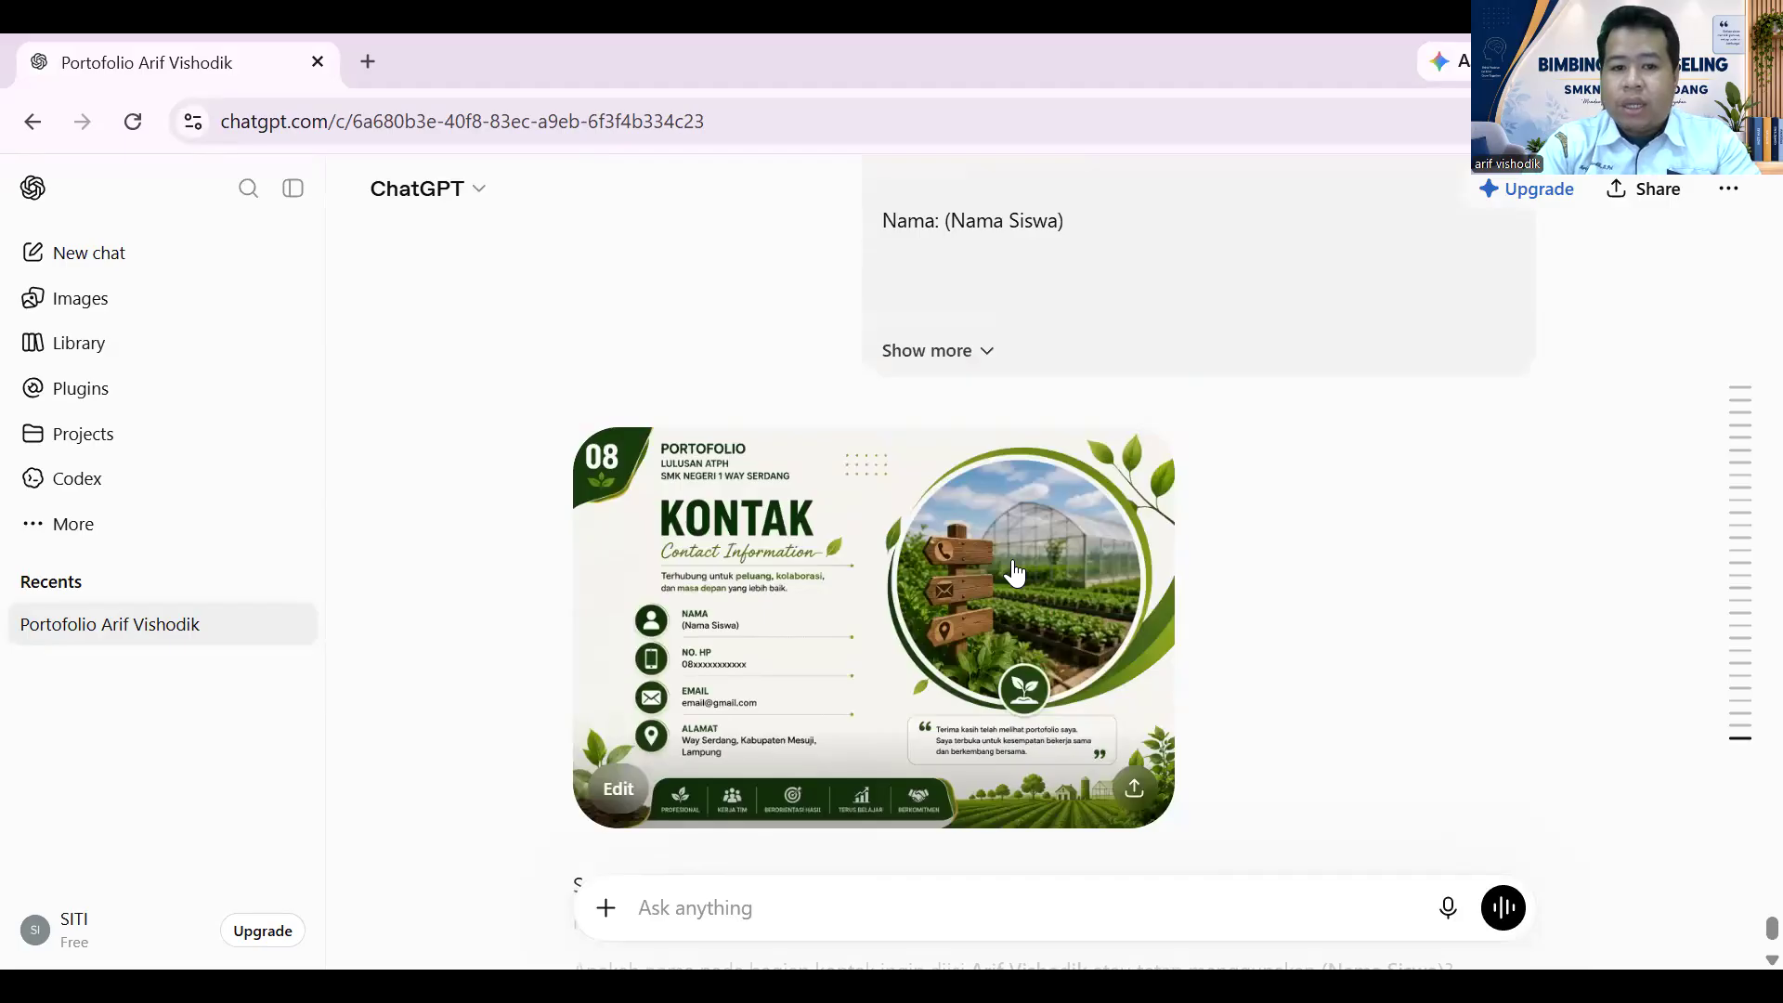
- Scroll to the top of the portfolio conversation, then start a New chat from the sidebar
scroll(1019, 409, "up", 5)
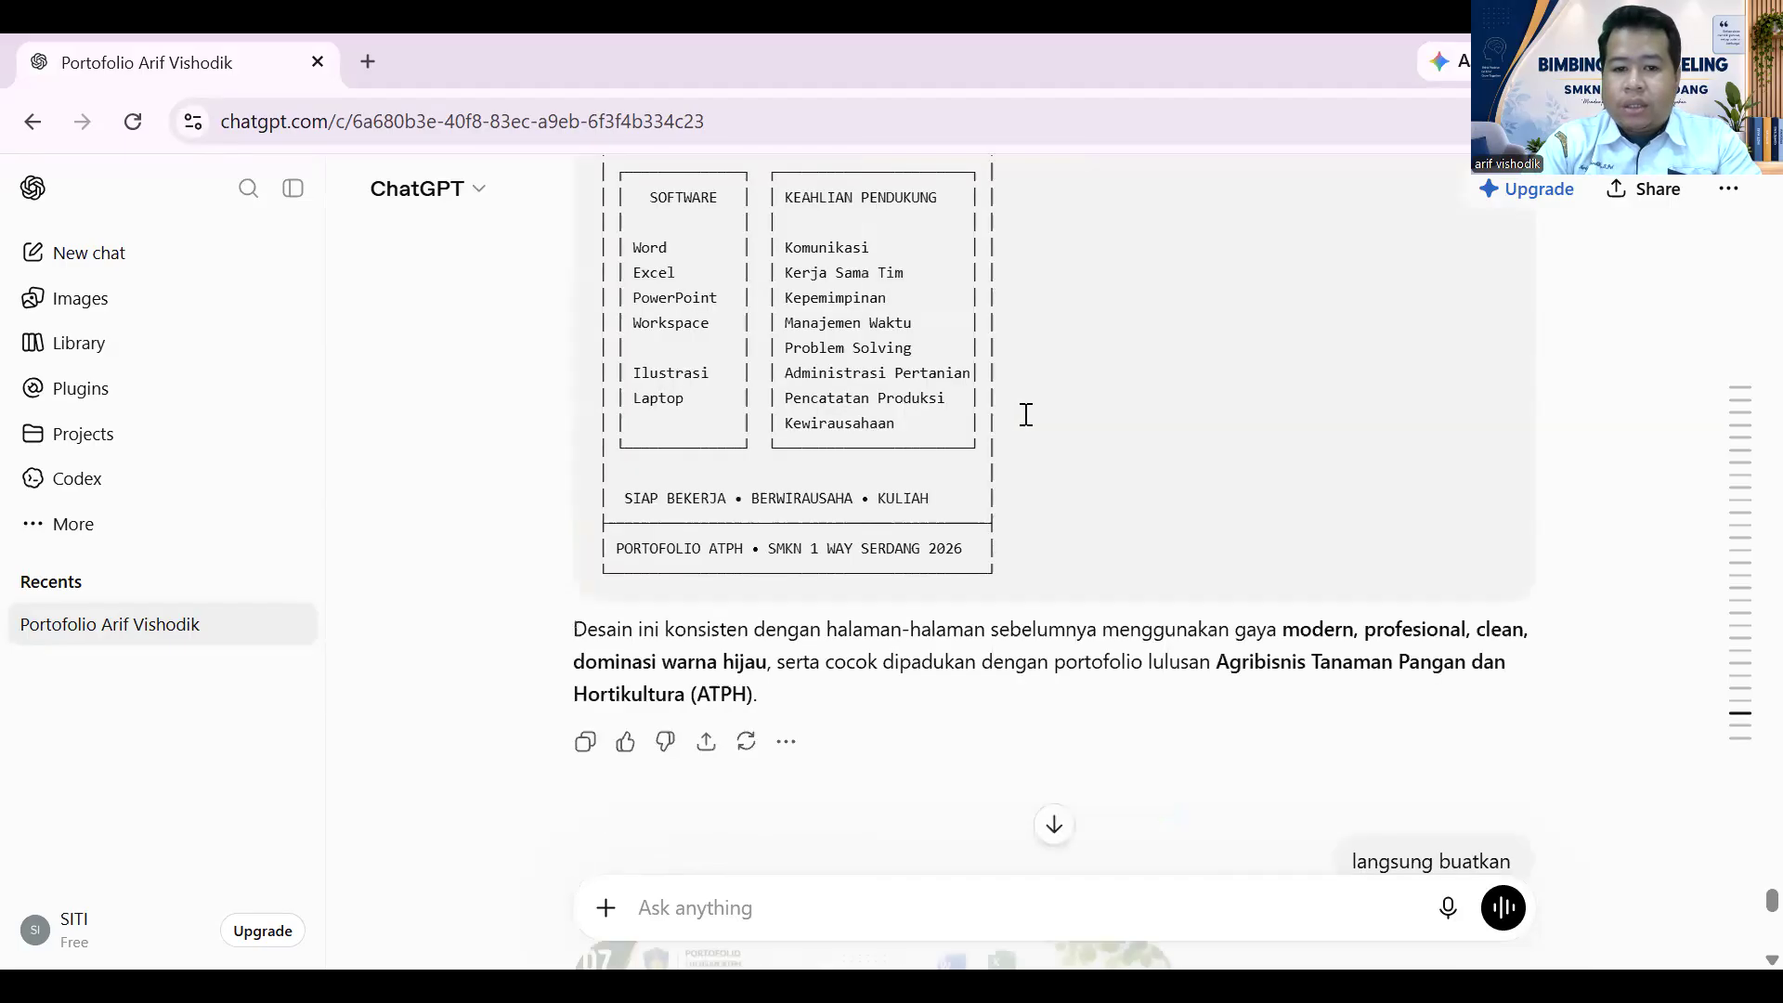
scroll(1026, 418, "up", 10)
scroll(1040, 424, "down", 15)
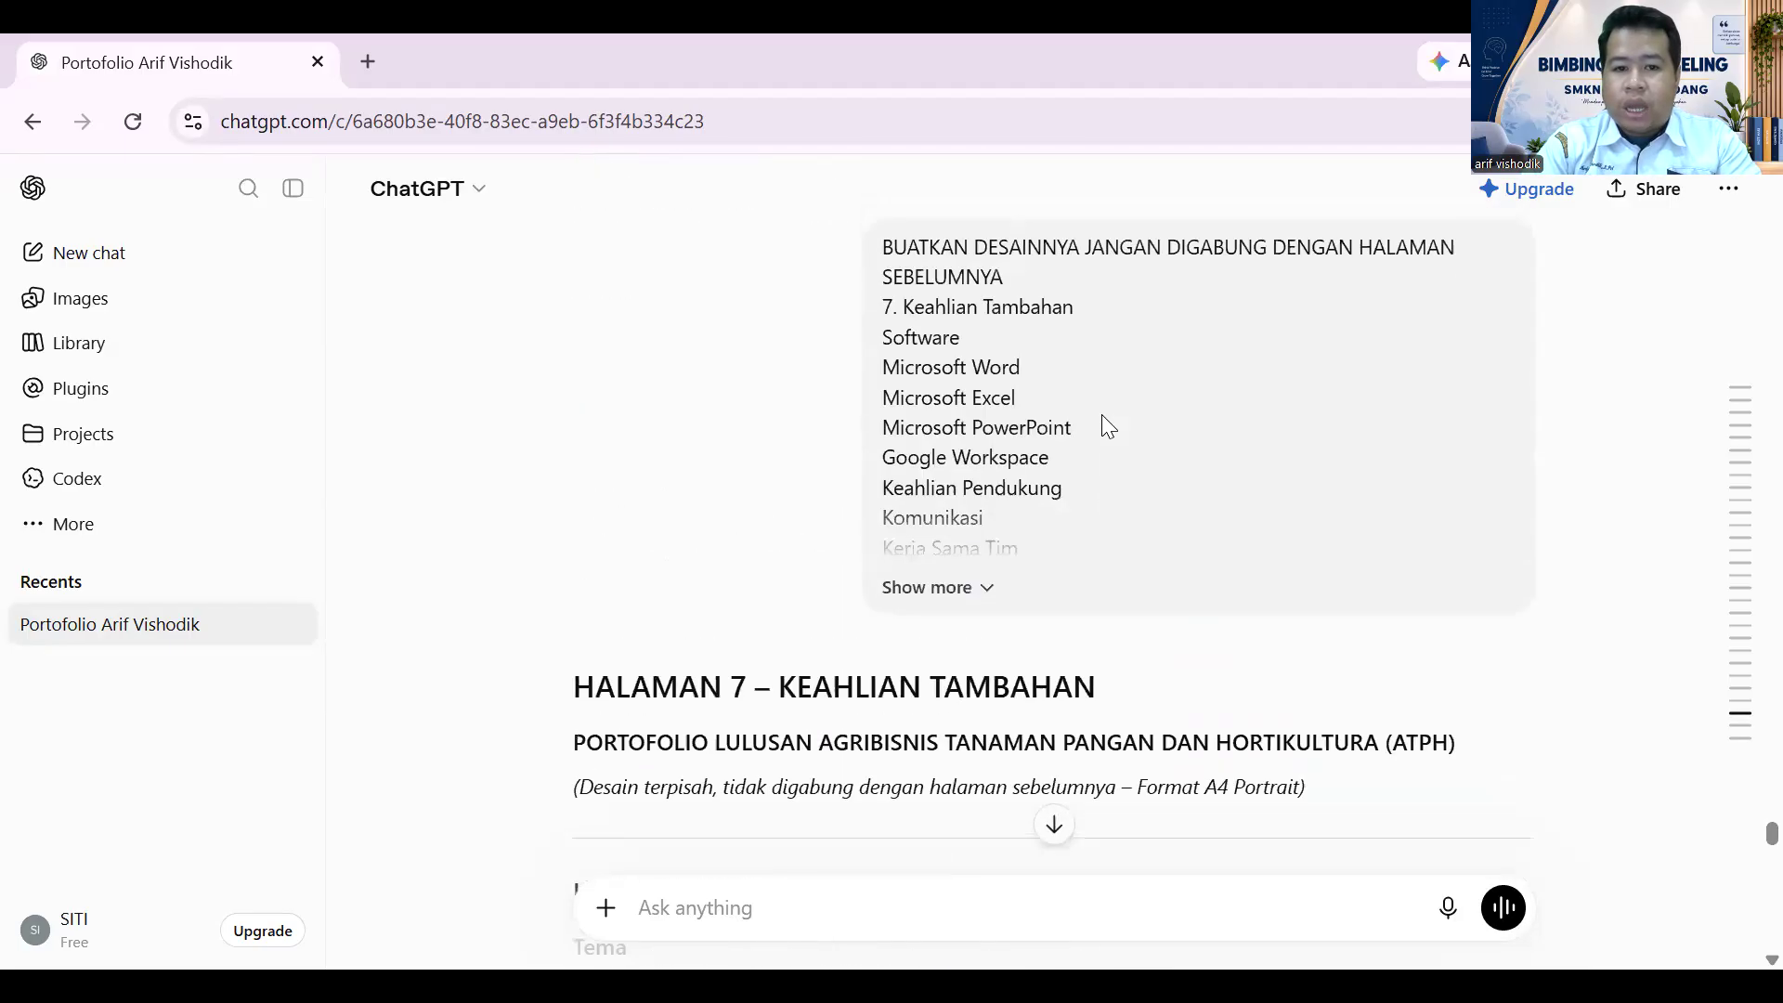
scroll(1106, 424, "up", 10)
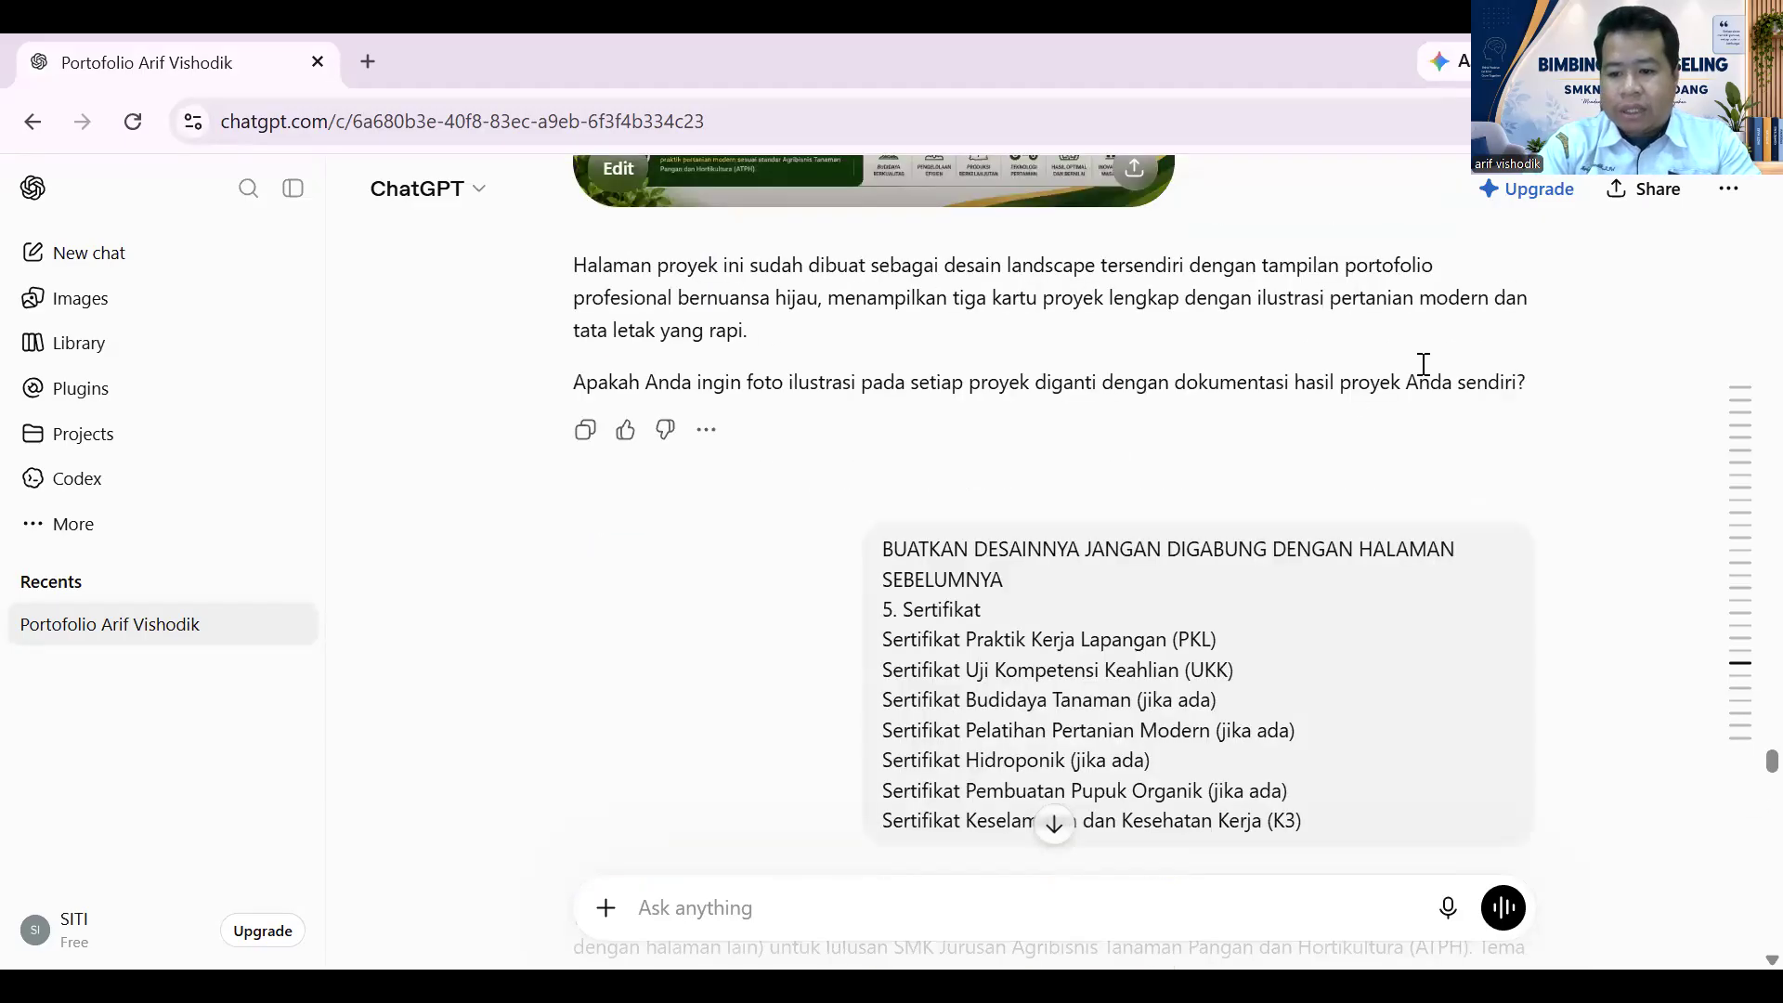
left_click_drag(1771, 758, 1771, 177)
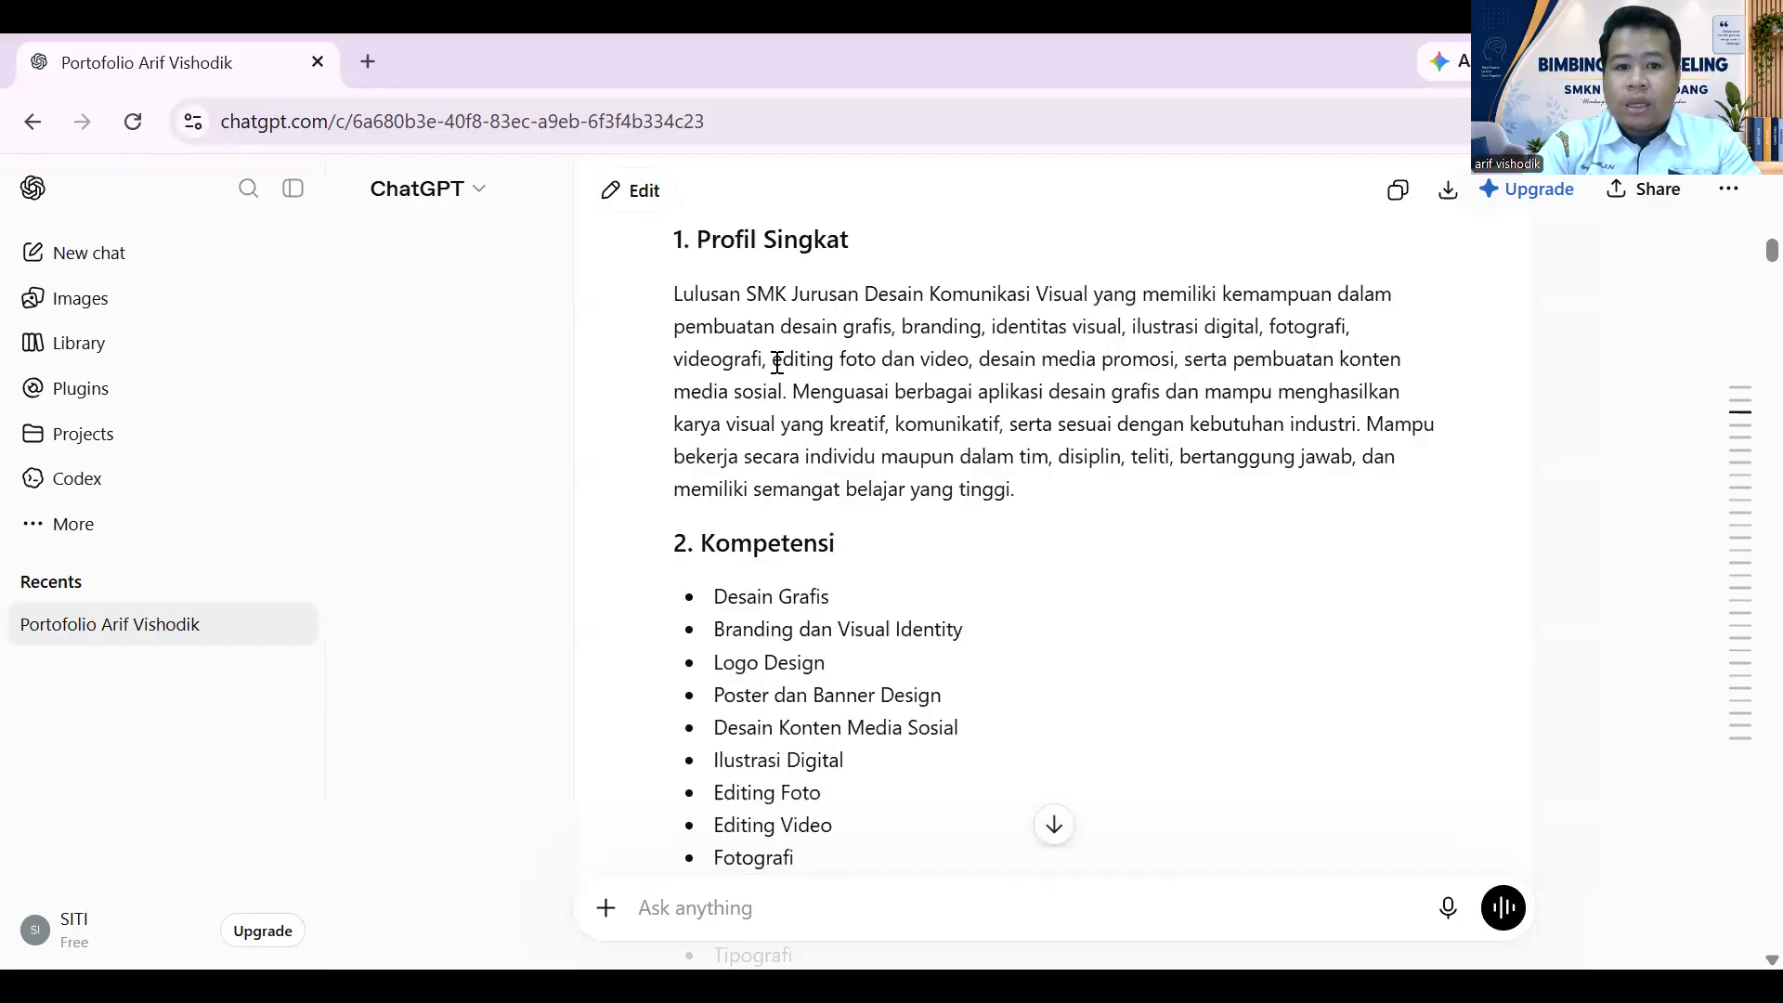
scroll(1126, 357, "up", 13)
scroll(1128, 358, "up", 15)
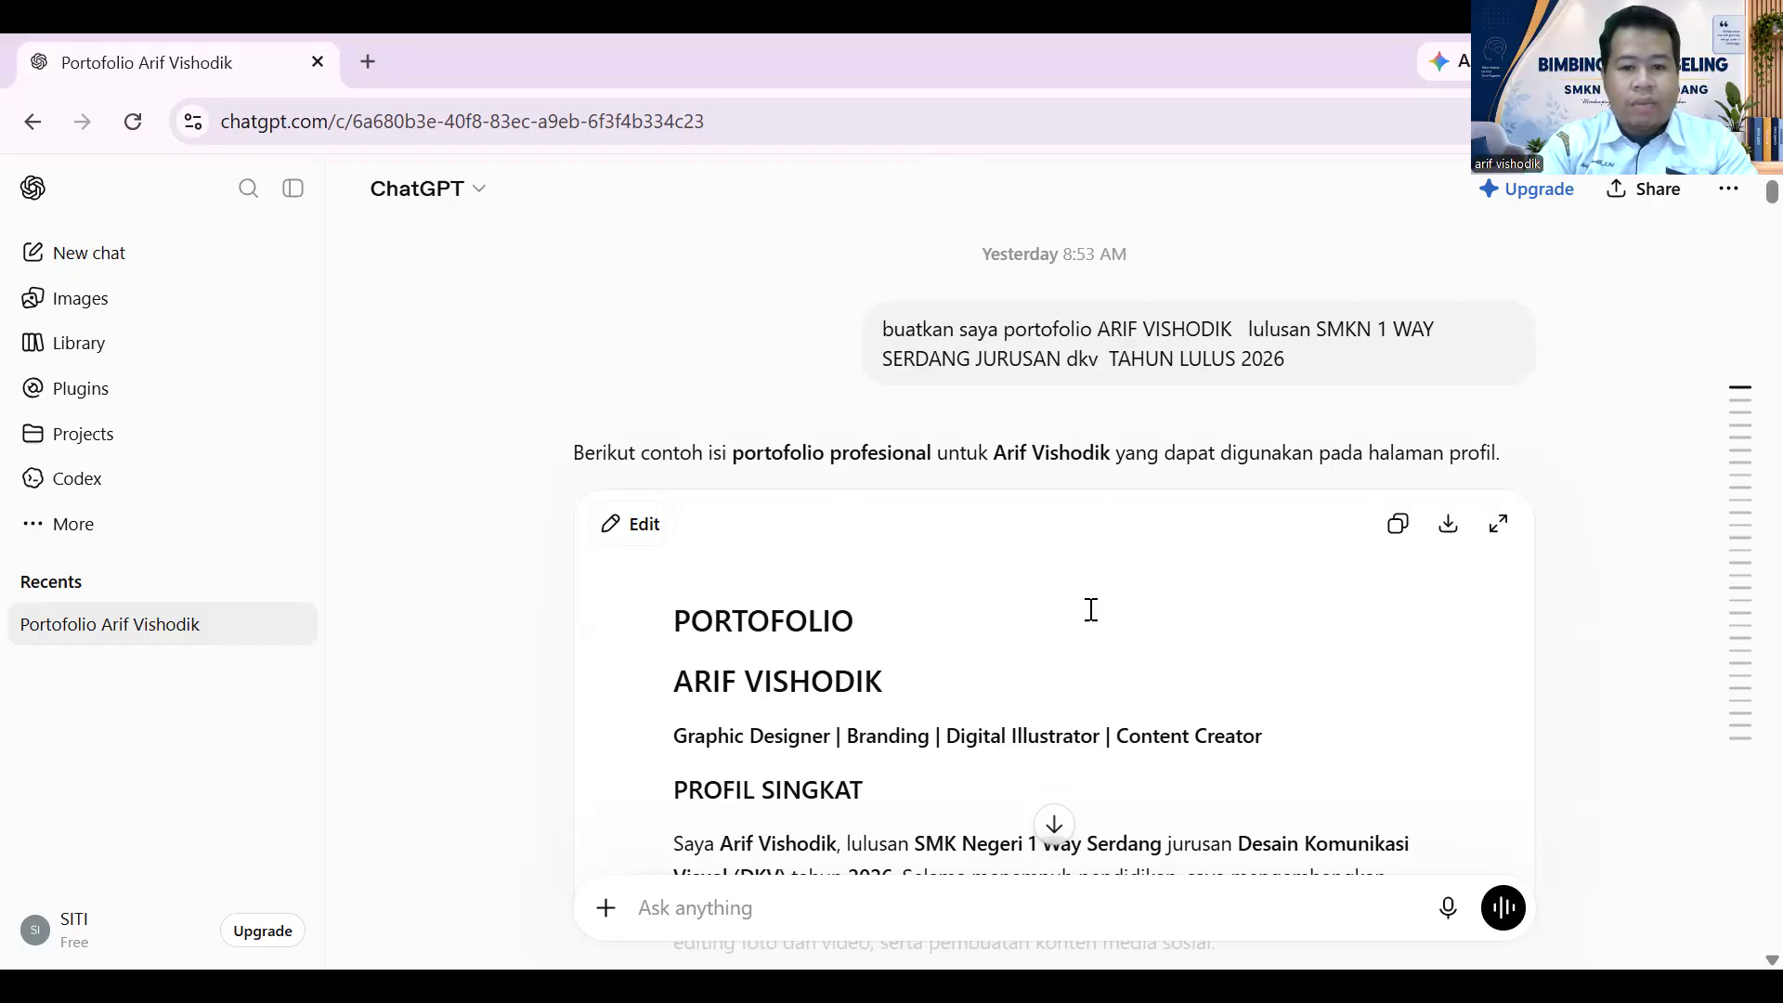
scroll(1088, 608, "down", 3)
scroll(1092, 611, "up", 3)
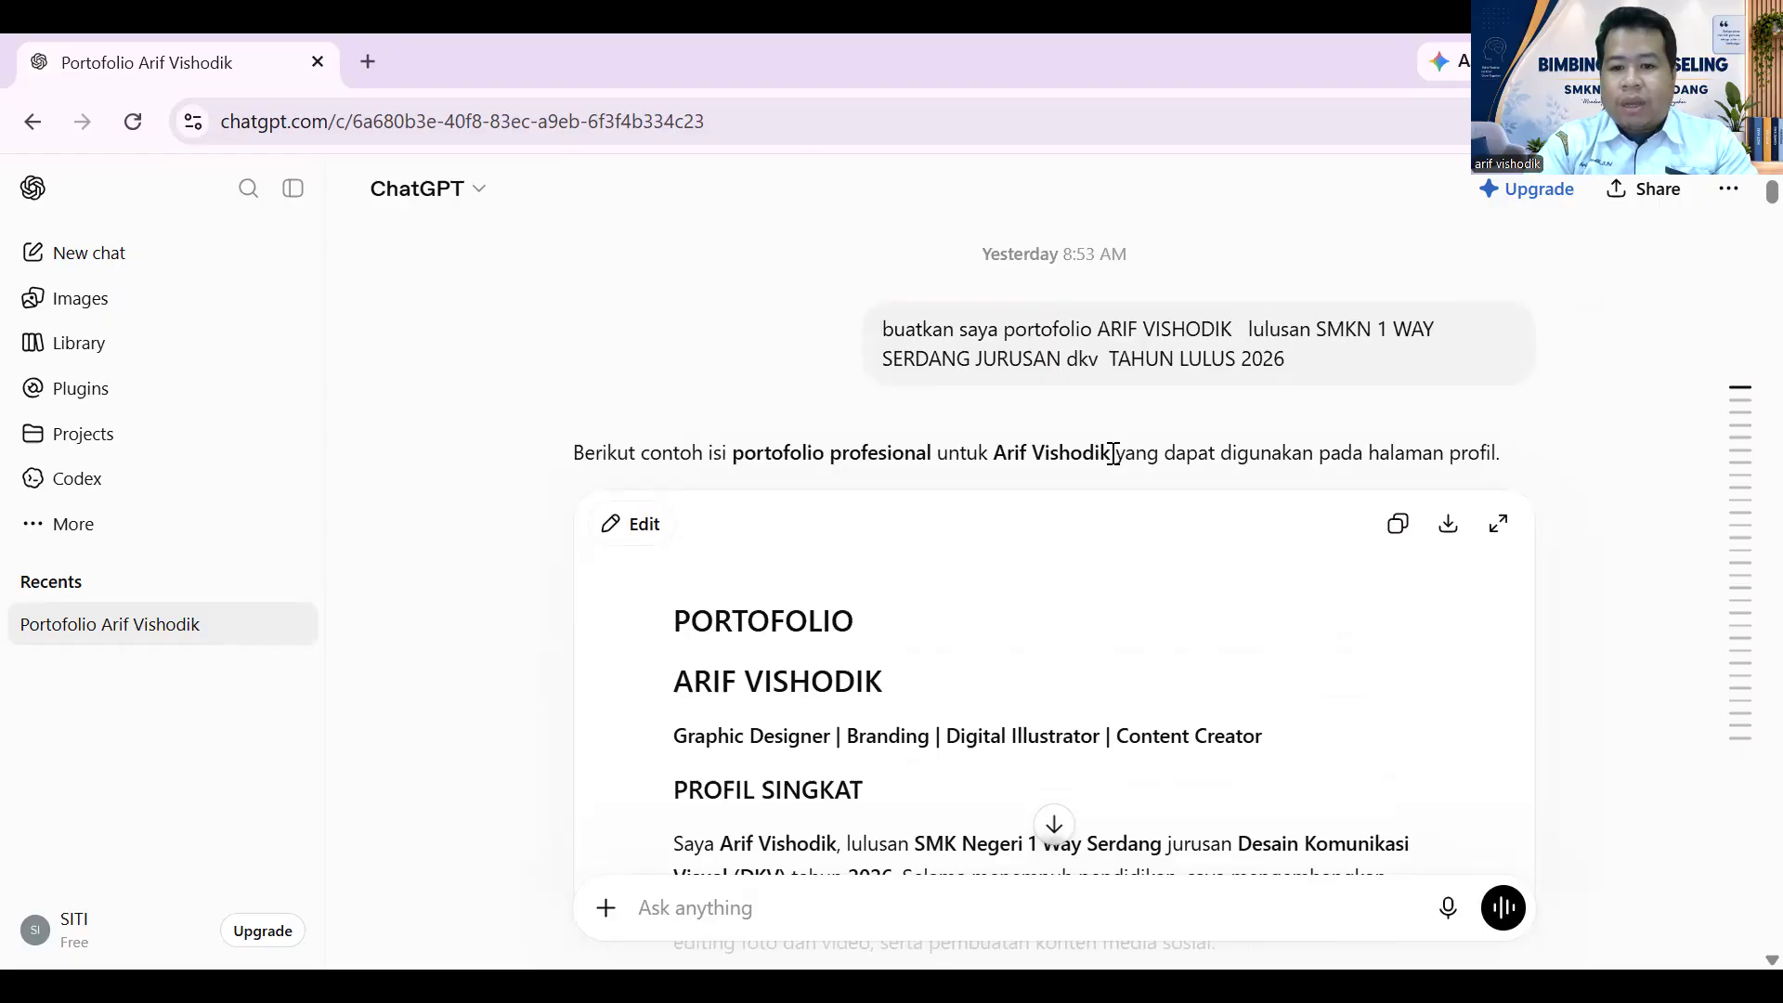
scroll(1125, 459, "down", 1)
scroll(1128, 465, "up", 1)
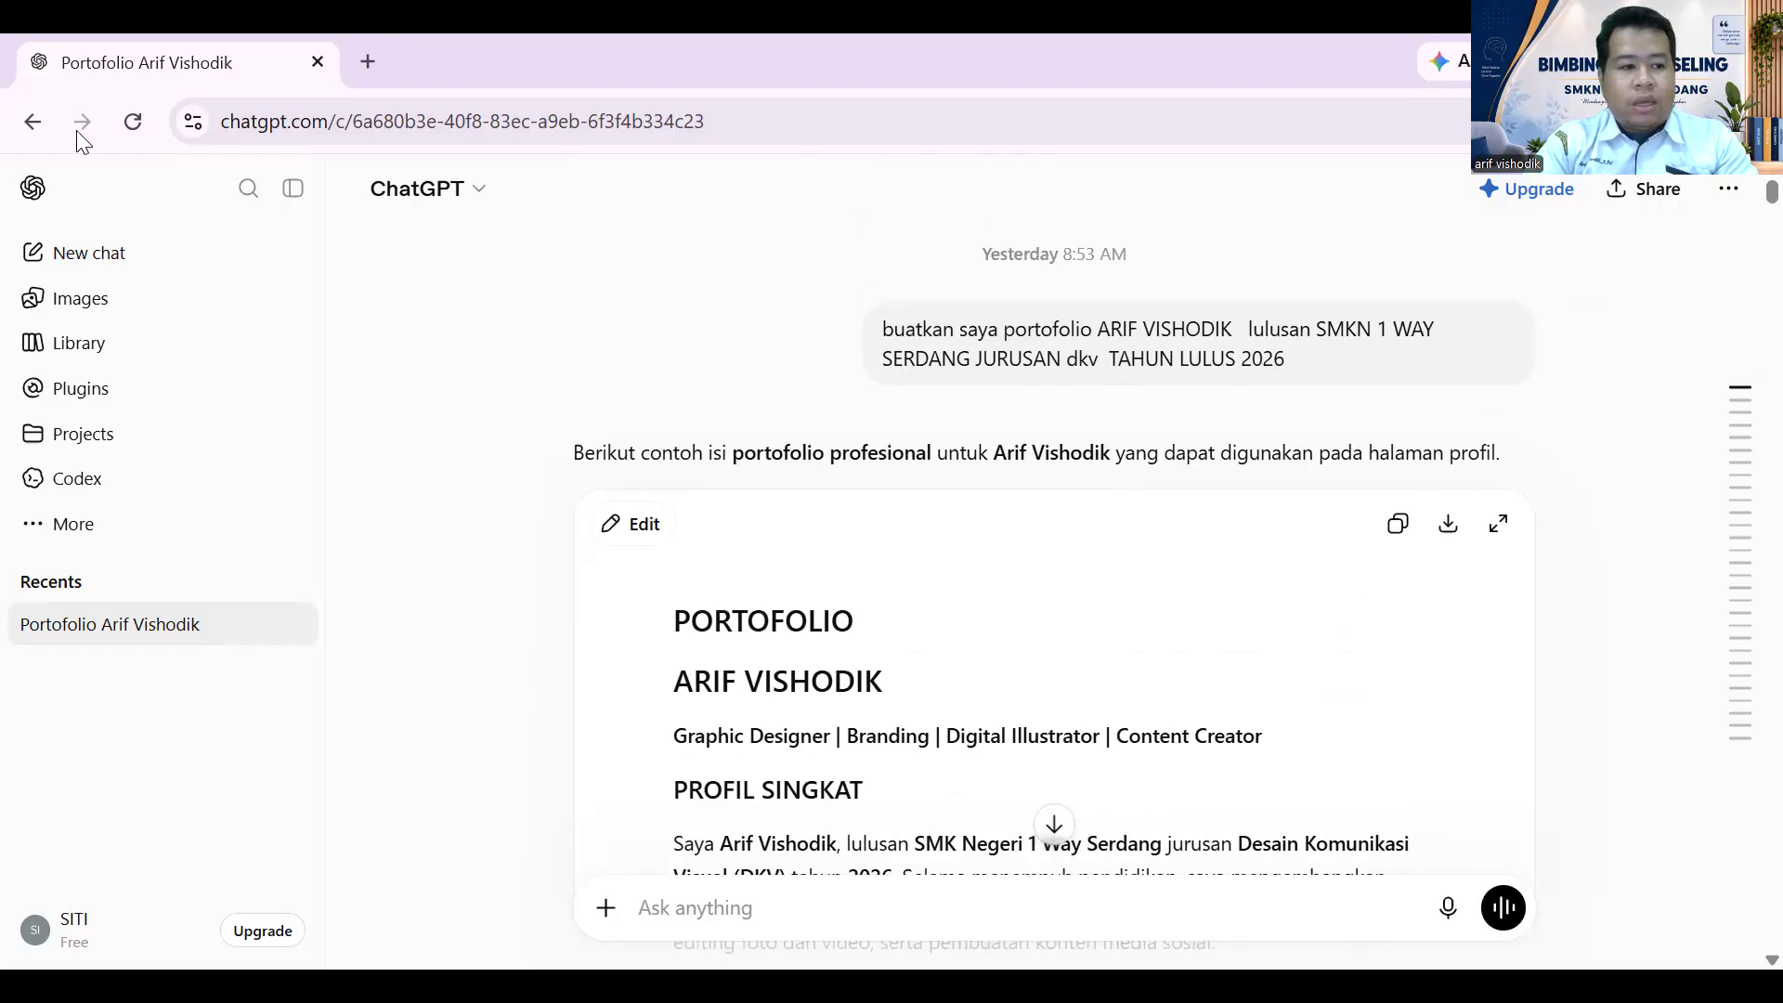
left_click(91, 263)
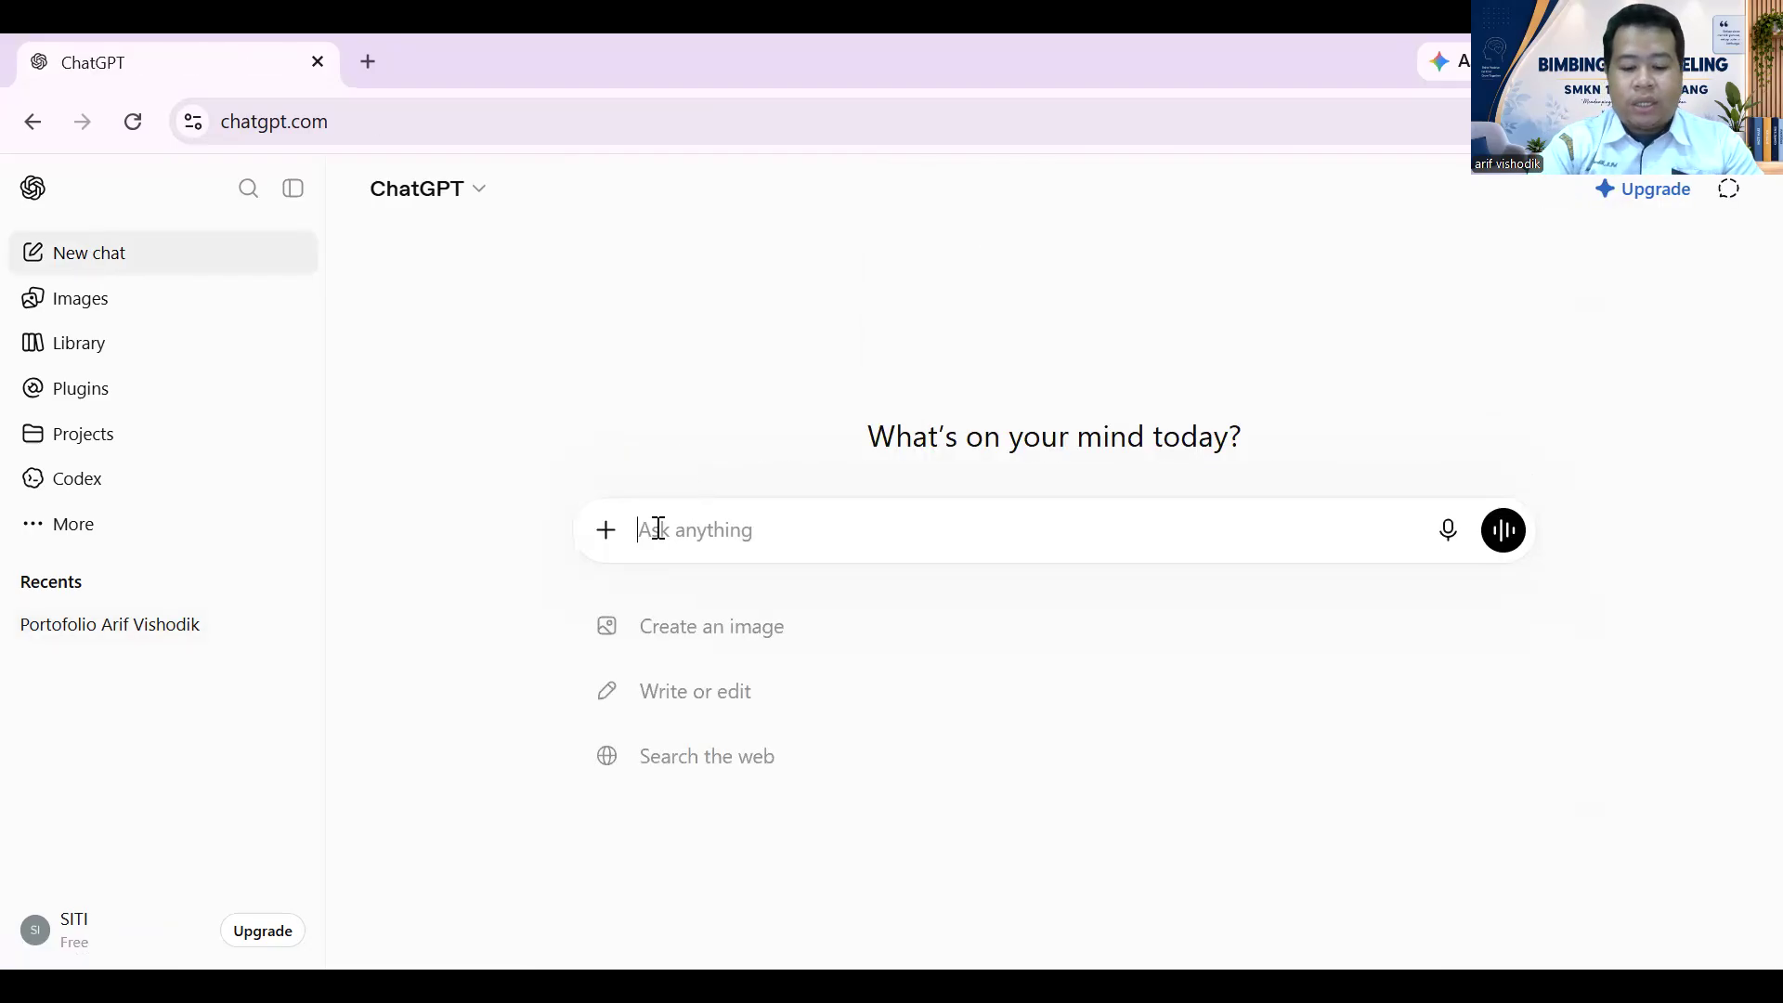
- Send 'buatkan saya portofolio kerja' with the student's name and major tsm on a second line
type("bua")
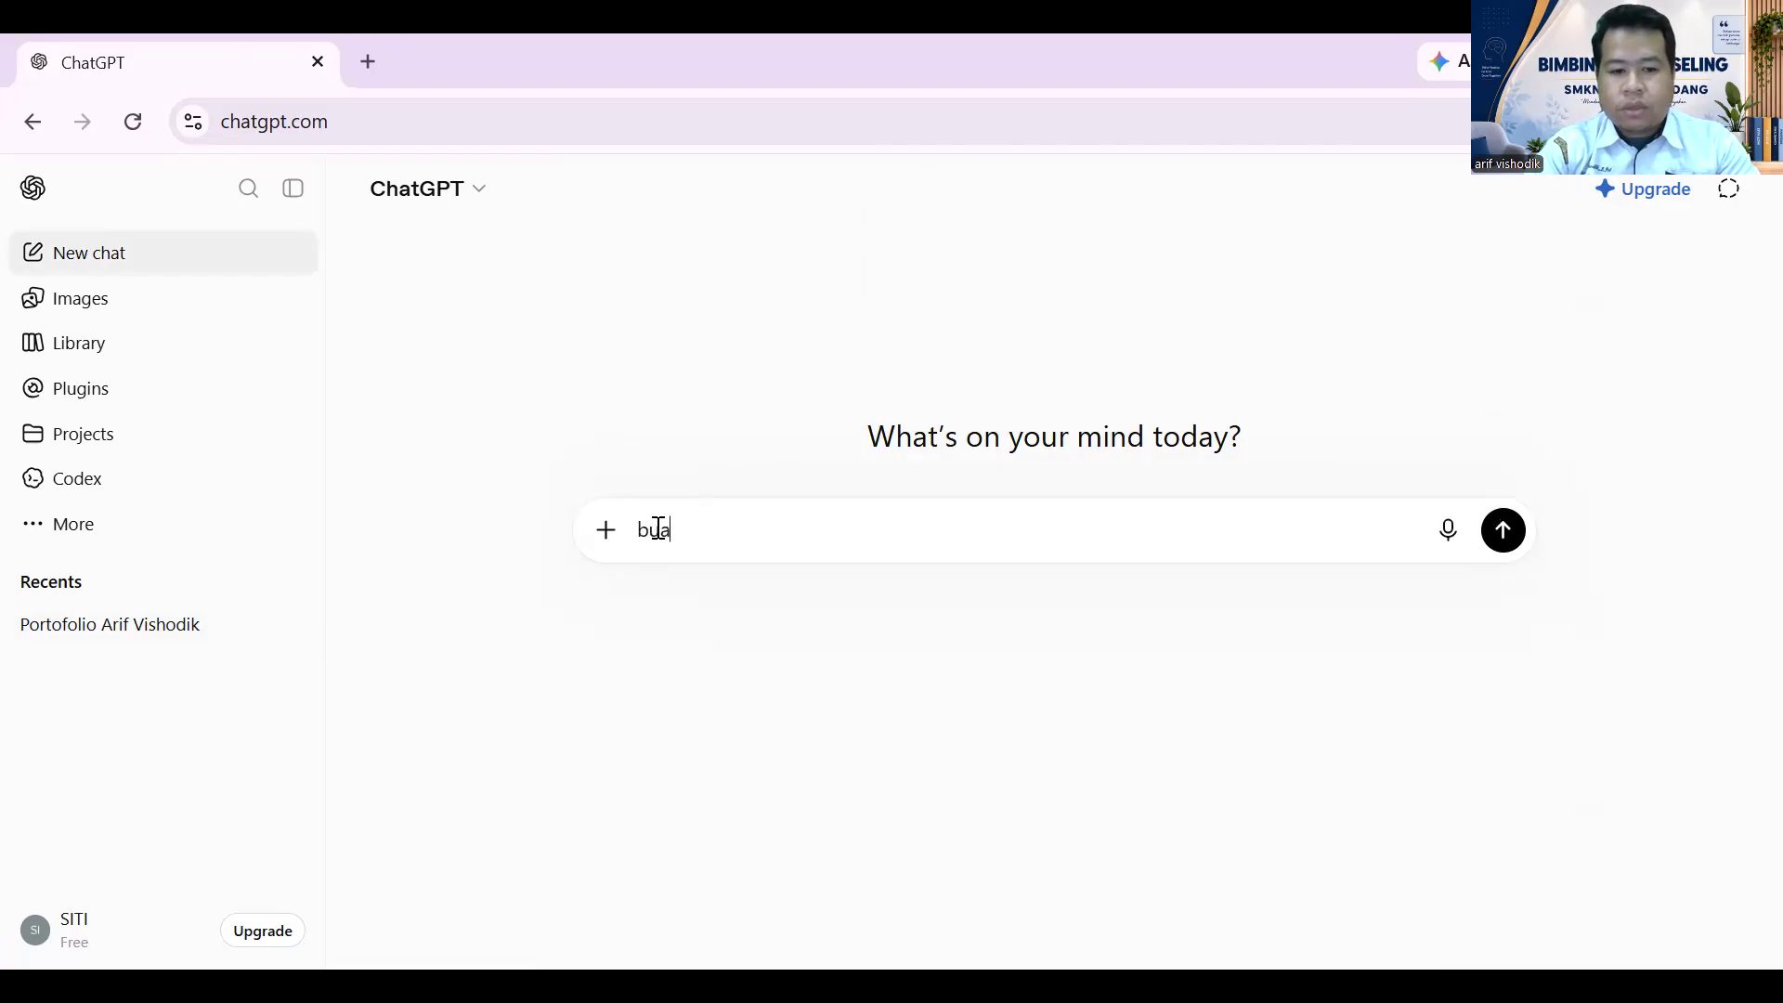
type("tkan")
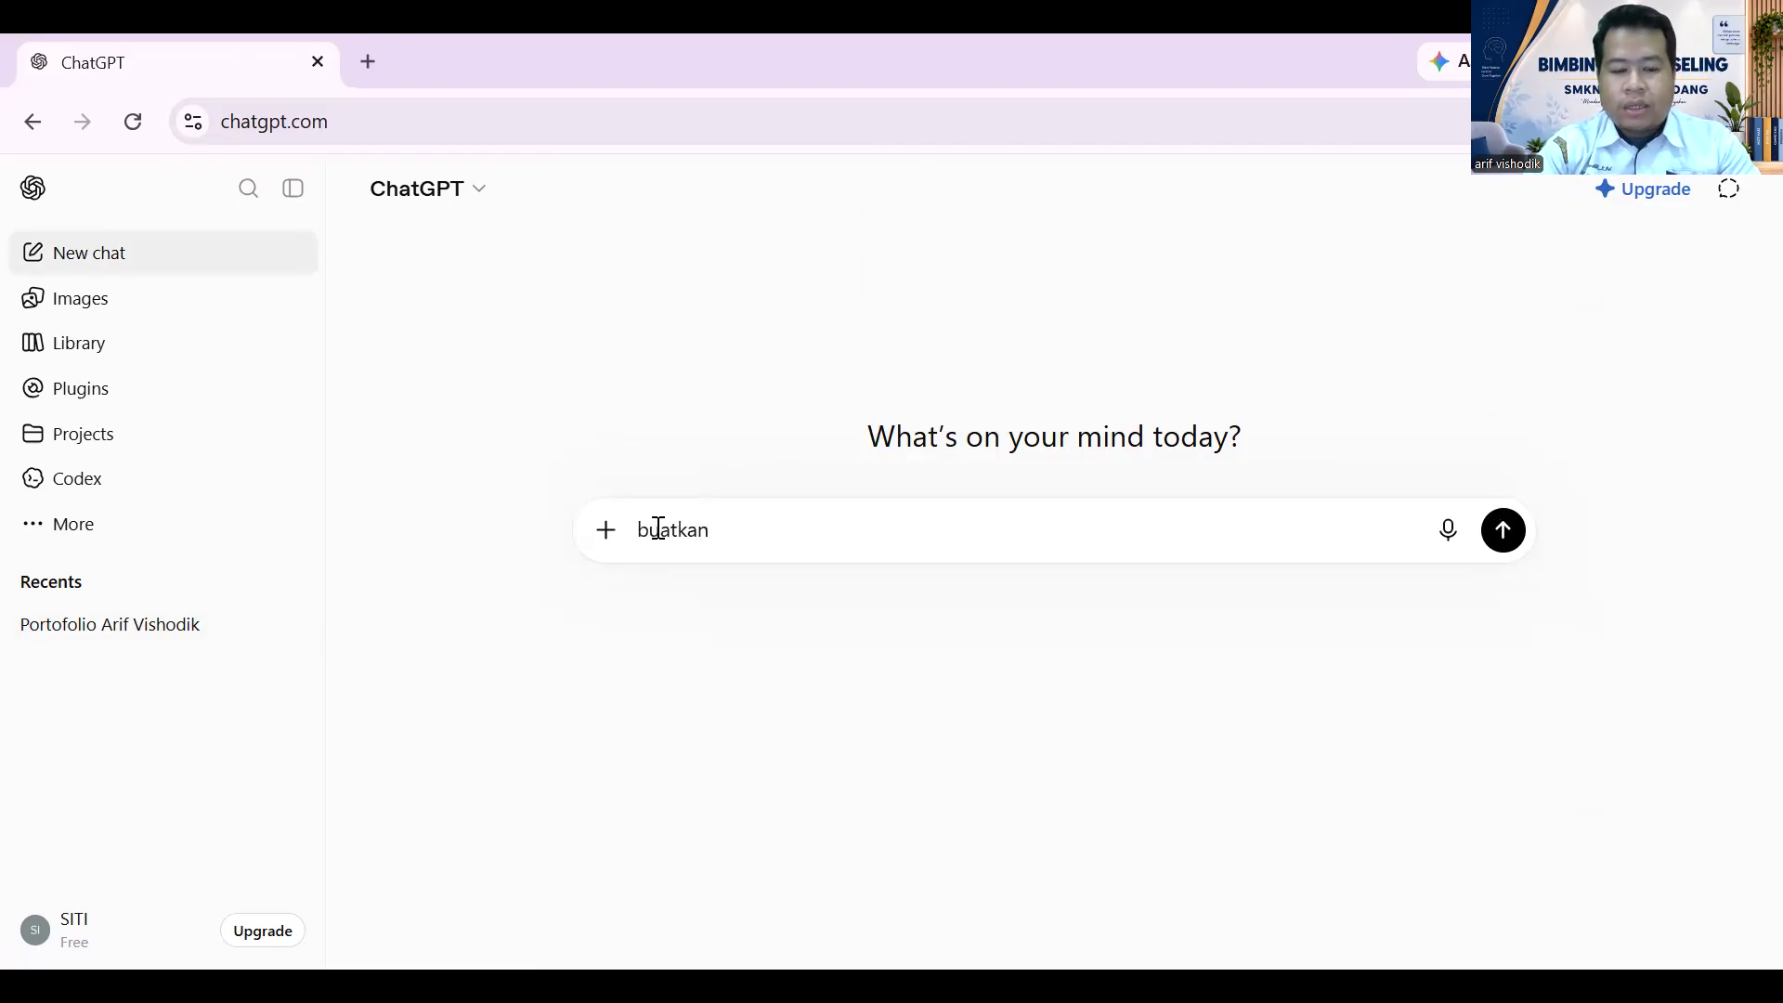
type(" saya portofolioa")
key("BackSpace")
type("kerja dengan")
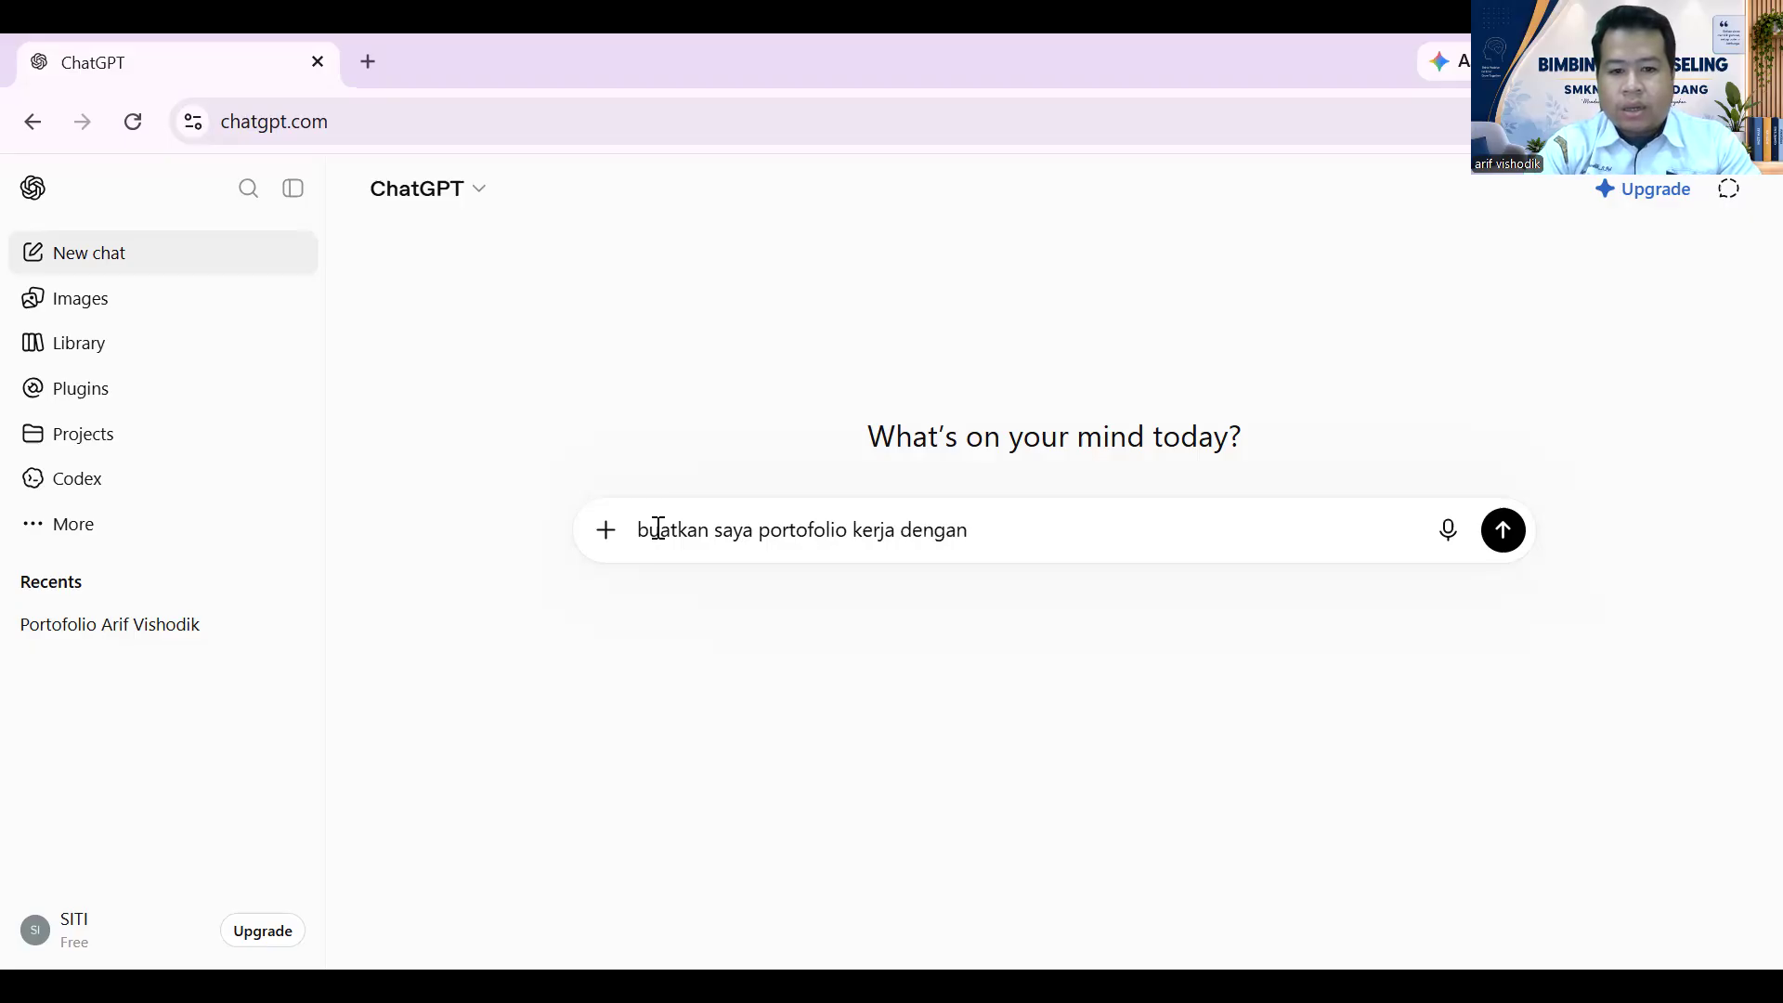
type(" nama")
key("shift+Return")
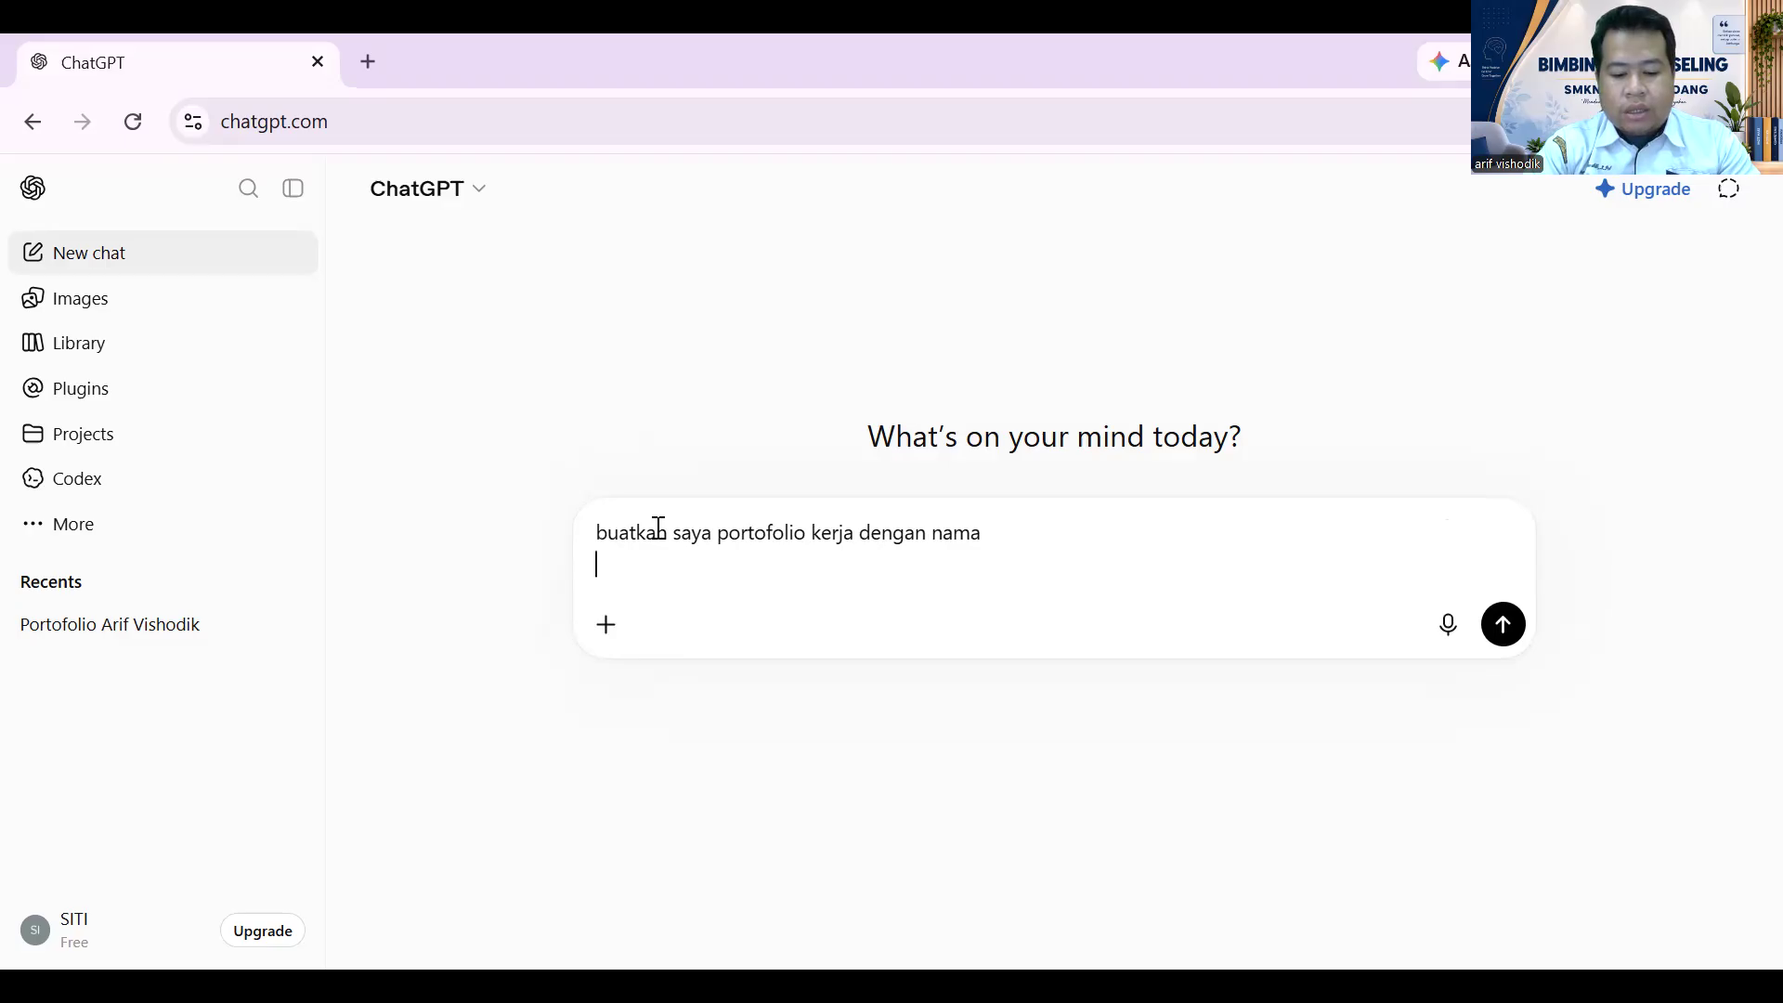
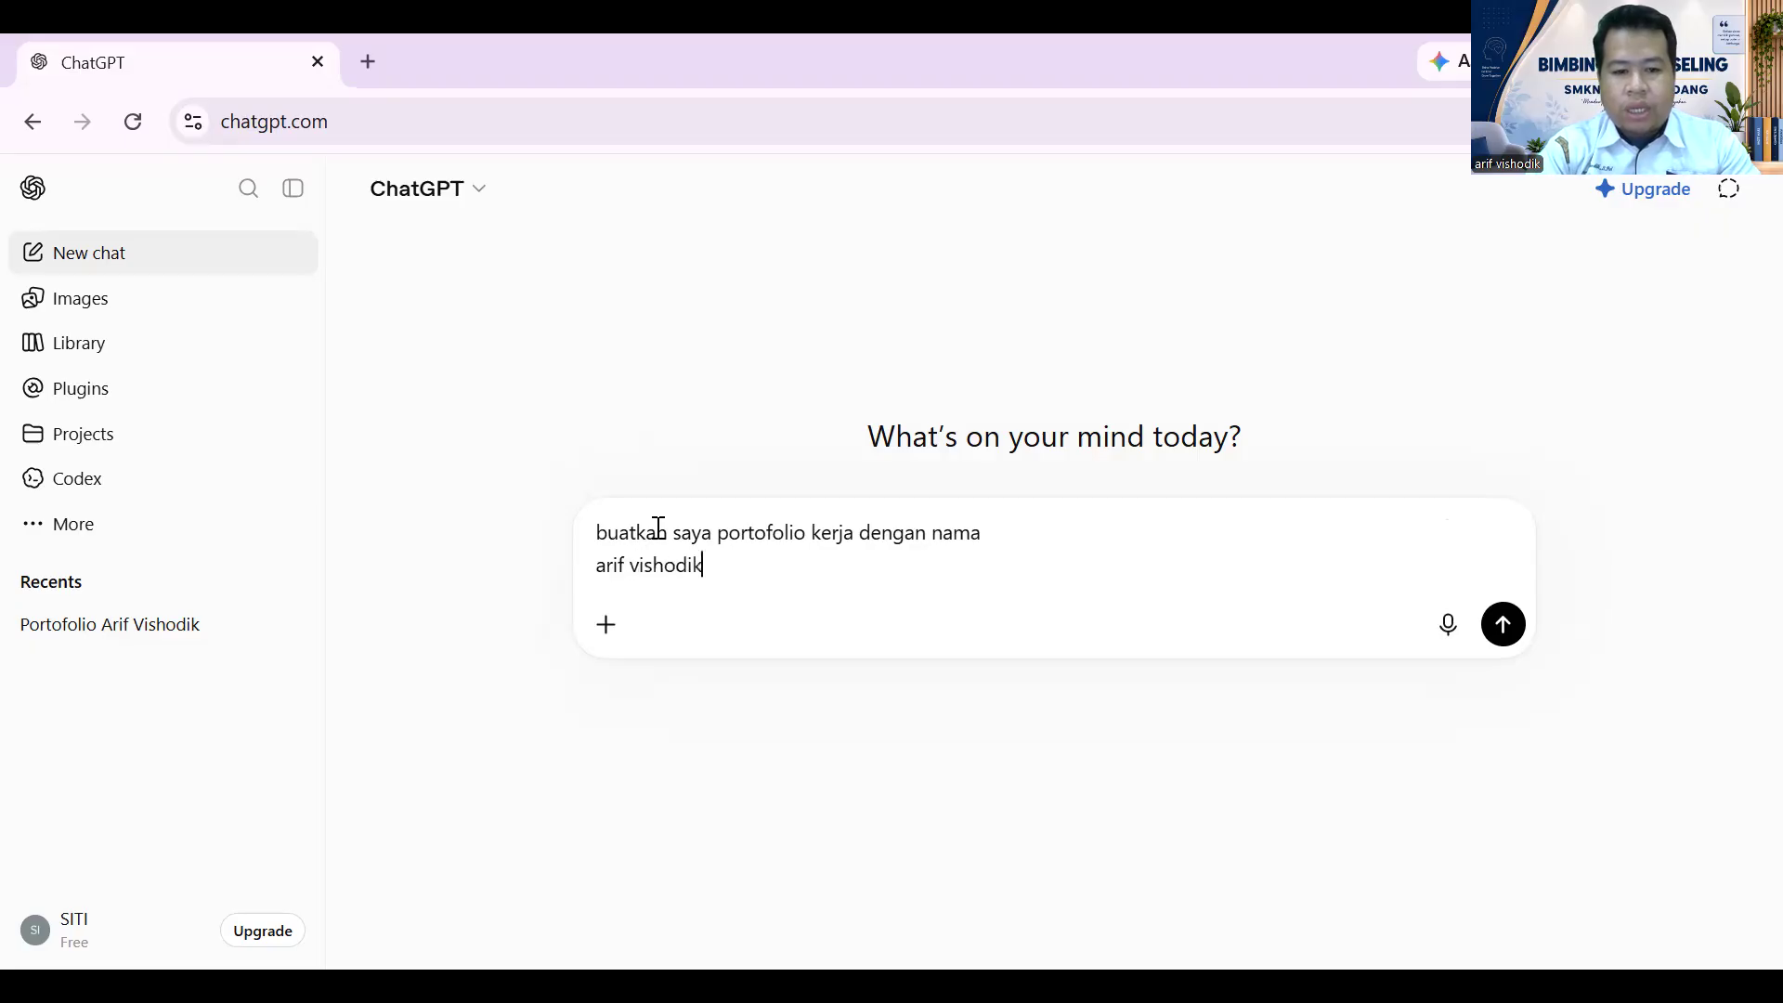
type(" jurusan")
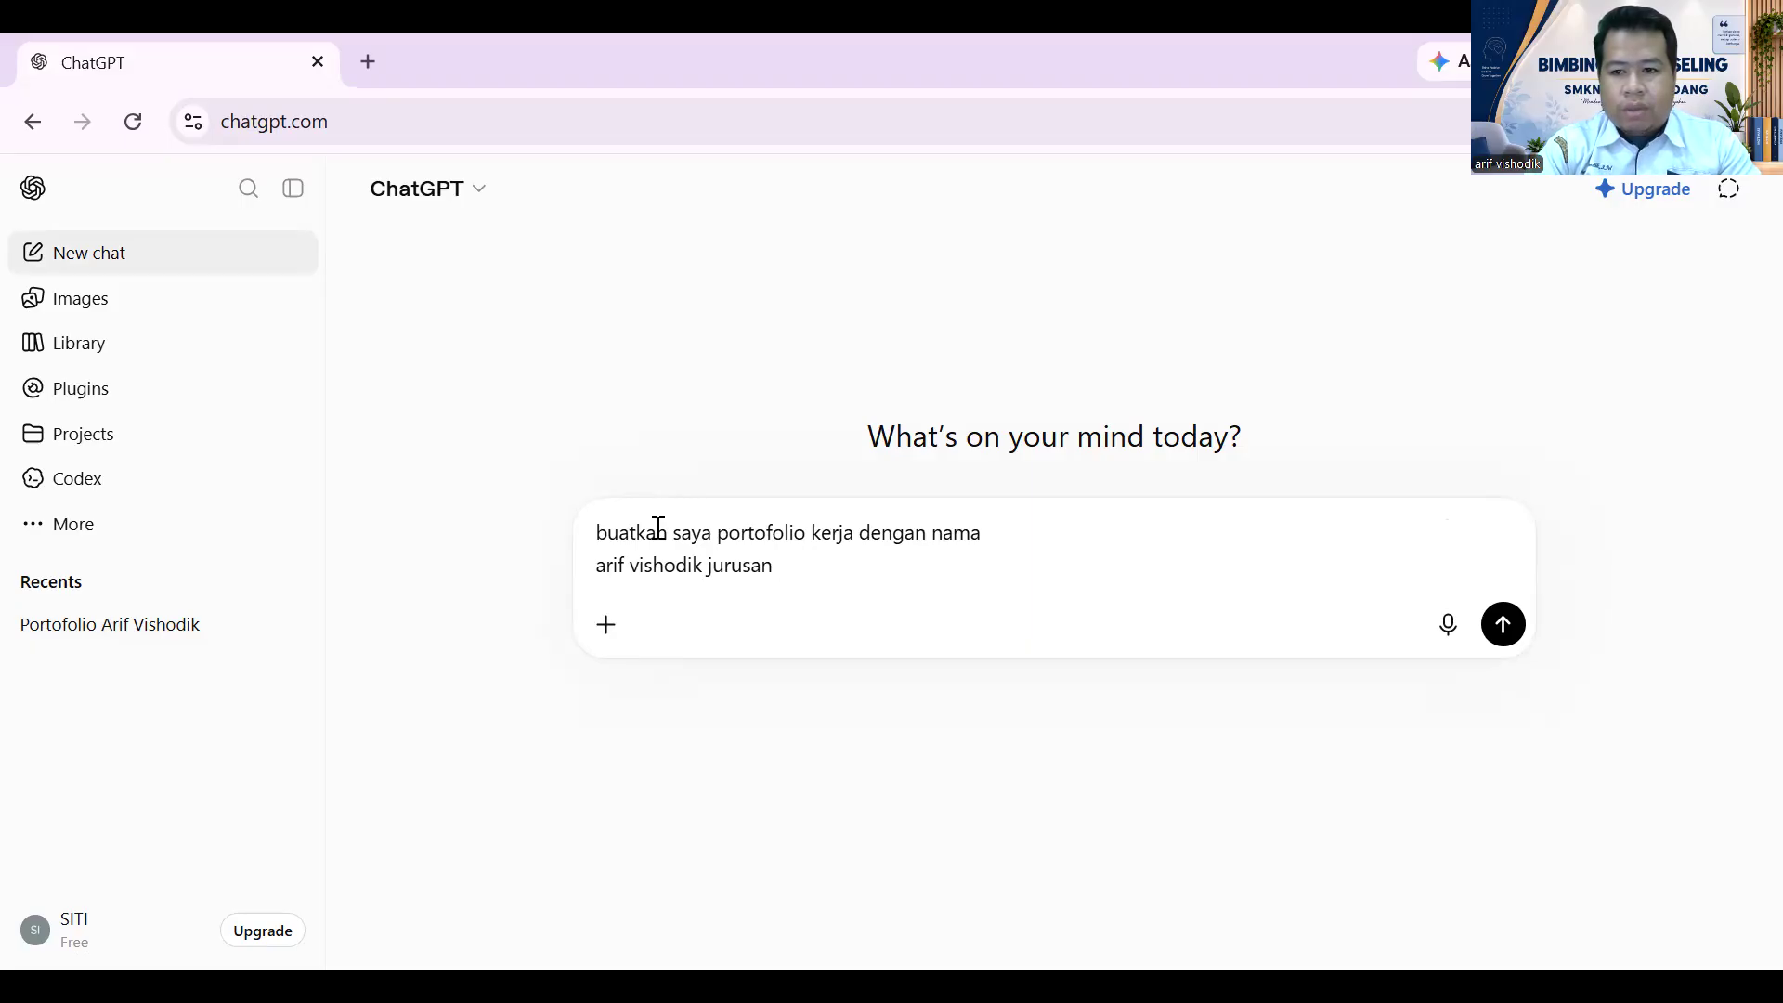
type(" ts")
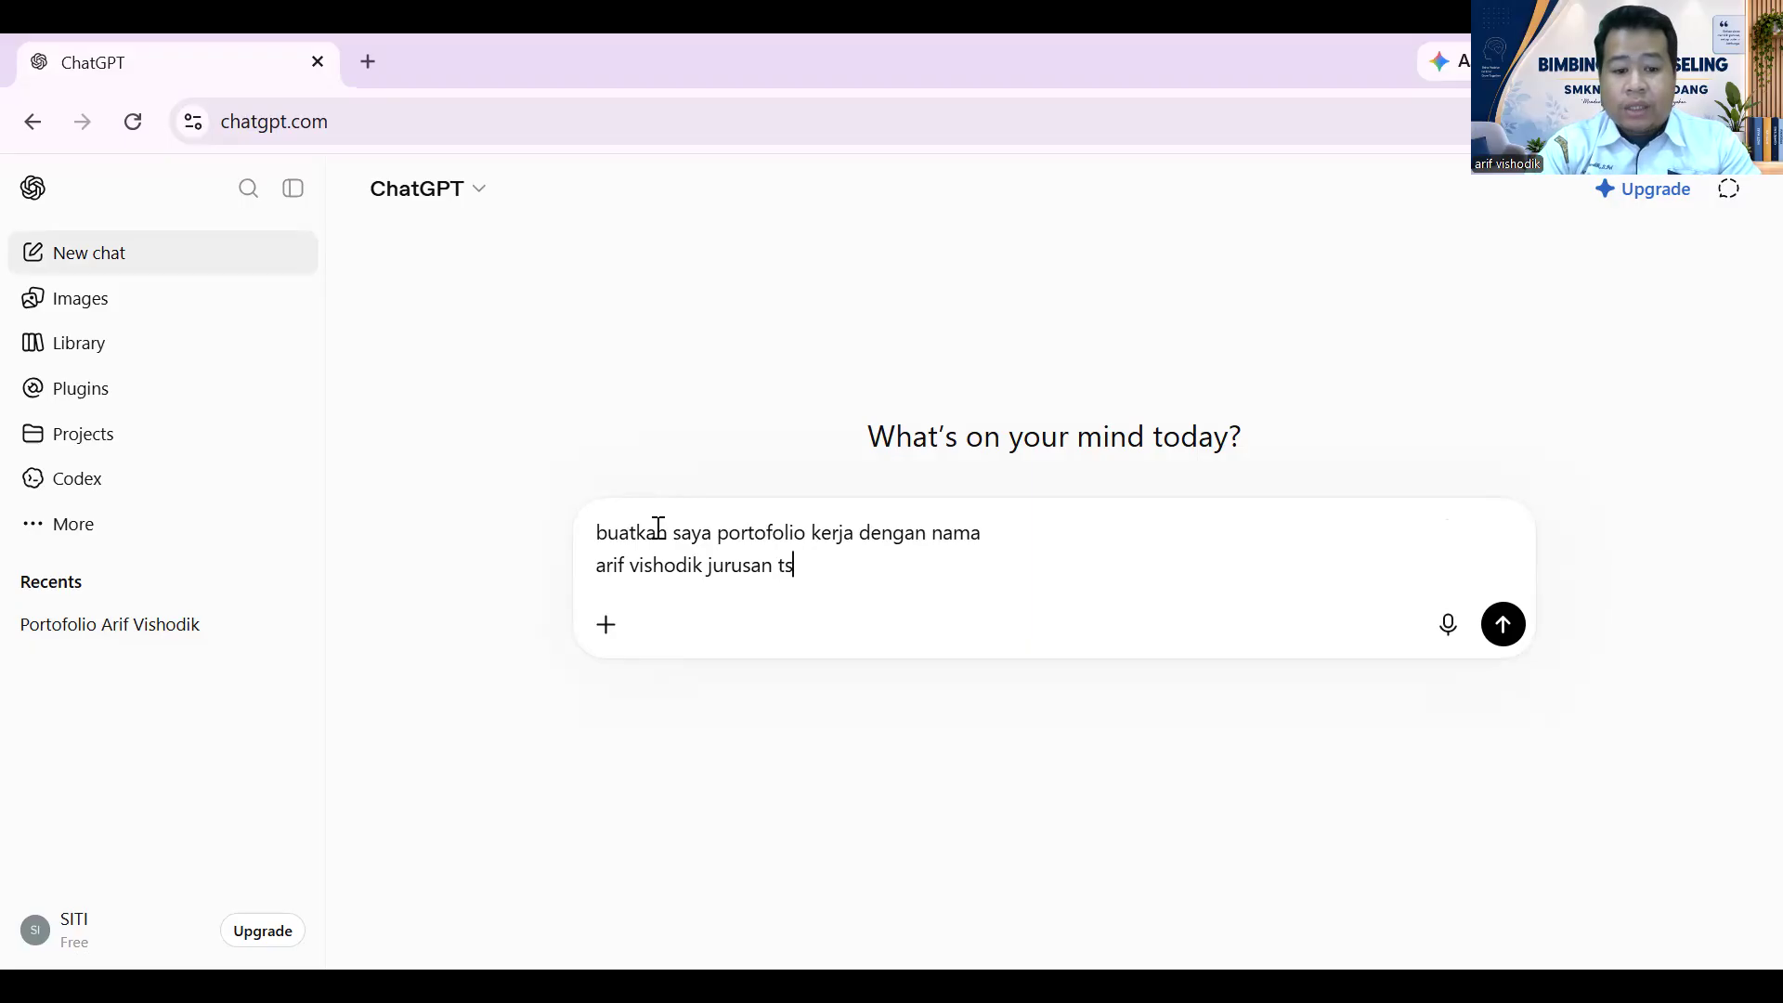
type("m")
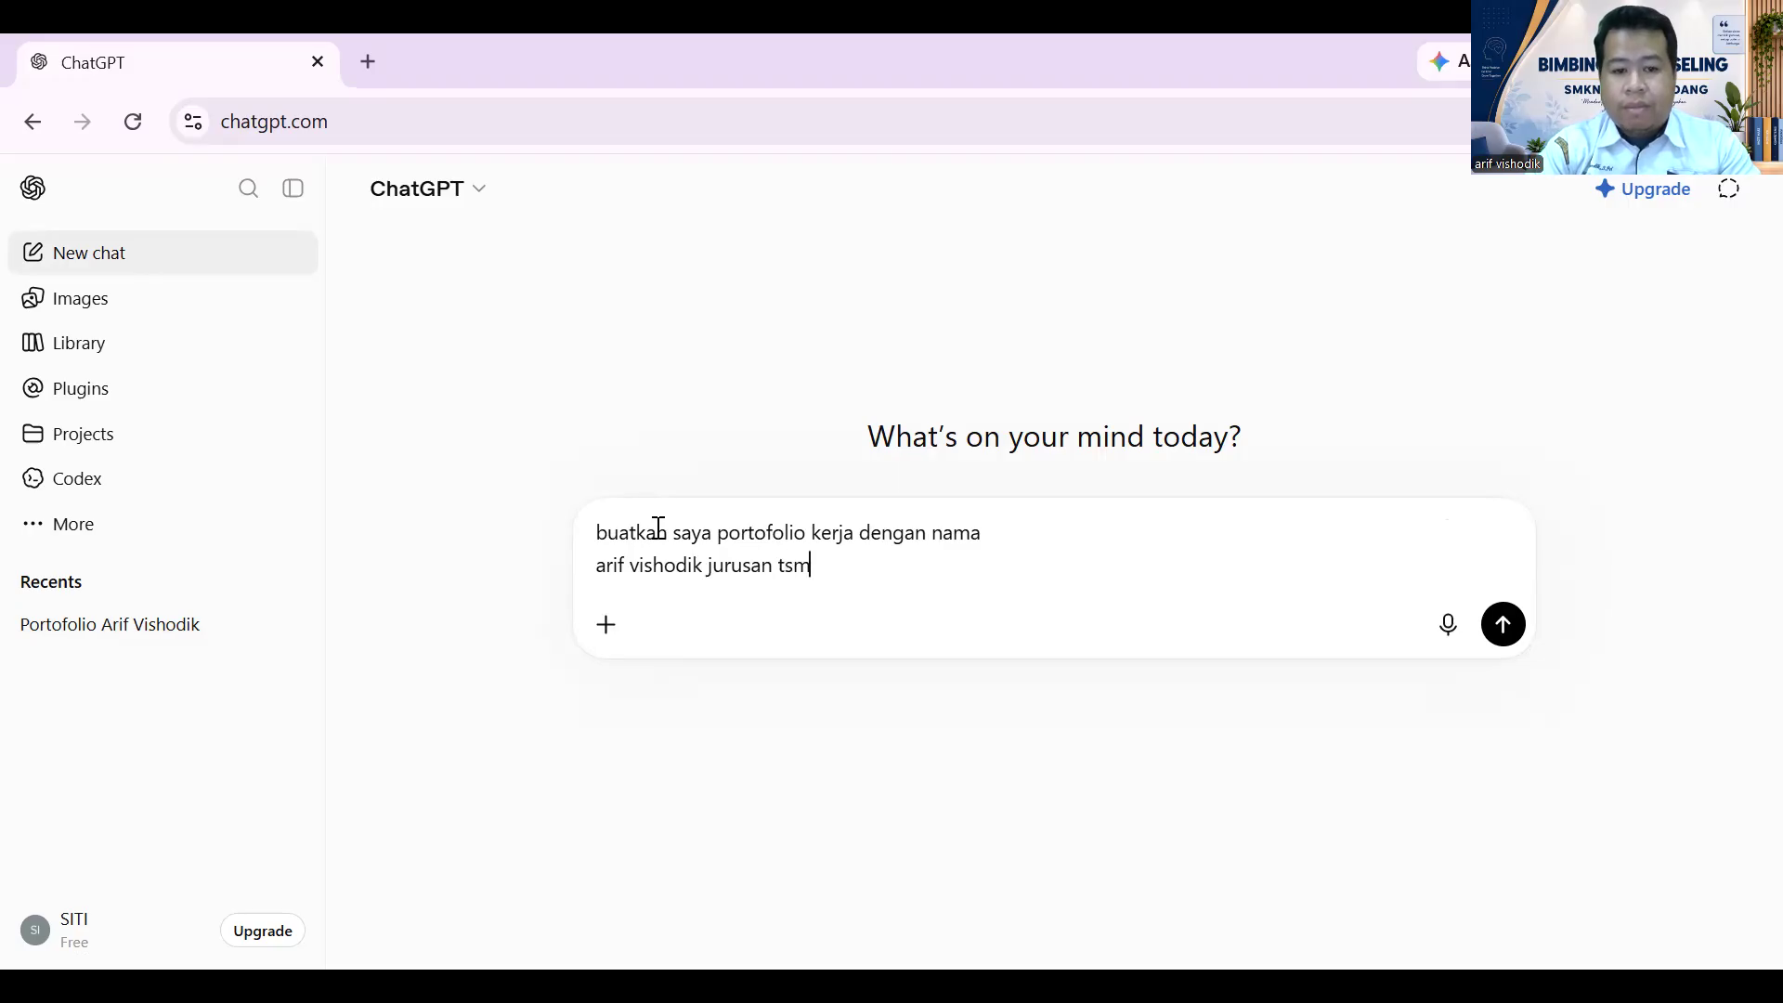
key("Return")
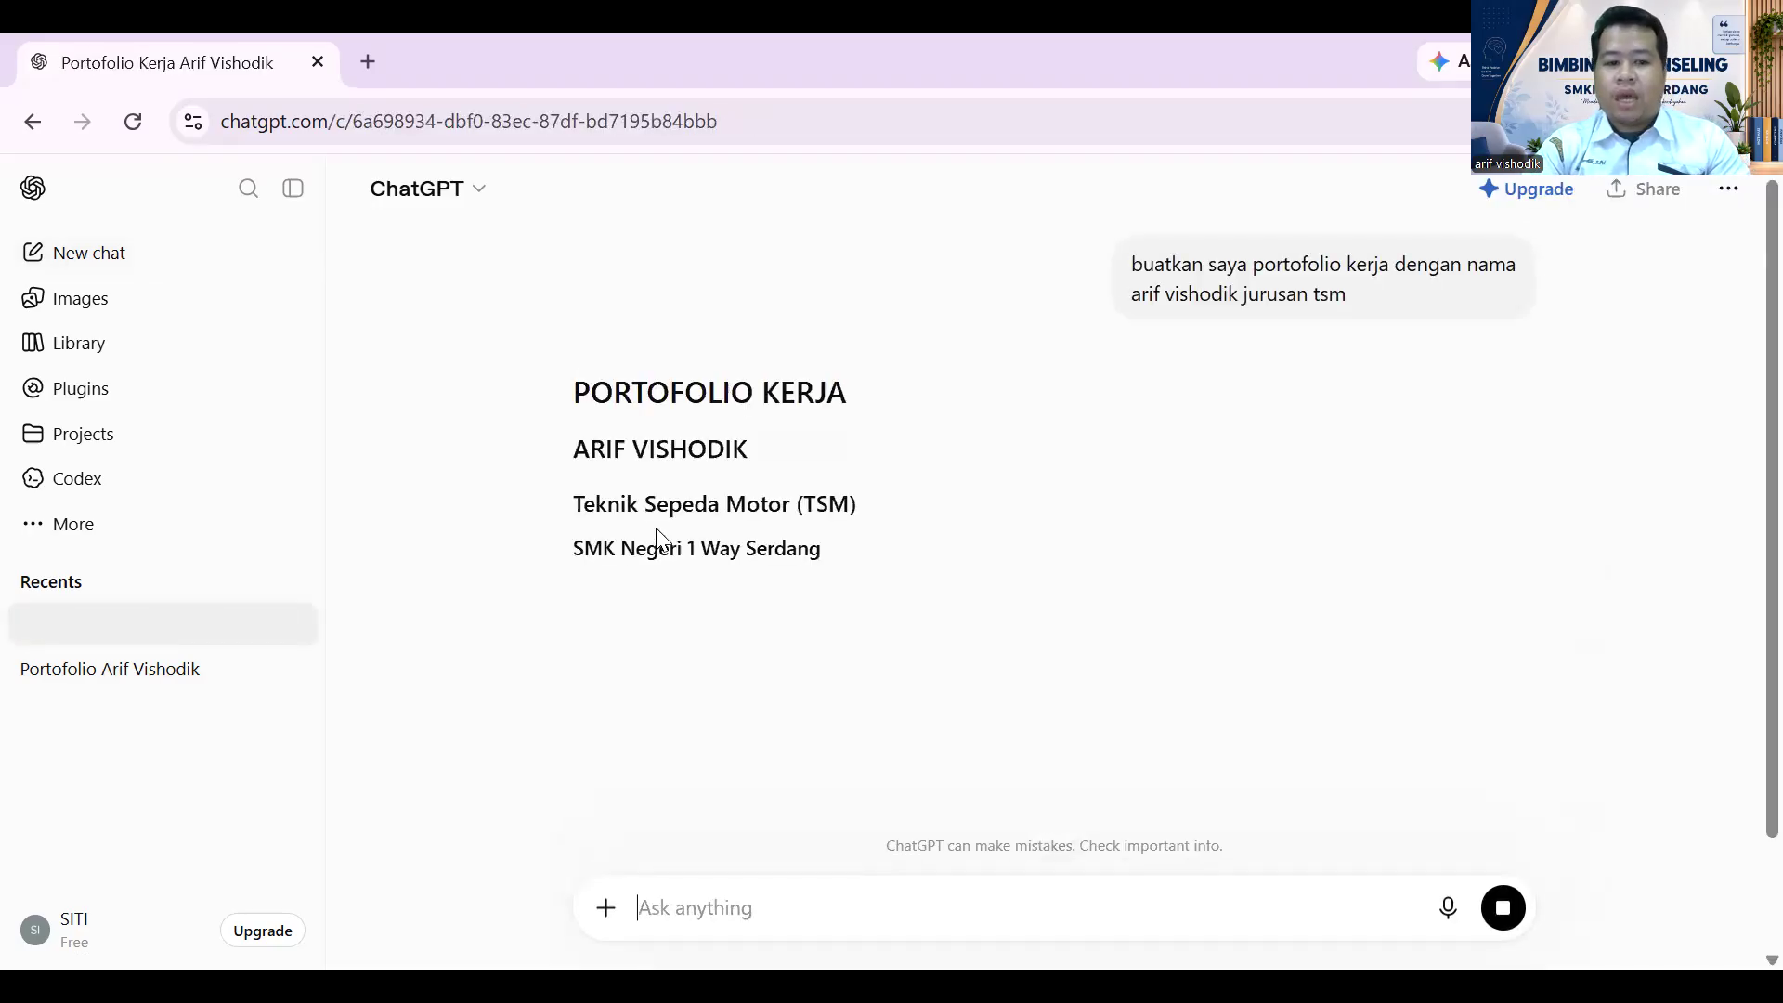
- Scroll through the generated Teknik Sepeda Motor portfolio outline and back up to HALAMAN COVER
scroll(995, 478, "down", 5)
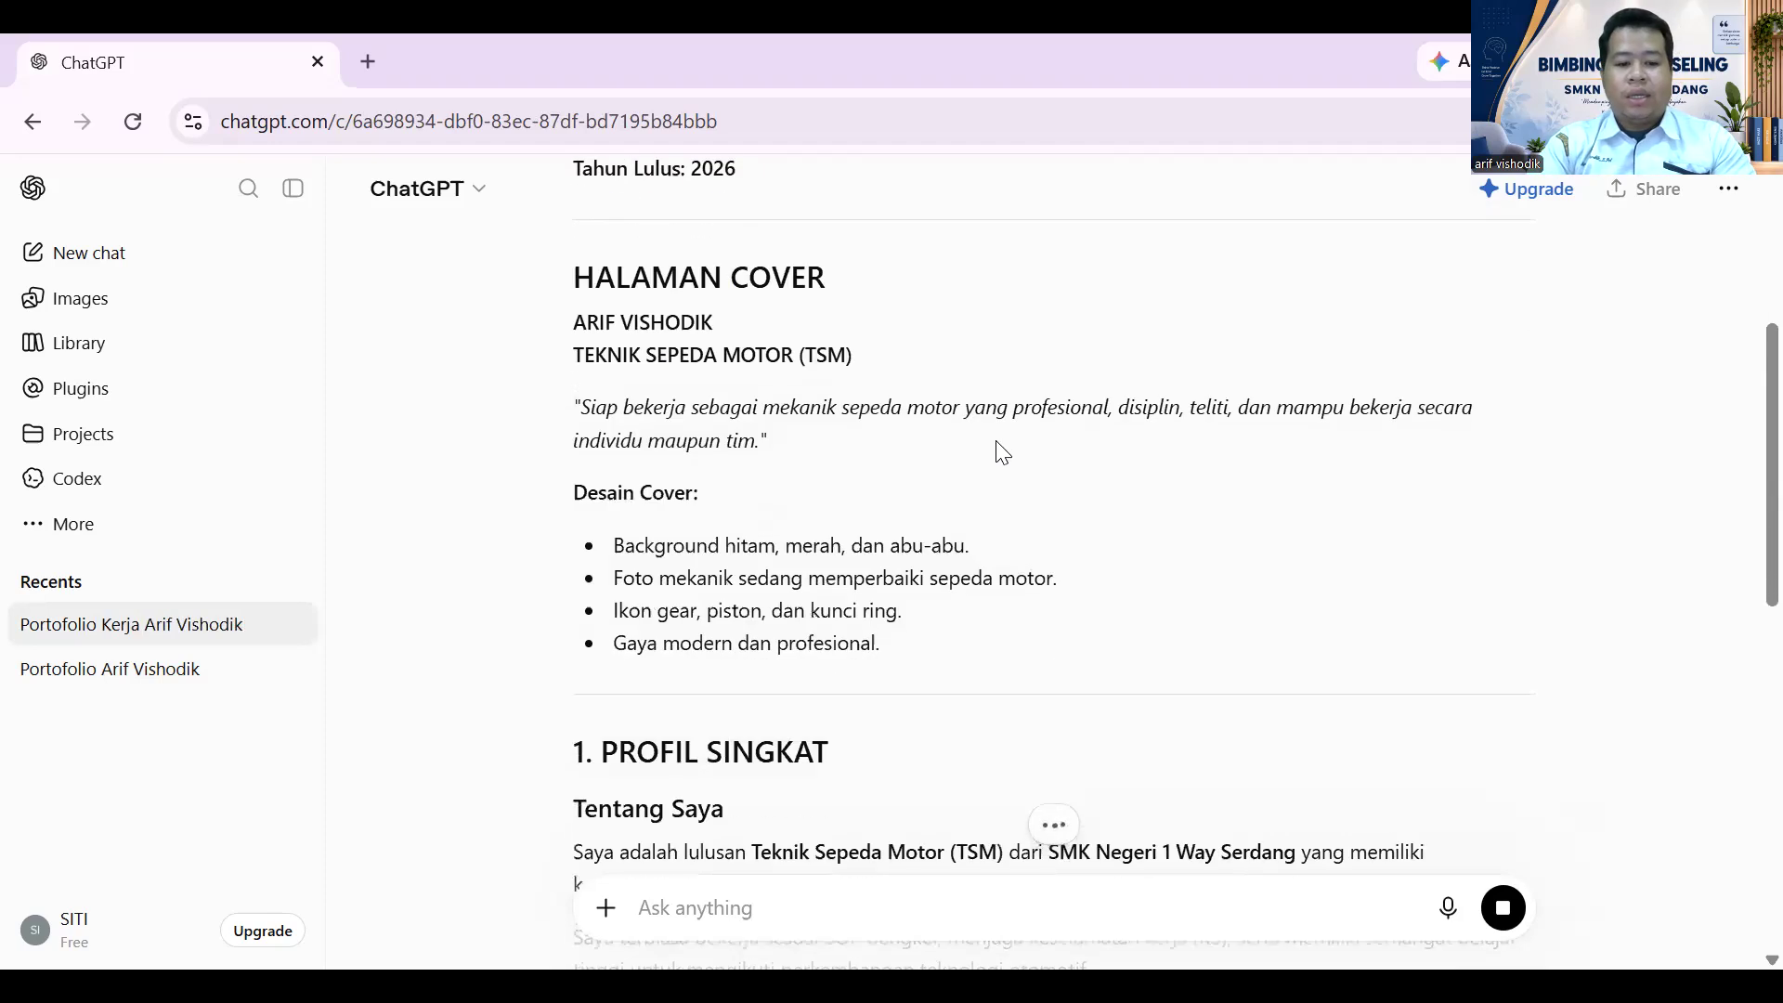
scroll(1012, 363, "down", 15)
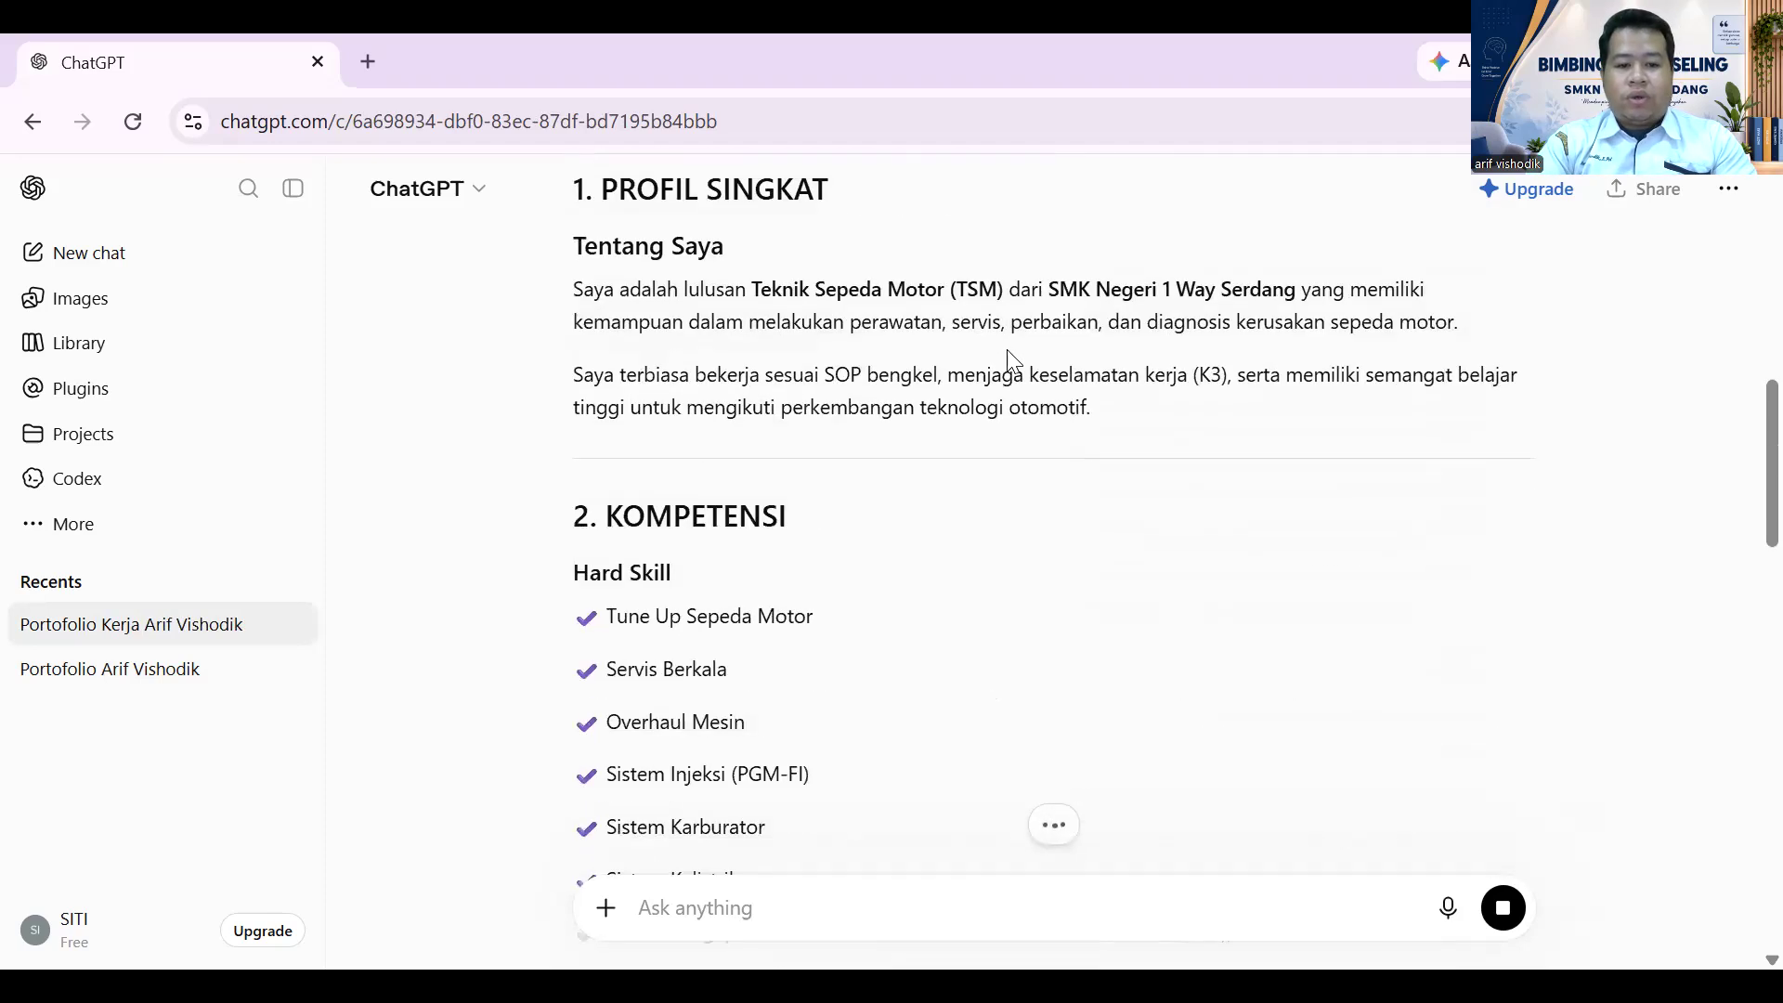
scroll(1050, 418, "down", 15)
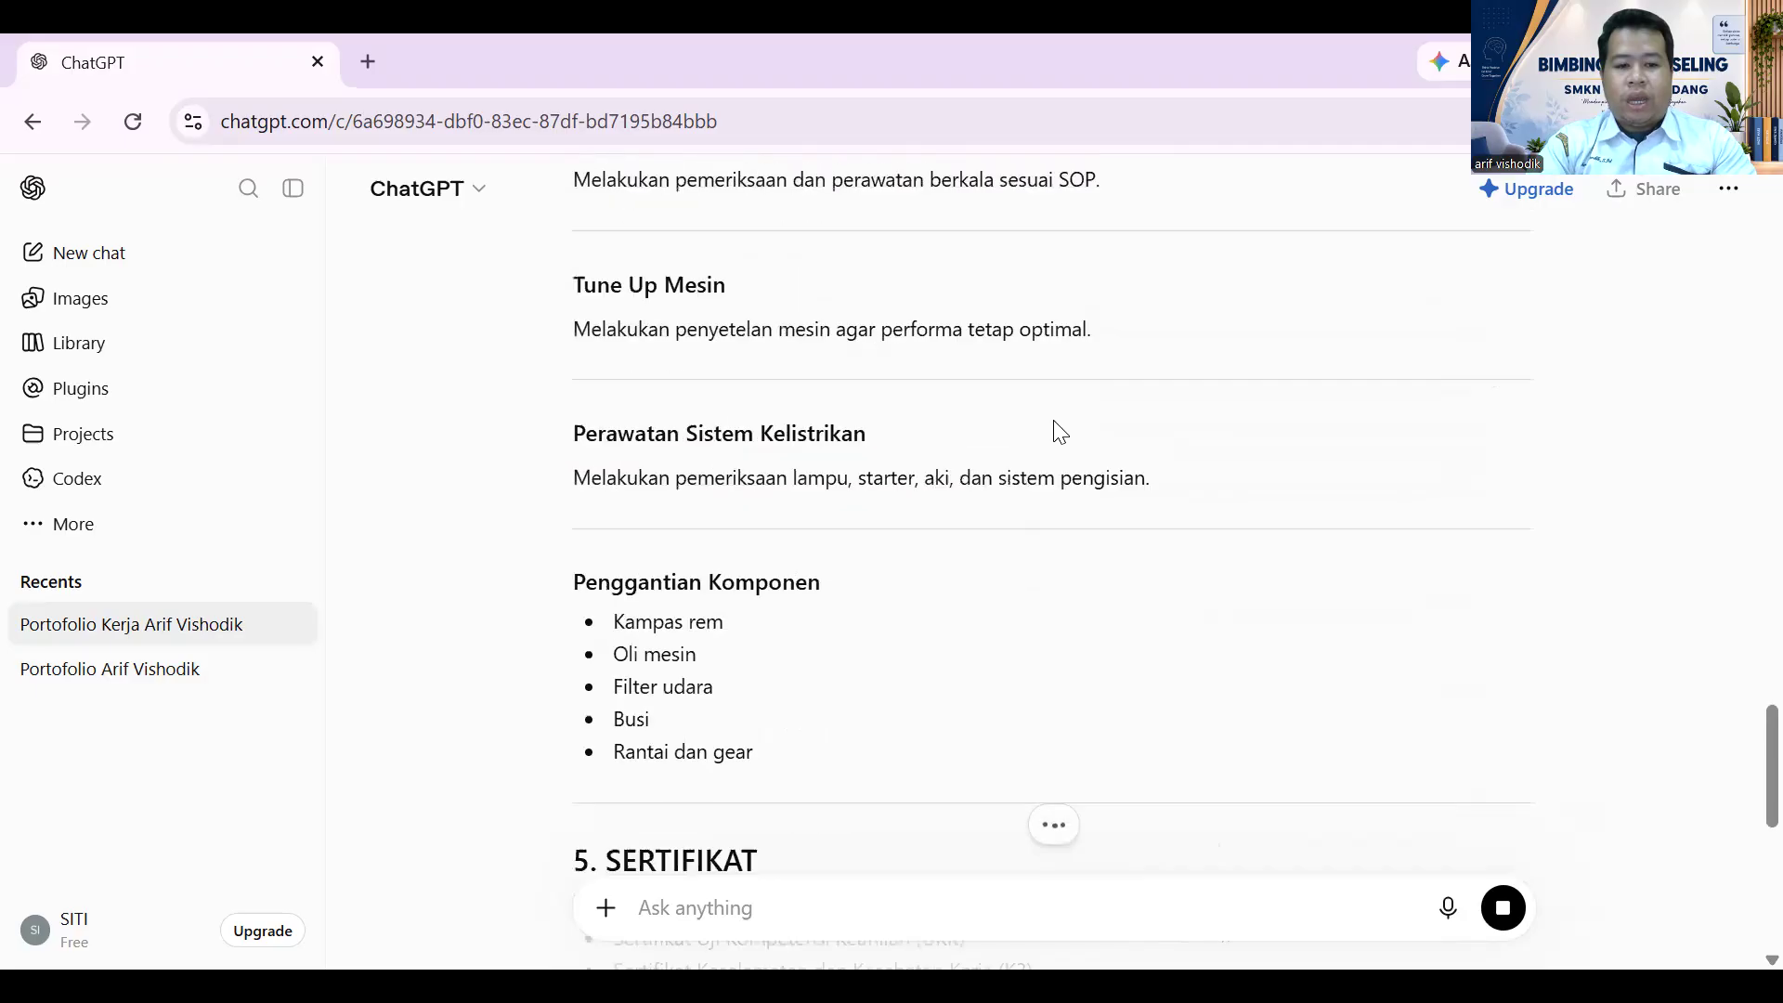
scroll(1054, 430, "up", 6)
scroll(1061, 432, "down", 1)
scroll(1059, 427, "down", 20)
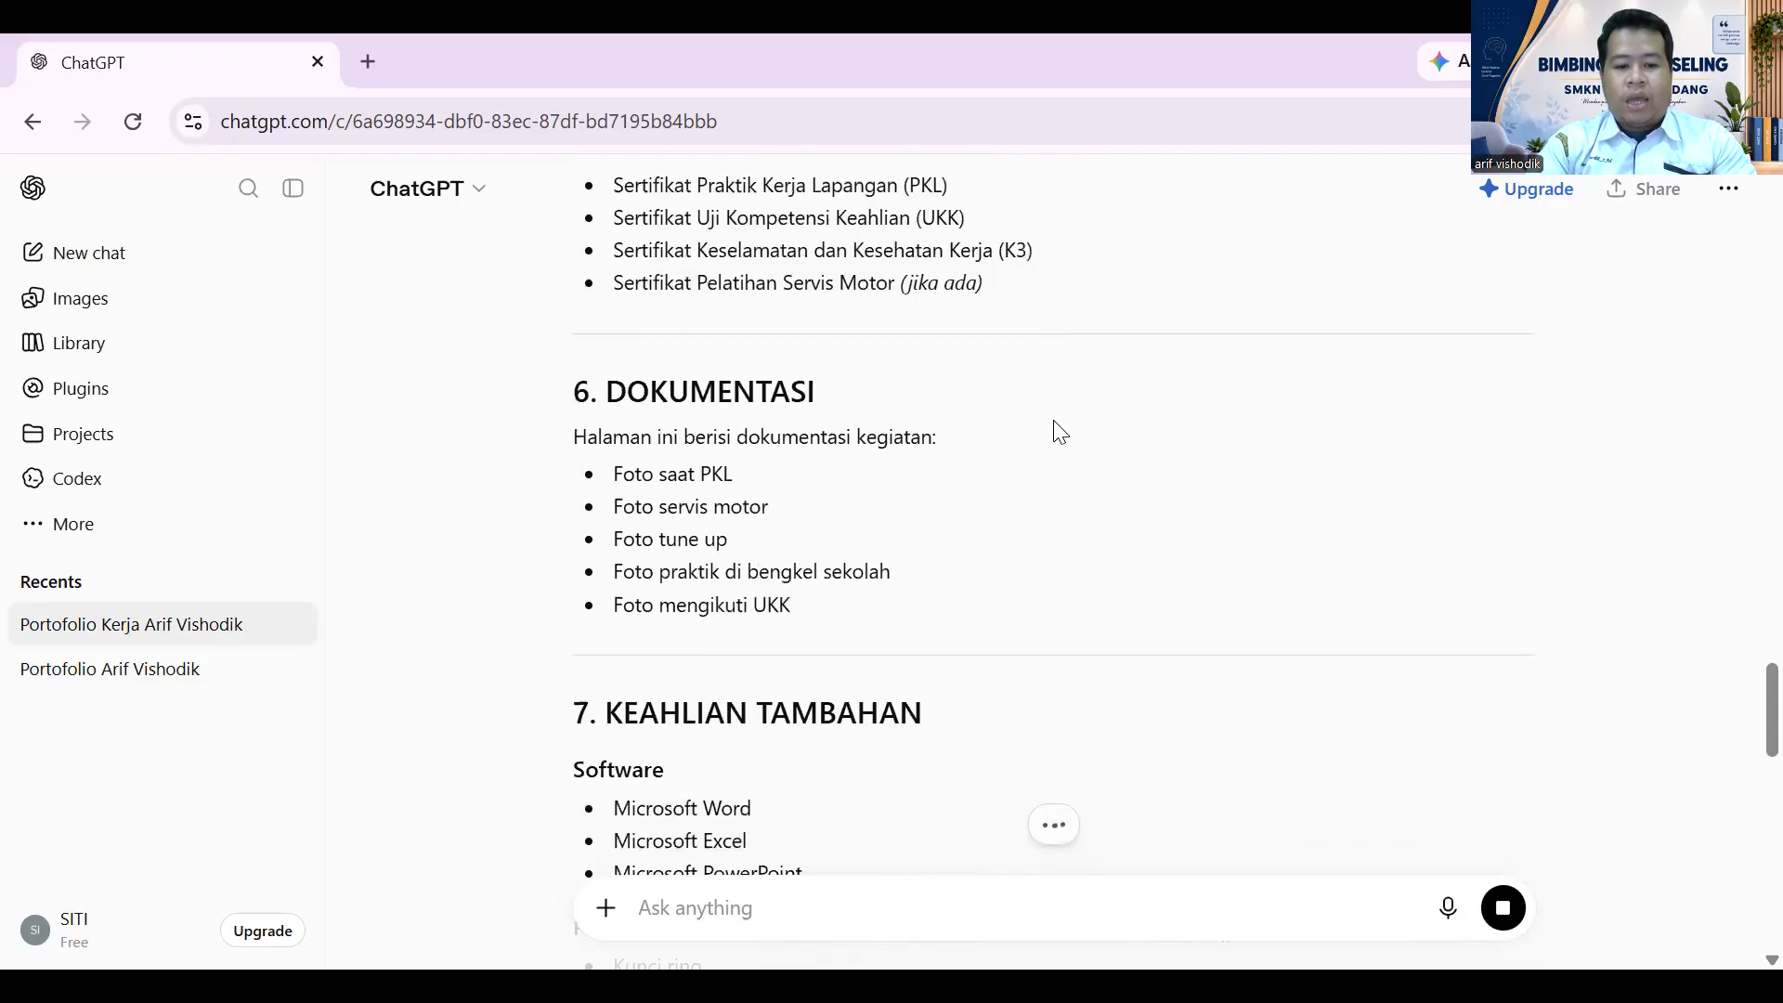
scroll(1056, 422, "down", 5)
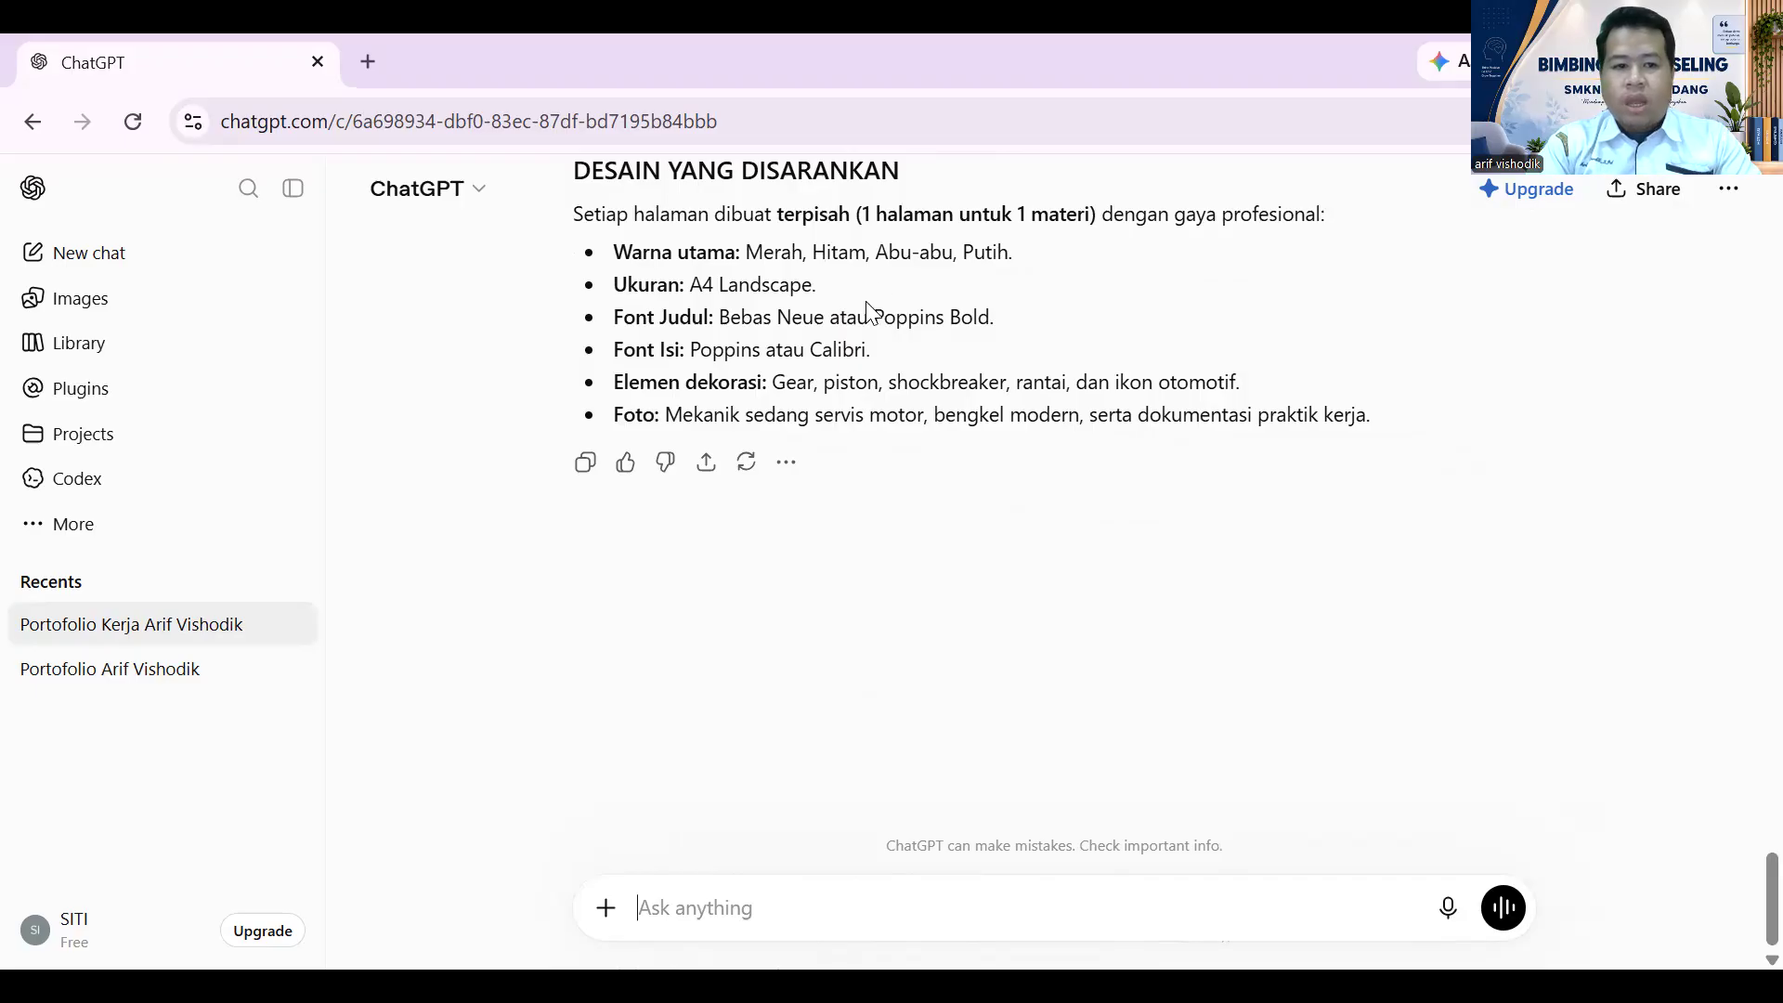
scroll(894, 343, "up", 8)
scroll(895, 343, "up", 3)
scroll(895, 343, "down", 1)
scroll(895, 343, "up", 4)
scroll(894, 343, "up", 20)
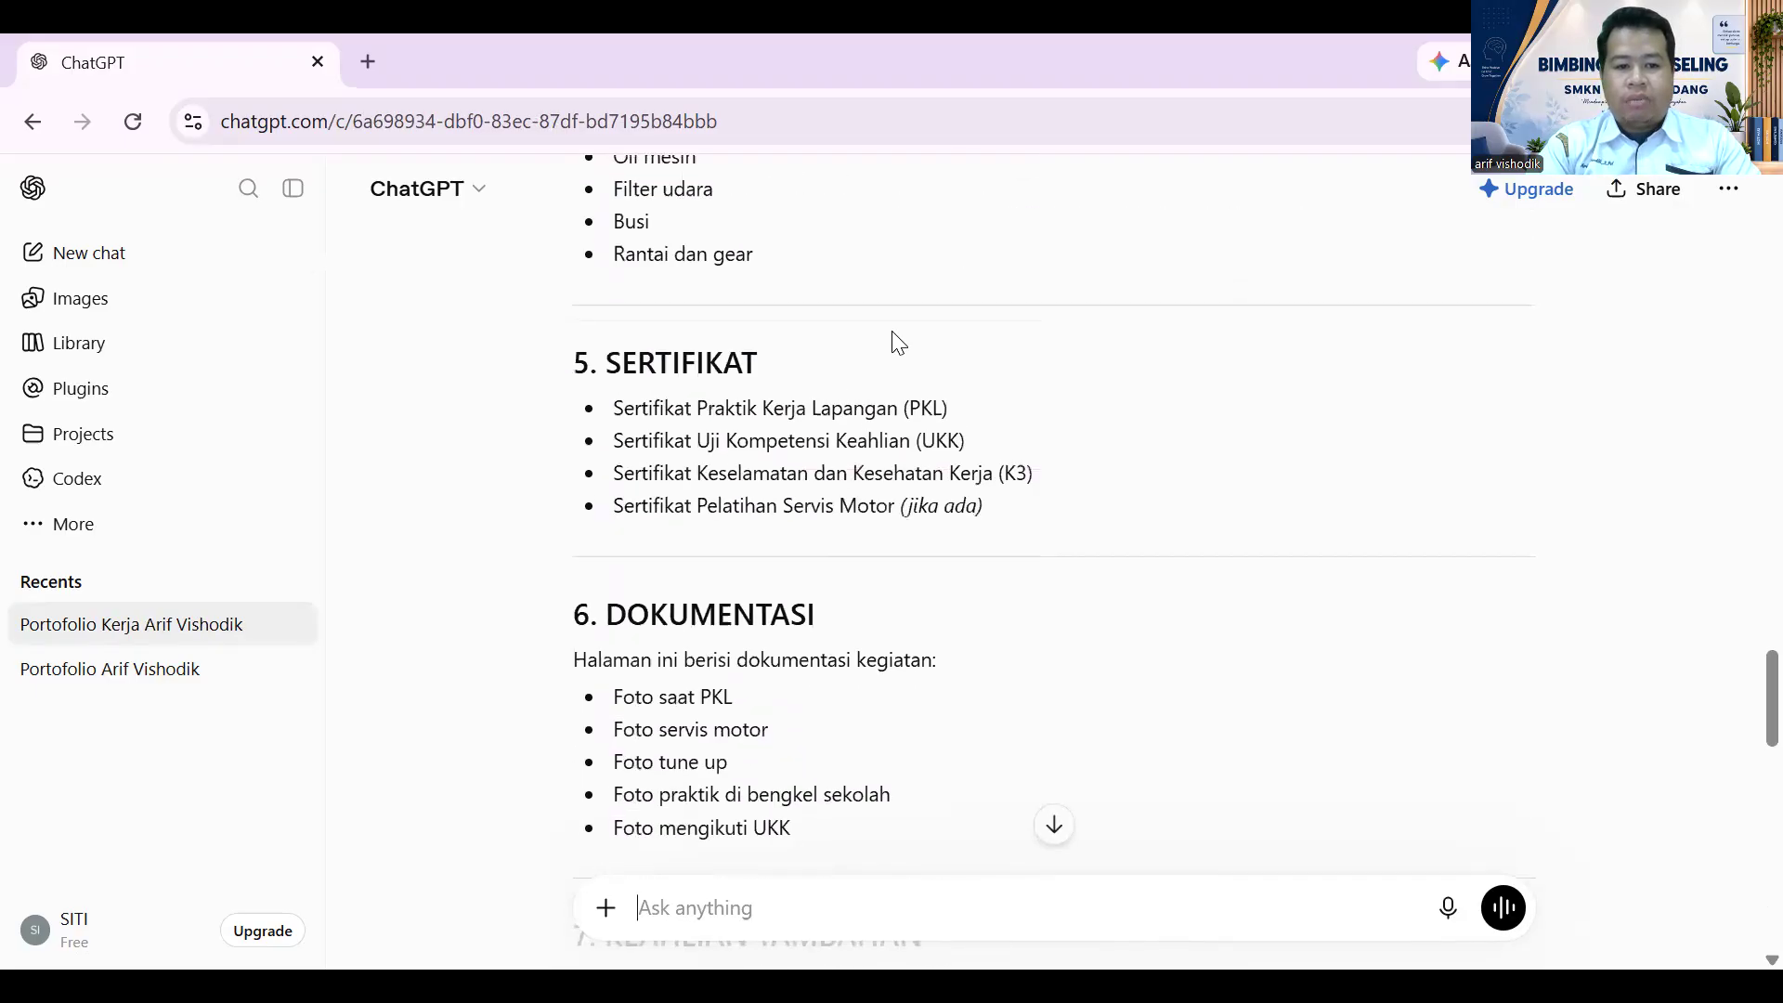
scroll(894, 331, "up", 7)
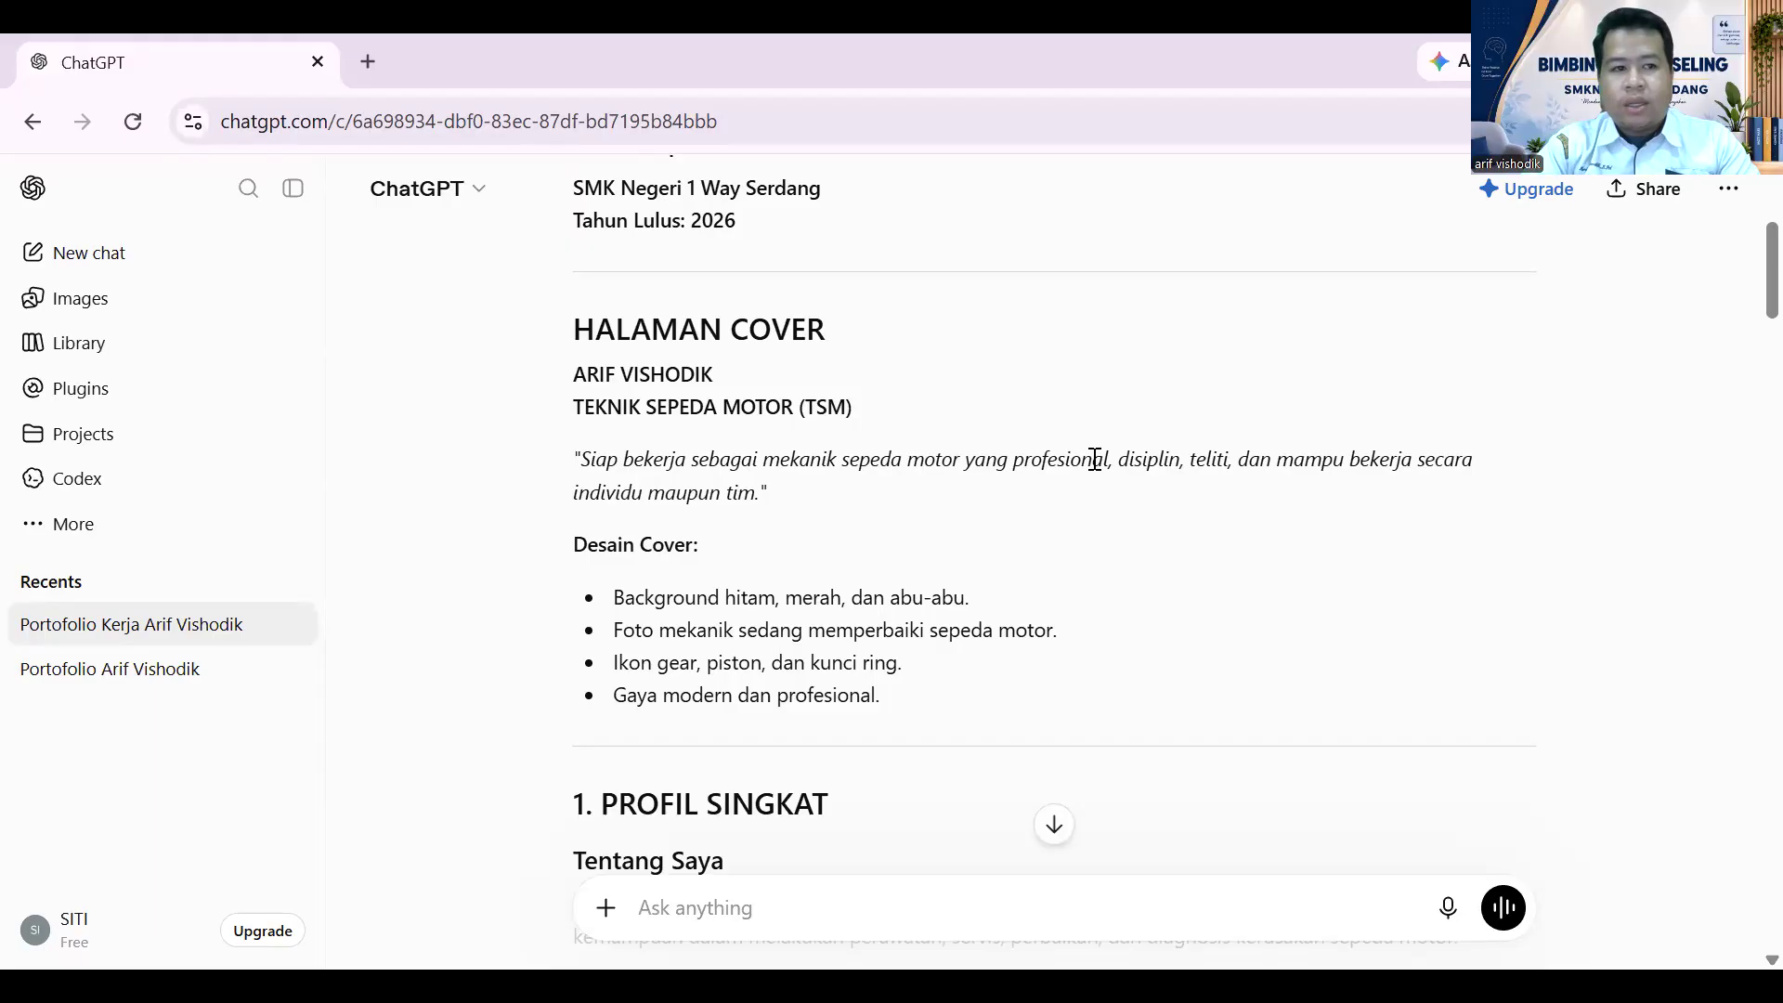
scroll(927, 470, "up", 3)
scroll(938, 451, "down", 5)
scroll(946, 452, "up", 5)
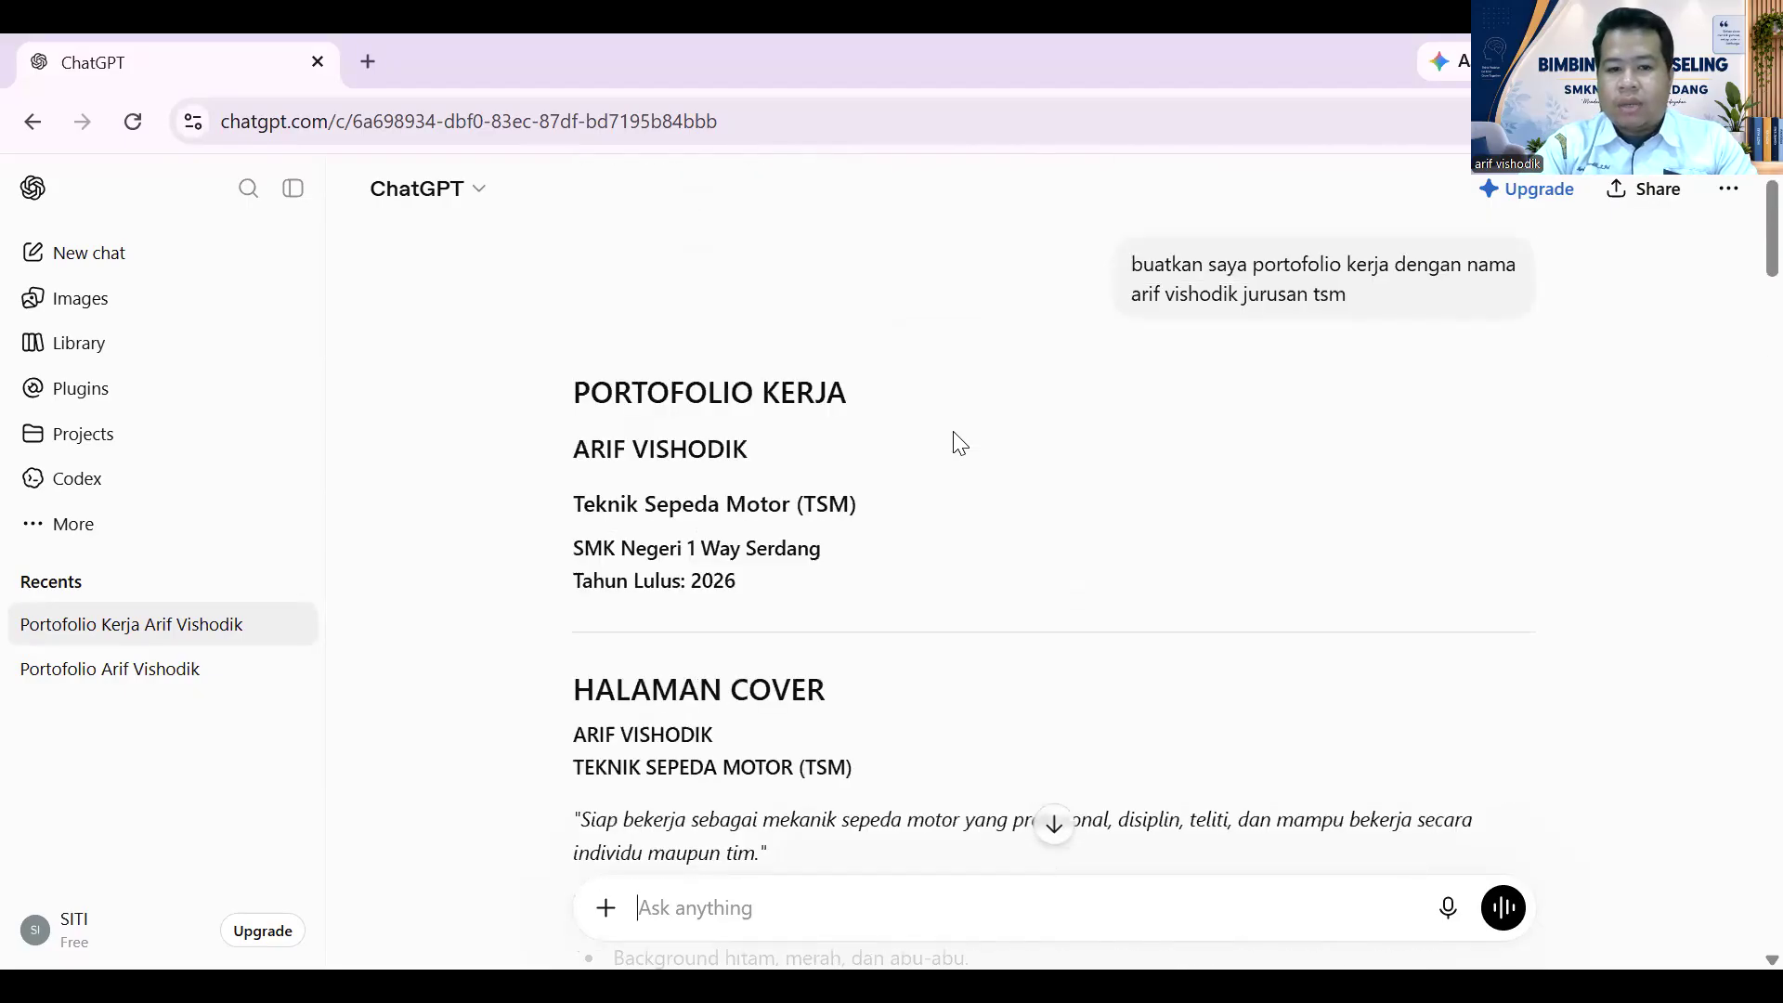
scroll(961, 442, "down", 3)
scroll(976, 444, "up", 3)
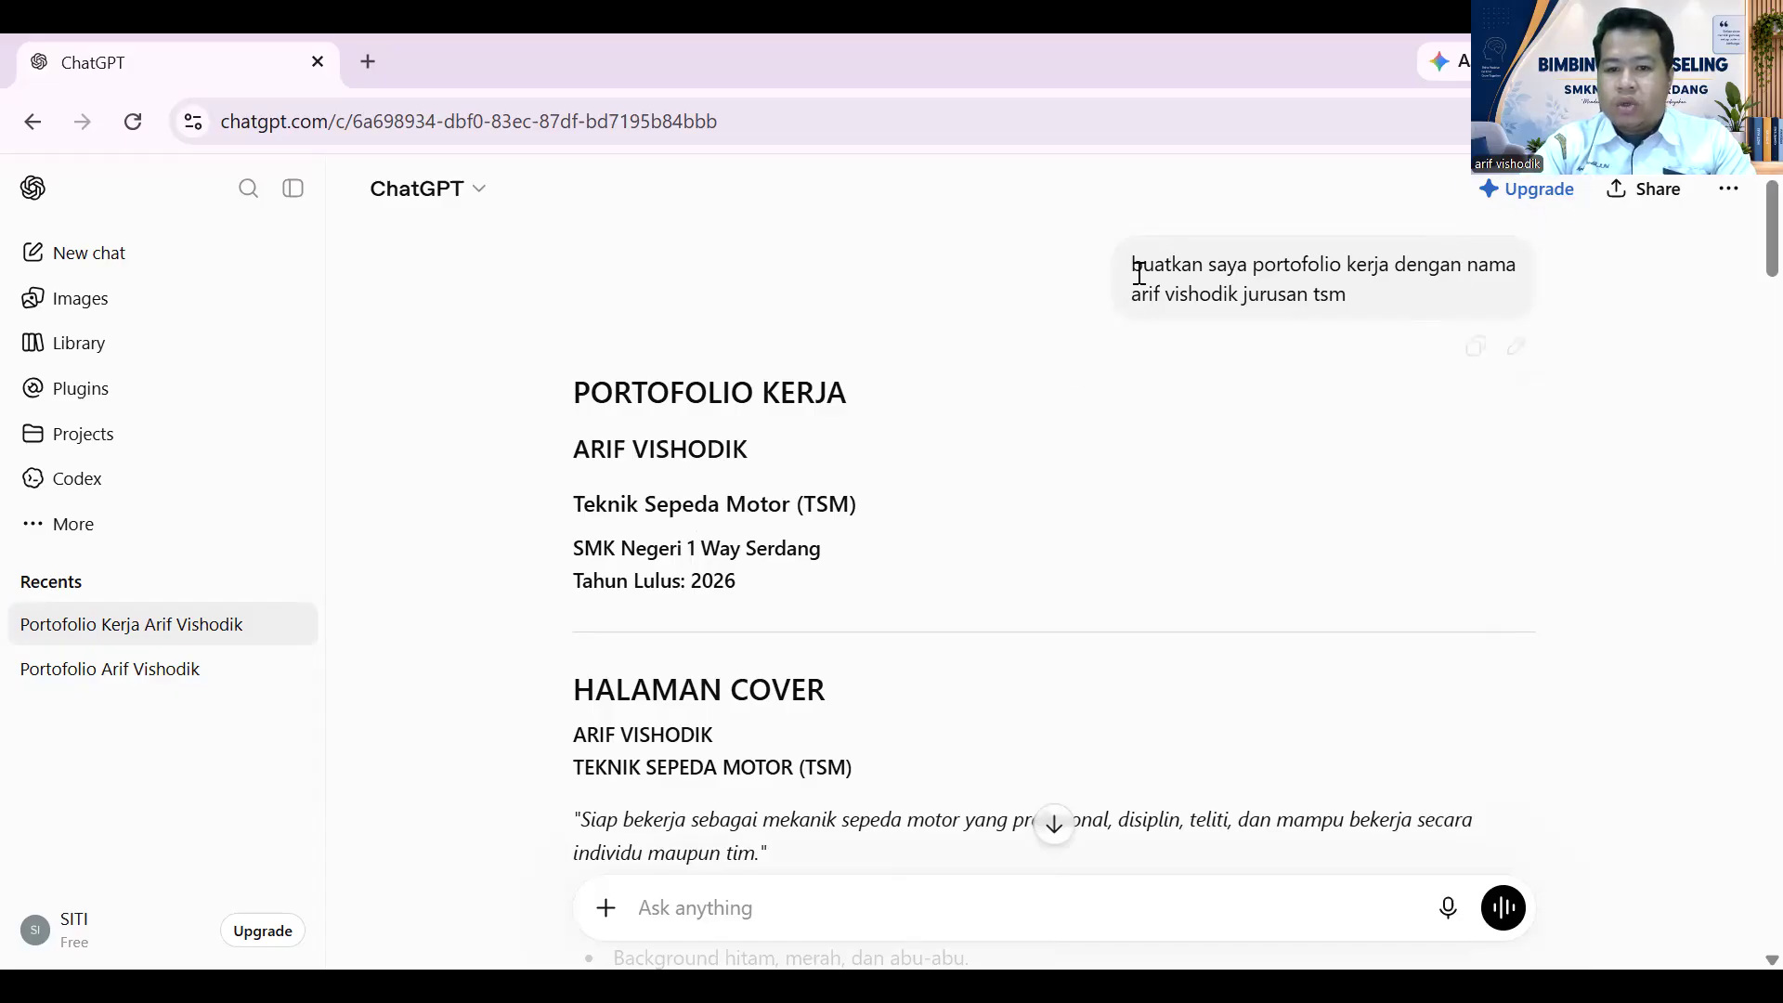
left_click_drag(1133, 266, 1376, 292)
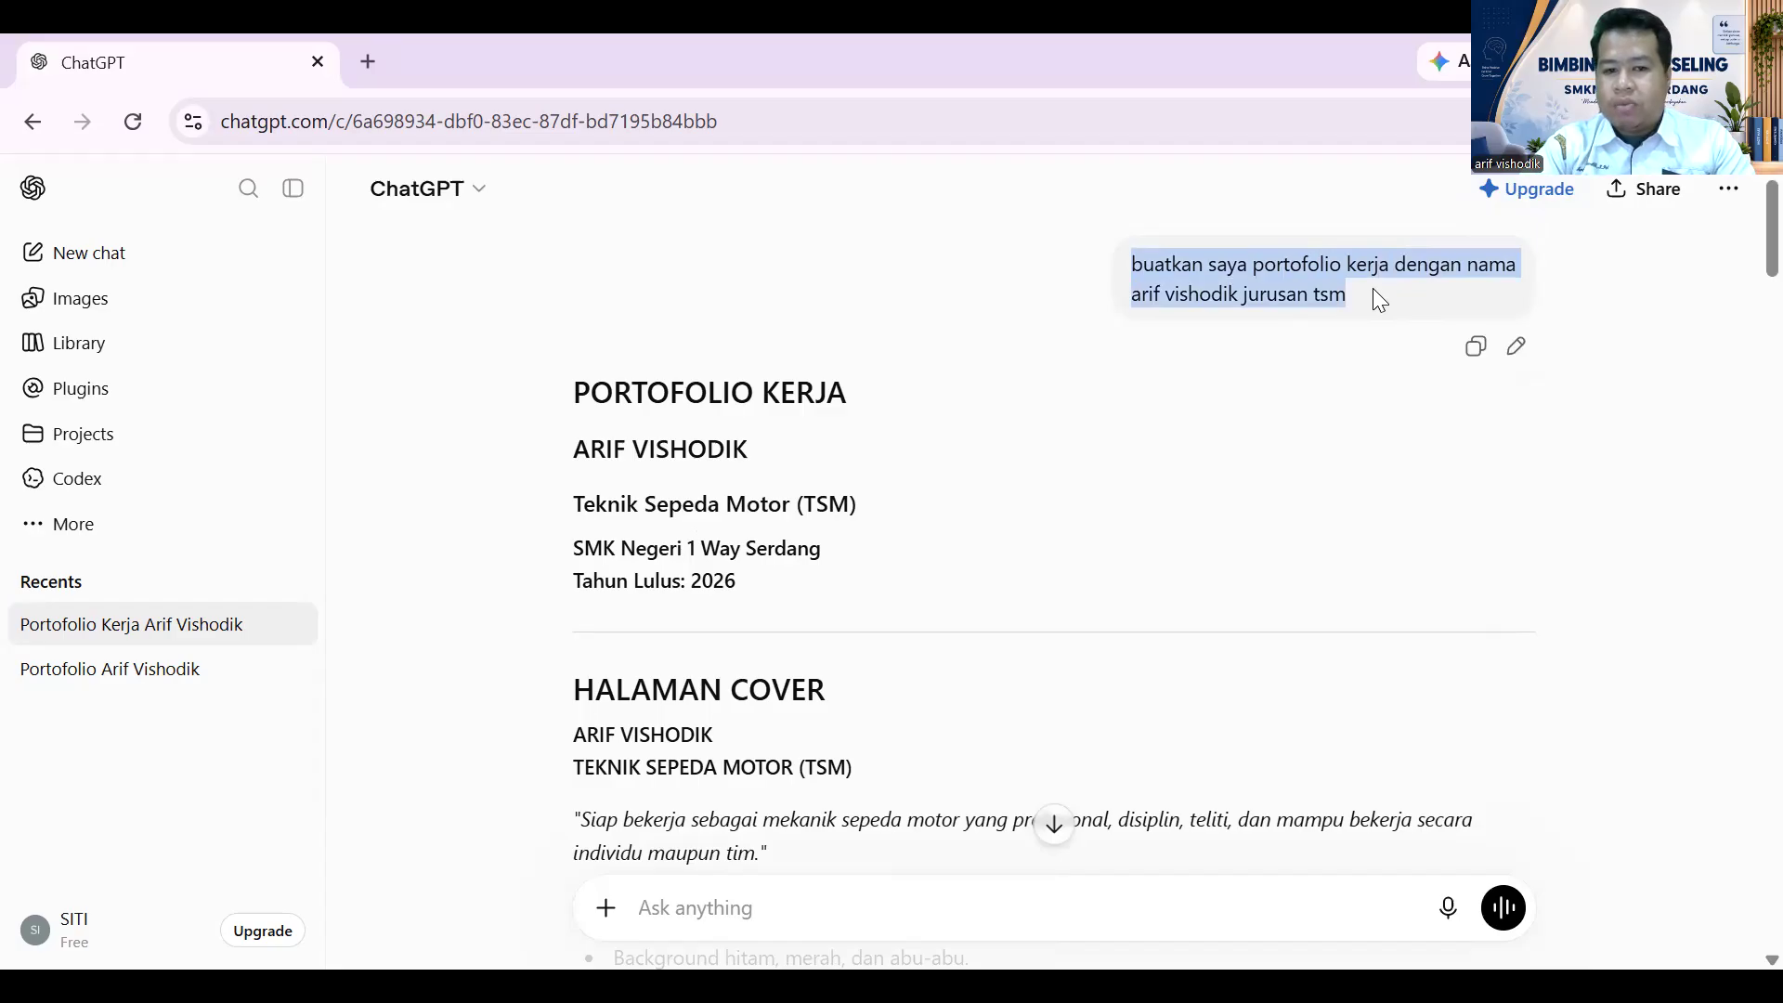
left_click(803, 368)
scroll(901, 363, "down", 1)
scroll(900, 370, "down", 3)
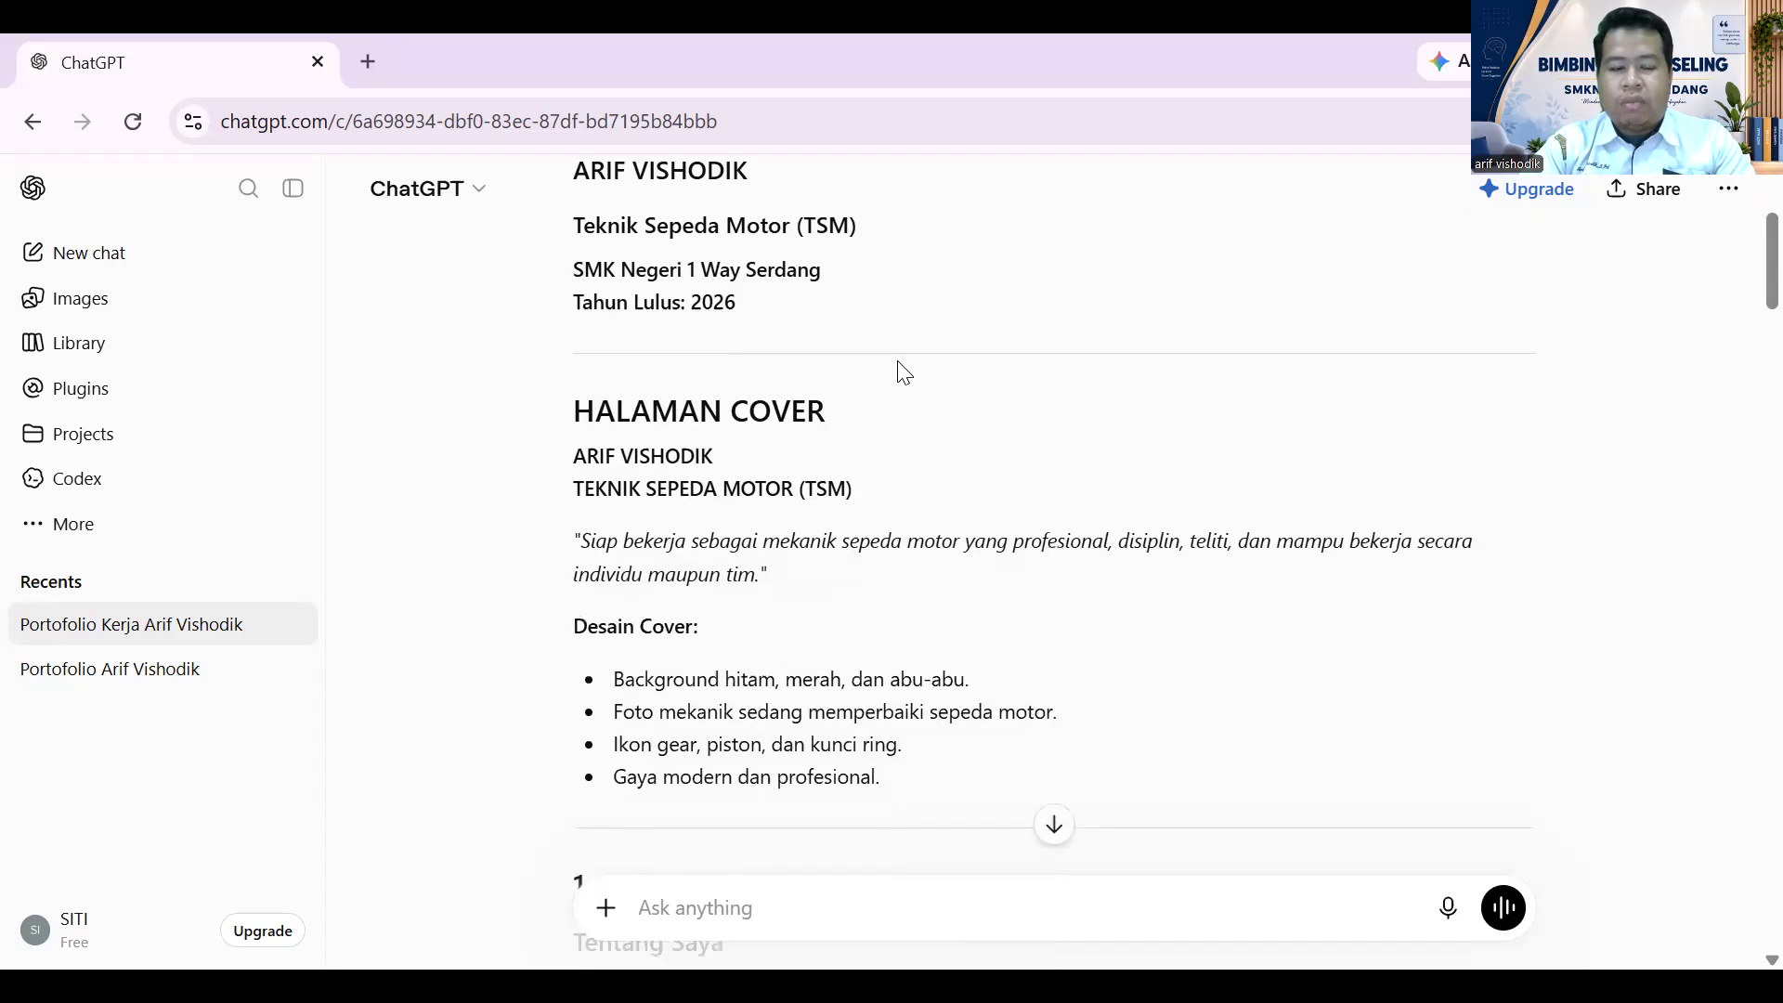
scroll(873, 409, "up", 3)
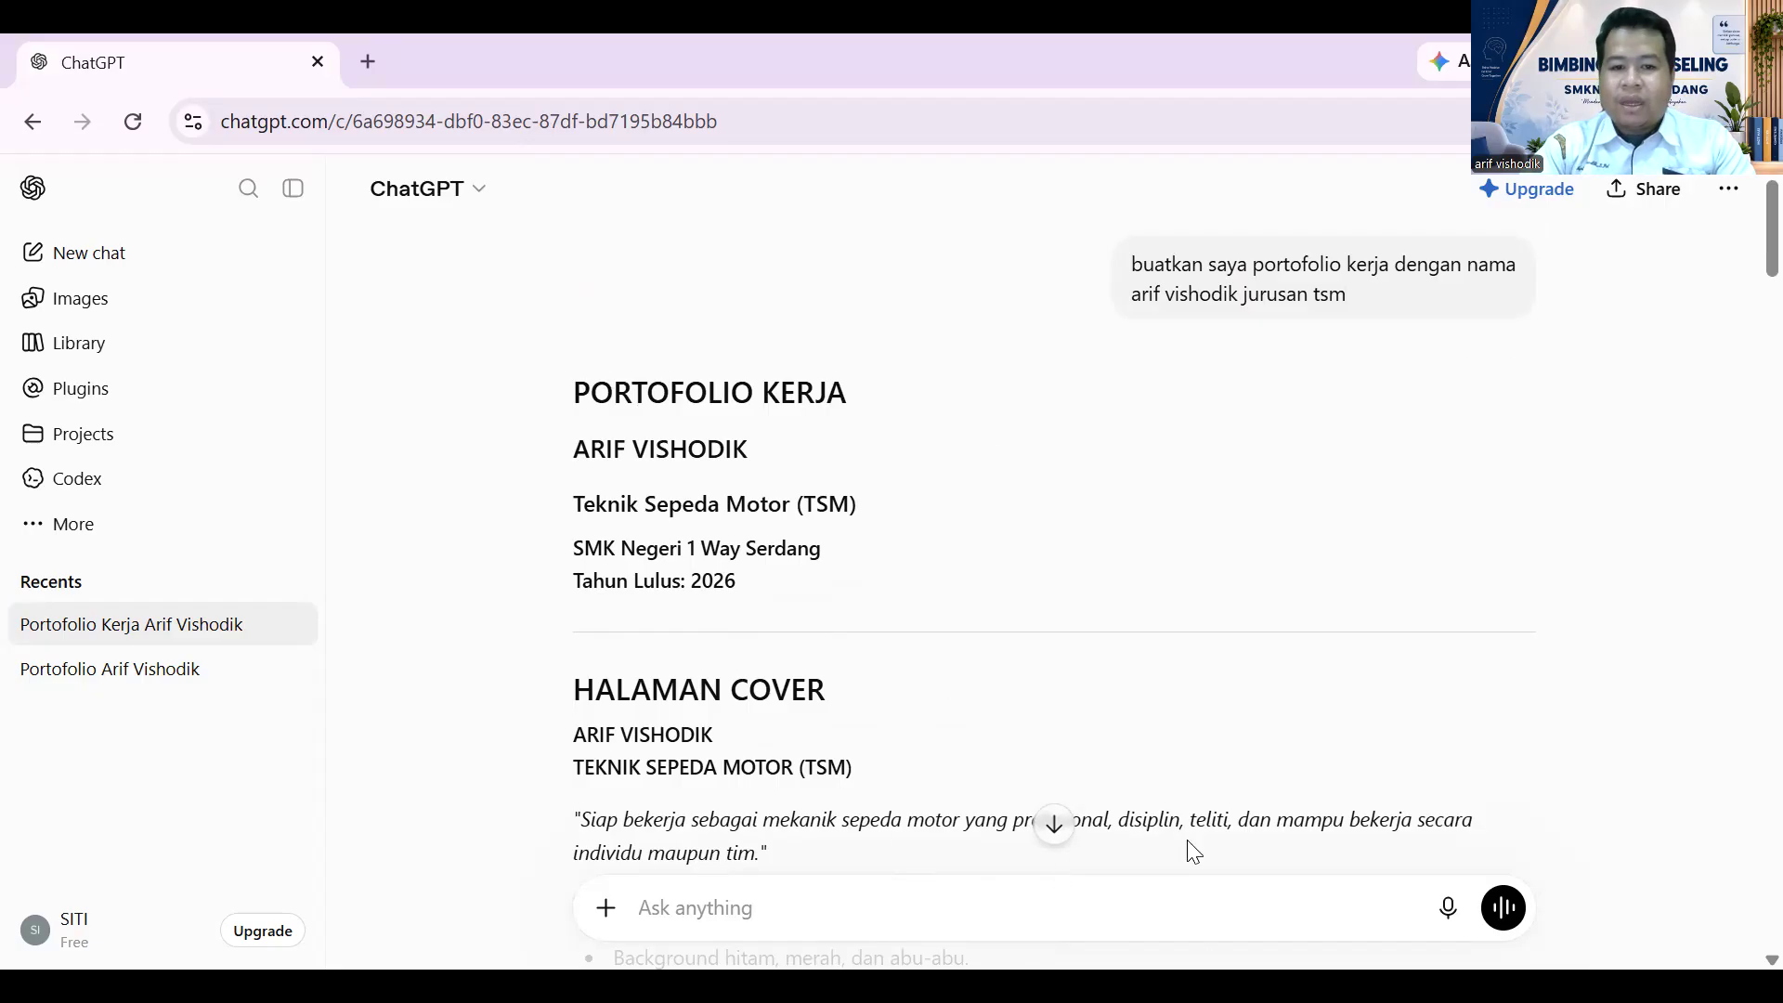
scroll(1003, 466, "down", 2)
scroll(999, 478, "up", 2)
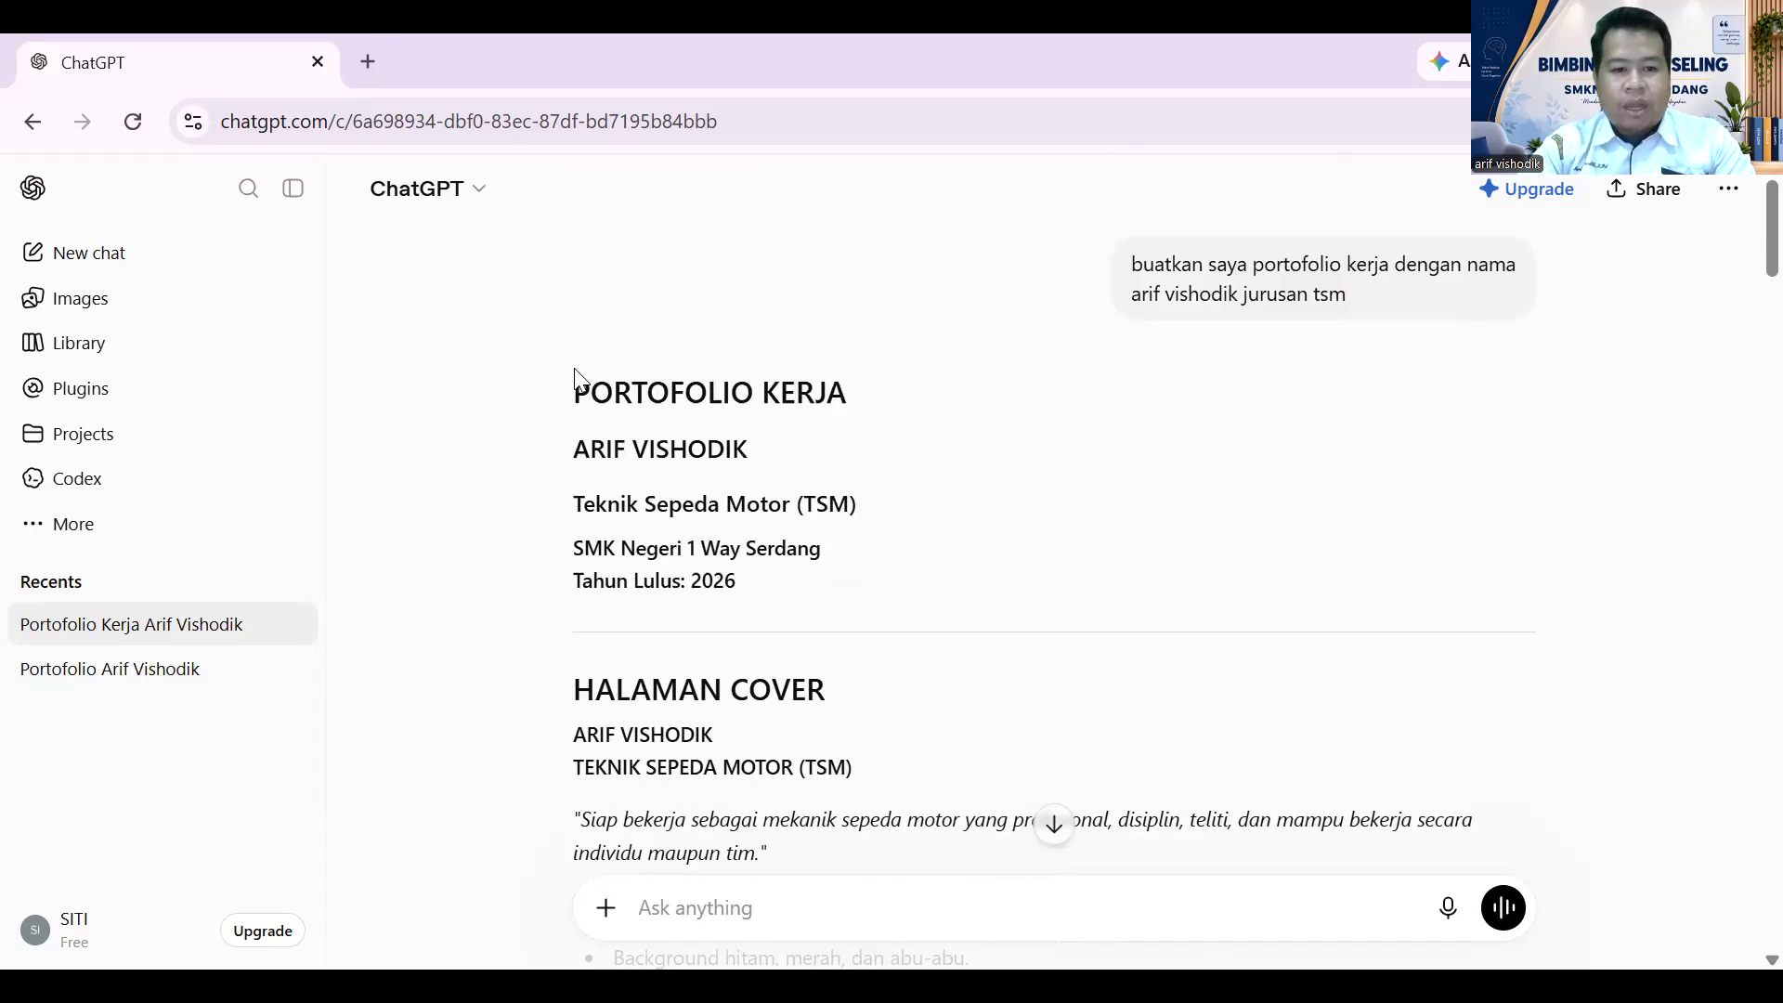
left_click_drag(562, 391, 788, 604)
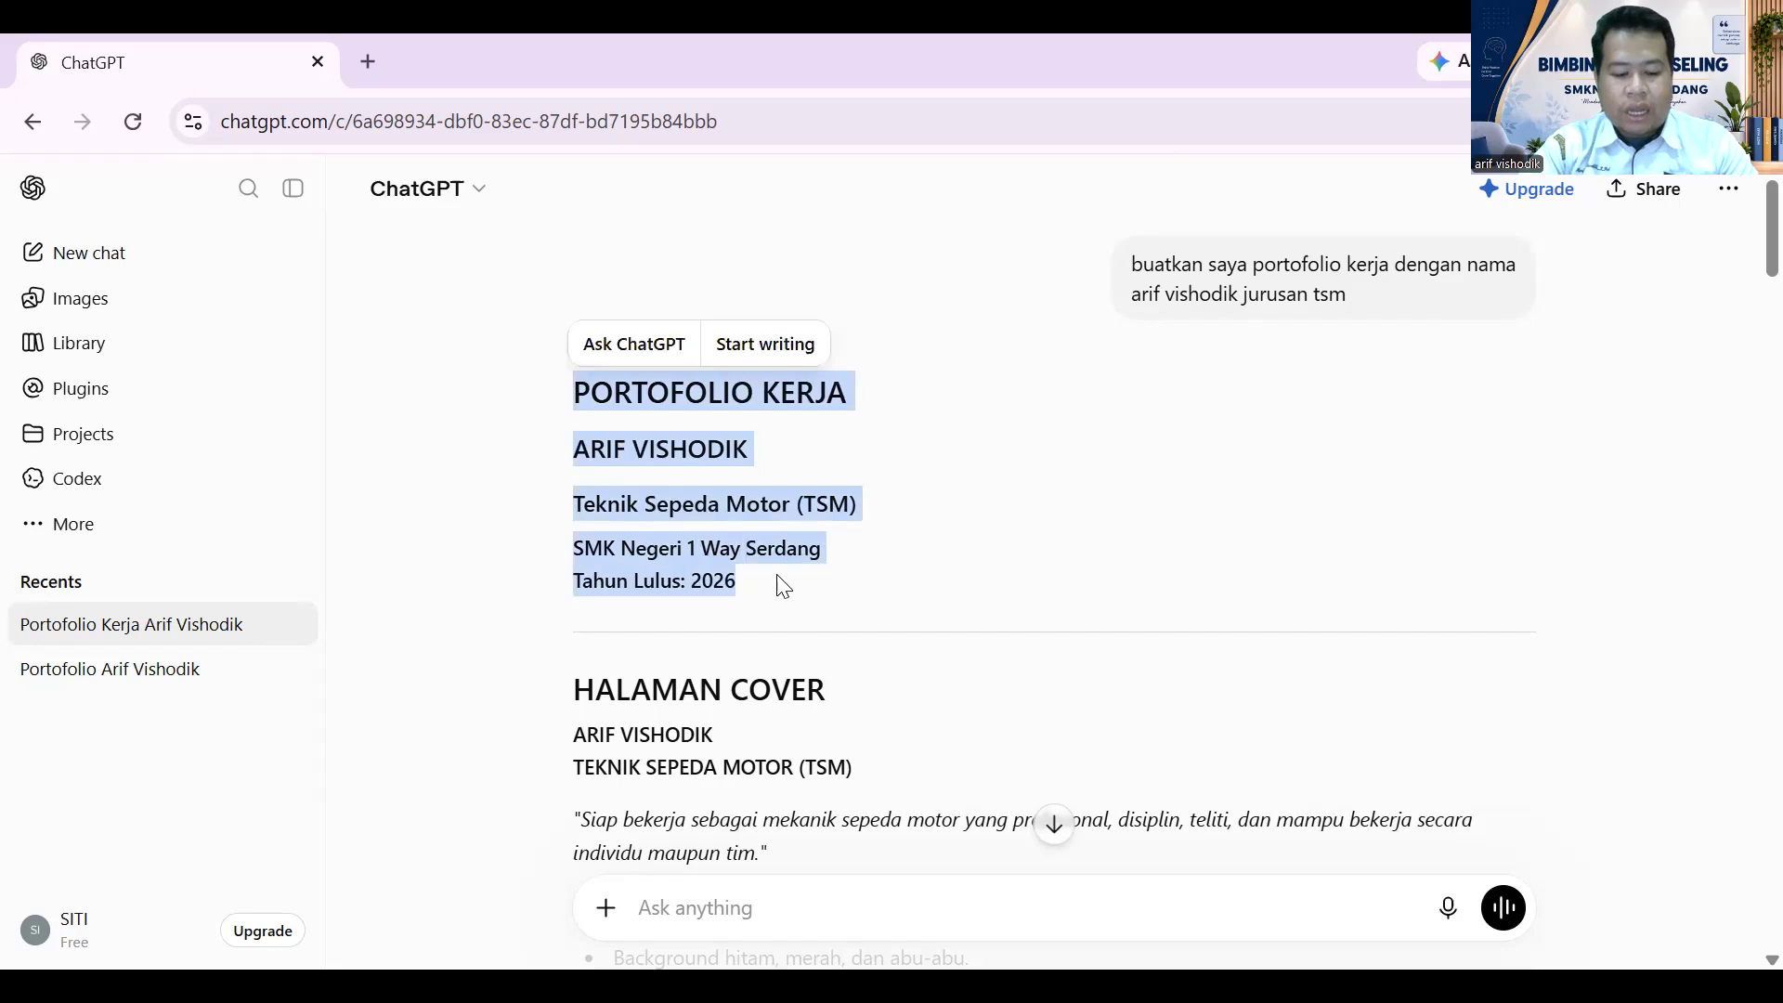
- Send 'BUATKAN SAYA DESAIN COVER DENGAN MODE LANSCAPE' followed by the copied portfolio title block
right_click(699, 493)
left_click(780, 528)
left_click(715, 906)
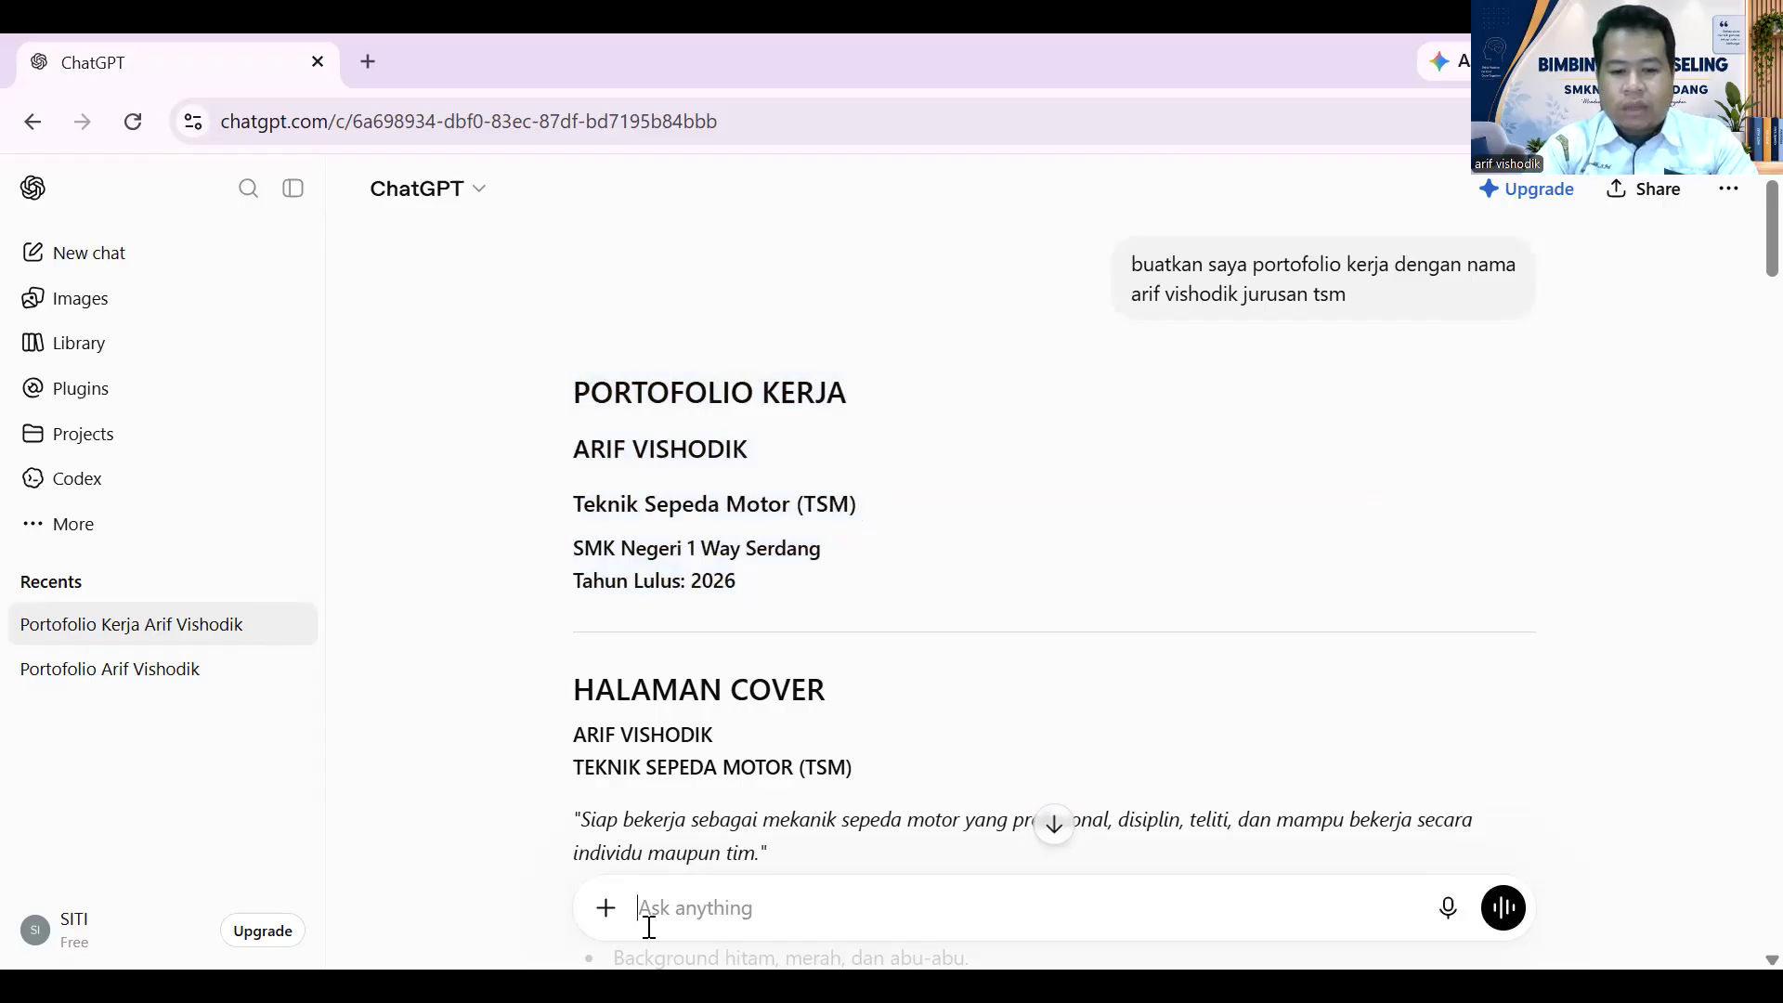
type("BUATKAN SAYA DESAIN CO")
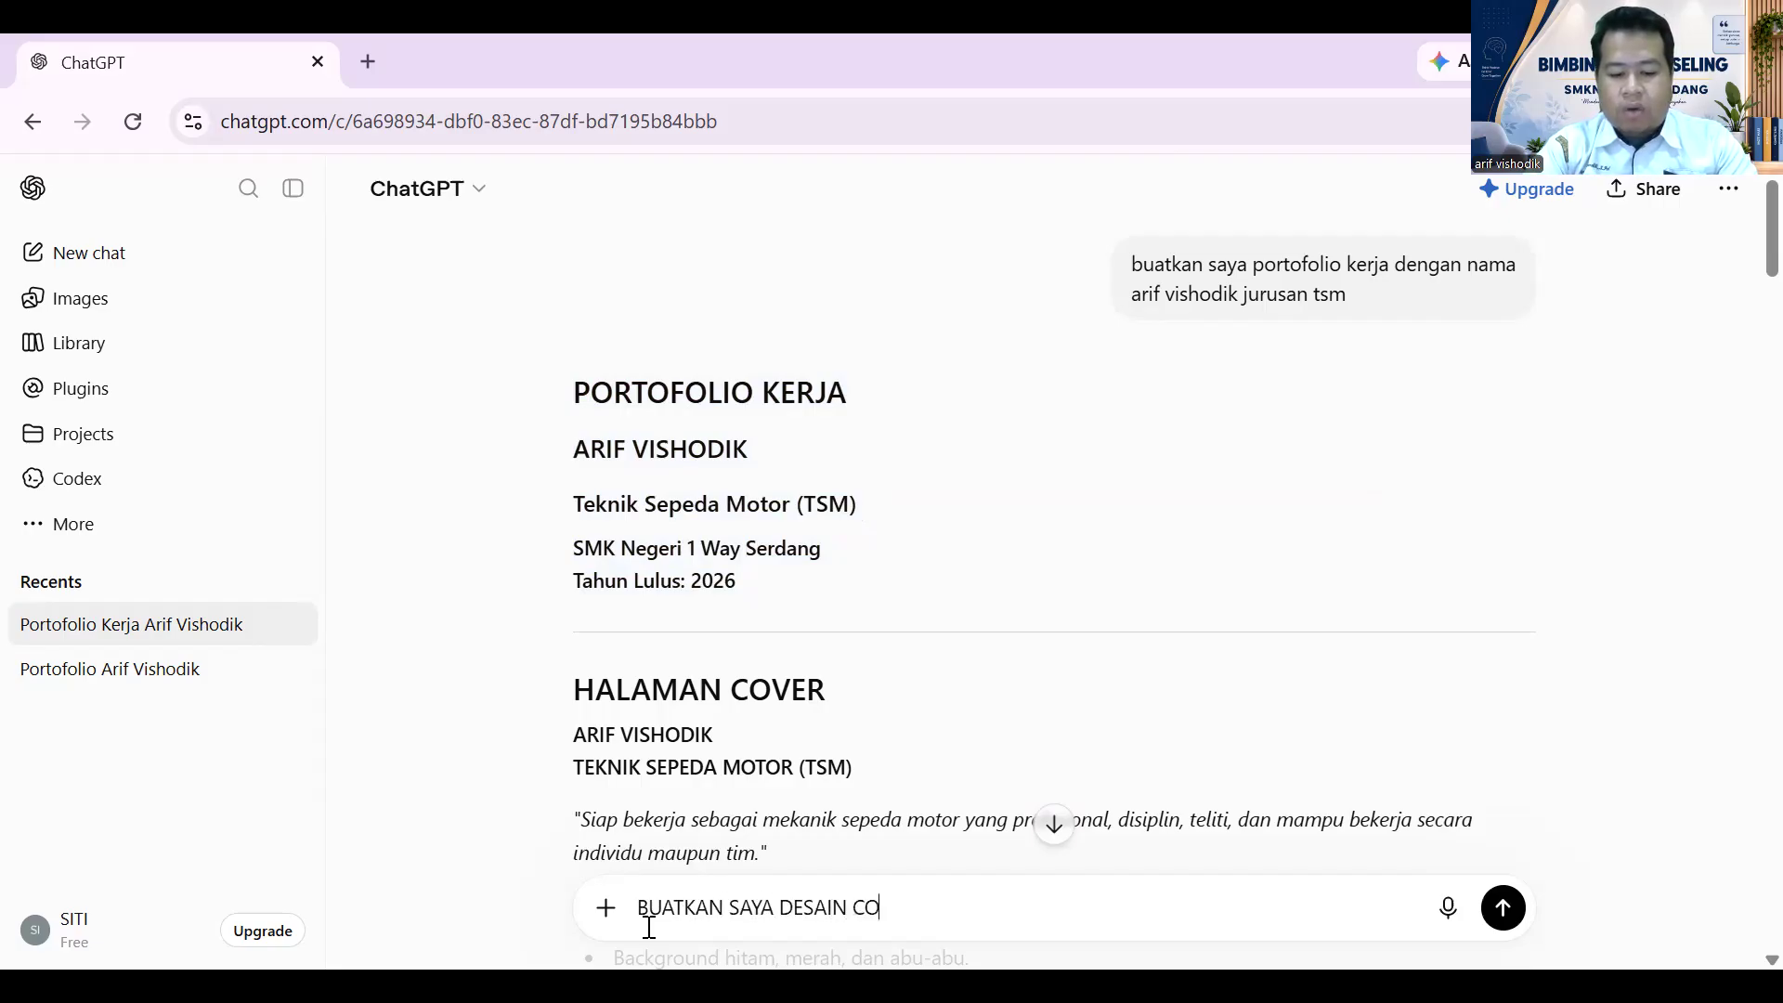
type("VER DENG")
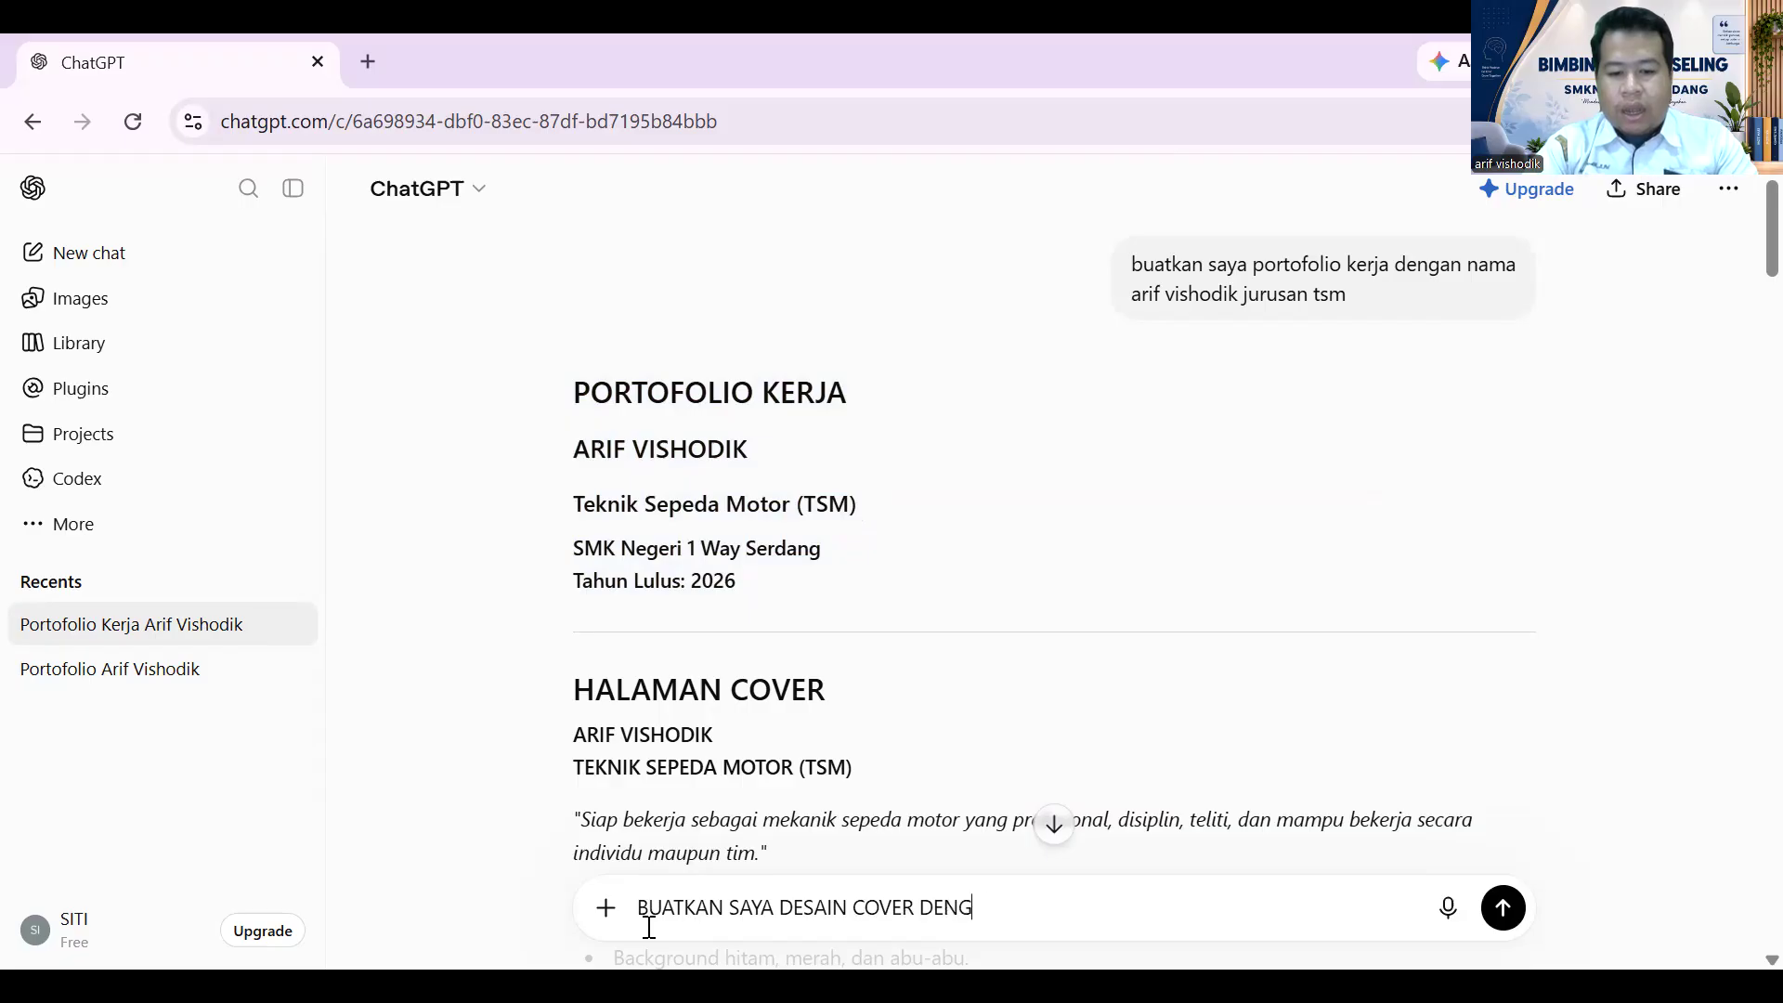
type("AN MODE LAN")
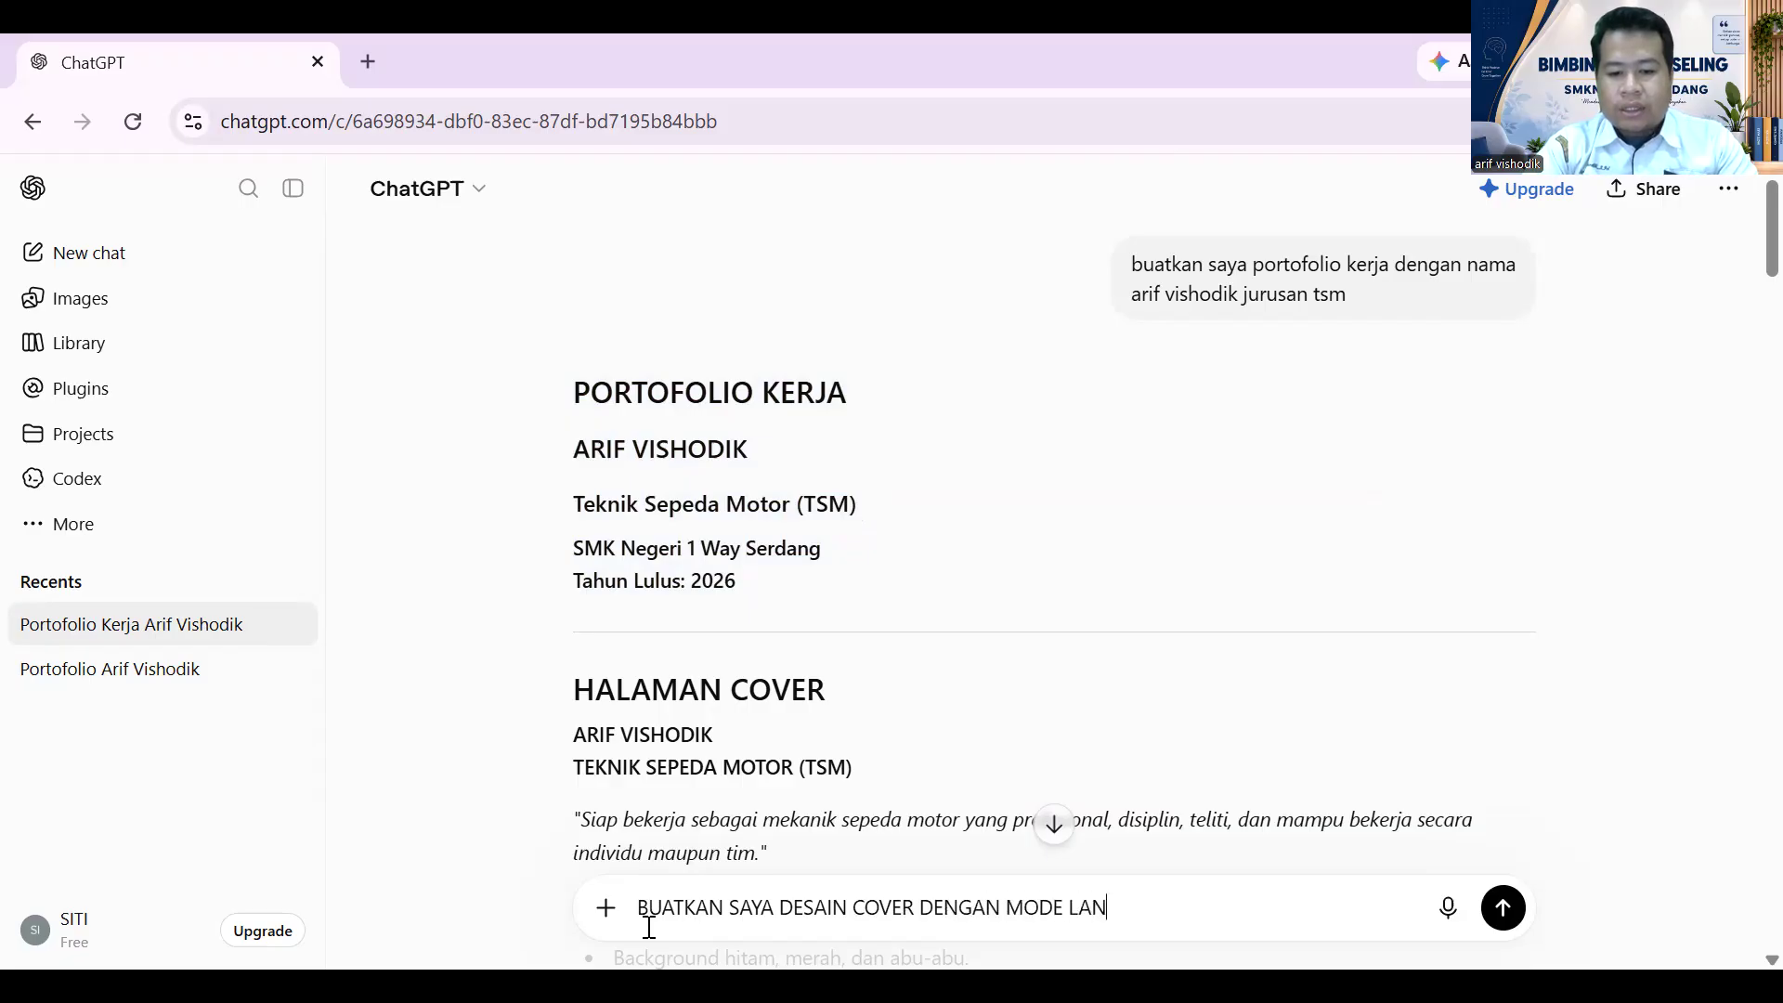
type("SCAPE")
key("shift+Return")
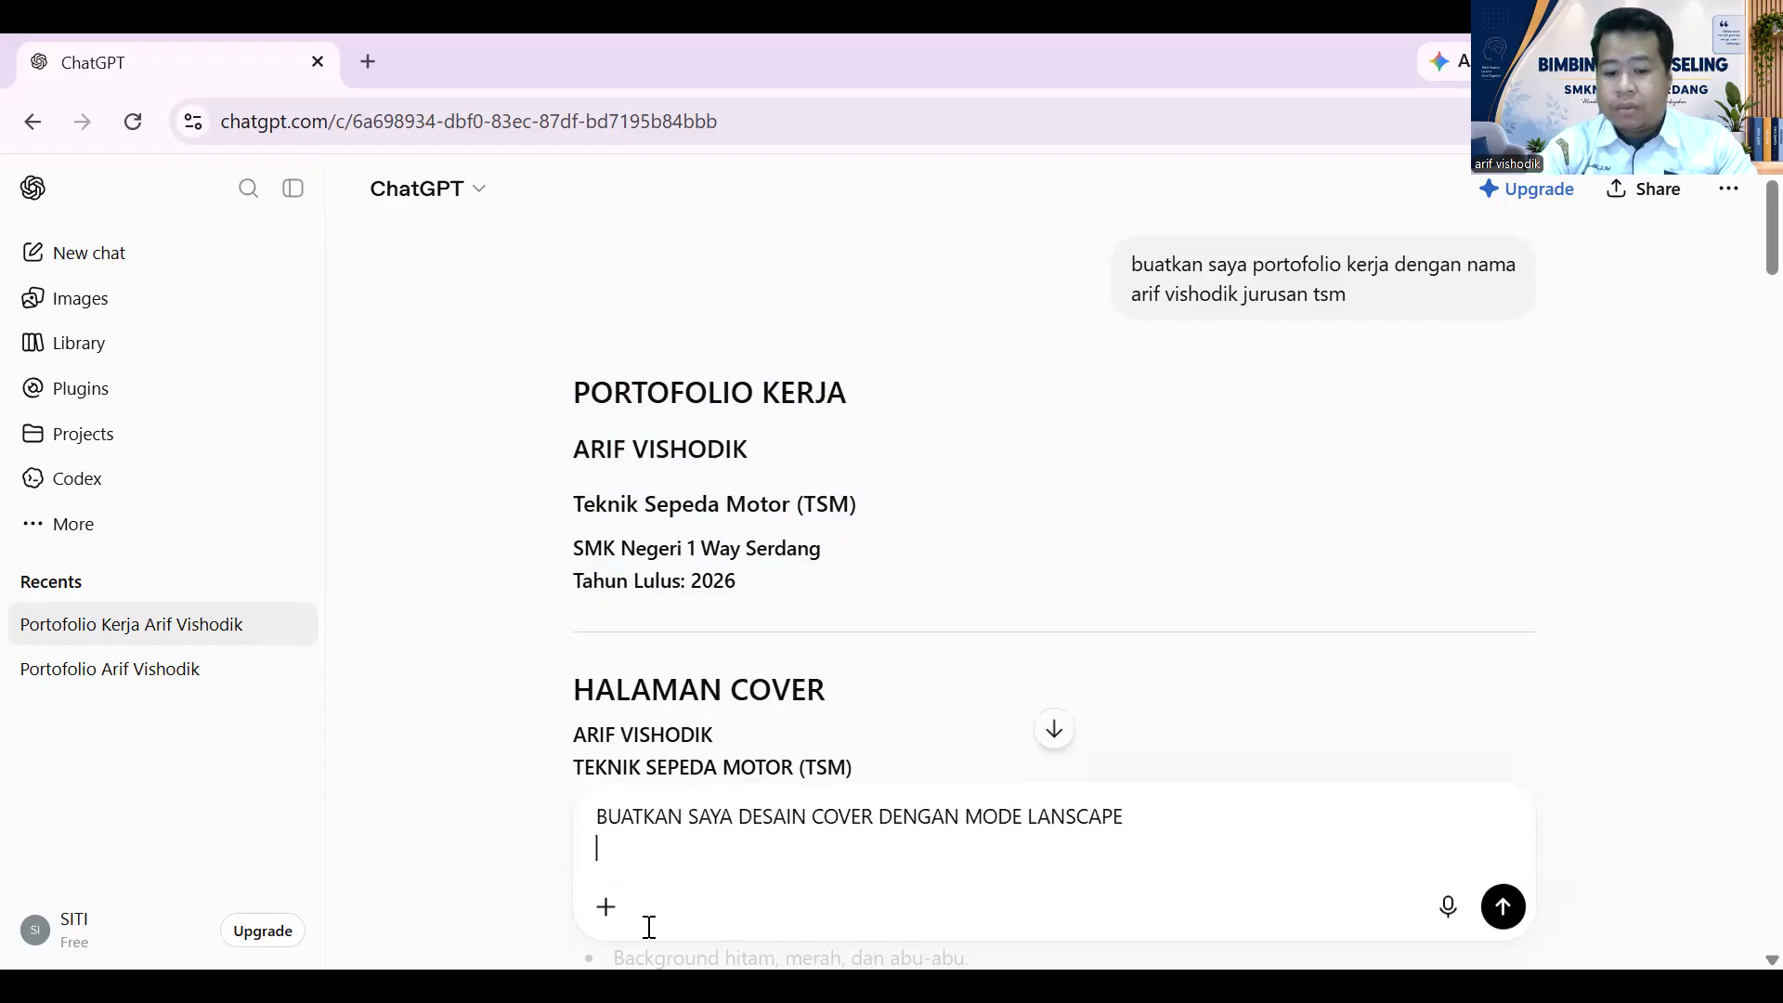
key("ctrl+v")
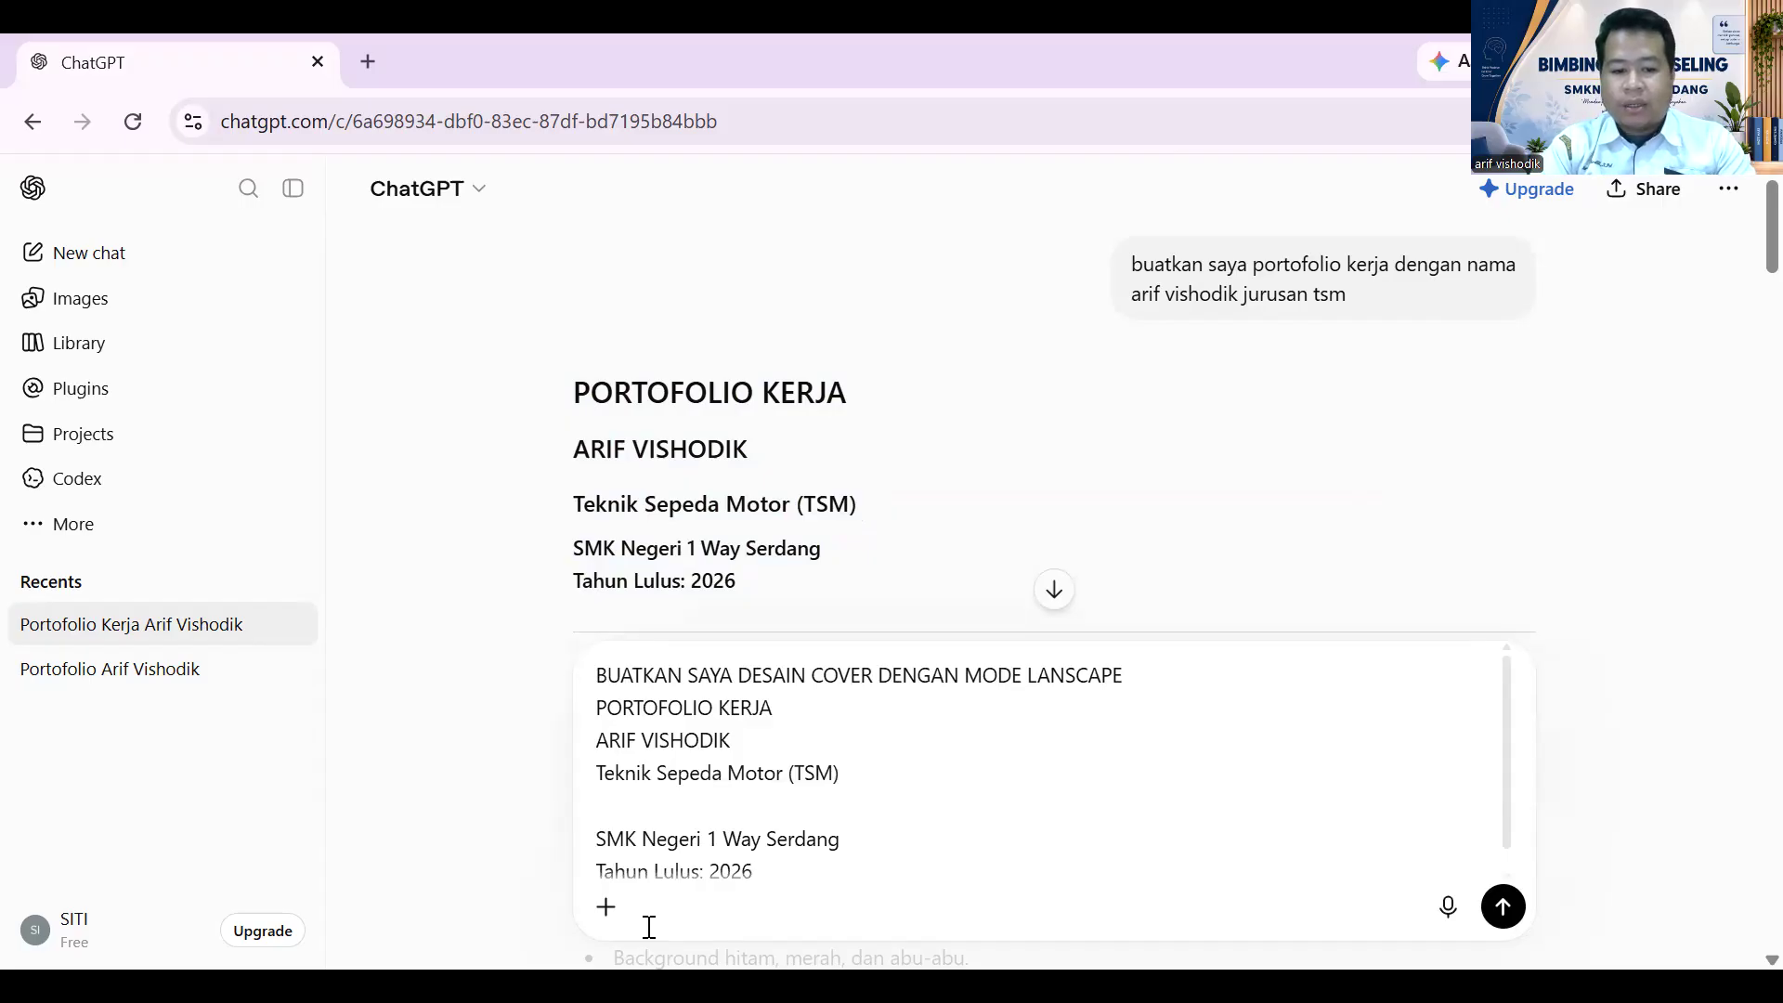
key("Return")
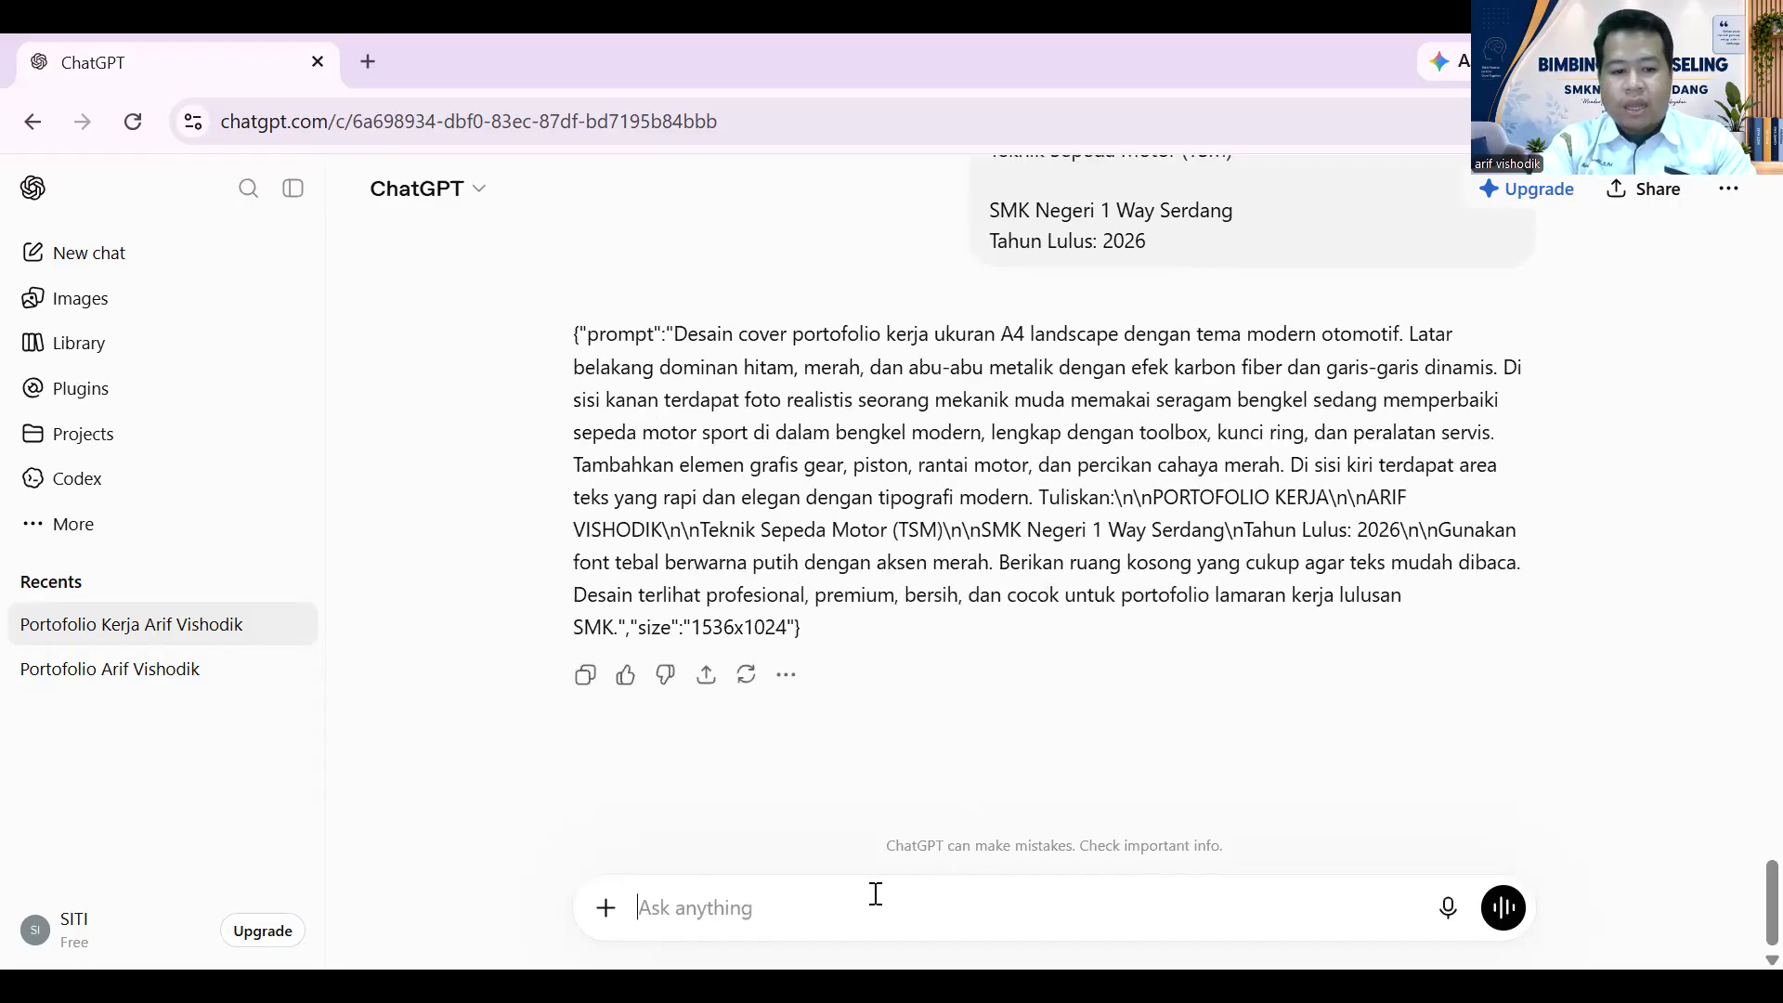
- Ask ChatGPT to 'BUATKAN DESAINNYA' so it generates the cover image
type("BUATAKN DESAIN")
key("BackSpace")
type("NNYA")
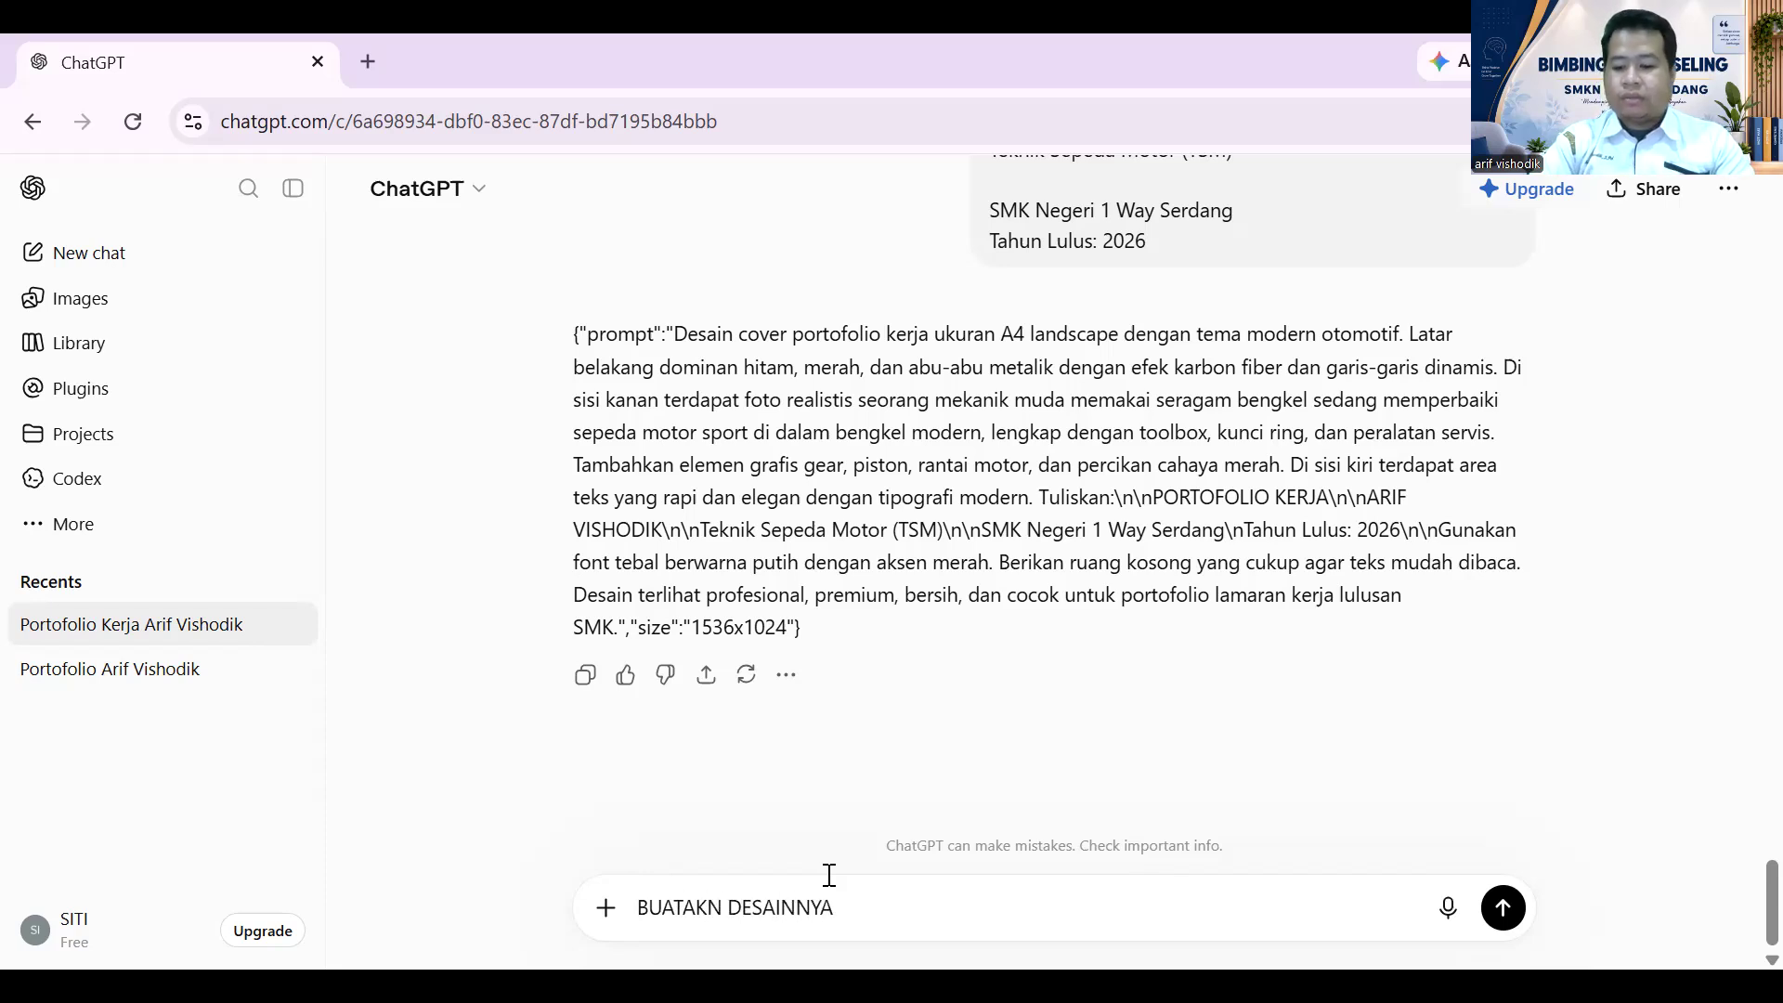
key("Return")
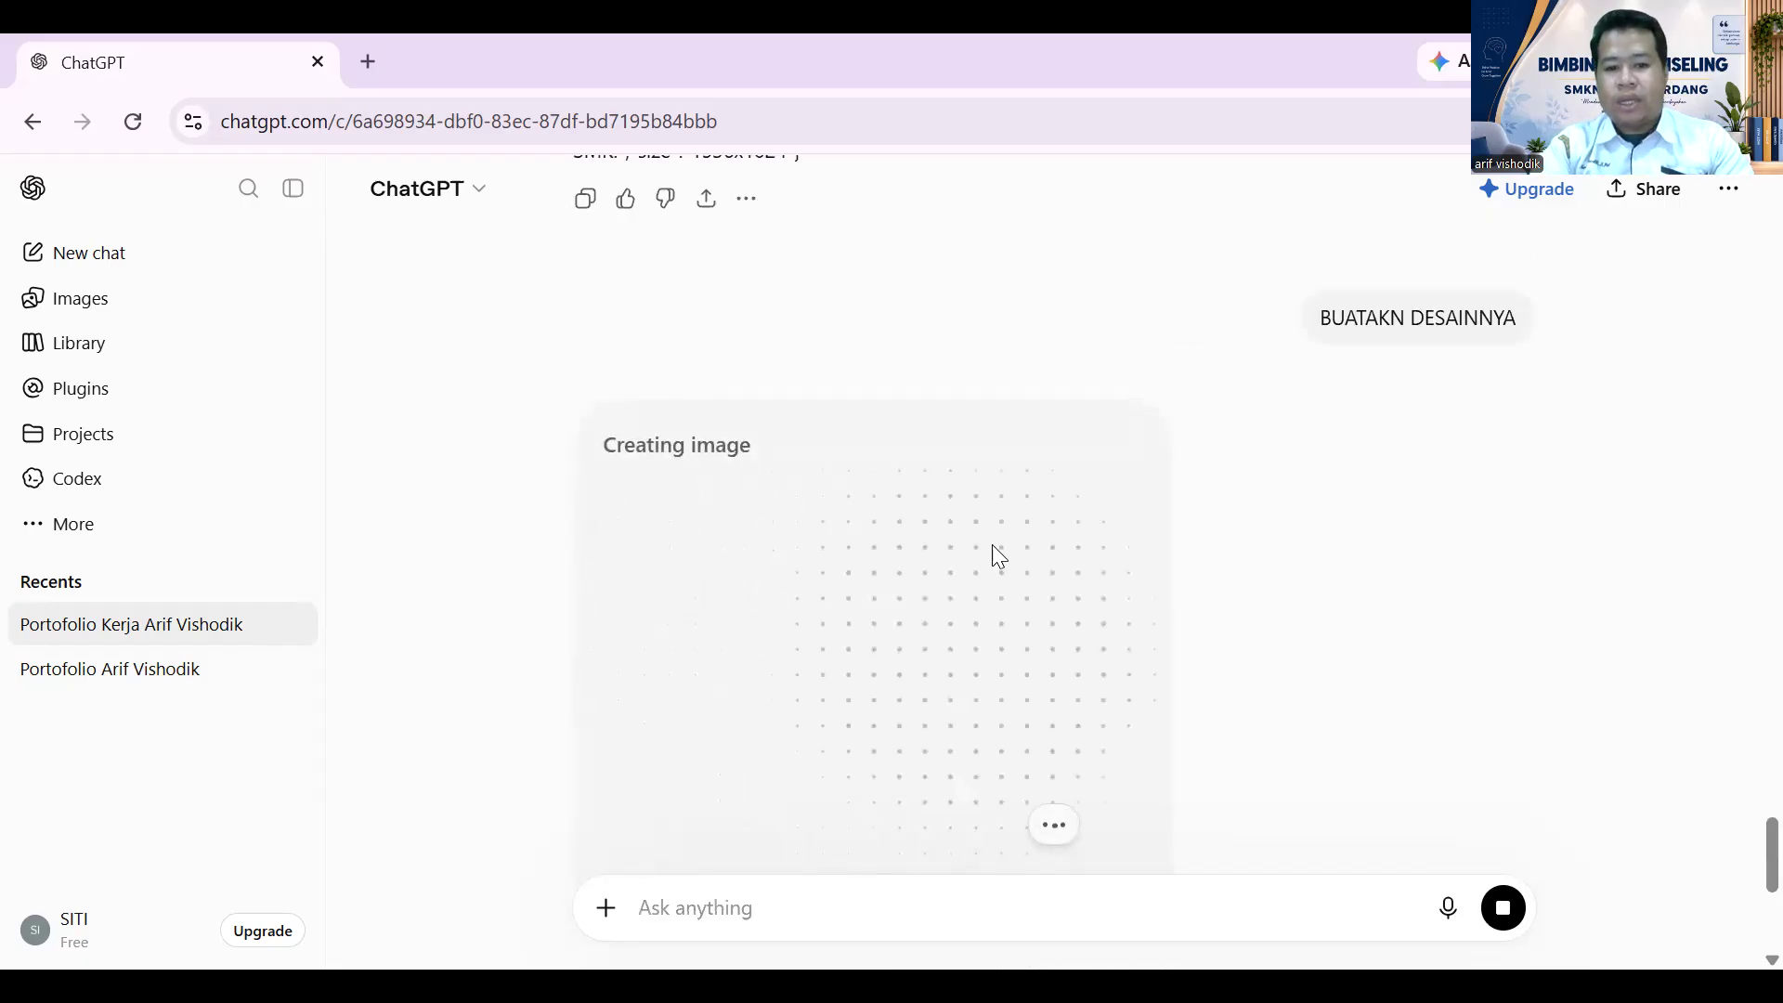
- Scroll the chat while the black-and-red mechanic-and-motorbike cover image finishes generating
scroll(1119, 557, "up", 5)
scroll(1119, 529, "up", 1)
scroll(1120, 529, "down", 3)
scroll(1142, 520, "up", 3)
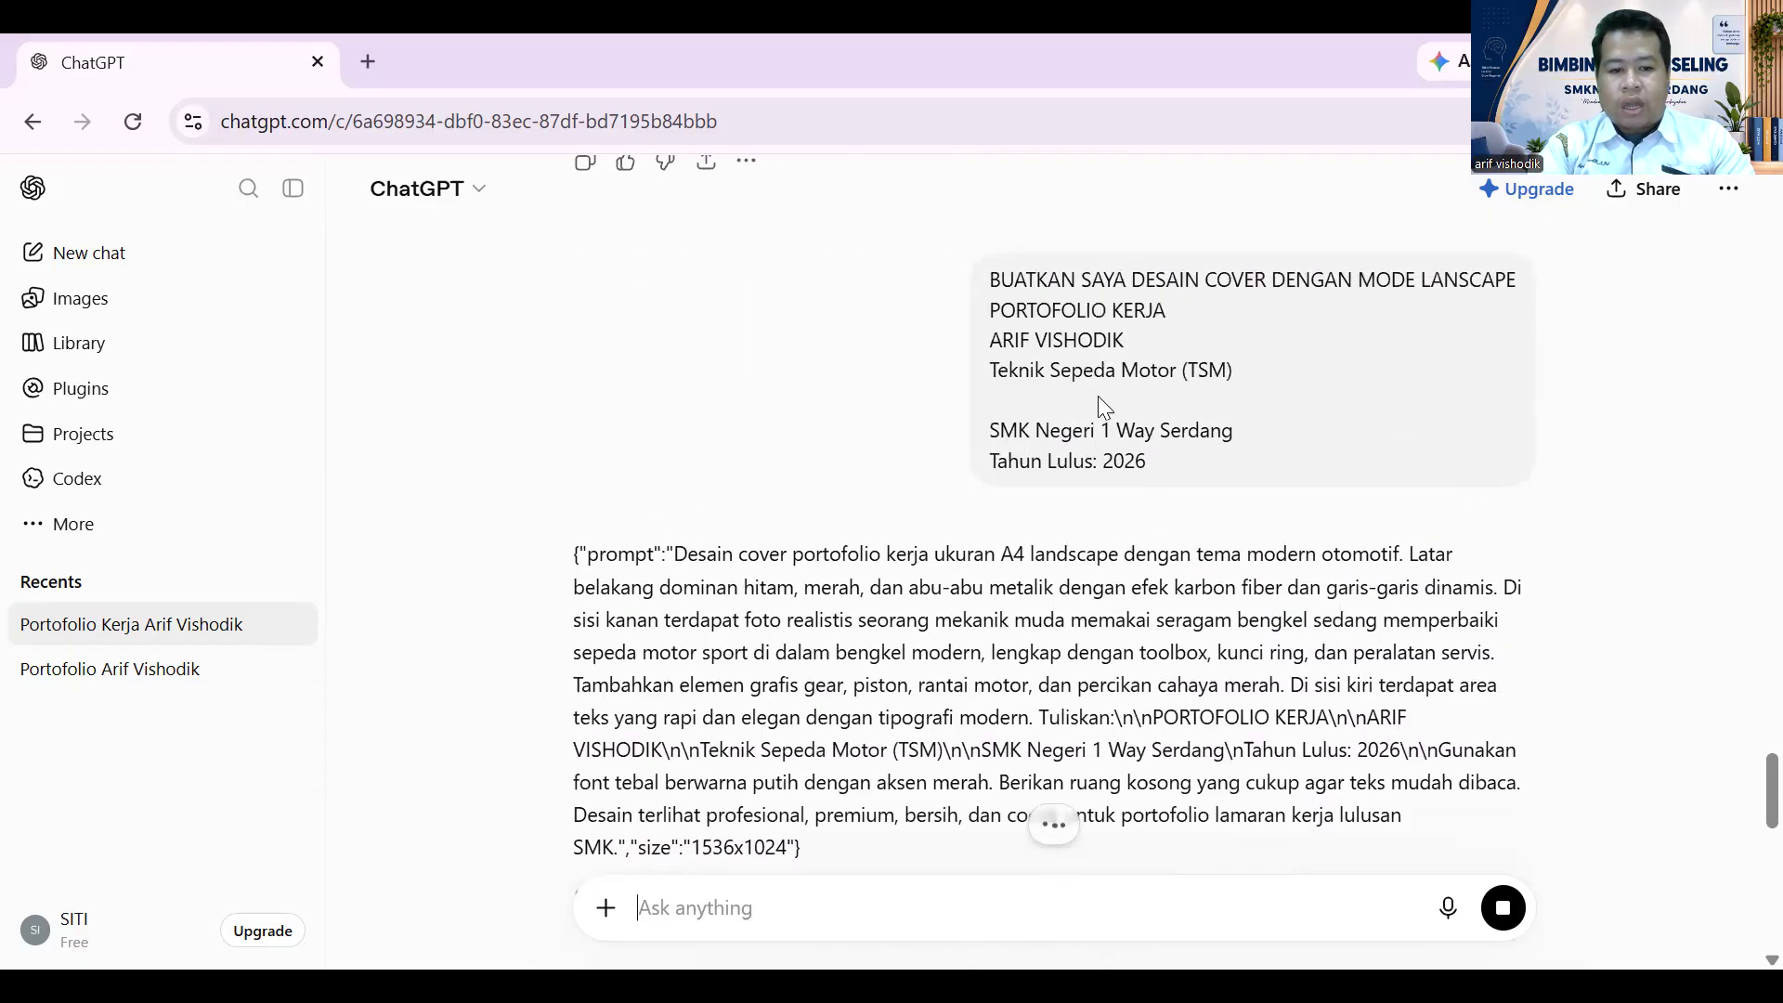
scroll(1431, 720, "down", 1)
scroll(1468, 687, "down", 4)
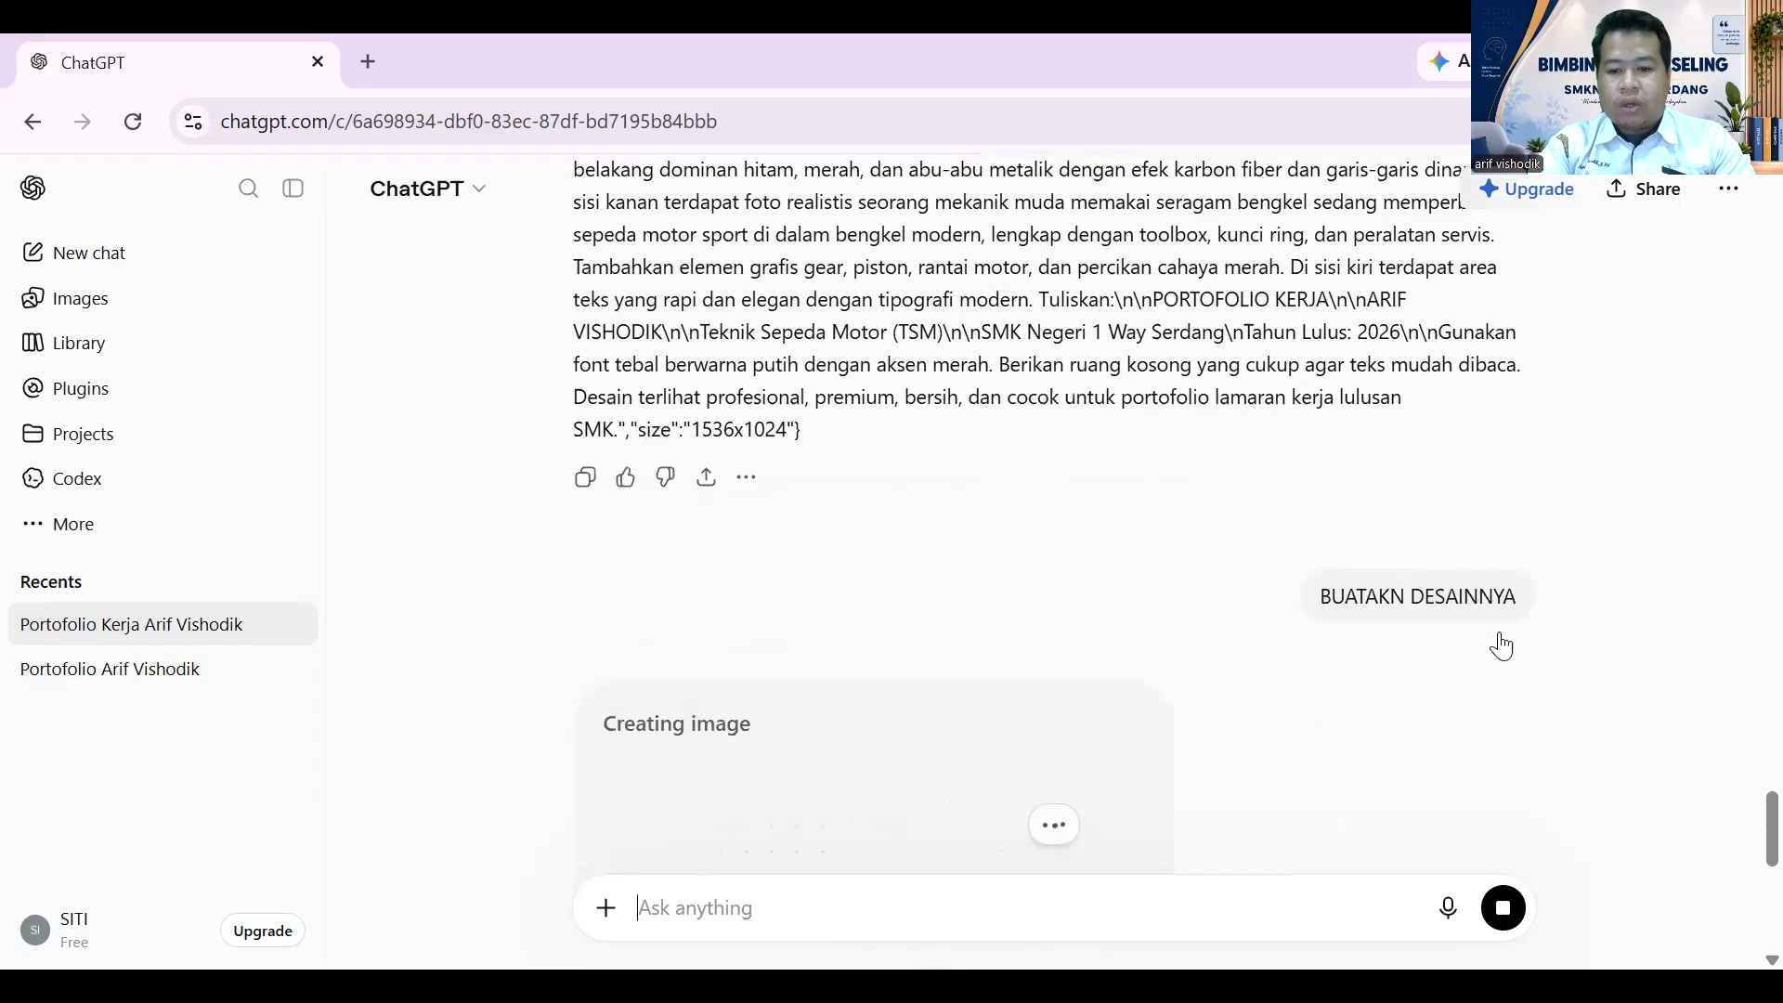
scroll(782, 685, "down", 1)
scroll(782, 685, "down", 3)
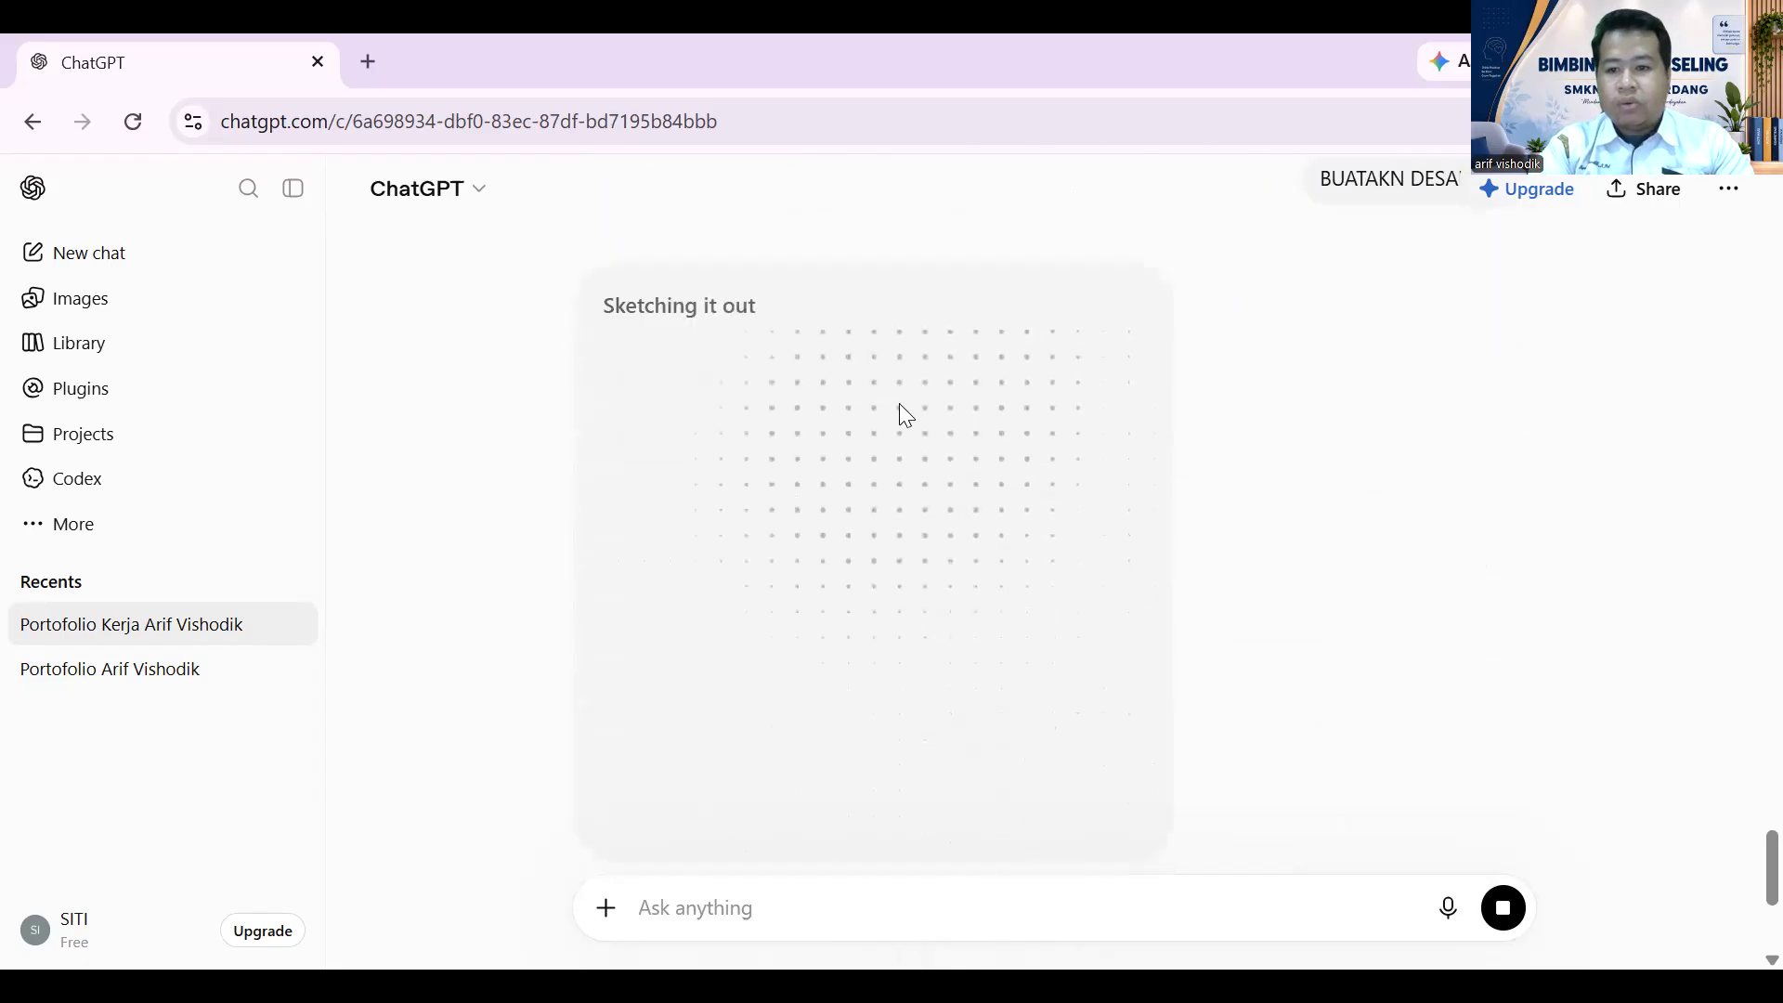
scroll(898, 405, "down", 2)
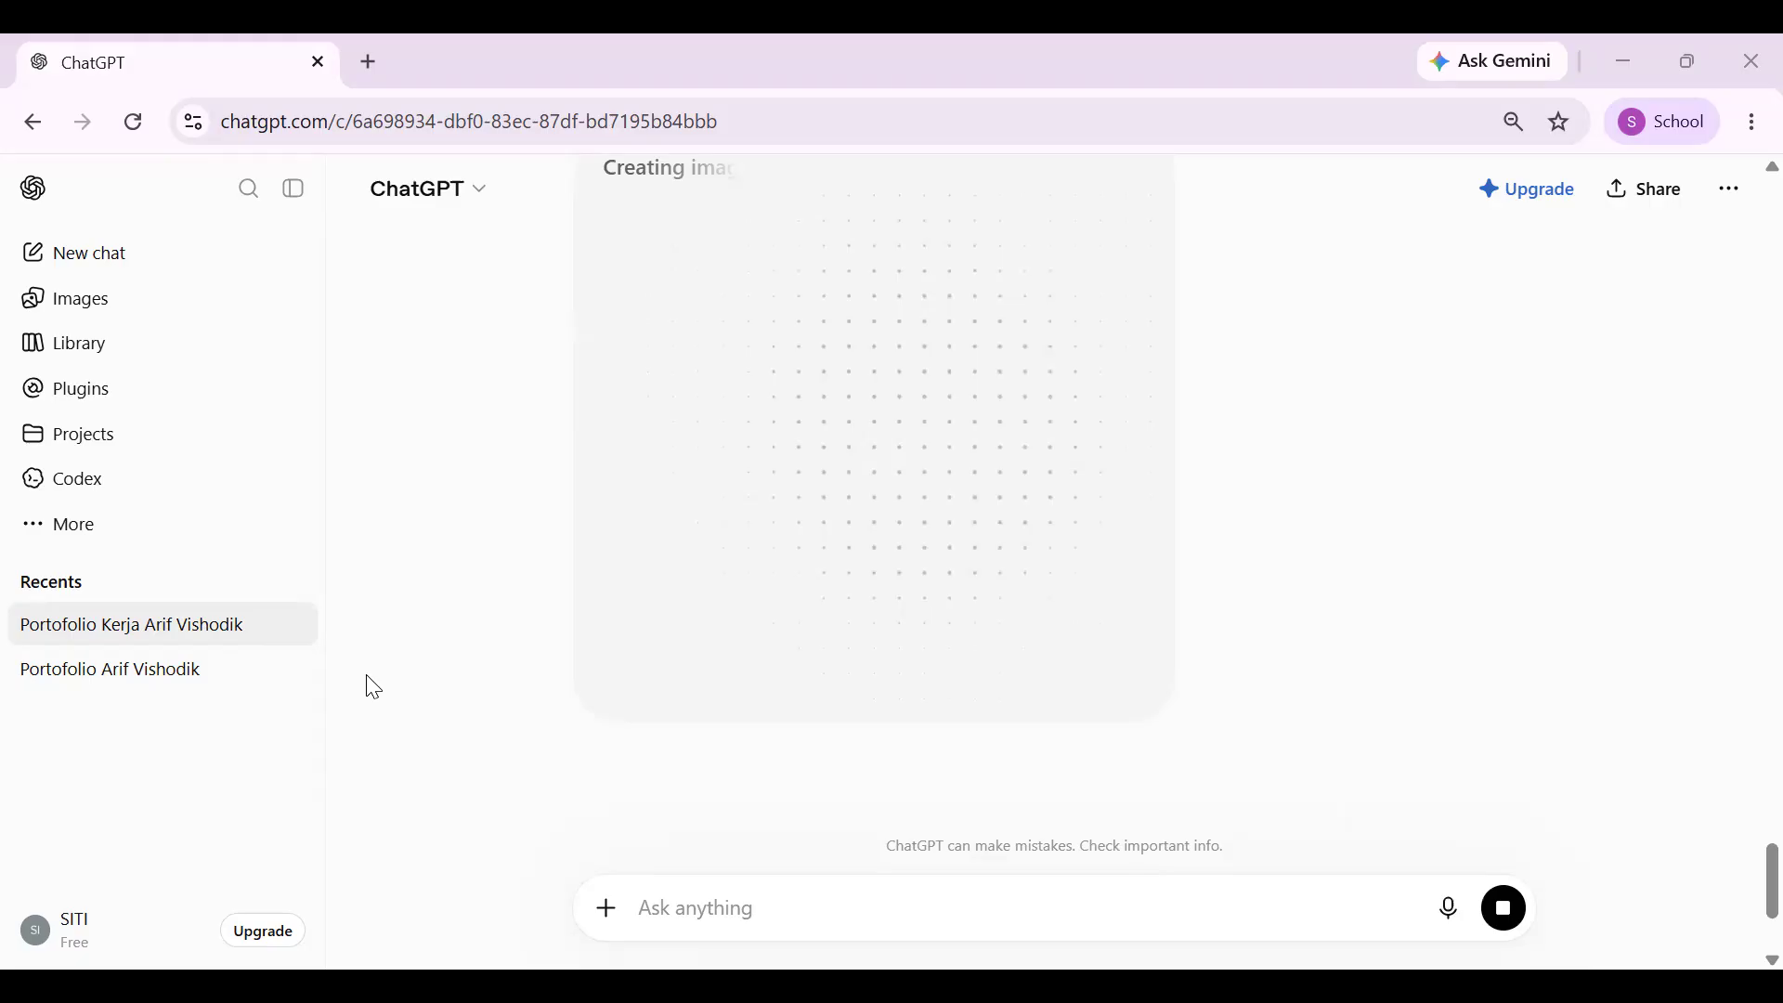
scroll(1153, 570, "up", 3)
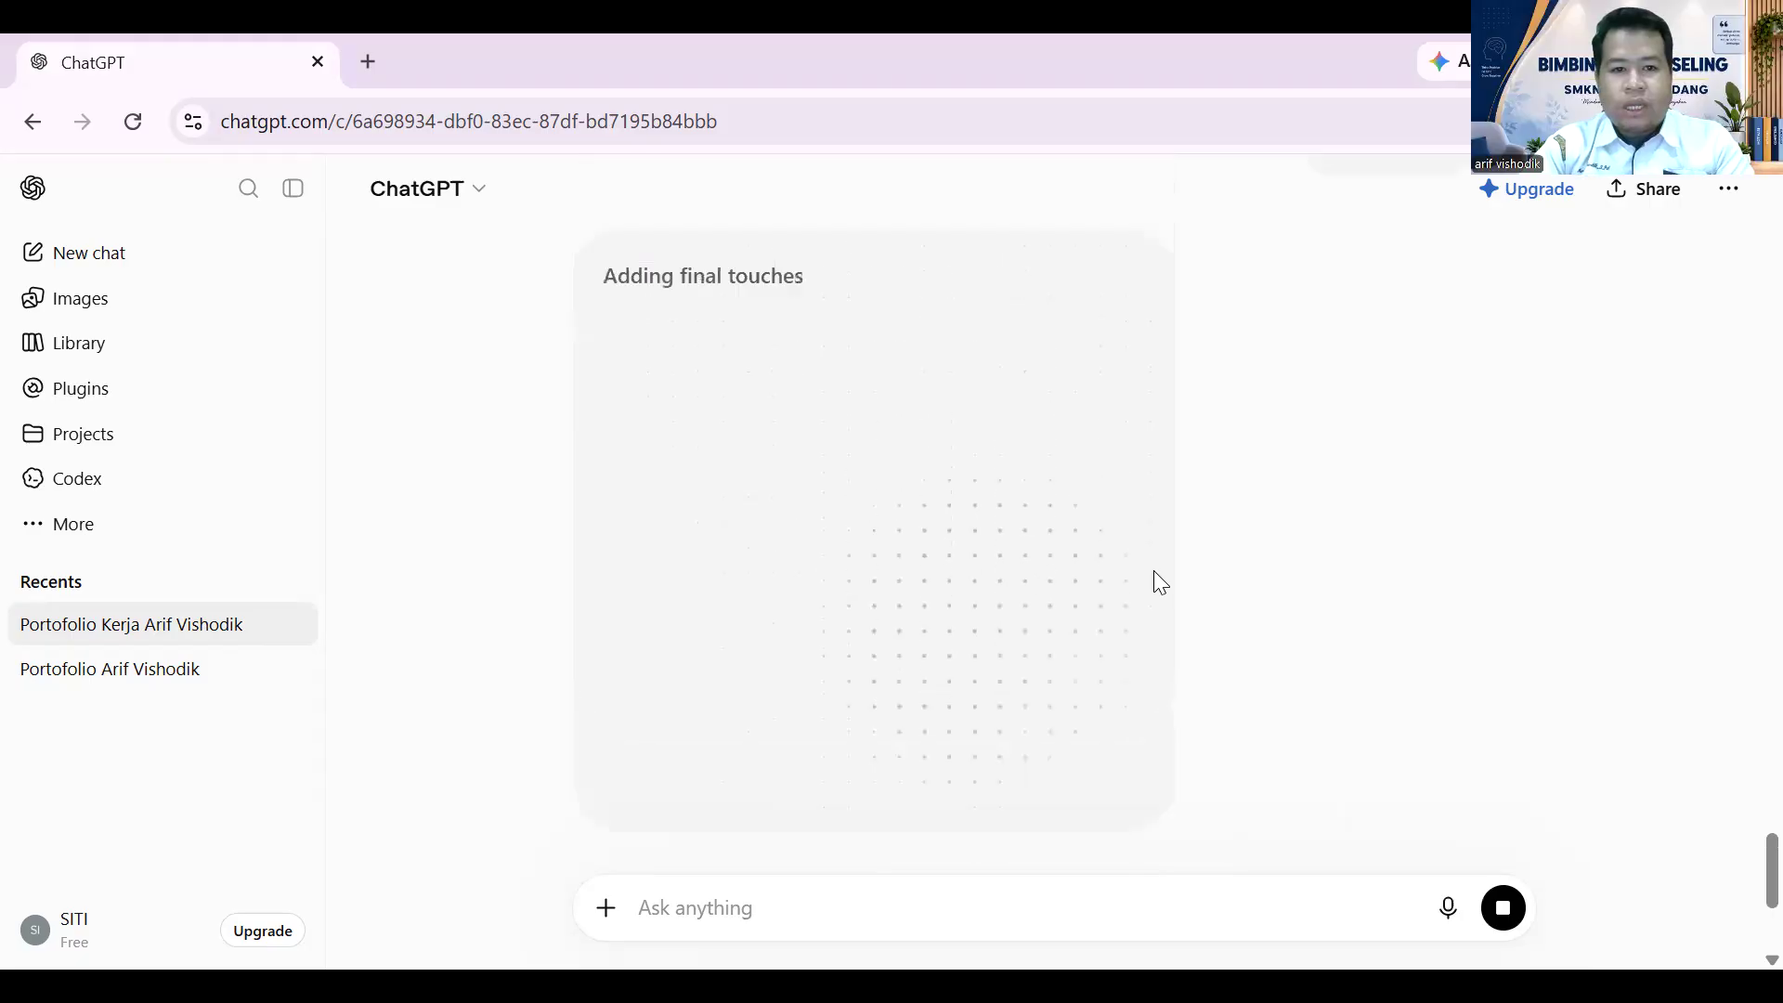
mouse_move(1543, 364)
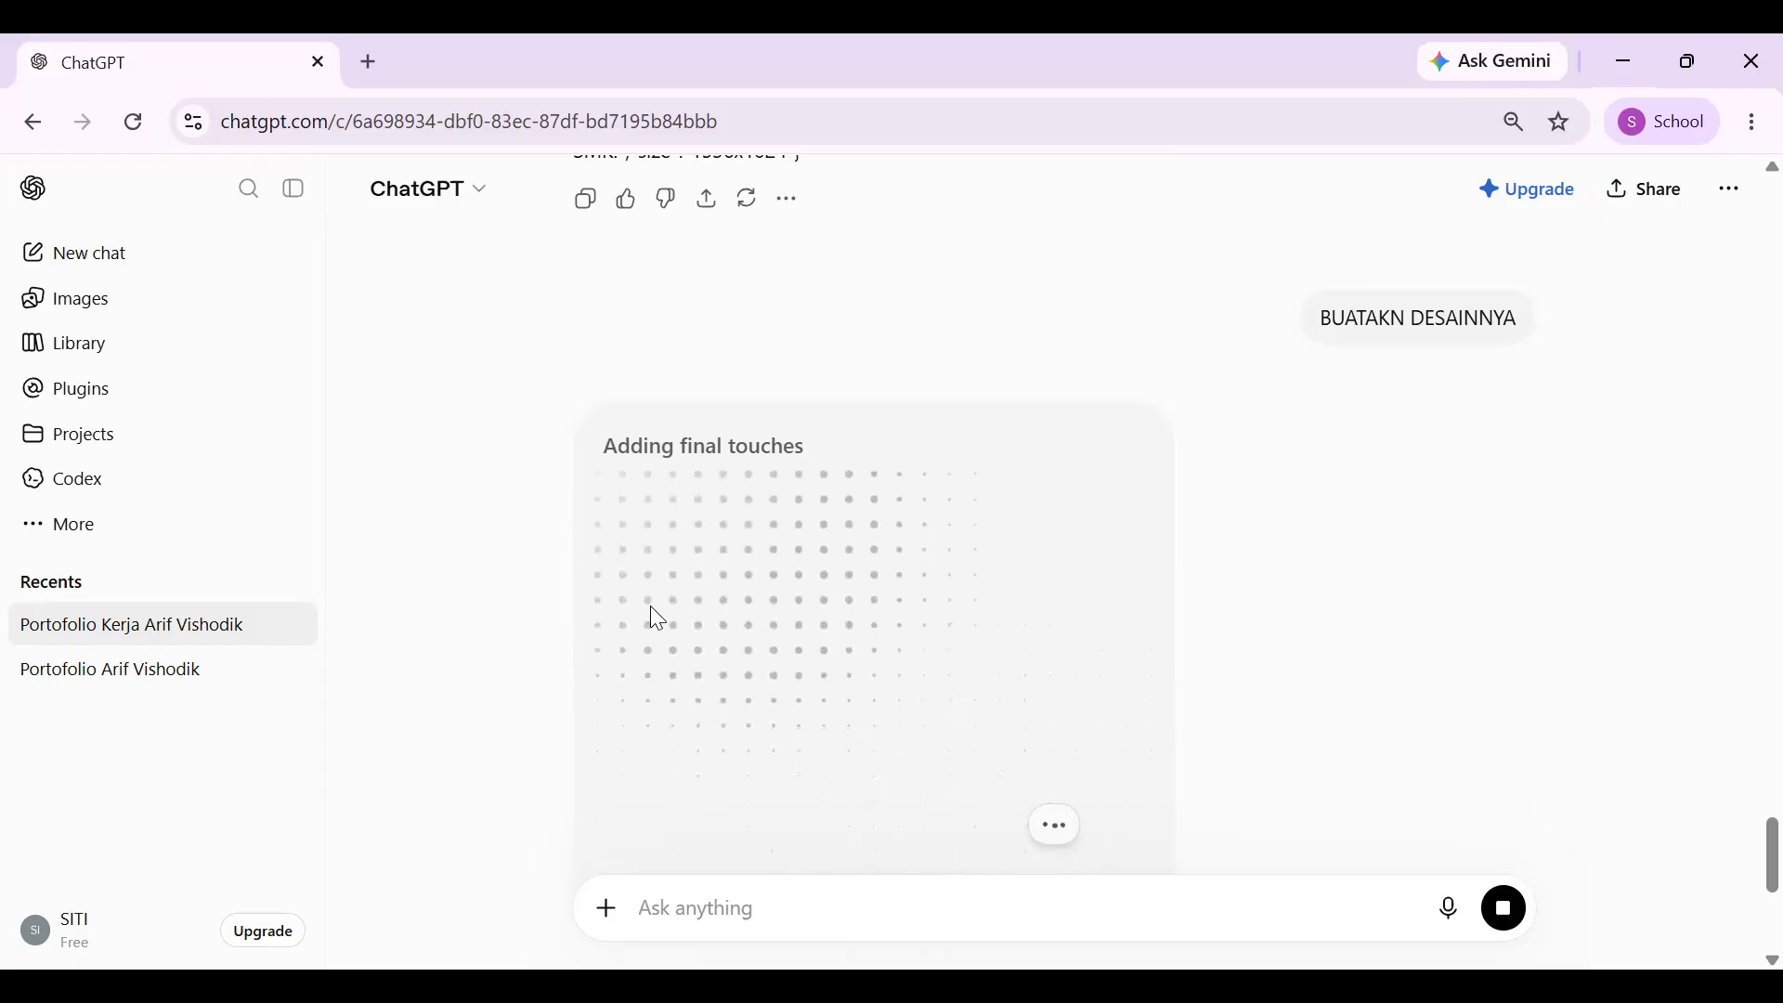
scroll(1096, 436, "up", 15)
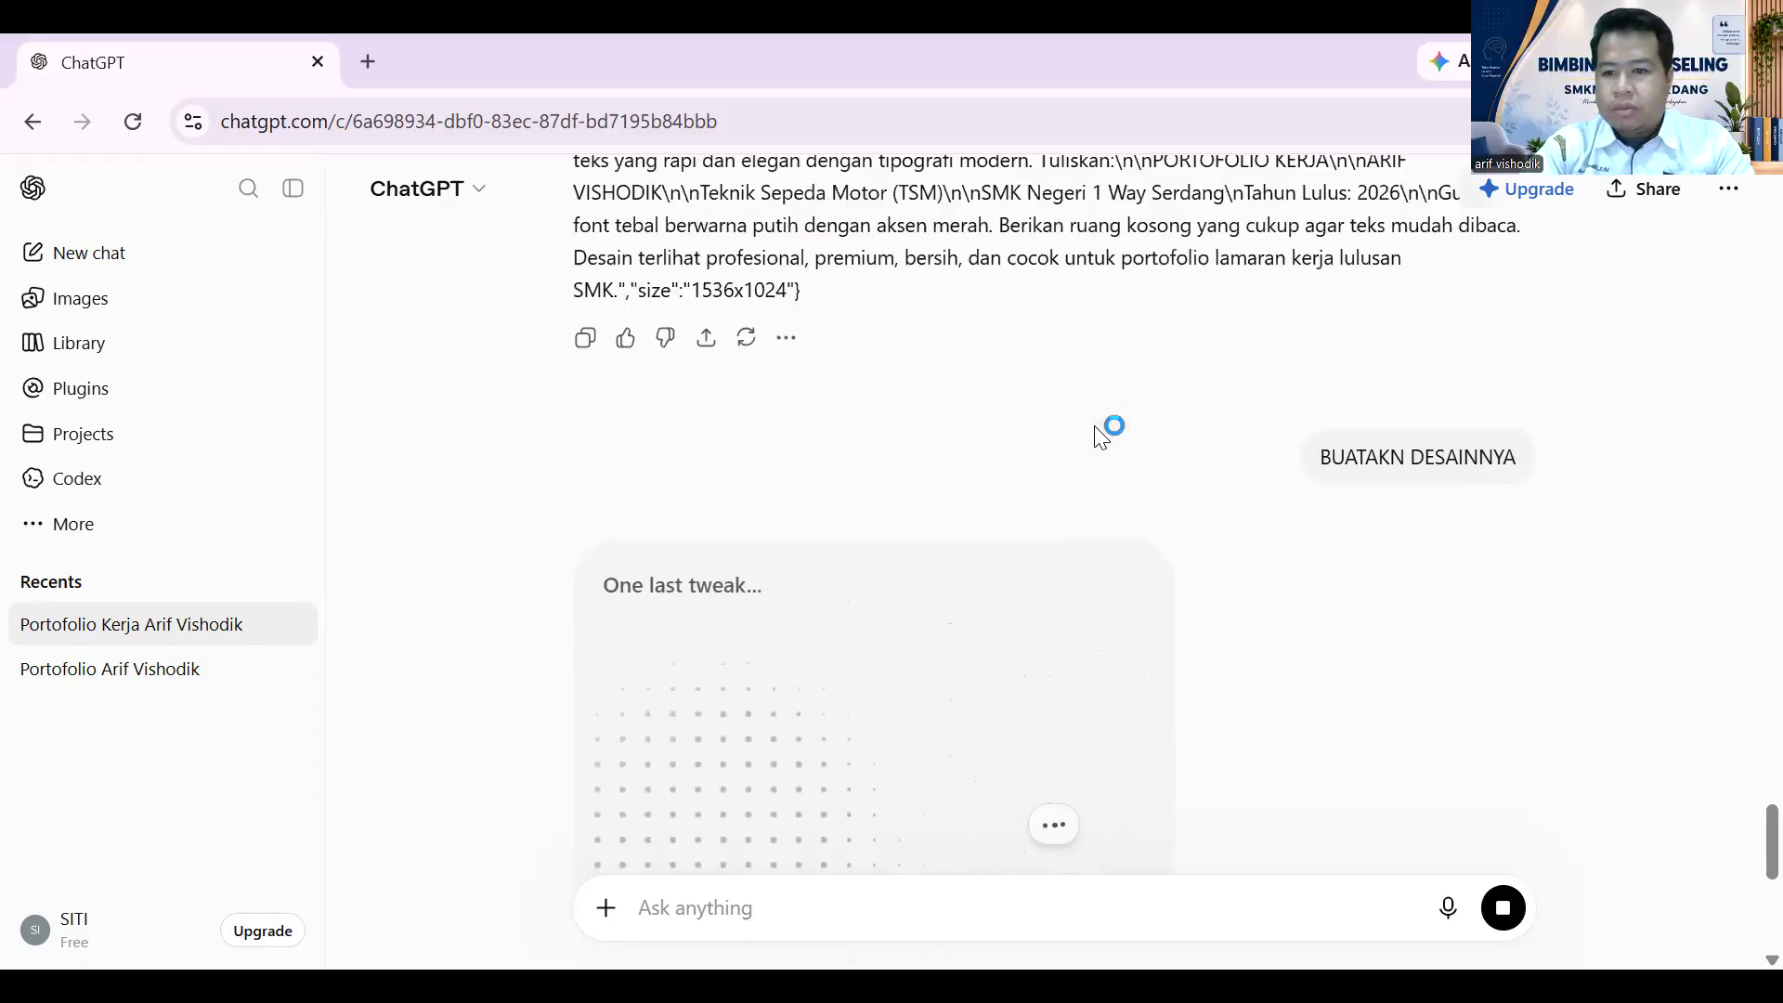
scroll(1107, 439, "up", 20)
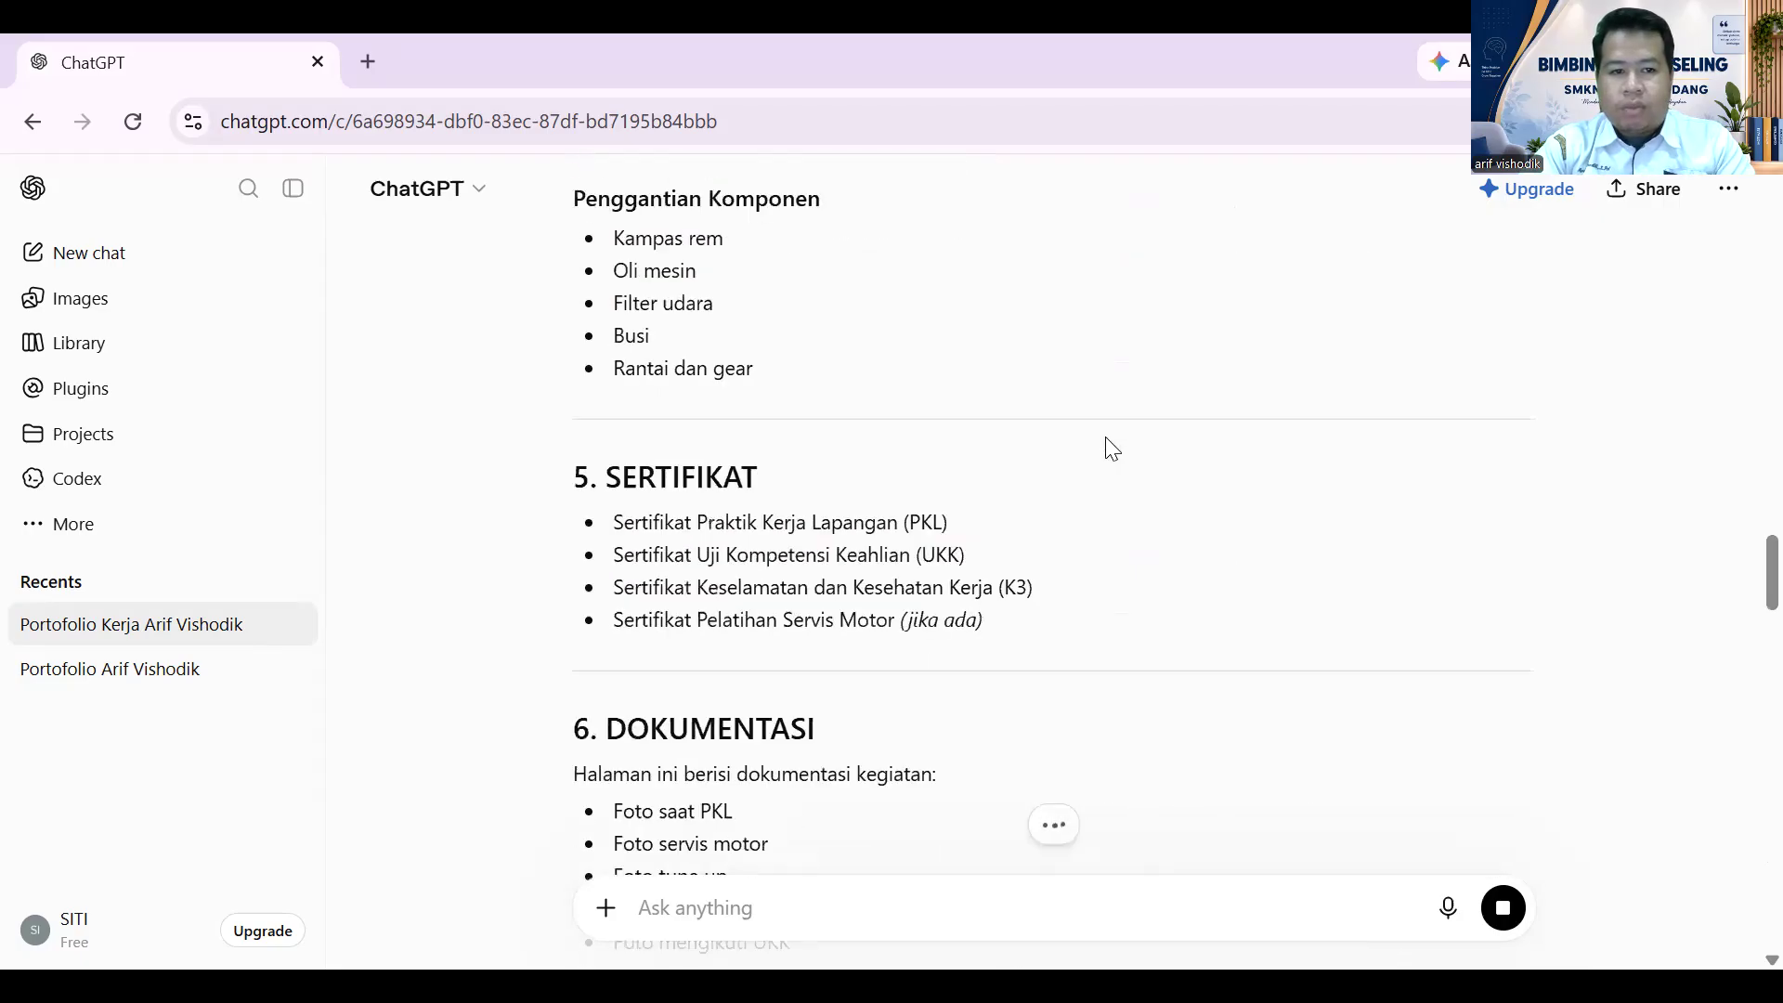
scroll(1105, 437, "down", 20)
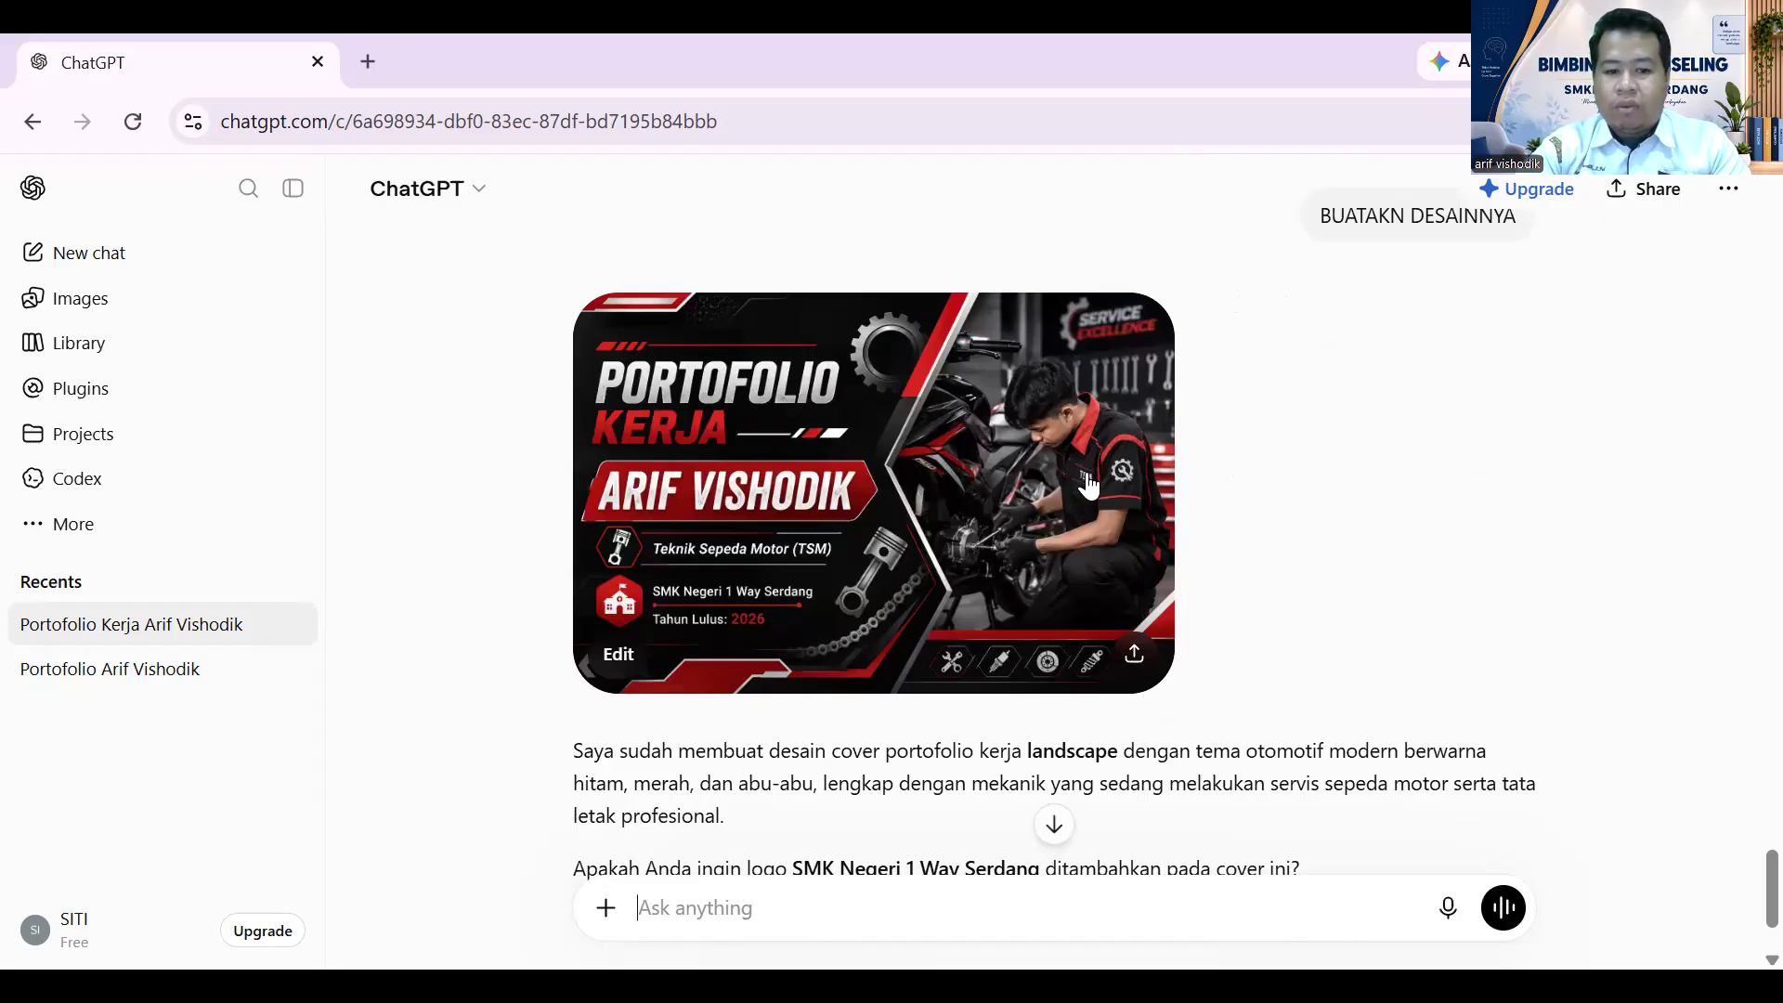
- View the generated cover image full-size, then close the viewer to return to the chat
left_click(964, 472)
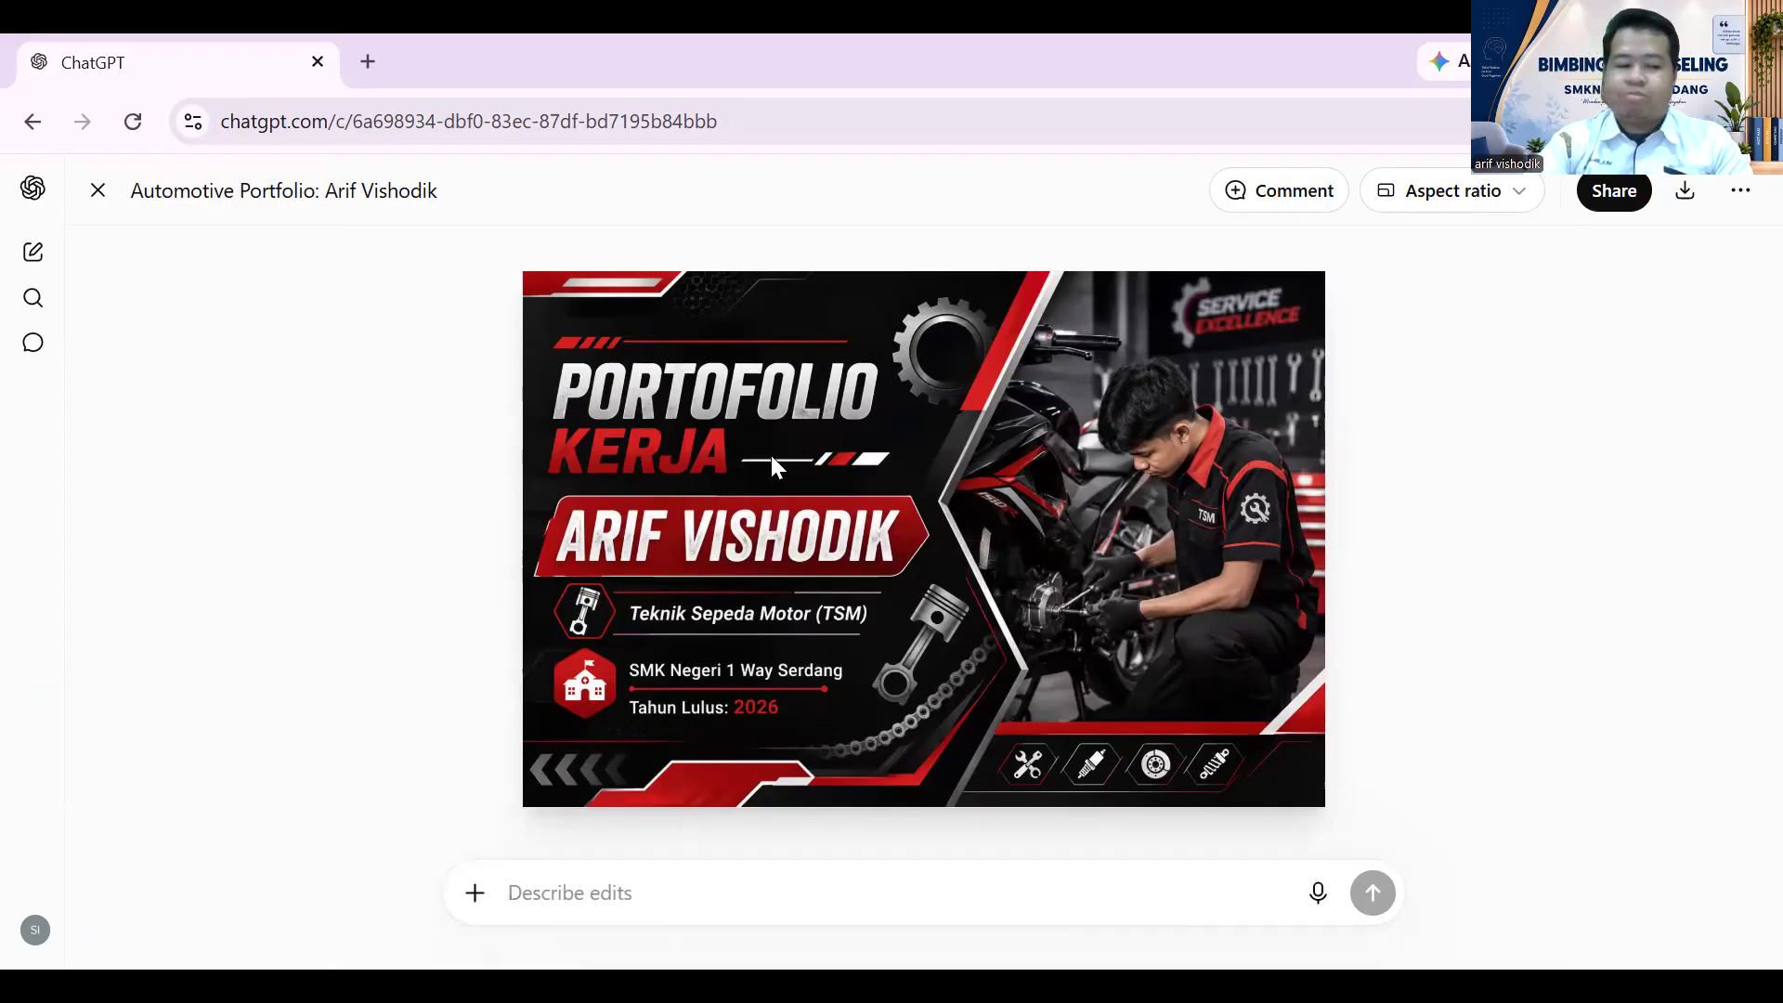
left_click(93, 191)
- Select the 1. PROFIL SINGKAT text in the earlier answer and return to the chat bottom
scroll(1393, 575, "up", 5)
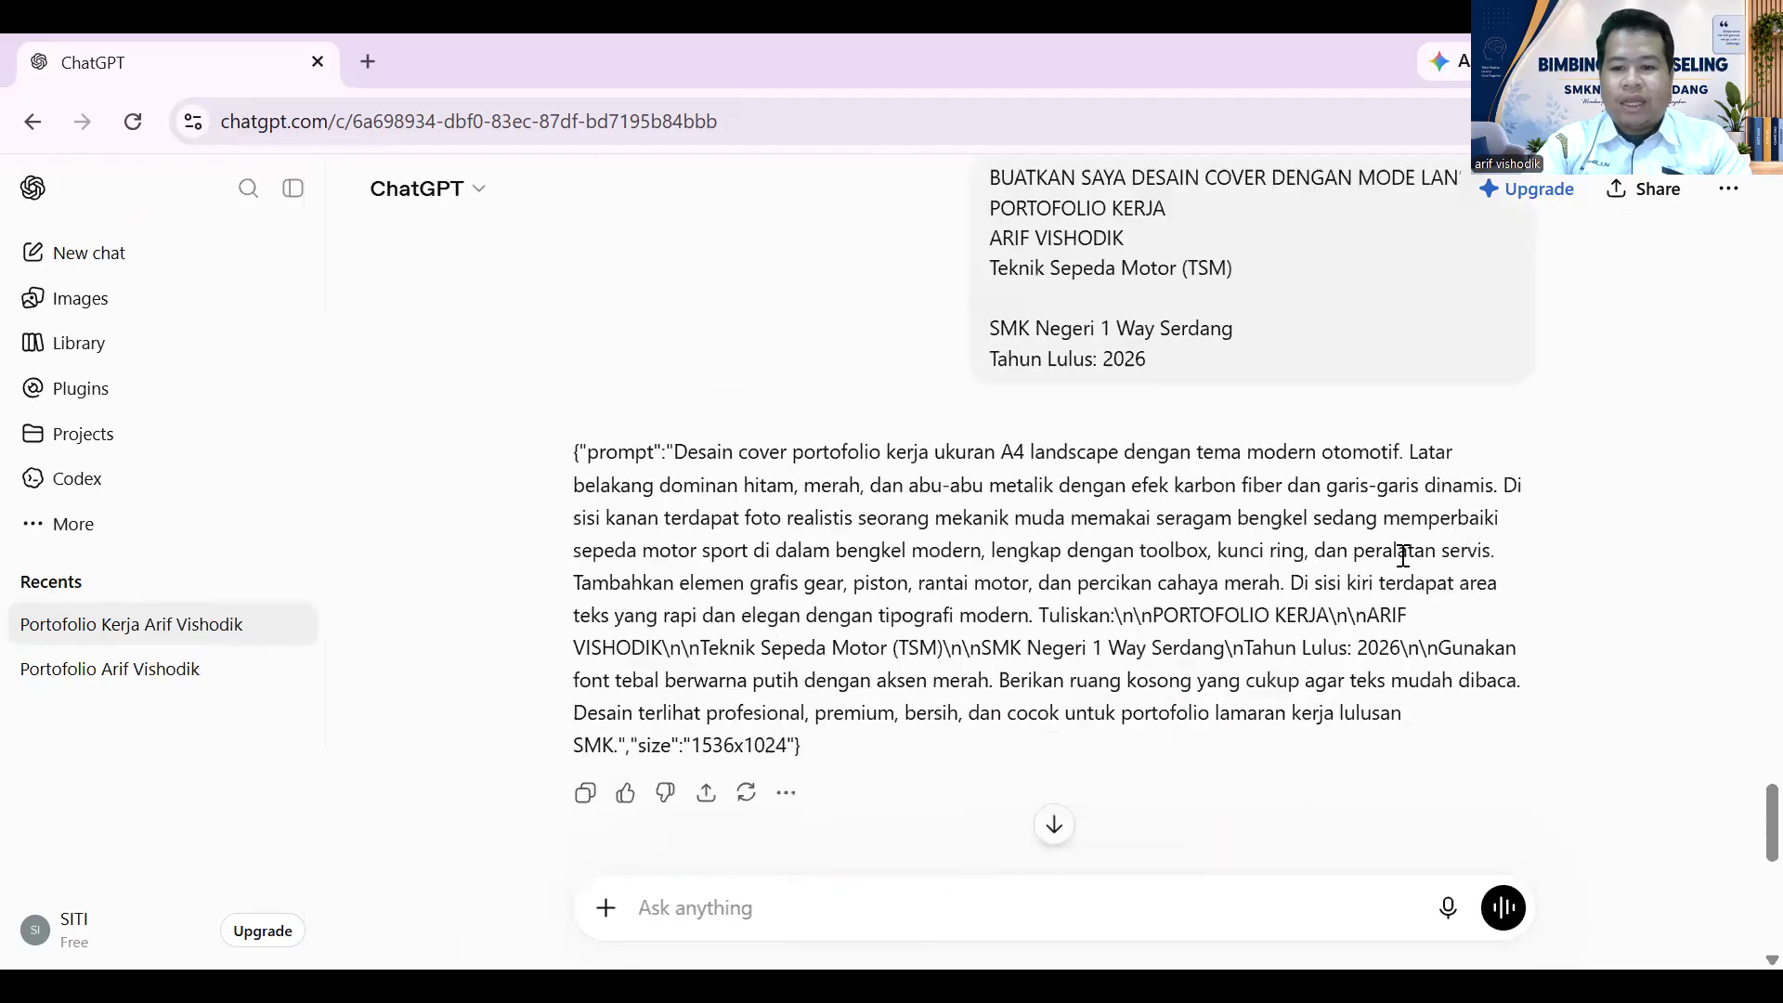
scroll(1404, 555, "down", 7)
scroll(1403, 562, "up", 4)
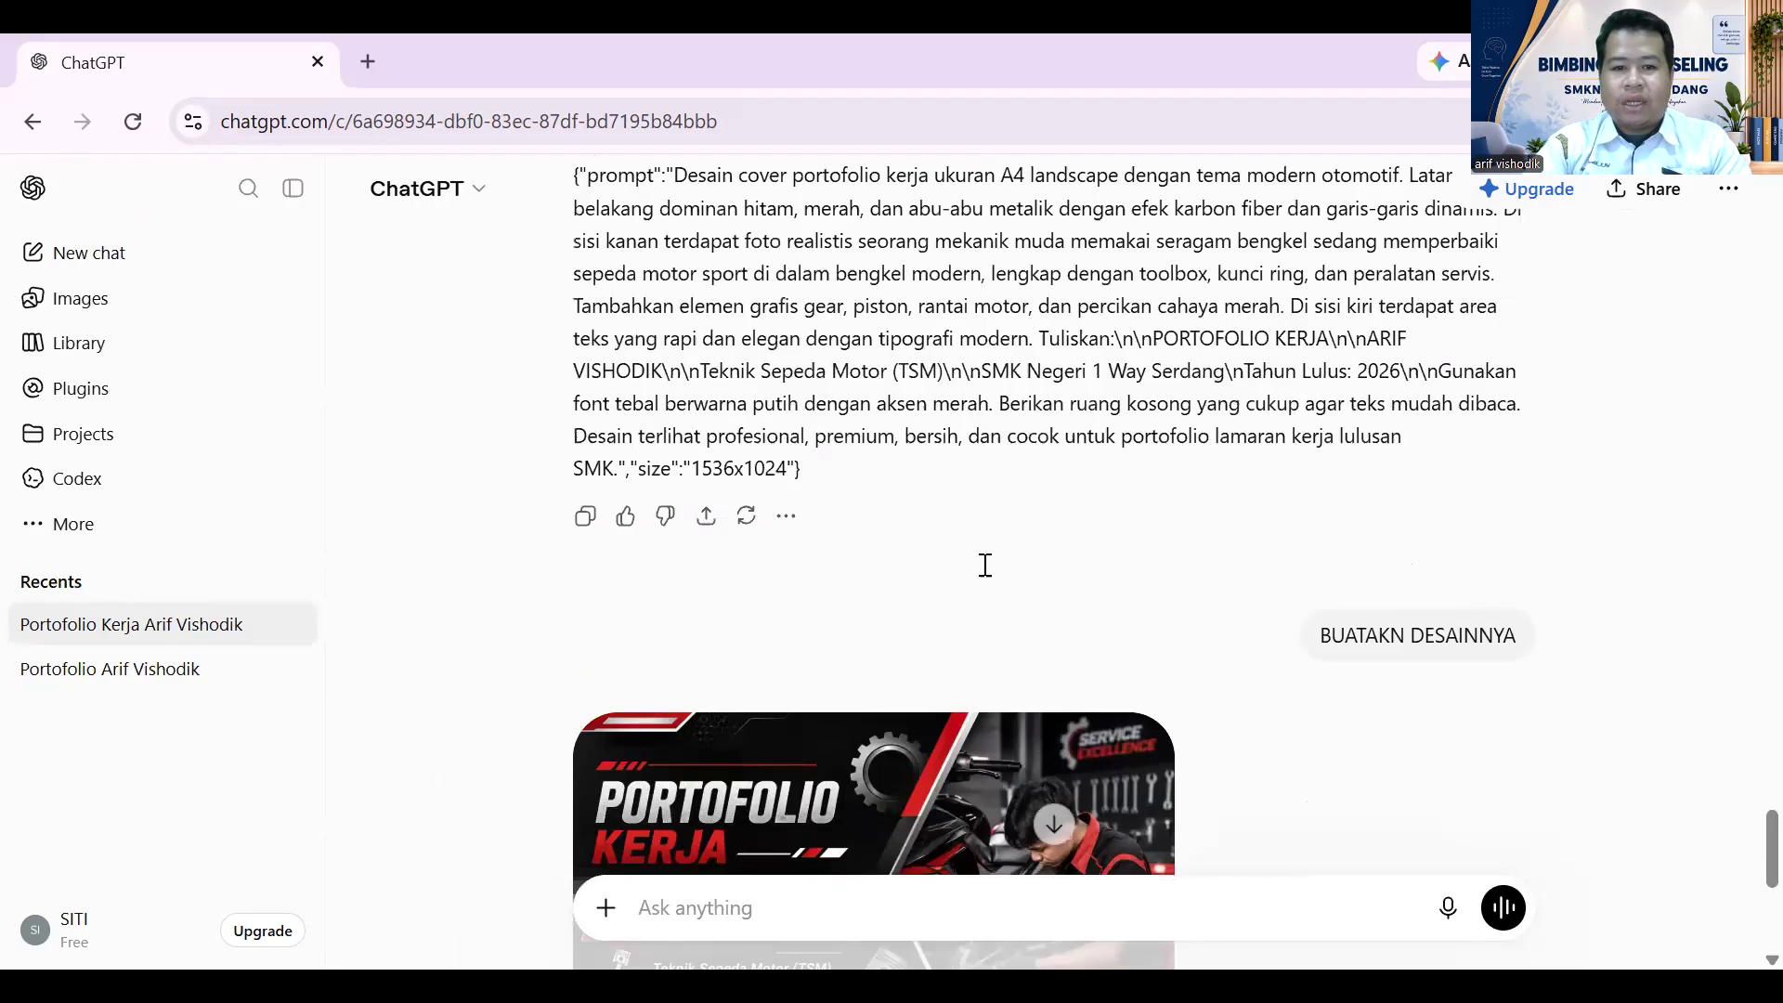
scroll(986, 565, "up", 6)
scroll(1021, 510, "up", 20)
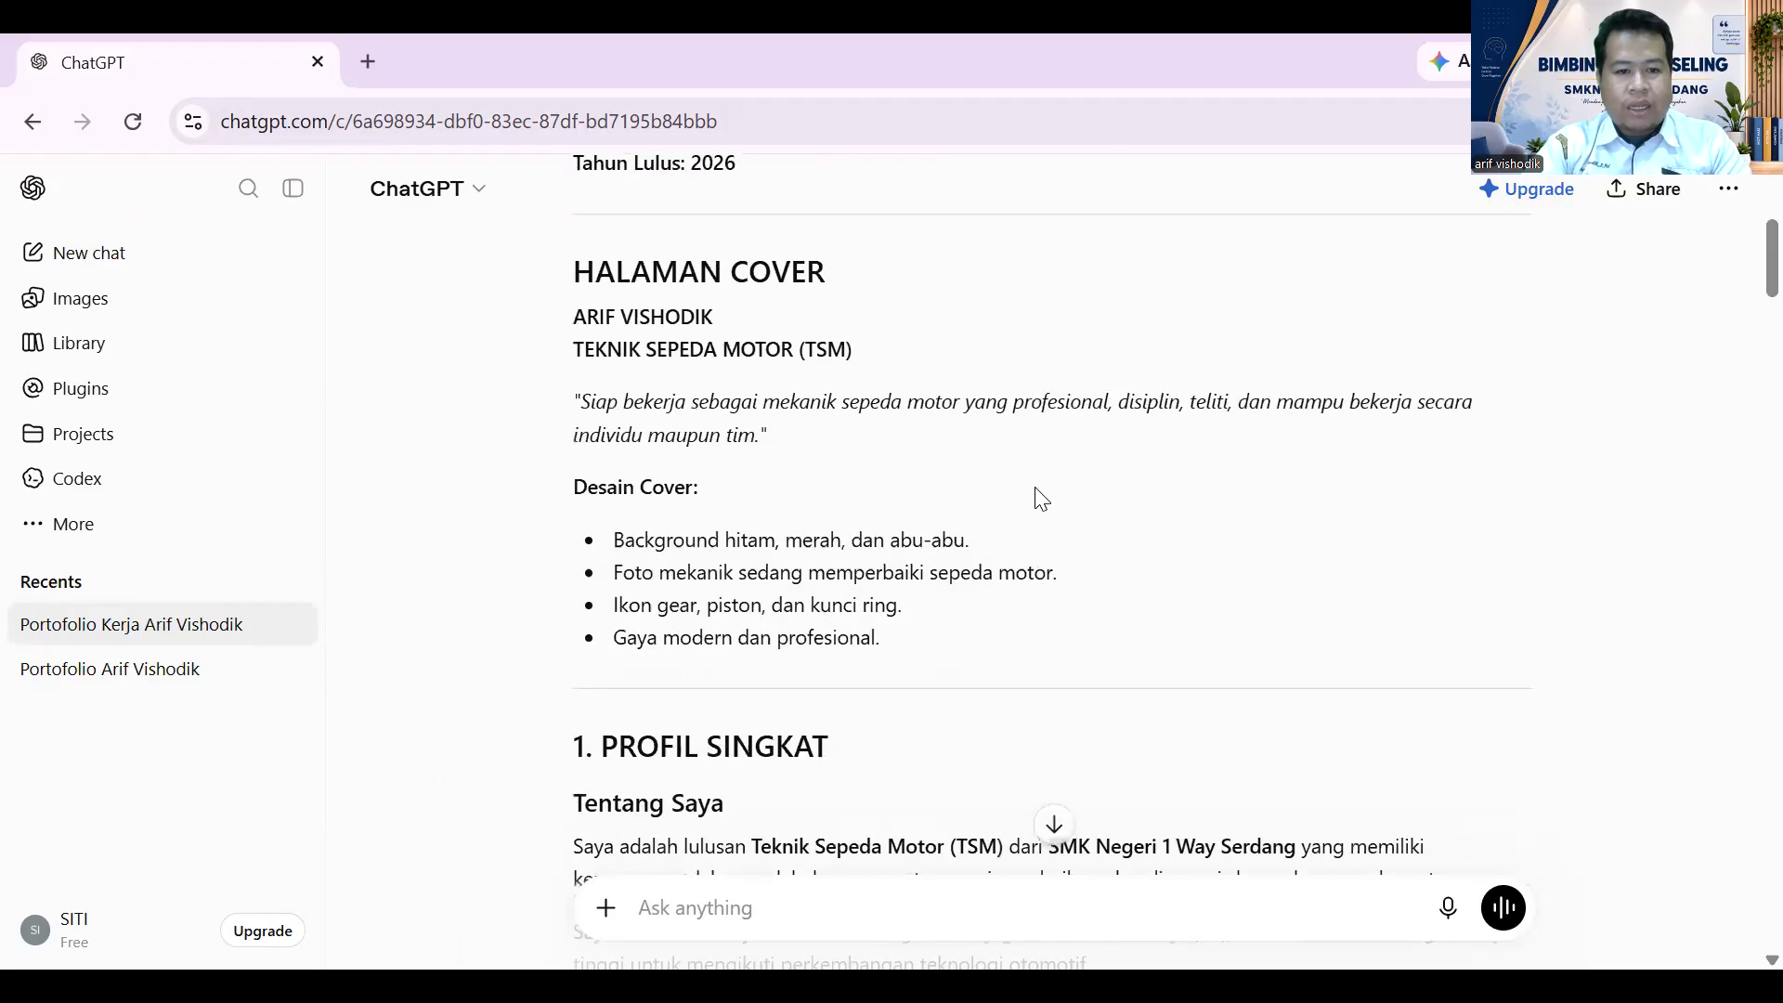
scroll(1041, 498, "down", 1)
scroll(1039, 499, "down", 1)
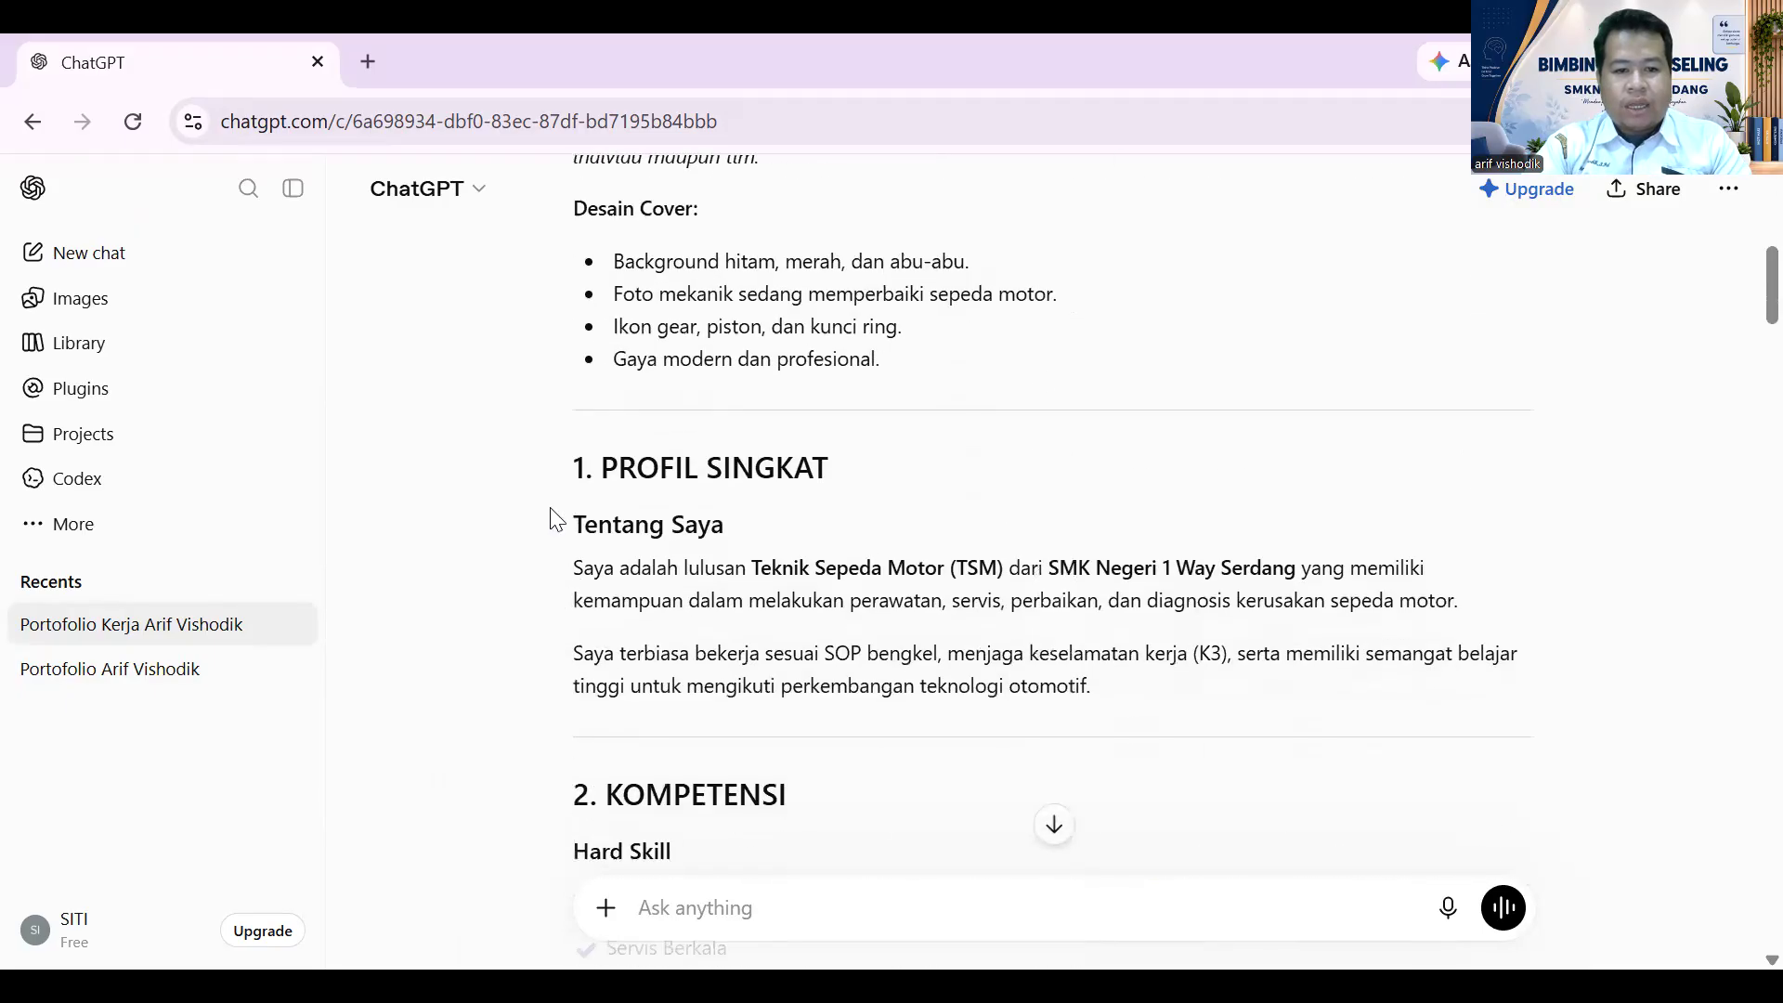
left_click_drag(557, 472, 1120, 755)
key("ctrl+c")
left_click(742, 909)
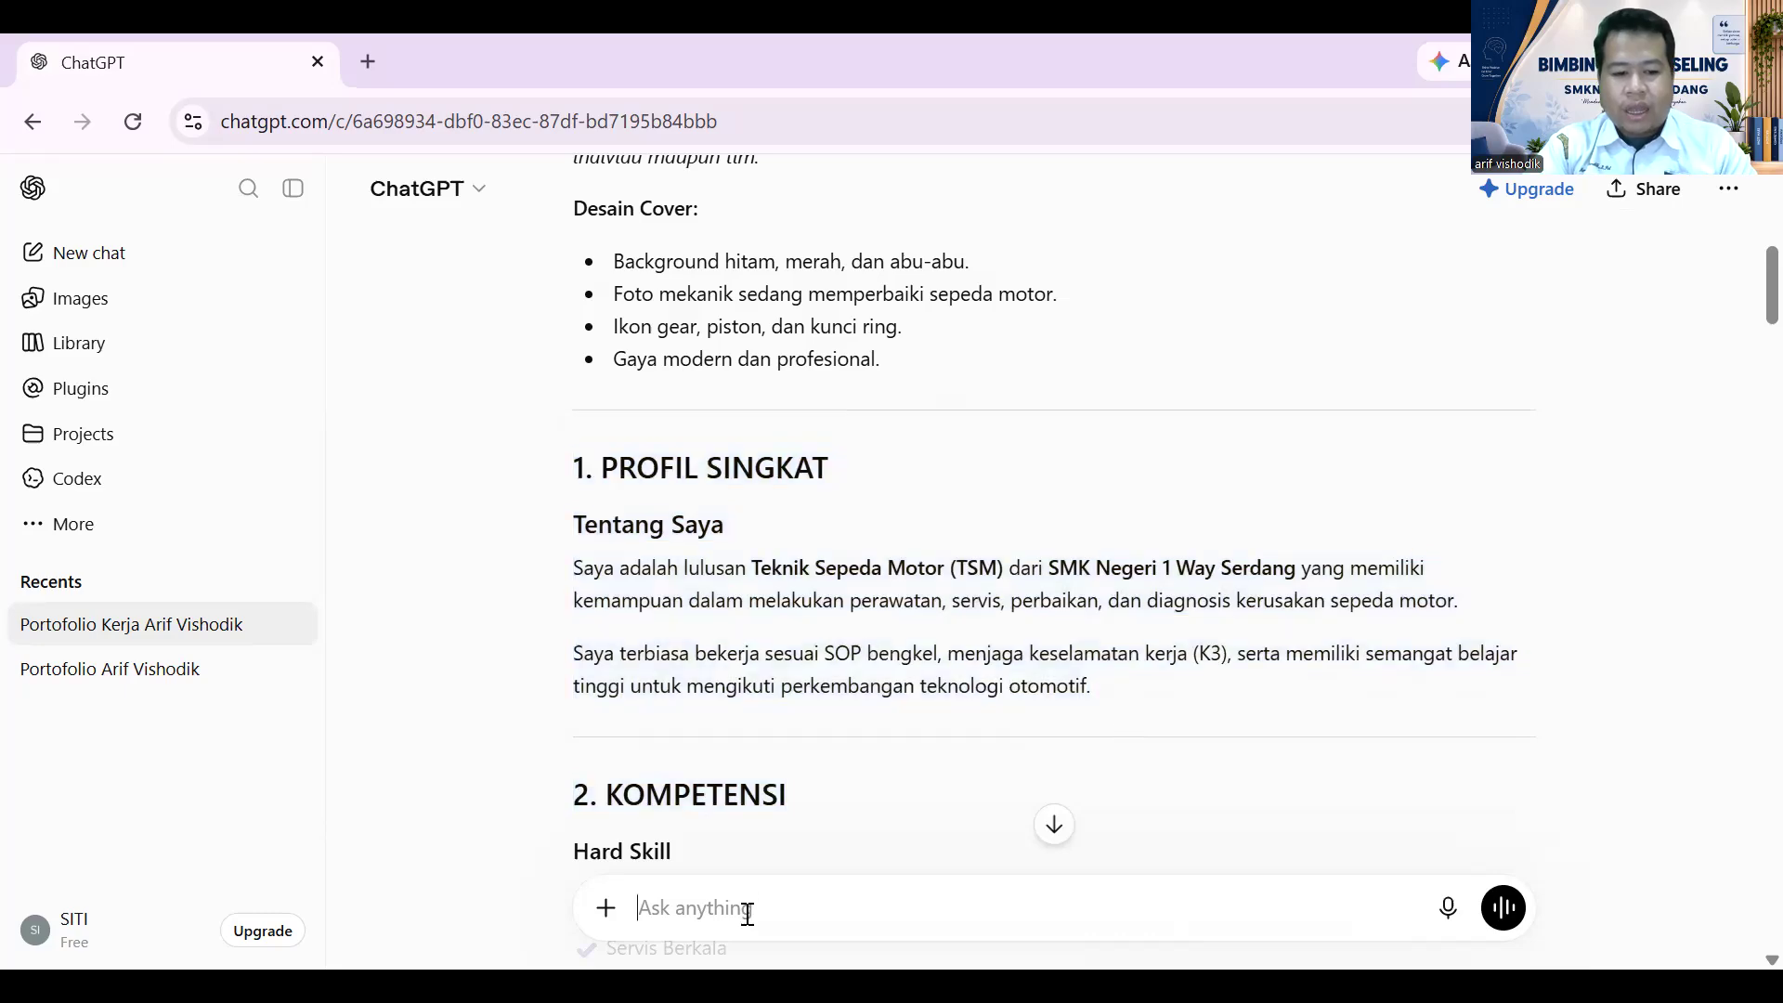
scroll(1442, 638, "down", 6)
scroll(1442, 638, "down", 4)
left_click_drag(1746, 410, 1739, 903)
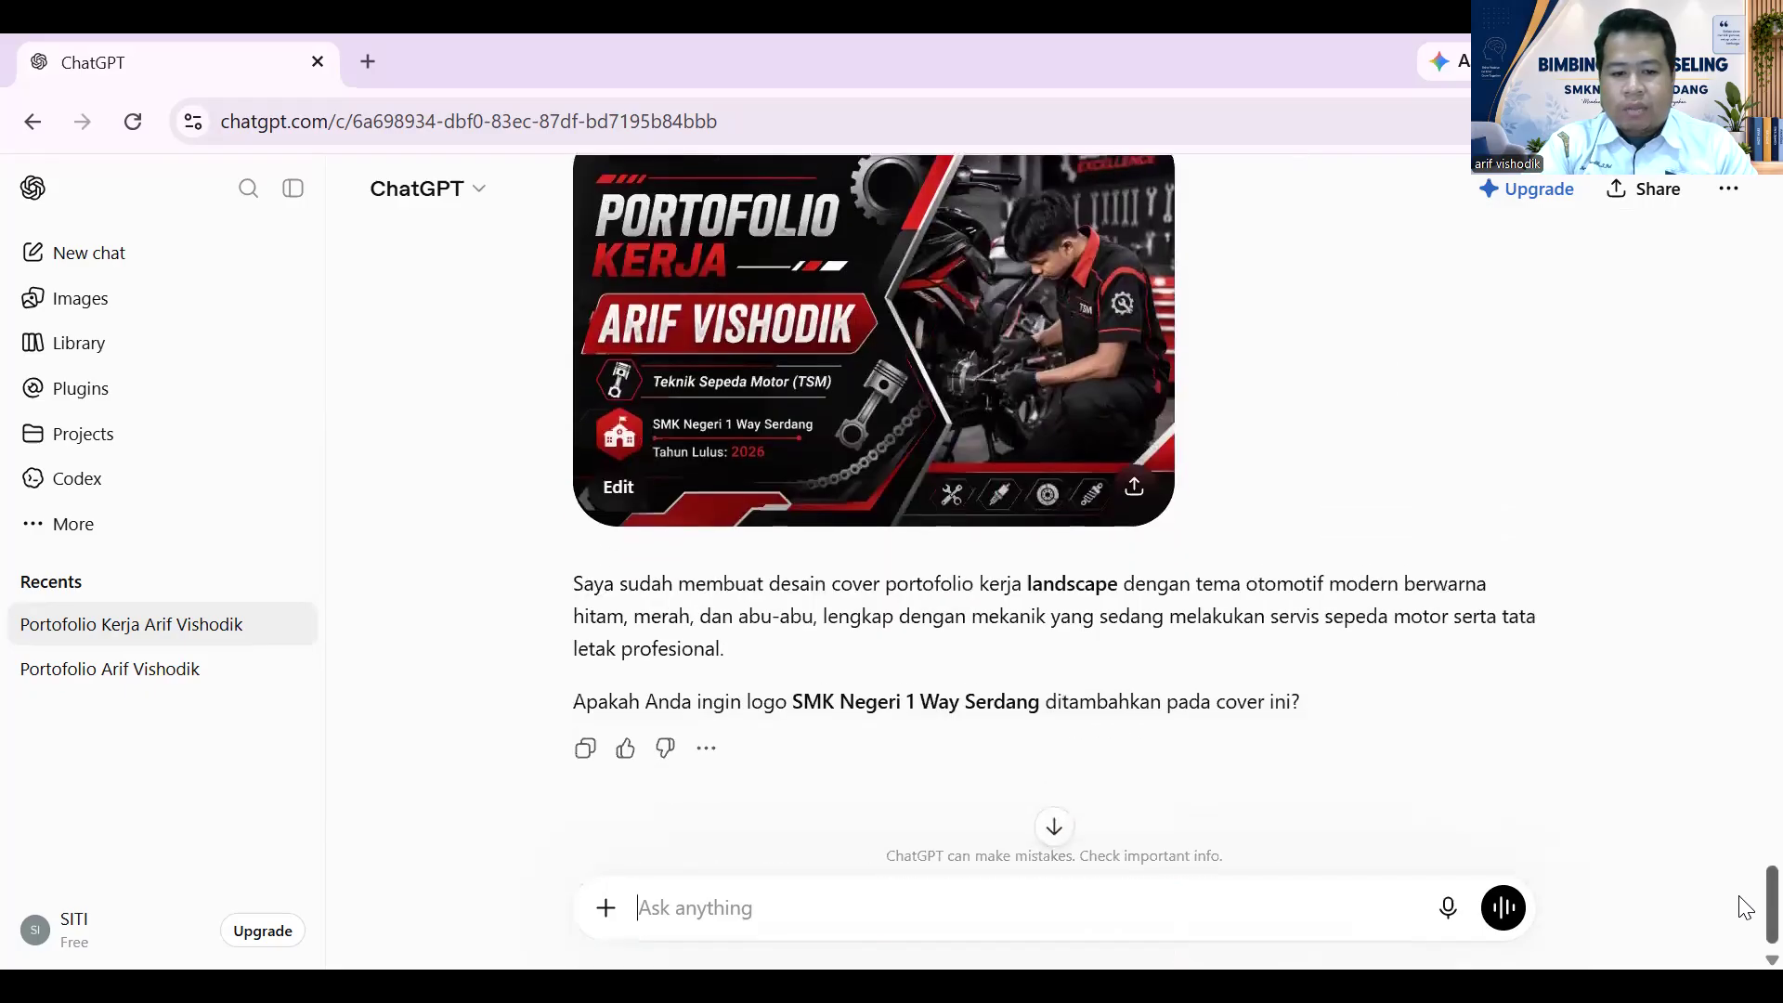
- Paste the Profil Singkat text into the message and delete the trailing '2. KOMPETENSI' line
left_click(736, 908)
key("ctrl+v")
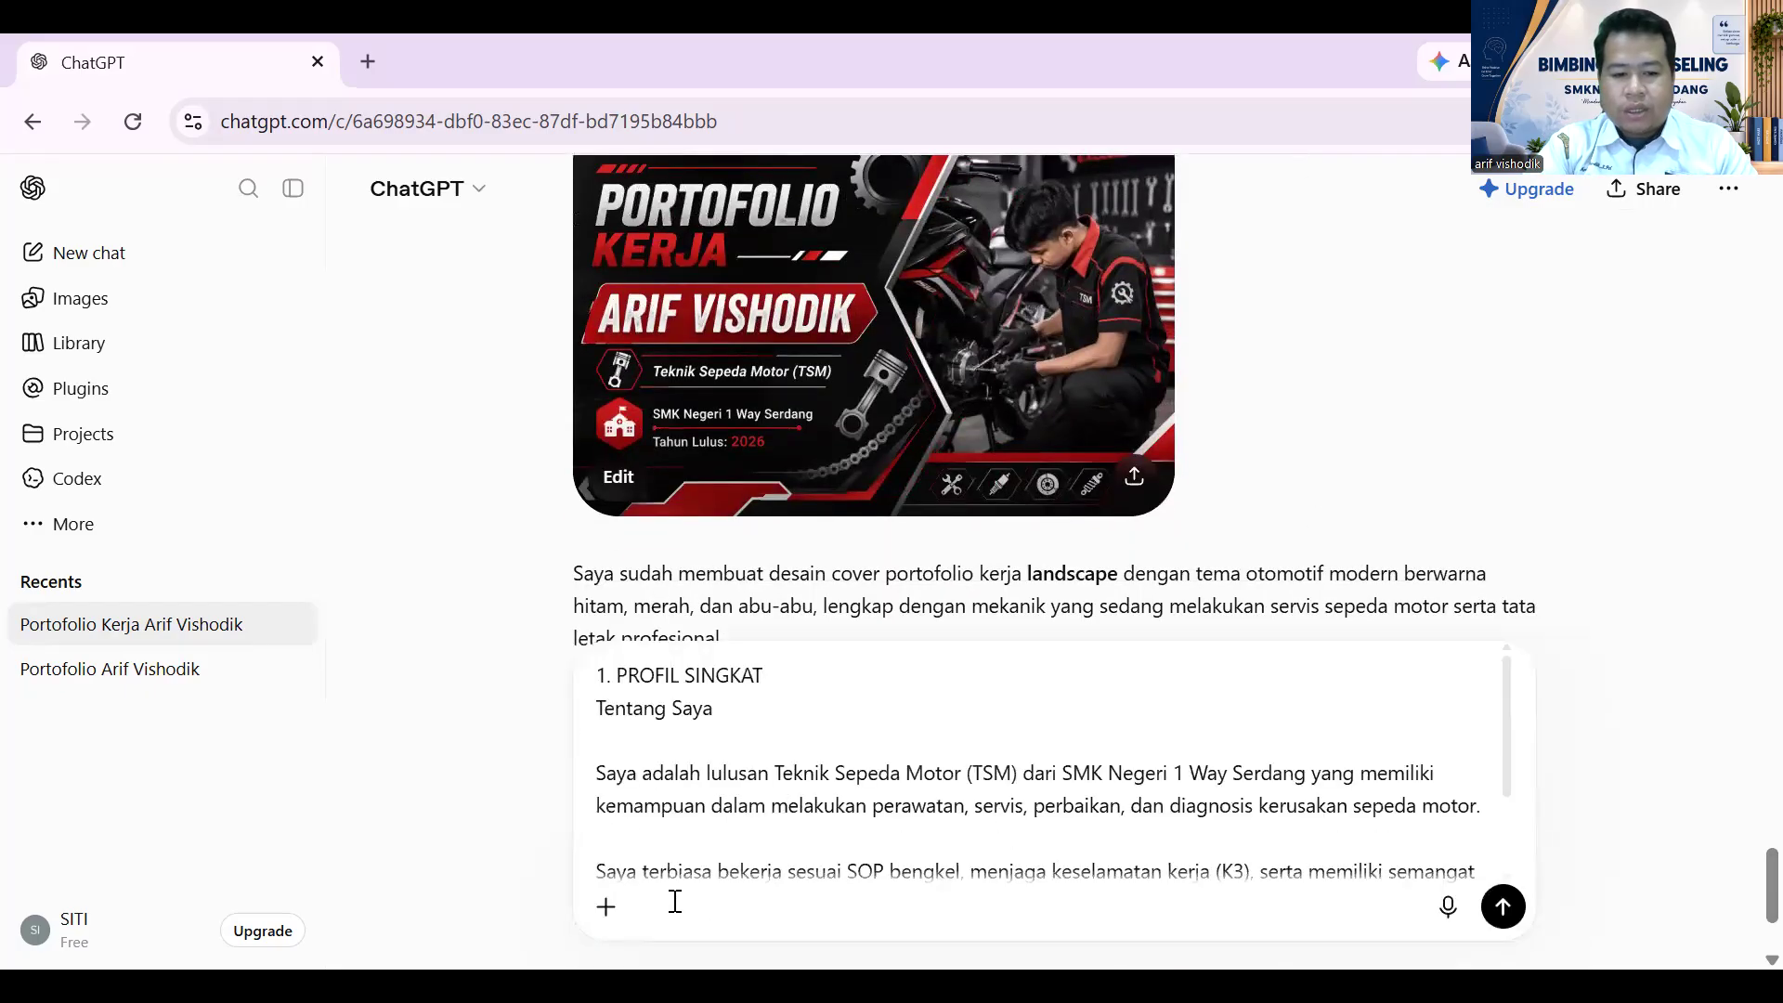
scroll(1235, 501, "up", 15)
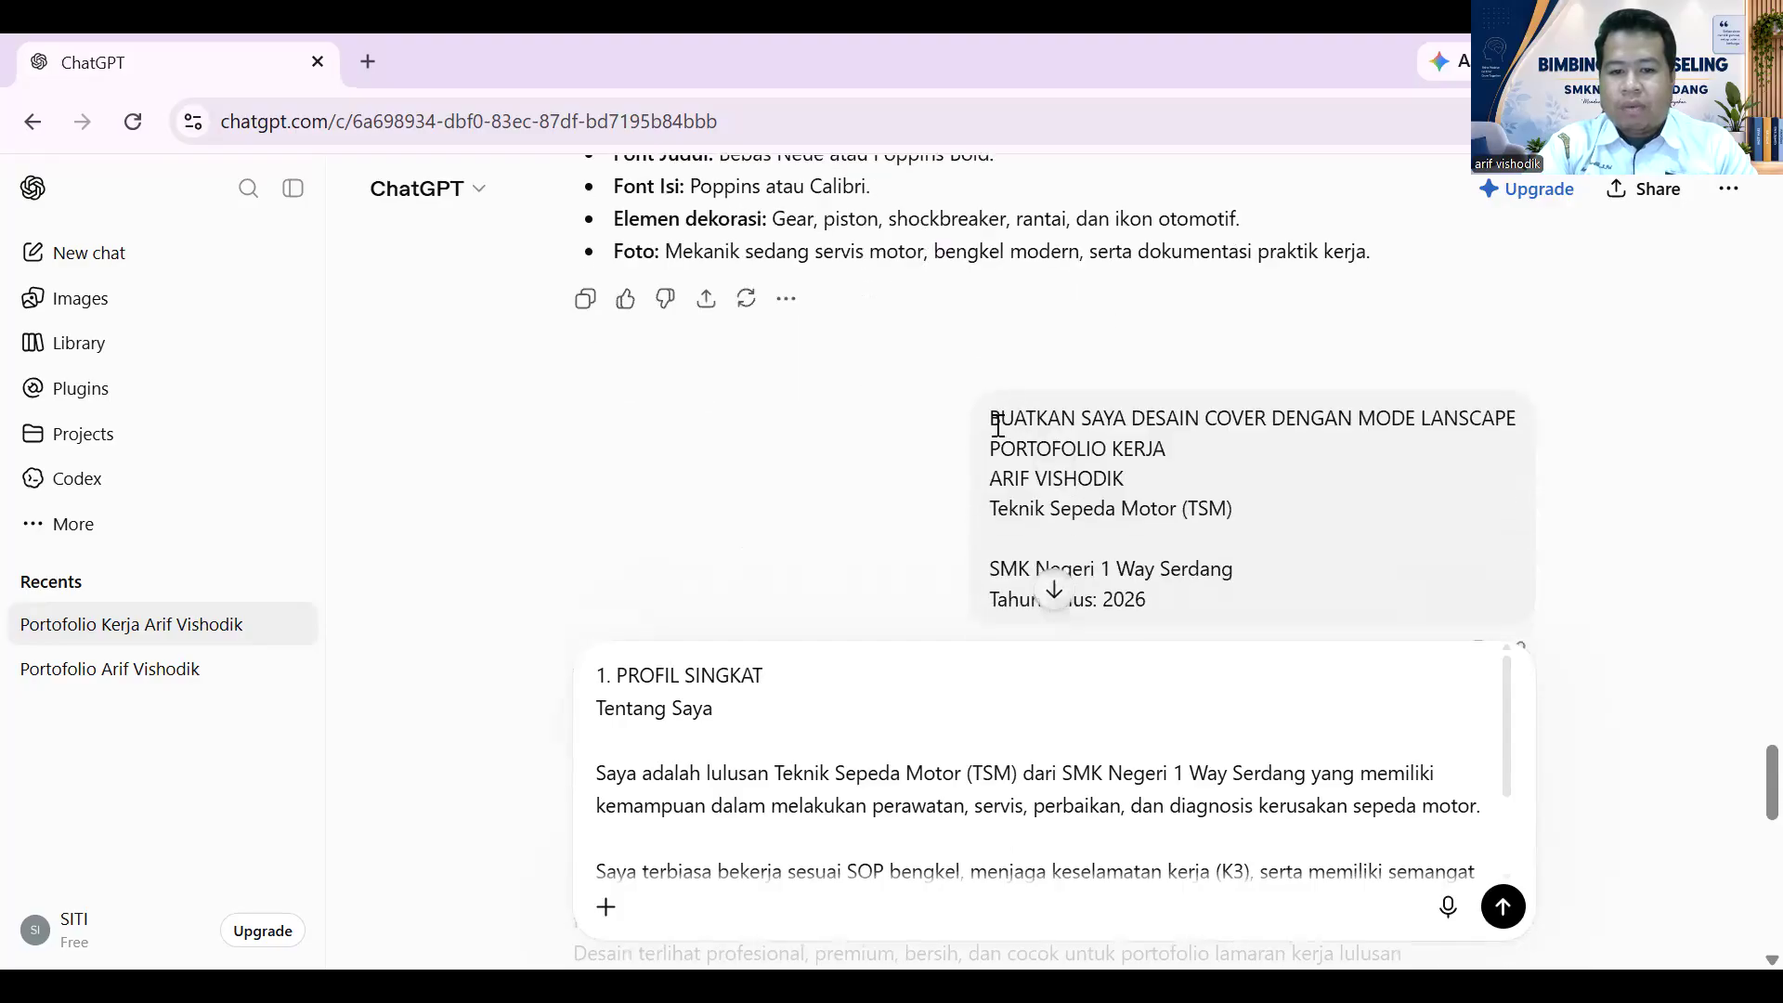
left_click_drag(990, 424, 1202, 420)
key("ctrl+c")
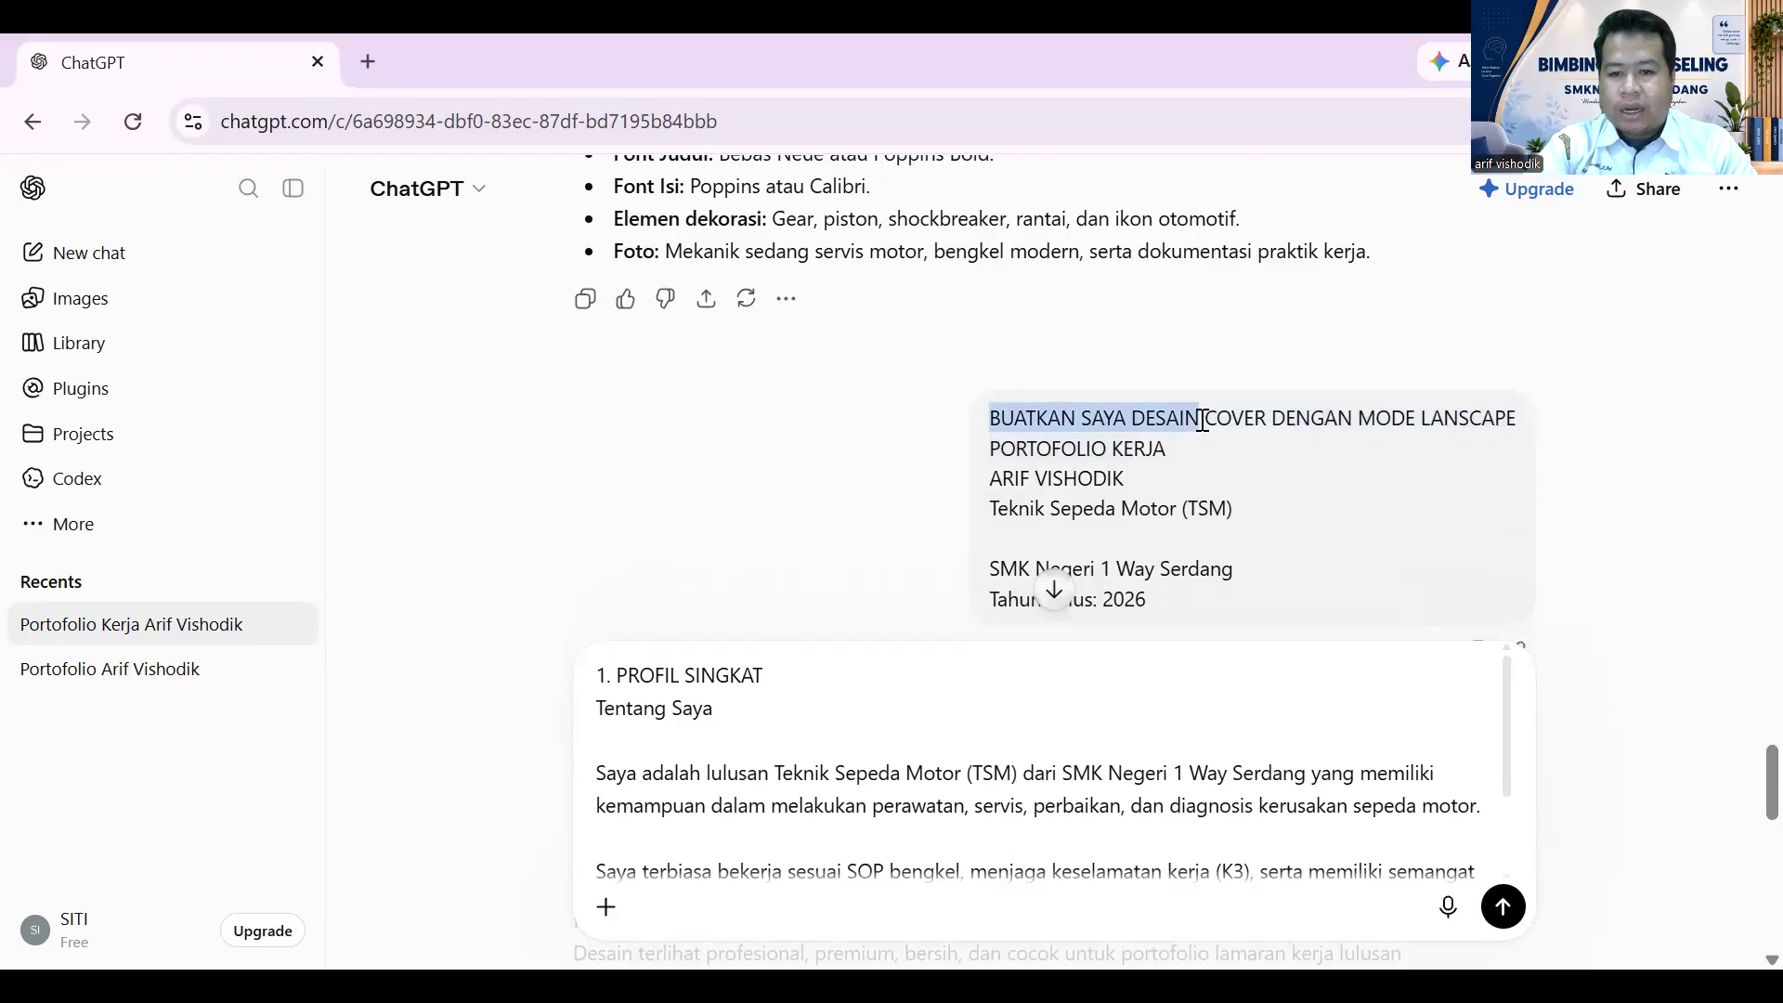
scroll(1194, 446, "down", 4)
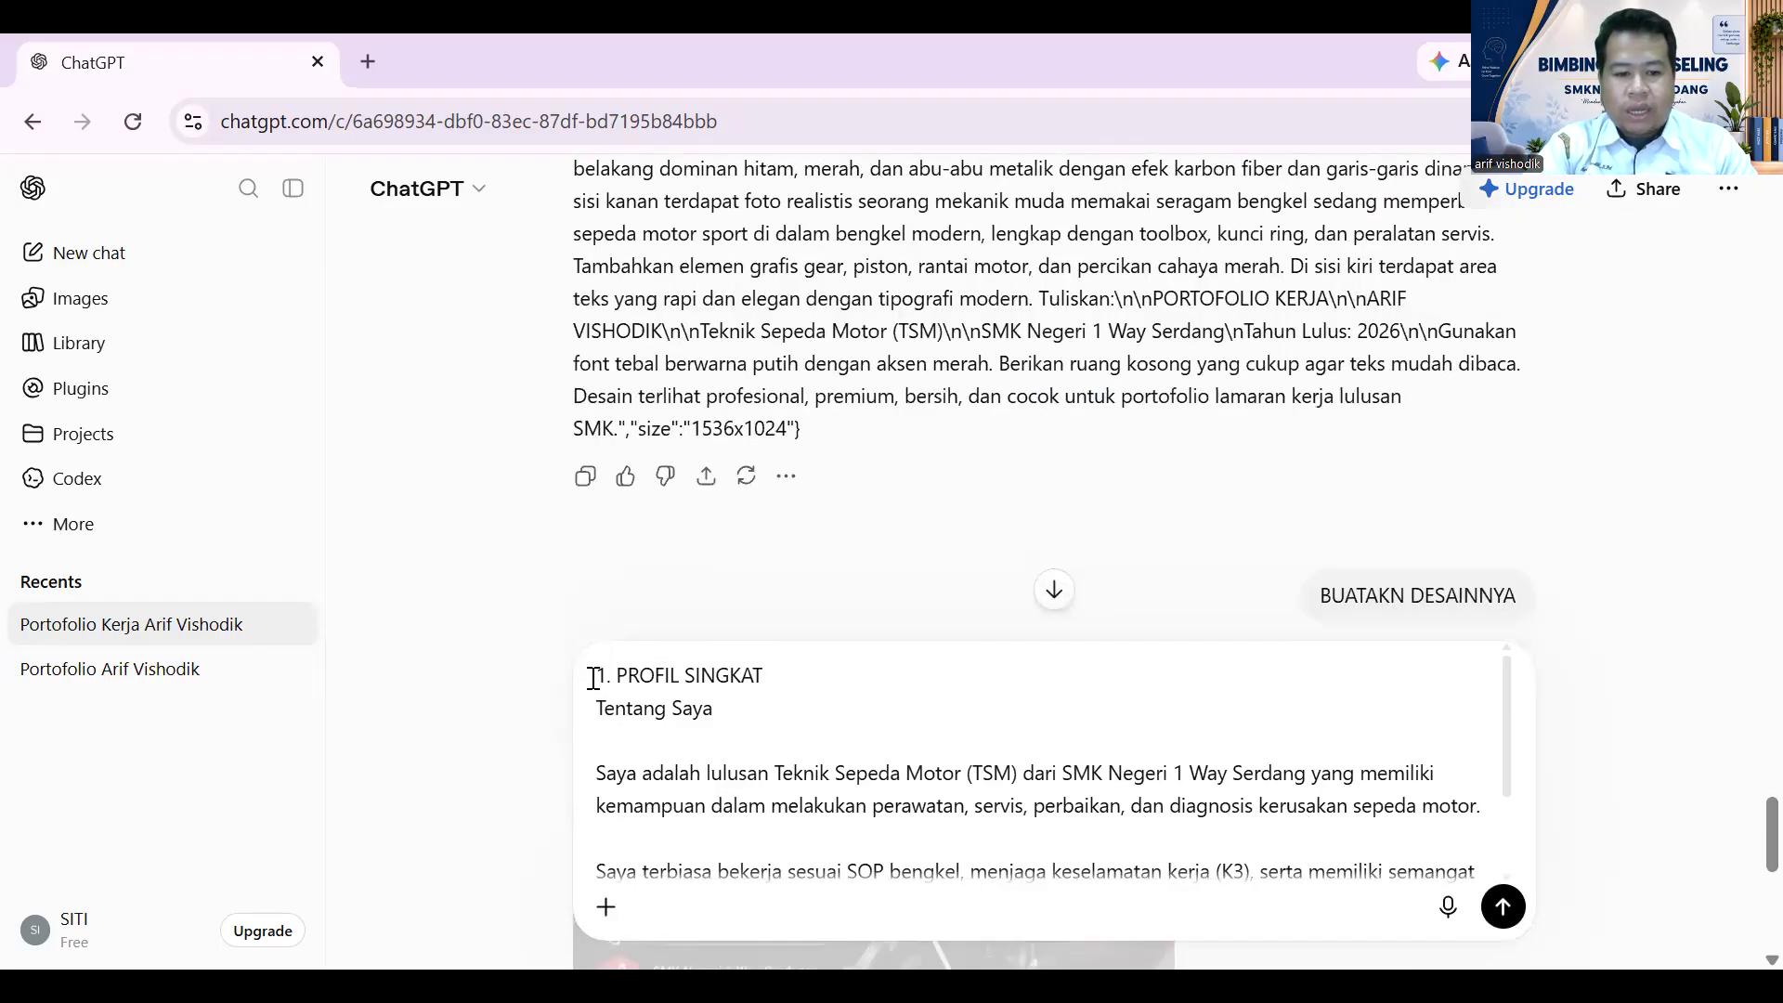
scroll(594, 678, "down", 1)
scroll(700, 733, "up", 1)
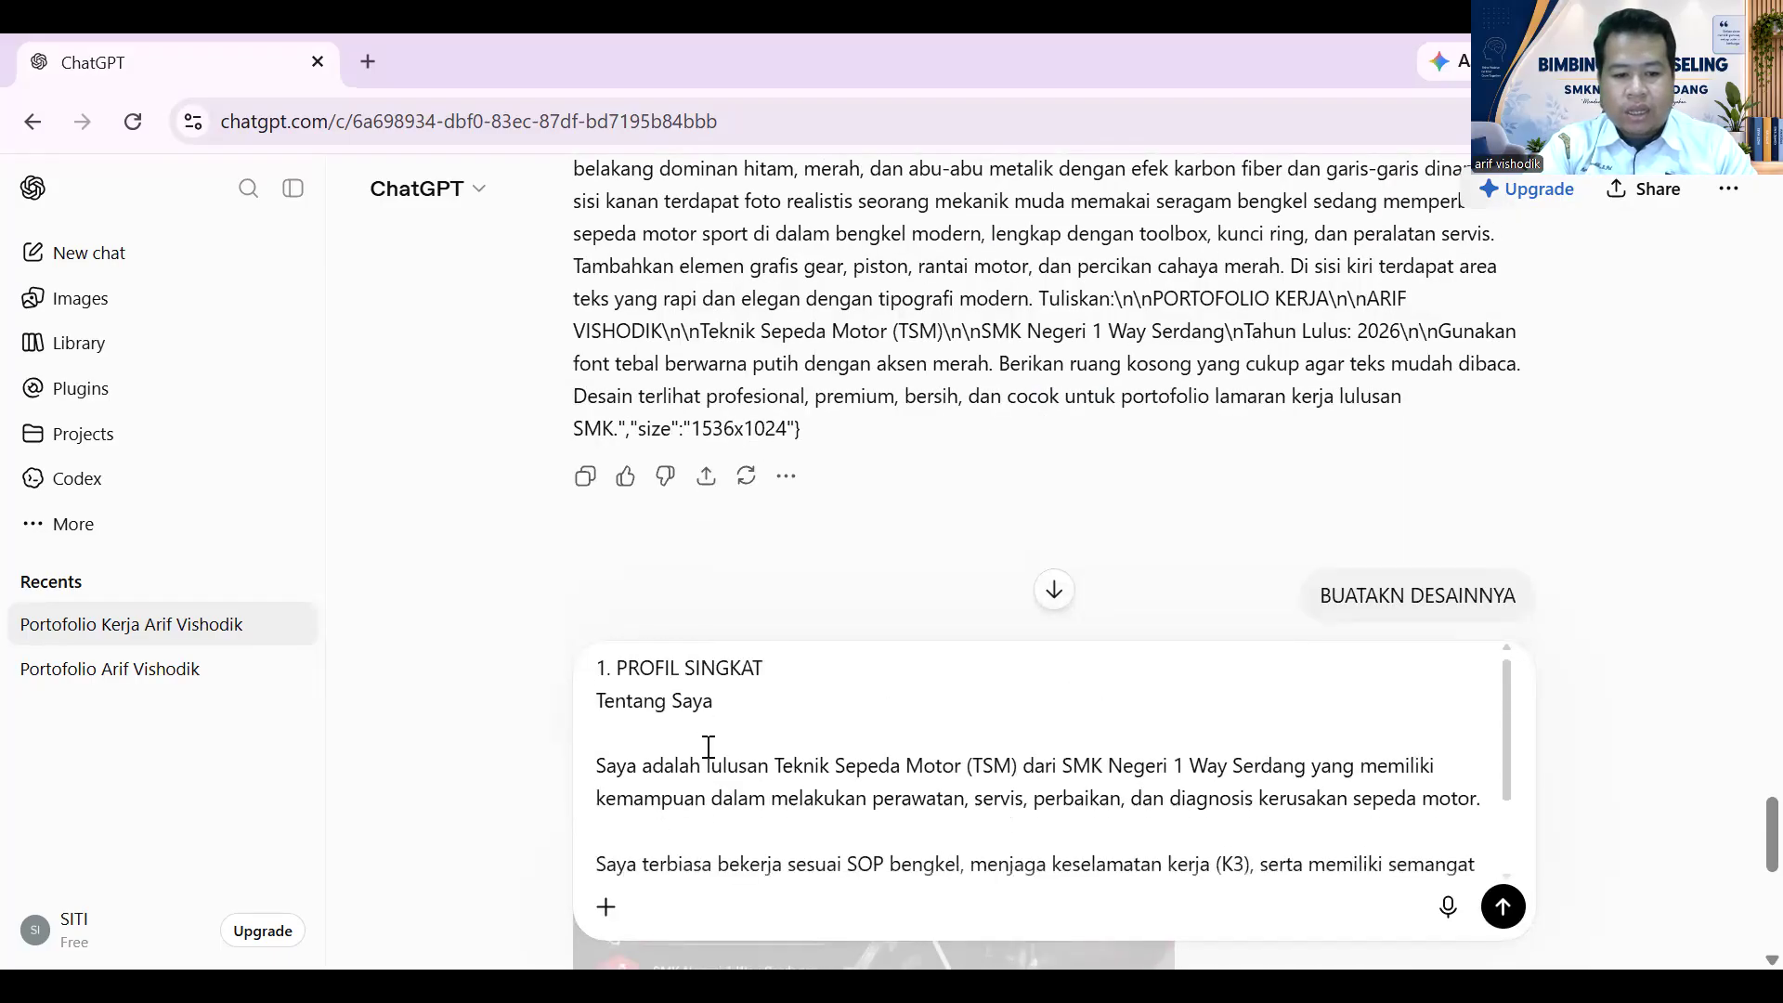
scroll(708, 747, "down", 5)
left_click(761, 845)
key("BackSpace")
key("BackSpace")
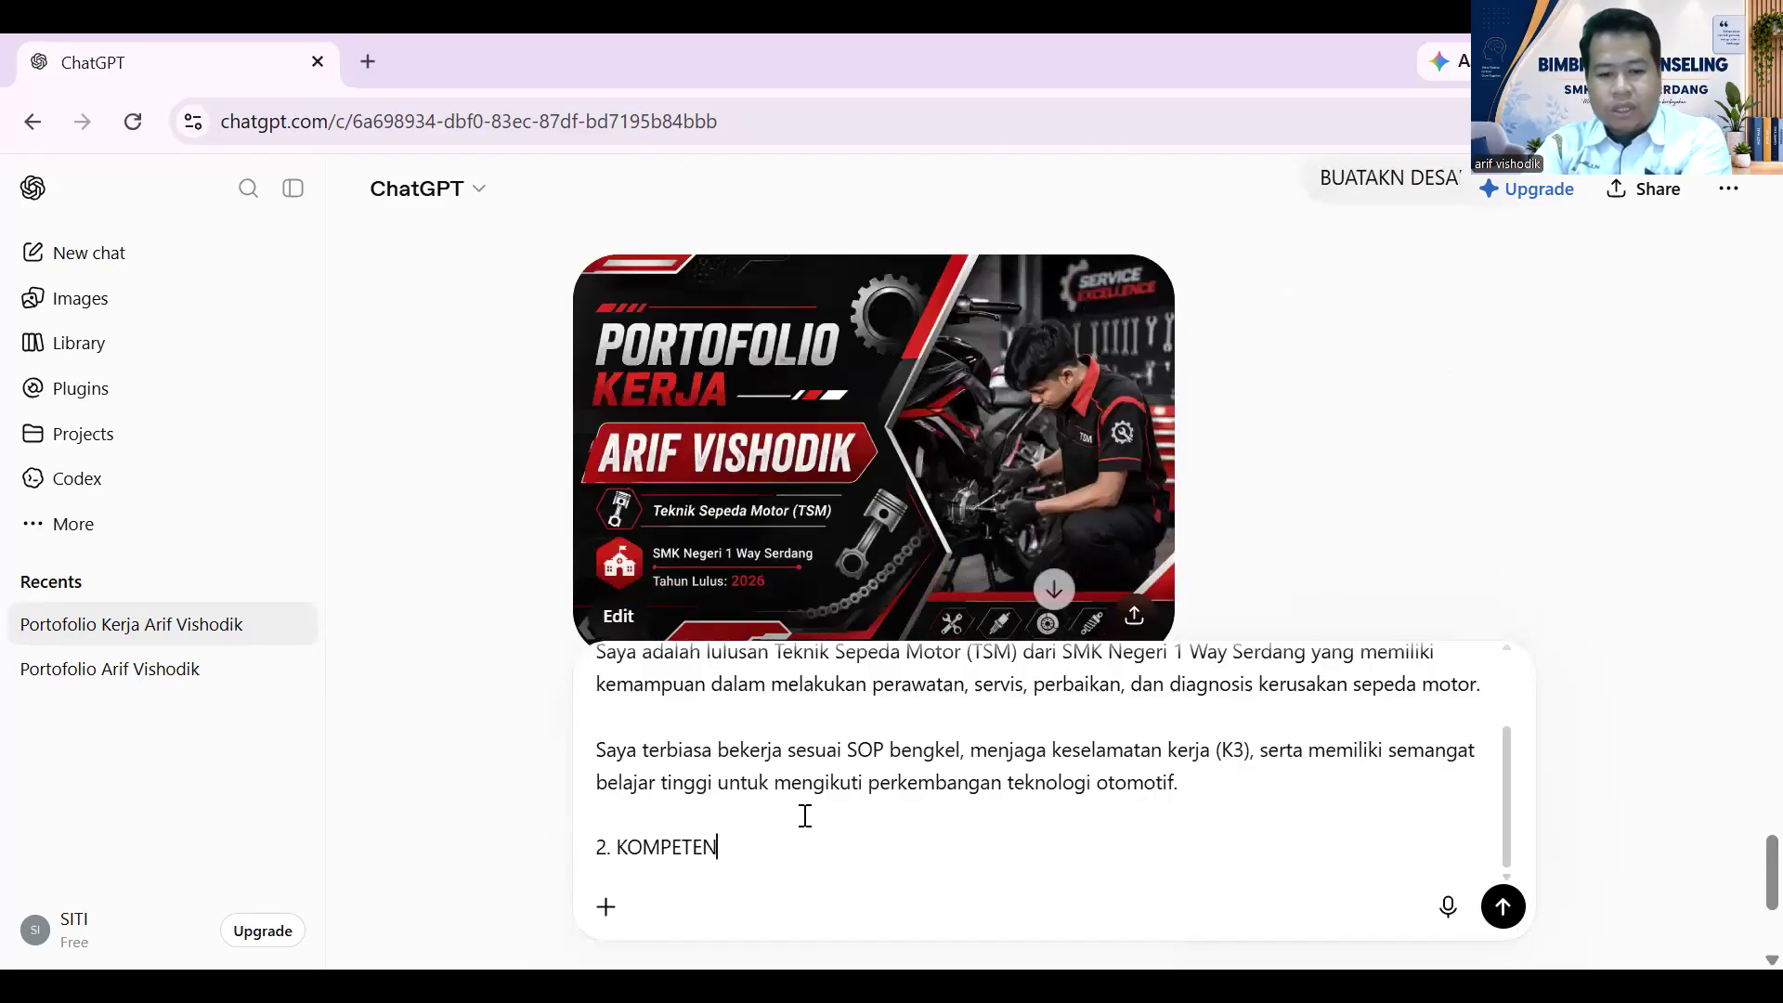
key("BackSpace")
key("BackSpace")
key("BackSpace")
key("BackSpace")
key("BackSpace")
key("BackSpace")
key("BackSpace")
key("BackSpace")
key("BackSpace")
key("BackSpace")
key("BackSpace")
key("BackSpace")
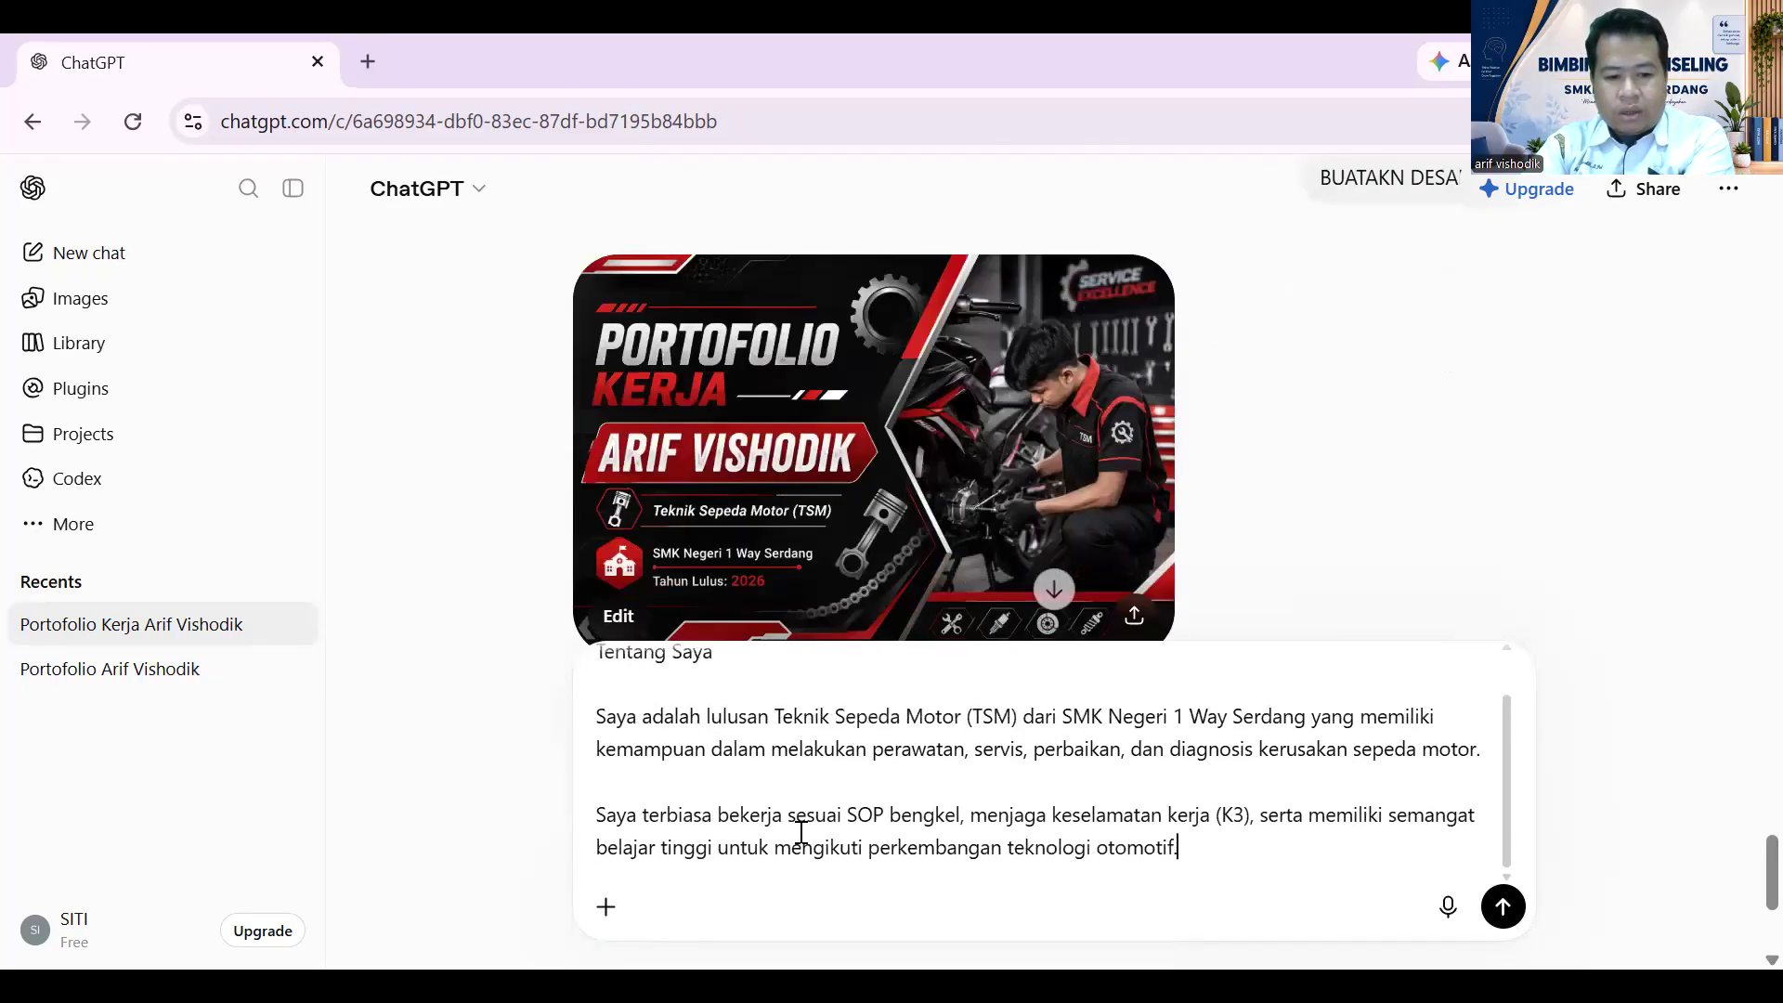
- Prefix it with 'BUATKAN SAYA DESAIN JANGAN DIGABUNG DENGAN HALAMAN SEBELUMNYA' and send the request
scroll(794, 831, "up", 2)
scroll(632, 685, "down", 1)
scroll(669, 771, "up", 1)
scroll(678, 749, "down", 1)
key("Up")
key("Up")
key("Up")
key("Up")
key("Up")
key("Up")
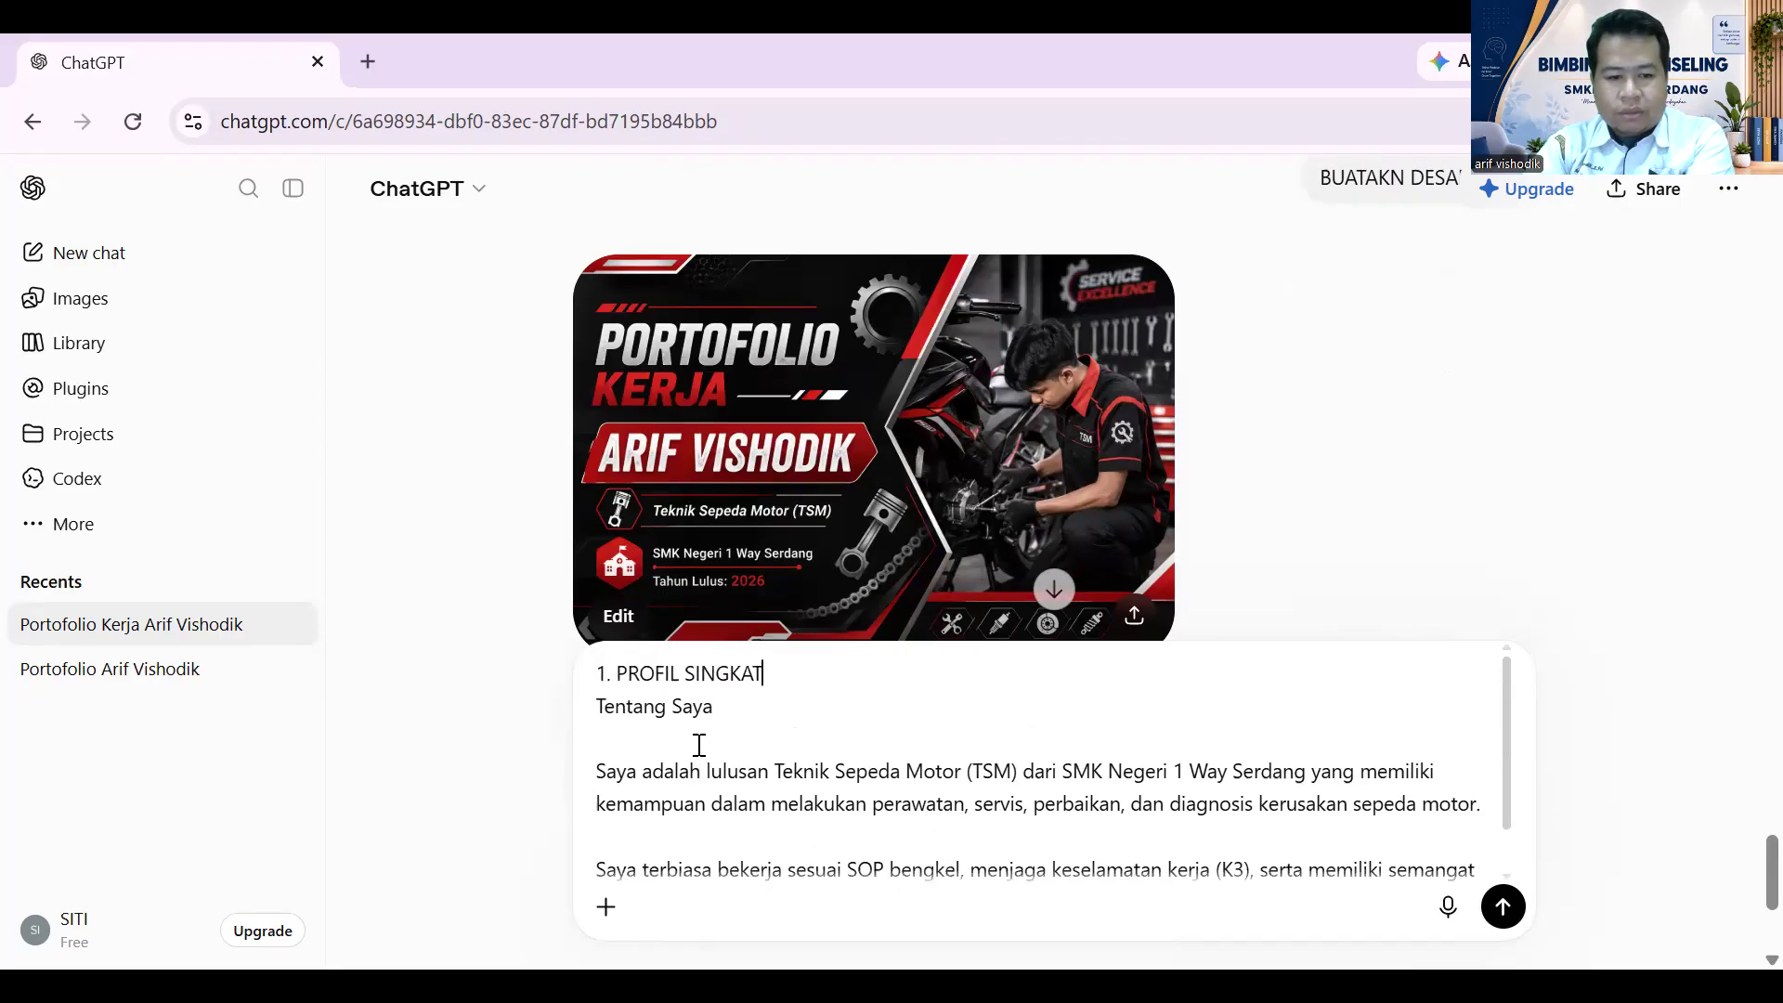
left_click(597, 675)
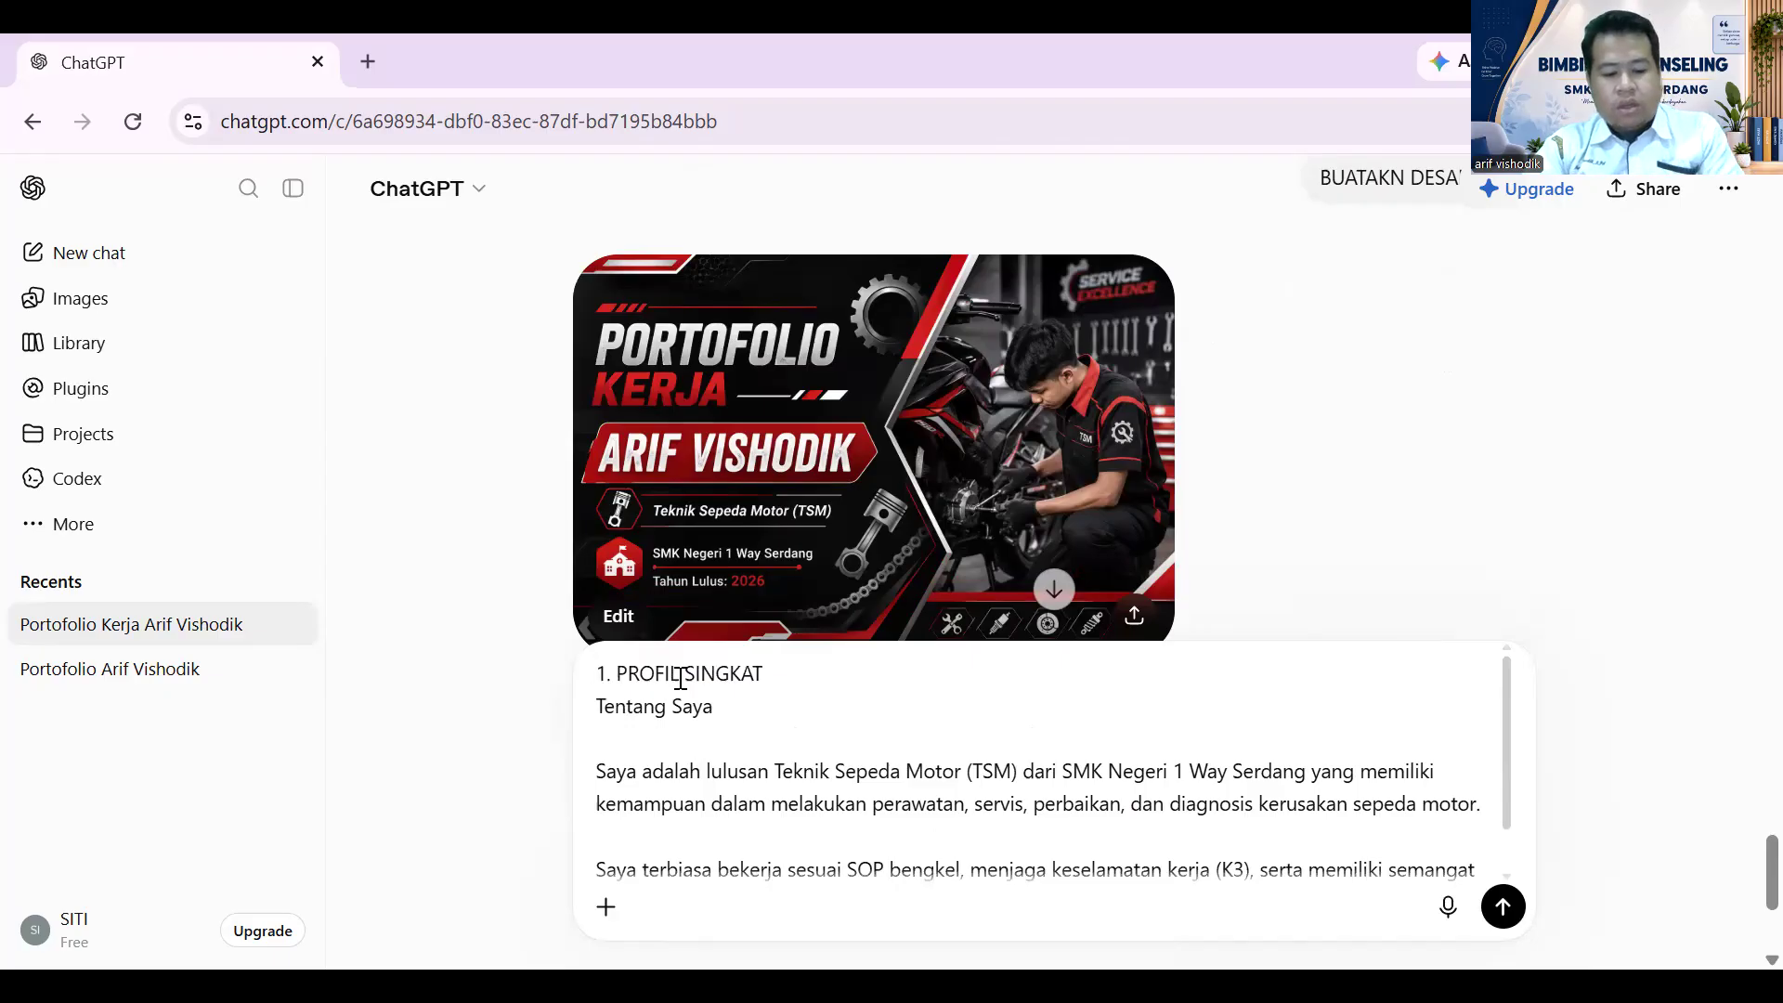
key("ctrl+v")
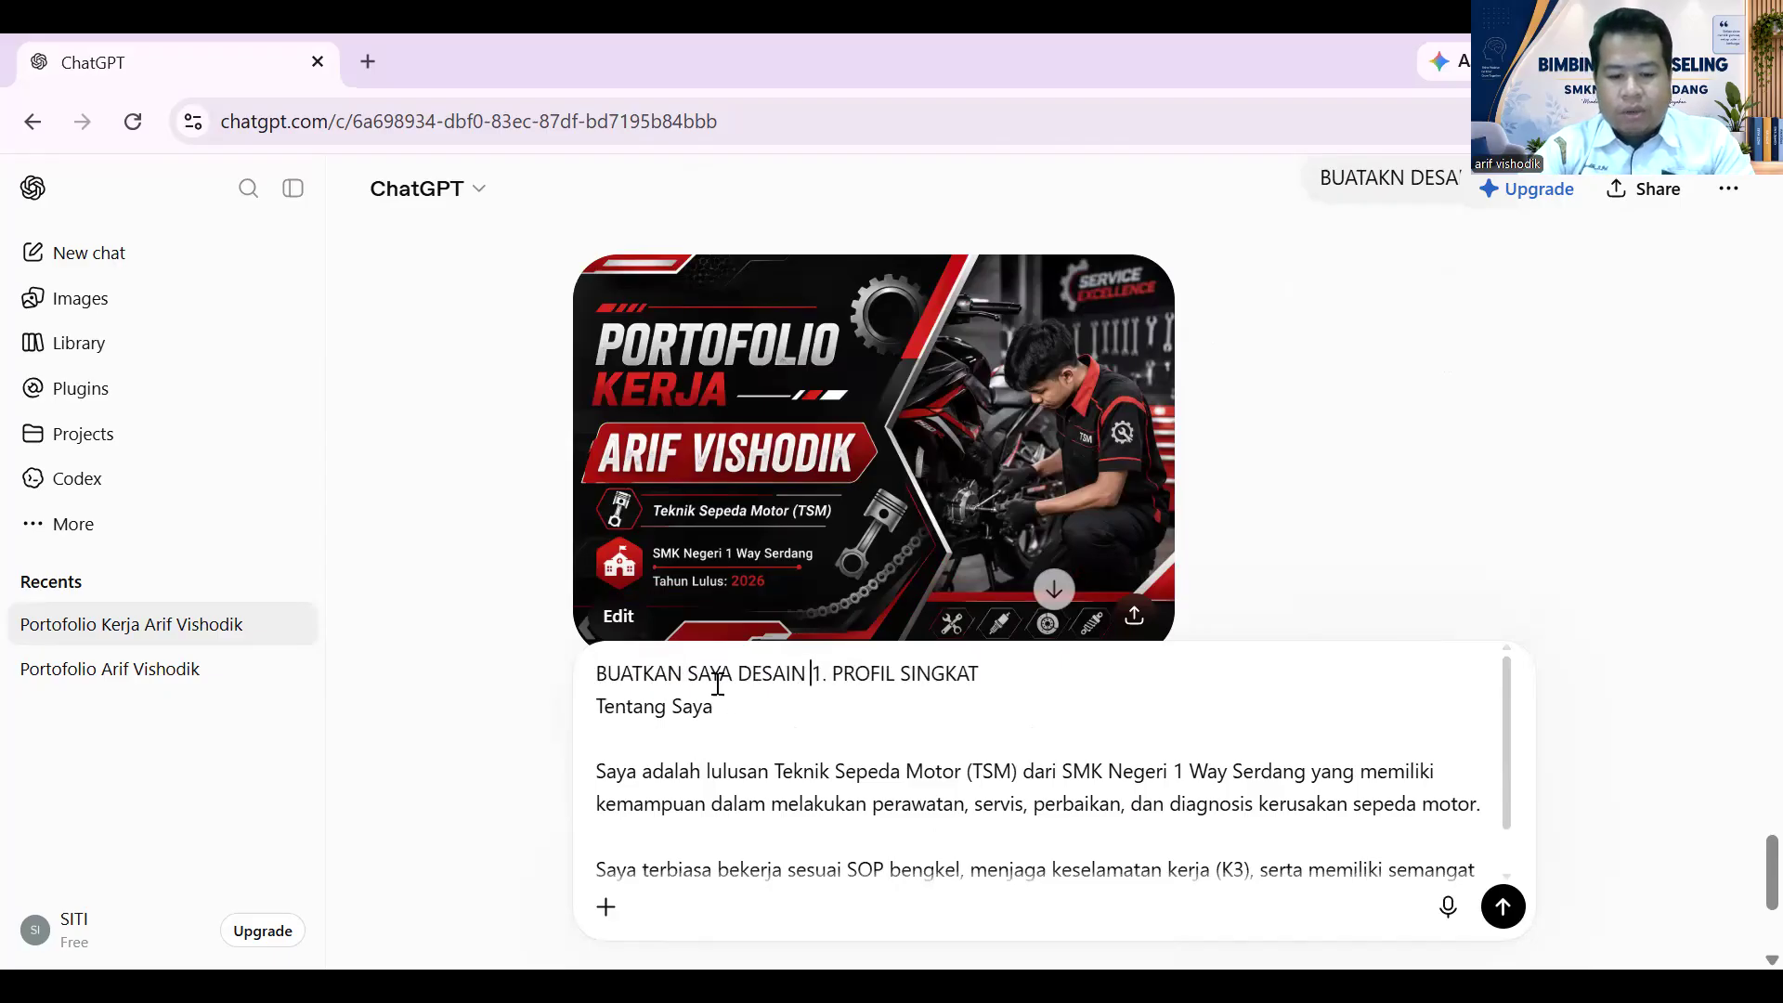
type("JANGAN D")
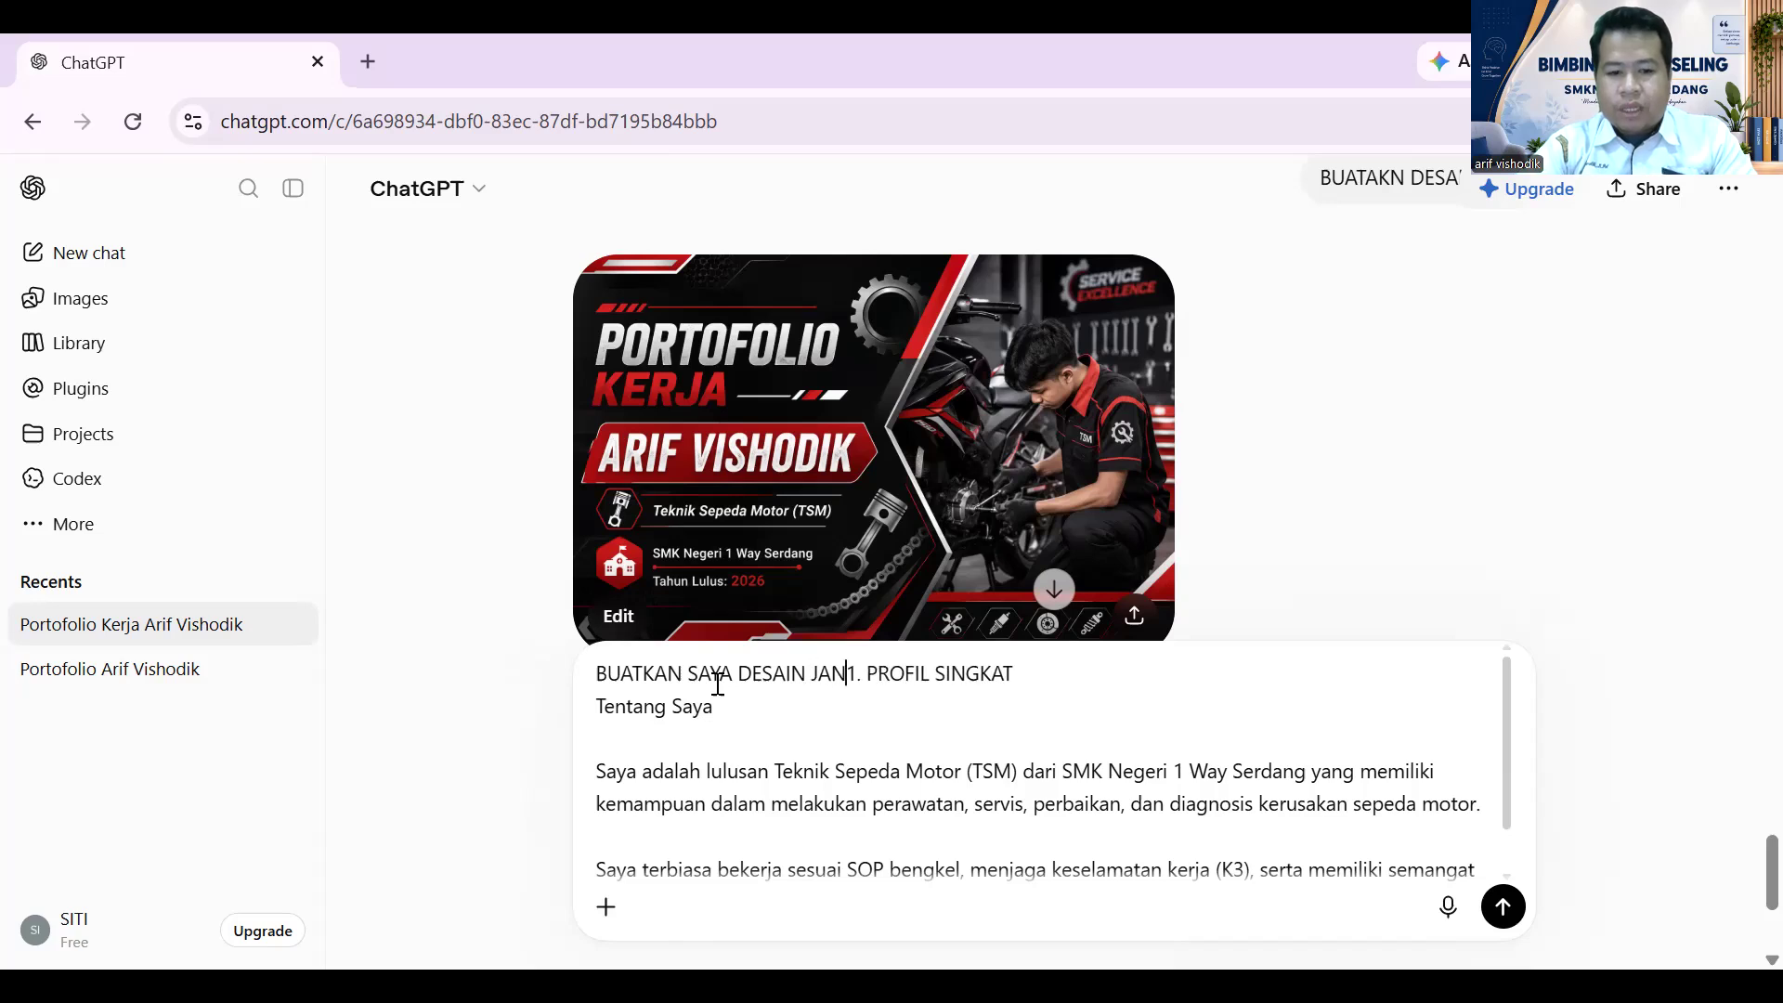
type("IGABUNG")
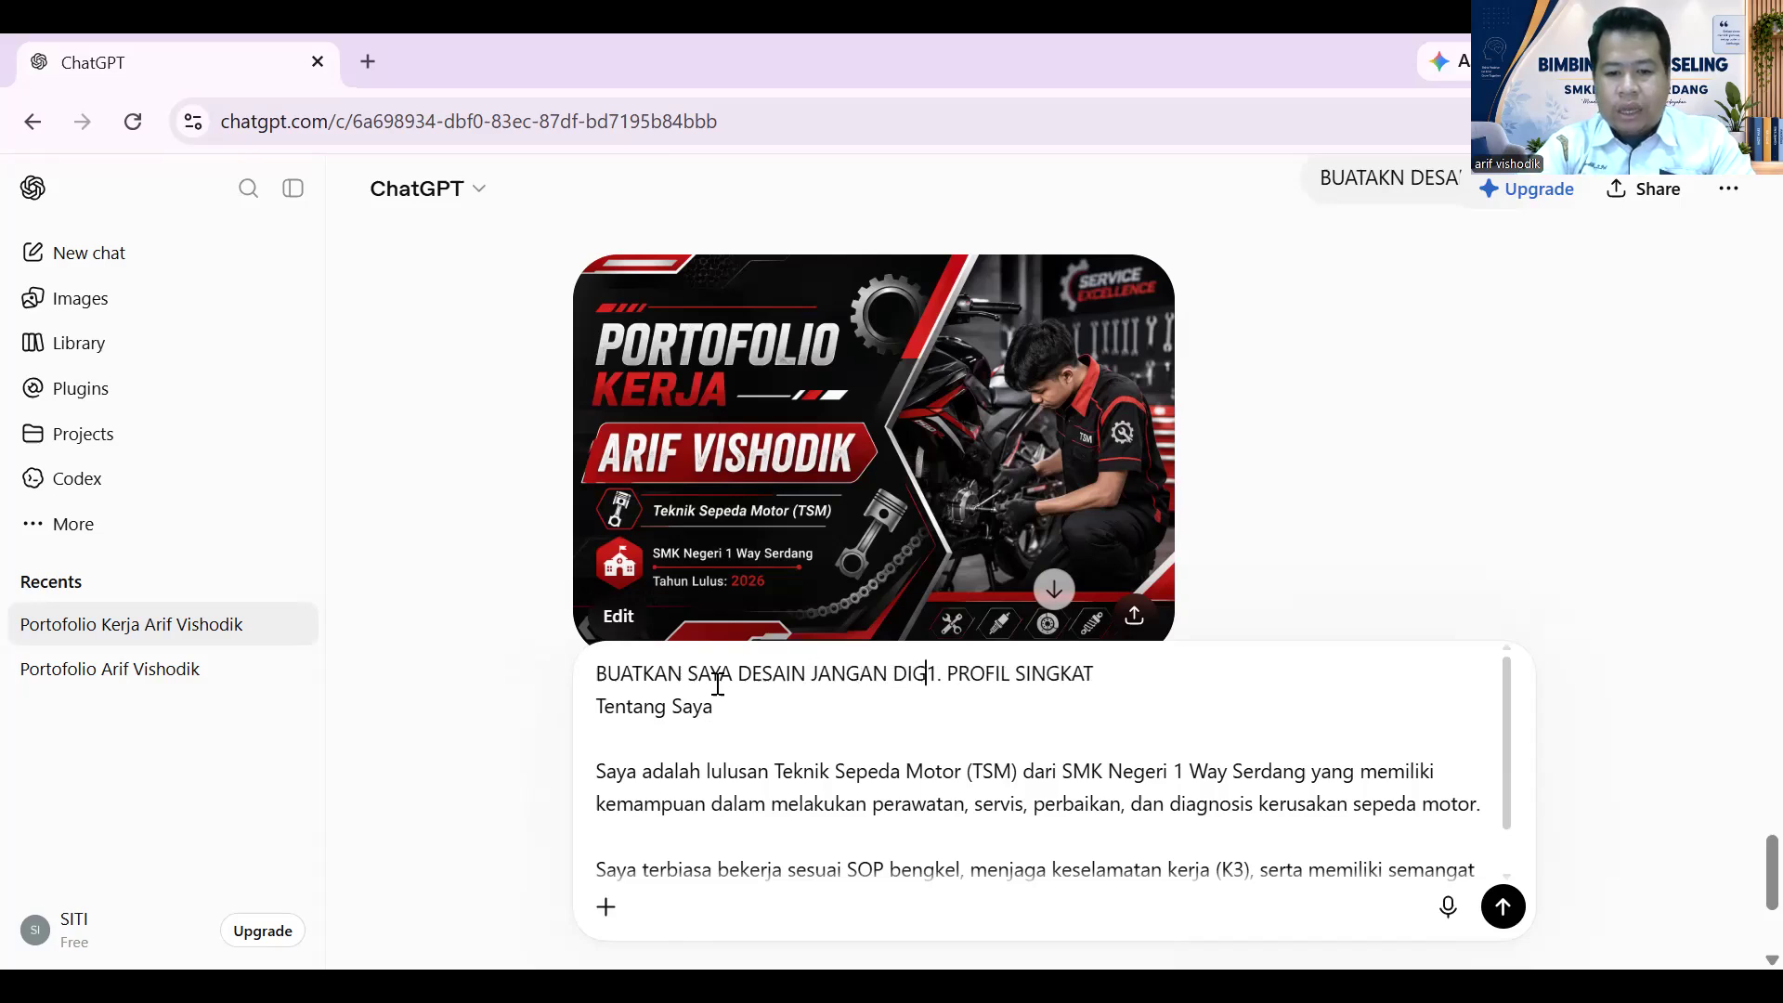
type(" DENGAN ")
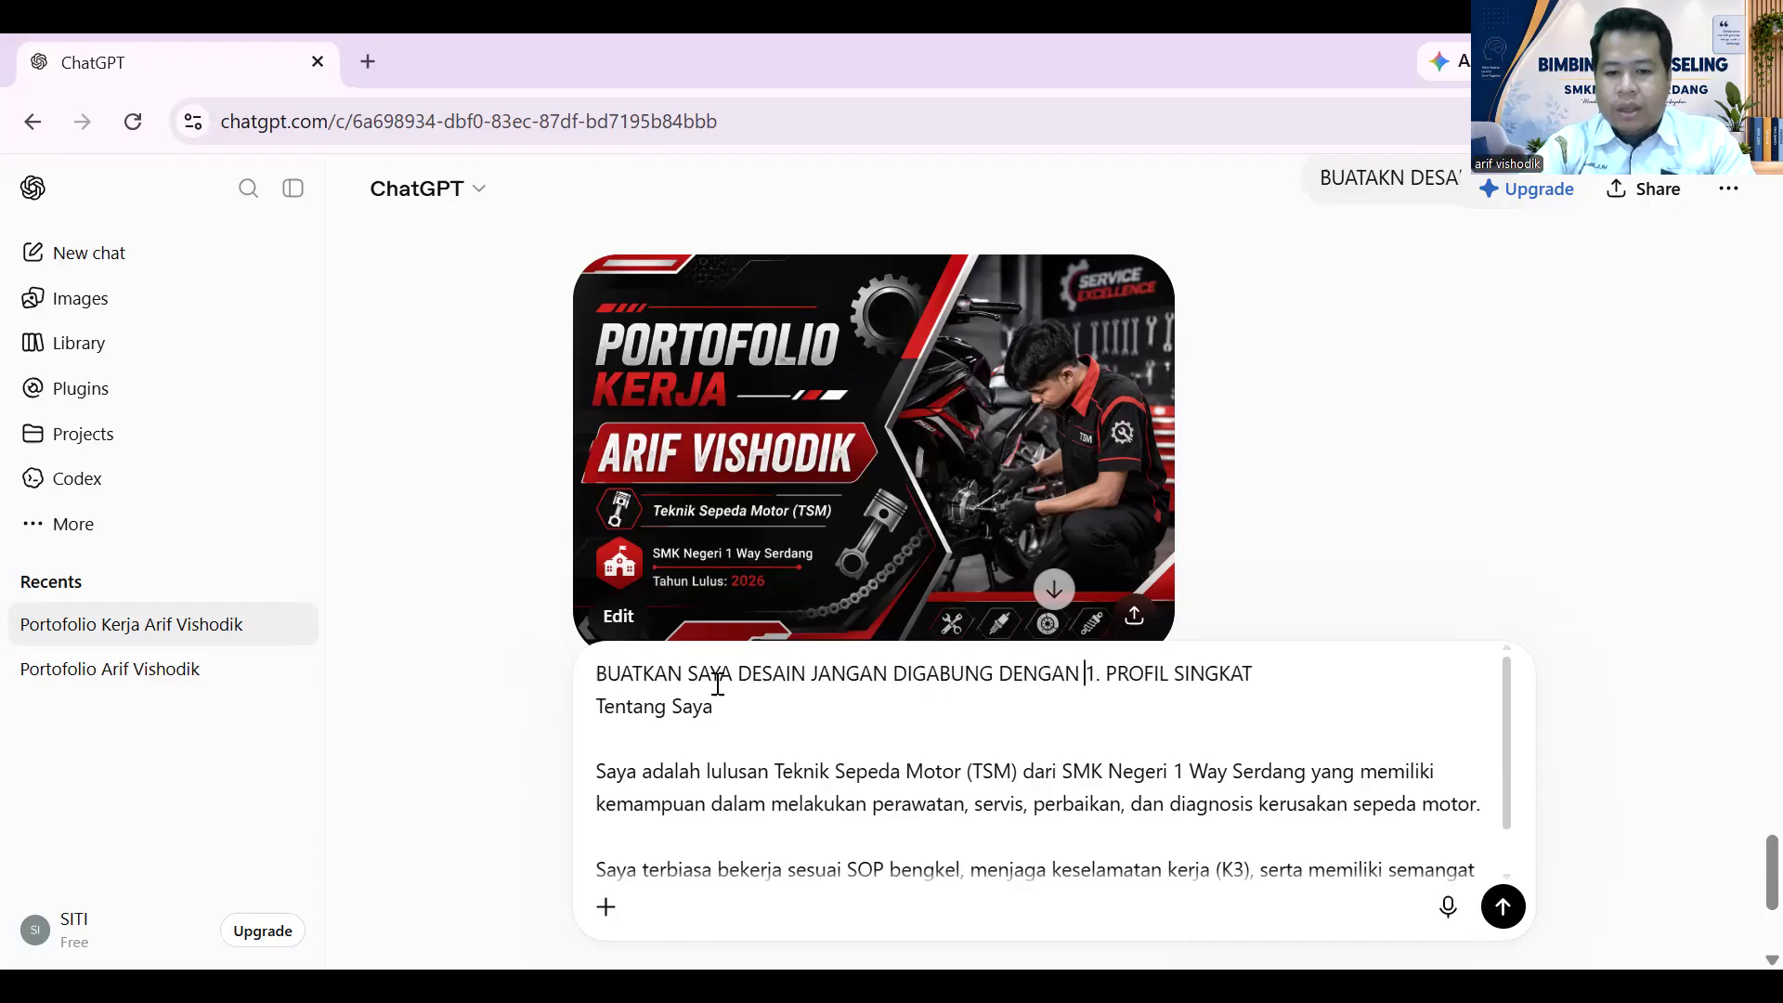
type("HALAMAN SEB")
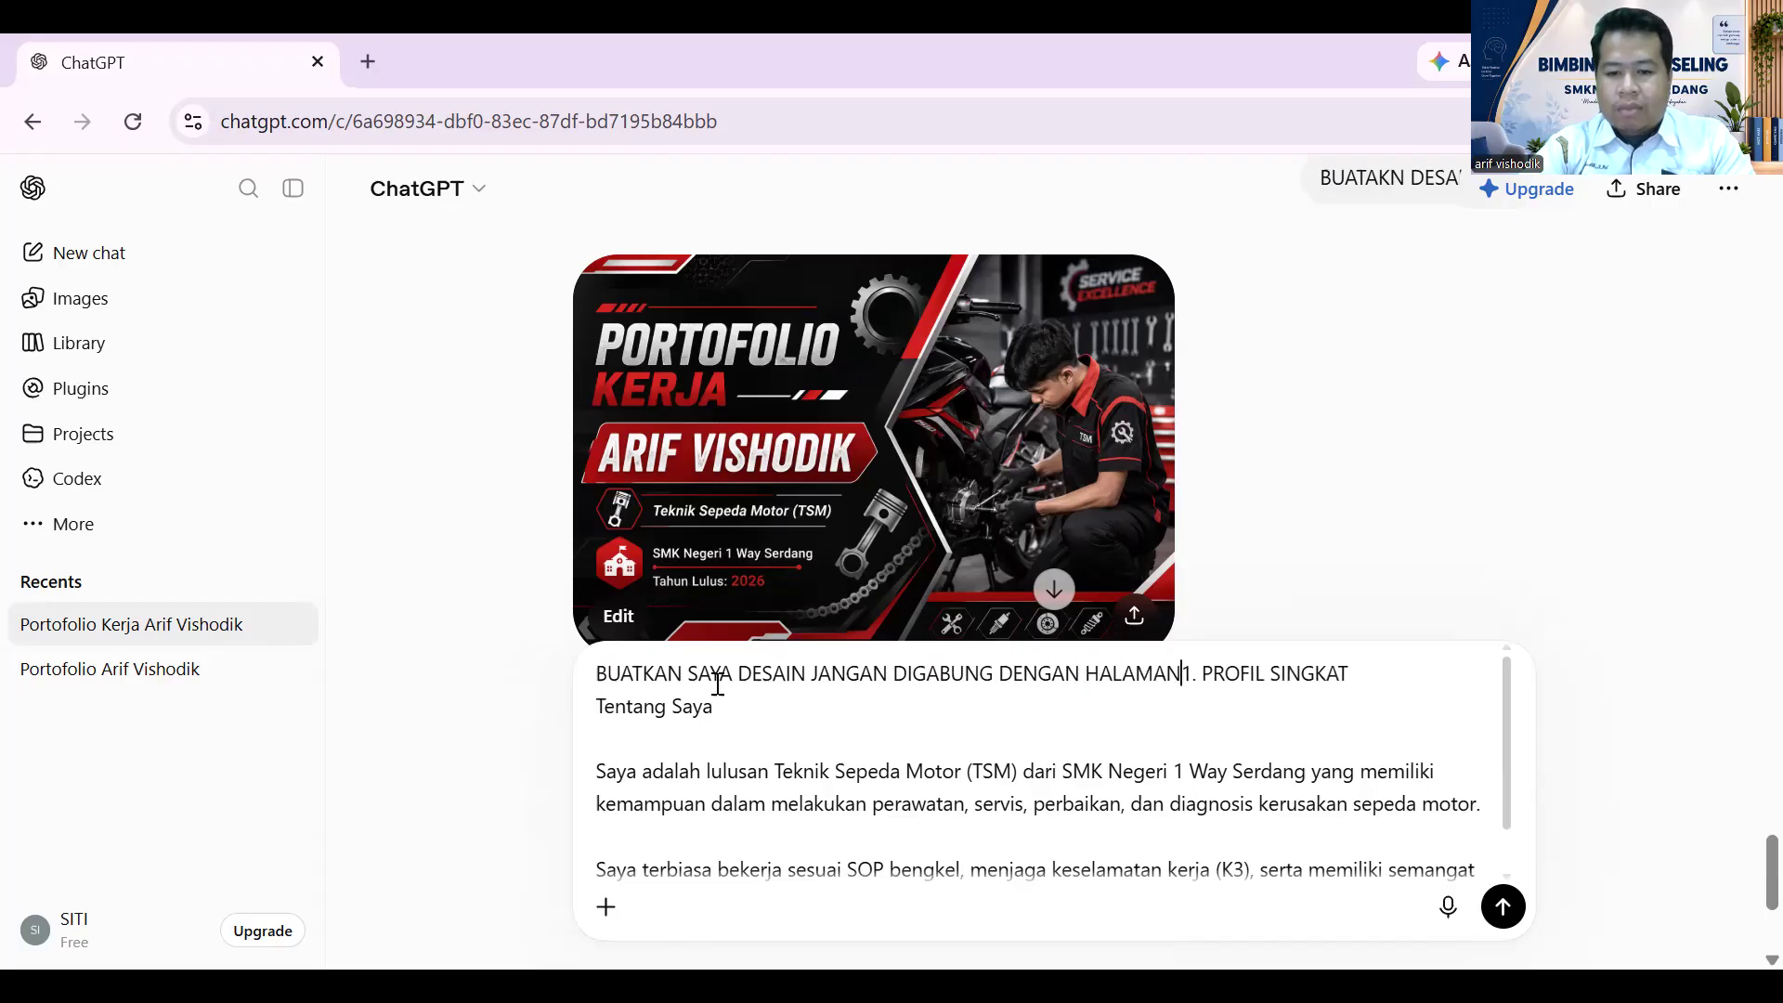
type("ELUMNYA")
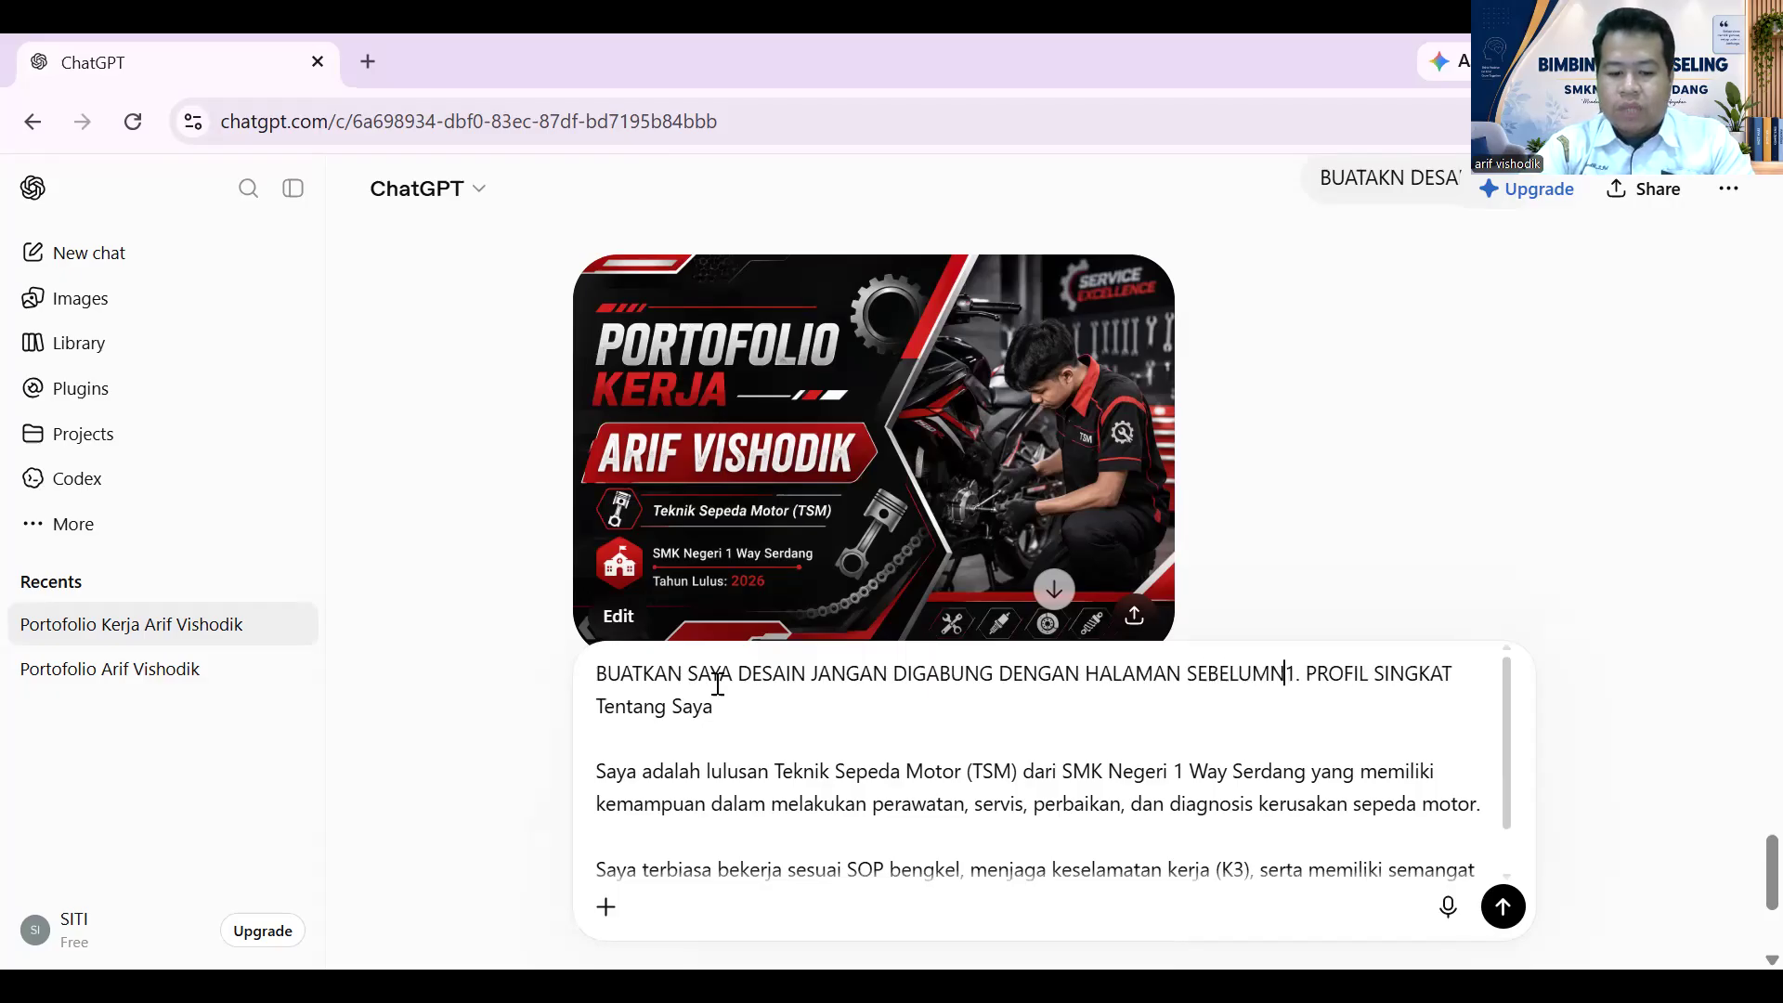
key("shift+Return")
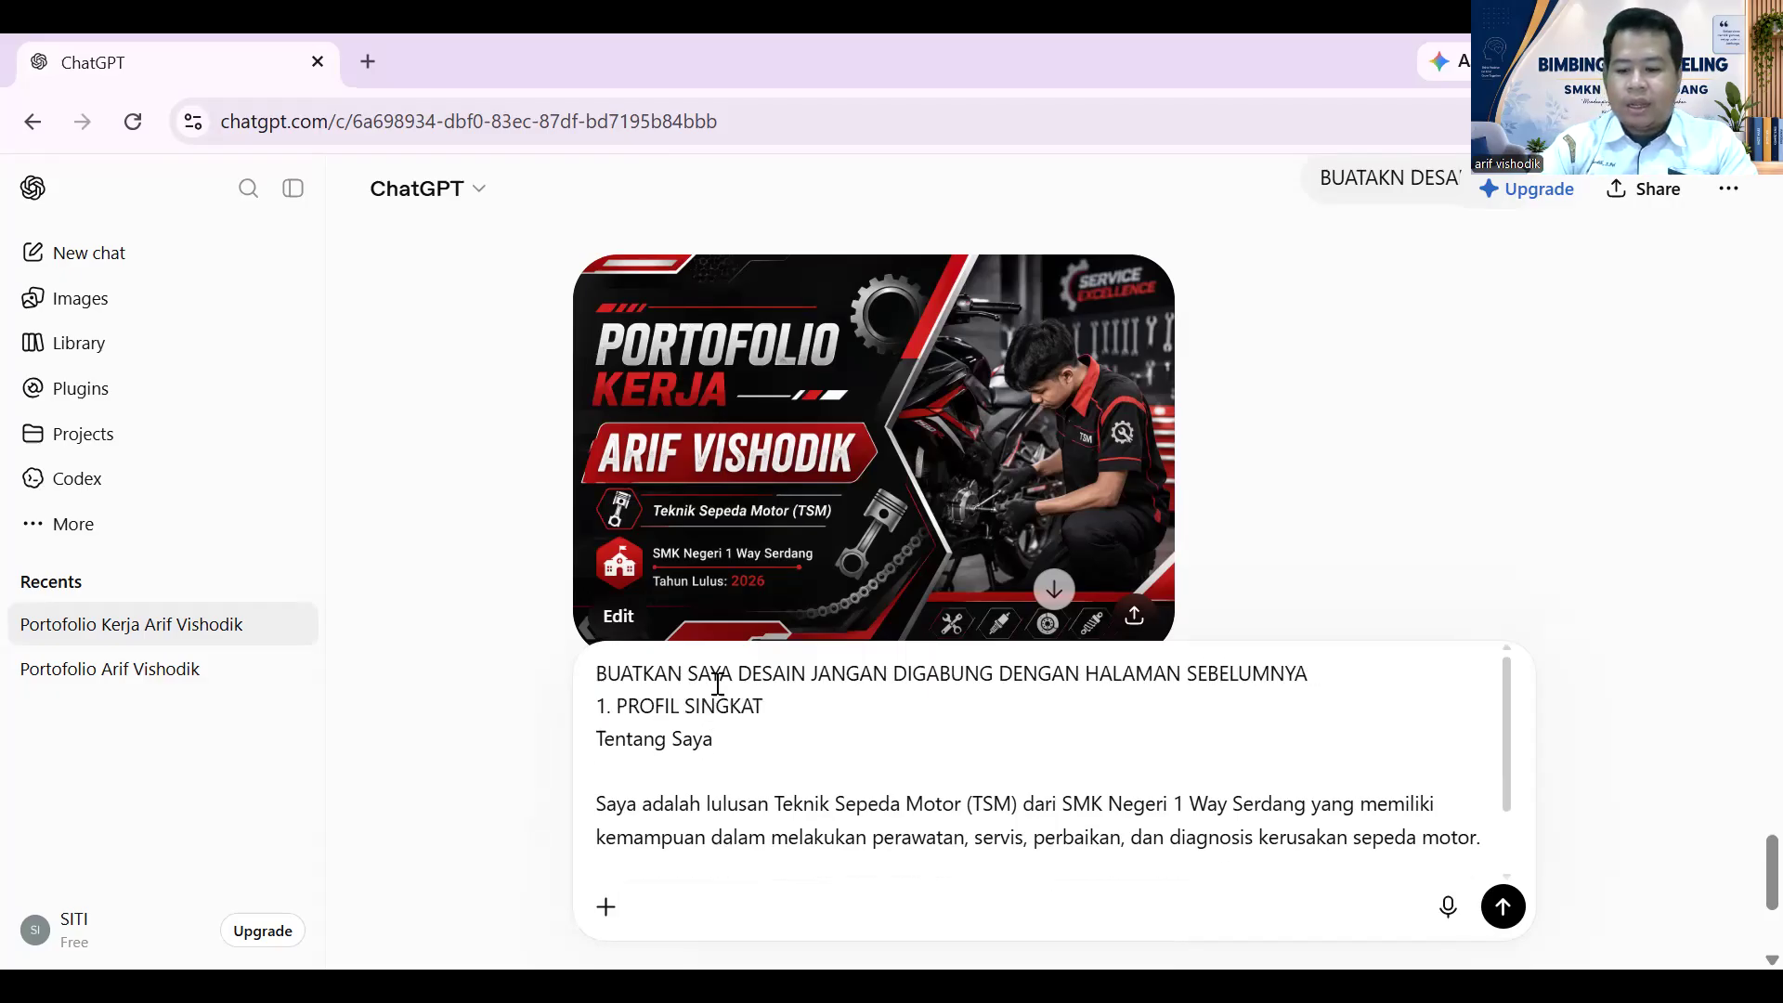
key("Return")
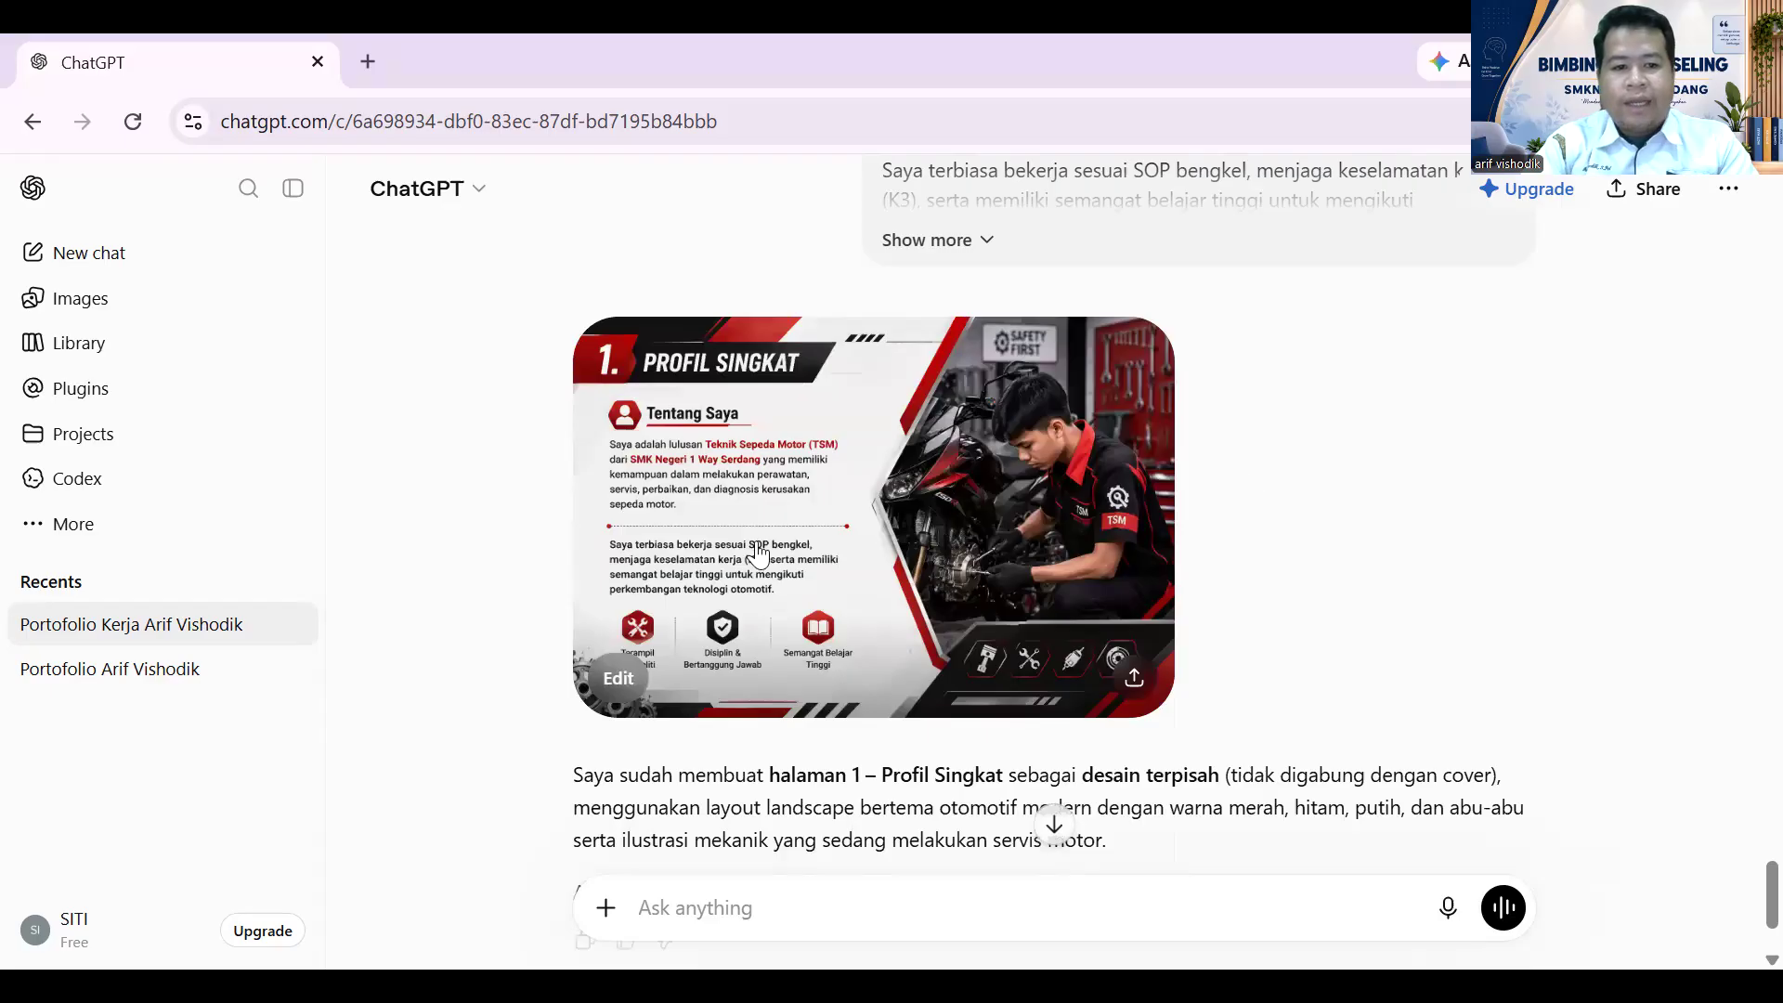
- Open the new Profil Singkat slide full-size and flip between it and the cover before closing
left_click(942, 464)
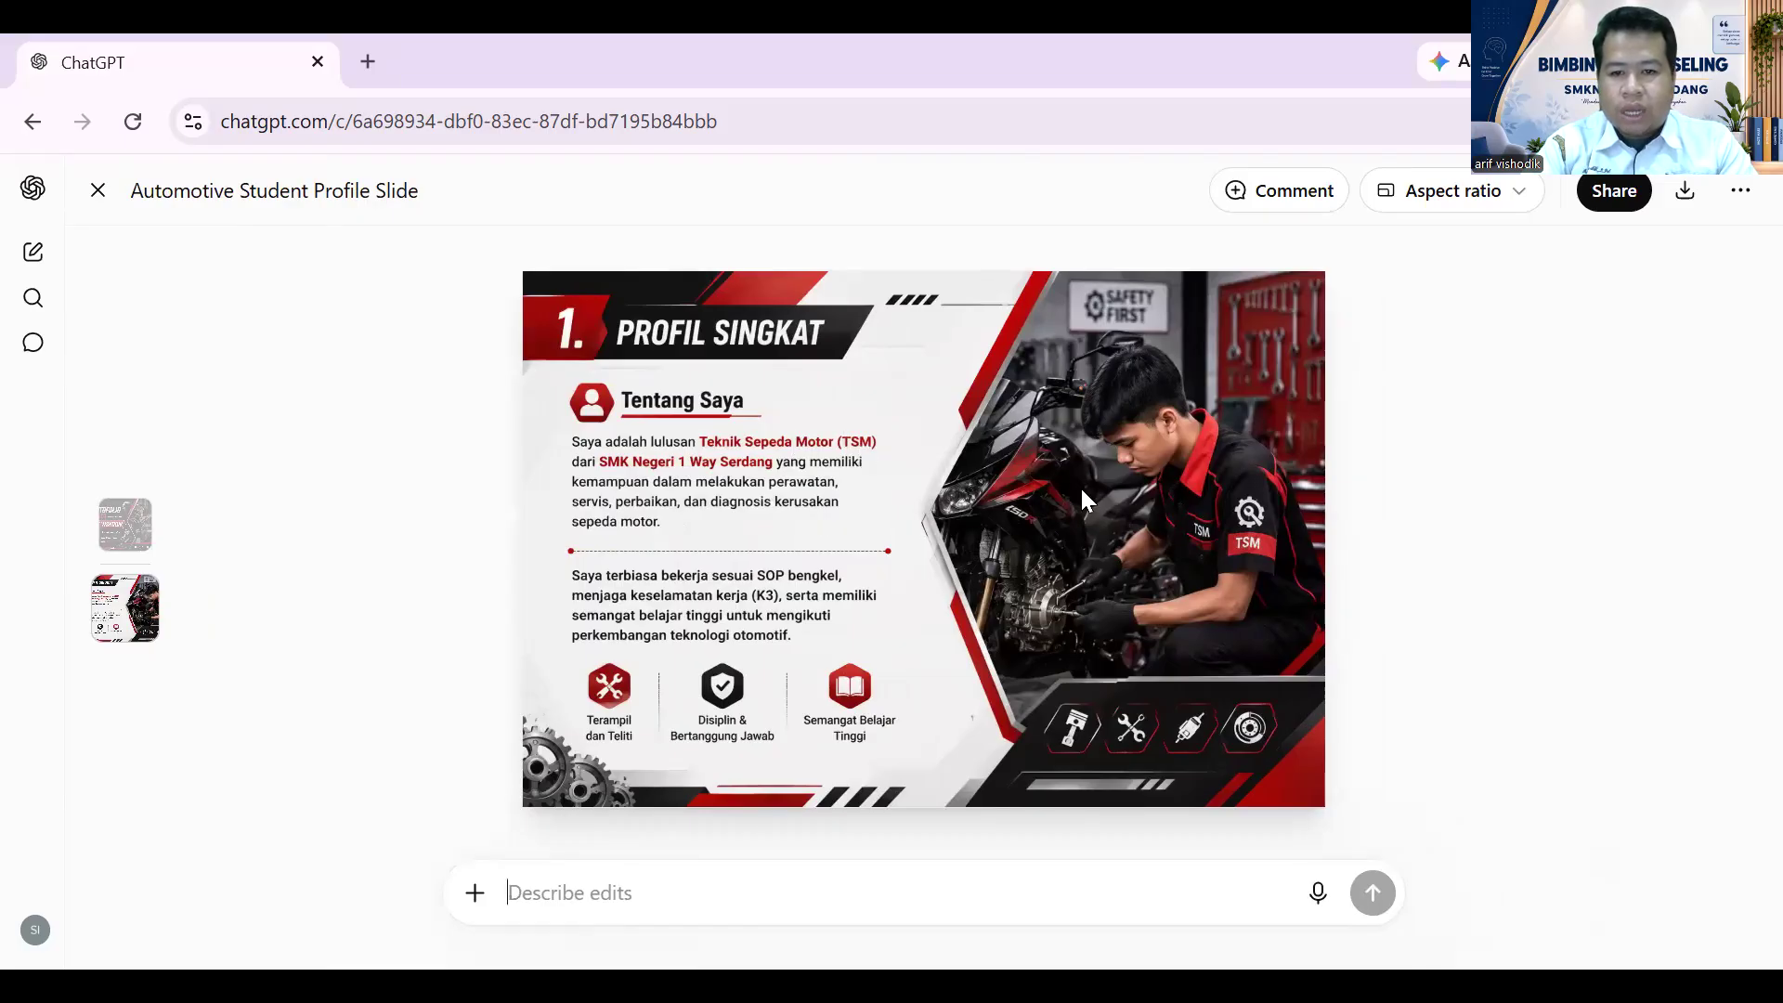
scroll(1187, 431, "up", 1)
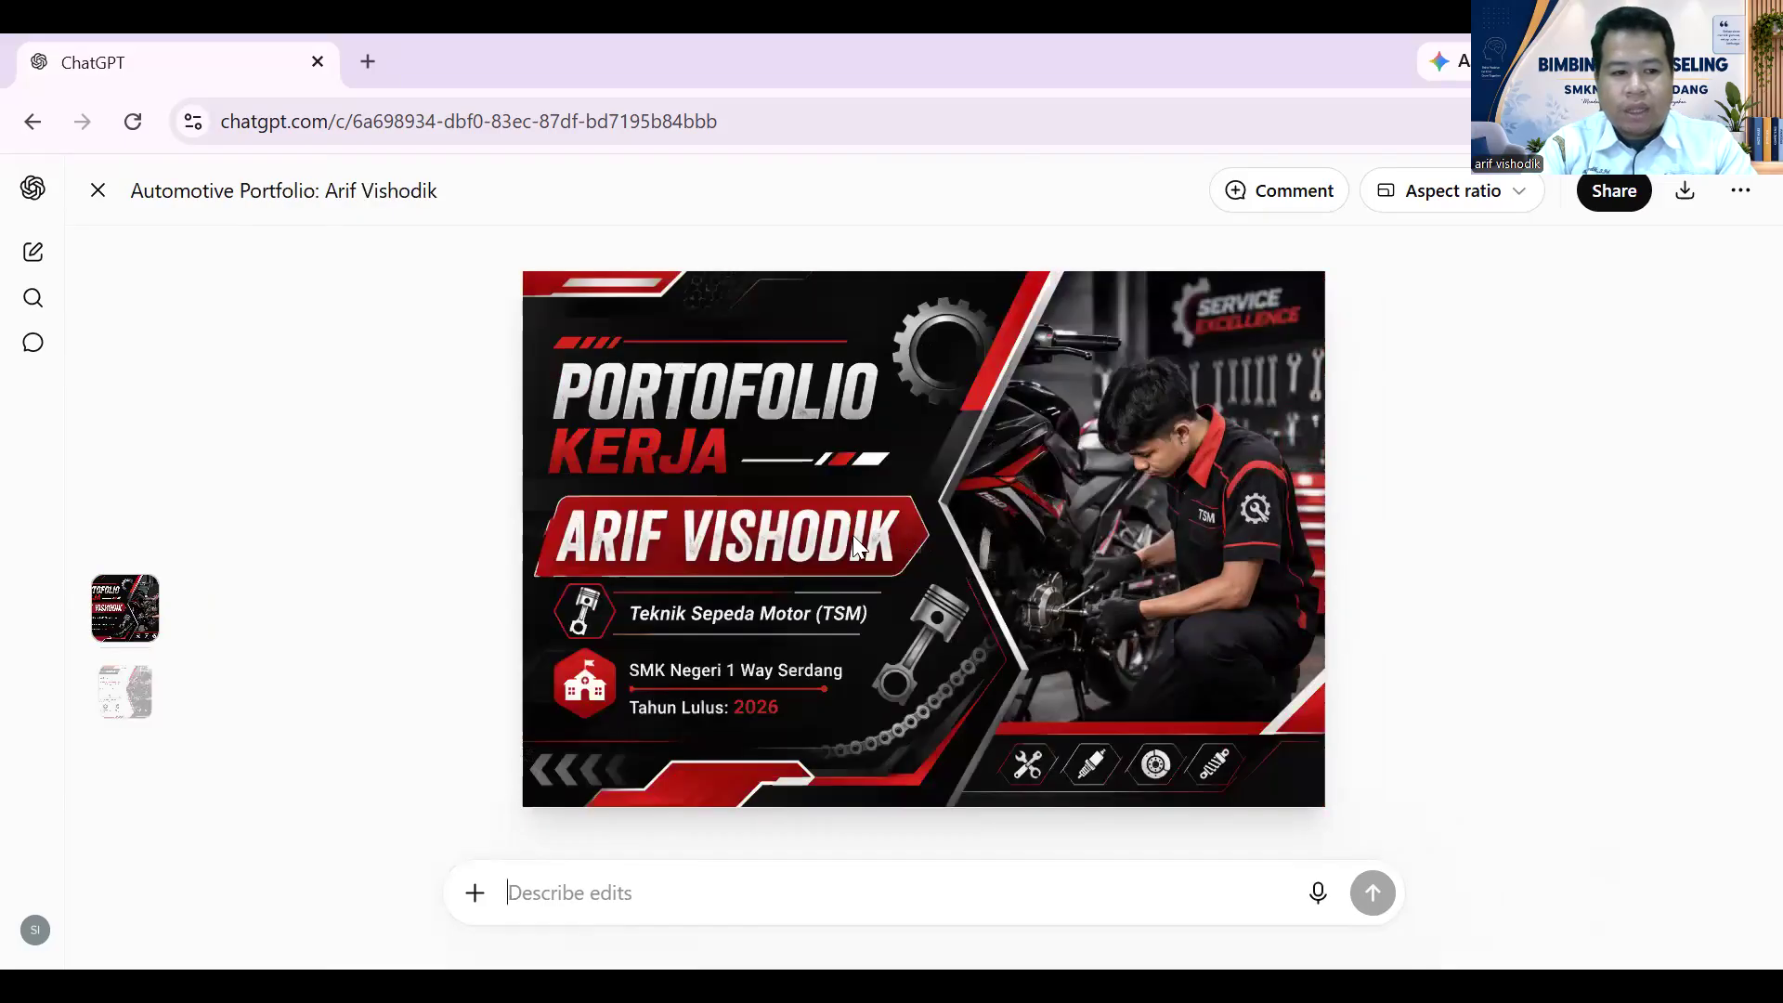
scroll(1116, 570, "down", 1)
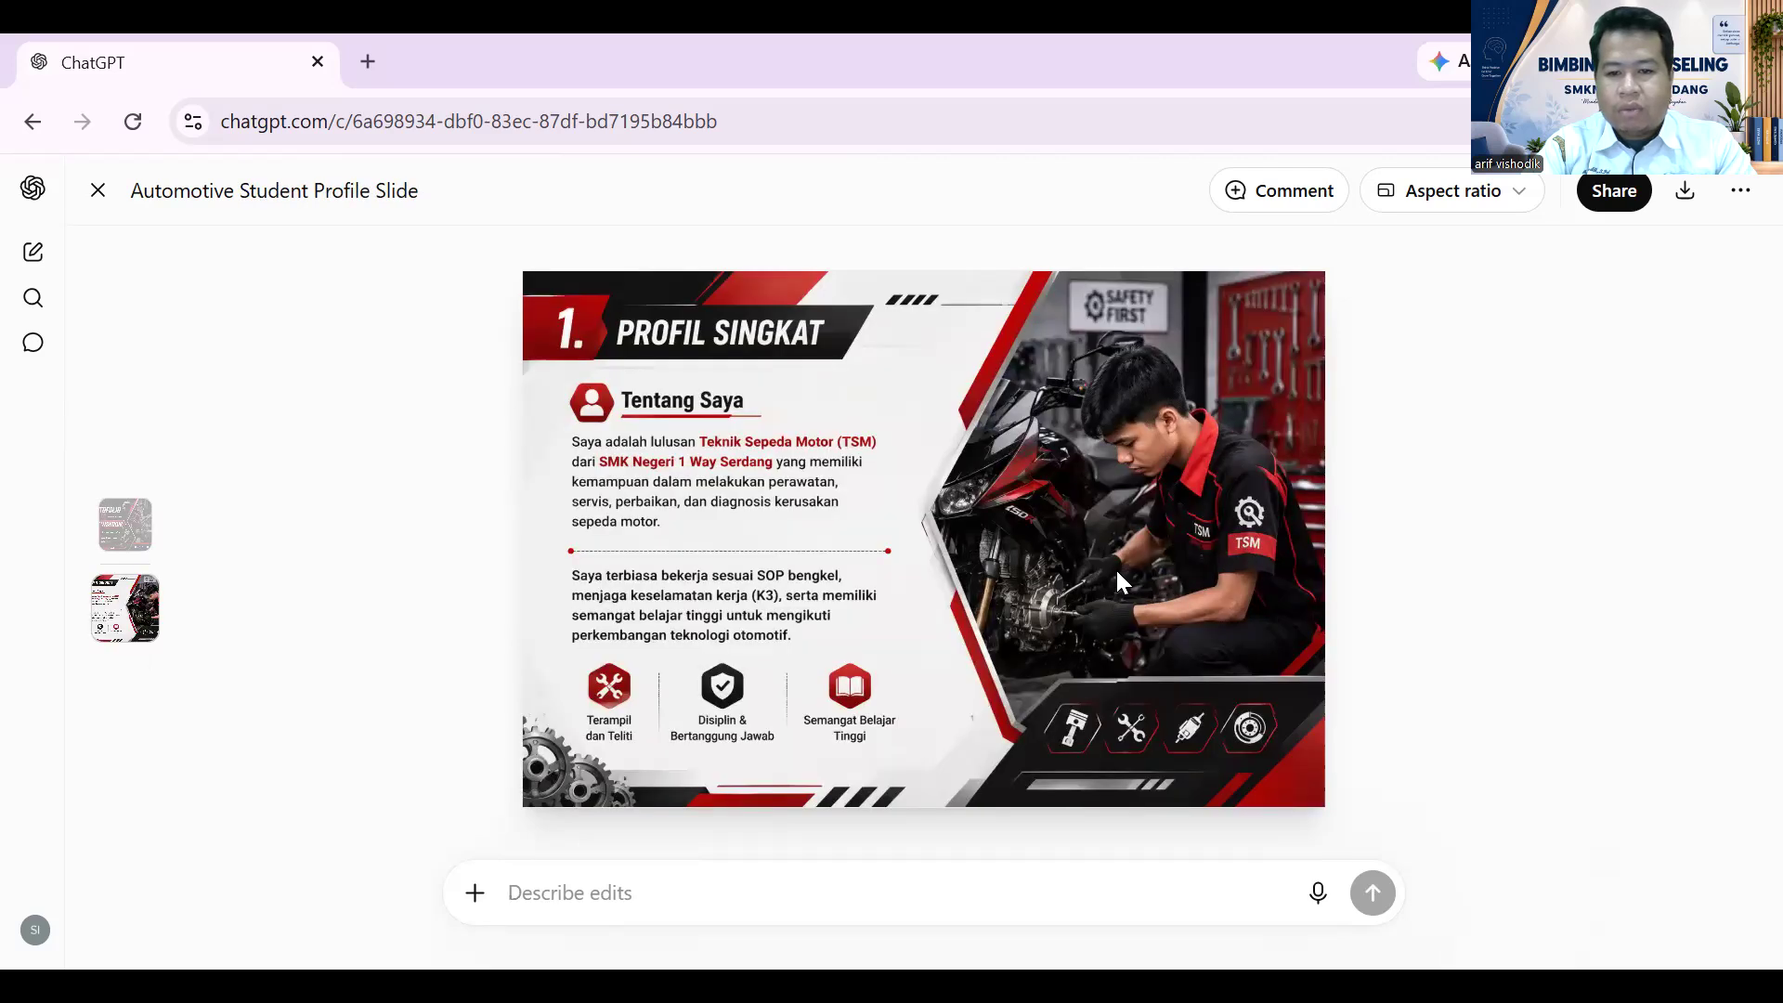
scroll(1116, 571, "up", 1)
scroll(1116, 570, "down", 1)
scroll(1116, 571, "up", 1)
scroll(1116, 570, "down", 1)
scroll(1117, 569, "up", 1)
scroll(1116, 570, "down", 1)
scroll(1117, 570, "up", 1)
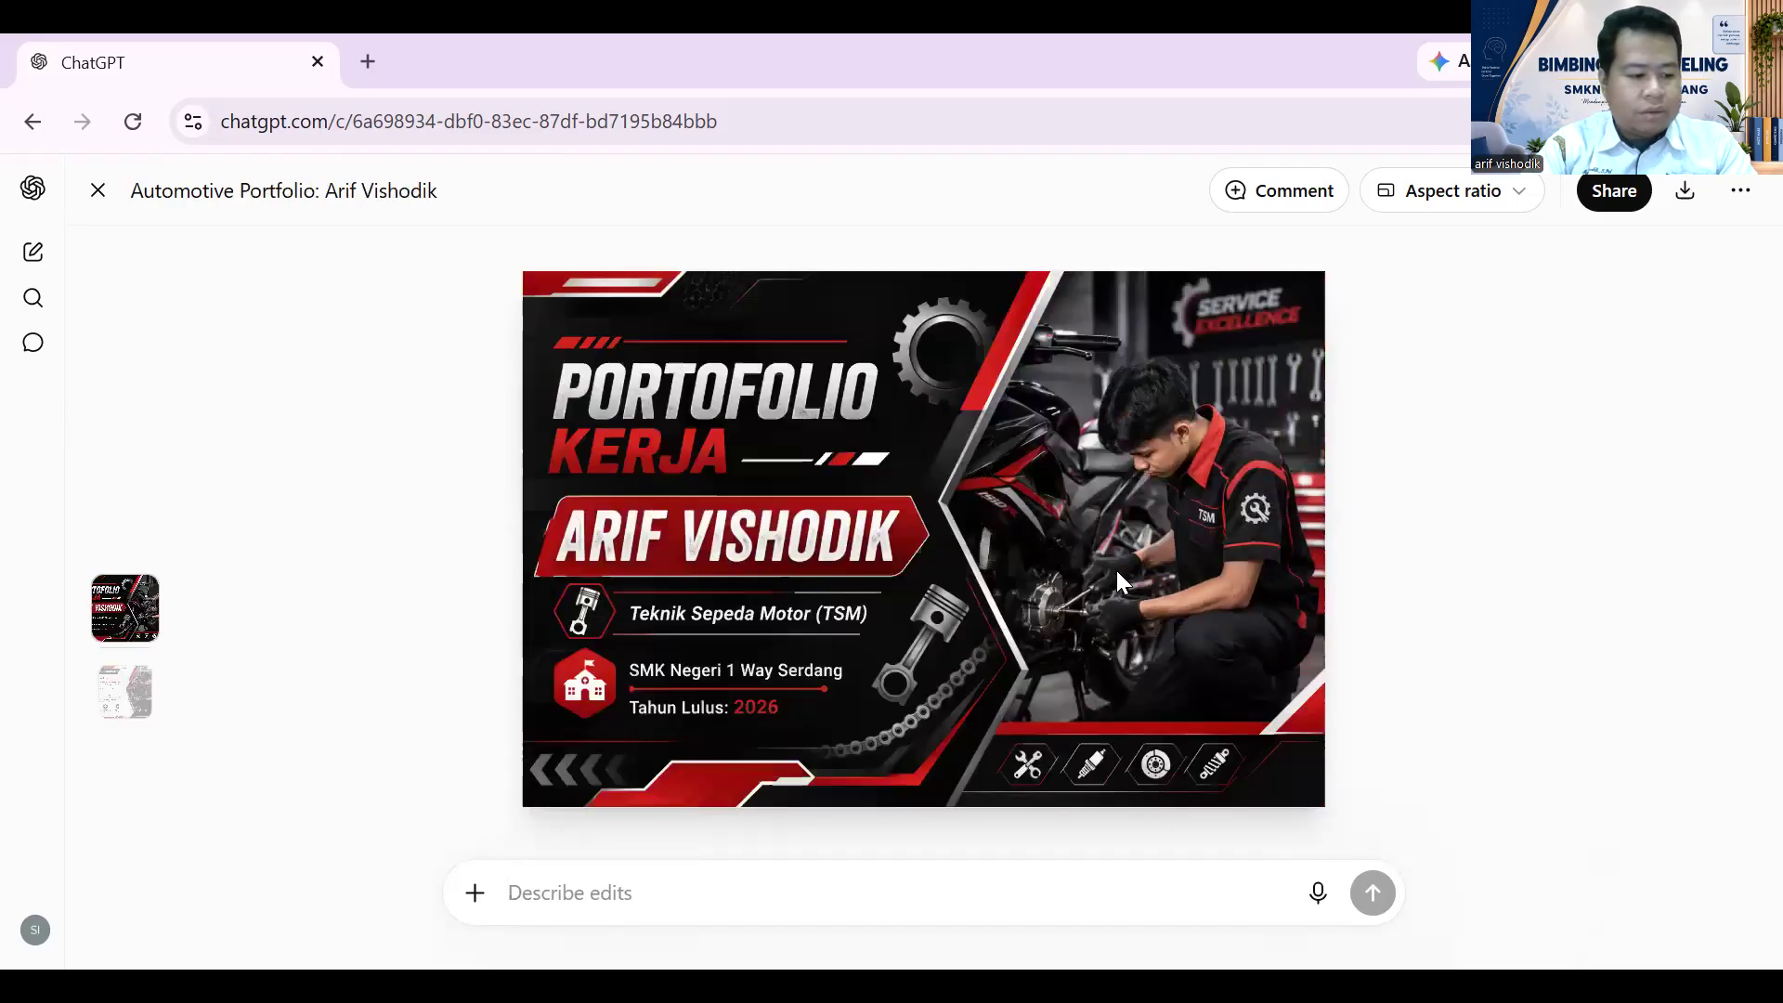
scroll(1116, 570, "down", 1)
scroll(1114, 565, "up", 1)
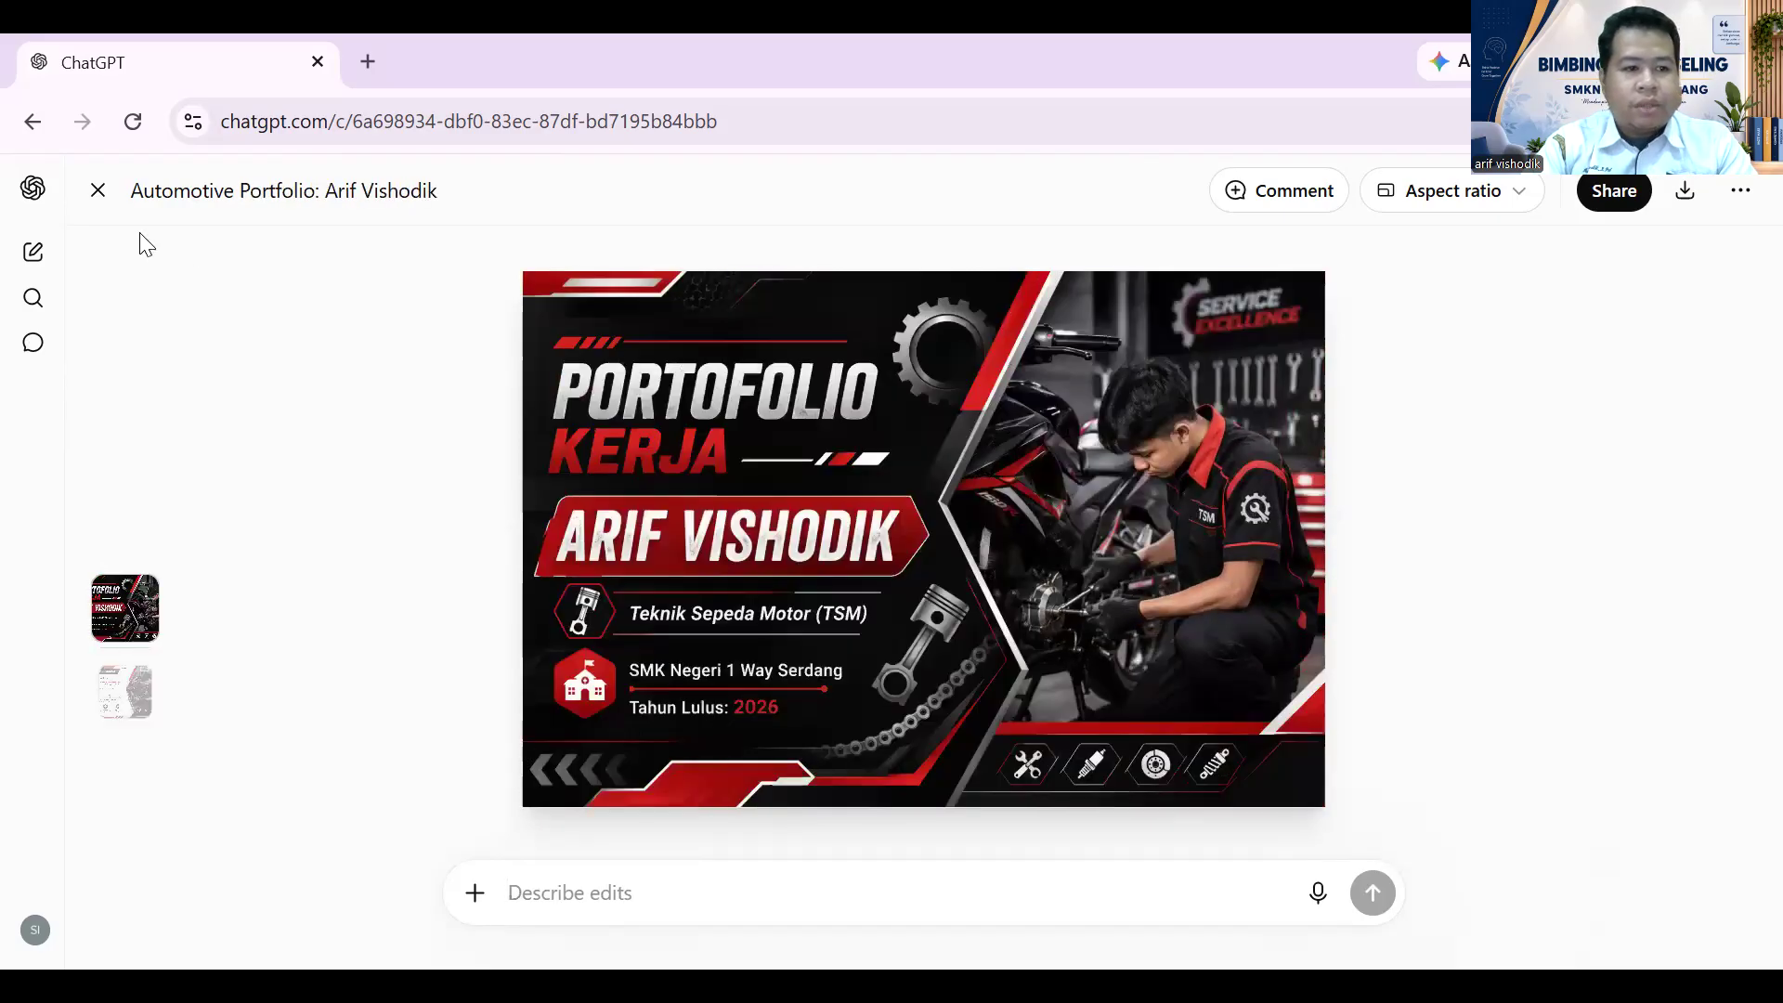
left_click(97, 193)
- Scroll up to the earlier answer's 2. KOMPETENSI Hard Skill list
scroll(1040, 542, "up", 10)
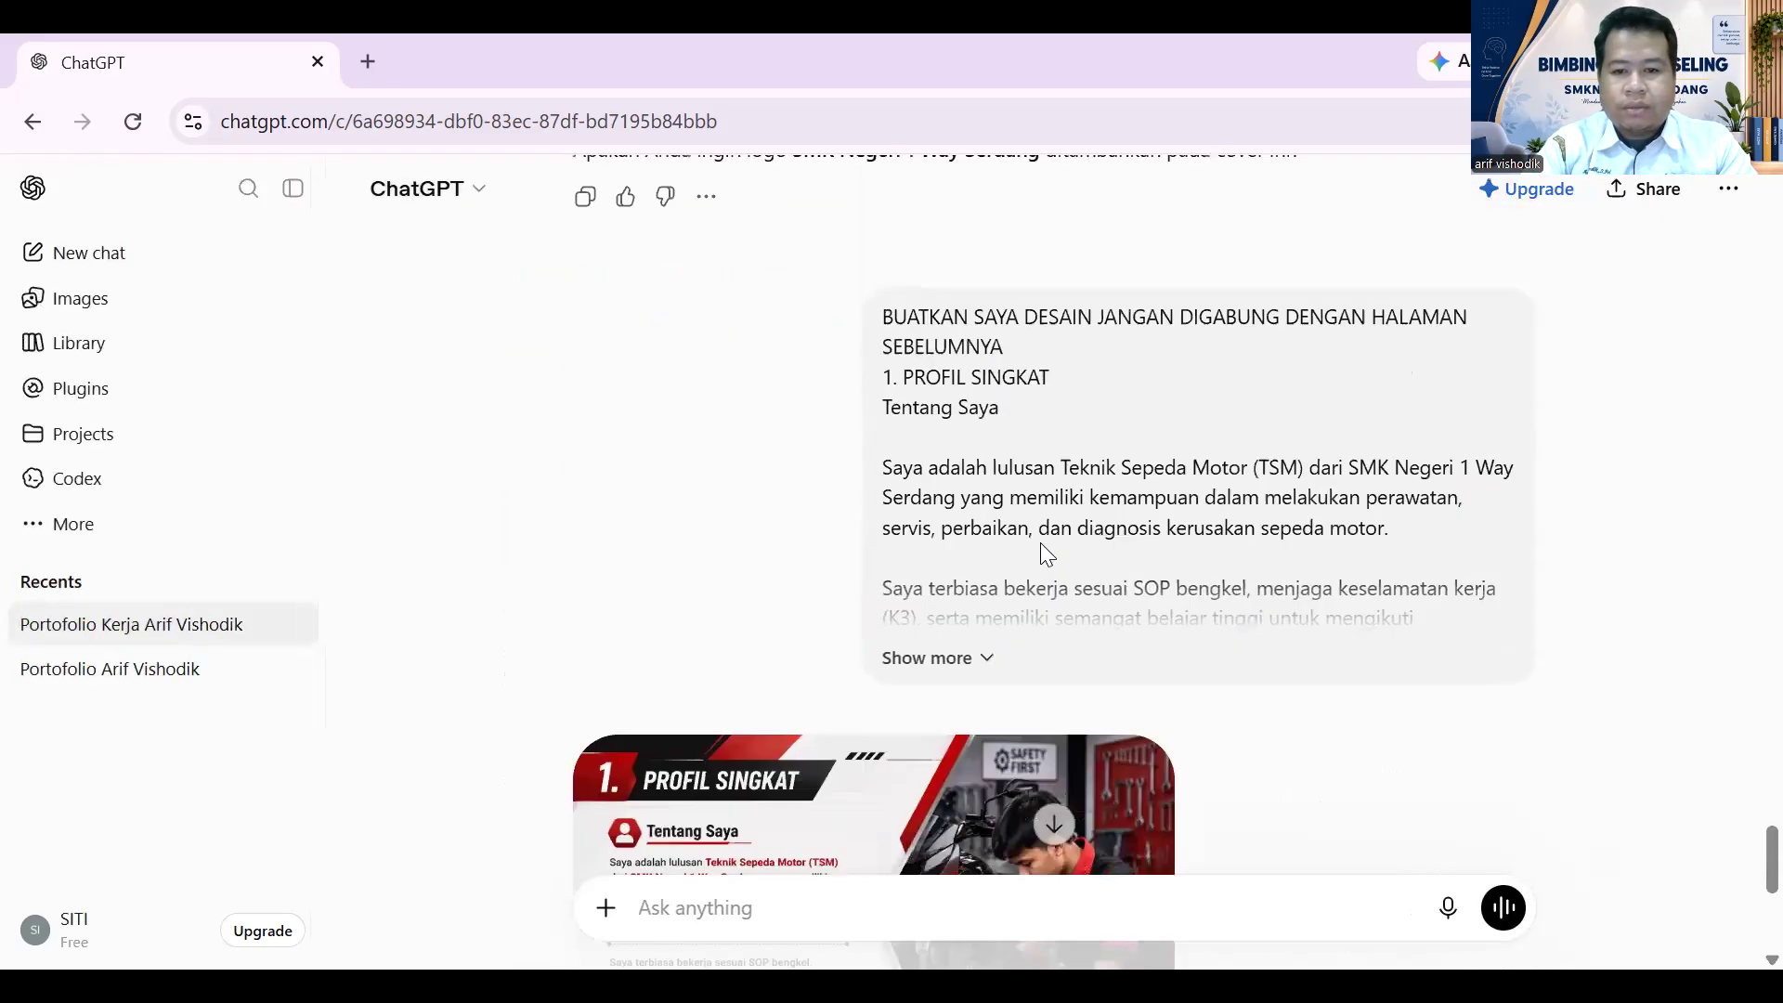
scroll(1047, 552, "up", 5)
scroll(1045, 548, "down", 10)
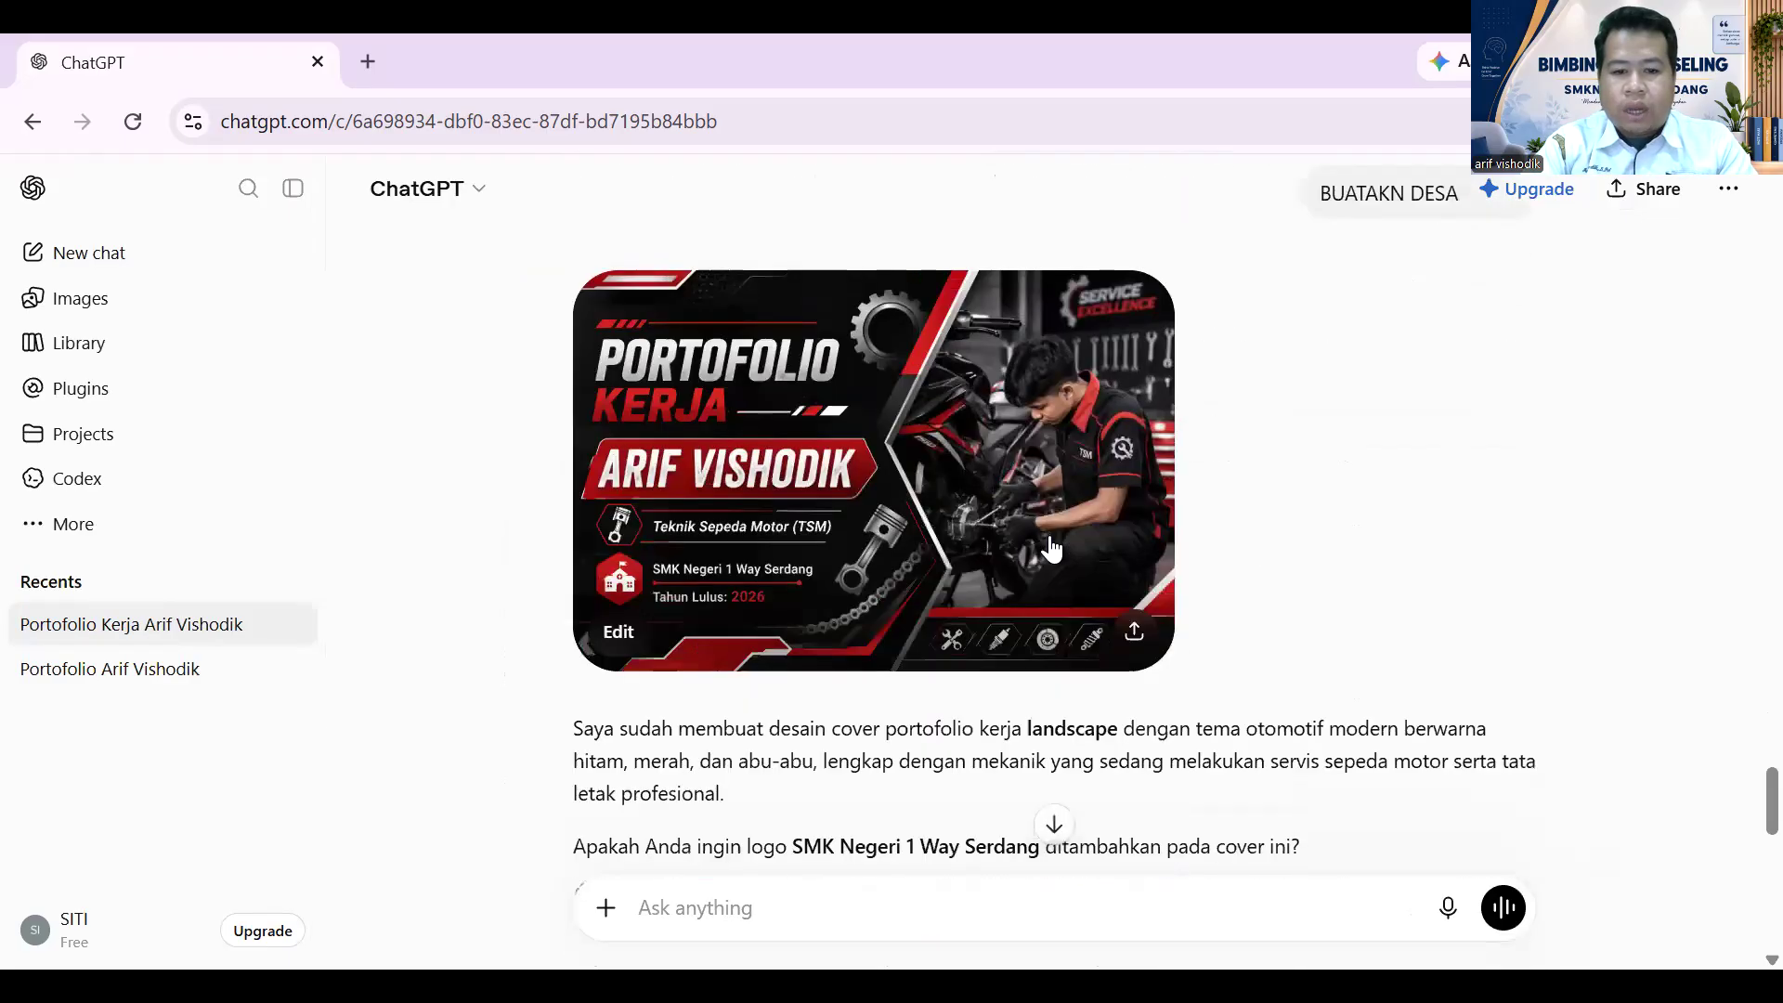
scroll(1047, 517, "up", 5)
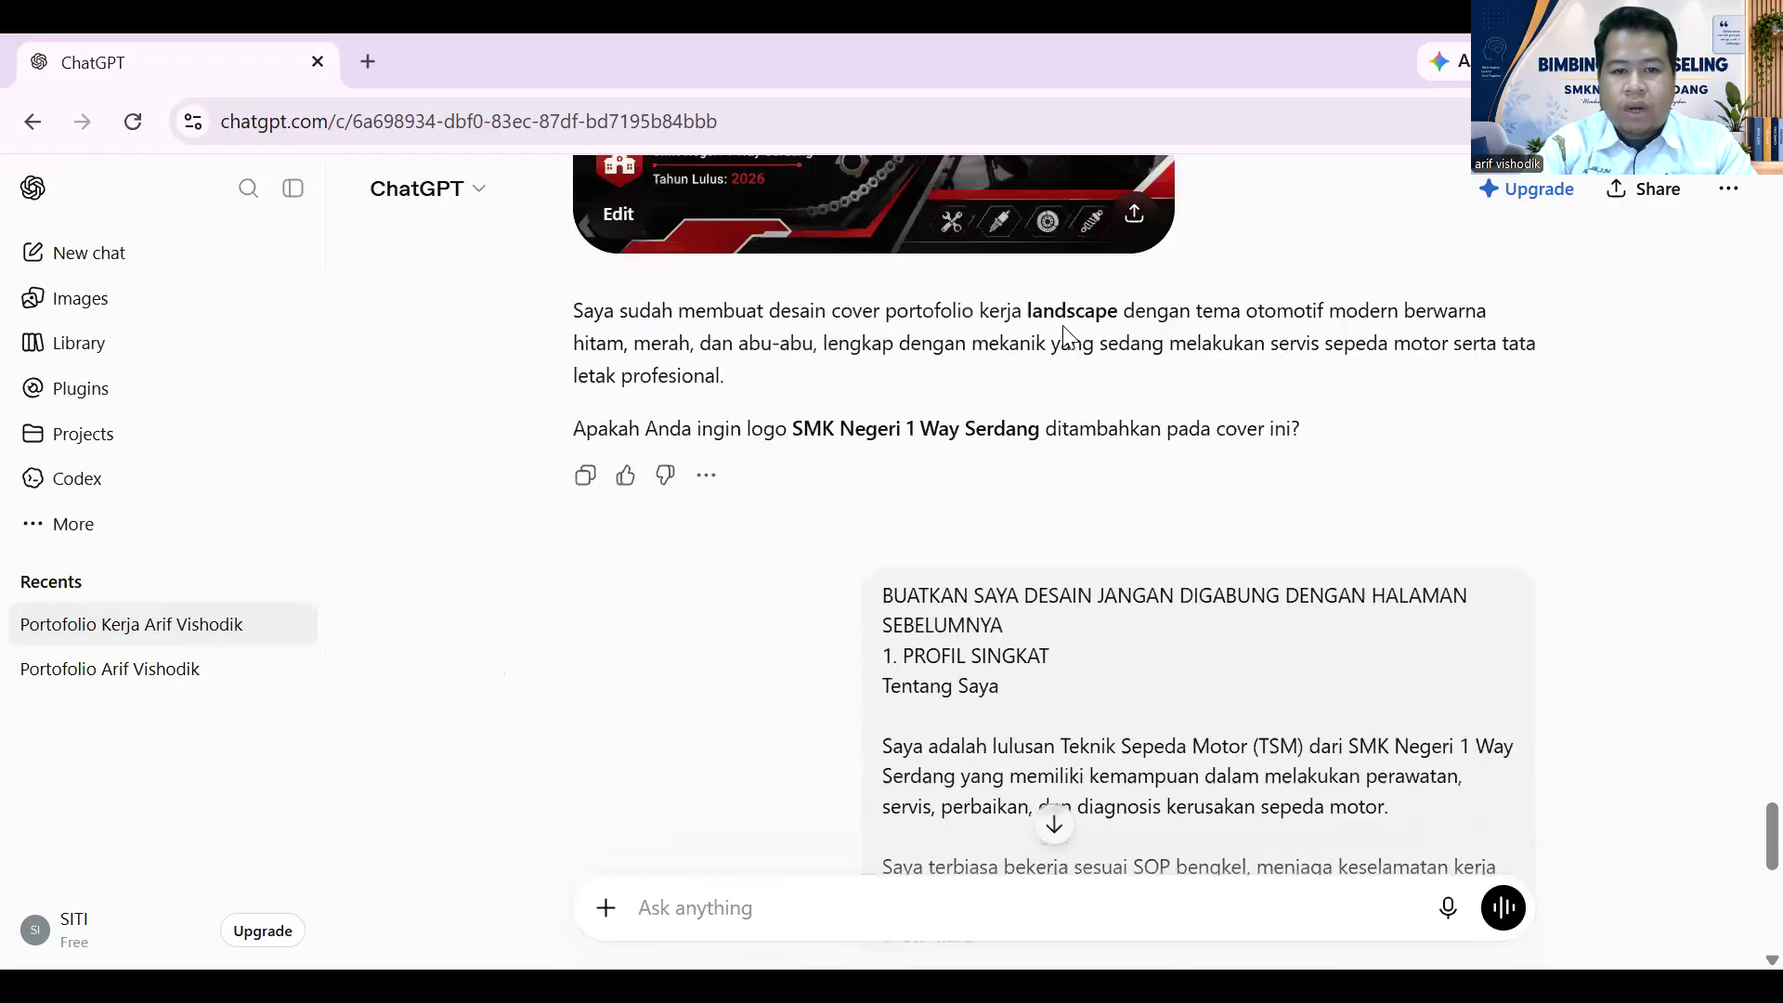
scroll(998, 769, "down", 3)
scroll(1000, 763, "up", 15)
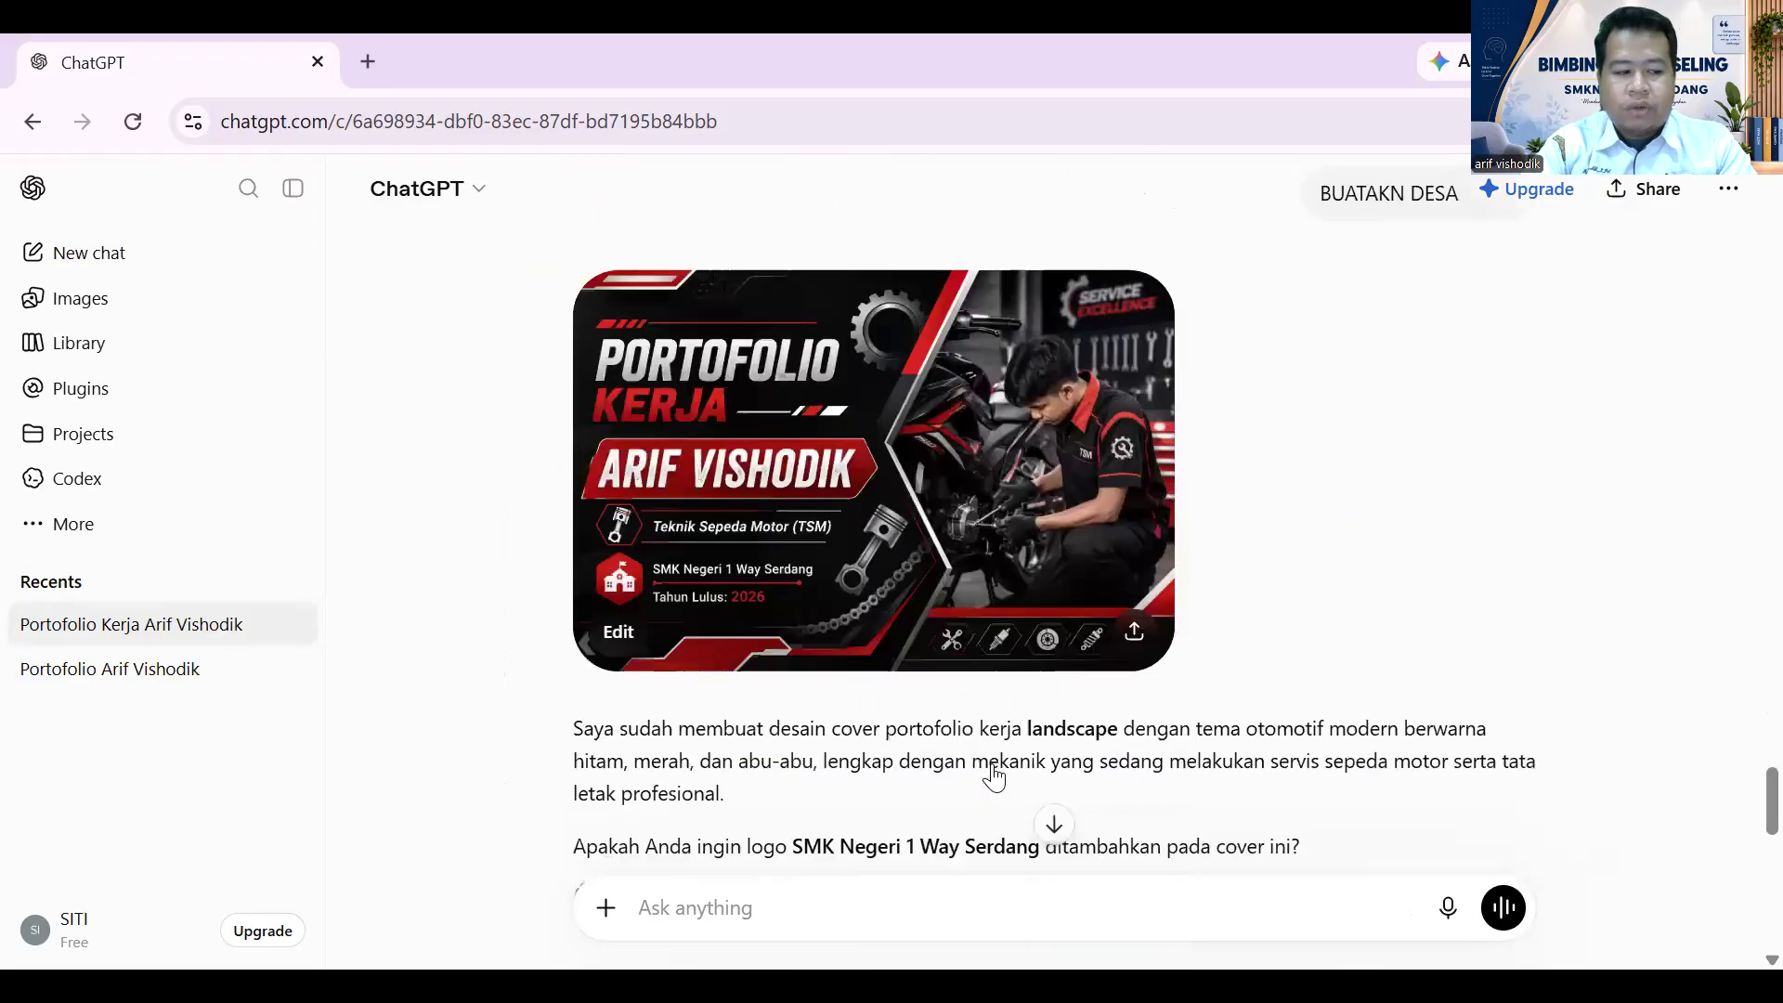
scroll(1001, 763, "up", 20)
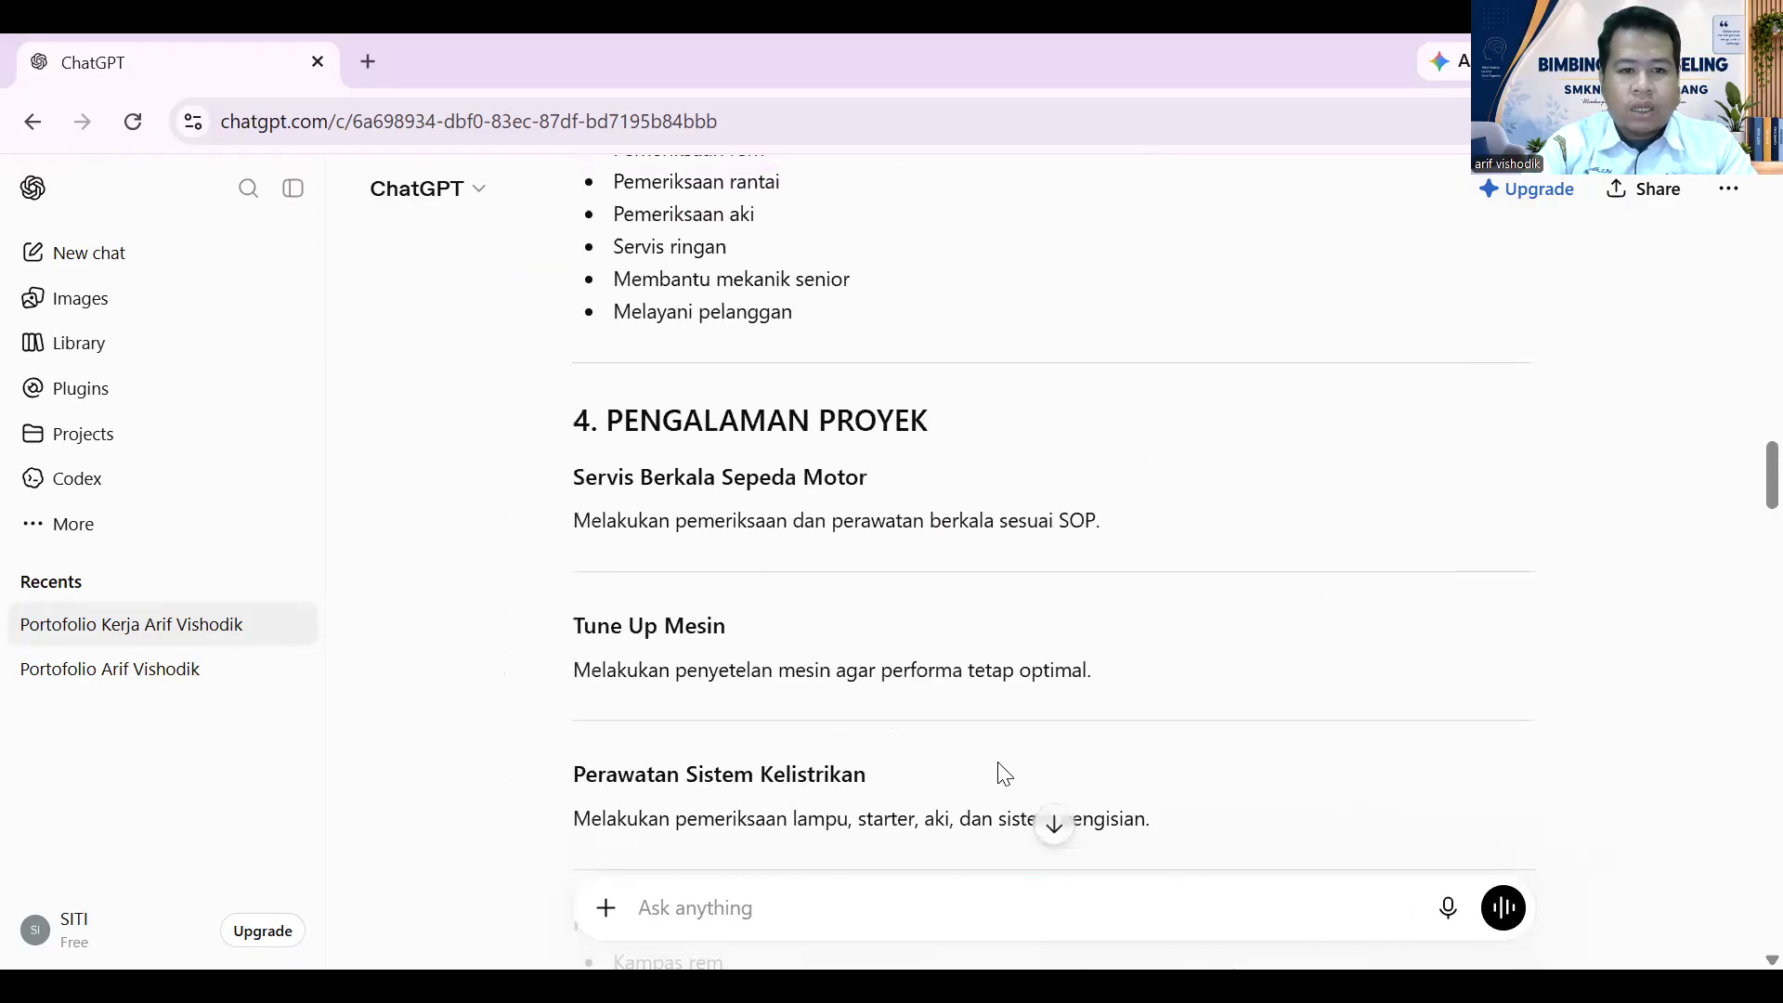
scroll(1004, 774, "up", 10)
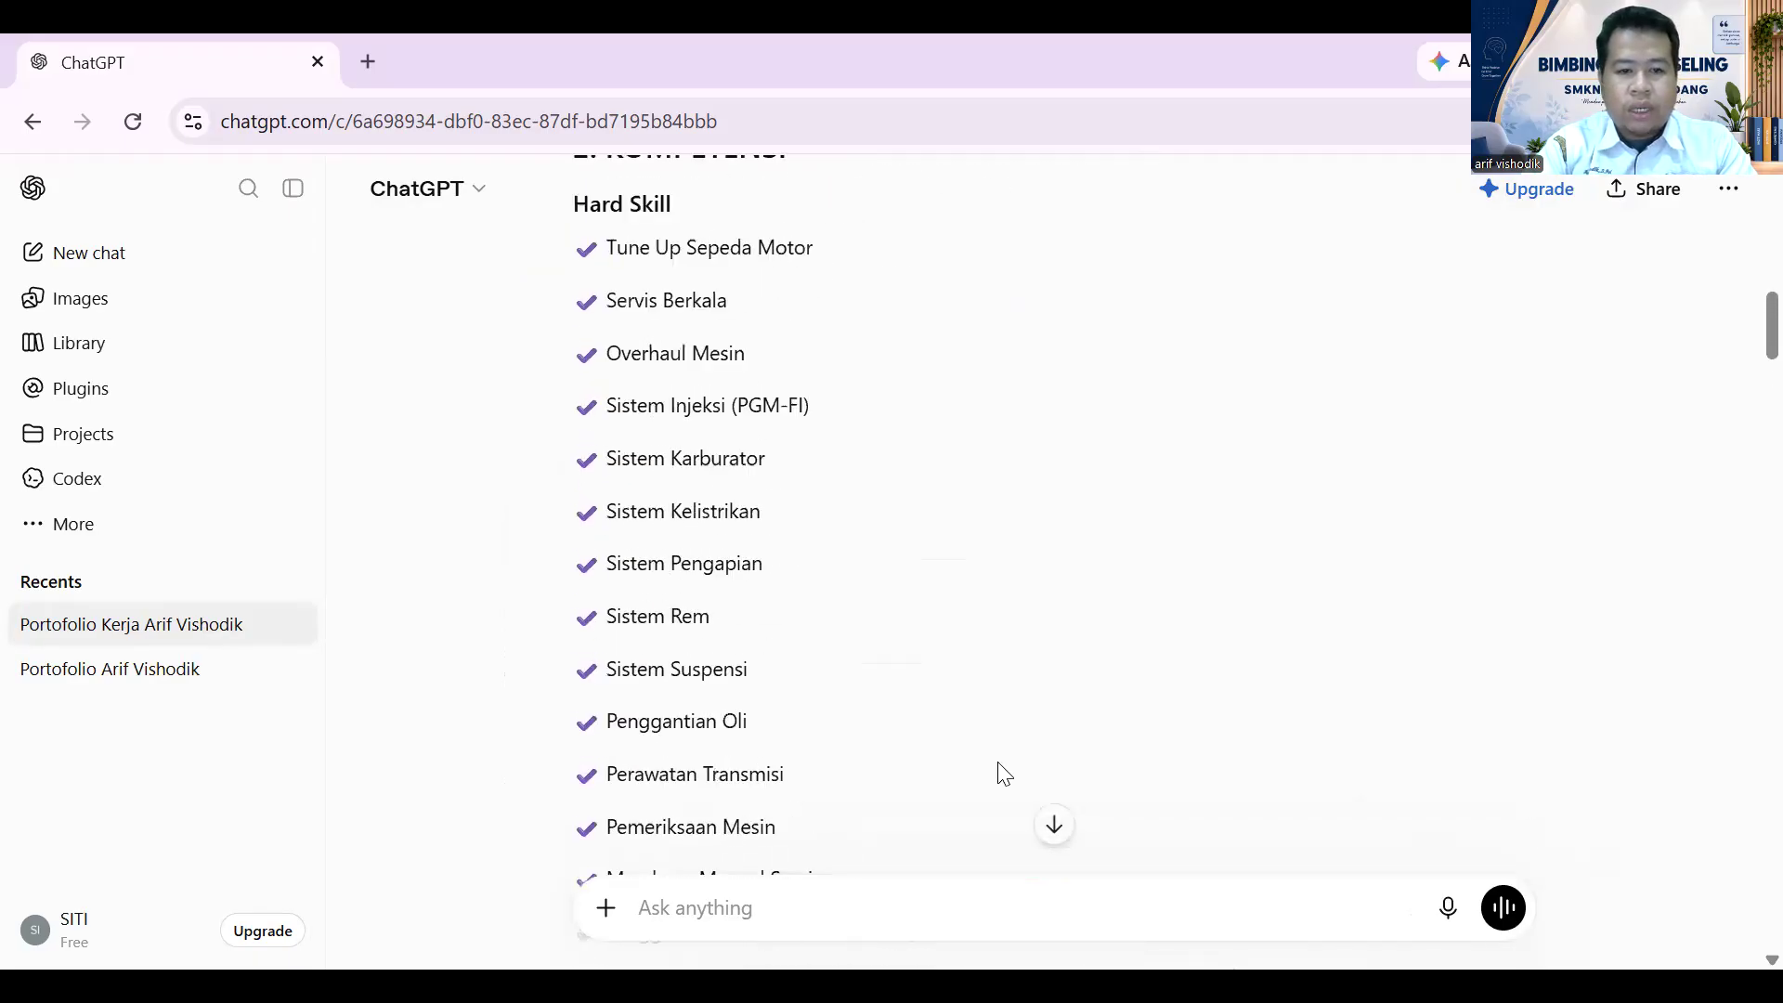
- Copy the 2. KOMPETENSI section down to K3 and paste it into a new message
left_click_drag(571, 555, 768, 689)
scroll(773, 692, "down", 9)
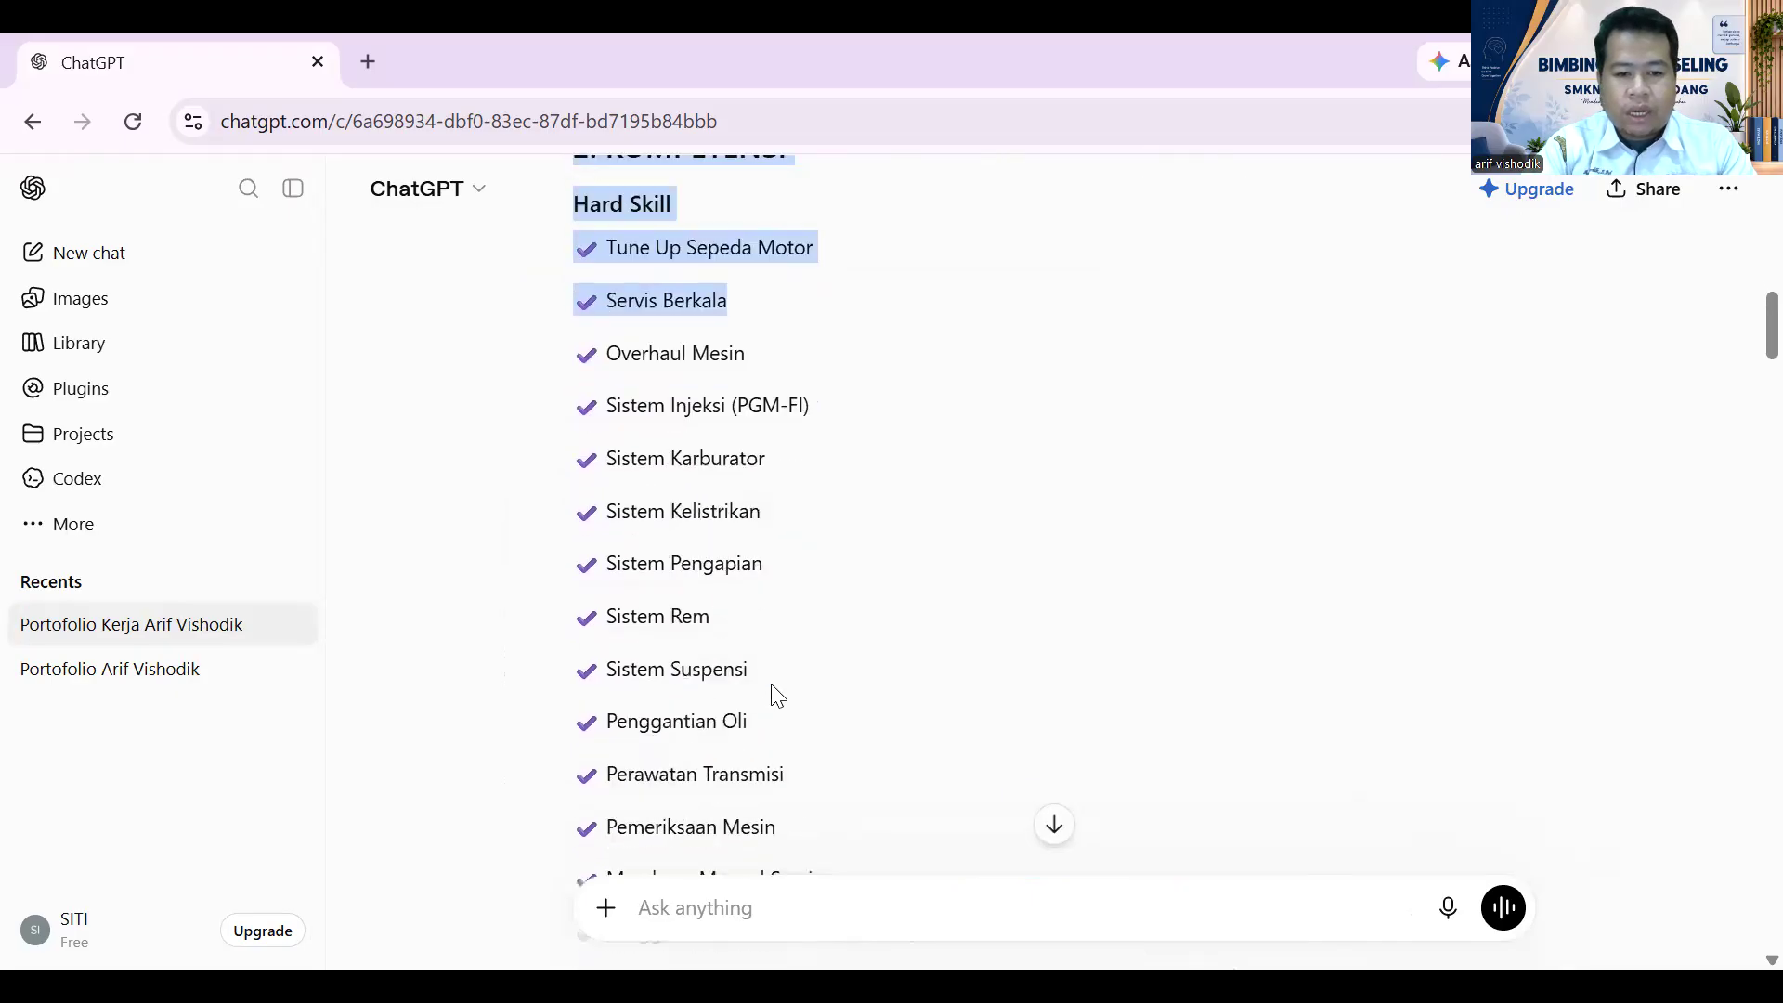
left_click_drag(825, 573, 682, 75)
left_click_drag(673, 396, 558, 774)
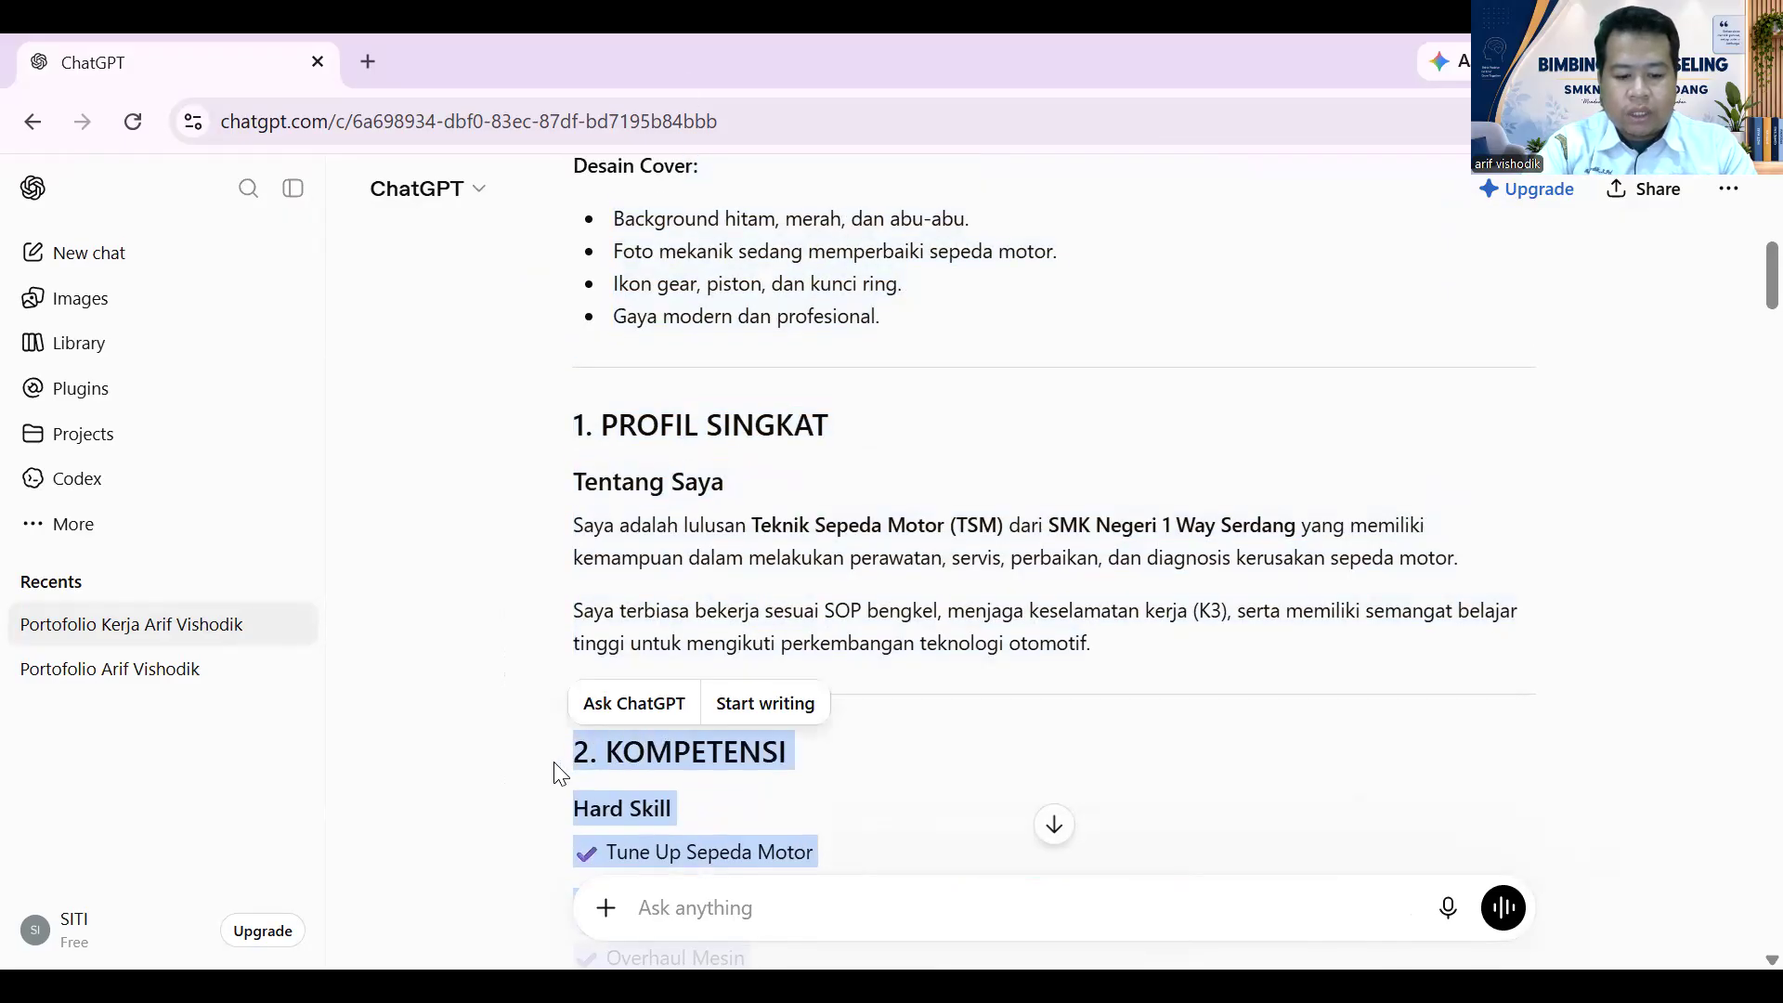
key("ctrl+c")
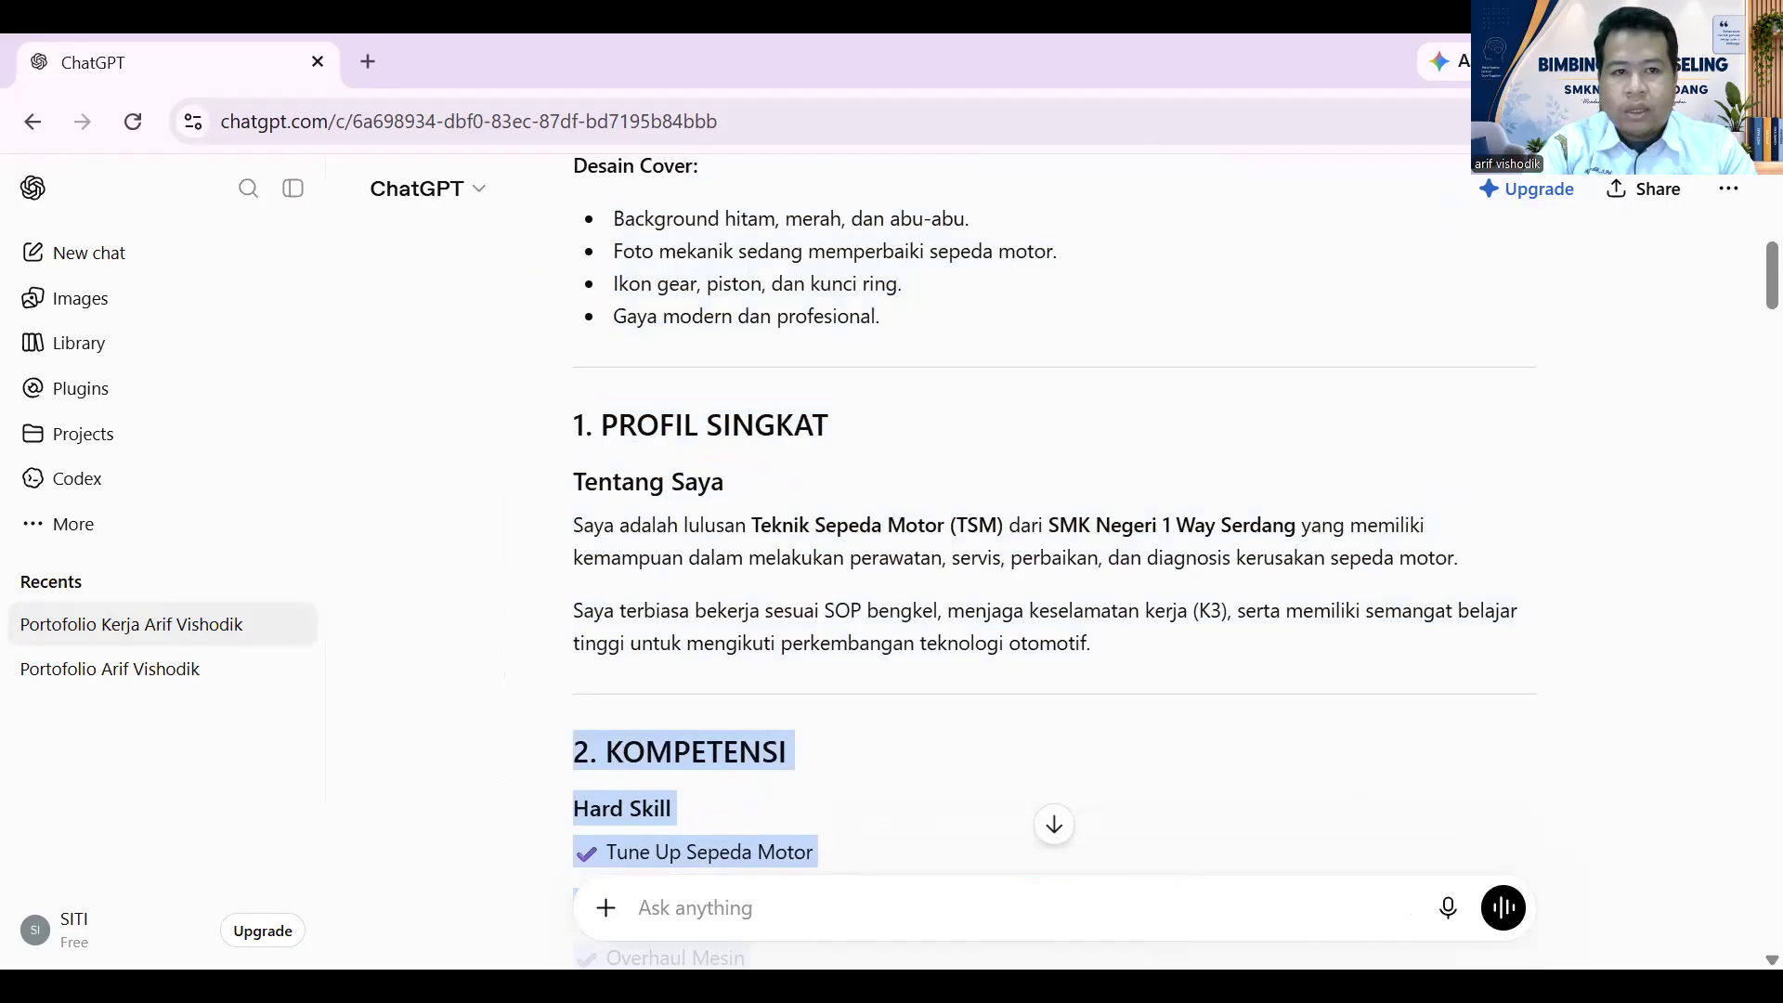
left_click(764, 908)
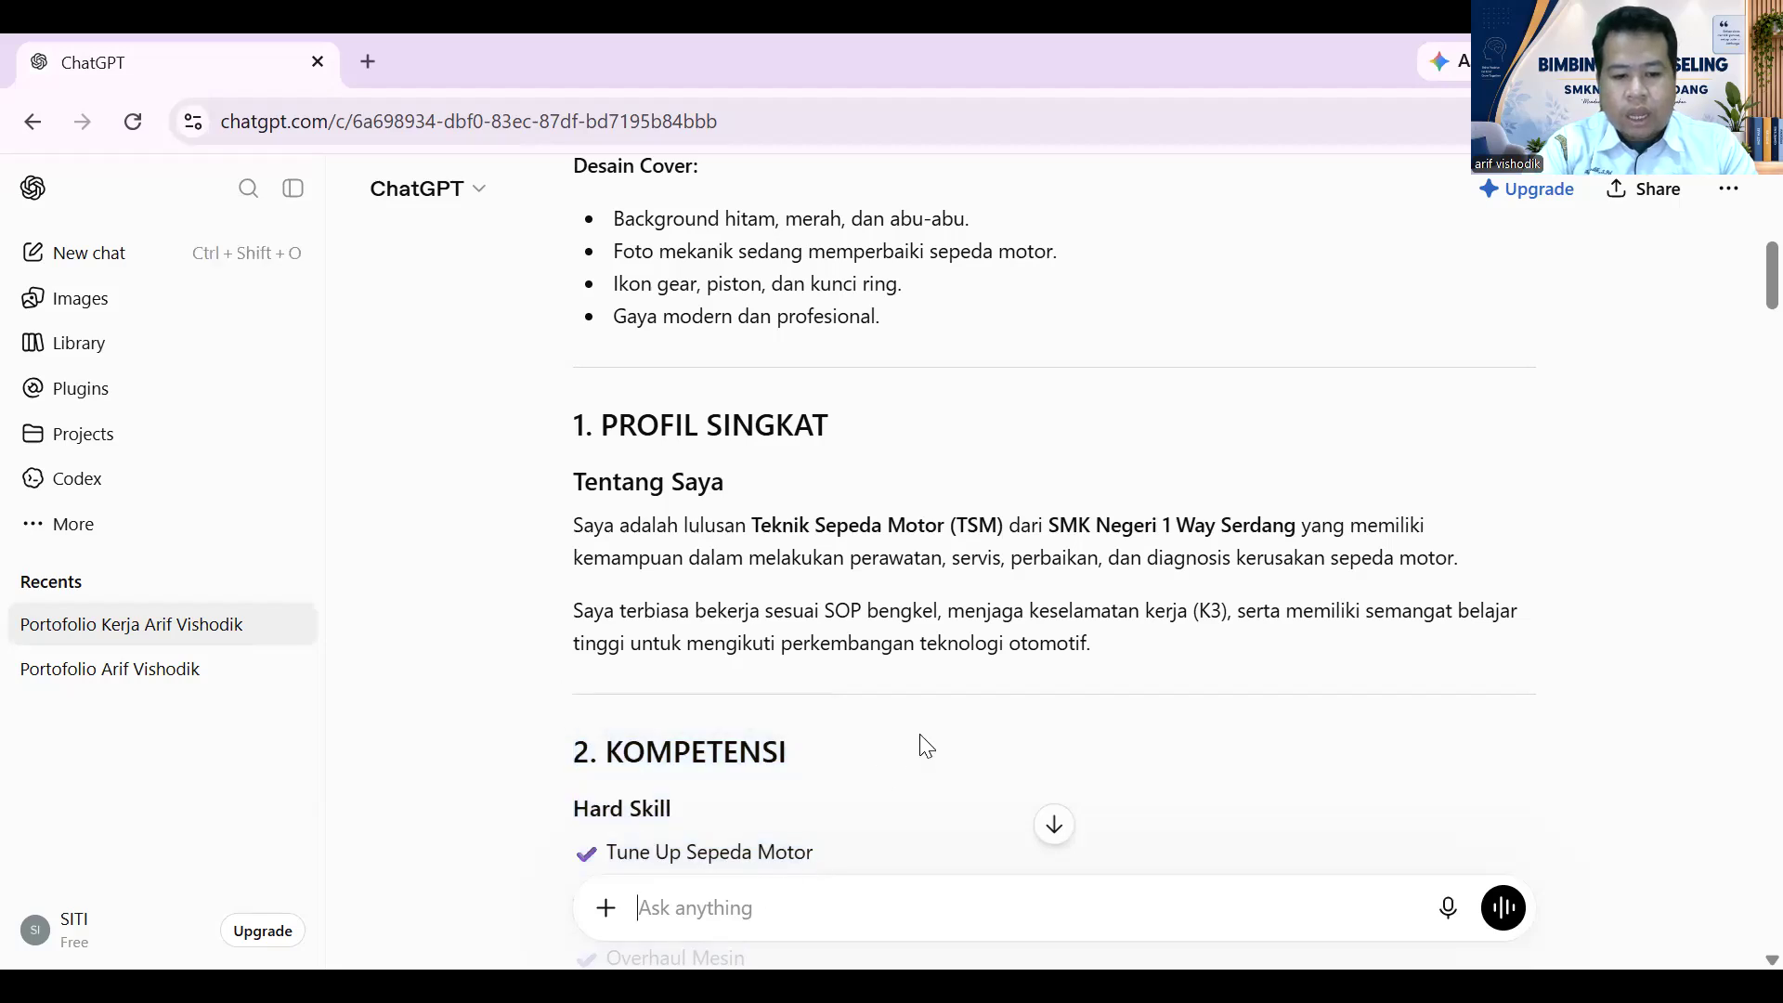
key("ctrl+v")
- Prefix it with the 'don't merge with the previous page' design instruction and send
scroll(1301, 721, "down", 8)
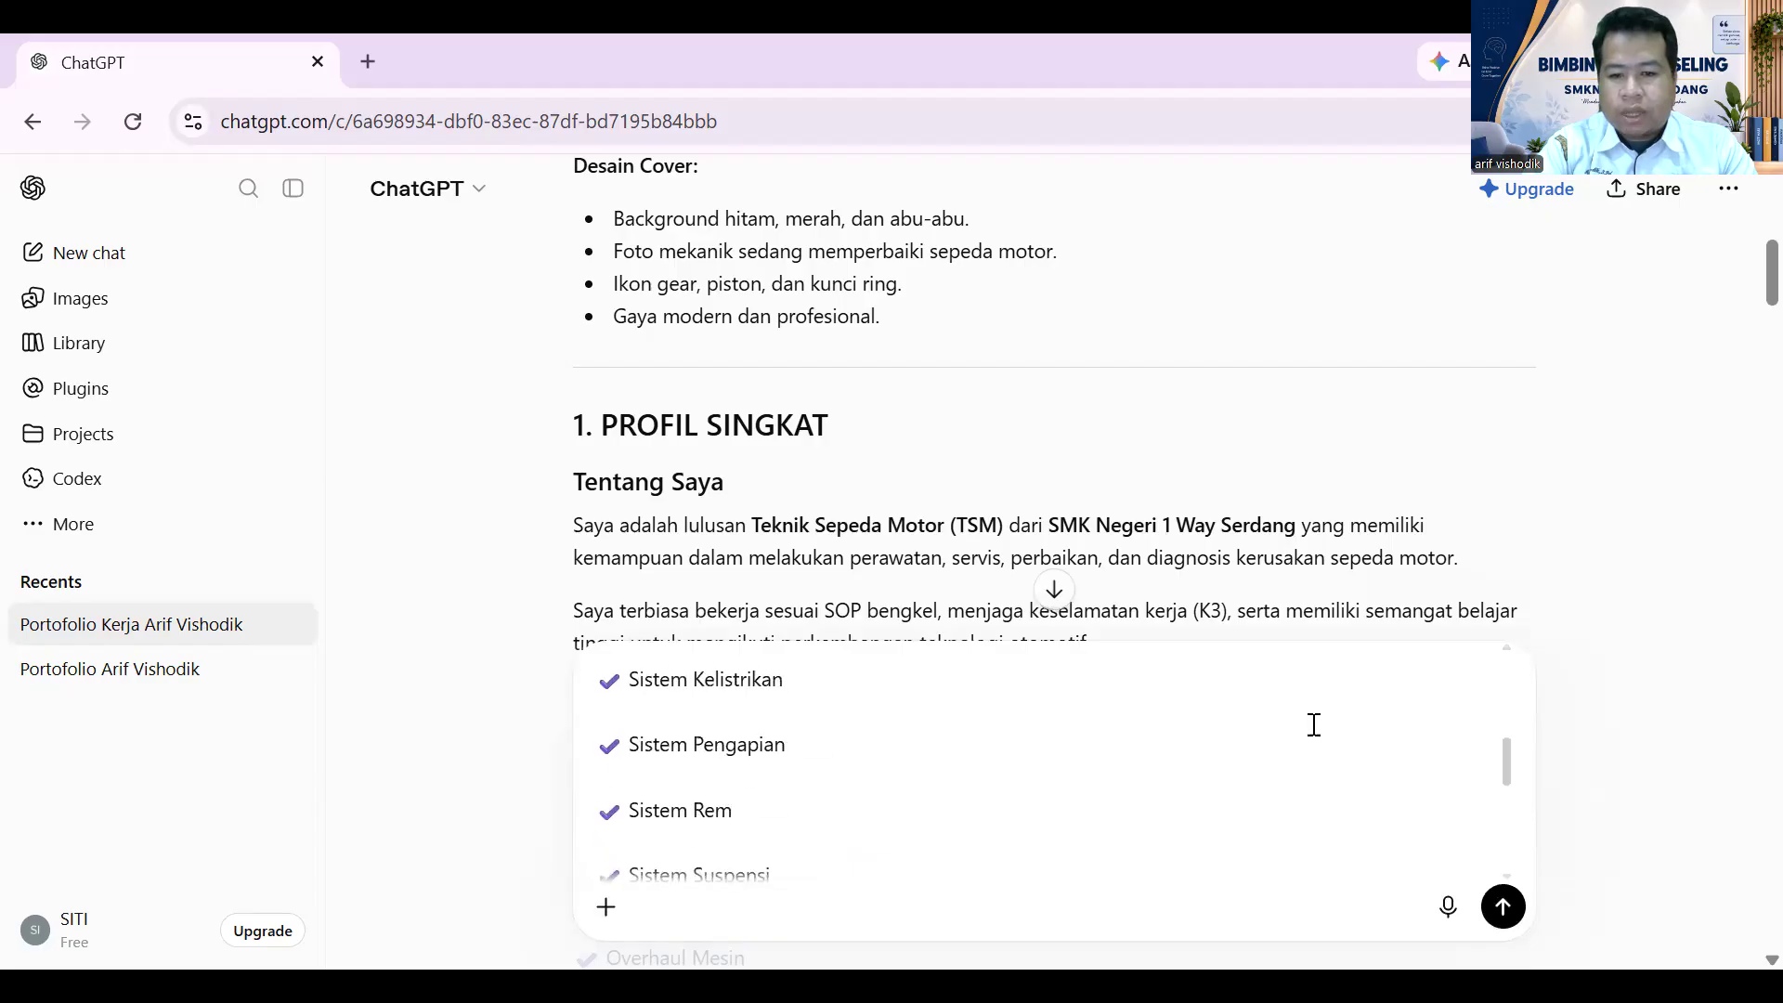
scroll(1324, 729, "up", 3)
scroll(1331, 724, "down", 6)
scroll(1240, 349, "down", 20)
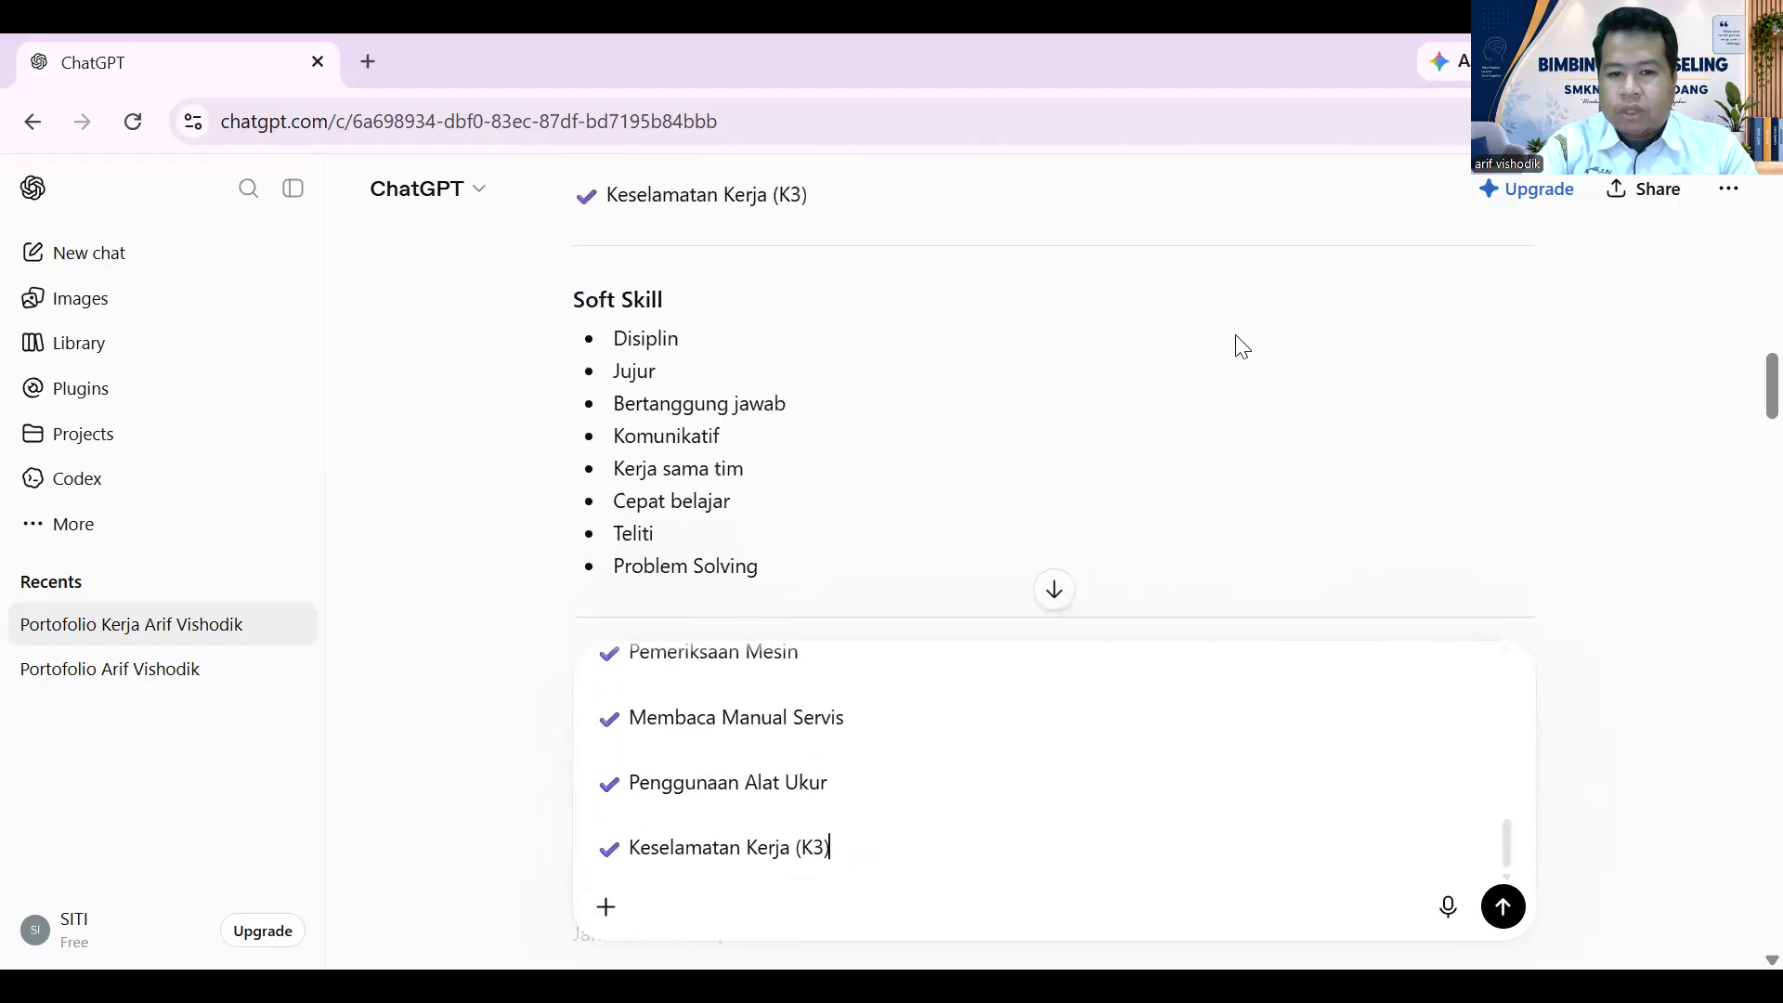
scroll(1248, 383, "down", 15)
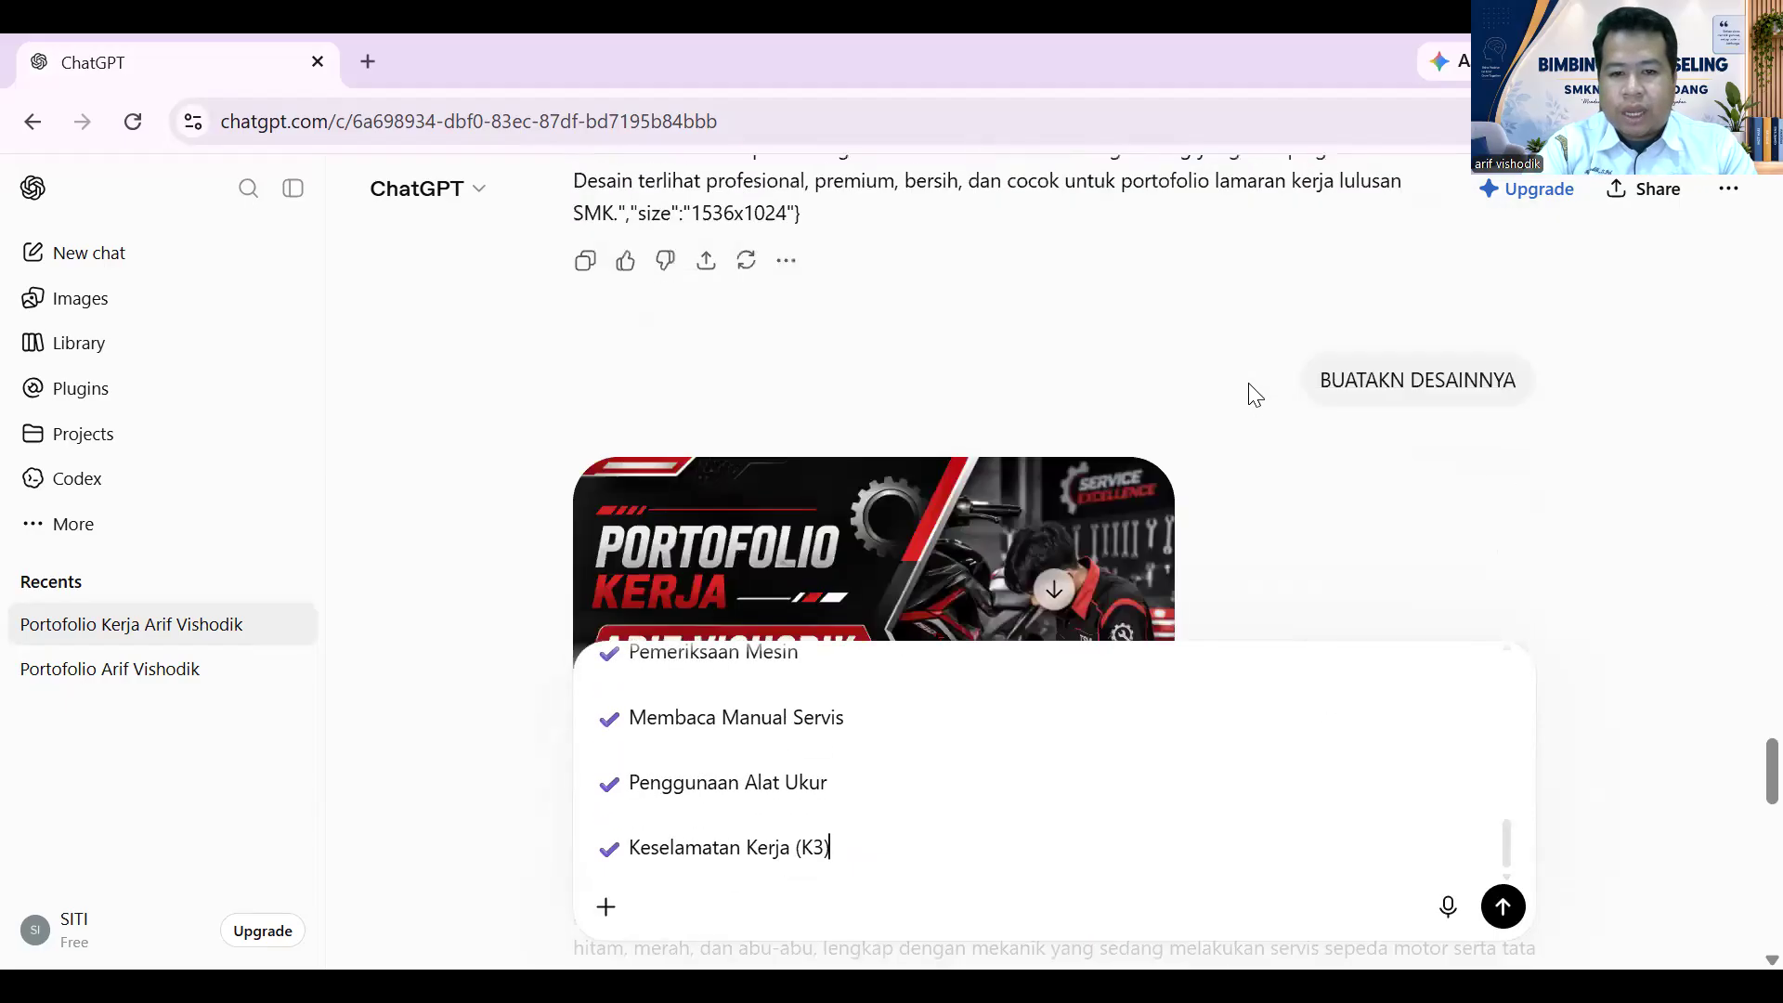
scroll(1254, 395, "up", 5)
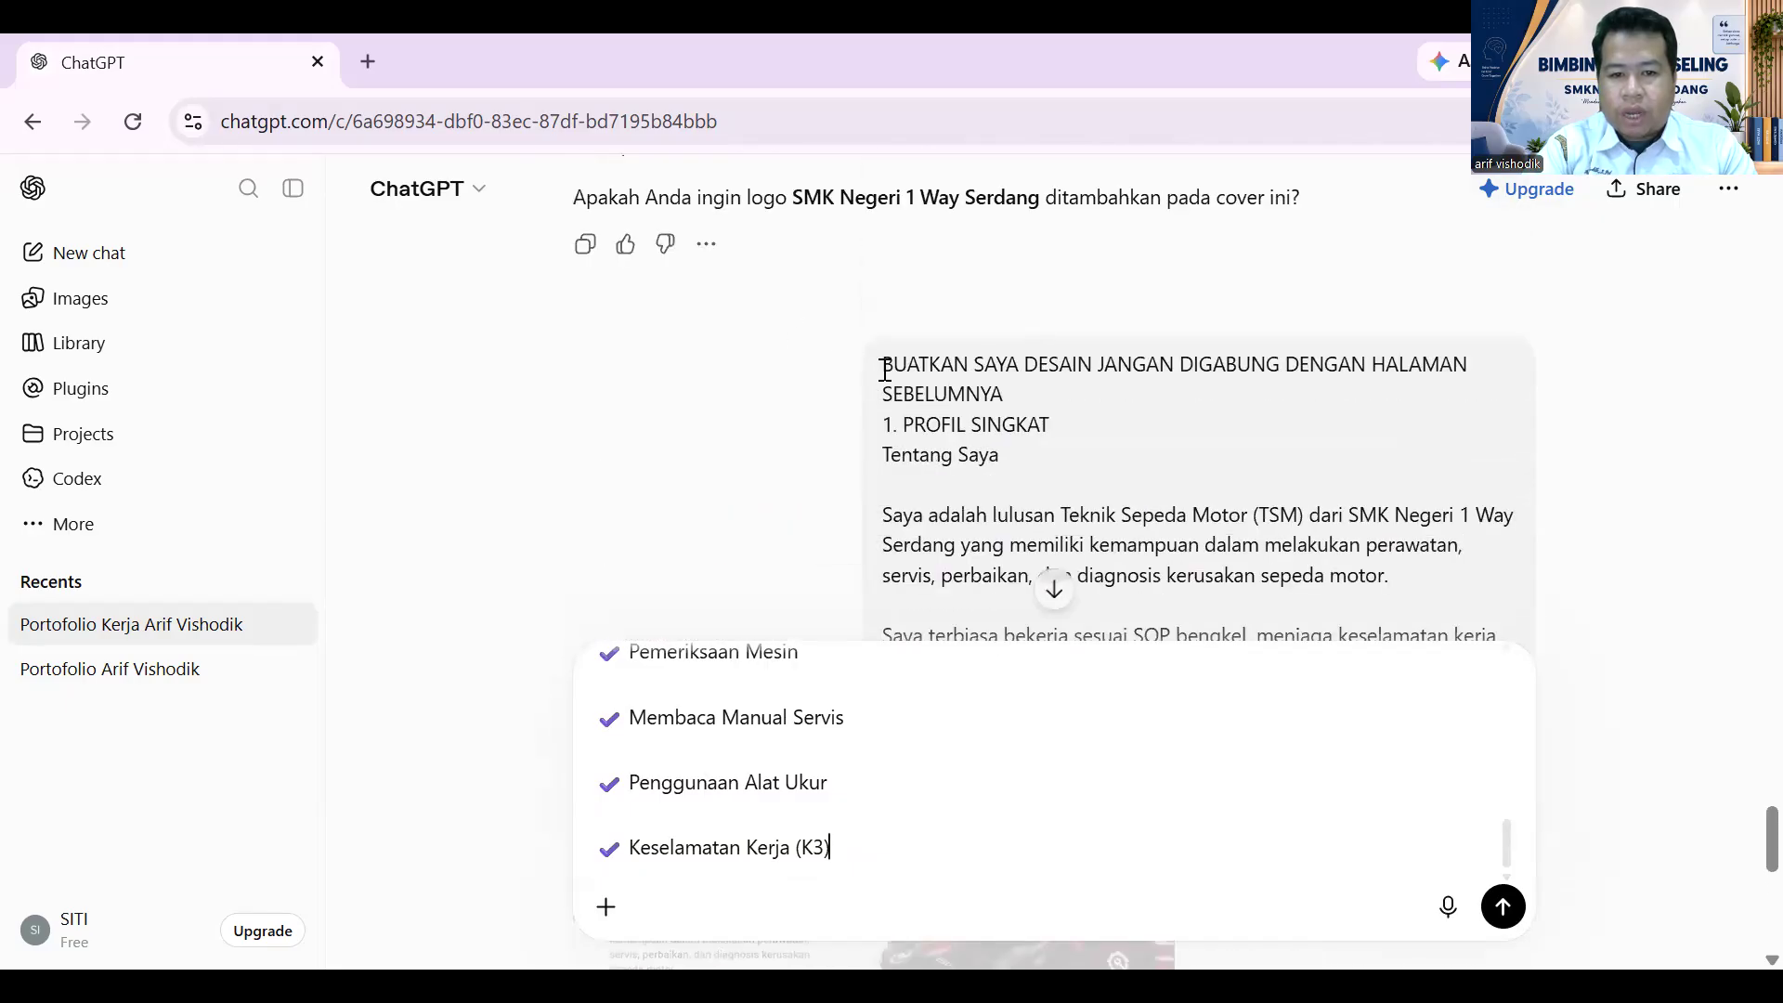
left_click_drag(885, 370, 992, 393)
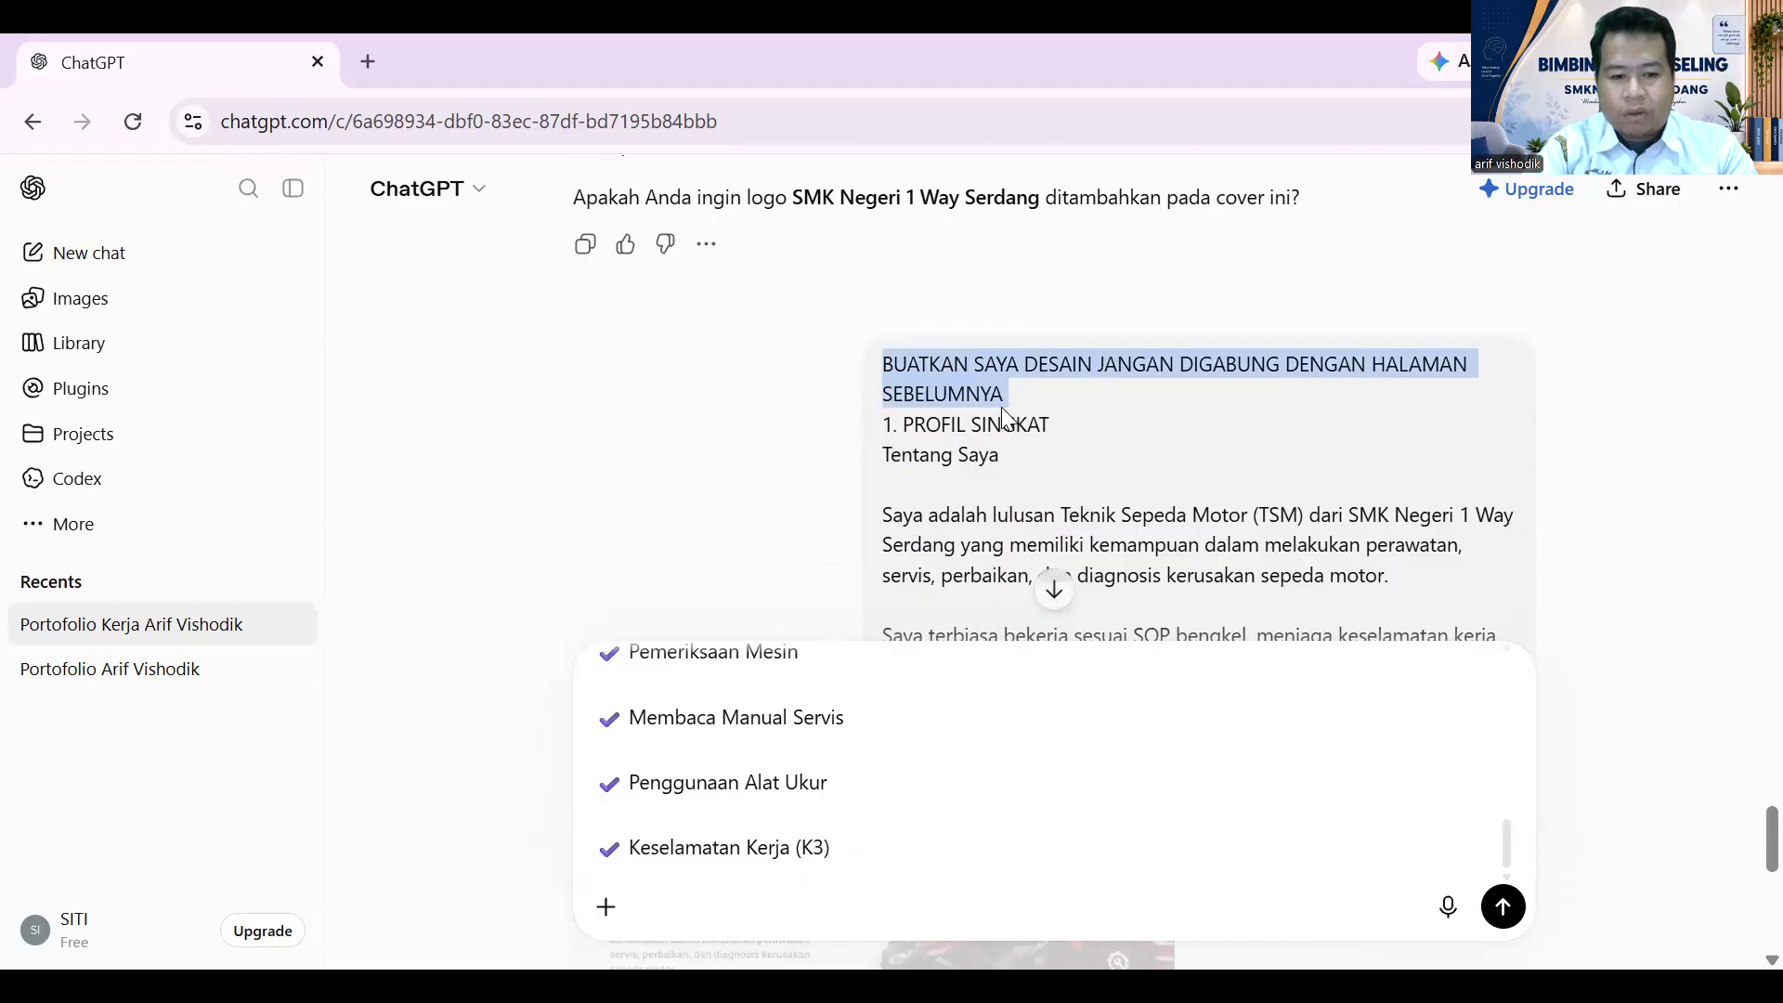
left_click(800, 715)
scroll(799, 716, "up", 7)
scroll(800, 715, "up", 1)
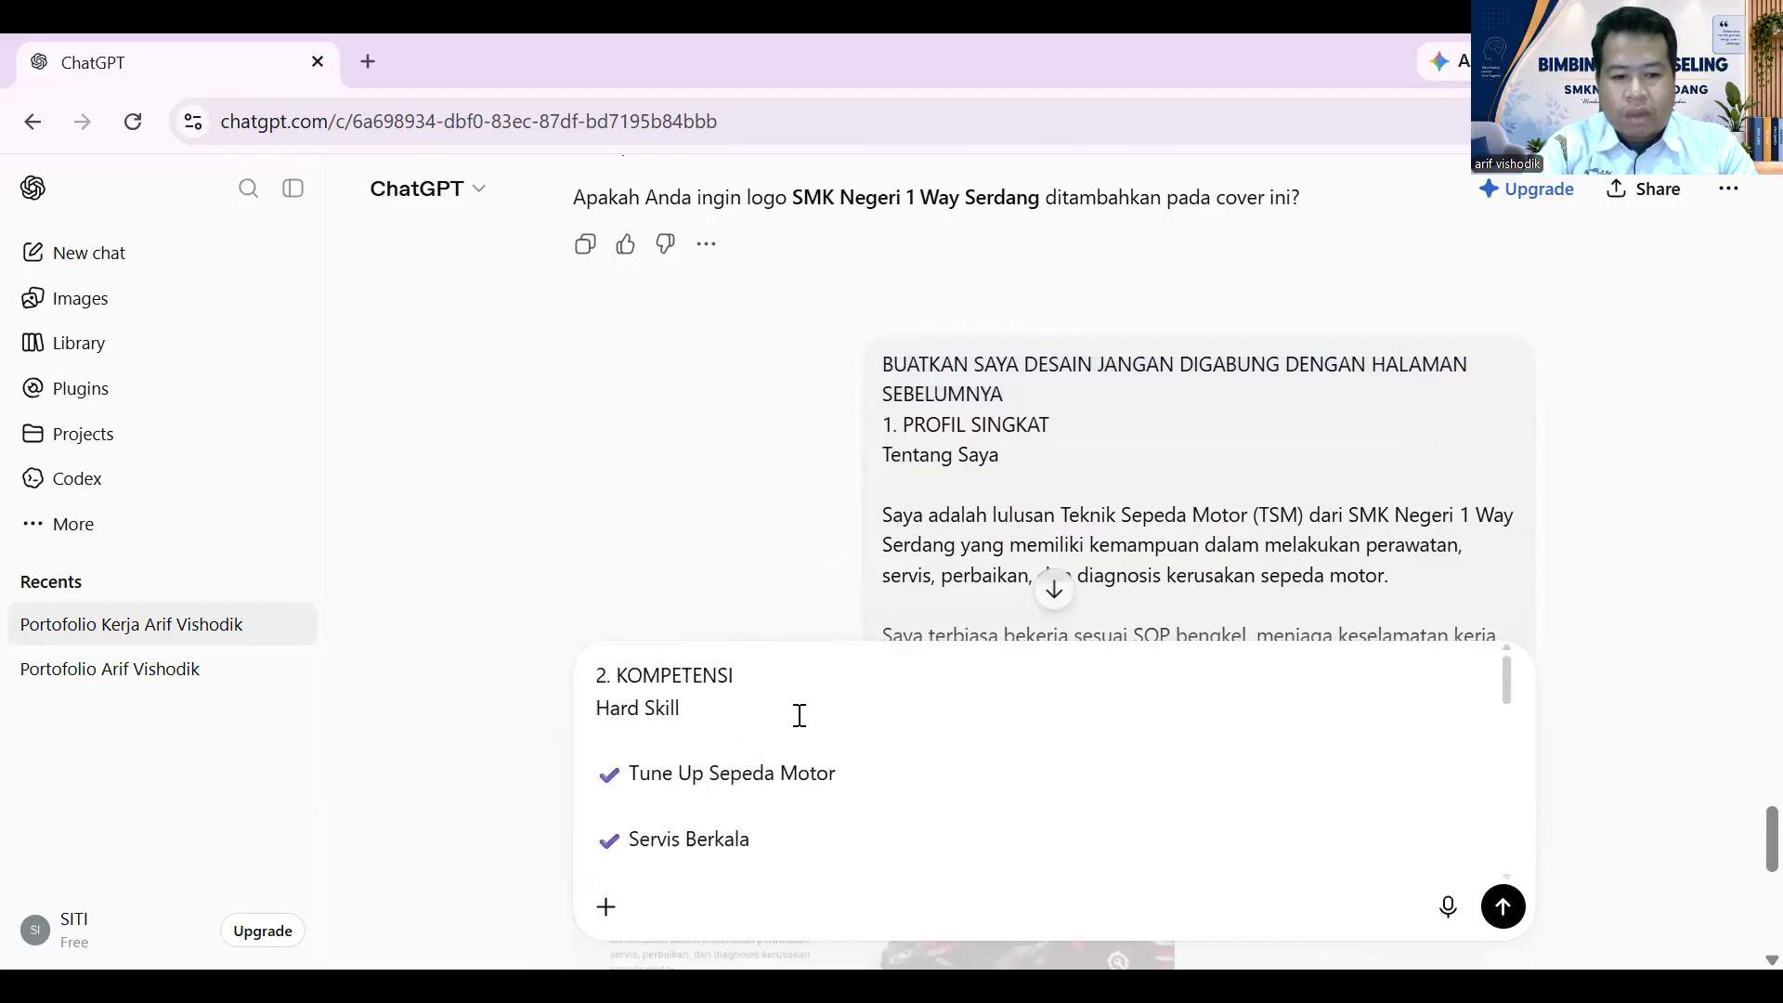
left_click(599, 675)
key("ctrl+v")
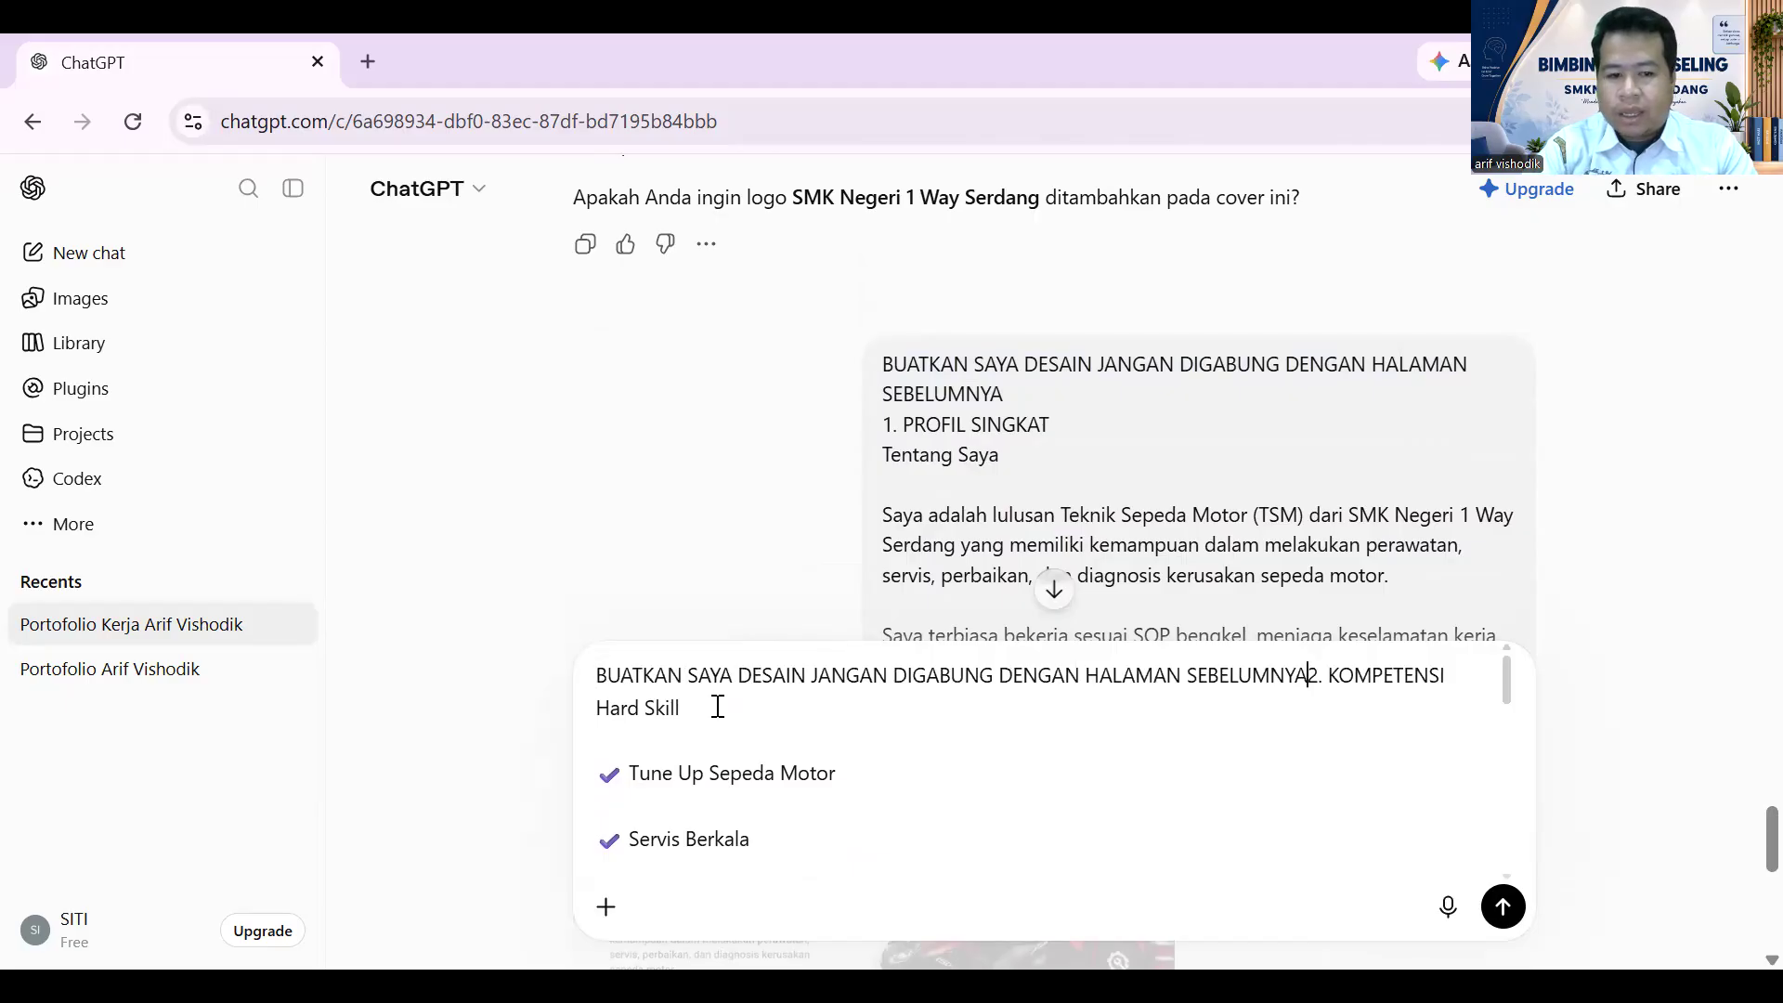
key("Return")
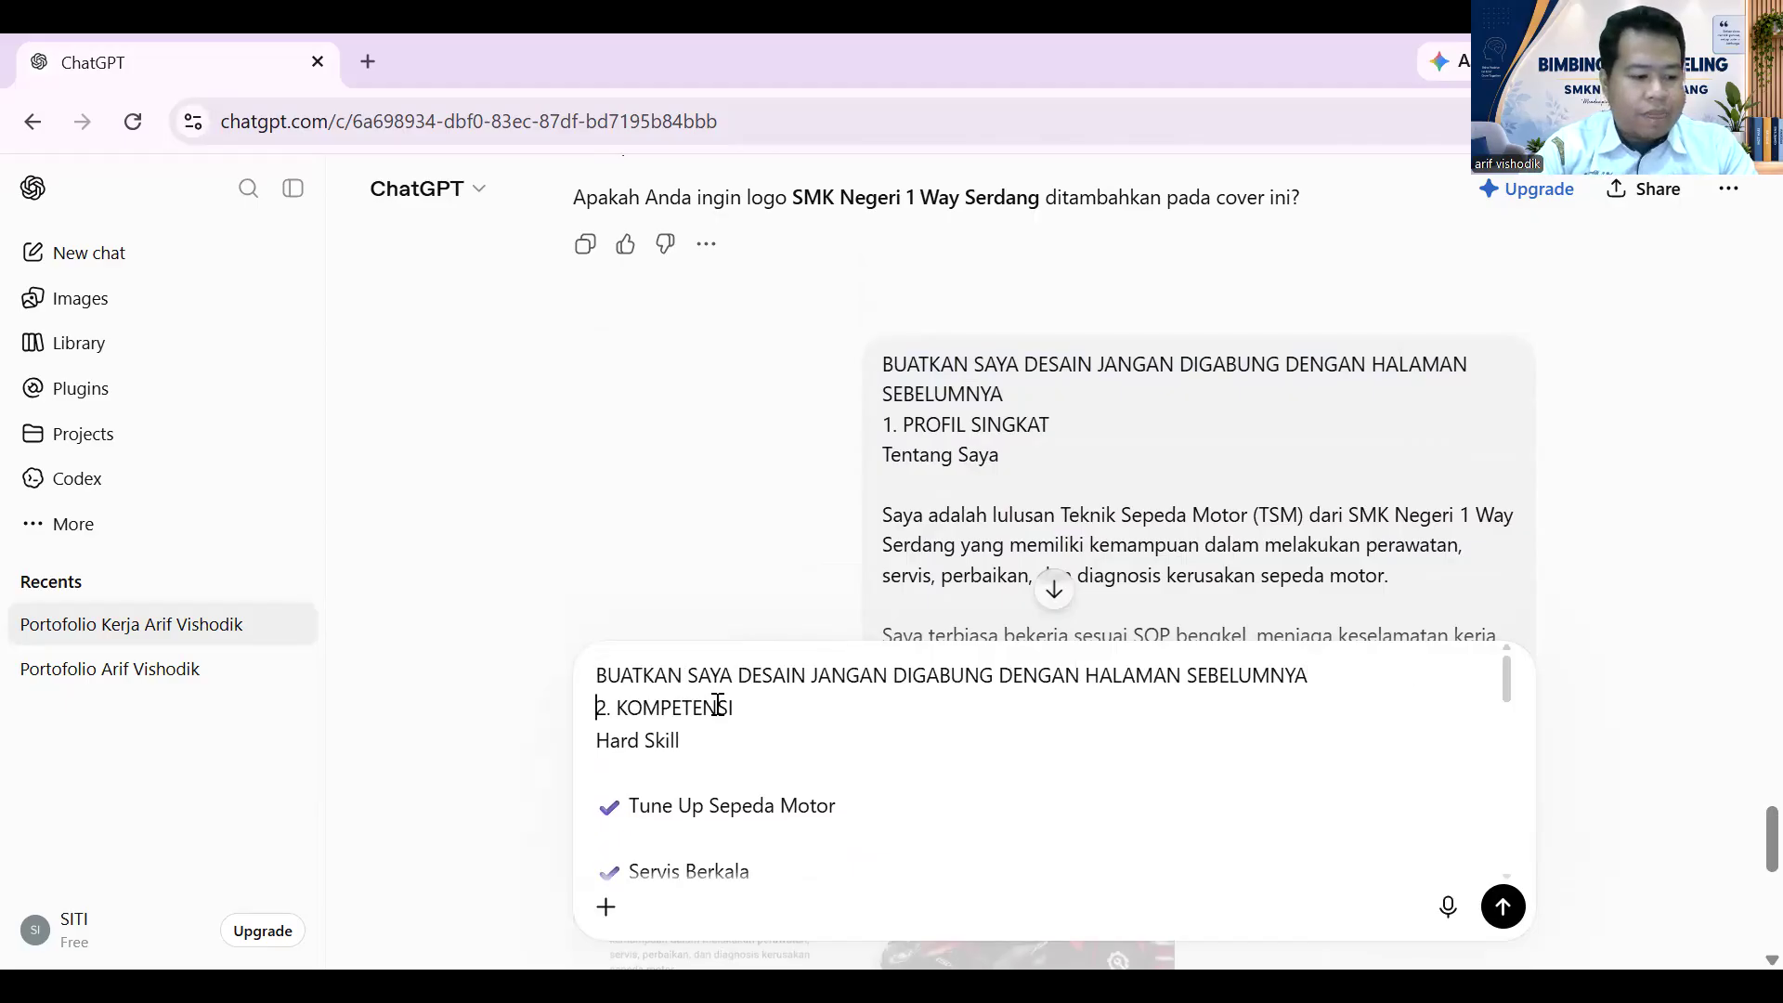
key("Return")
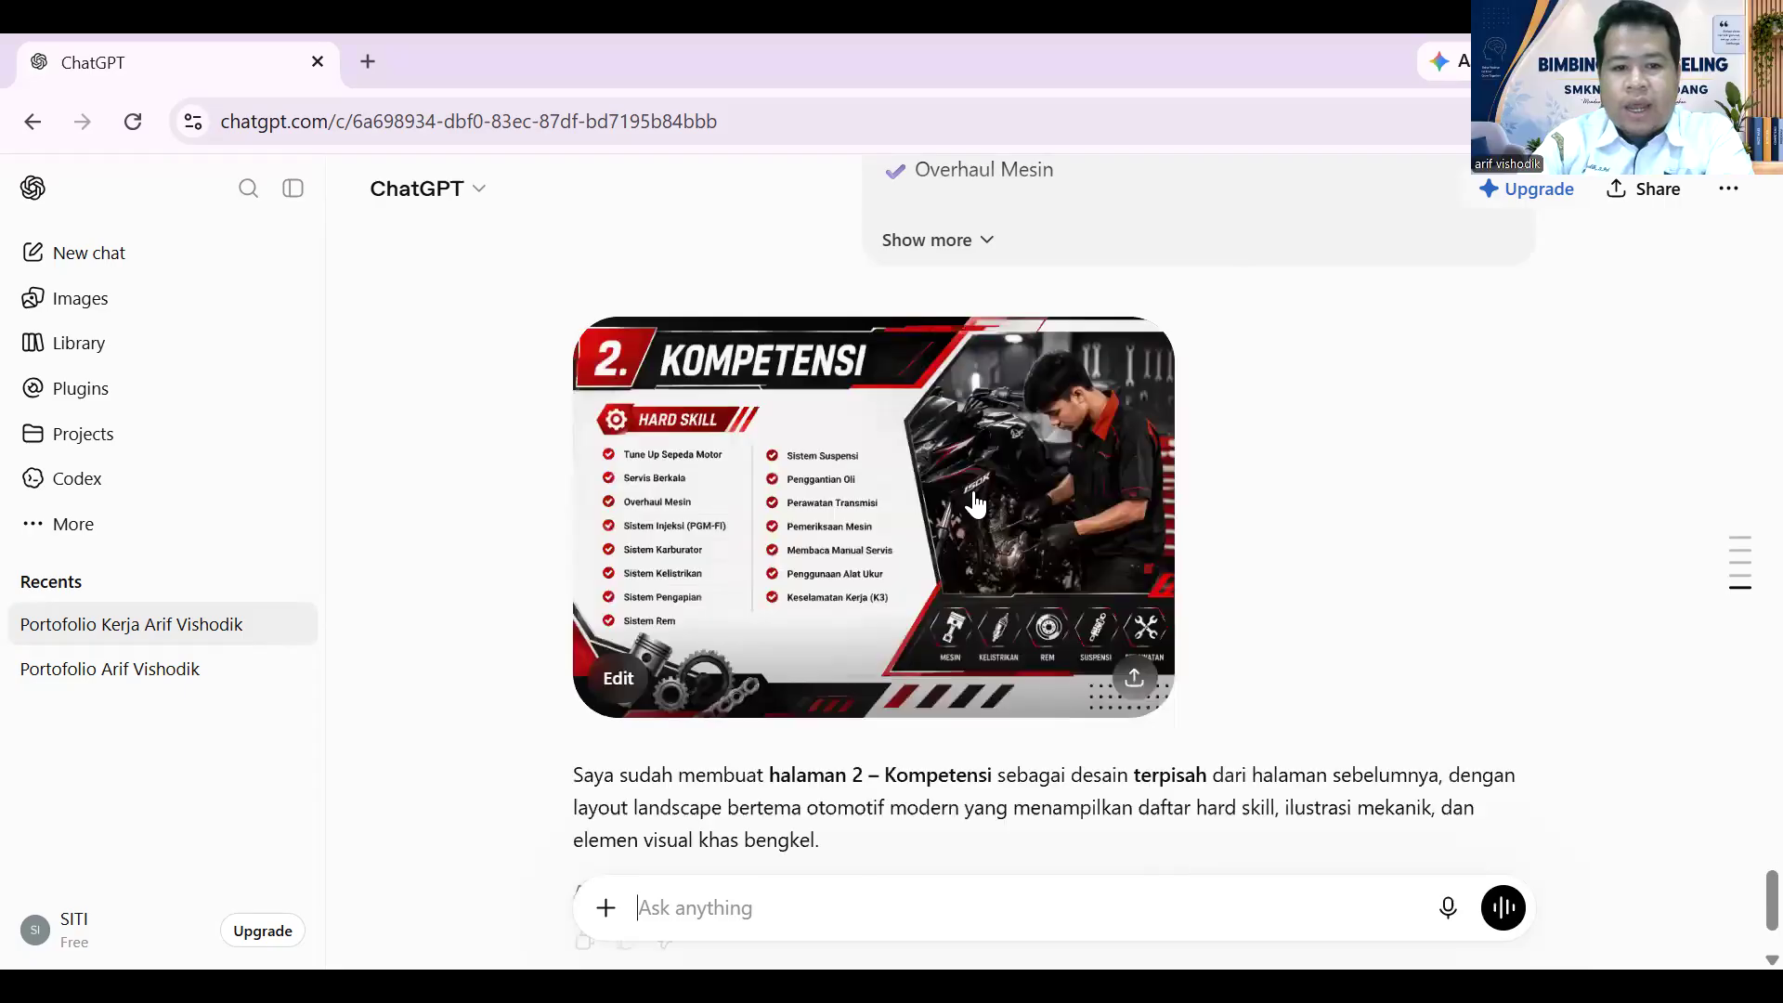
- Scroll to the generated Kompetensi page image and open it full size
scroll(966, 493, "down", 1)
scroll(966, 492, "down", 1)
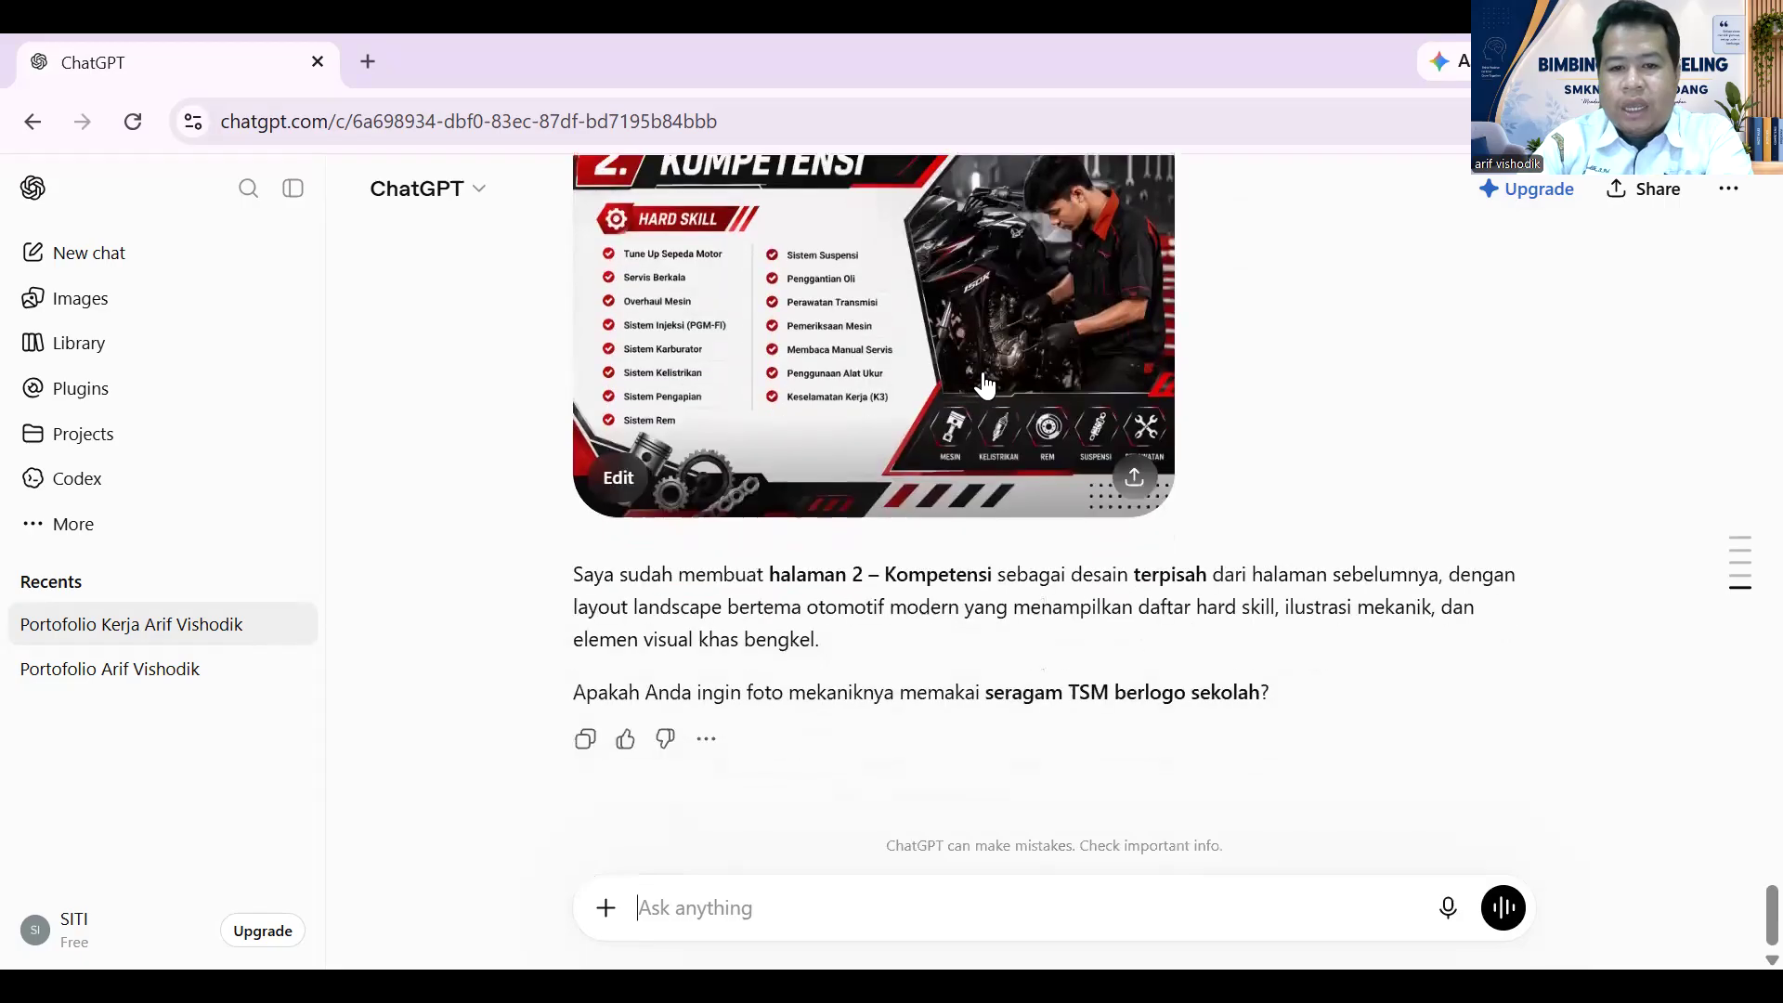
scroll(1022, 459, "up", 2)
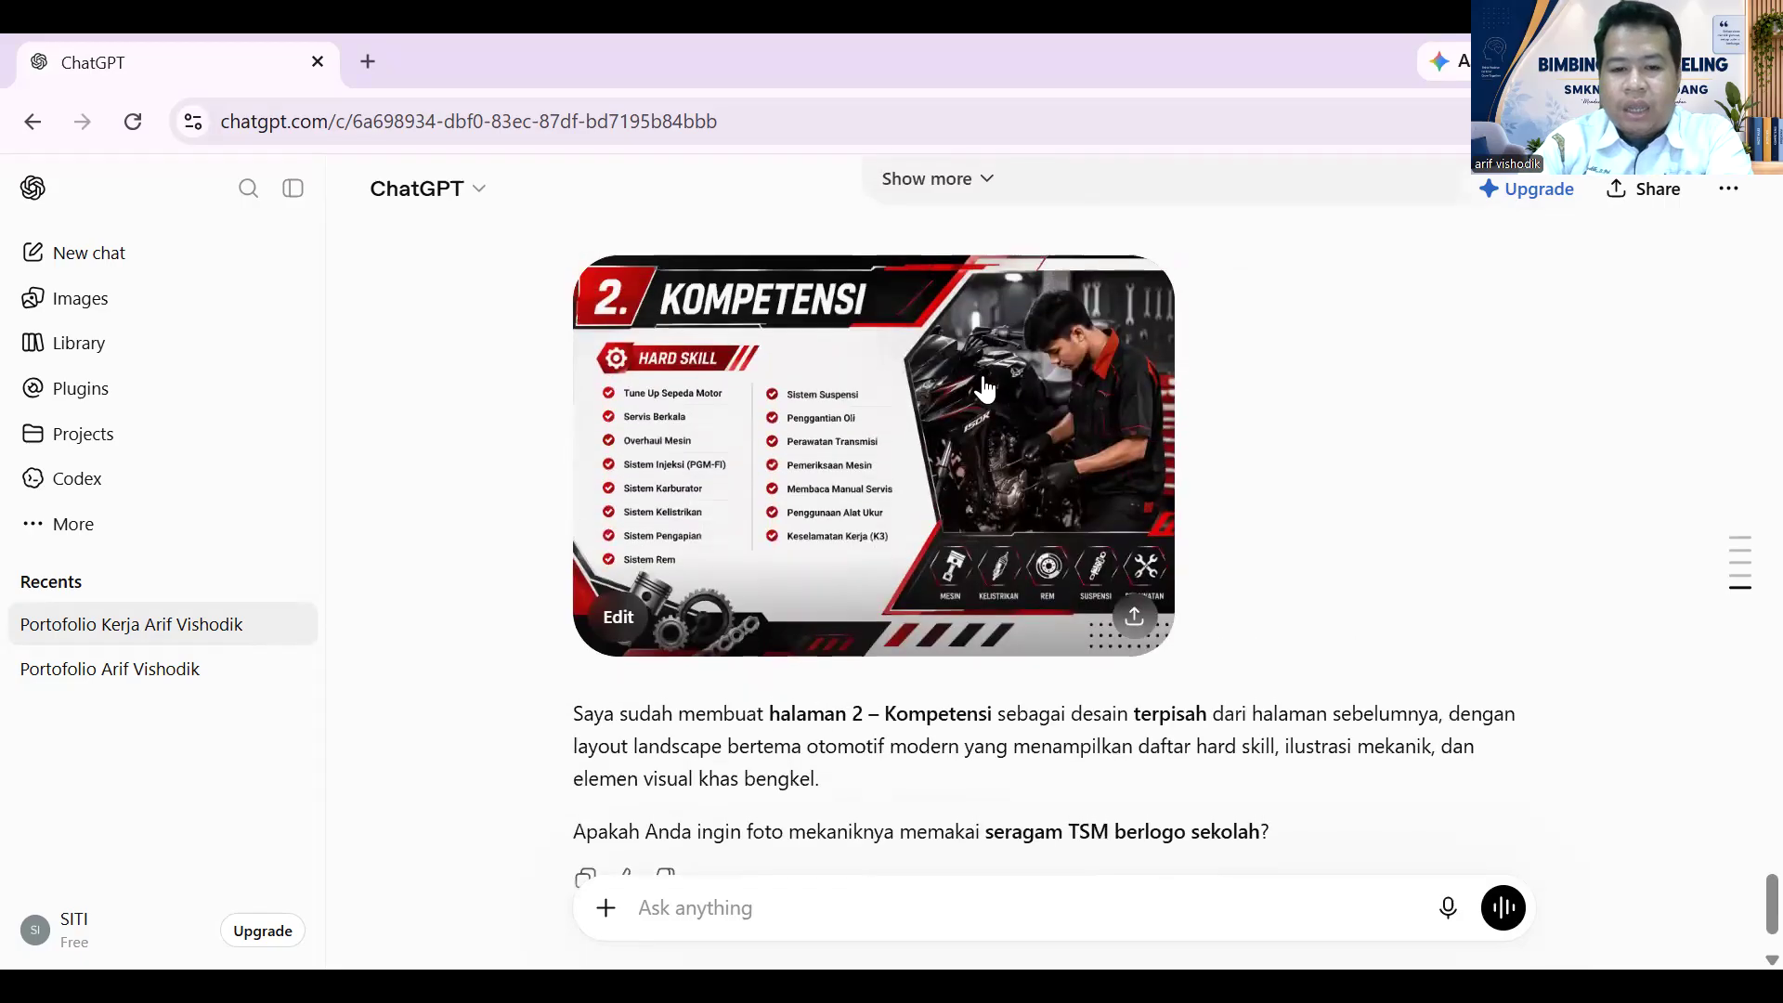
left_click(1050, 421)
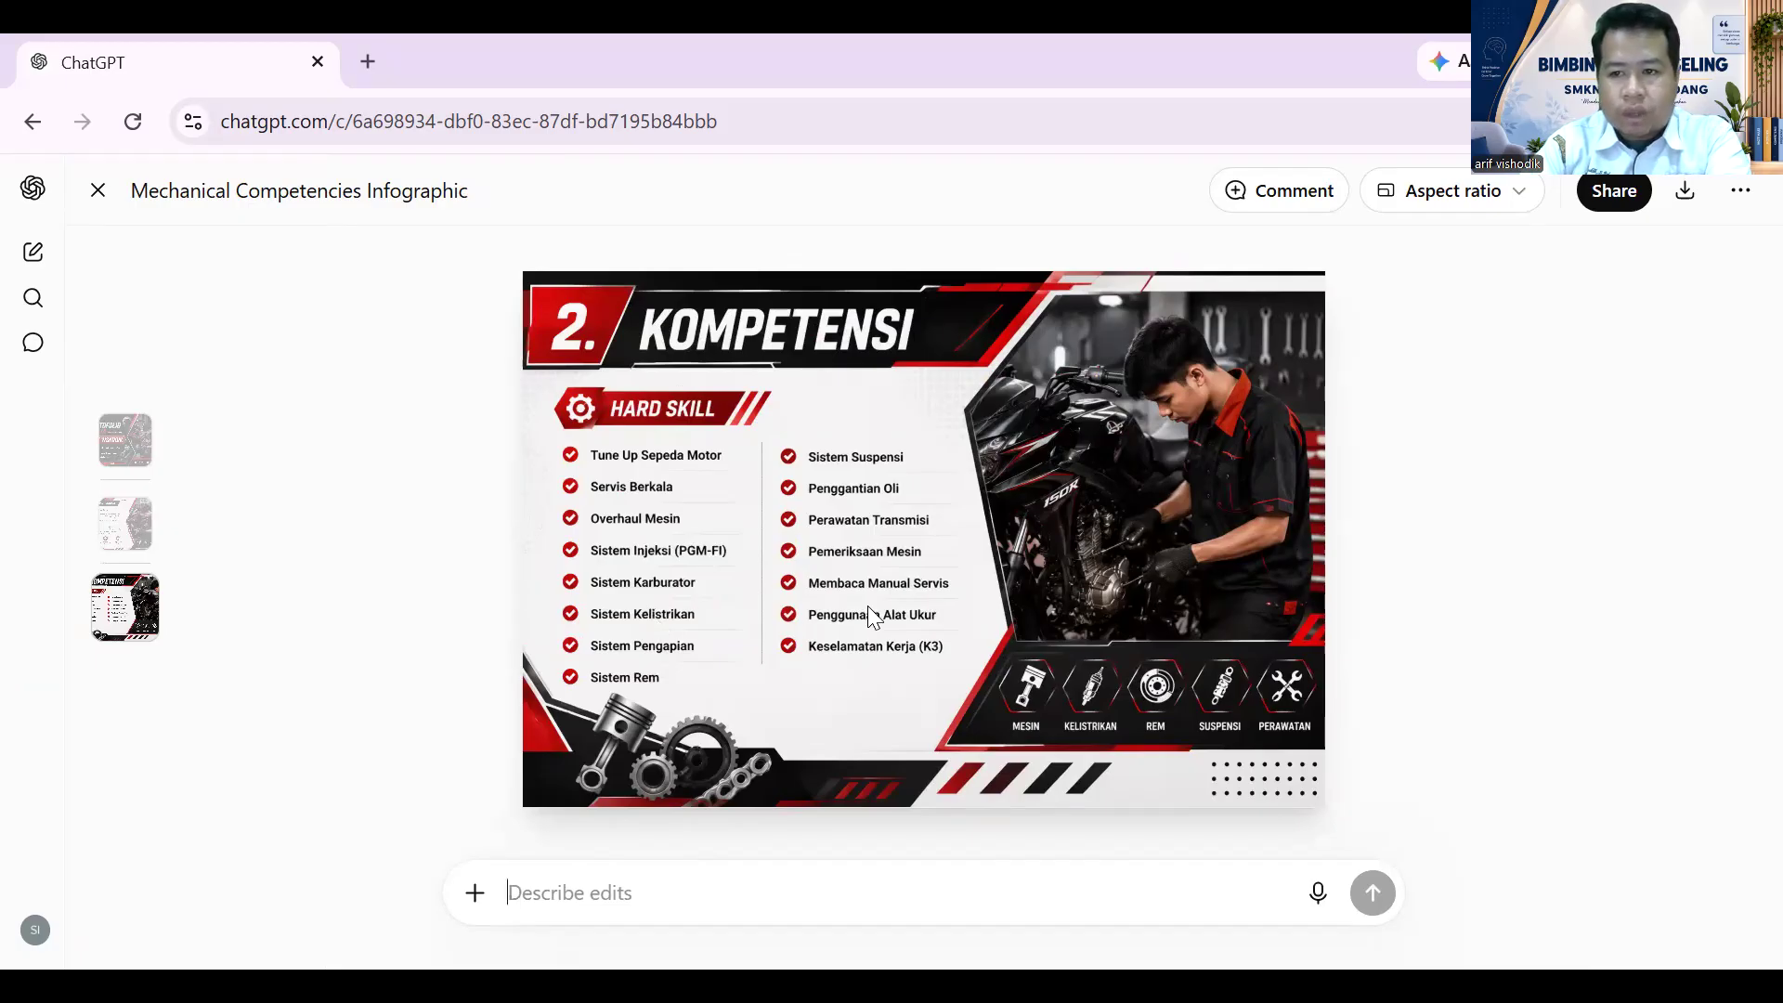
scroll(413, 507, "up", 3)
scroll(446, 510, "down", 3)
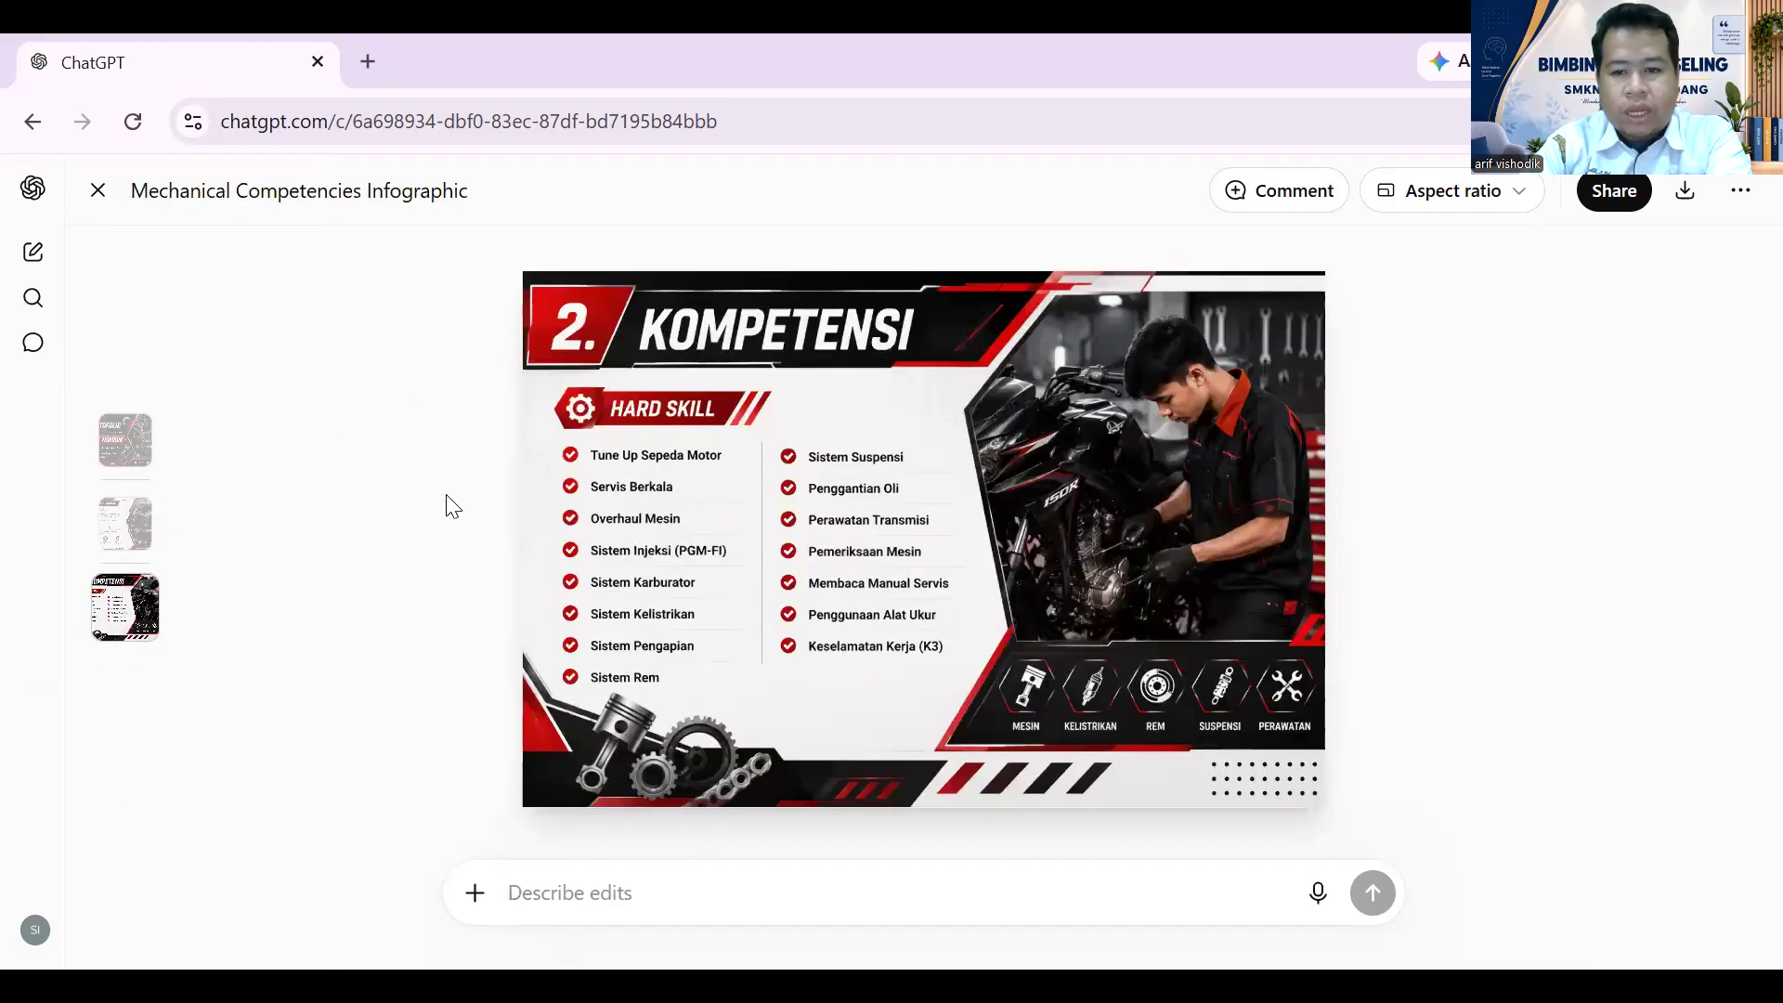
scroll(464, 502, "up", 3)
scroll(465, 502, "down", 3)
left_click(97, 191)
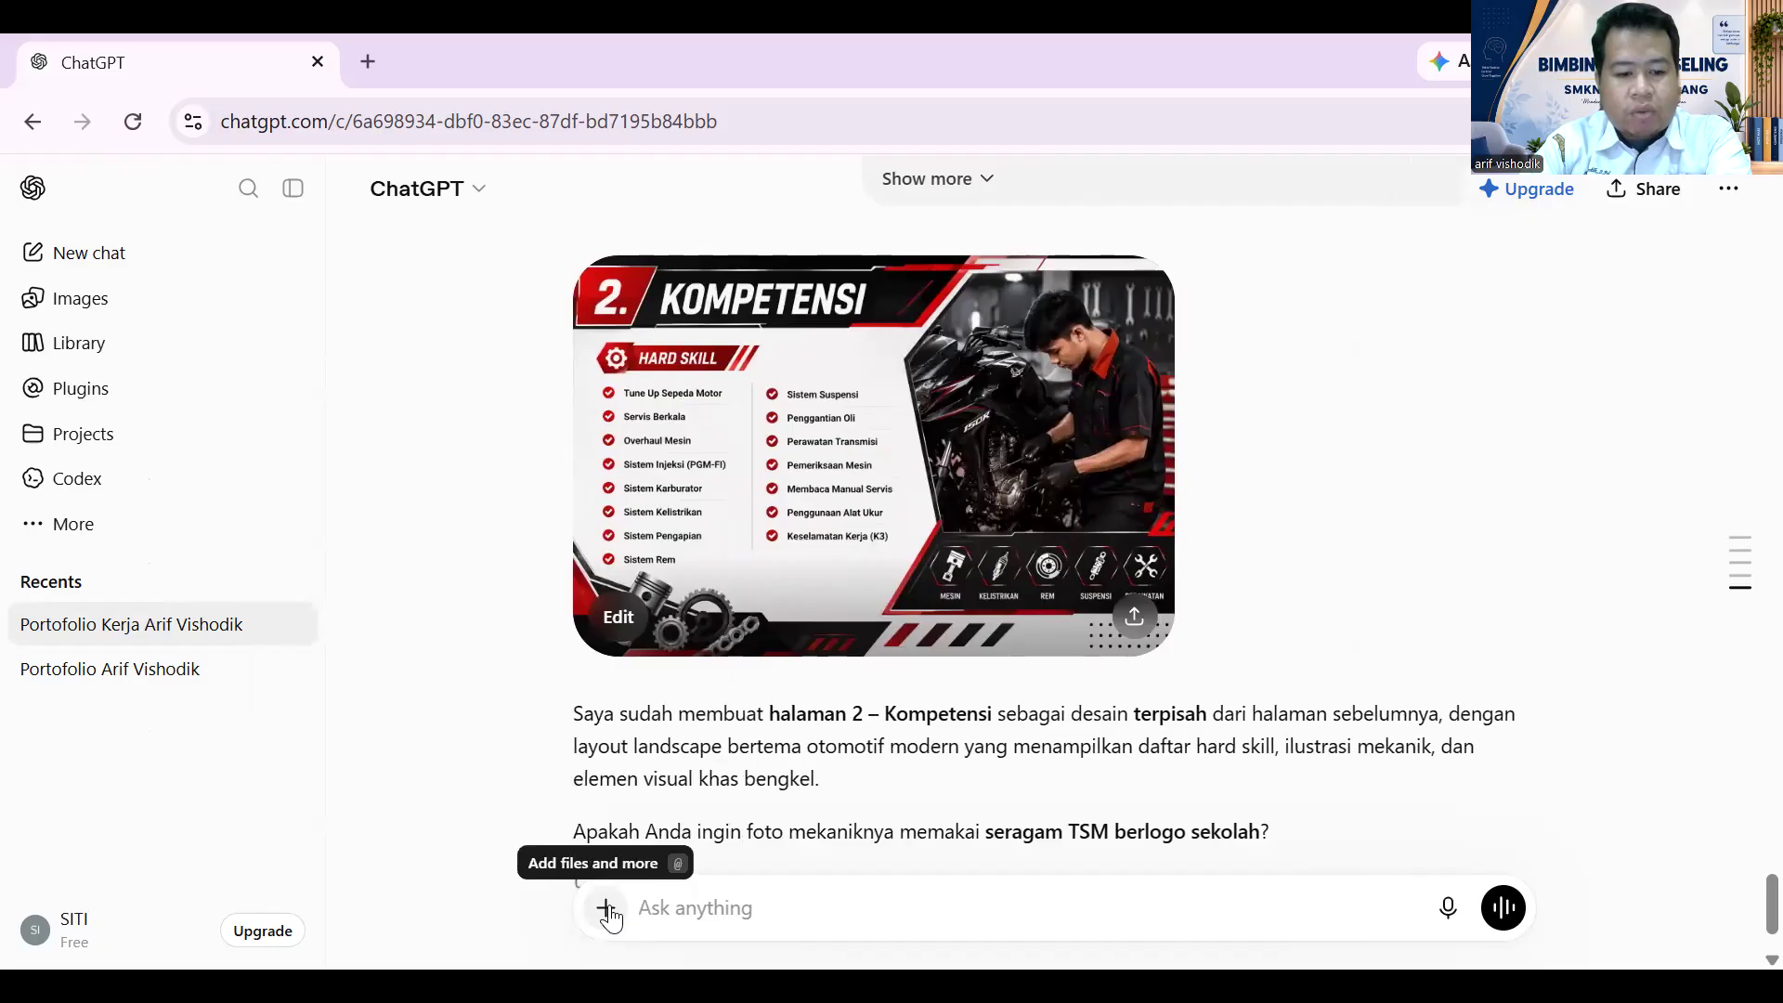
- Copy the earlier instruction sentence into a new message and start a new line
left_click(607, 910)
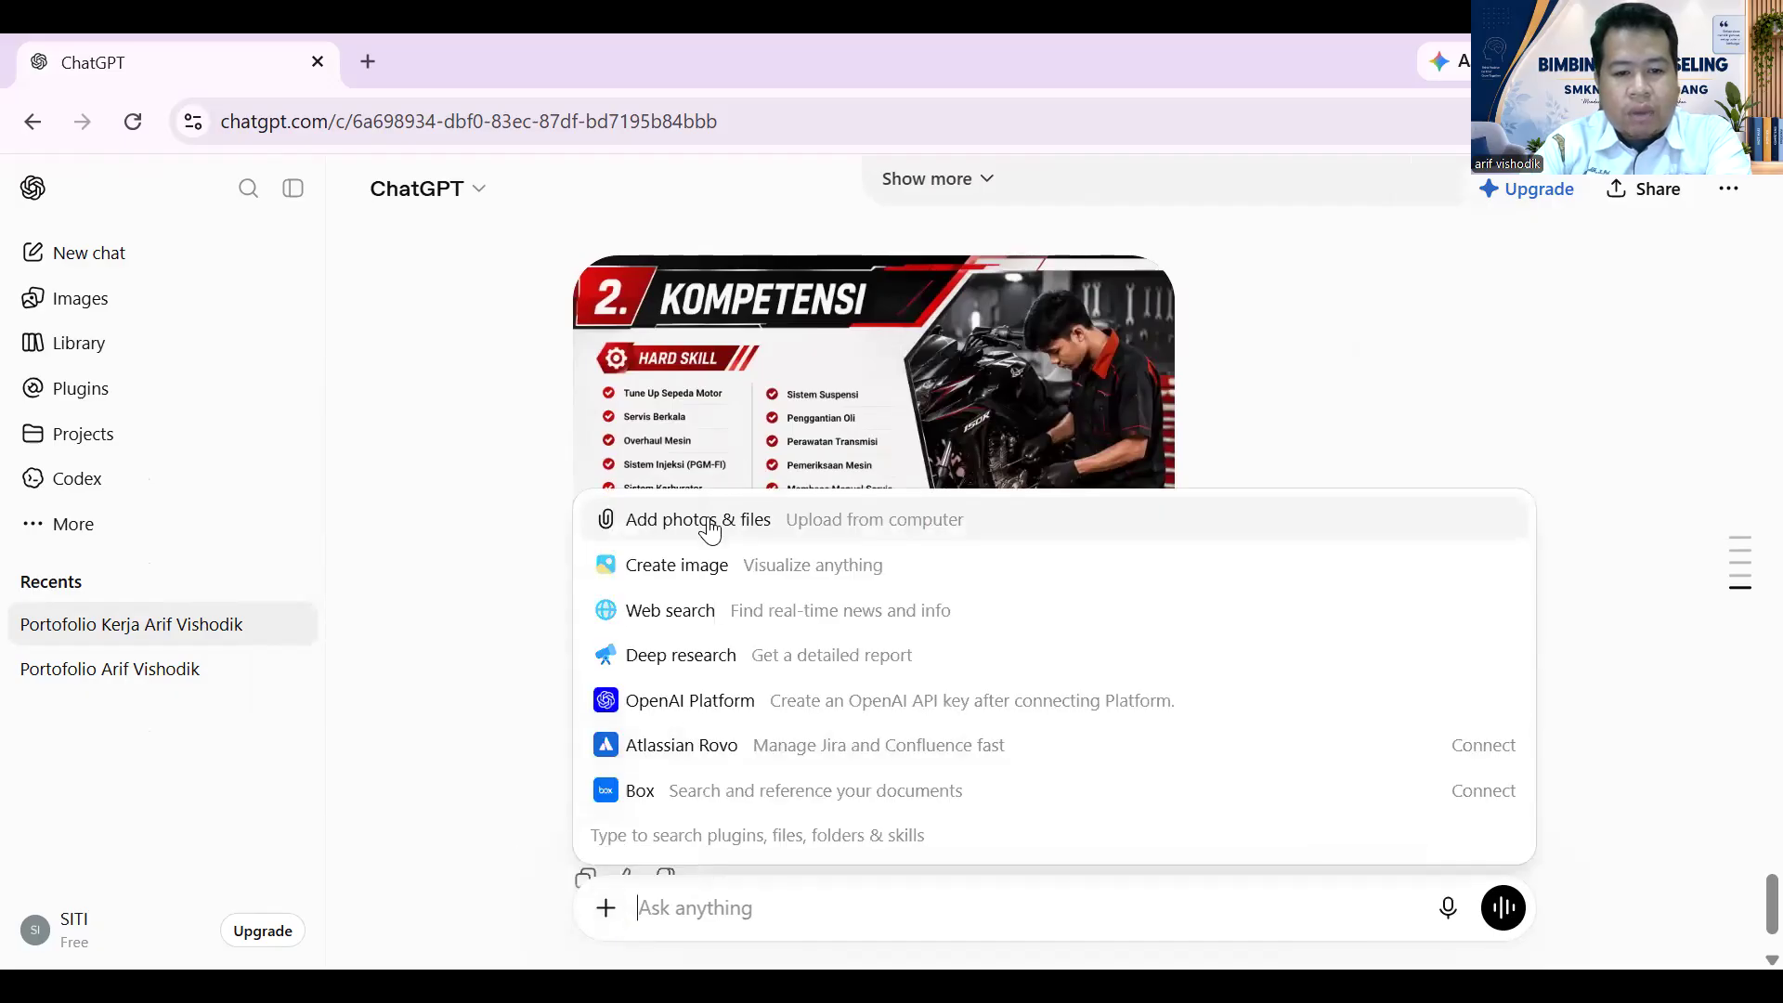
left_click(1299, 390)
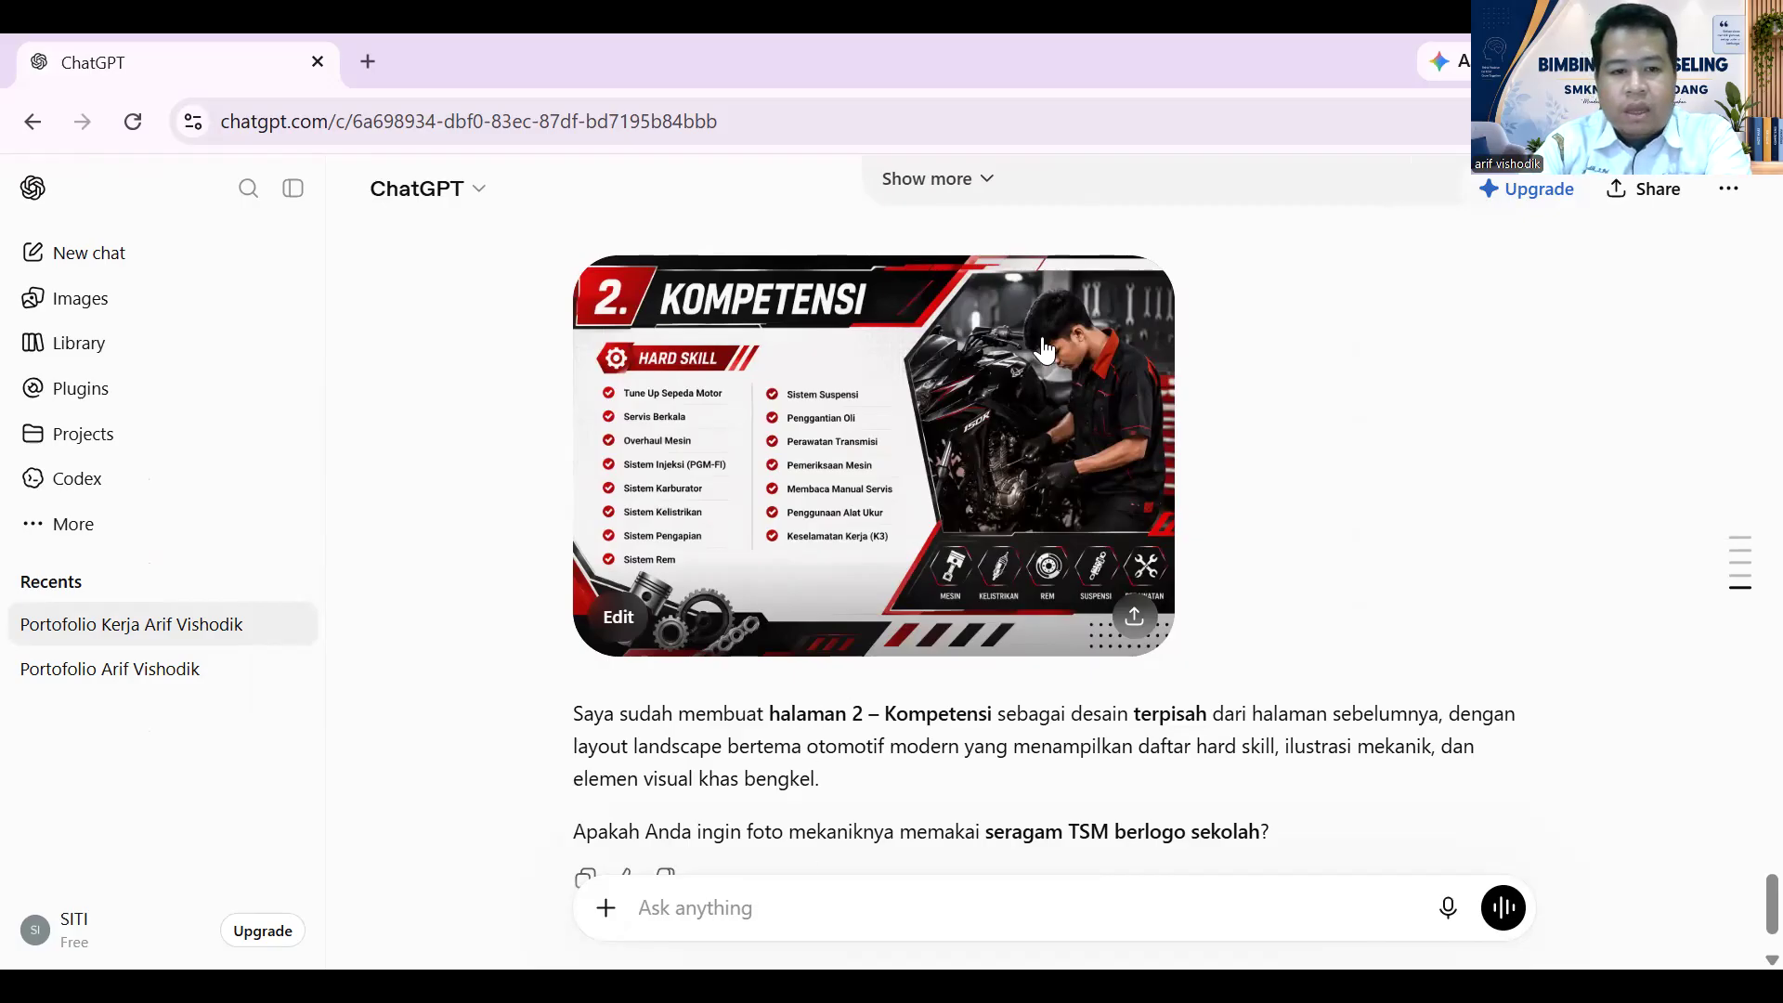
scroll(1046, 358, "up", 10)
scroll(1050, 342, "down", 6)
scroll(1051, 344, "down", 2)
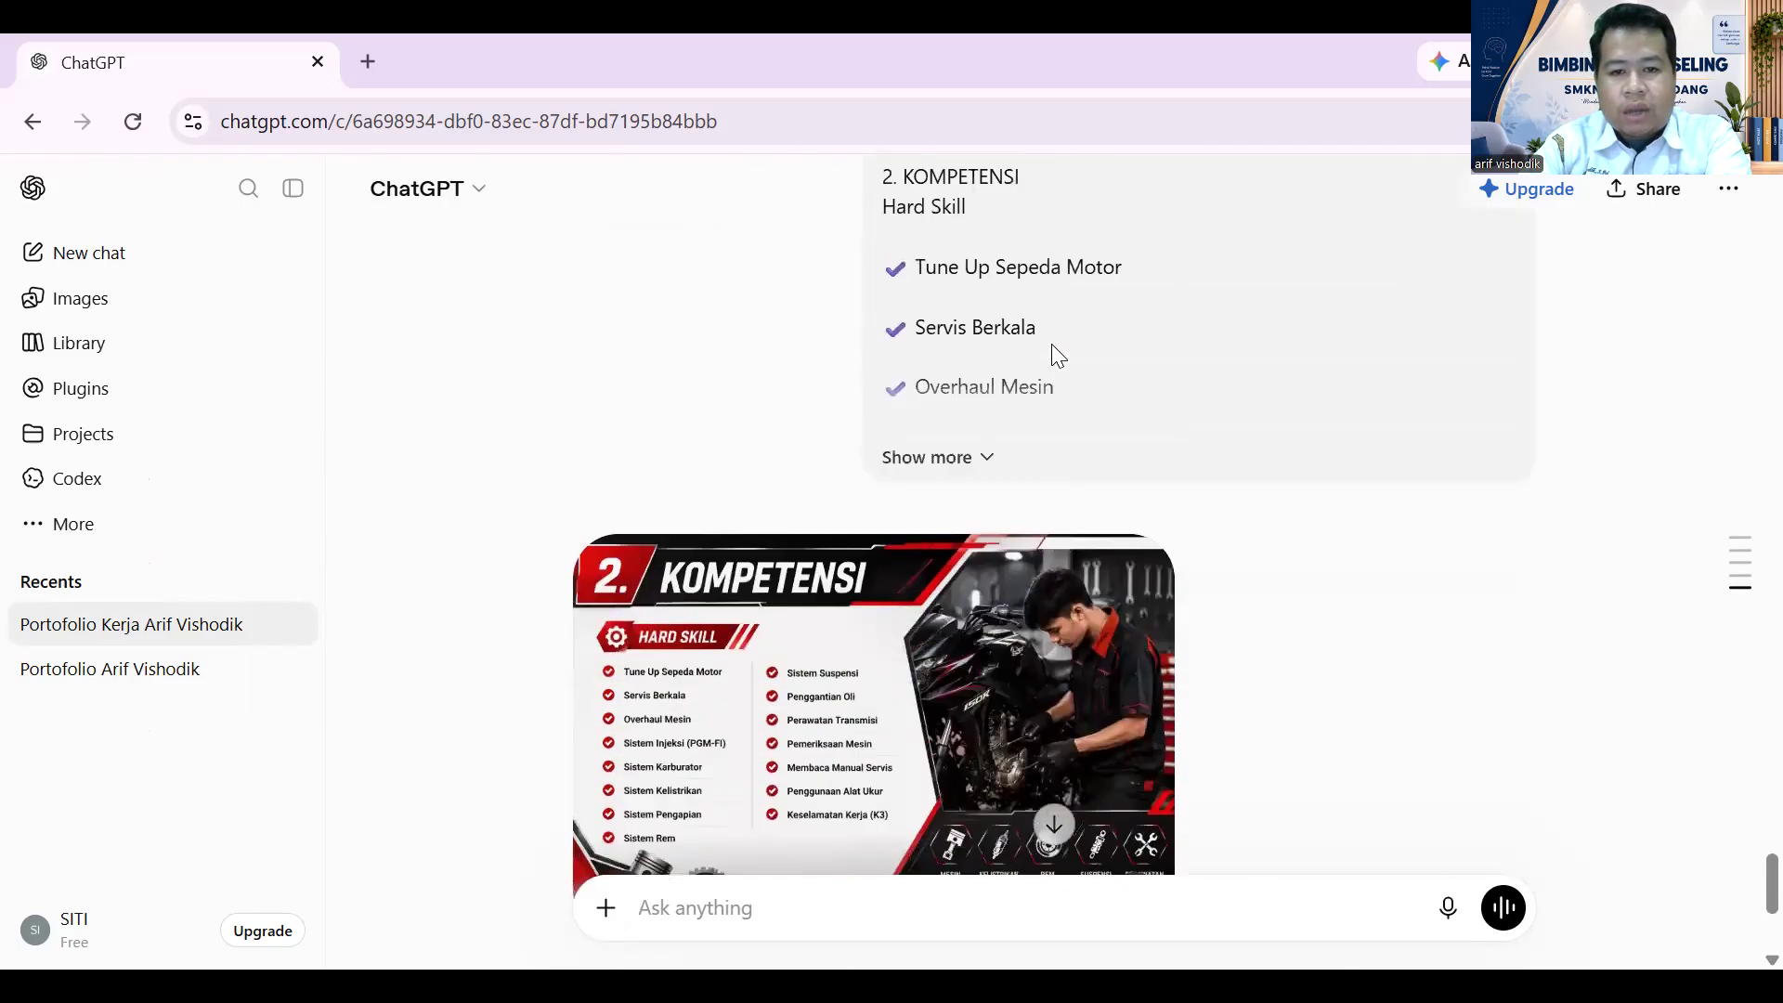
scroll(1052, 343, "down", 5)
scroll(1052, 358, "up", 5)
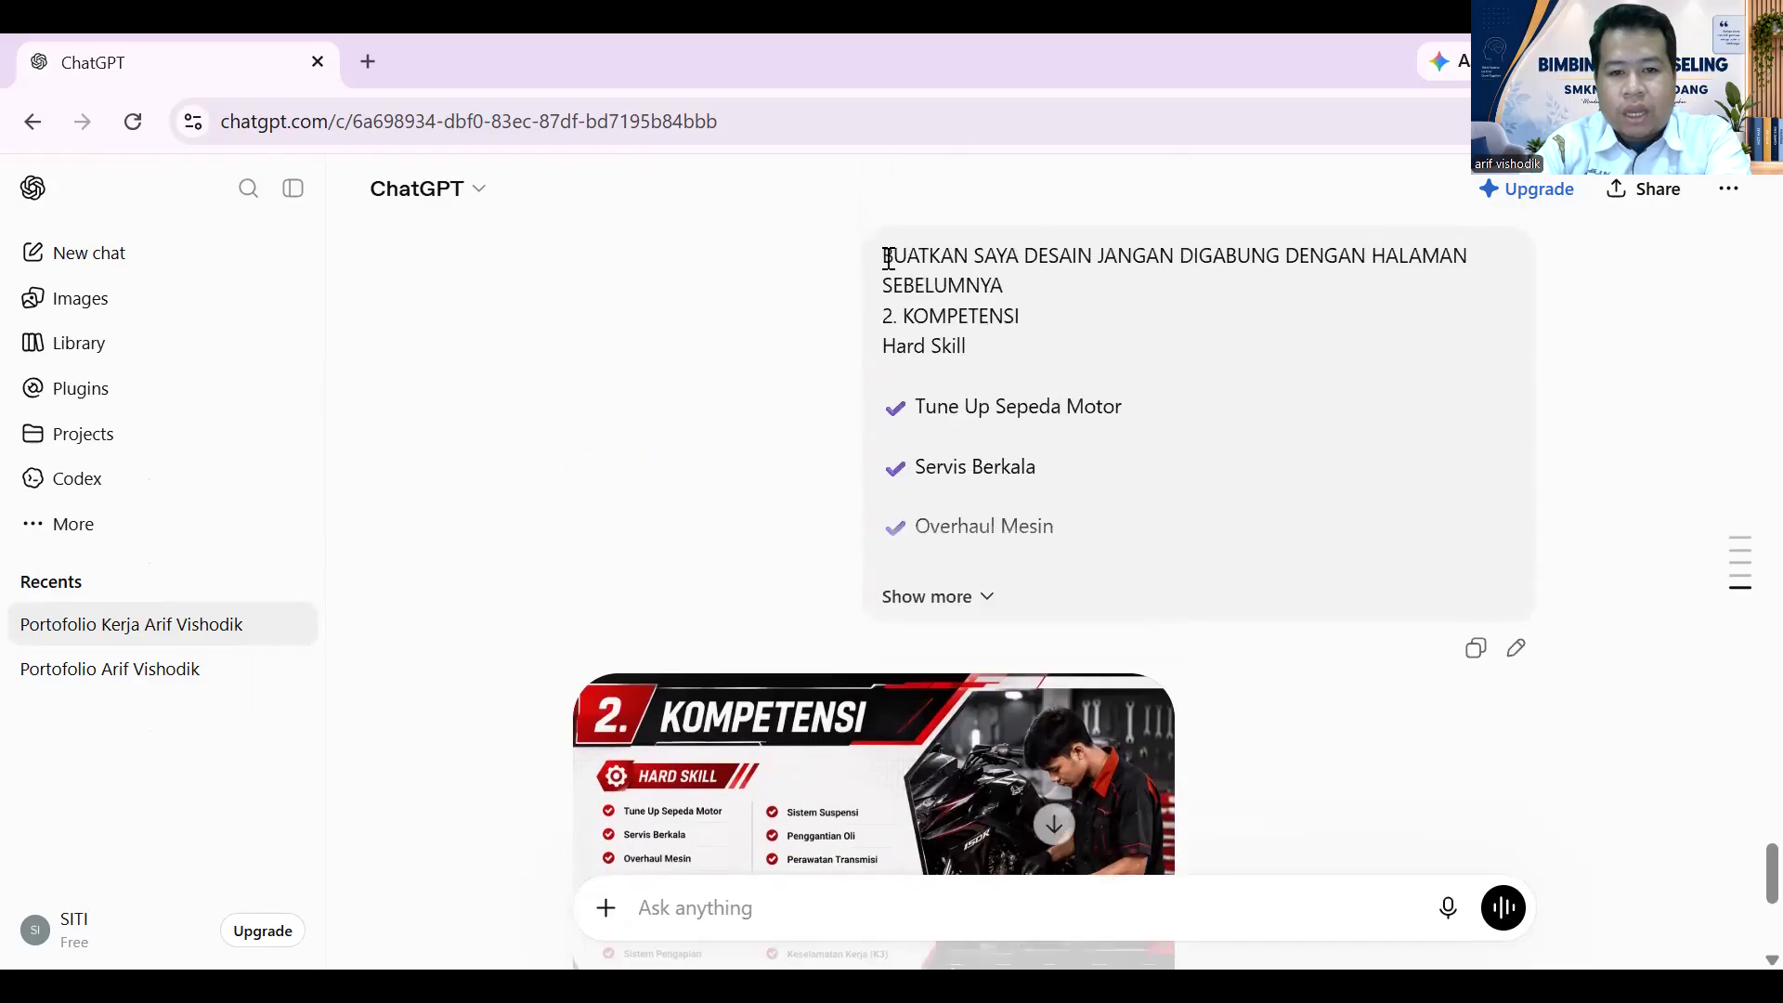
left_click_drag(888, 258, 987, 278)
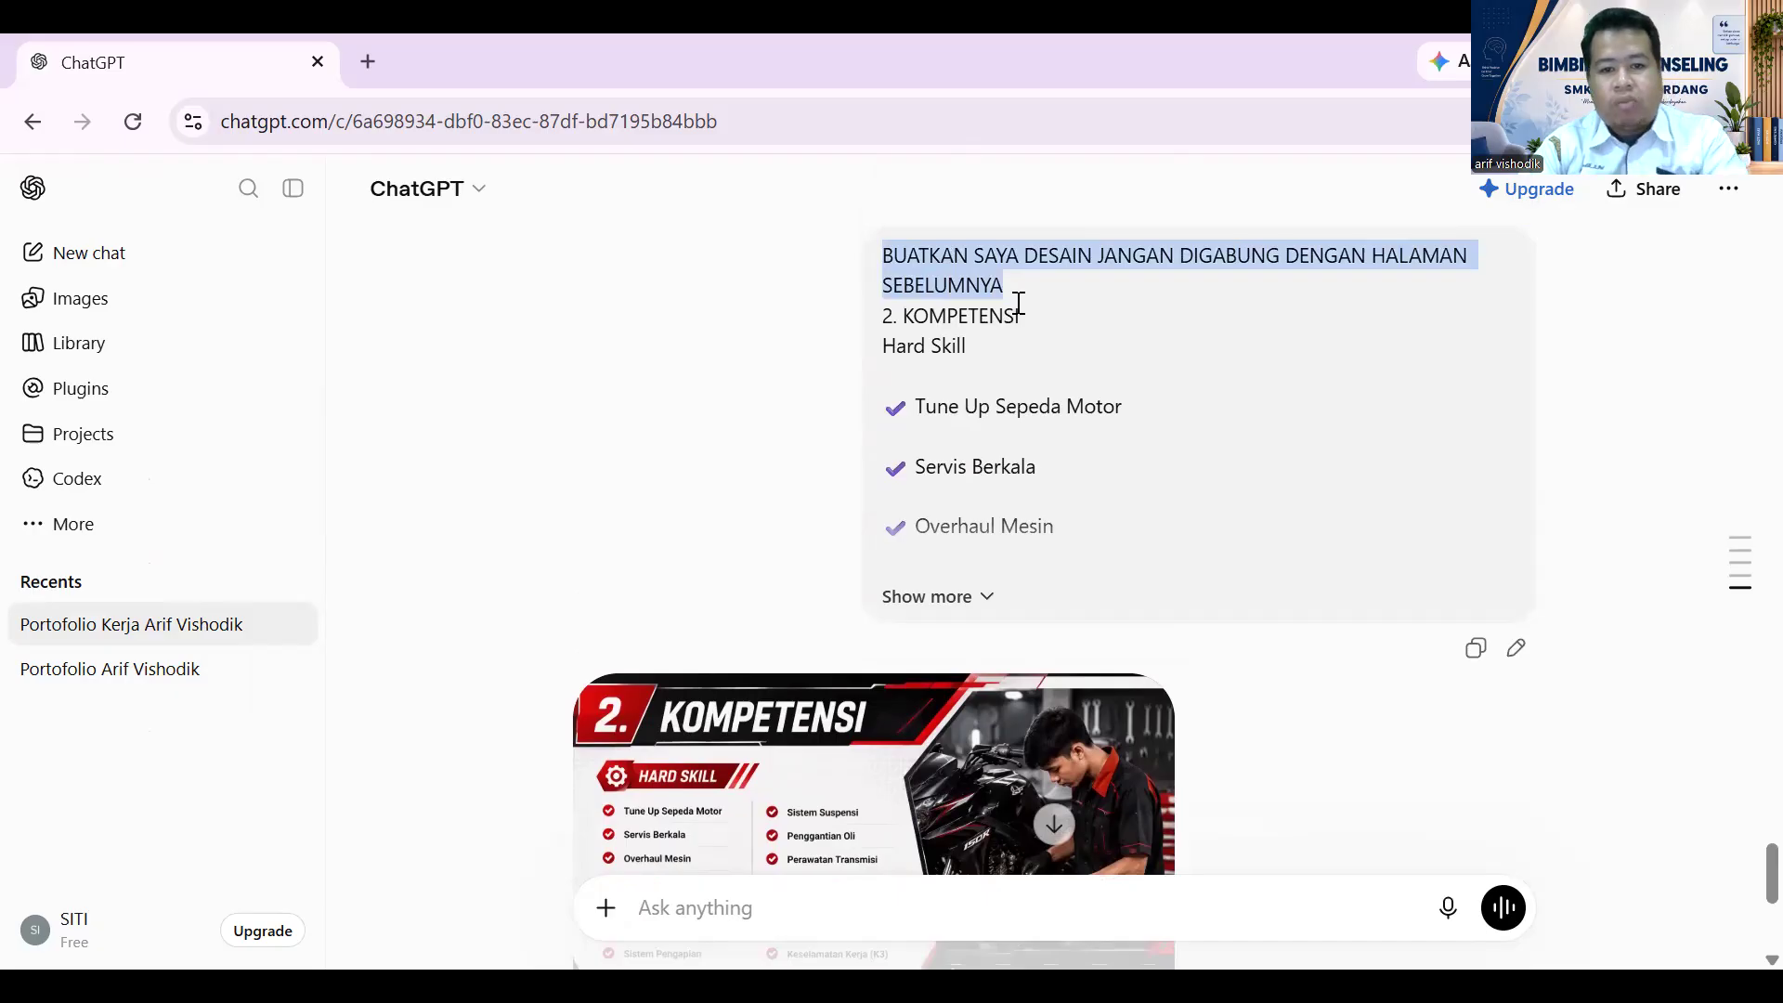
key("ctrl+c")
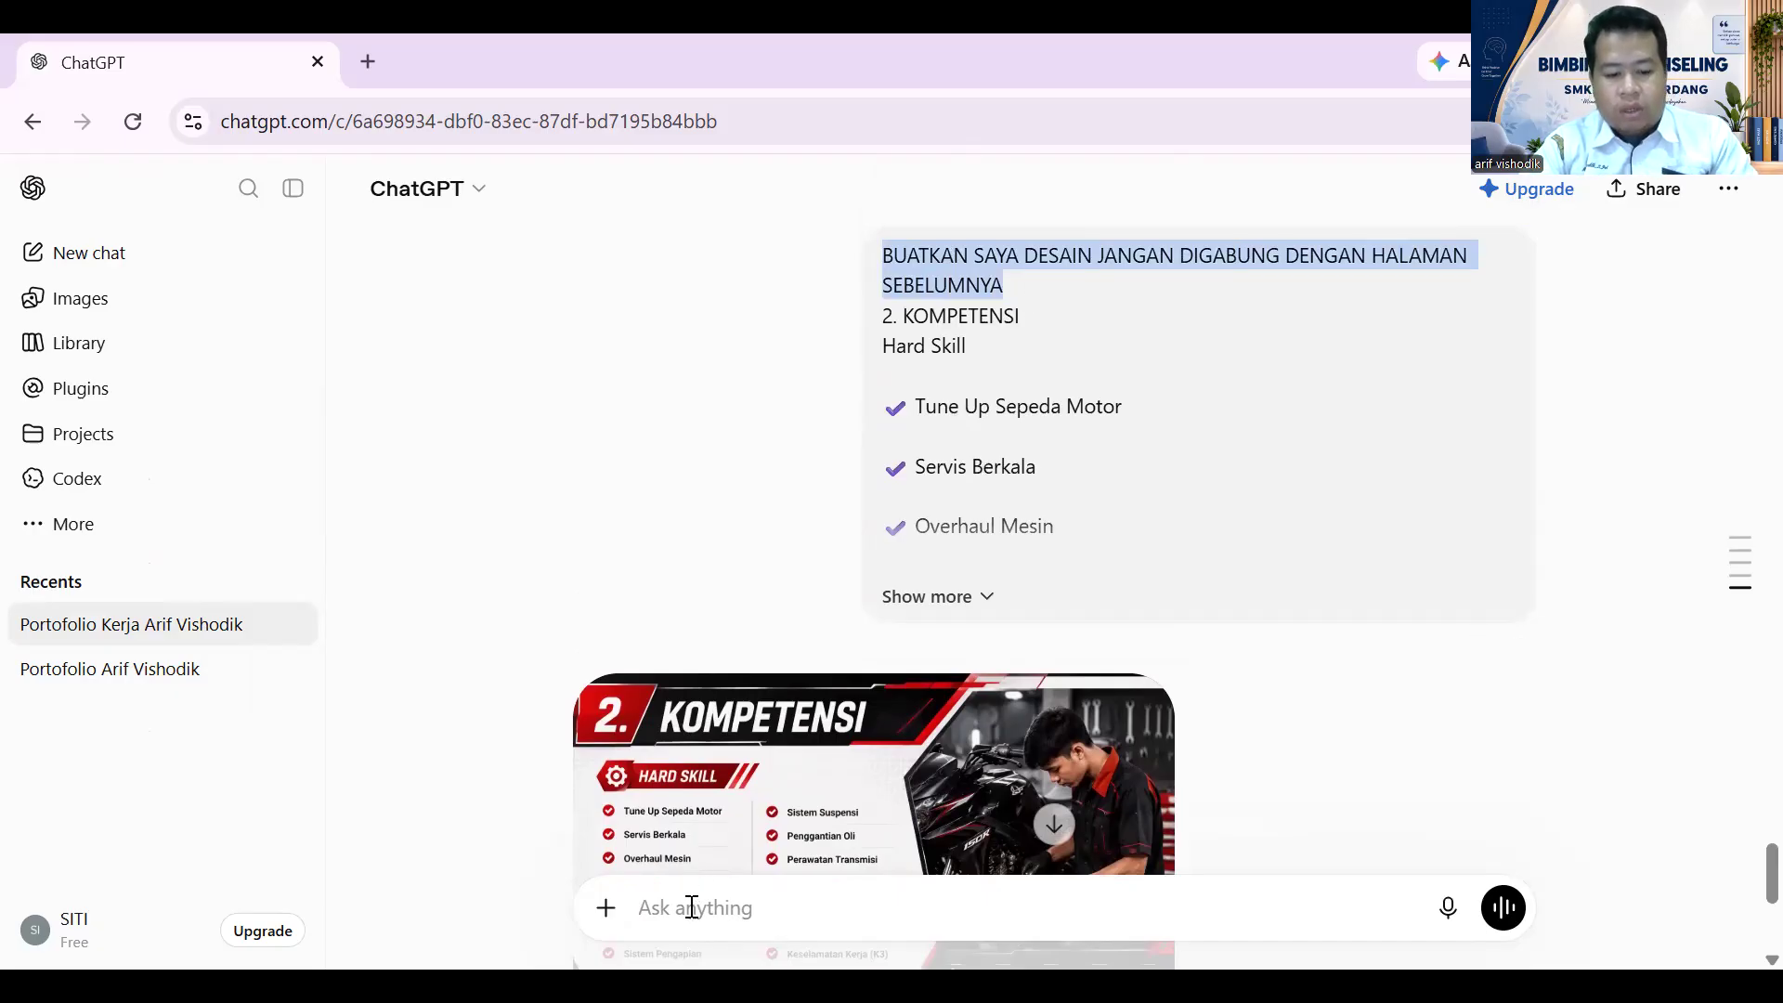
left_click(692, 906)
key("ctrl+v")
key("shift+Return")
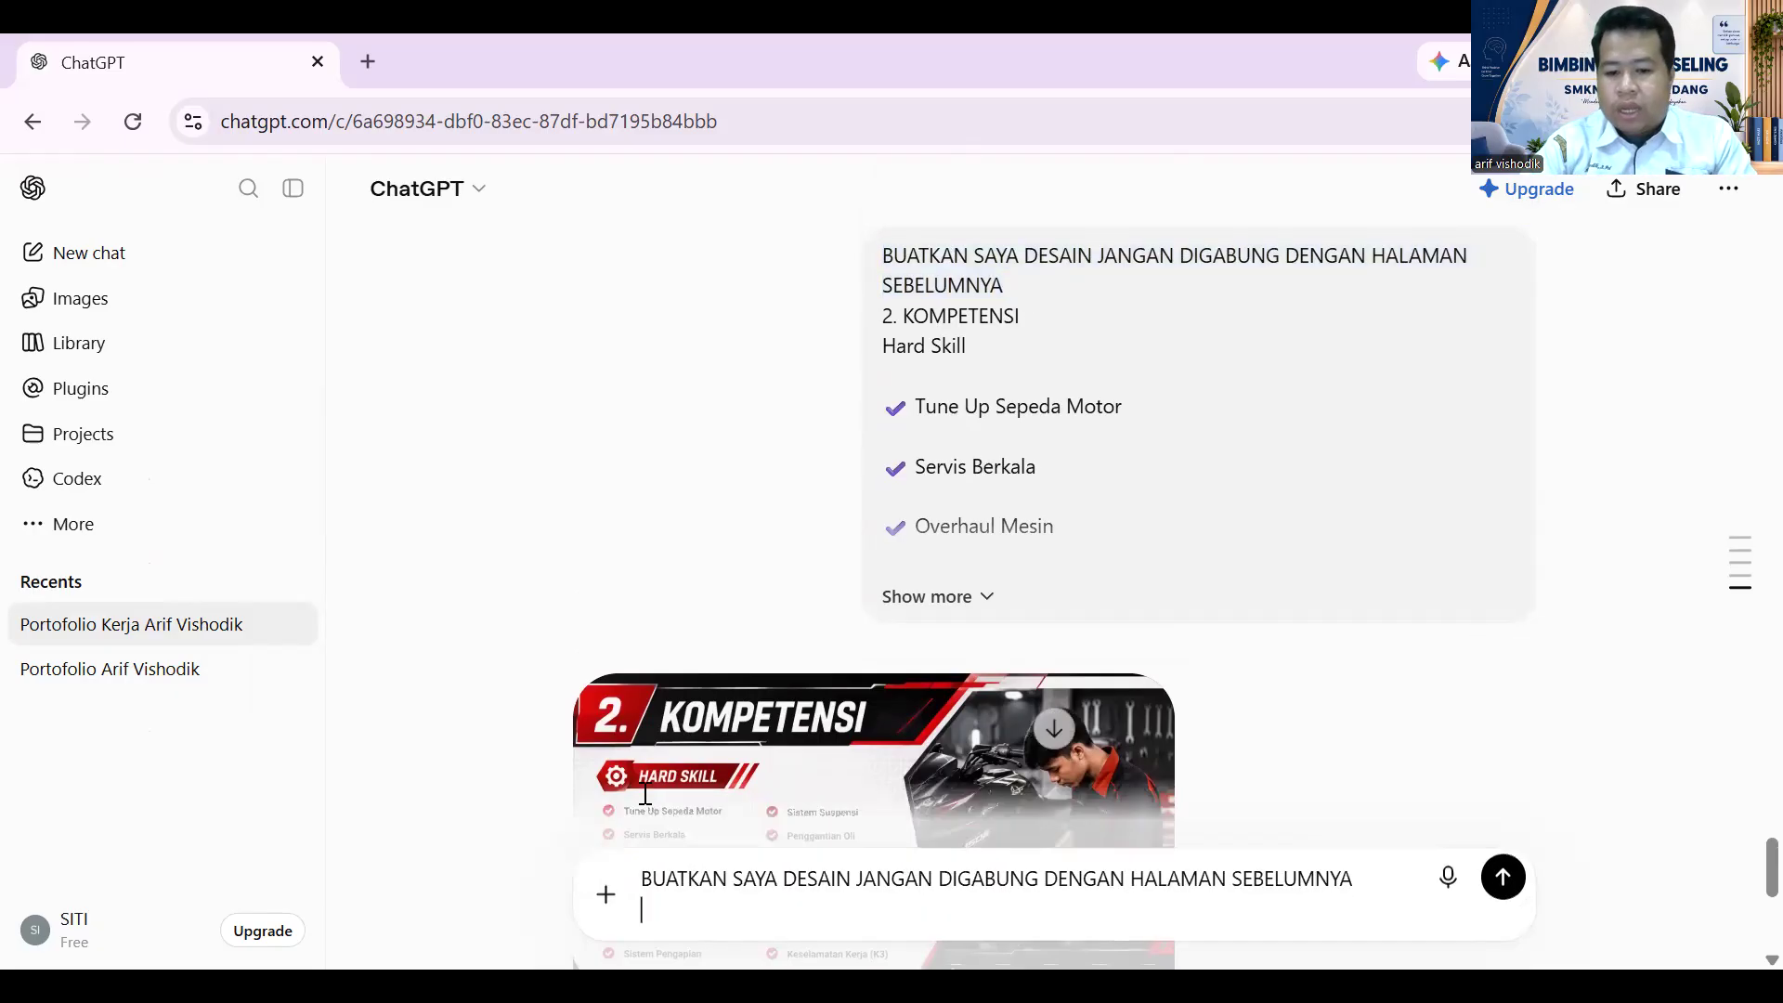
- Paste the 3. PENGALAMAN PKL section under the instruction and send the request
scroll(784, 483, "up", 15)
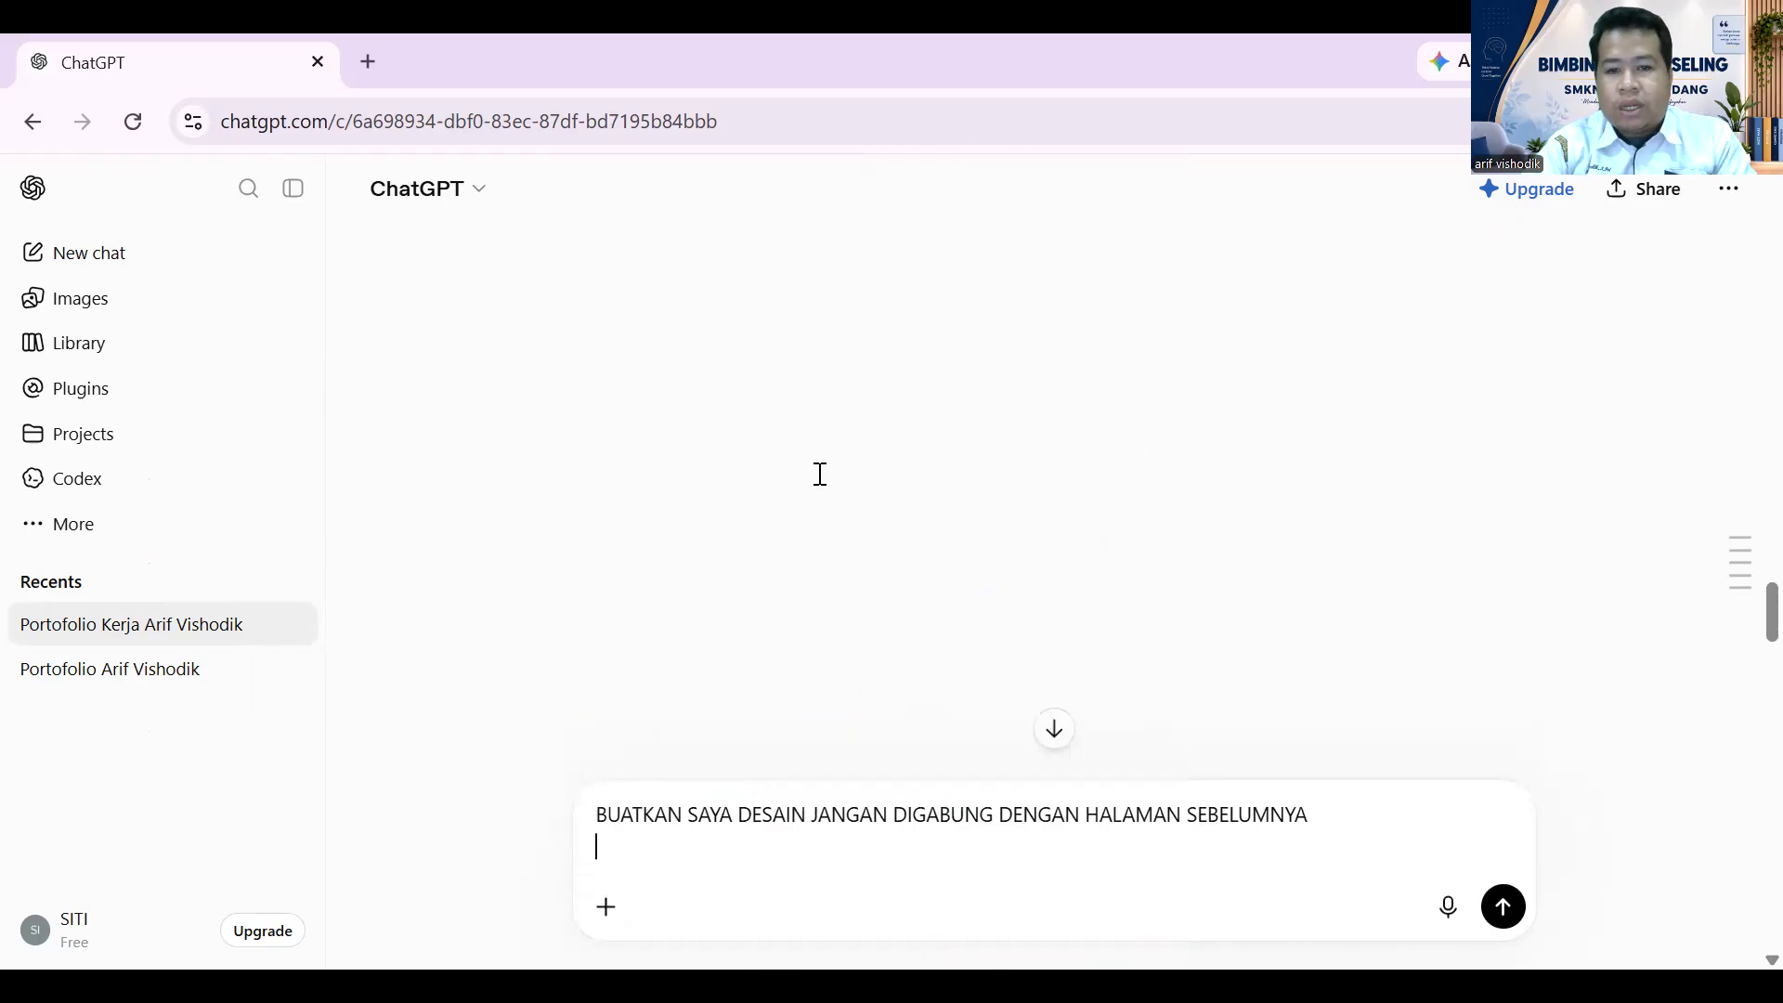
scroll(837, 474, "up", 15)
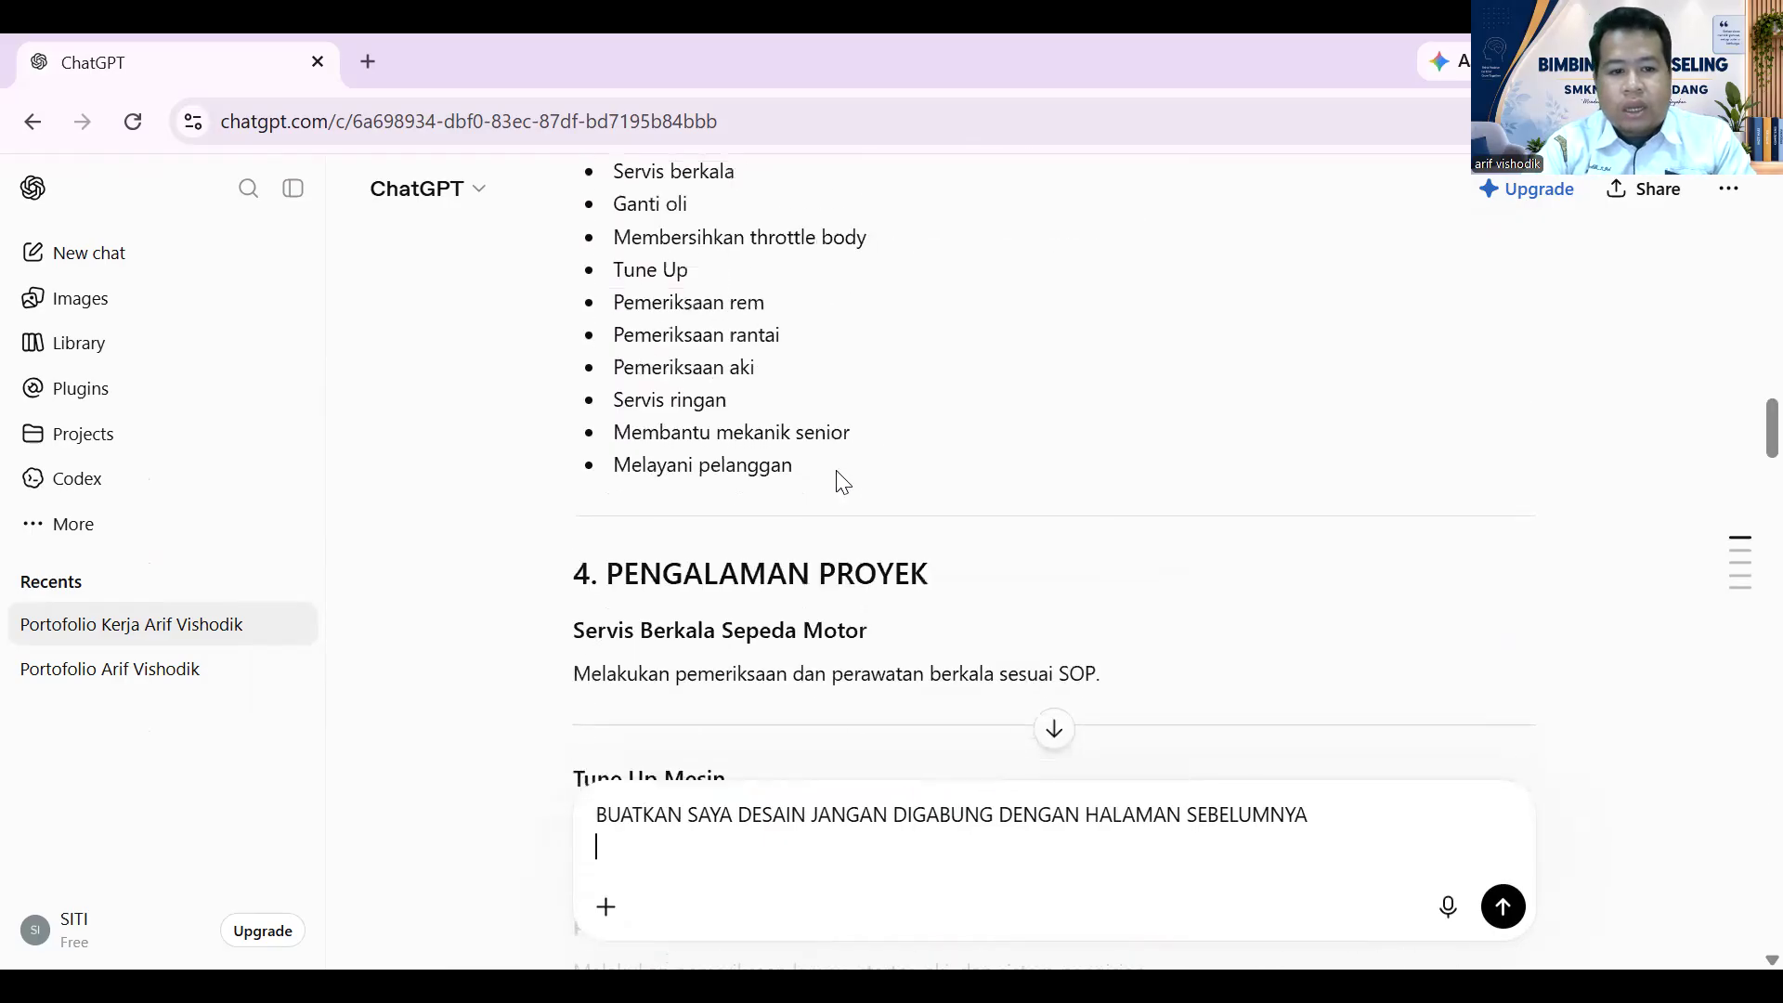
left_click_drag(573, 238, 895, 764)
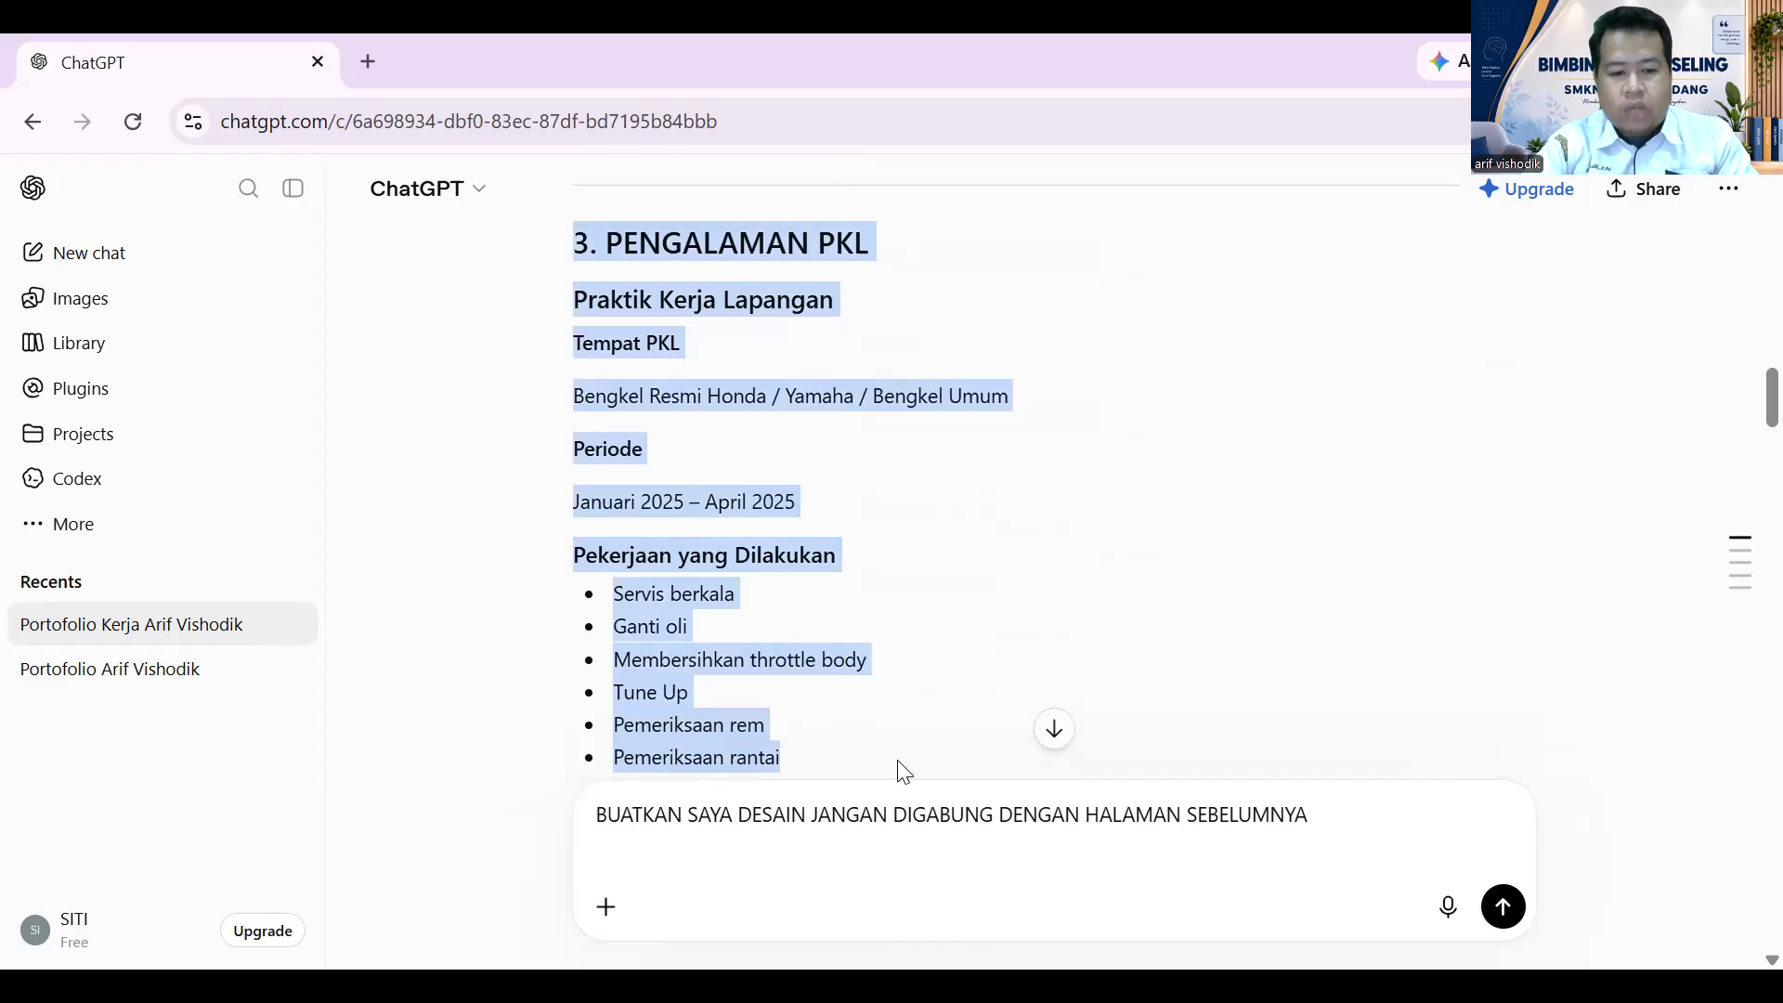
scroll(906, 771, "down", 1)
scroll(901, 769, "down", 2)
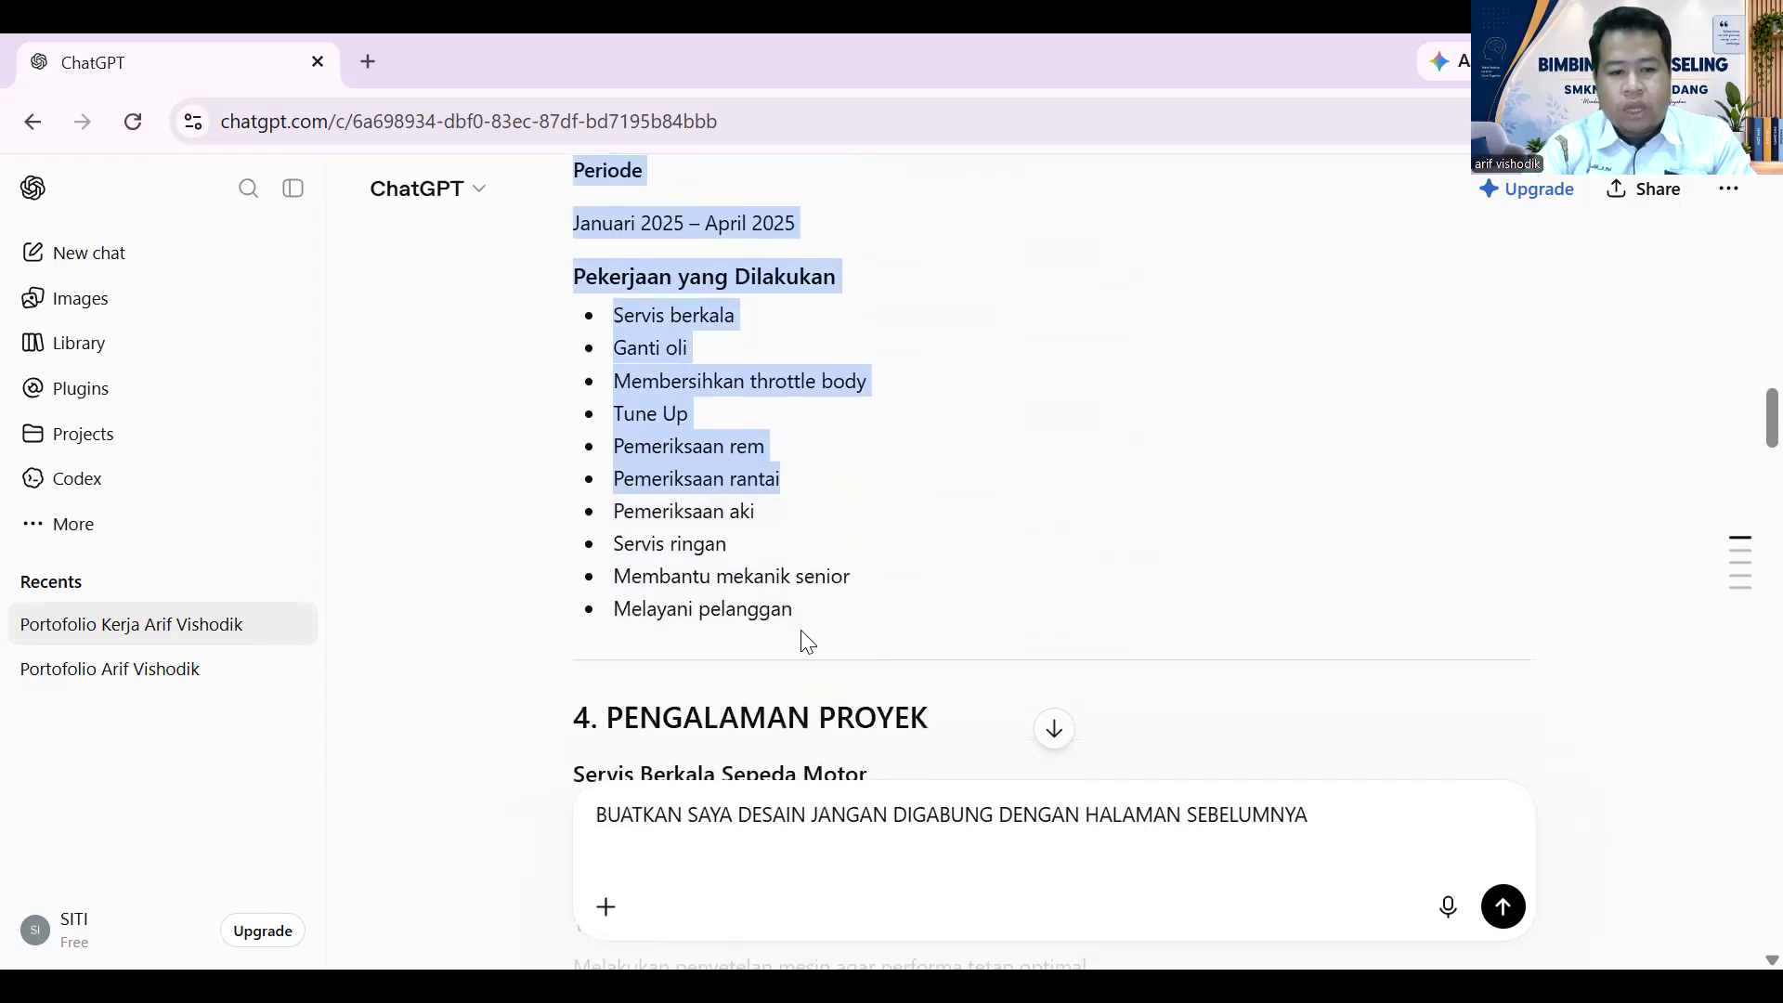
left_click_drag(804, 612, 561, 526)
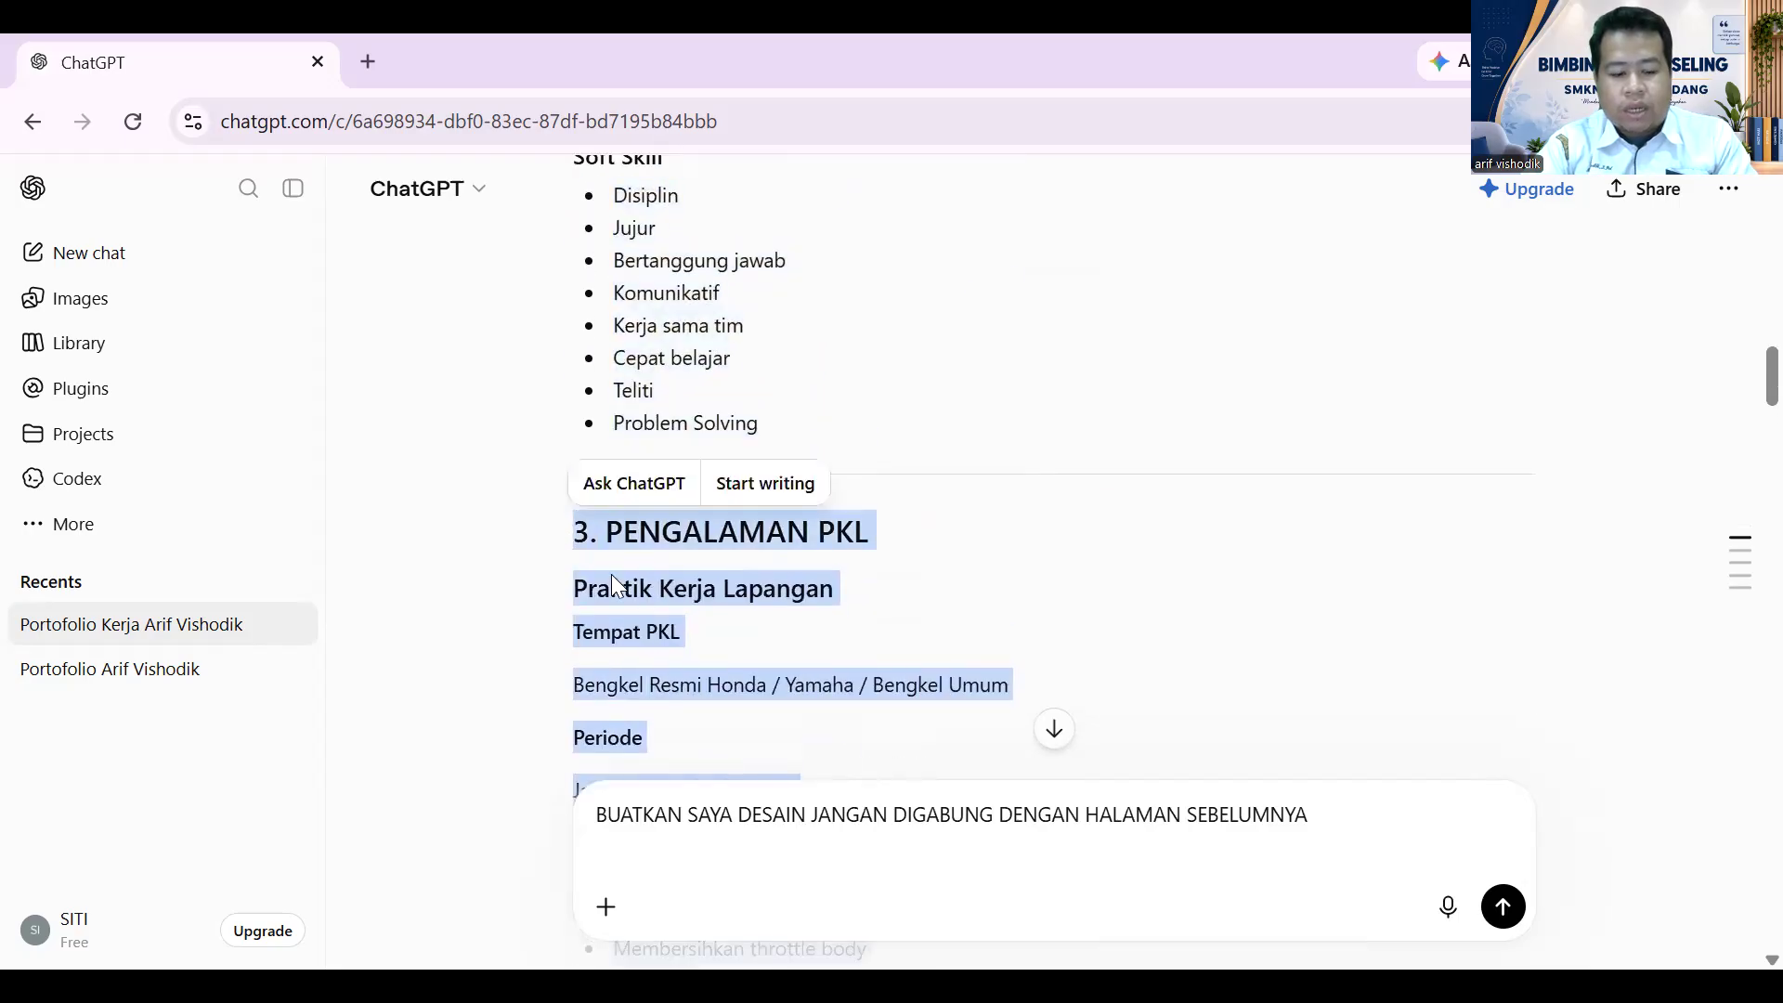
scroll(1261, 709, "down", 1)
scroll(1260, 709, "down", 10)
left_click(1295, 848)
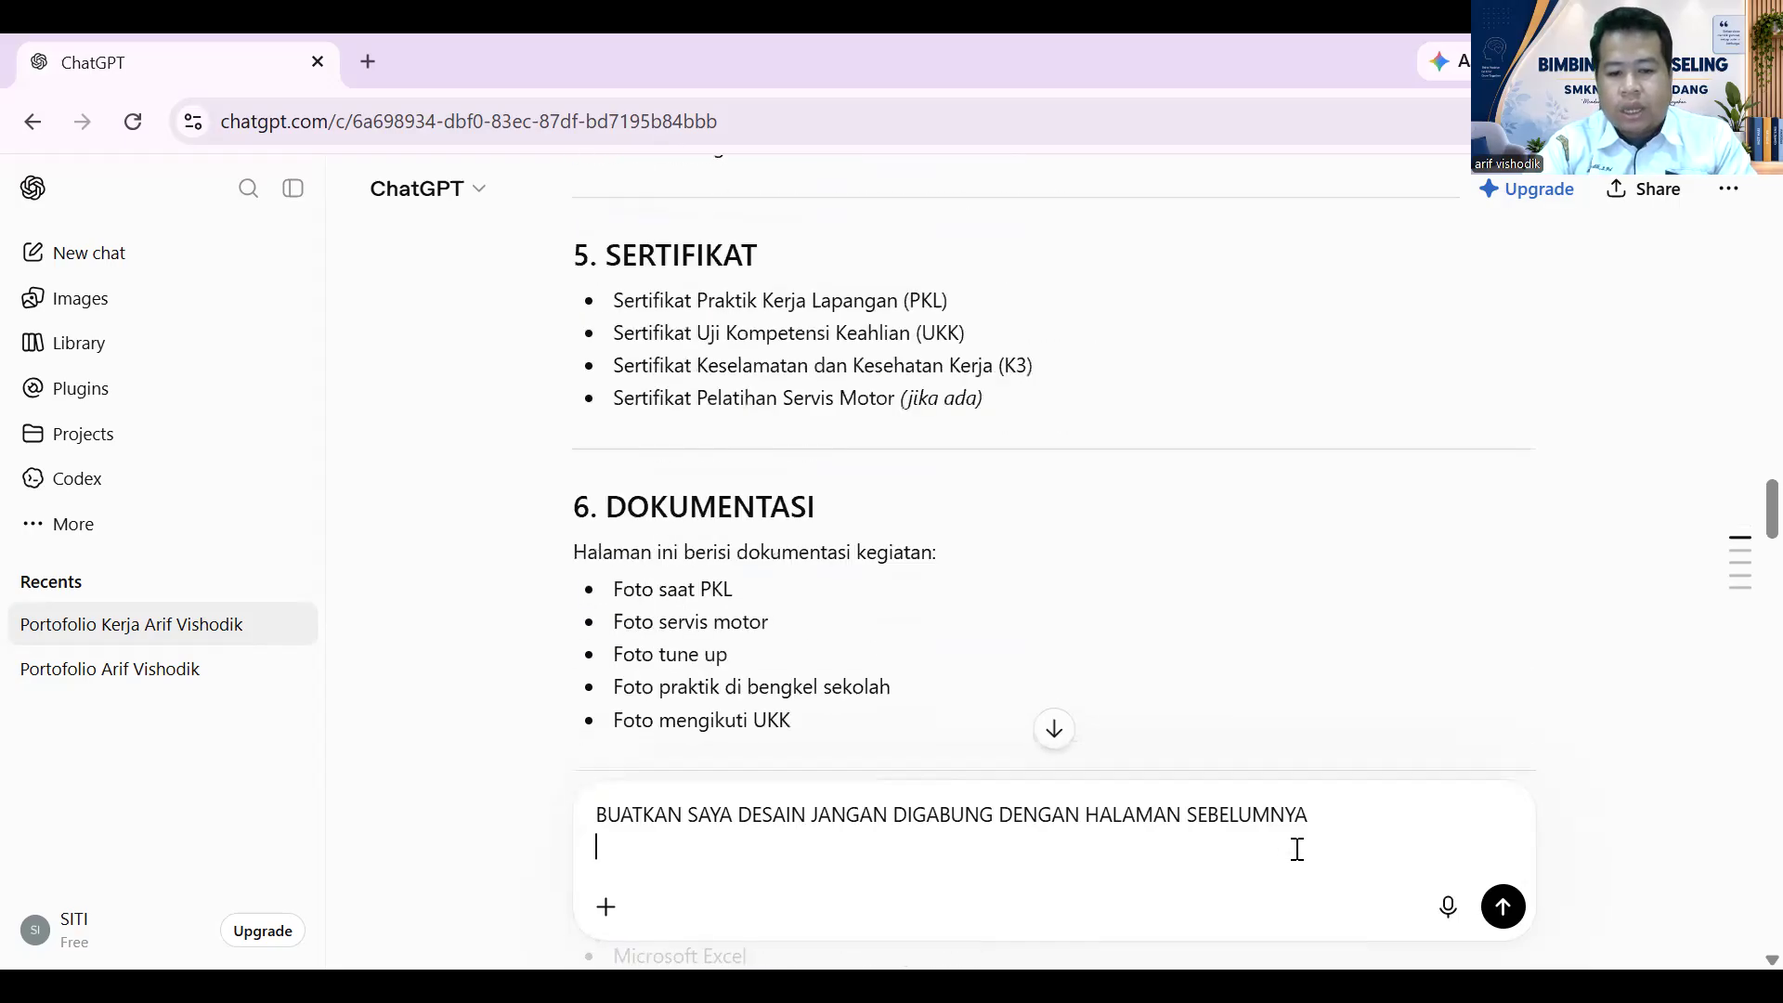
key("ctrl+v")
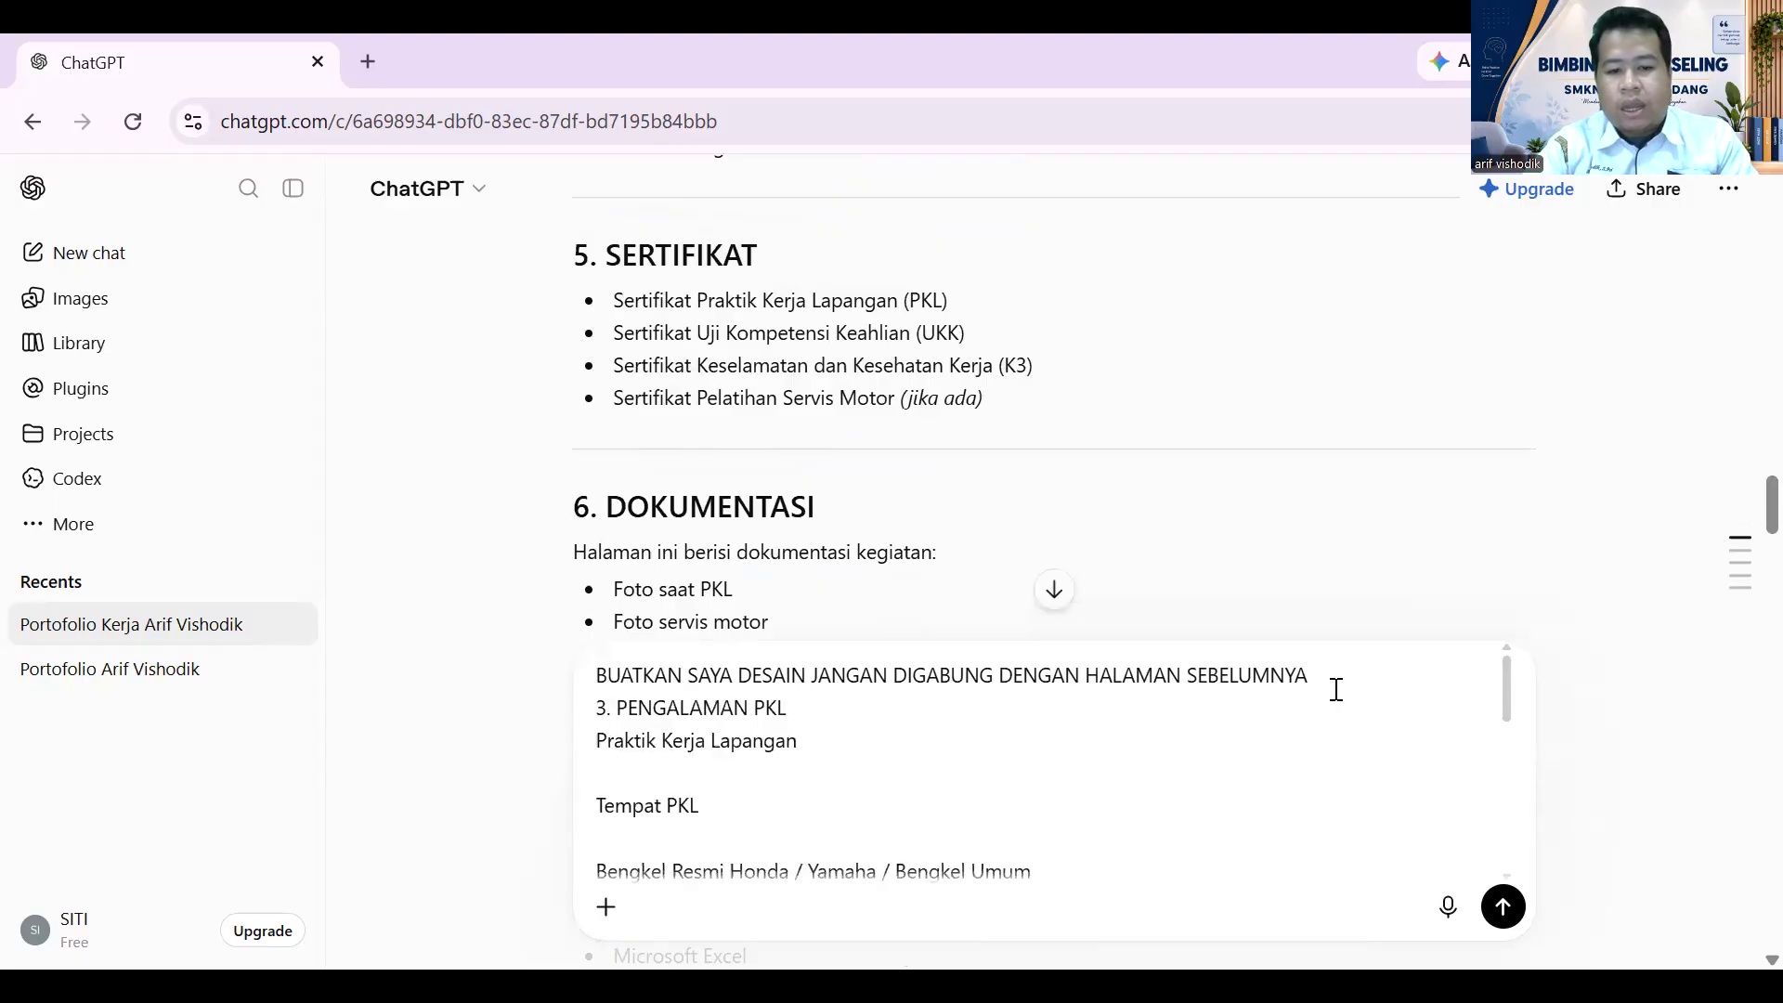
scroll(765, 378, "down", 15)
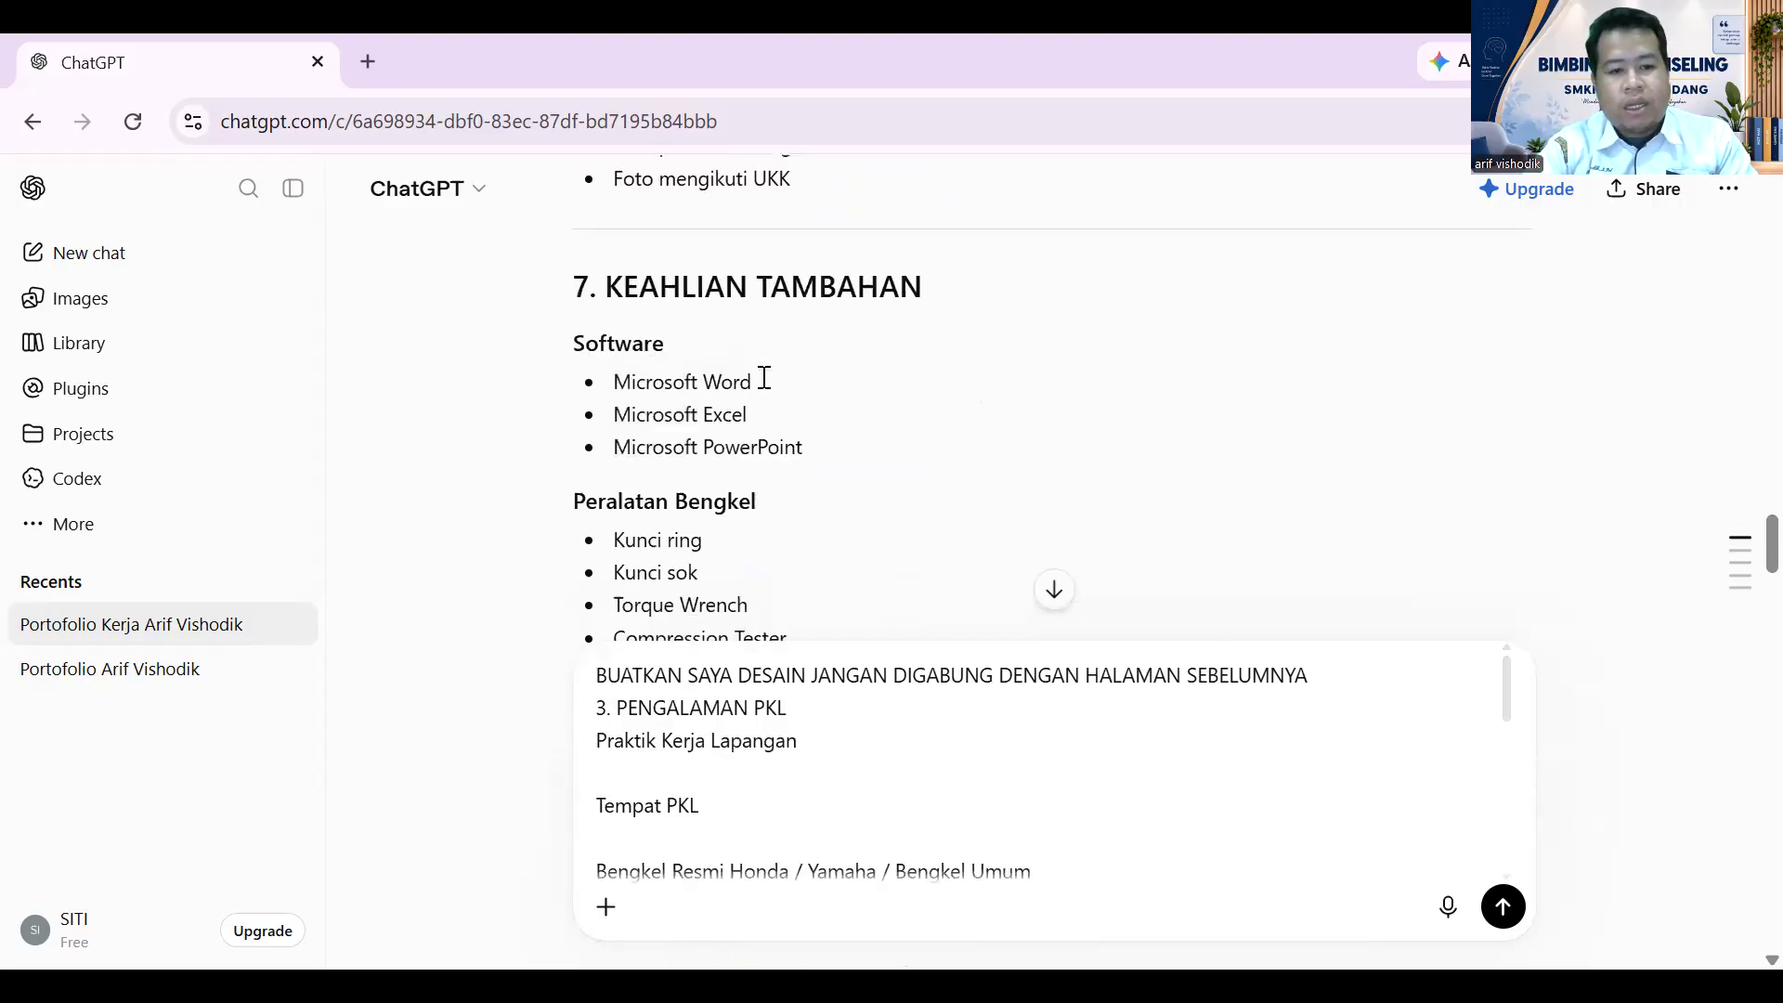
scroll(783, 418, "up", 3)
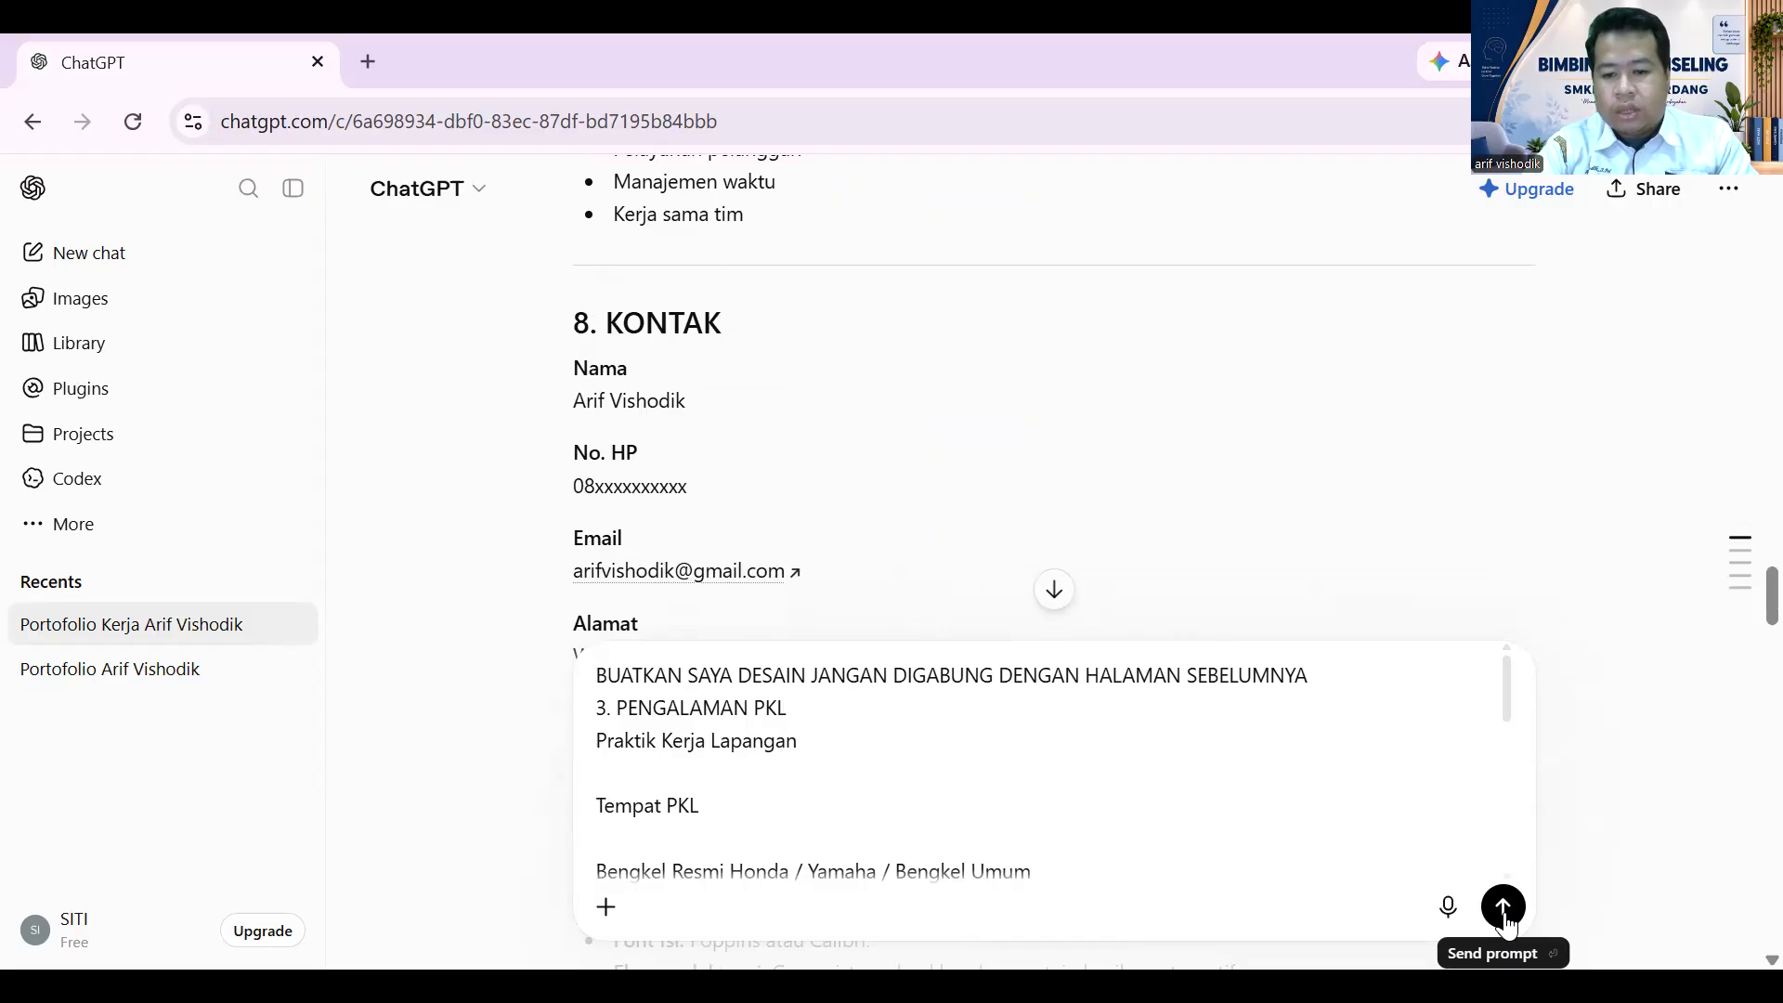
left_click(1504, 915)
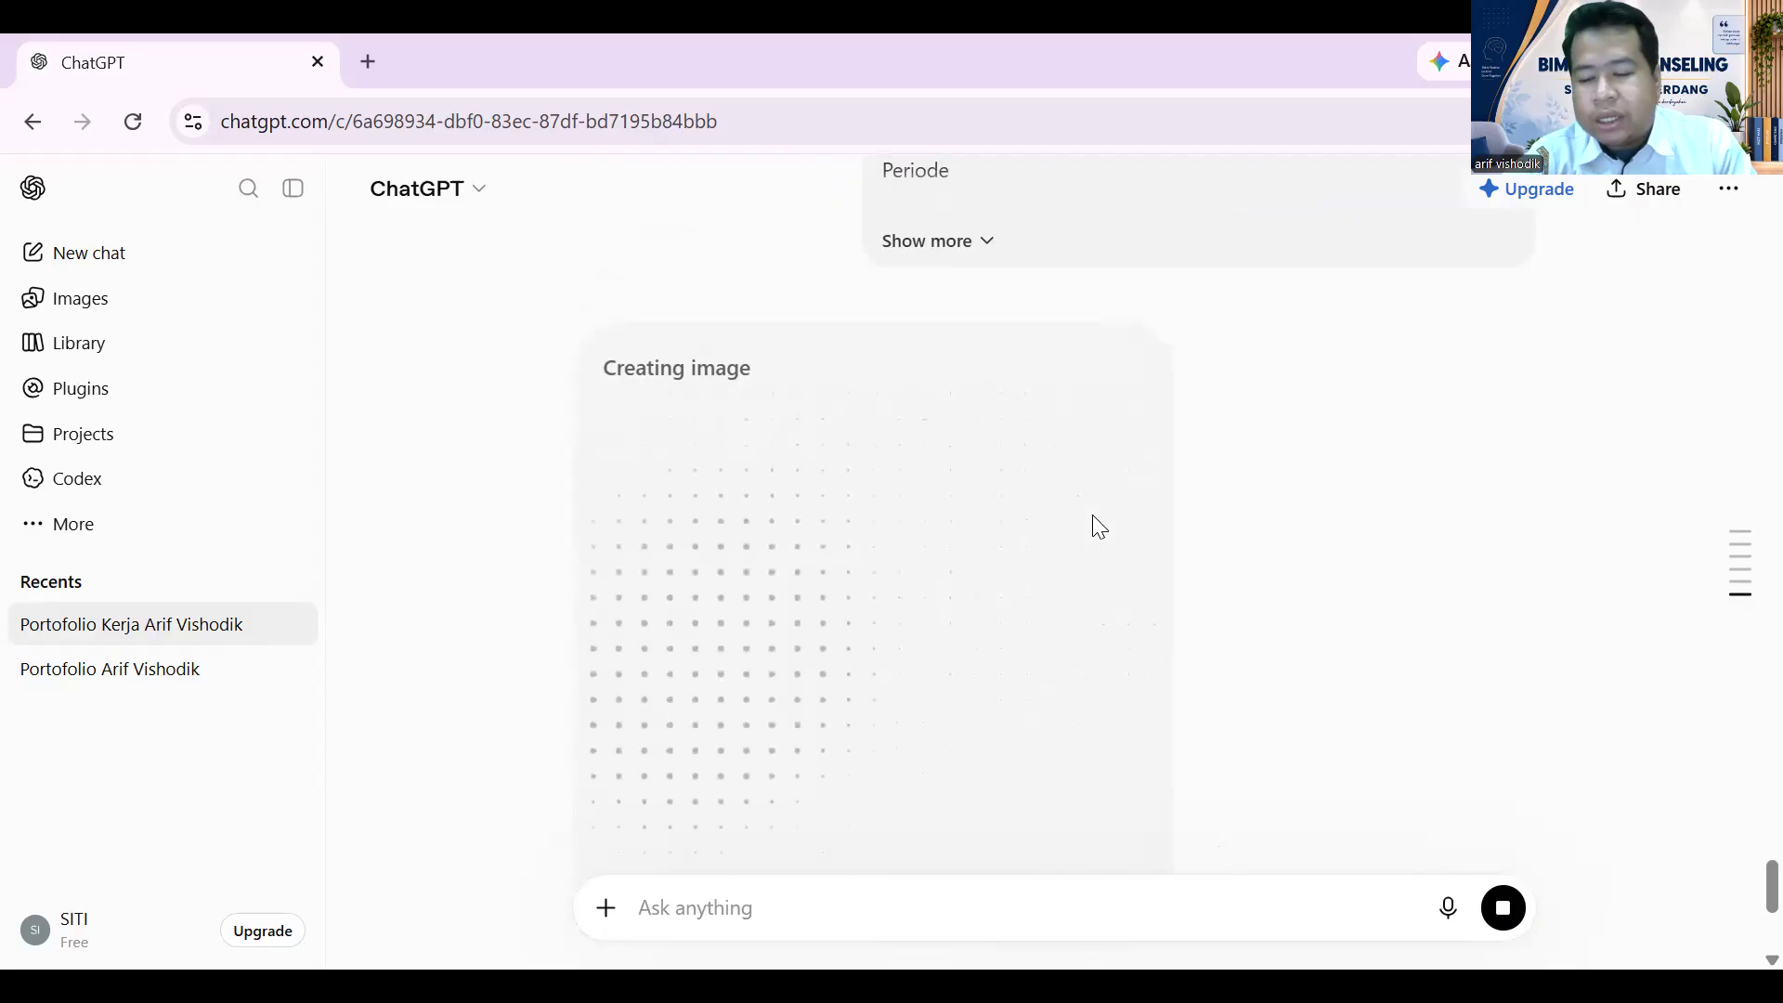
- Scroll to the PKL request and select its opening separate-design instruction line
scroll(1349, 251, "up", 20)
scroll(959, 397, "up", 3)
scroll(959, 396, "down", 20)
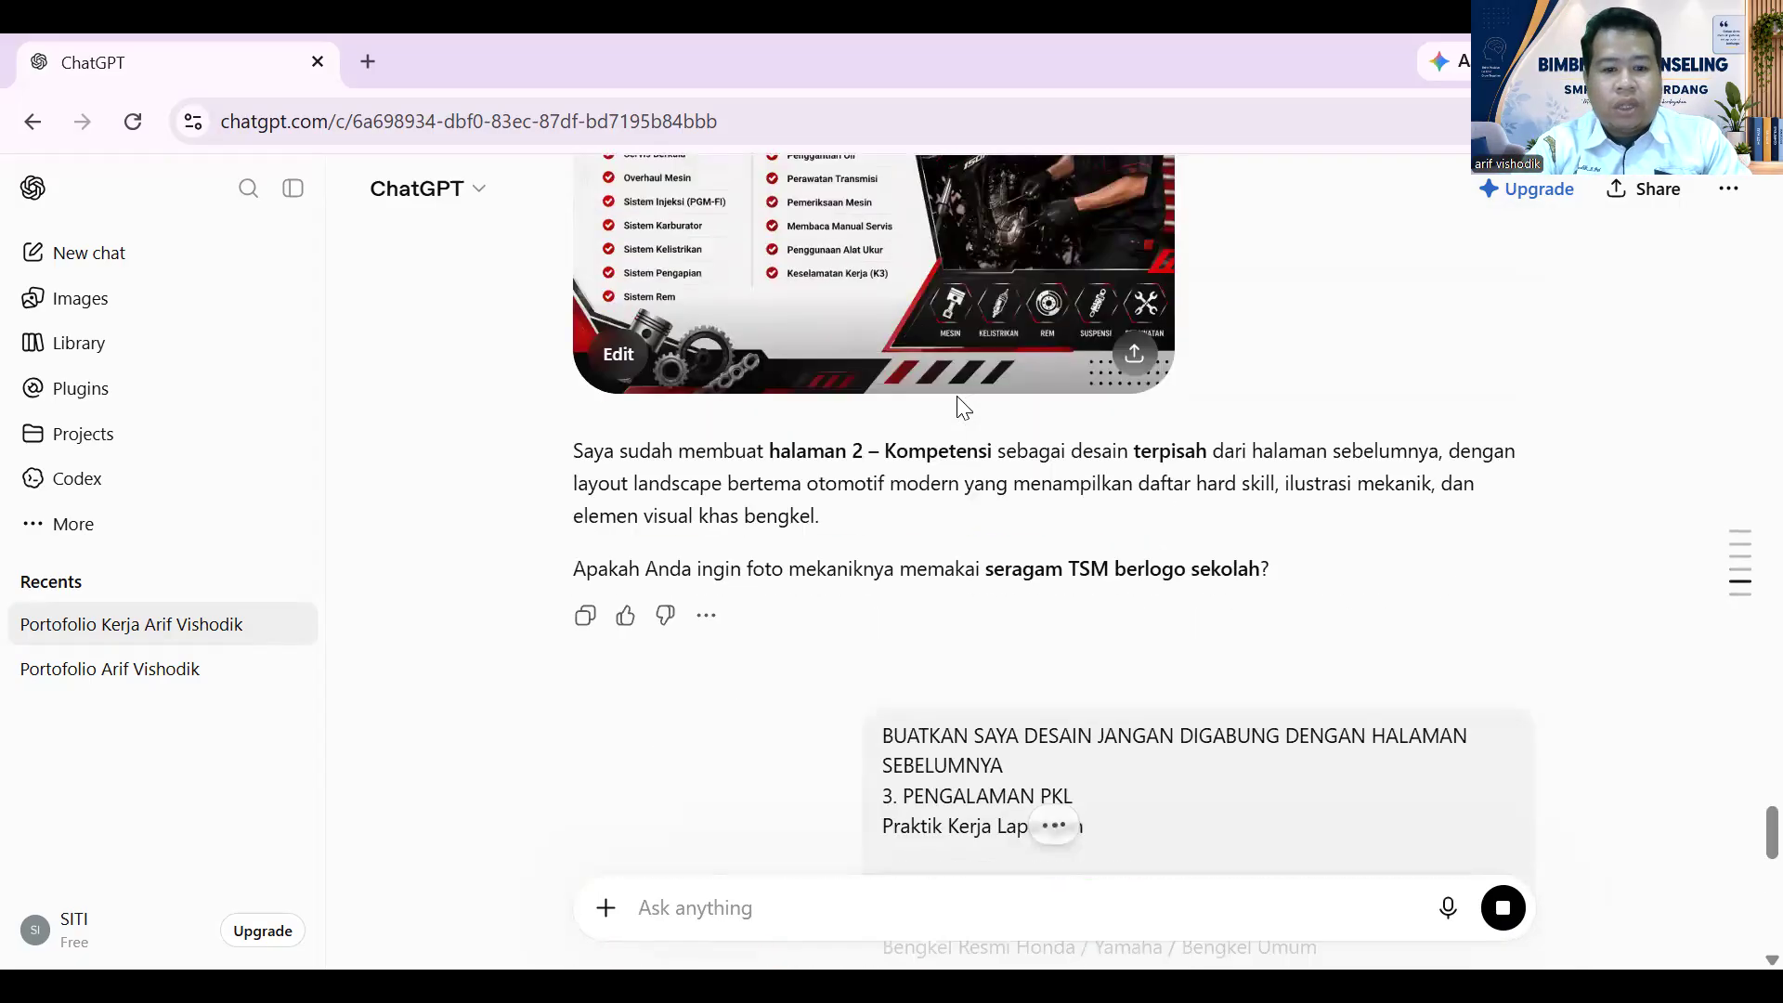
scroll(962, 406, "down", 3)
scroll(963, 405, "up", 3)
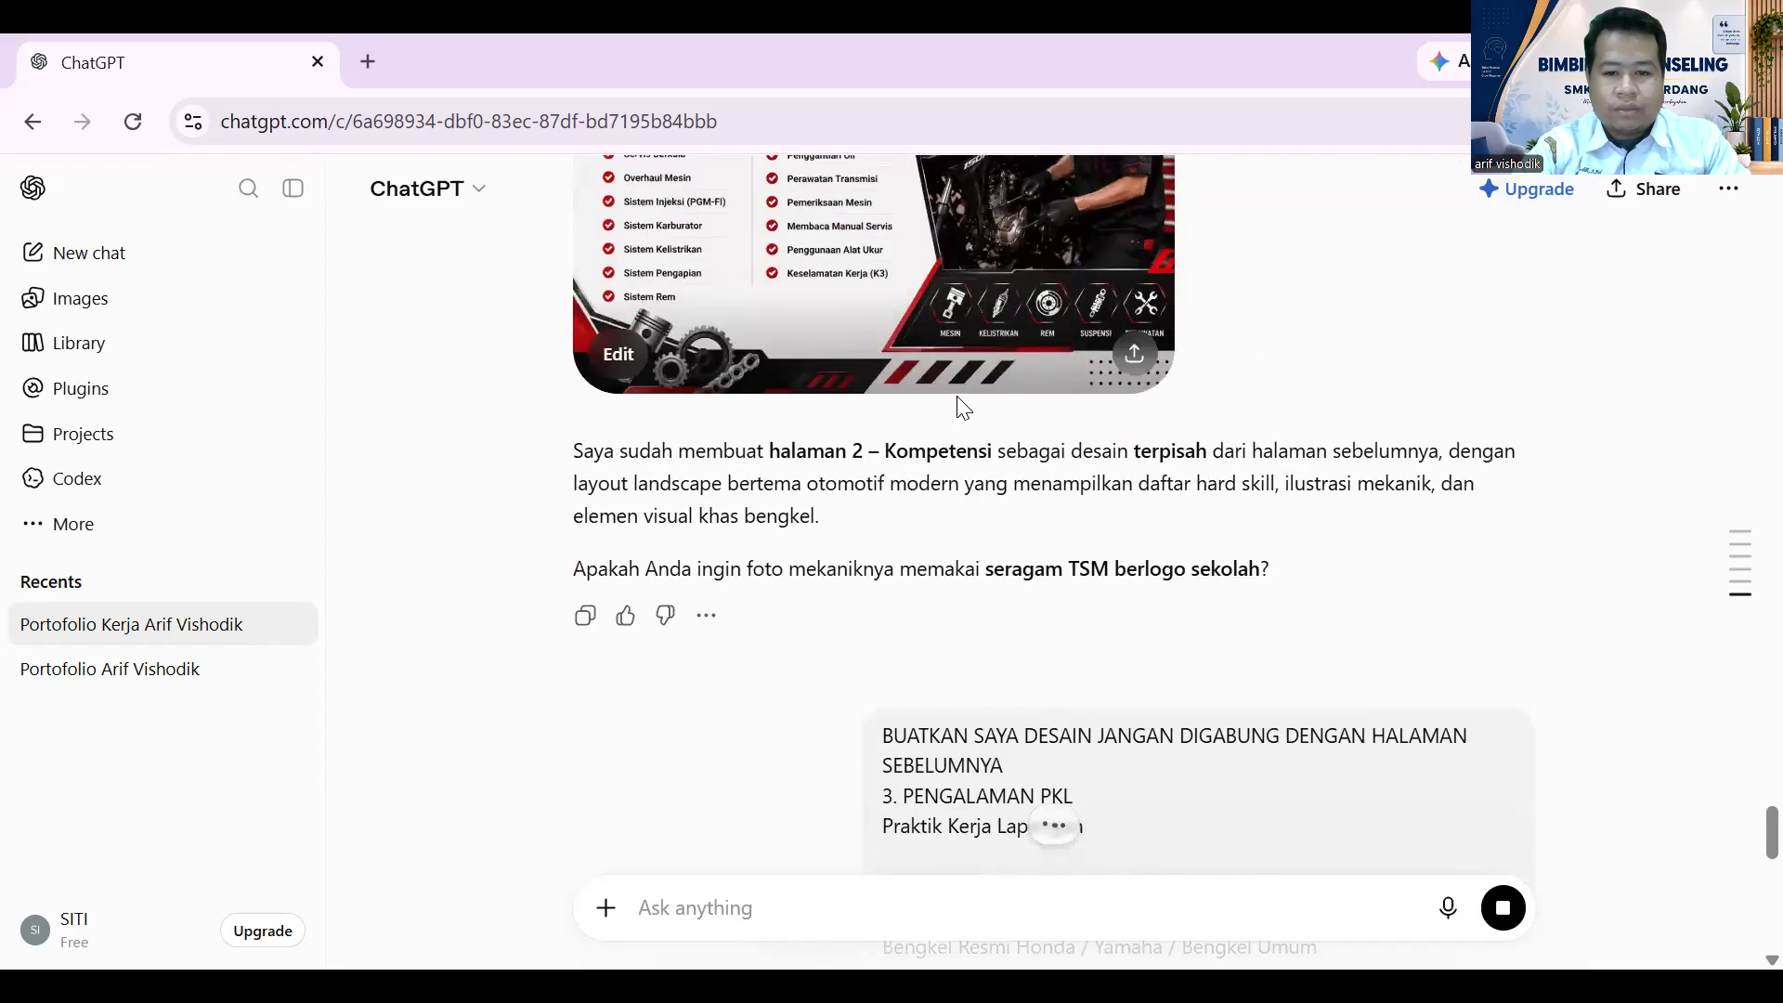
scroll(962, 406, "up", 2)
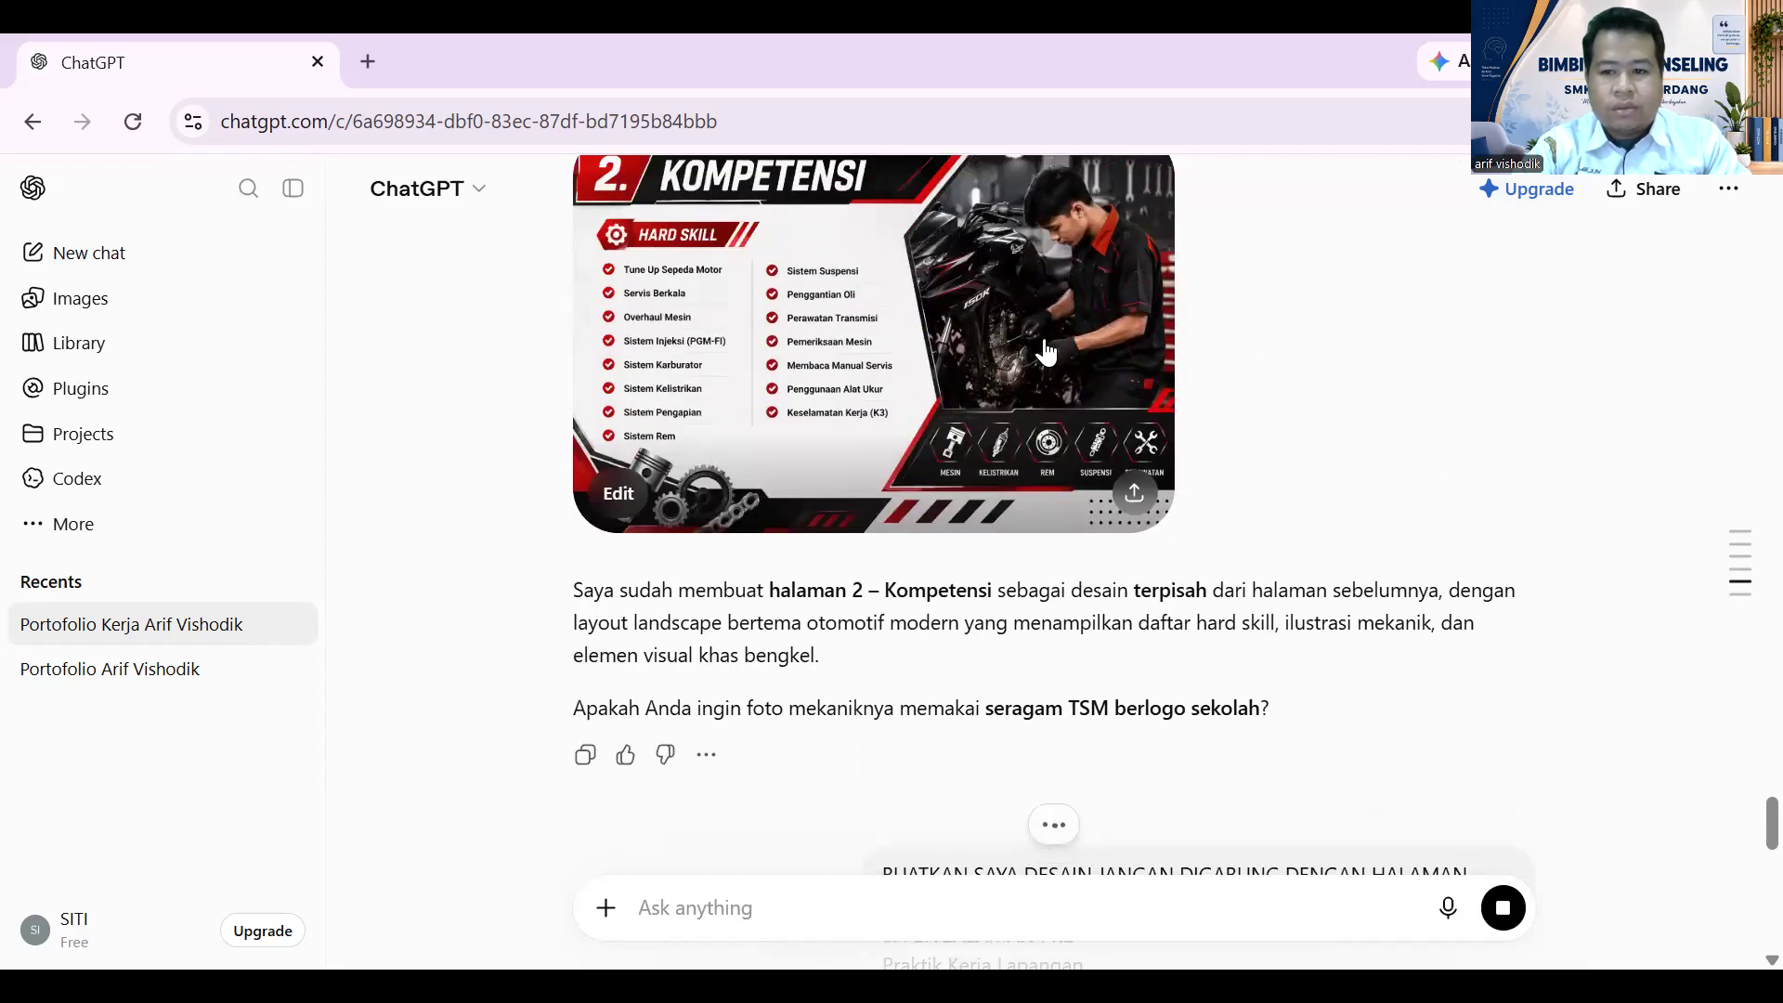
scroll(1046, 353, "up", 5)
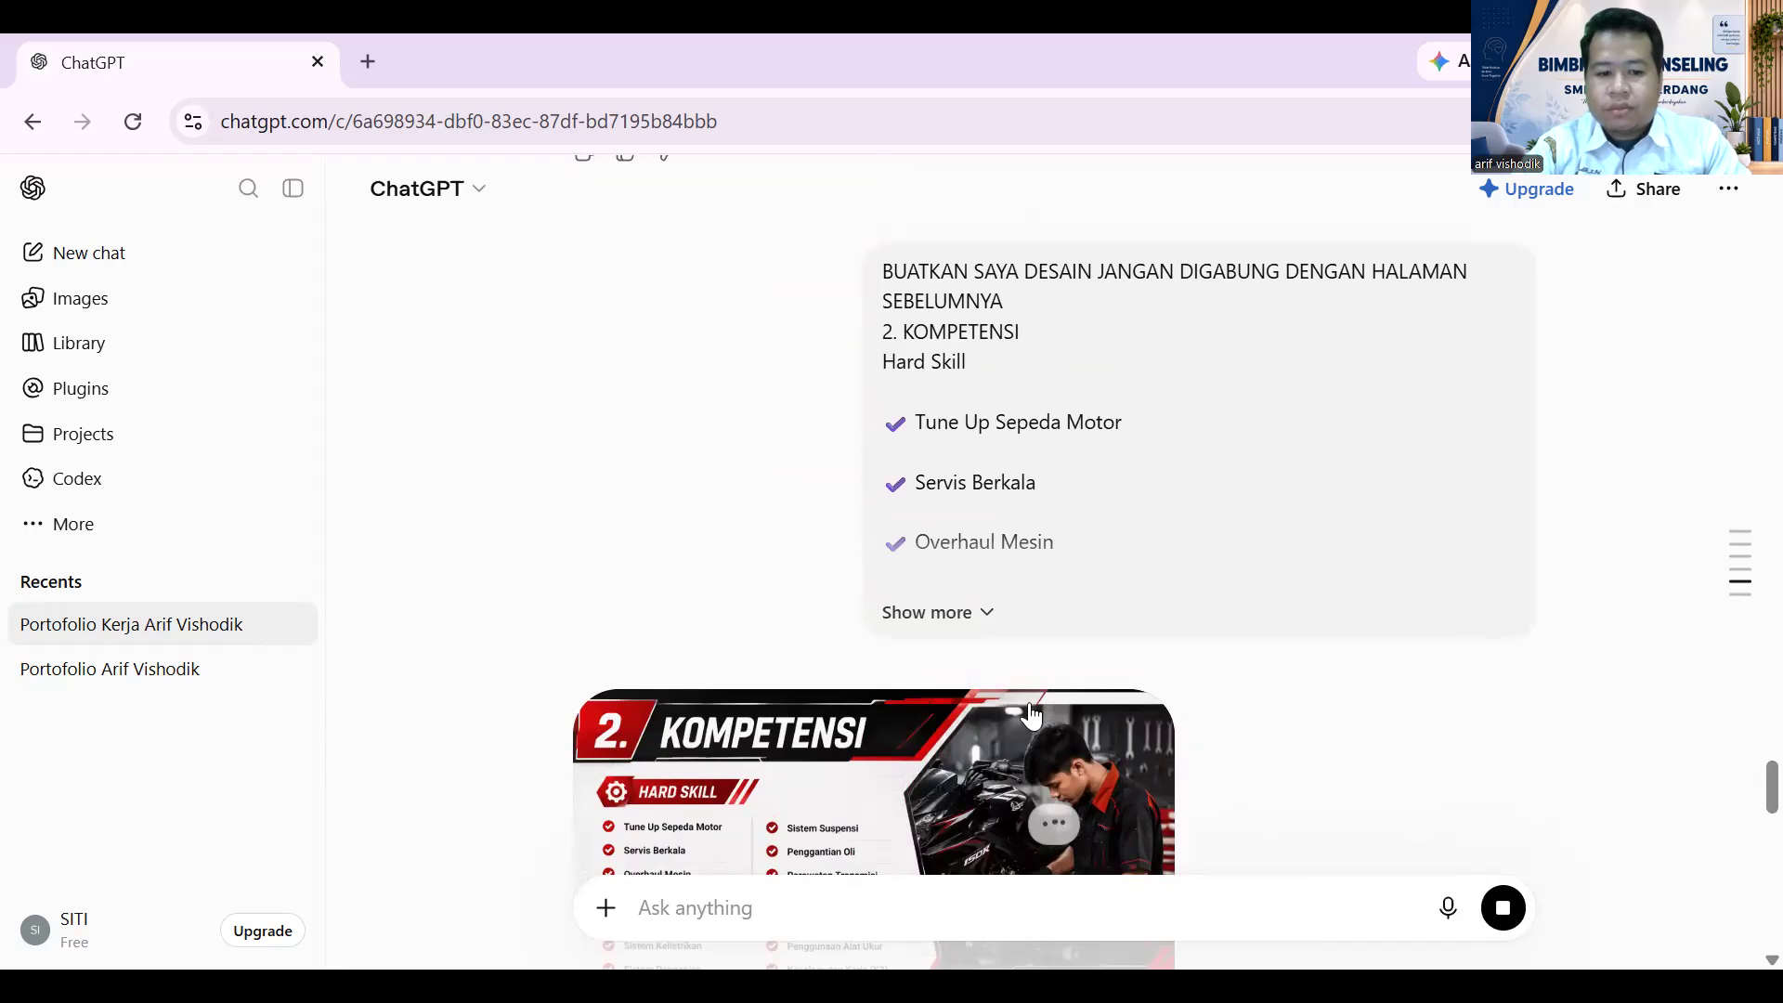
scroll(1124, 667, "down", 3)
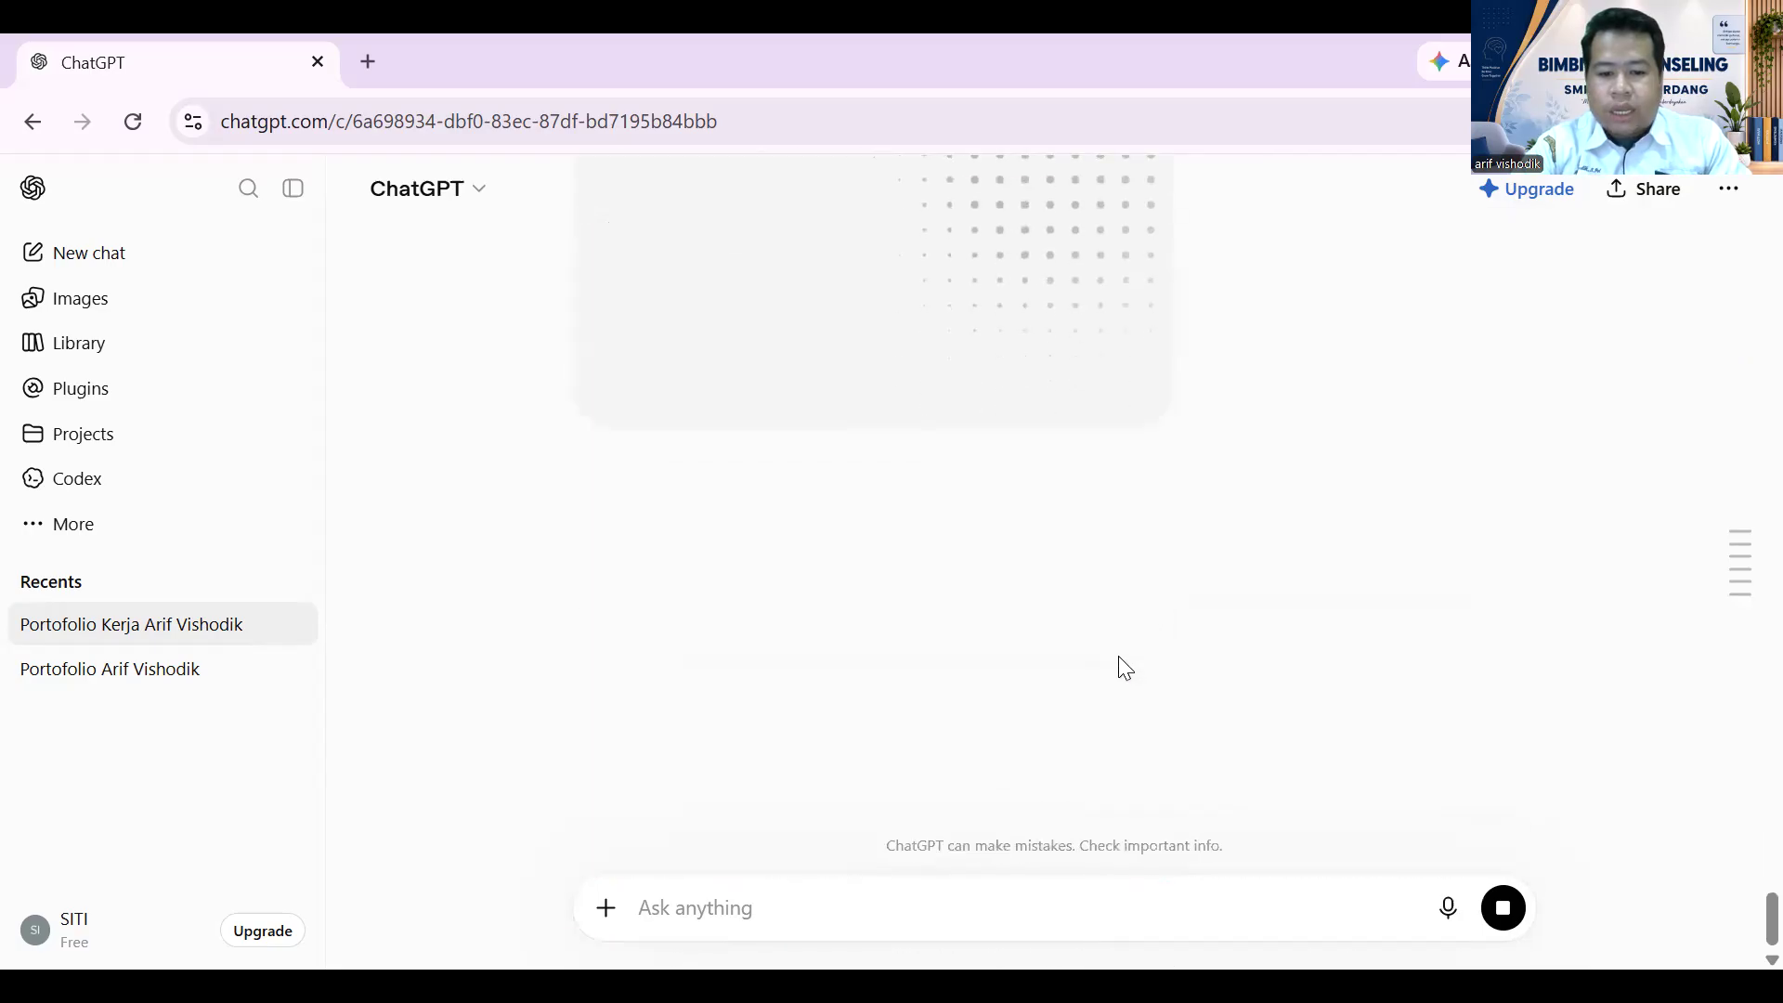
scroll(1119, 657, "up", 5)
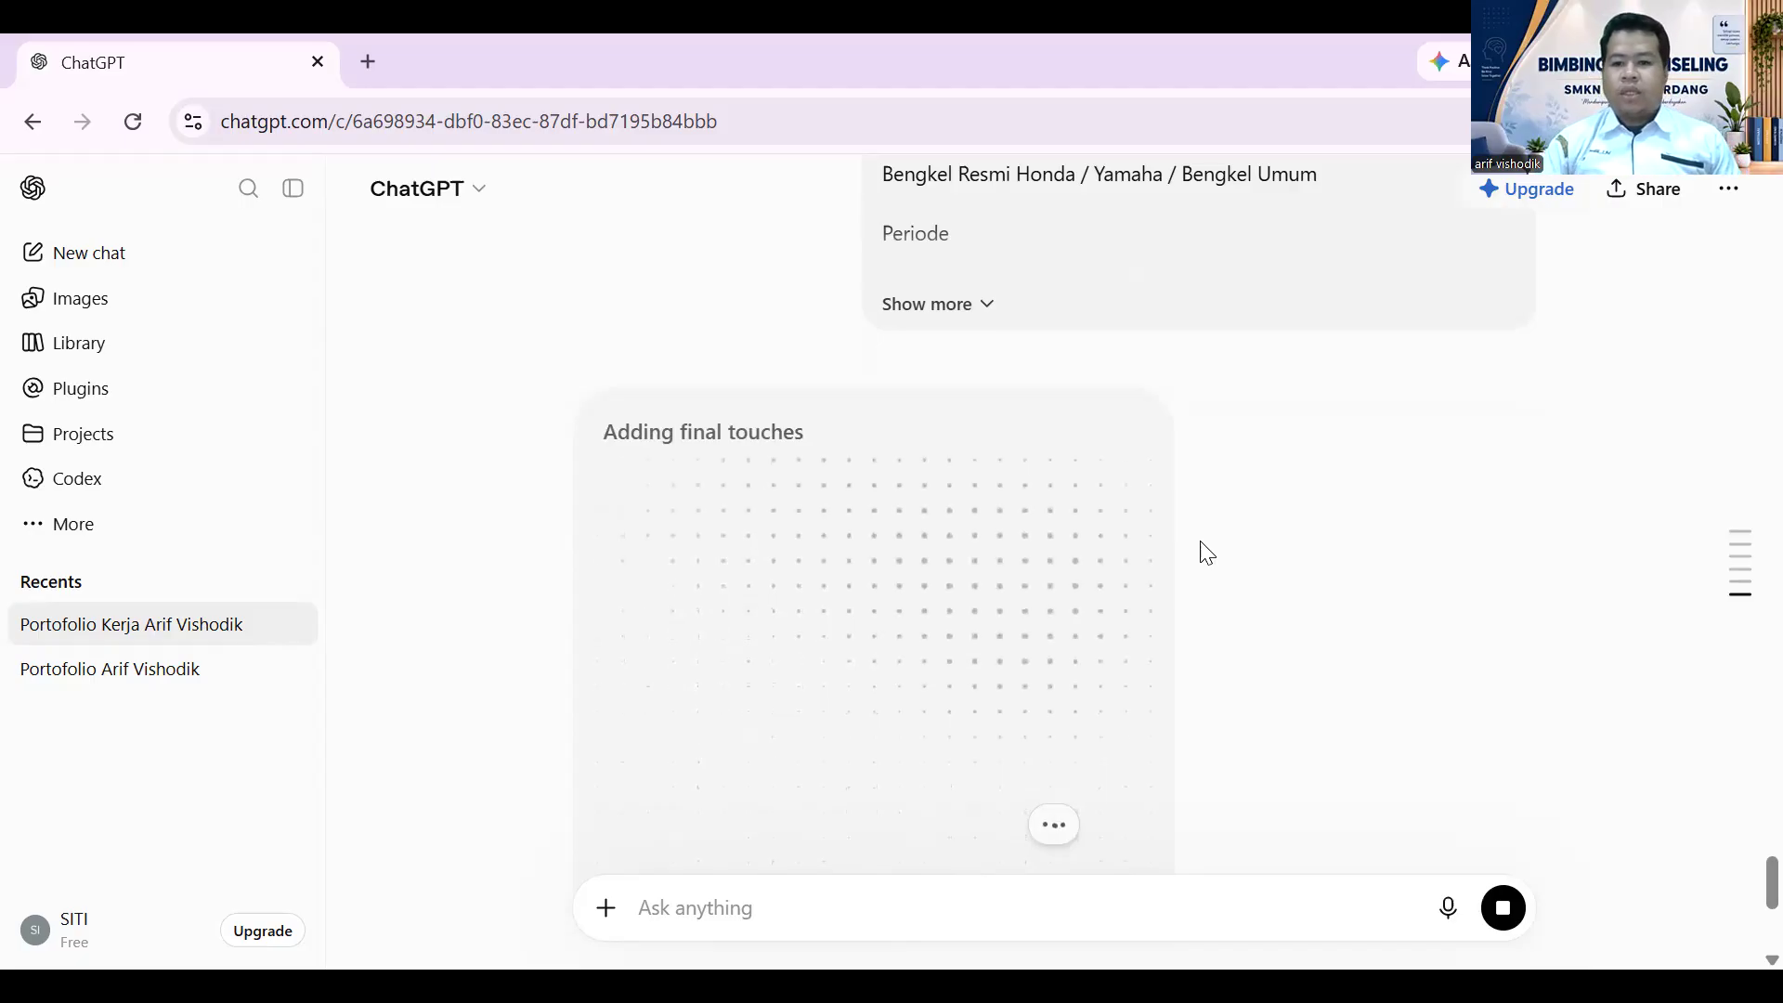
scroll(1193, 506, "up", 1)
scroll(1193, 506, "up", 6)
scroll(1182, 501, "down", 2)
left_click_drag(882, 520, 1010, 552)
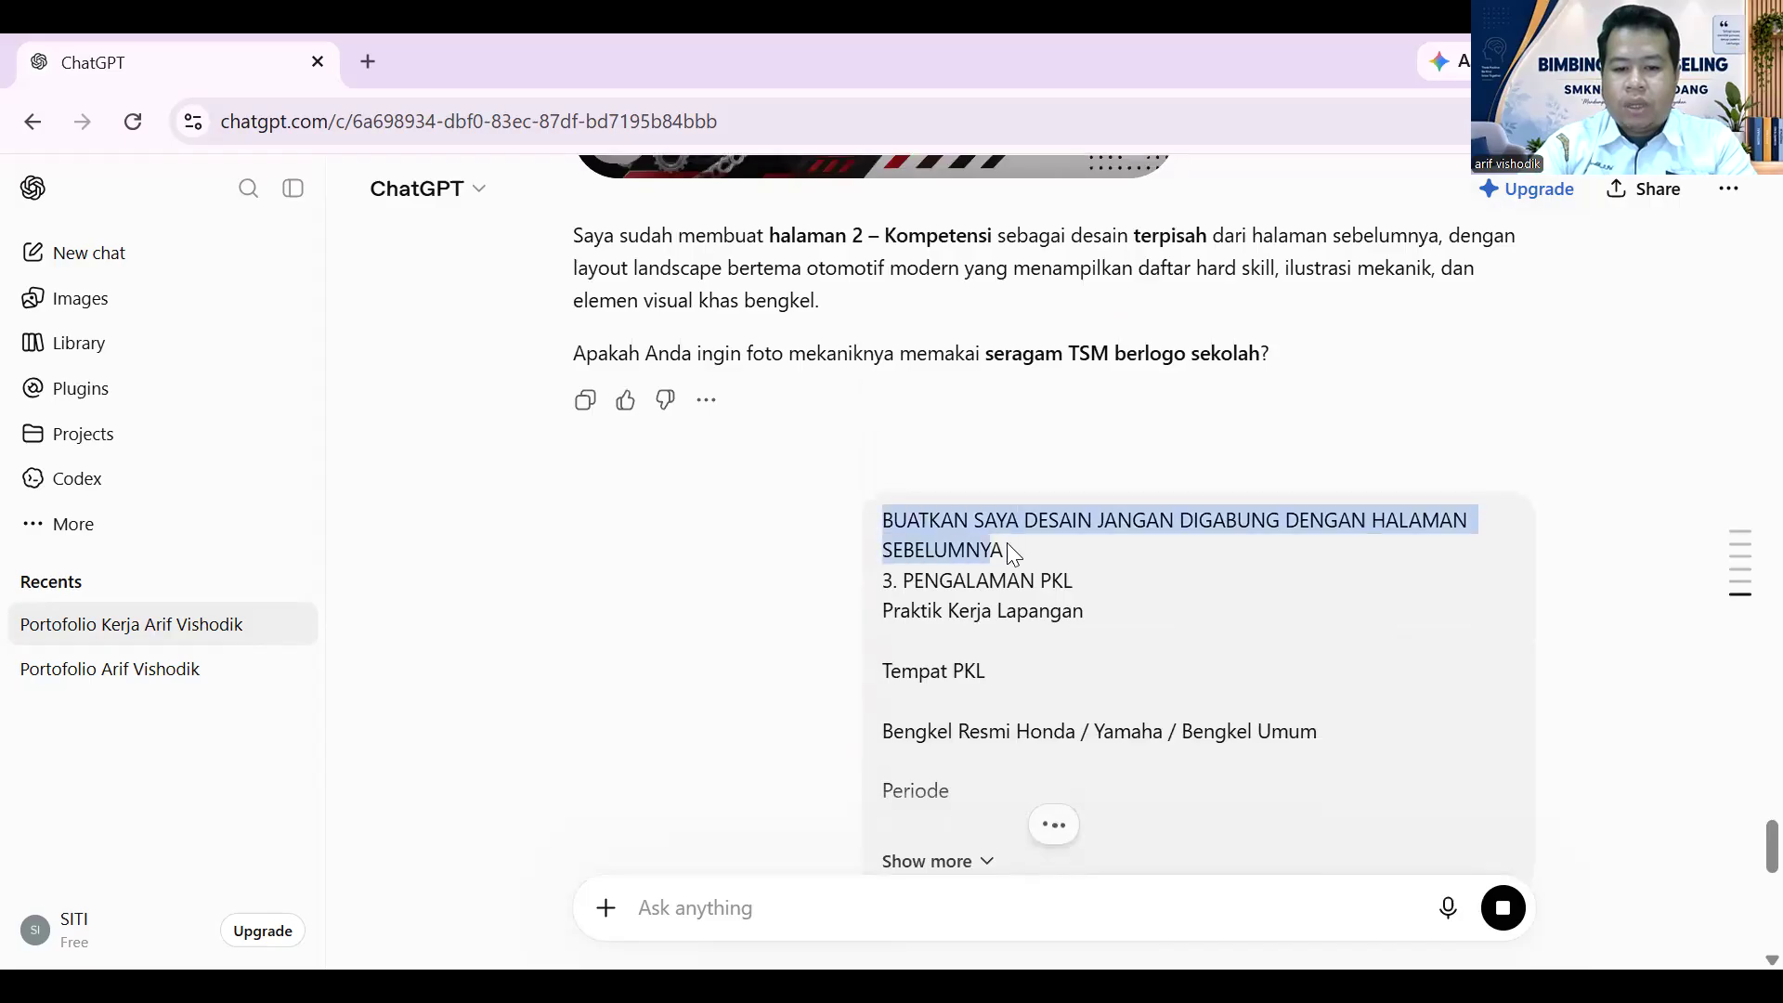
- Paste the separate-design request line into a new prompt
left_click(749, 908)
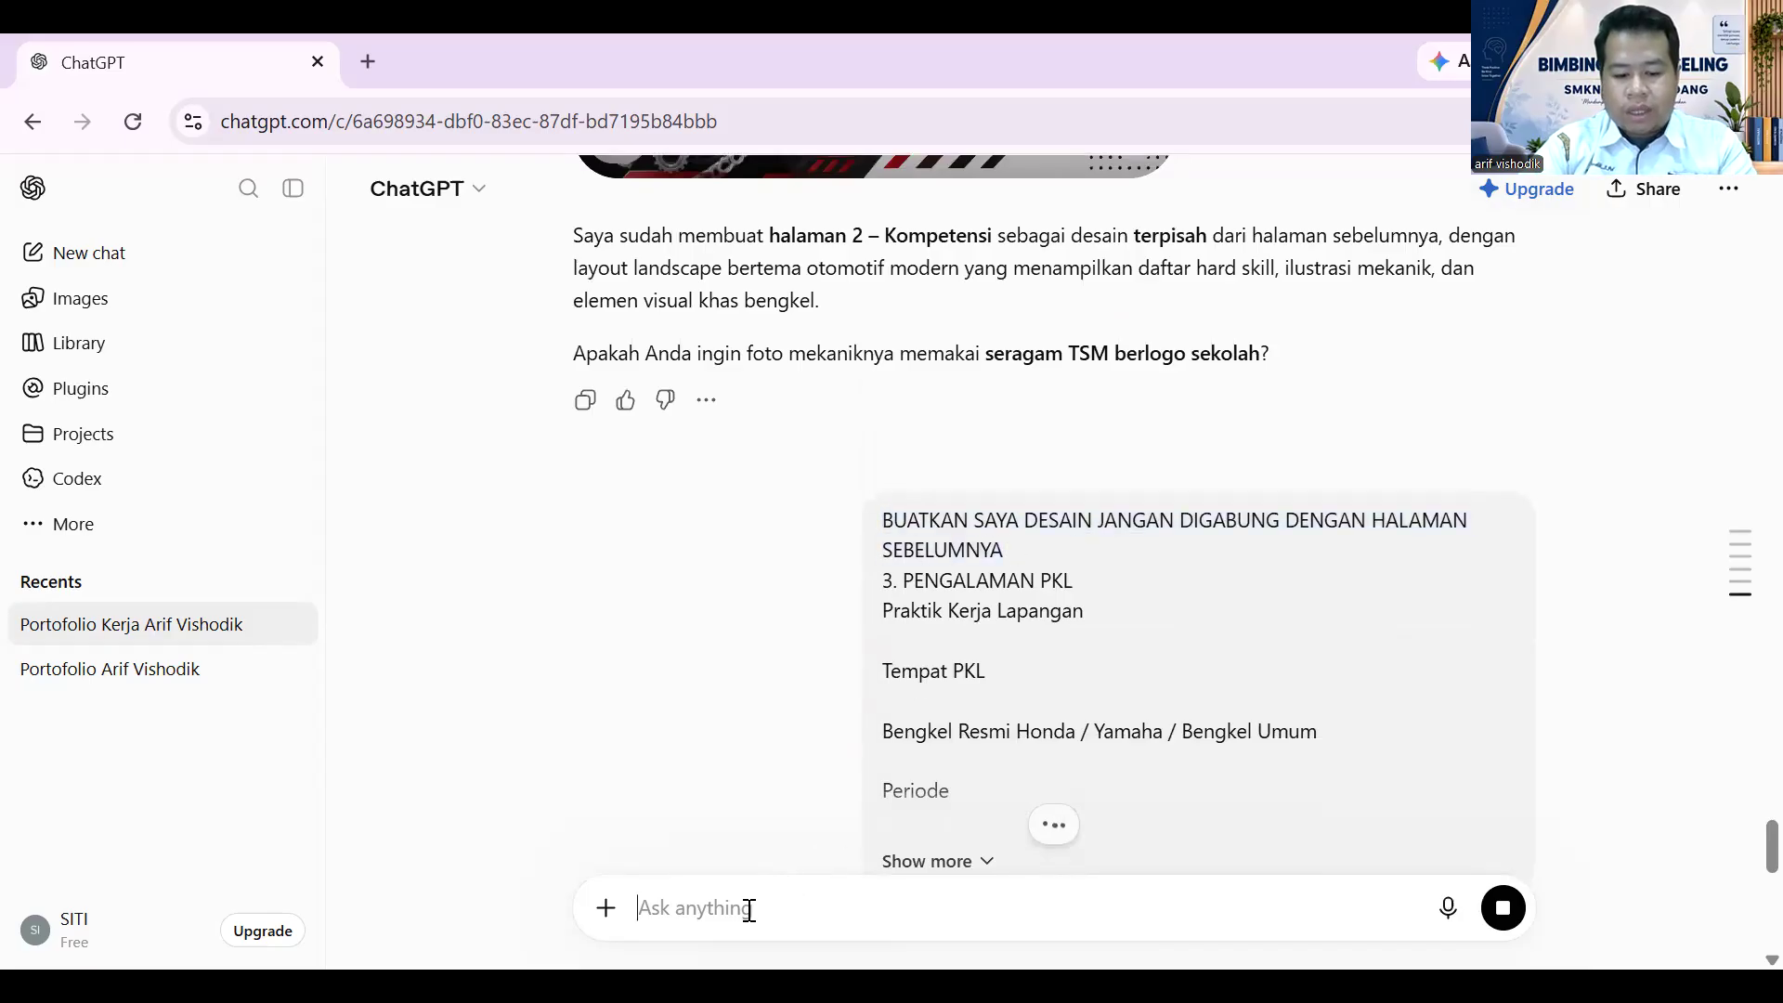
type("BUATKAN SAYA DESAIN JANGAN DIGABUNG DENGAN HALAMAN SEBELUMNYA")
scroll(768, 783, "up", 5)
scroll(778, 781, "down", 3)
scroll(780, 772, "down", 6)
scroll(792, 748, "up", 15)
scroll(823, 704, "up", 15)
scroll(842, 687, "up", 15)
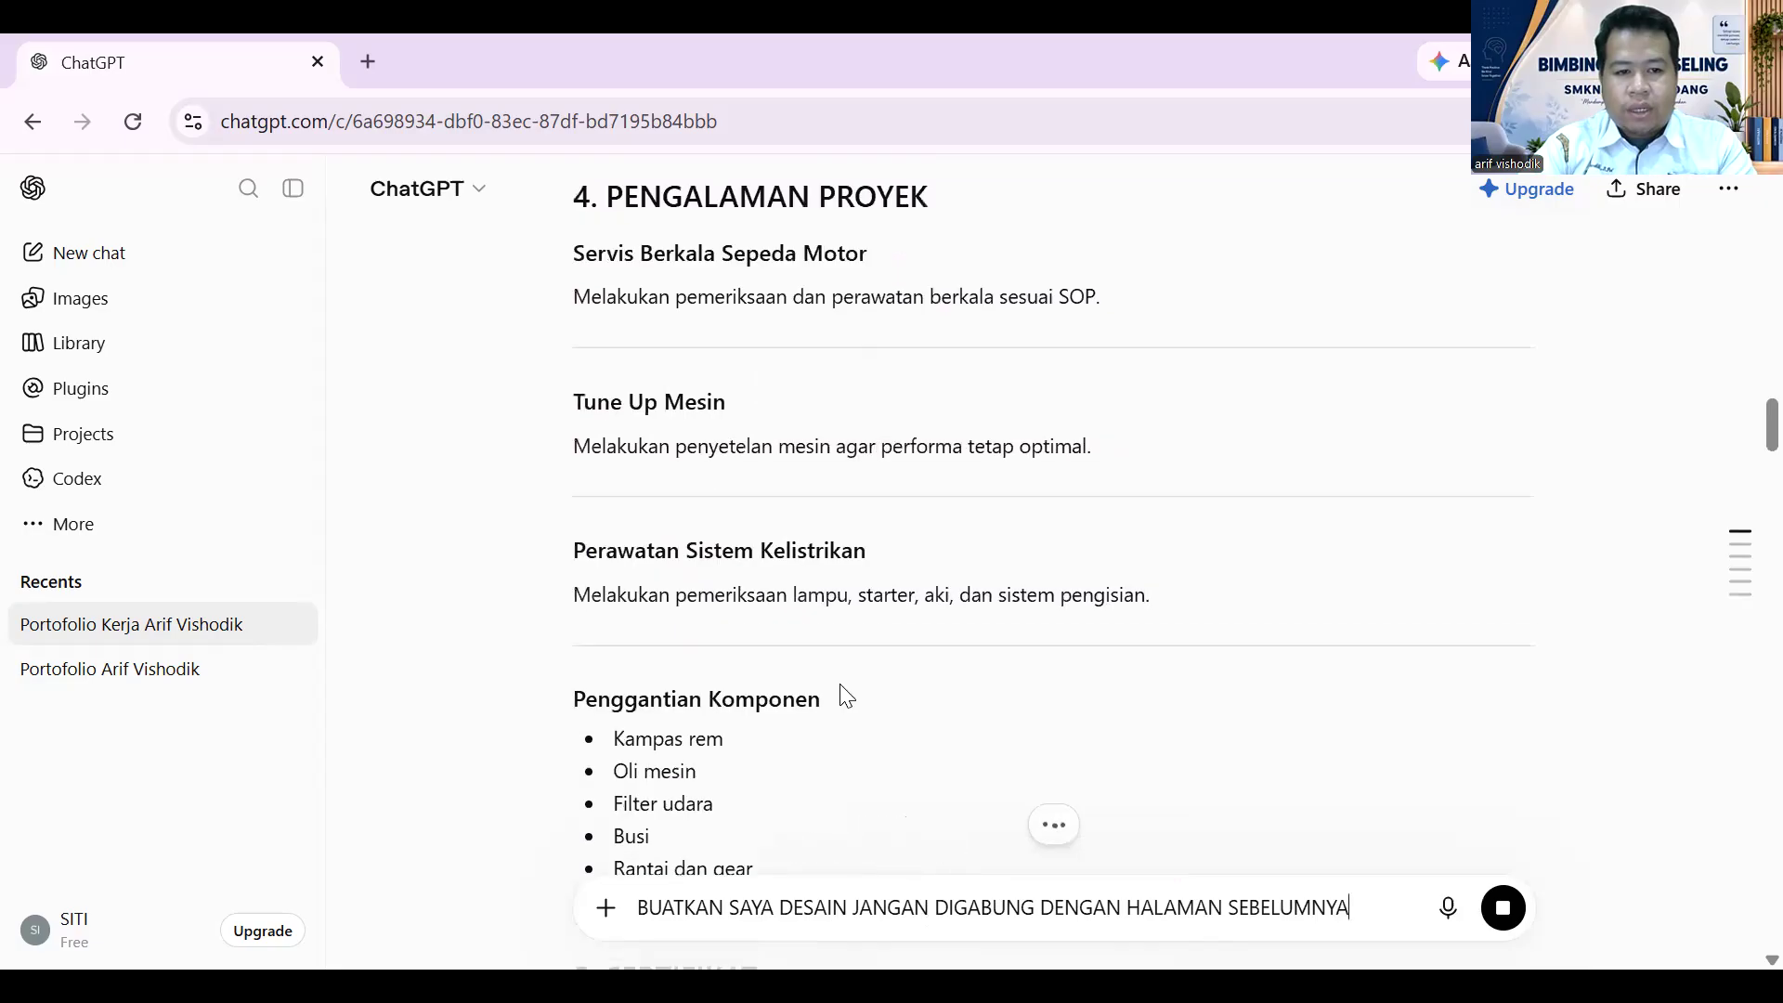
scroll(845, 695, "up", 2)
scroll(847, 695, "up", 6)
scroll(847, 697, "down", 1)
scroll(847, 696, "up", 7)
scroll(847, 697, "up", 5)
scroll(847, 697, "down", 12)
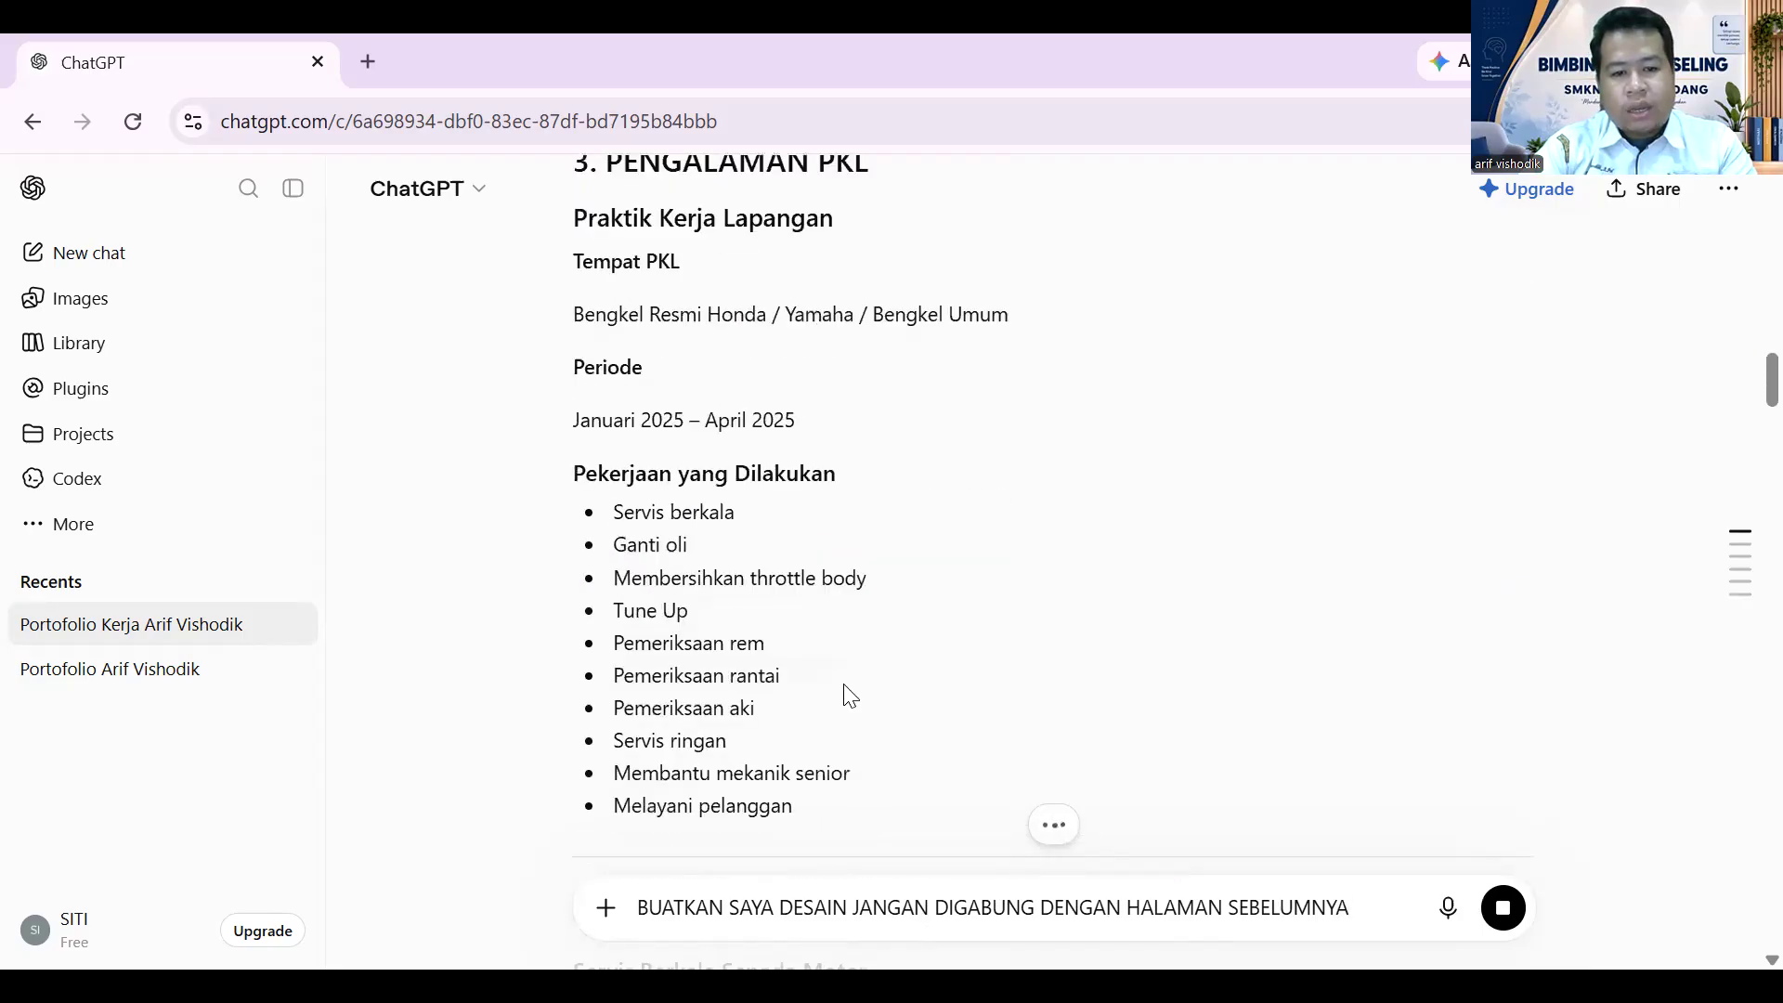
scroll(848, 695, "down", 5)
- Copy the 4. PENGALAMAN PROYEK section and paste it below the request line
left_click_drag(569, 335, 860, 585)
scroll(867, 604, "down", 6)
scroll(870, 604, "up", 3)
left_click(840, 682)
left_click_drag(784, 759, 577, 223)
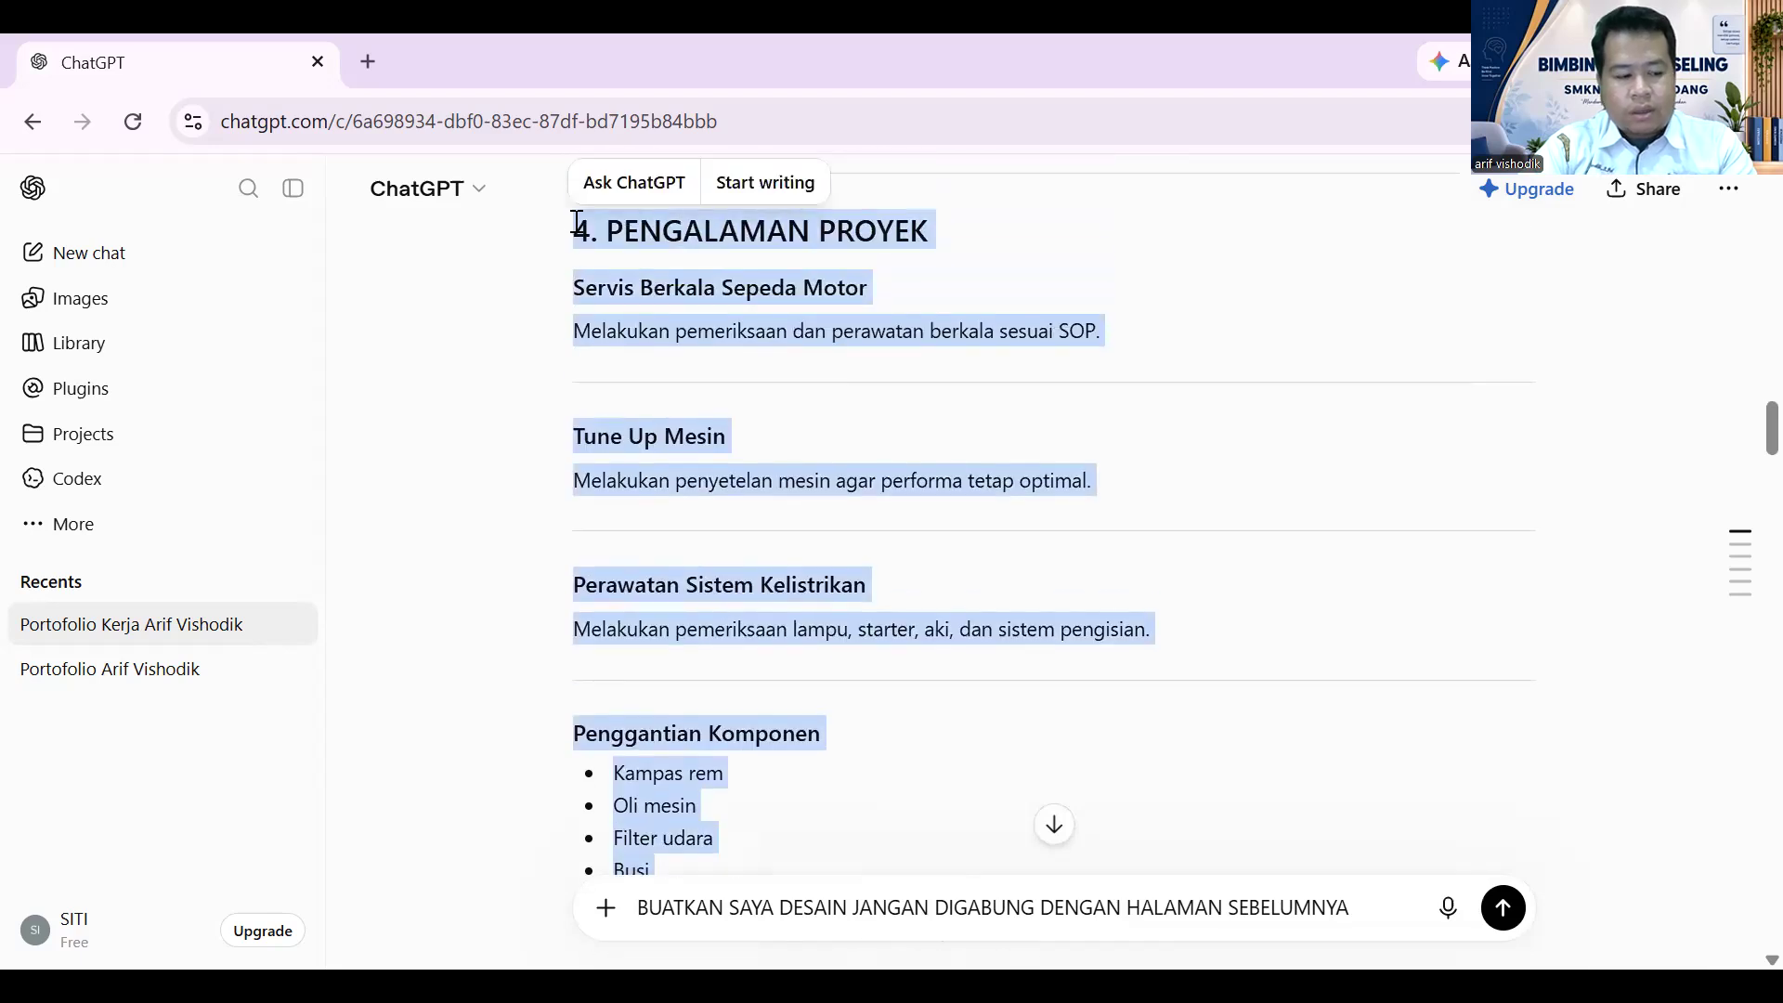
key("ctrl+c")
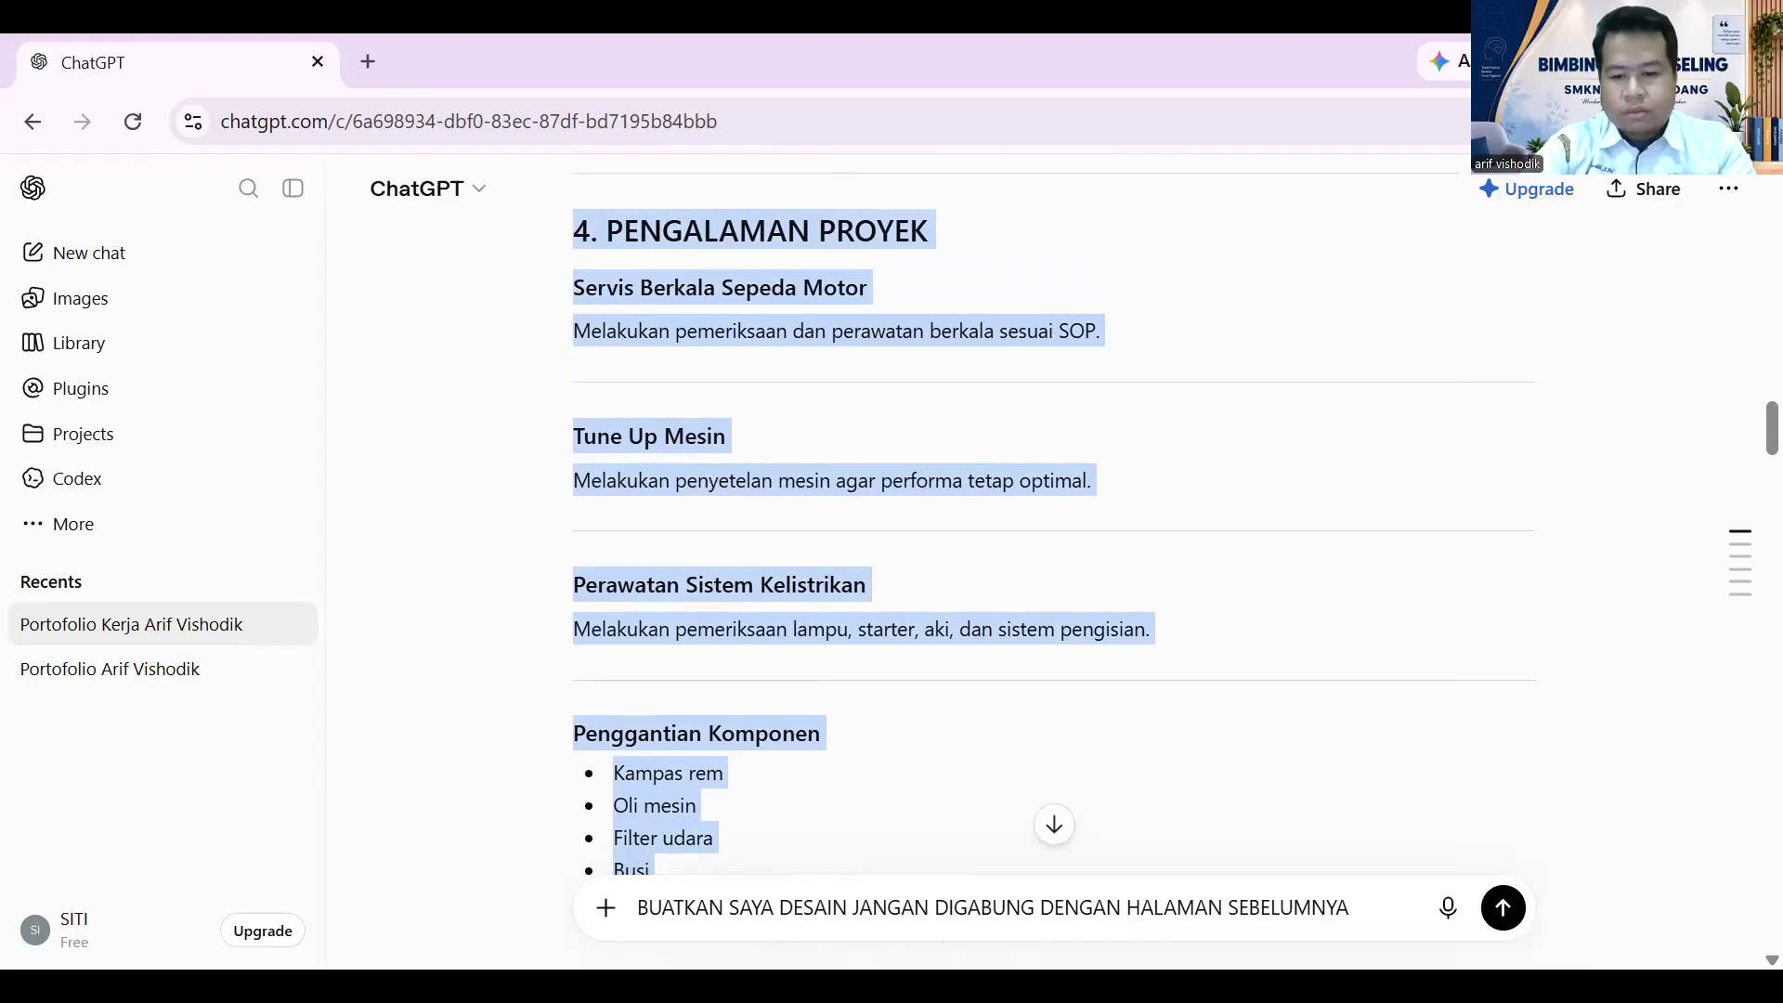
left_click(1360, 917)
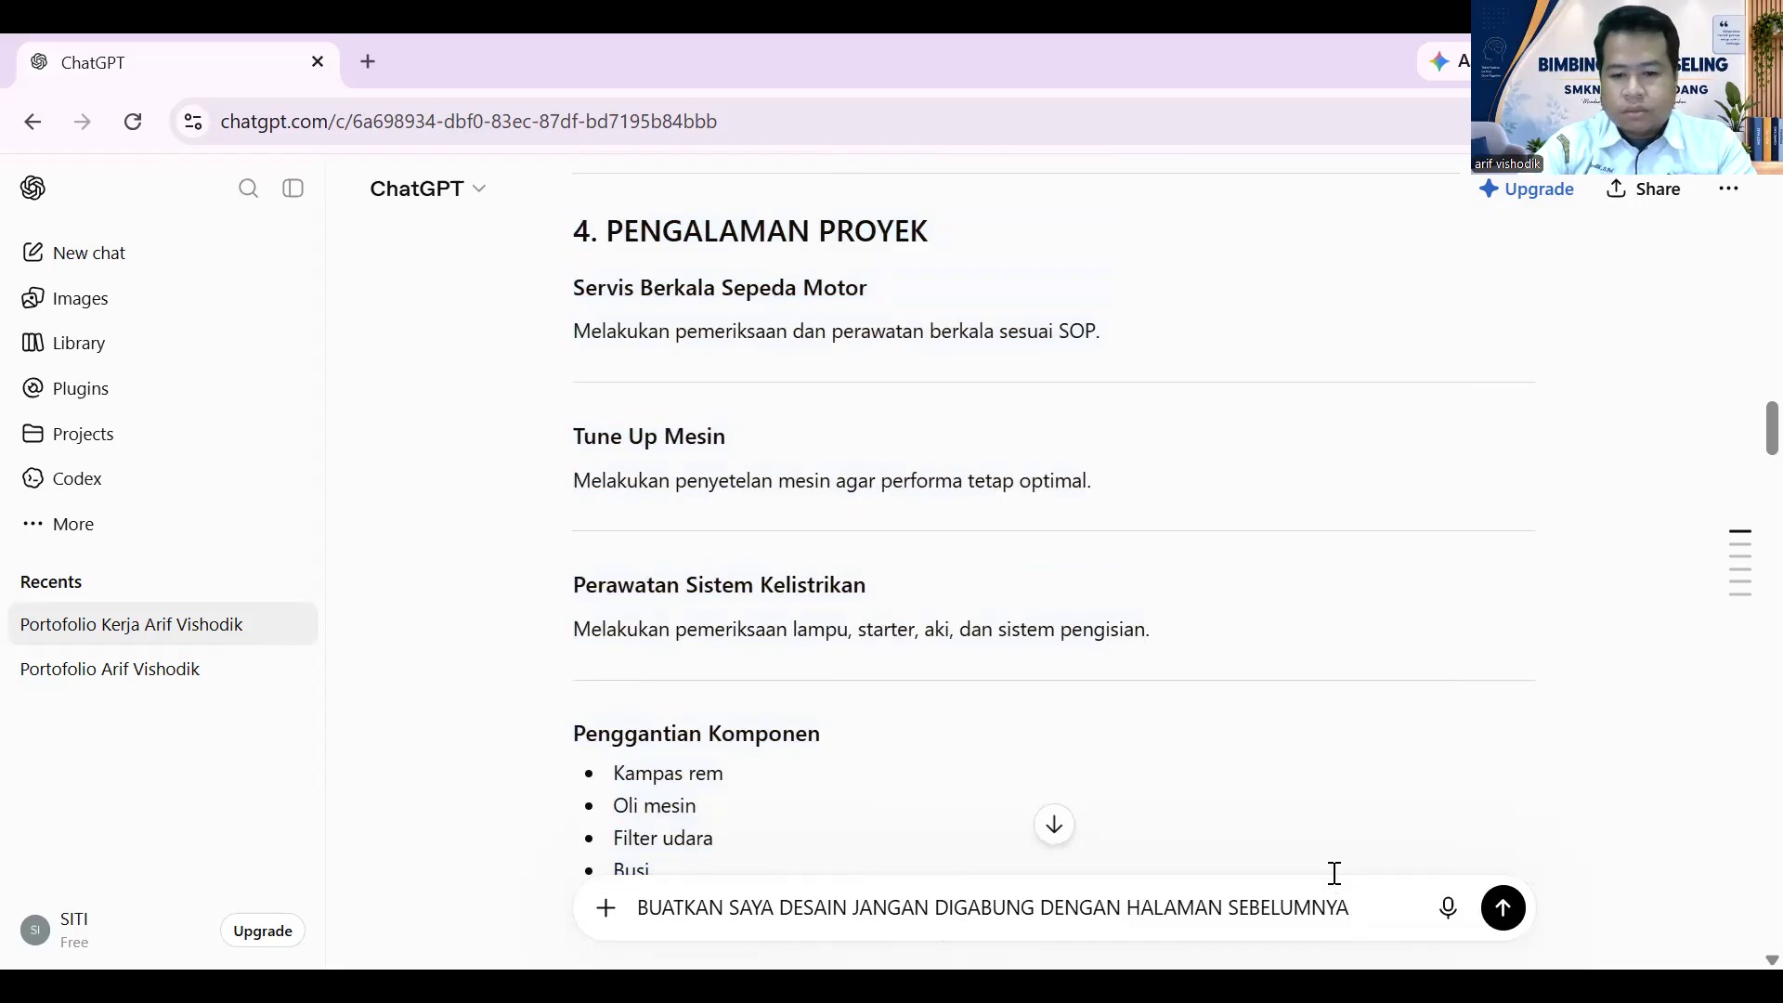
key("shift+Return")
key("ctrl+v")
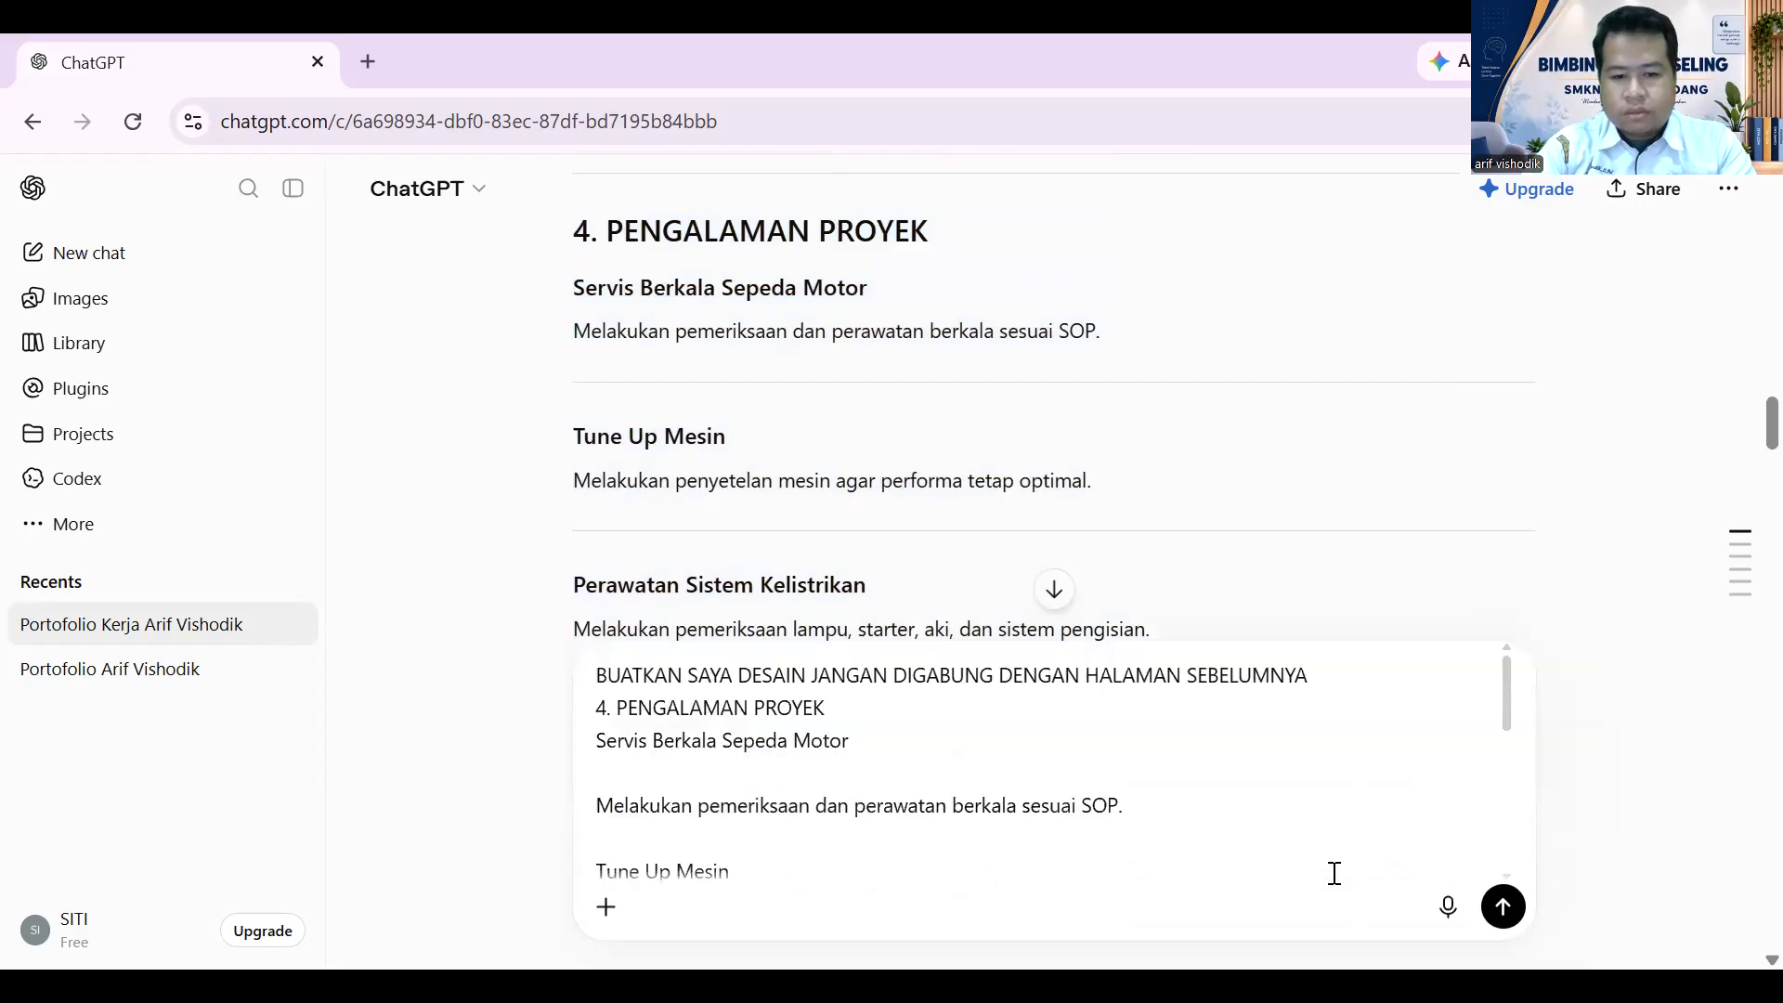
- Jump to the latest PKL request and open the finished PKL page full size
scroll(1016, 769, "up", 5)
scroll(946, 429, "down", 10)
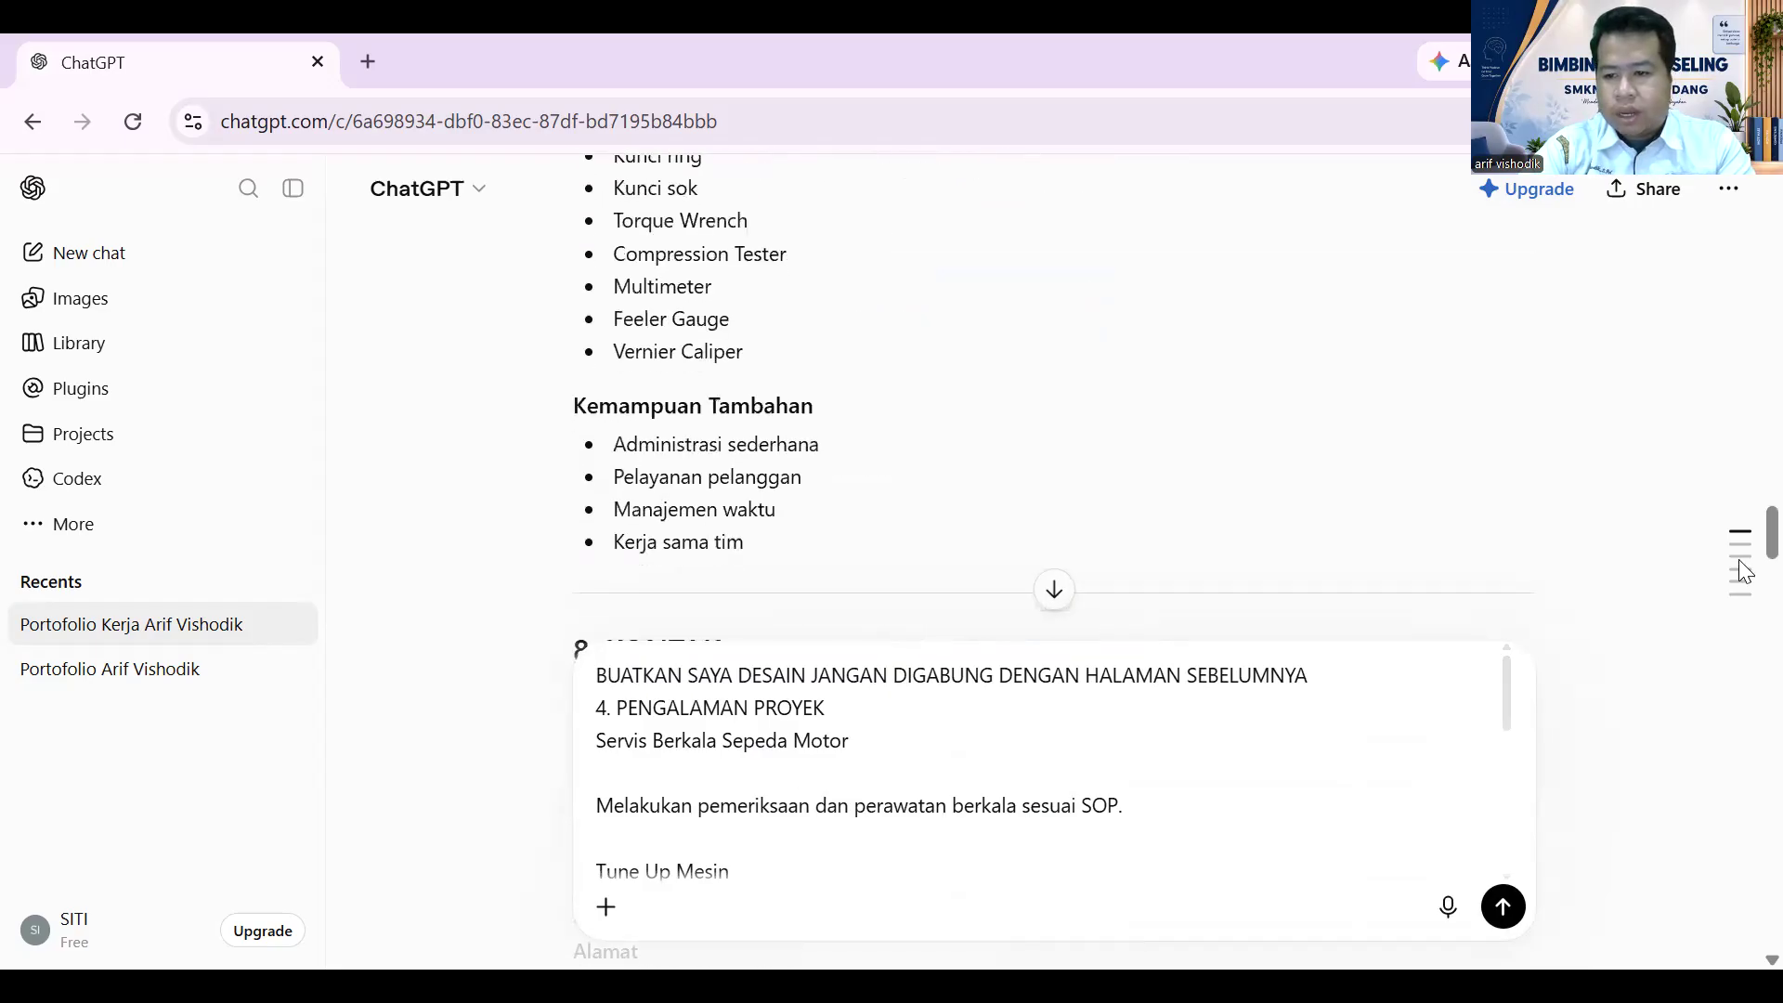
mouse_move(1741, 573)
left_click(1644, 685)
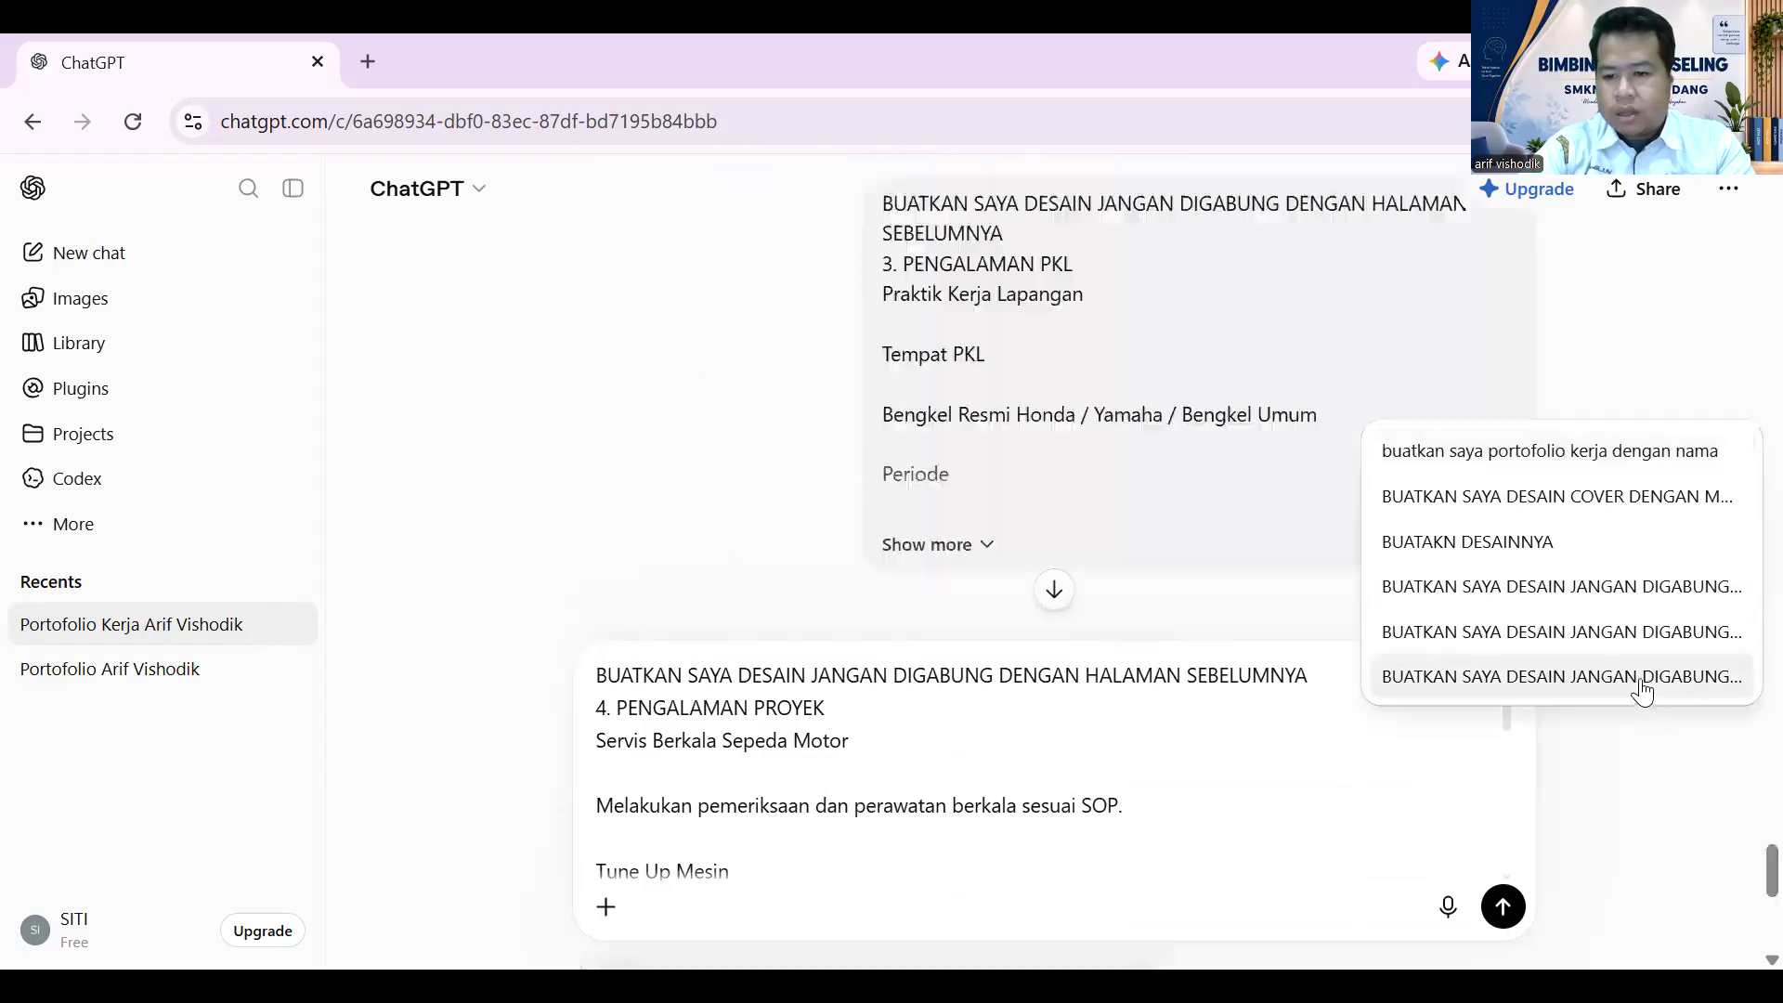
scroll(997, 509, "down", 8)
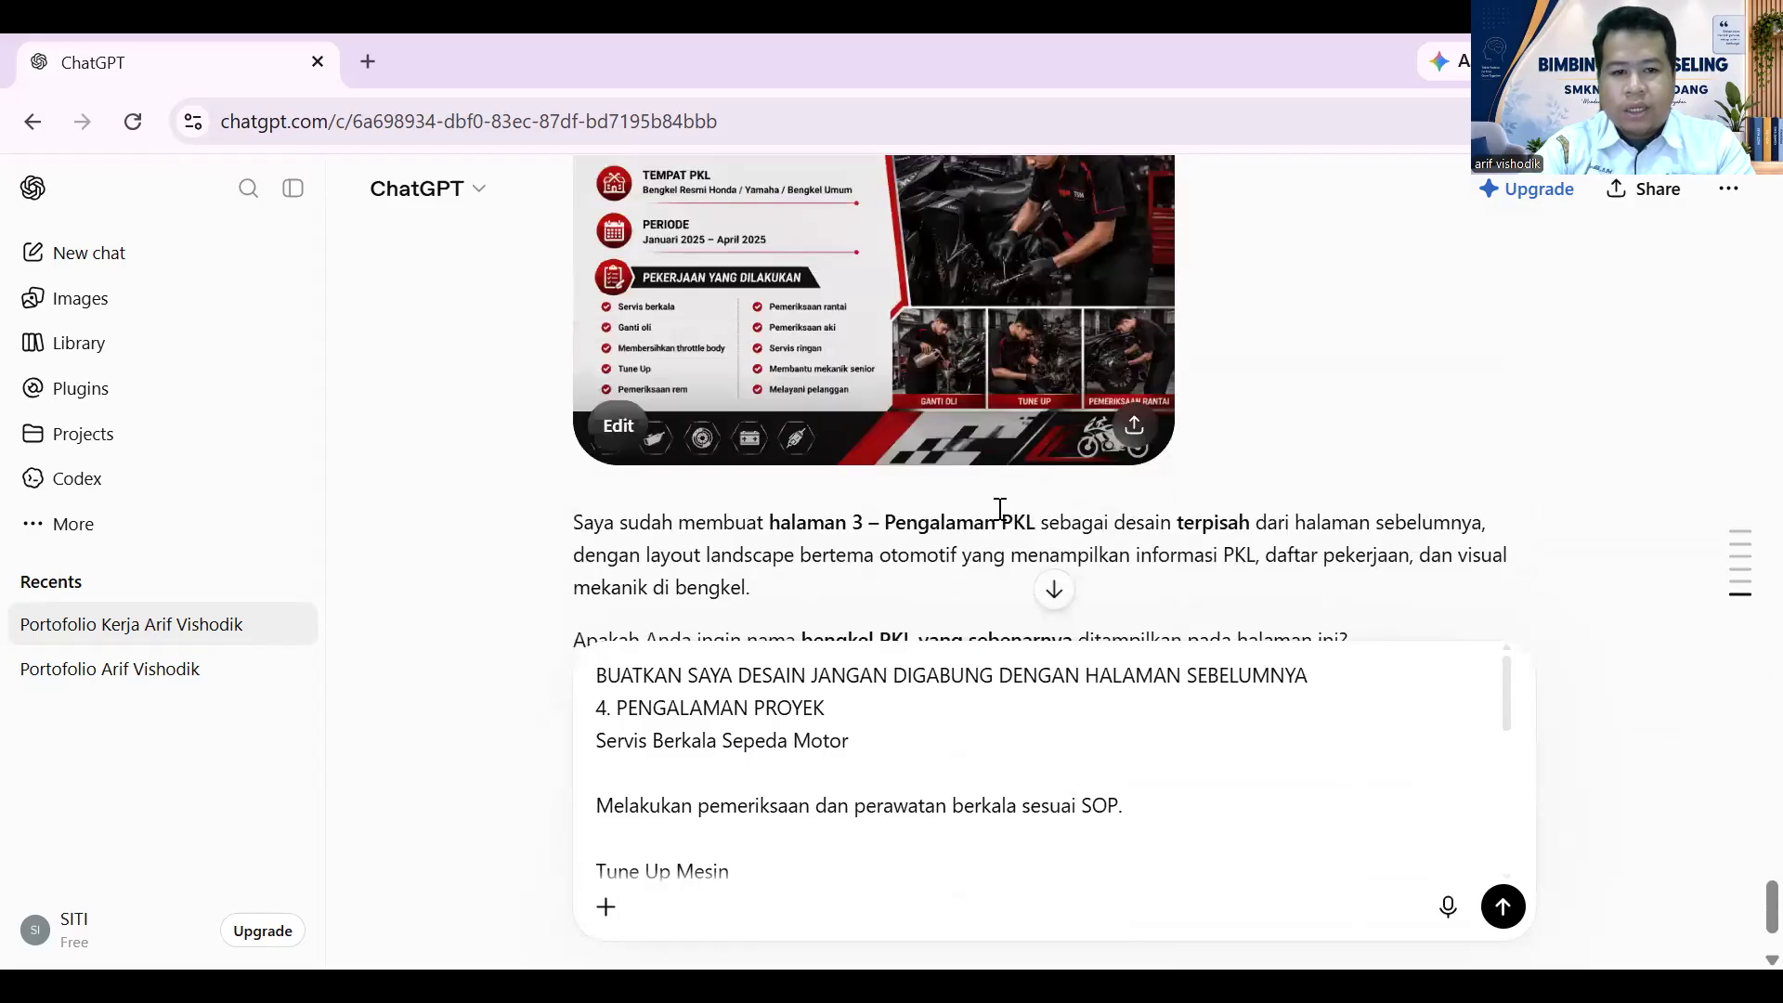
scroll(1000, 509, "down", 2)
scroll(999, 512, "up", 6)
scroll(999, 512, "down", 3)
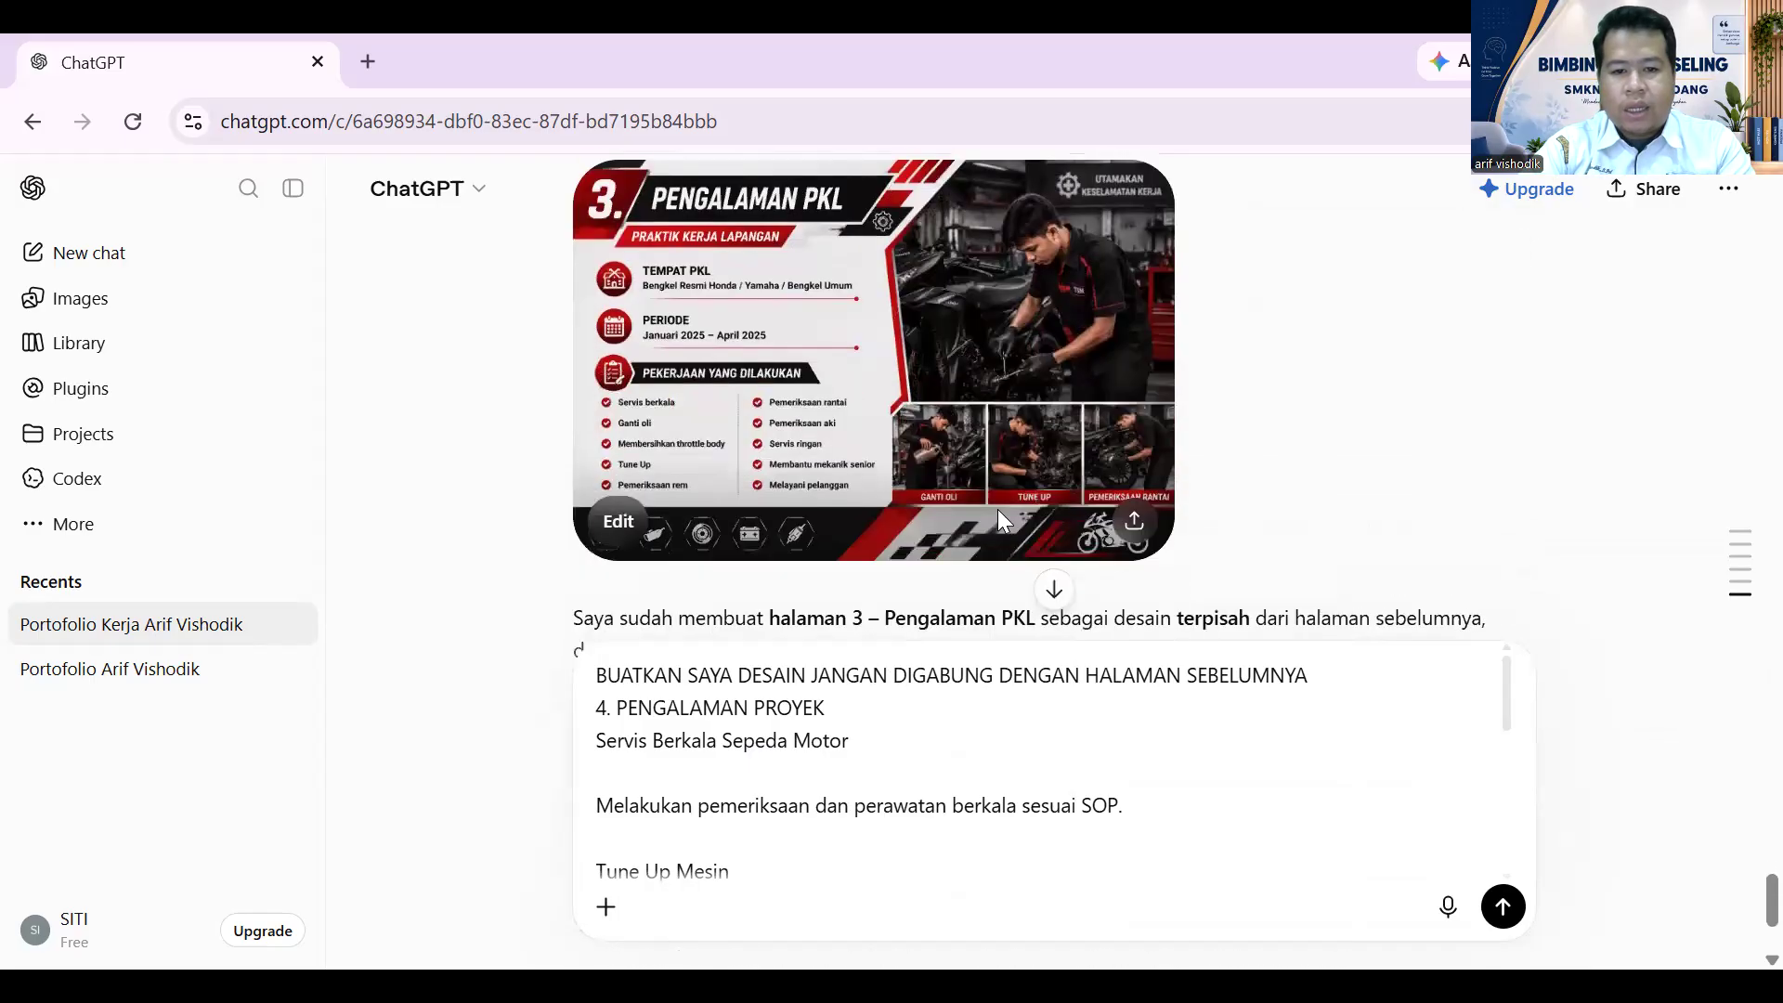
left_click(980, 349)
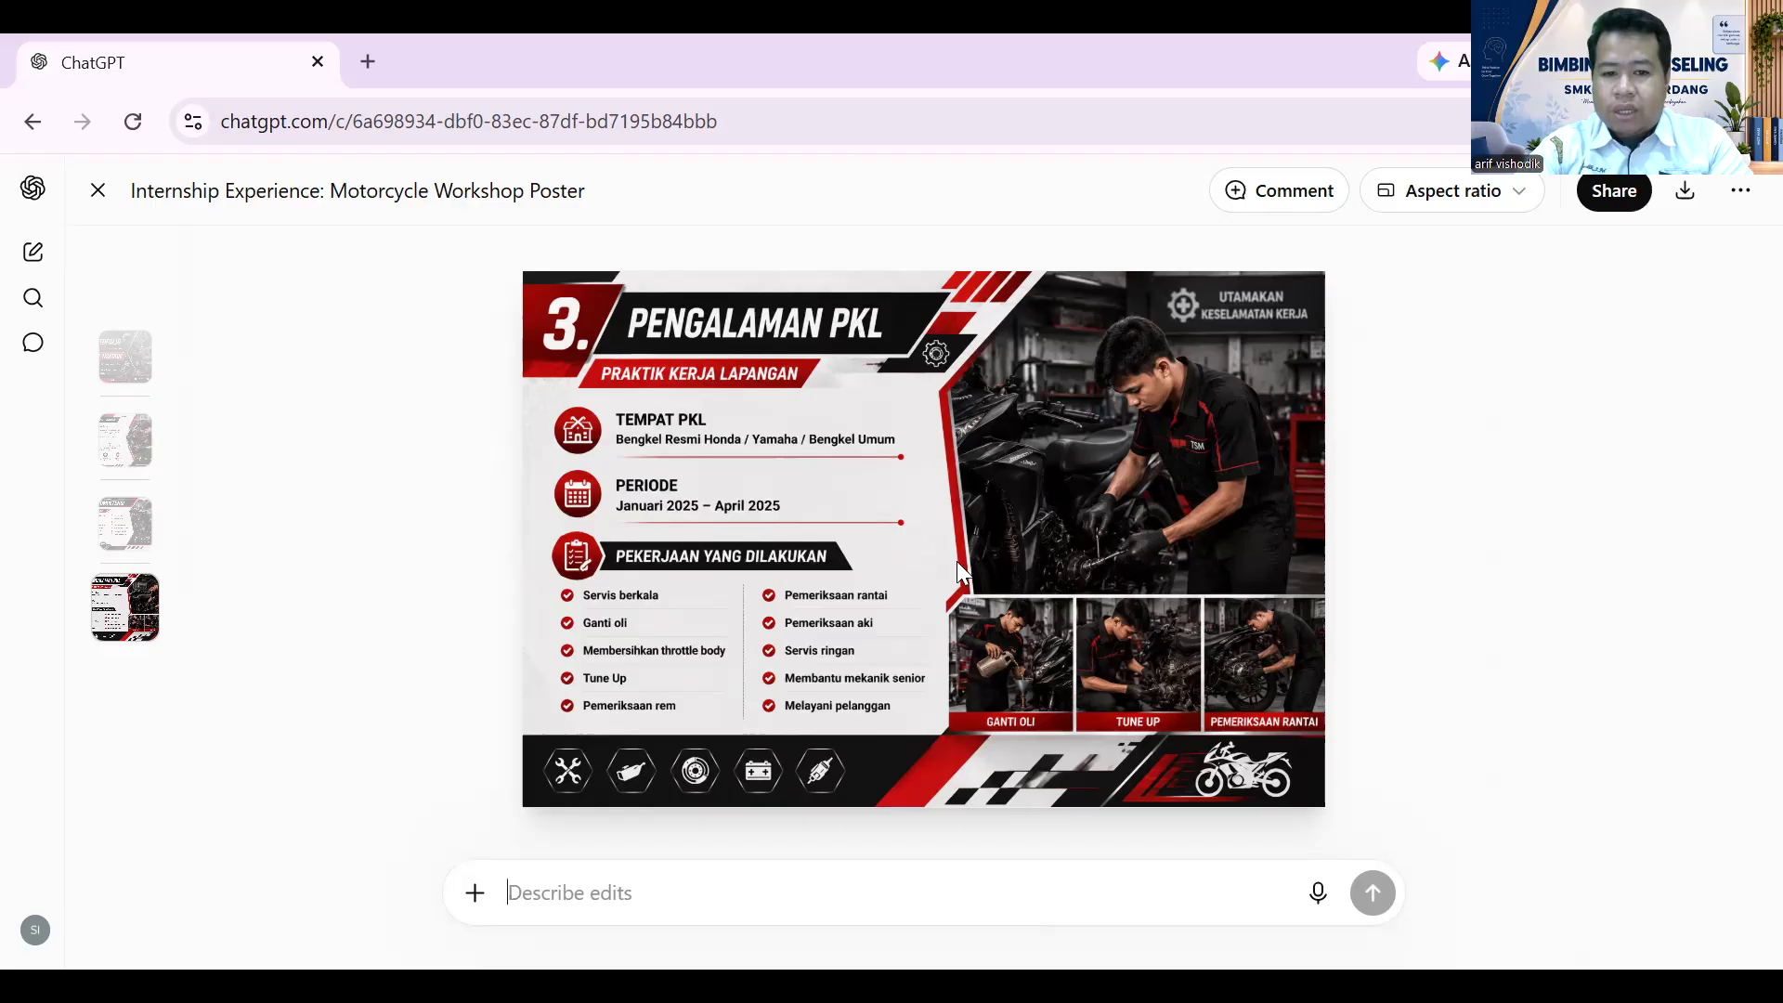
- Close the PKL image, review the Pengalaman Proyek draft, and send it
left_click(101, 189)
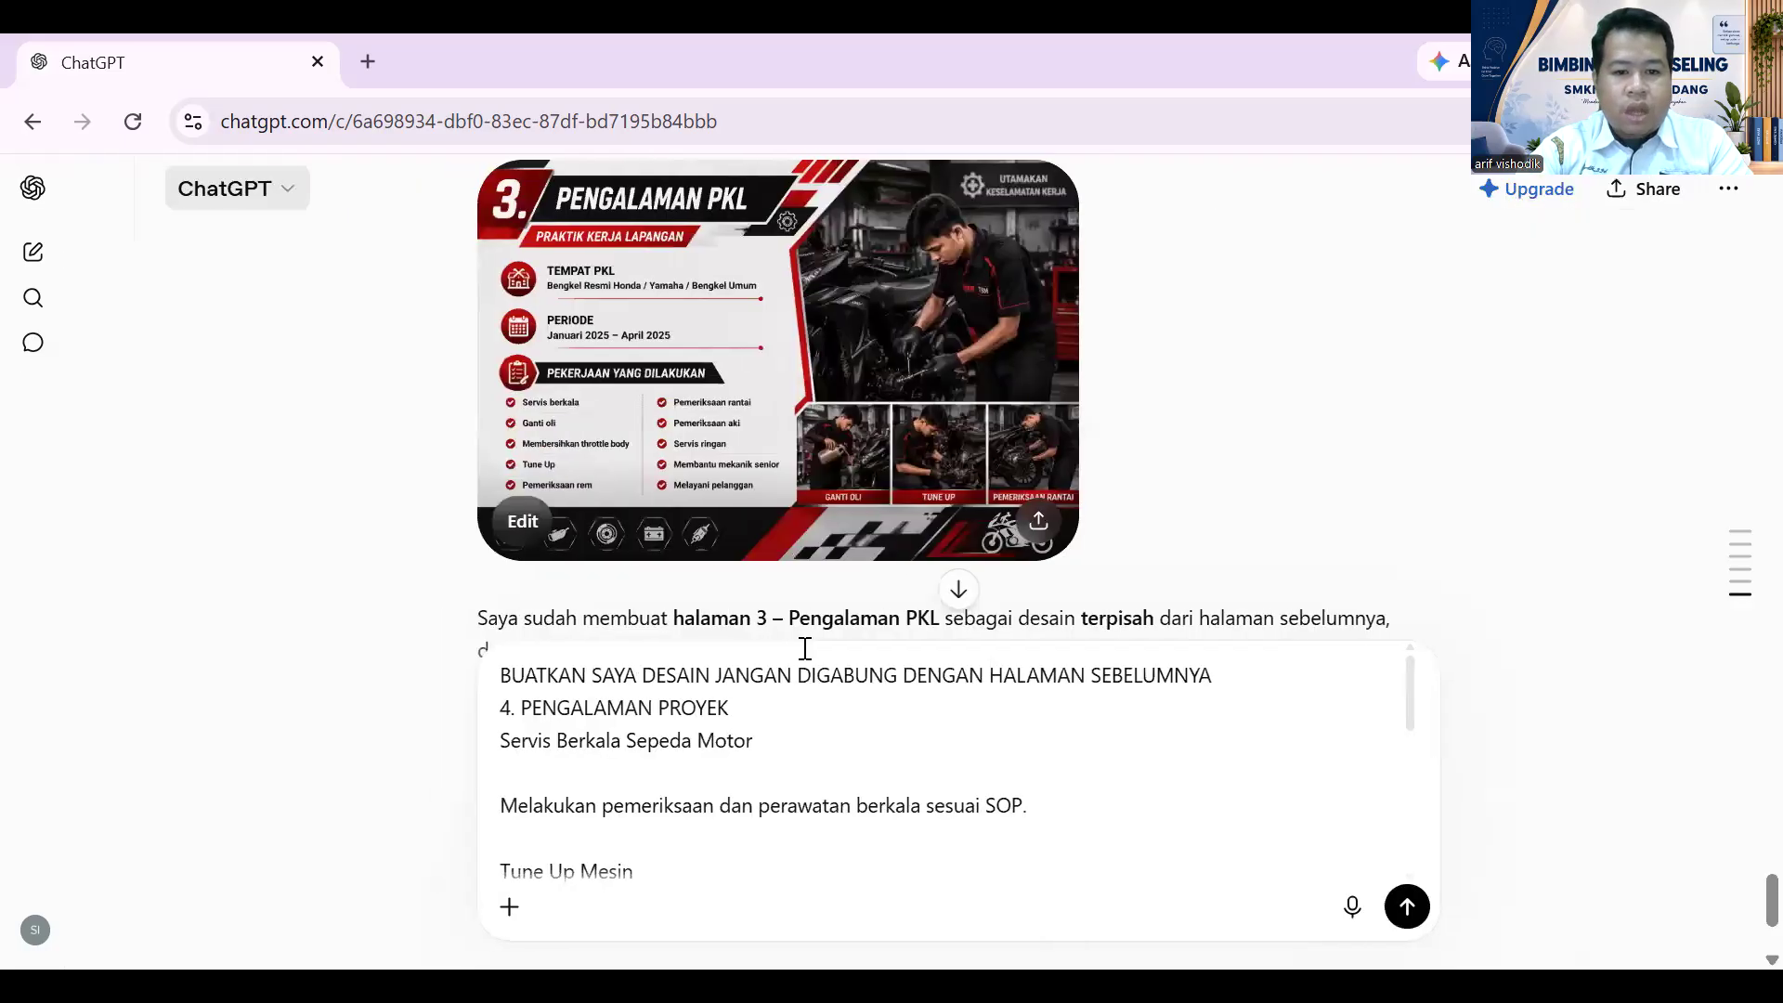
scroll(816, 681, "down", 5)
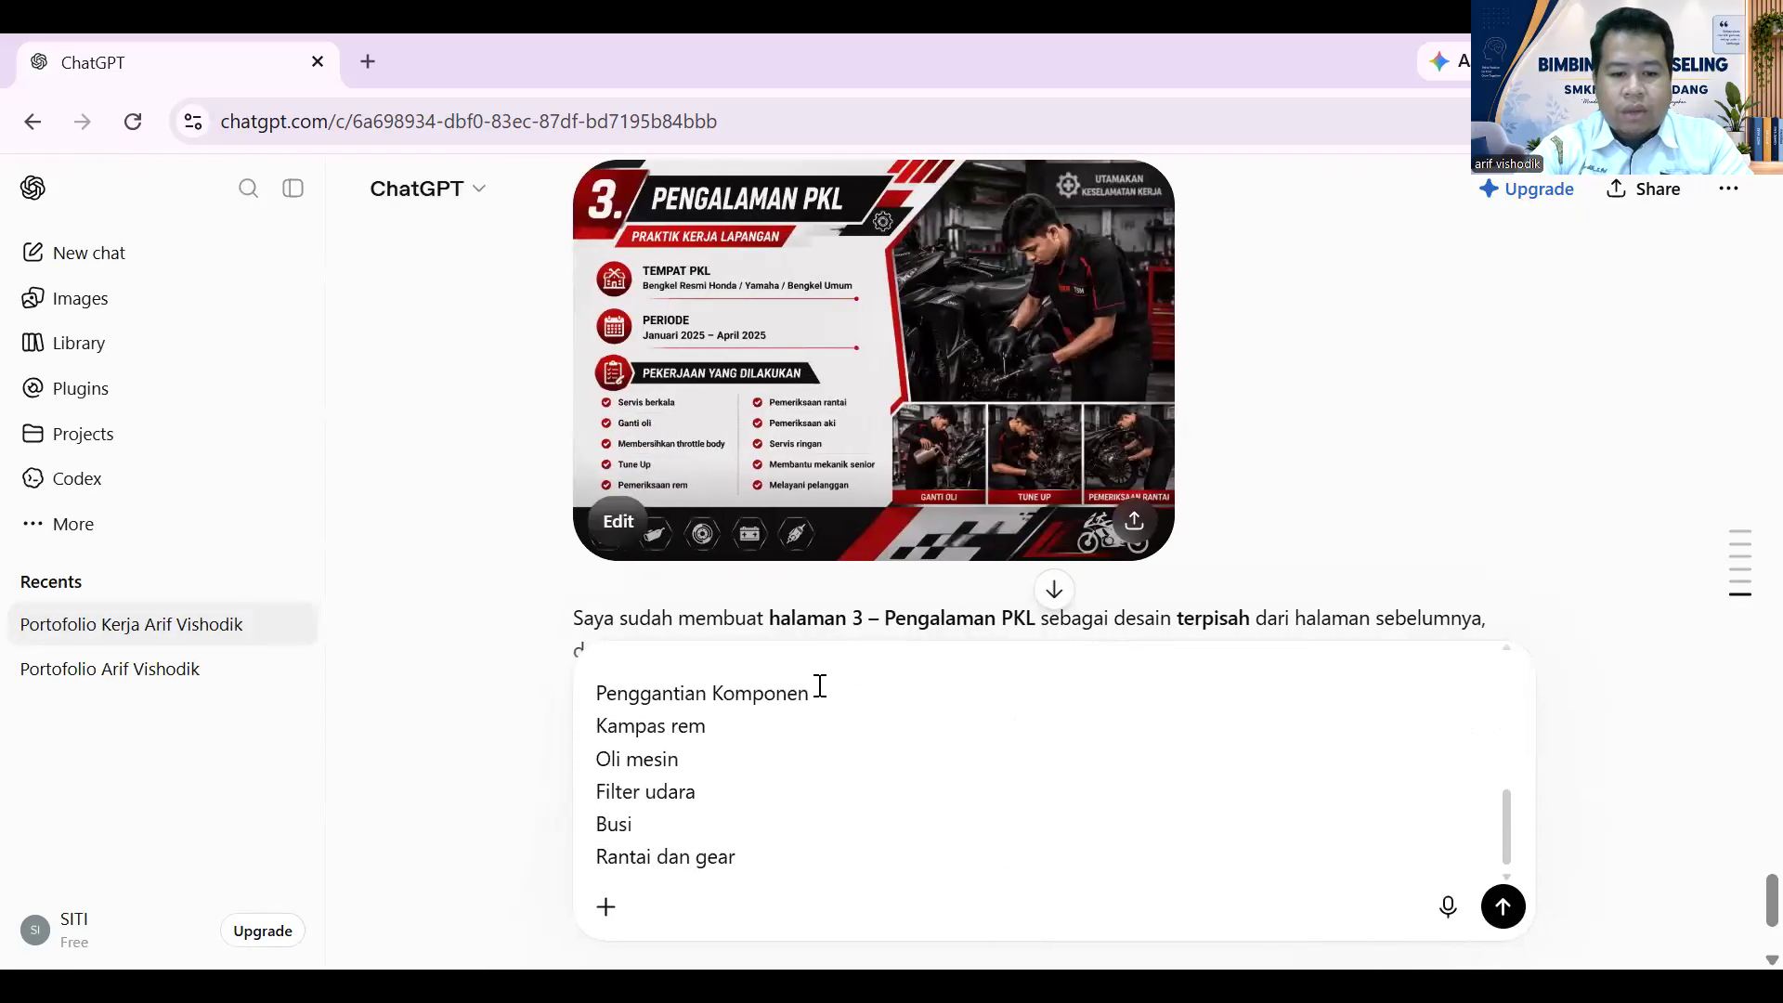
scroll(820, 689, "up", 10)
scroll(825, 703, "down", 5)
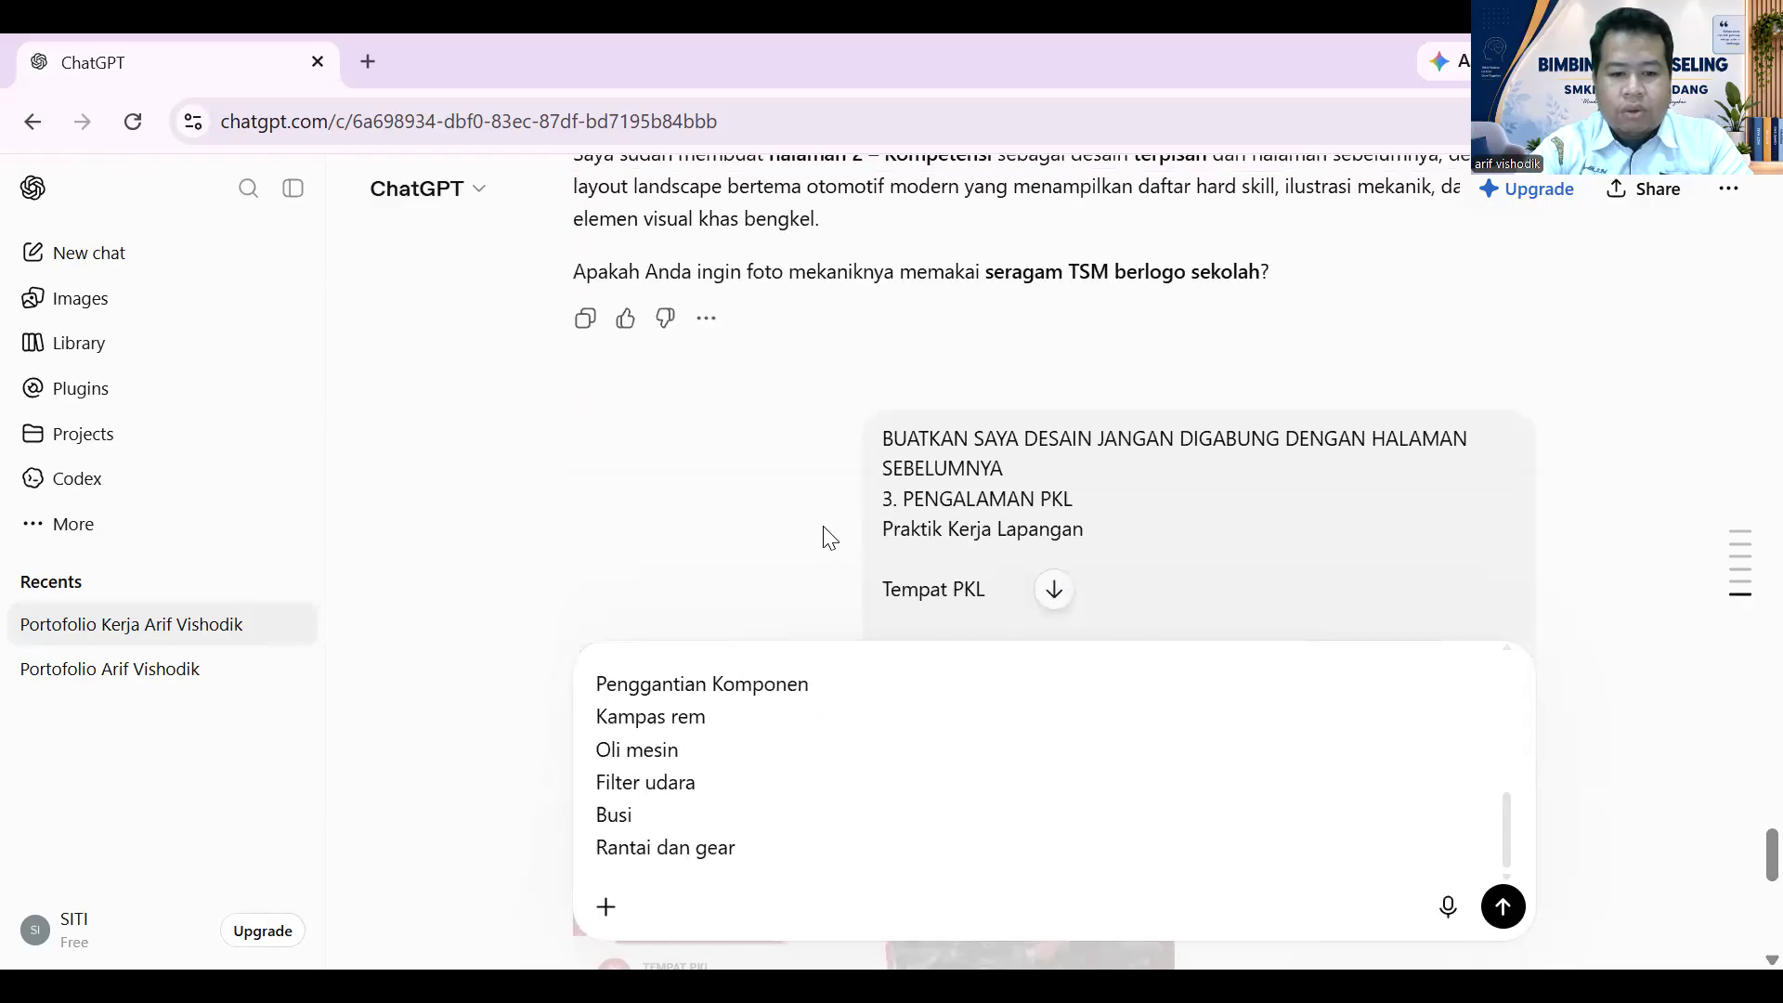
scroll(824, 537, "down", 10)
scroll(826, 499, "up", 3)
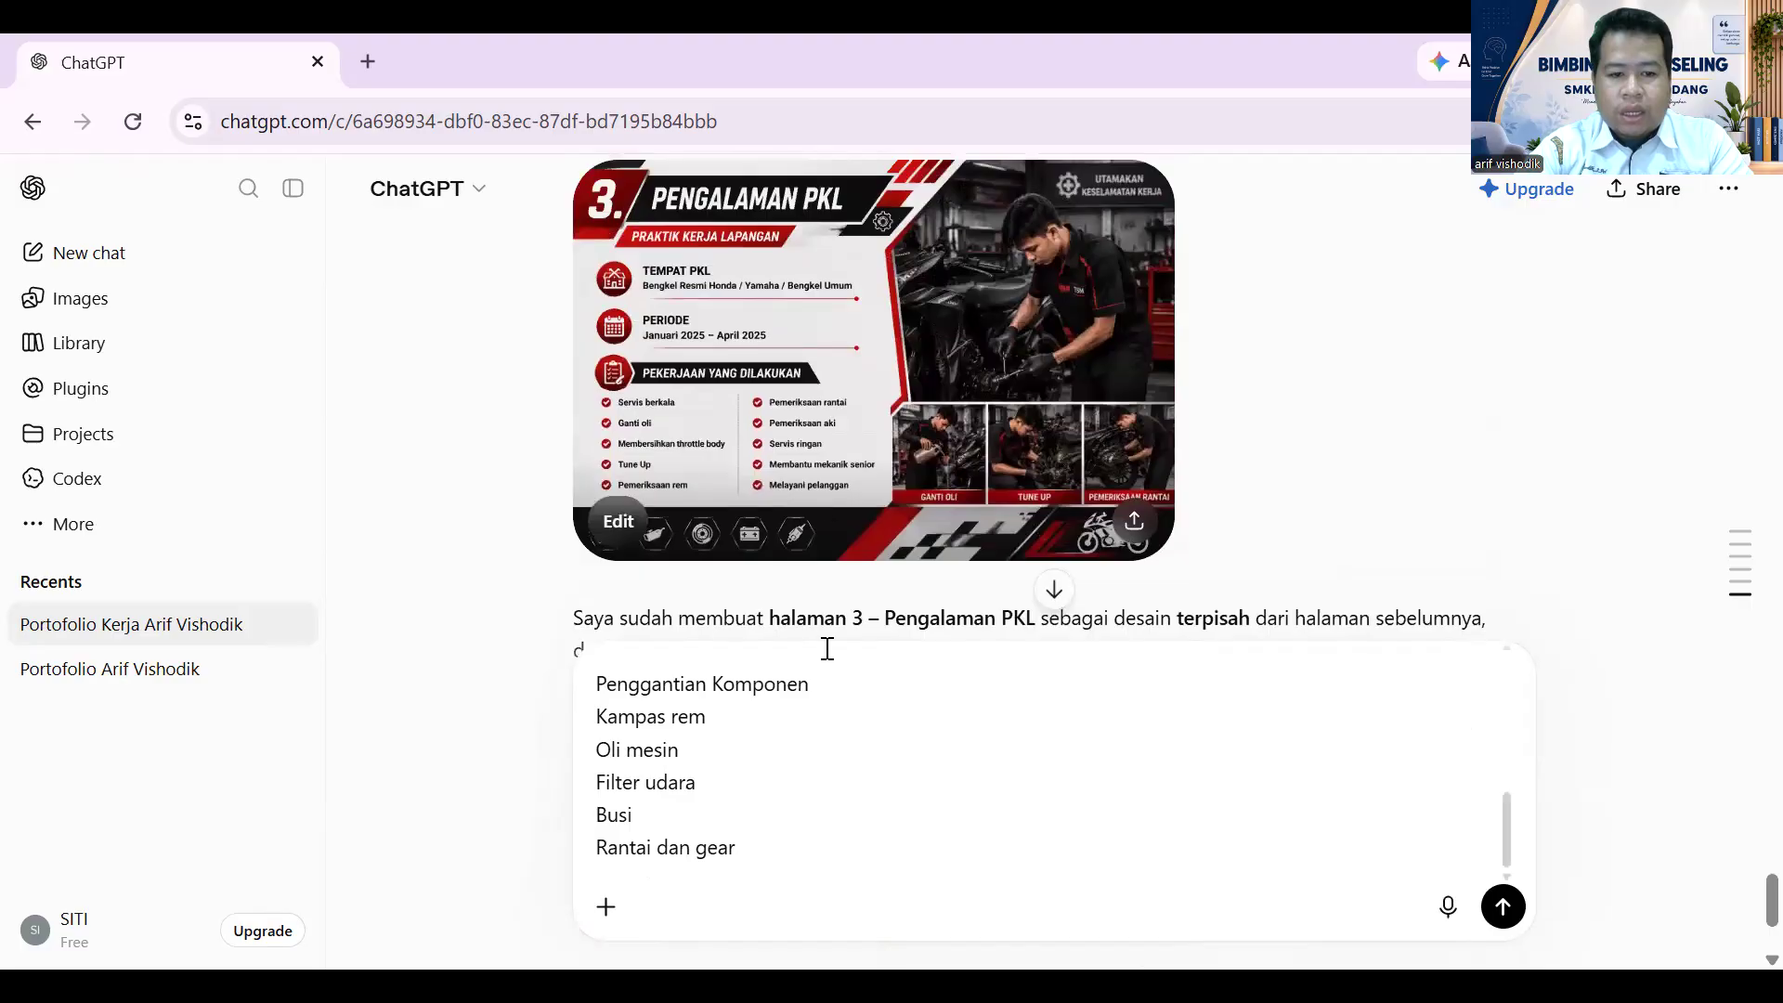
scroll(839, 657, "up", 10)
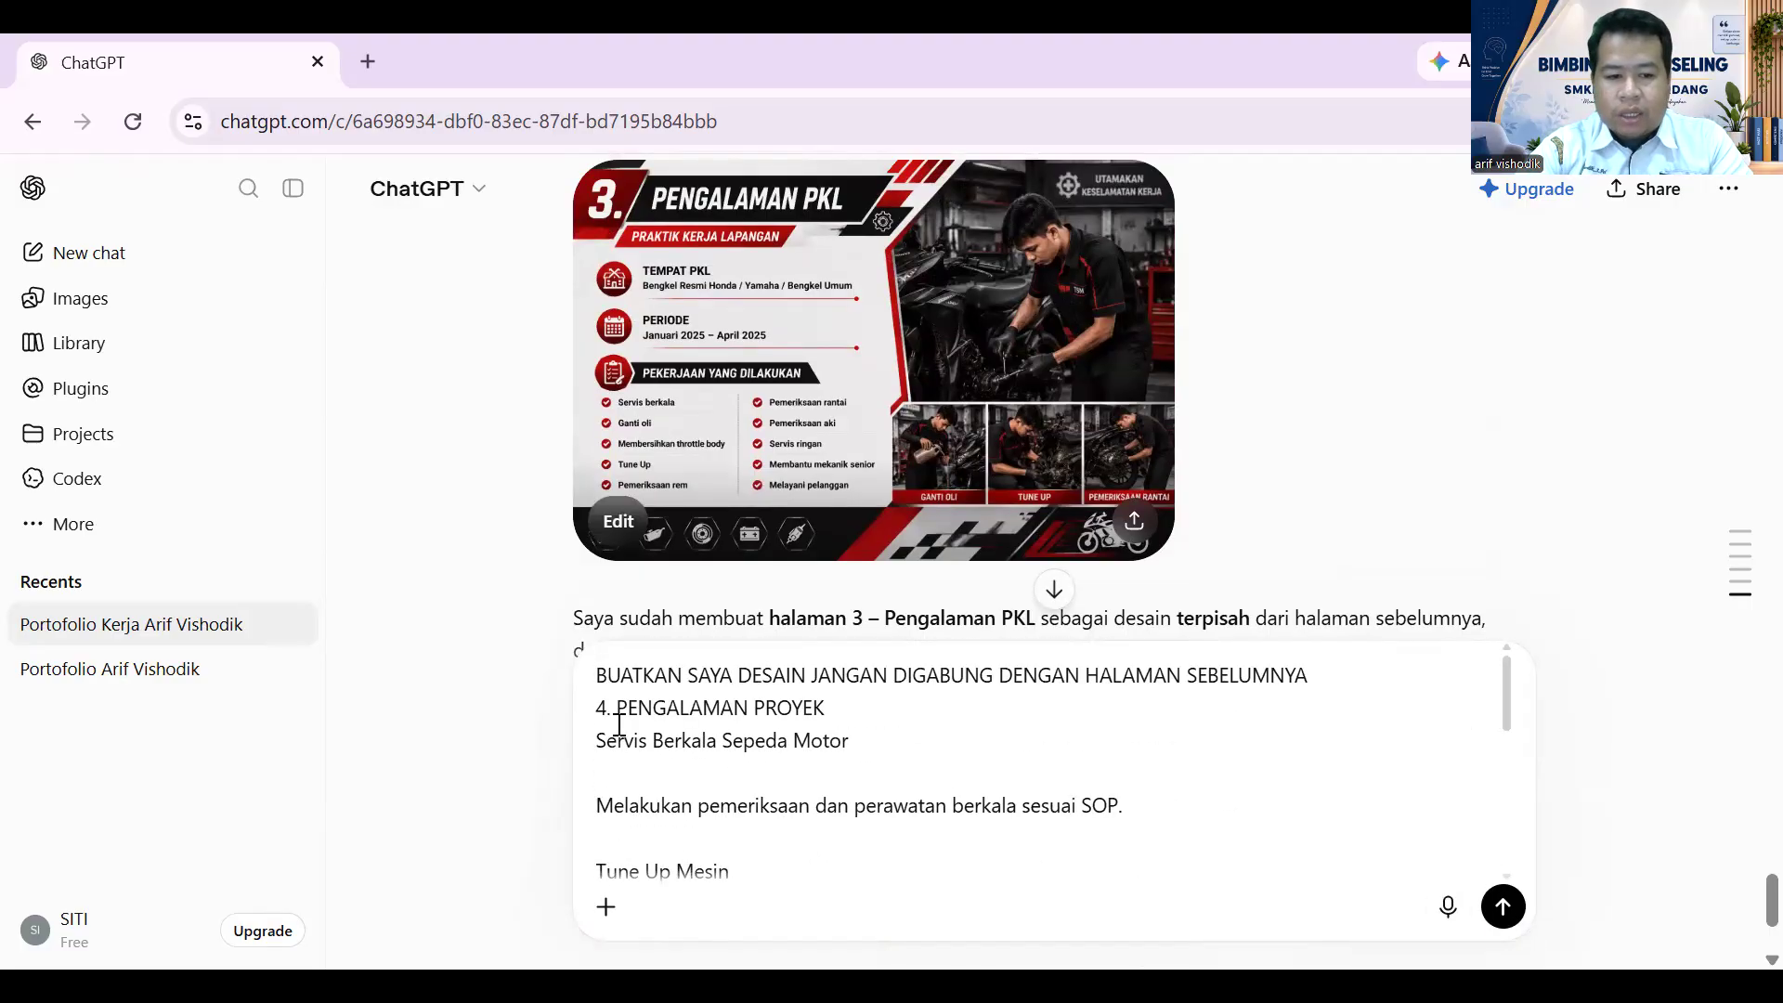
left_click(611, 681)
left_click(939, 730)
scroll(1021, 762, "down", 10)
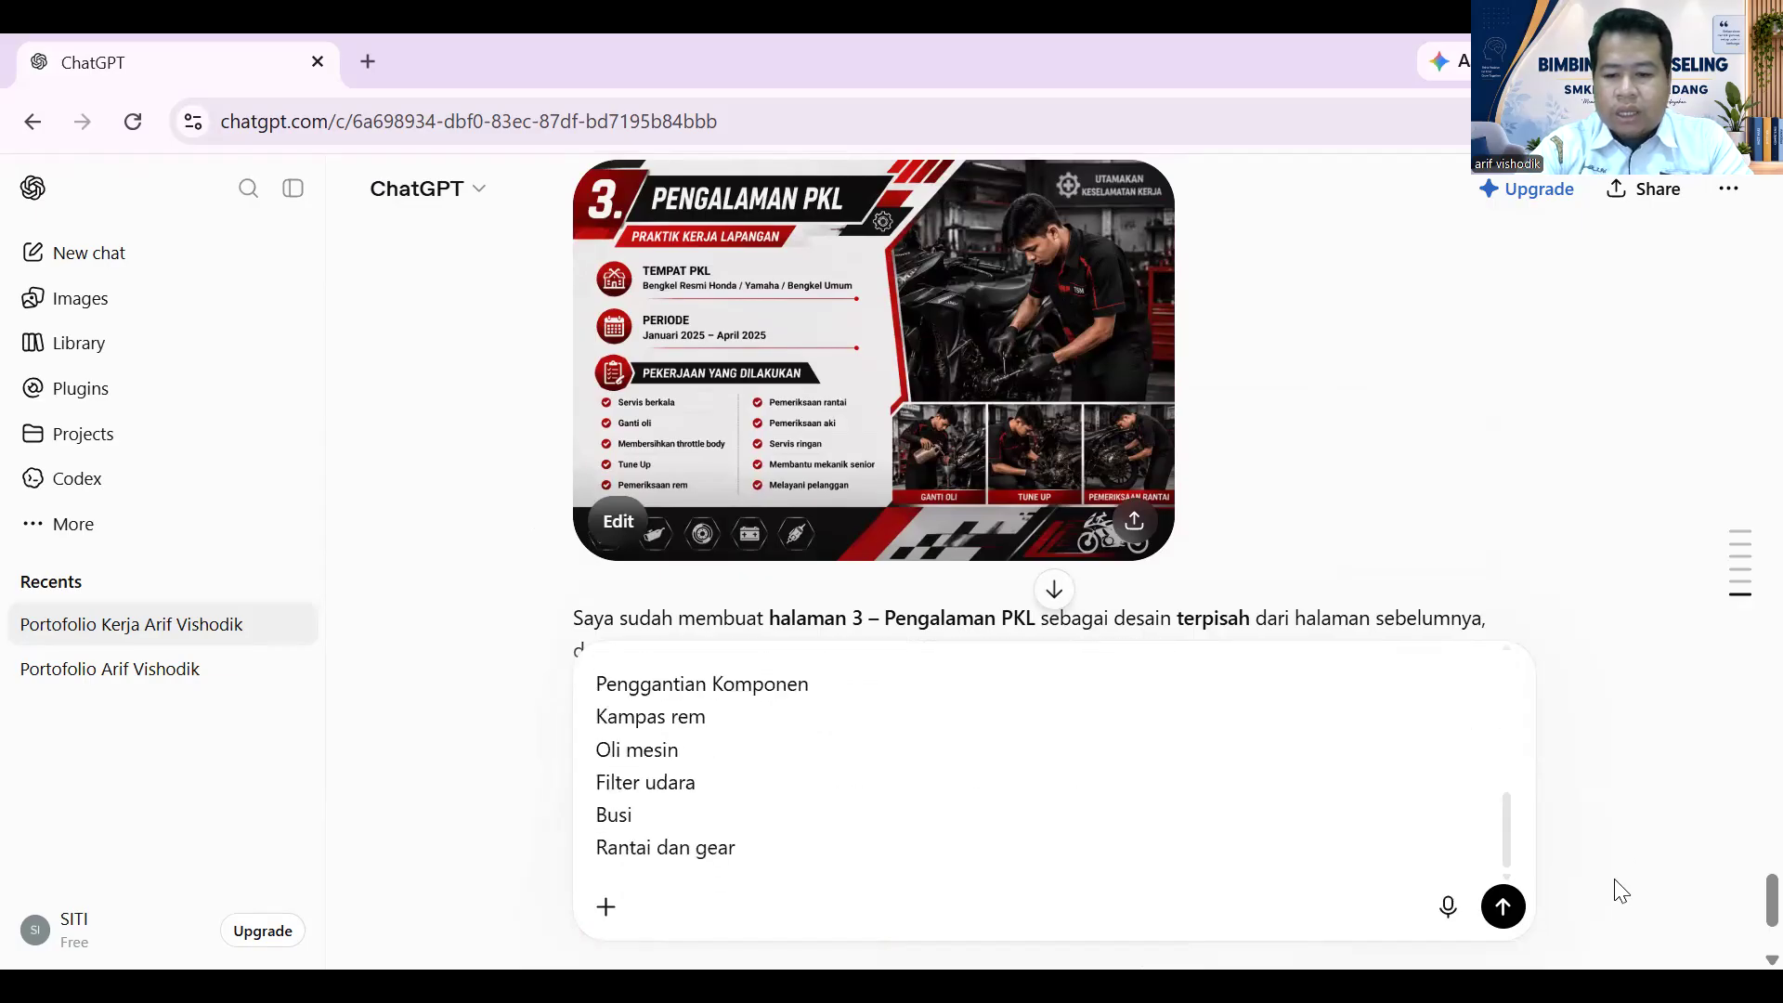
left_click(1502, 907)
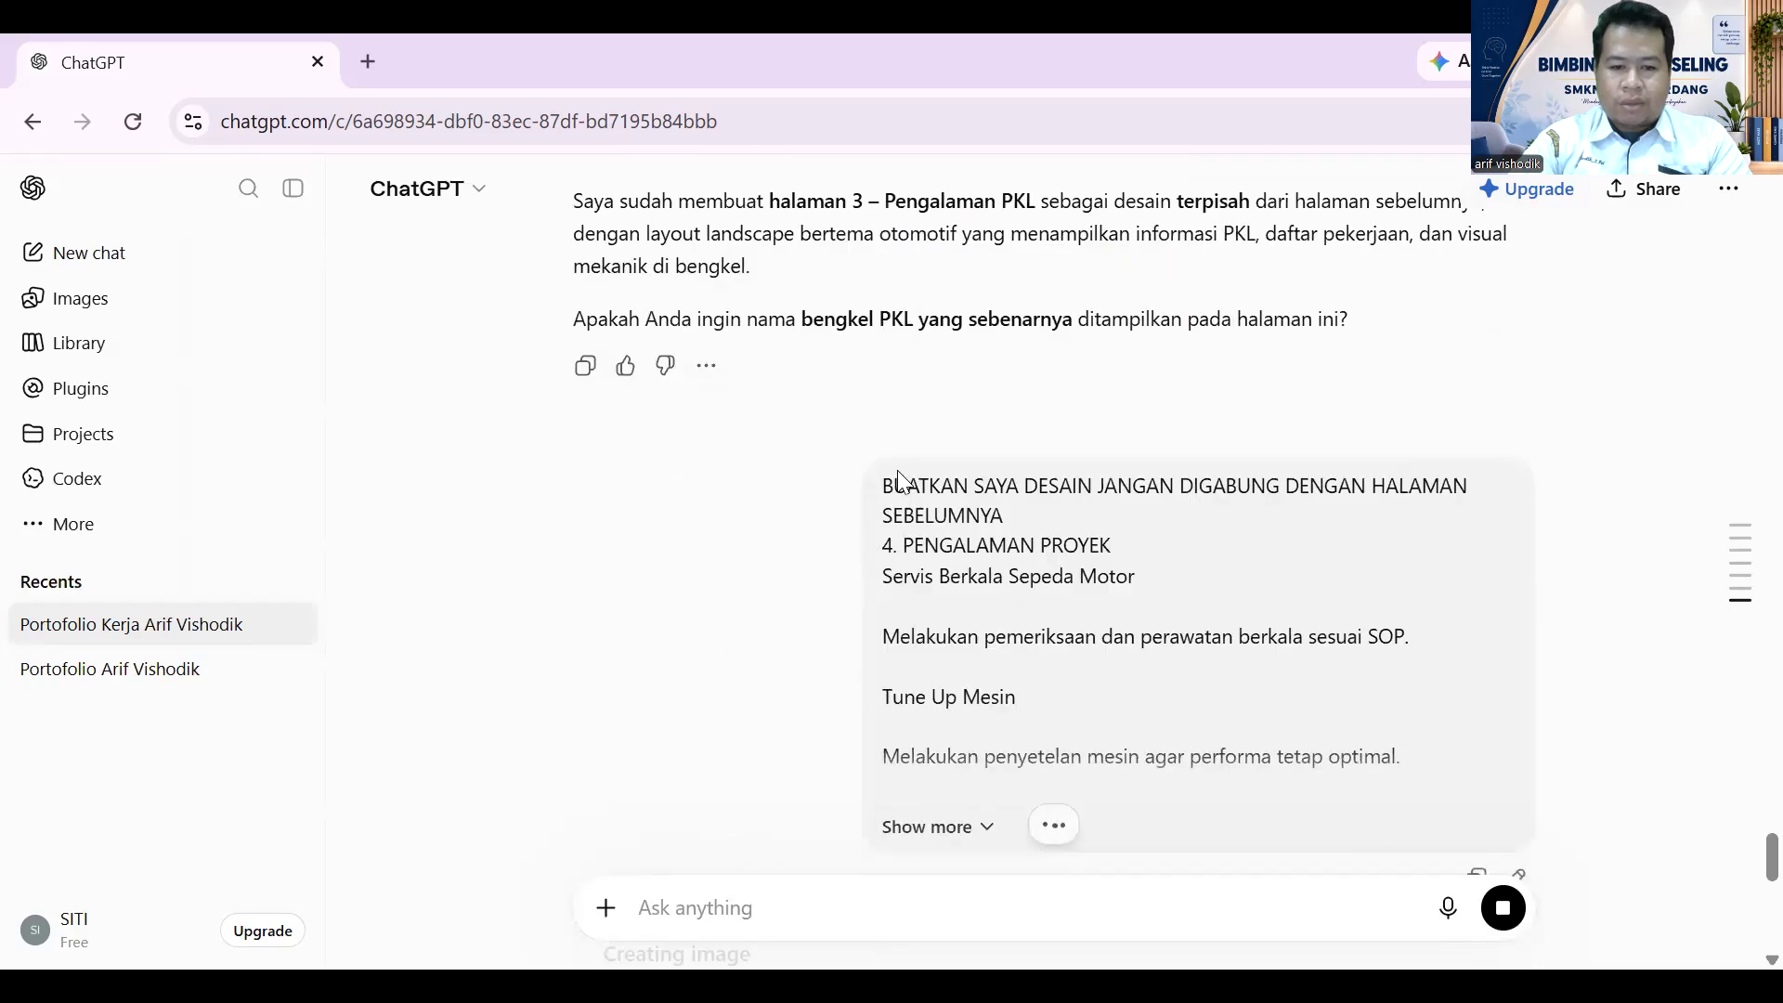
- Reuse the sent message's separate-page request line in a new prompt
left_click_drag(880, 479, 1000, 518)
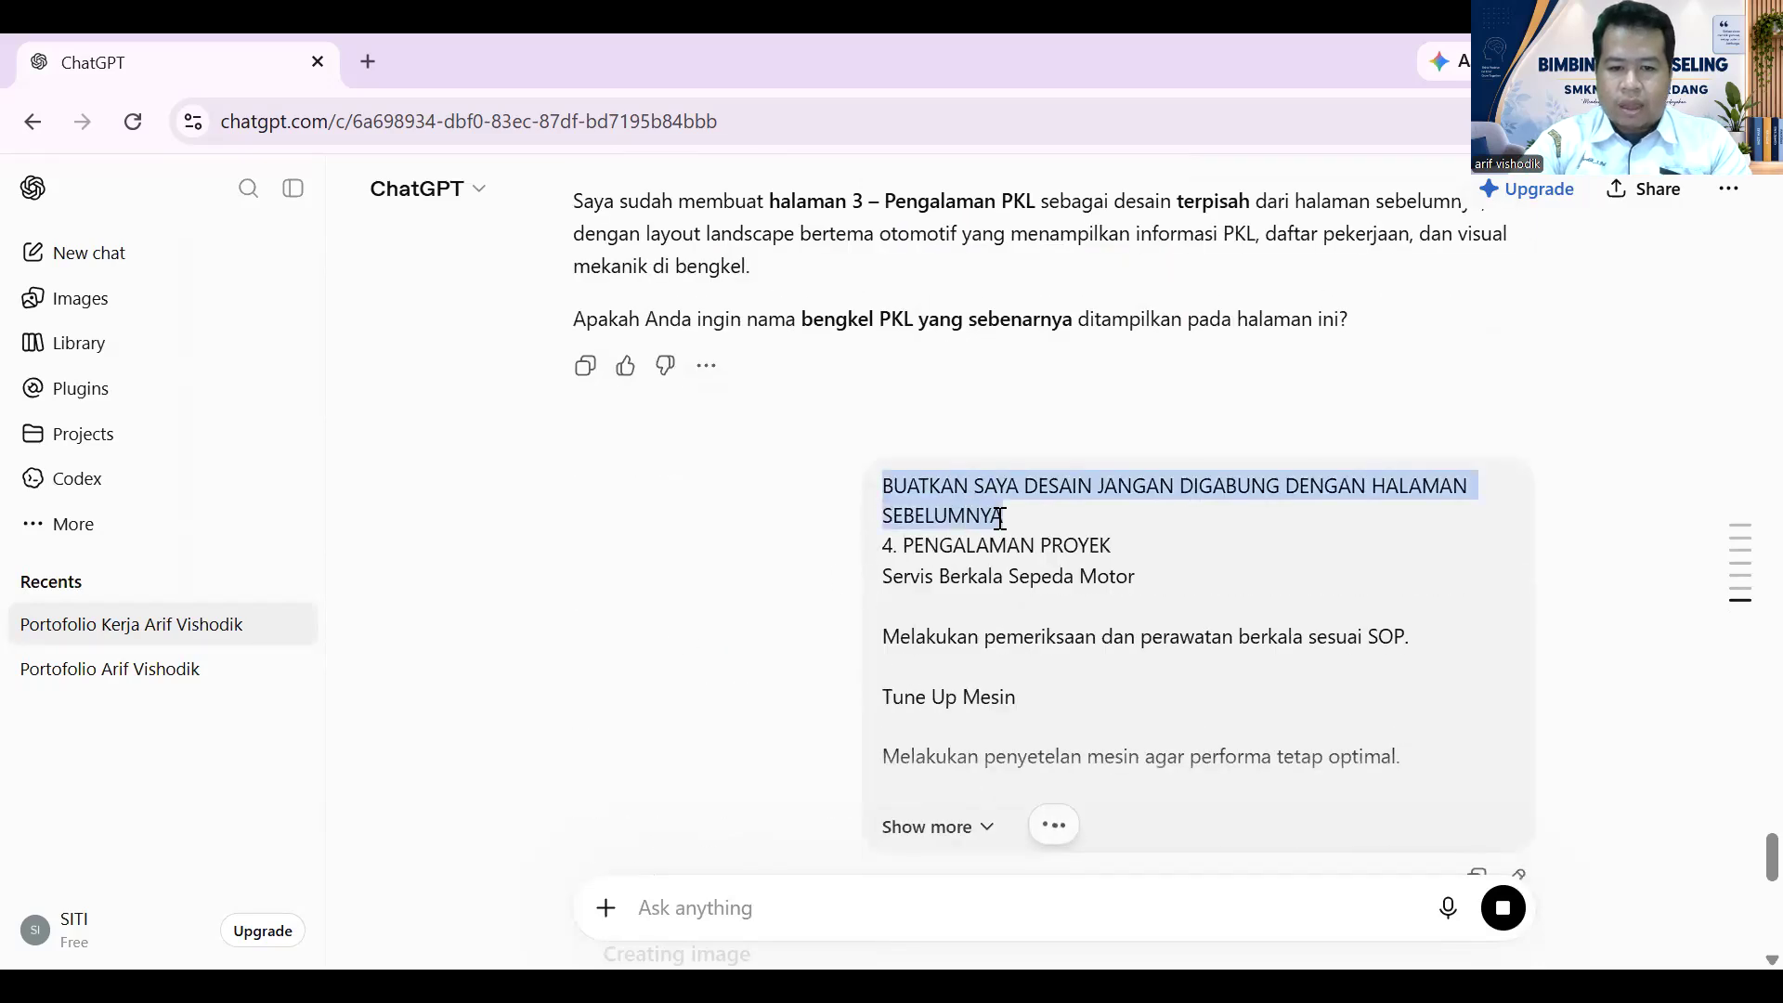
left_click(718, 908)
key("ctrl+v")
scroll(848, 625, "up", 20)
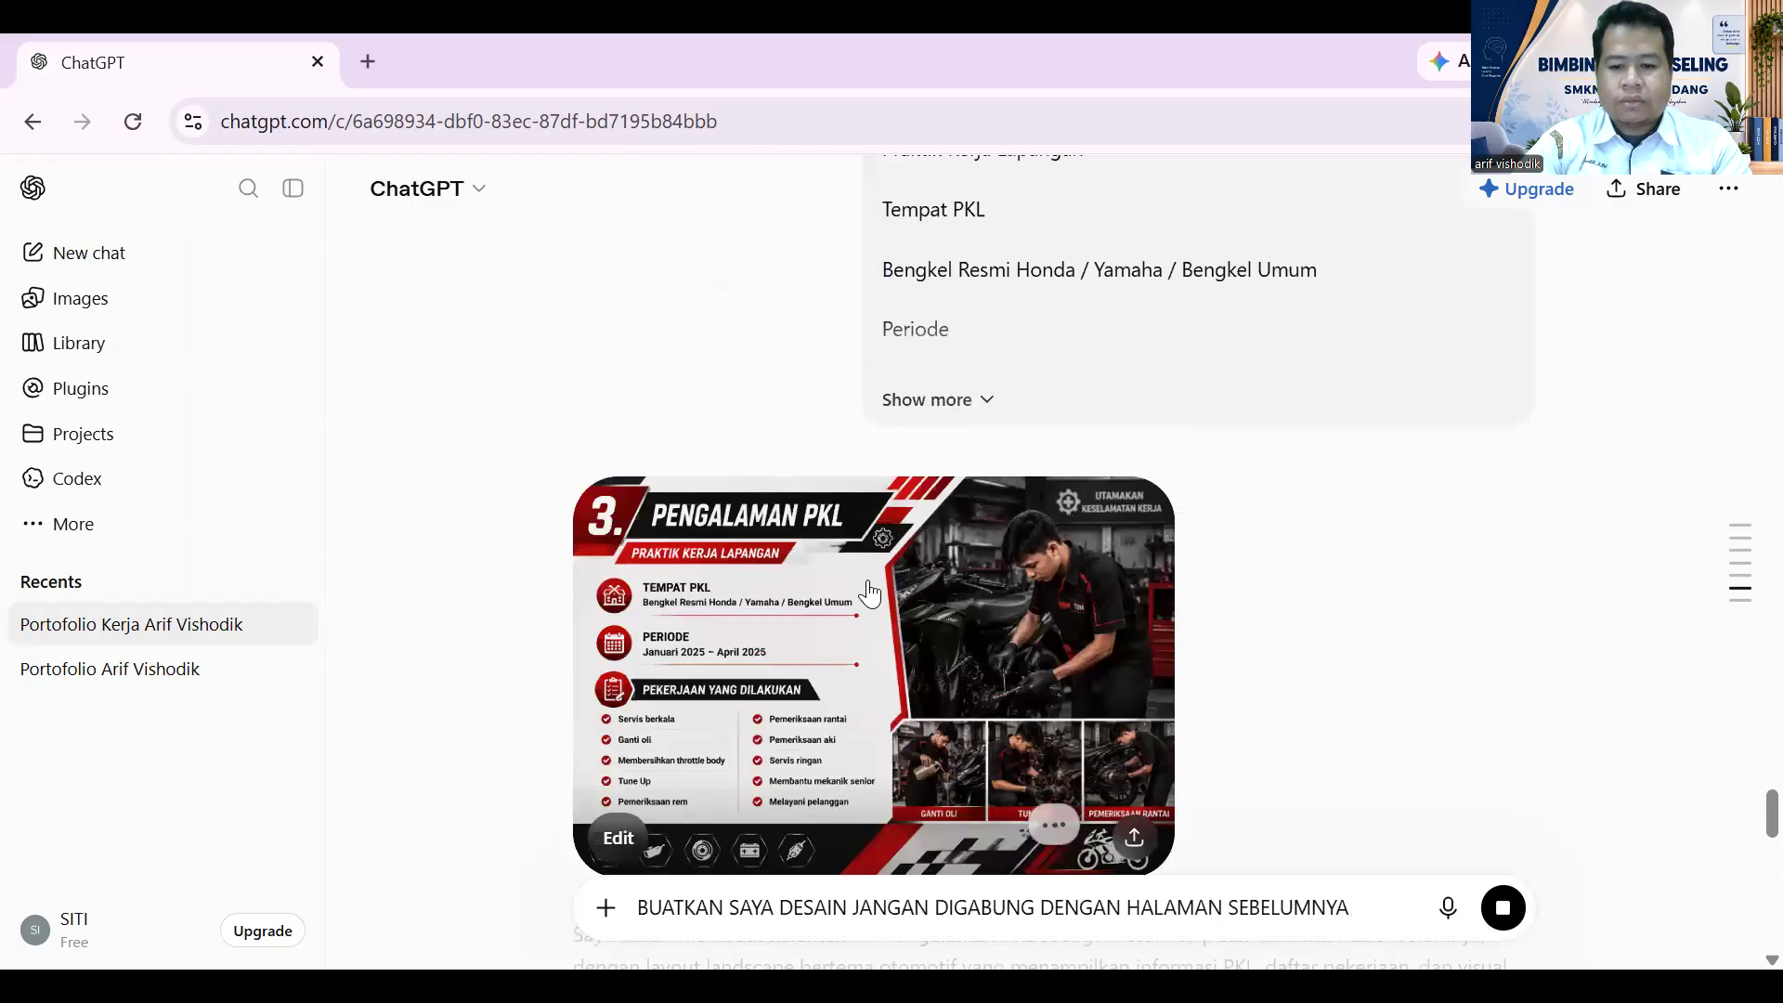
scroll(895, 552, "up", 10)
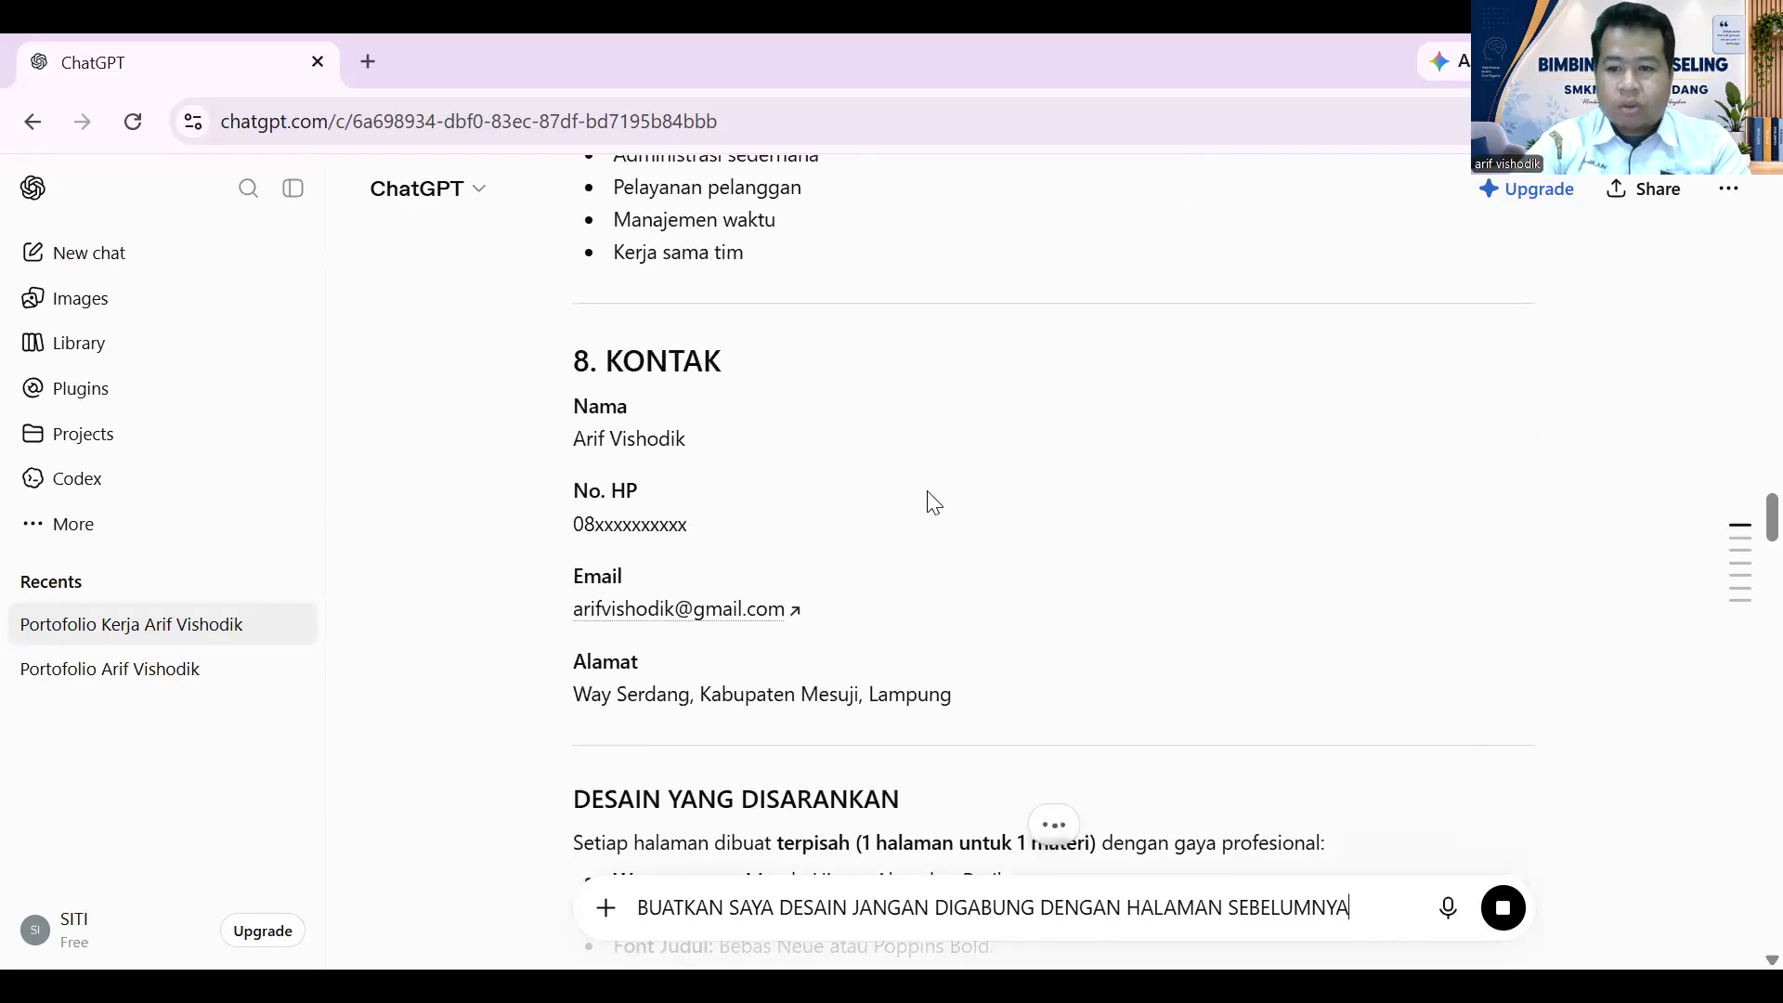
scroll(943, 506, "up", 6)
scroll(947, 501, "up", 10)
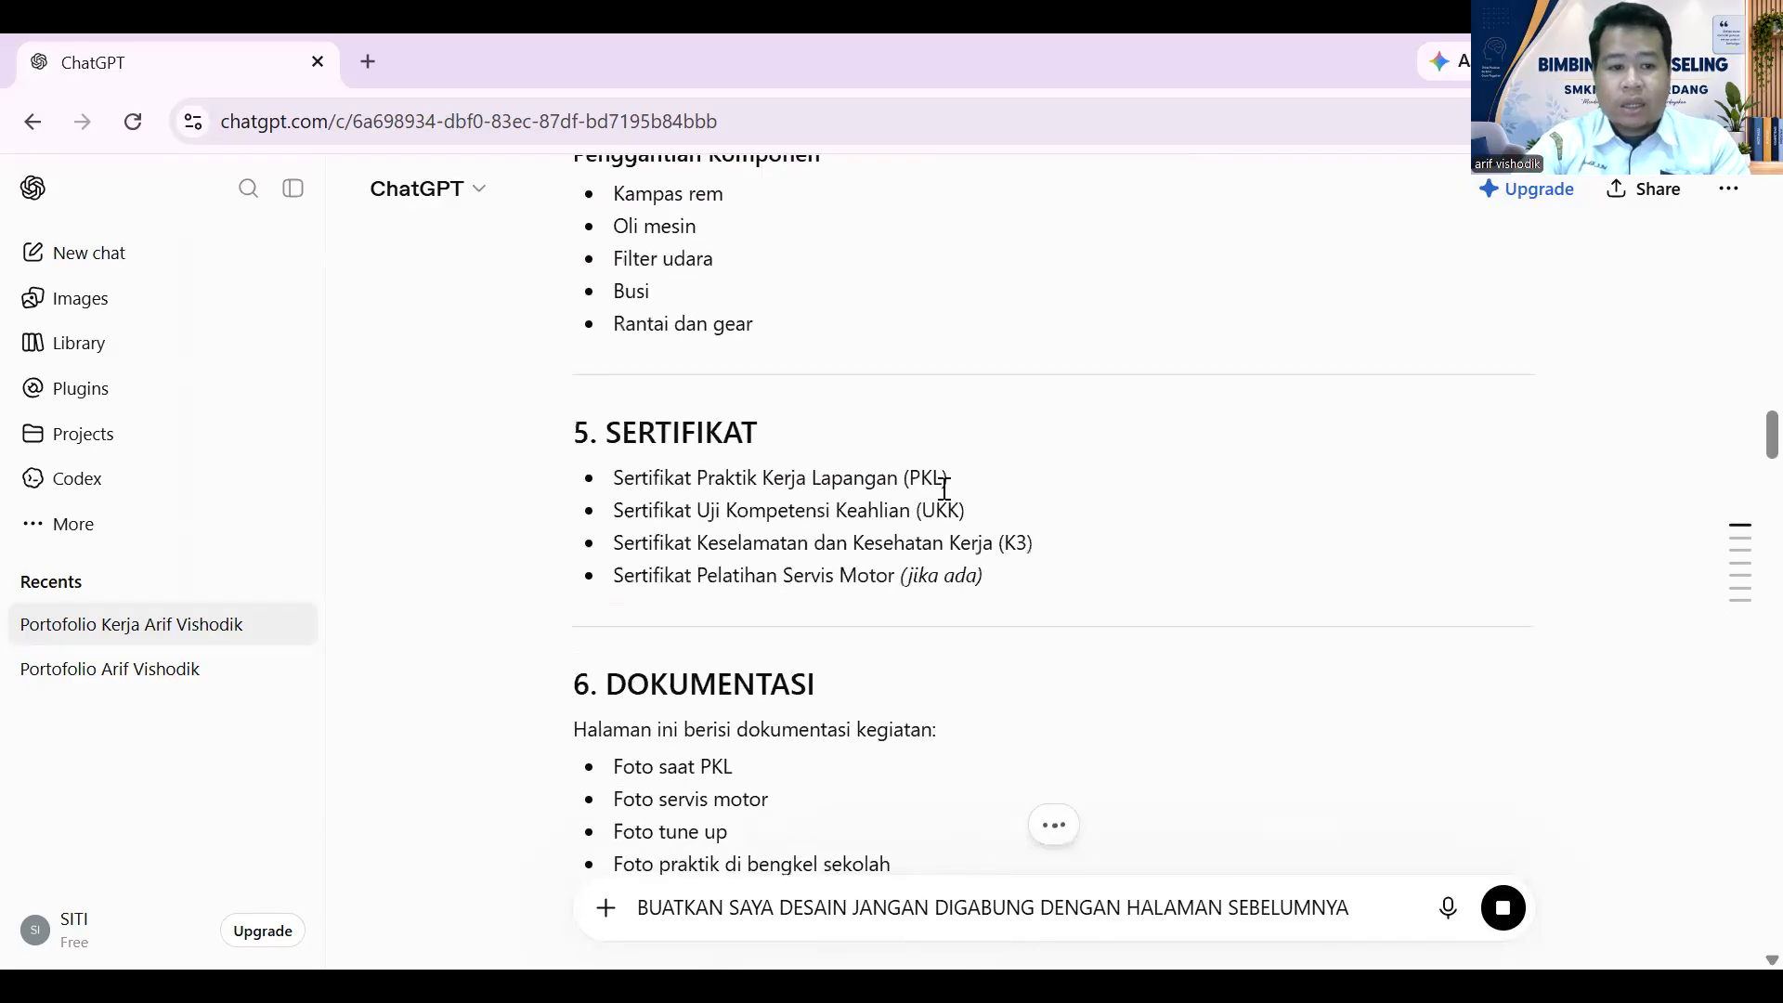
scroll(932, 505, "down", 3)
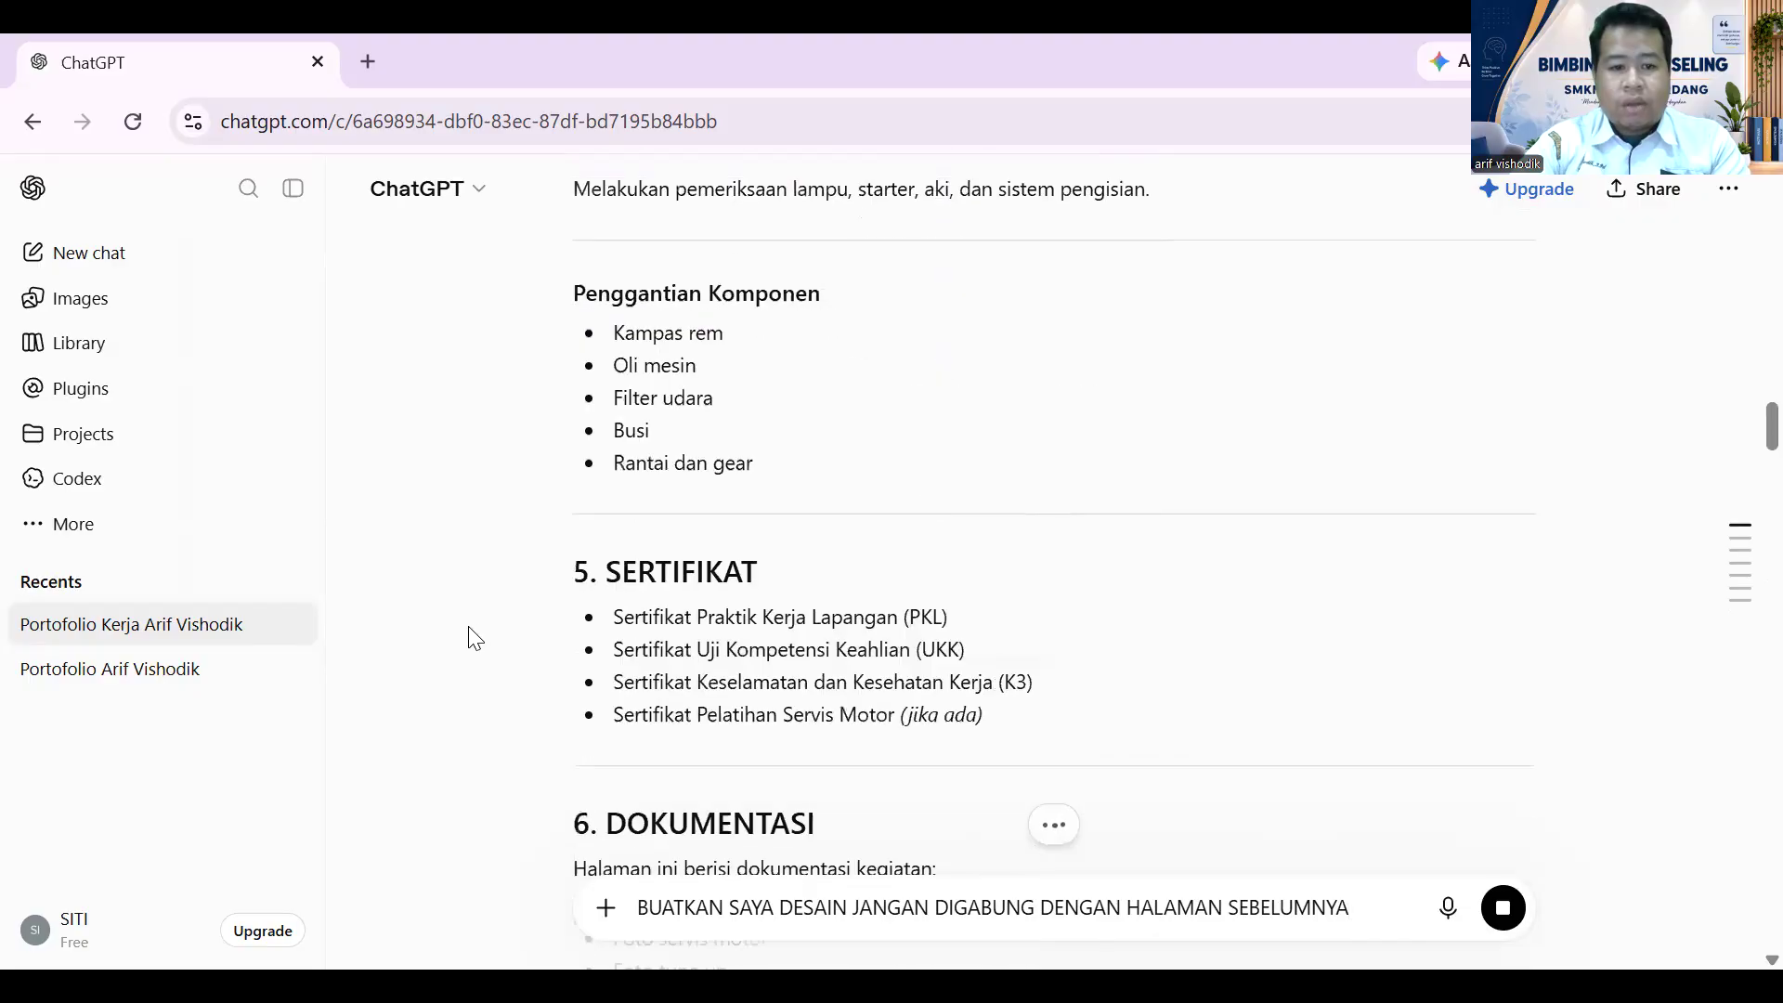
- Copy the 5. SERTIFIKAT section and paste it on a new line below
left_click_drag(570, 583, 1007, 728)
key("ctrl+c")
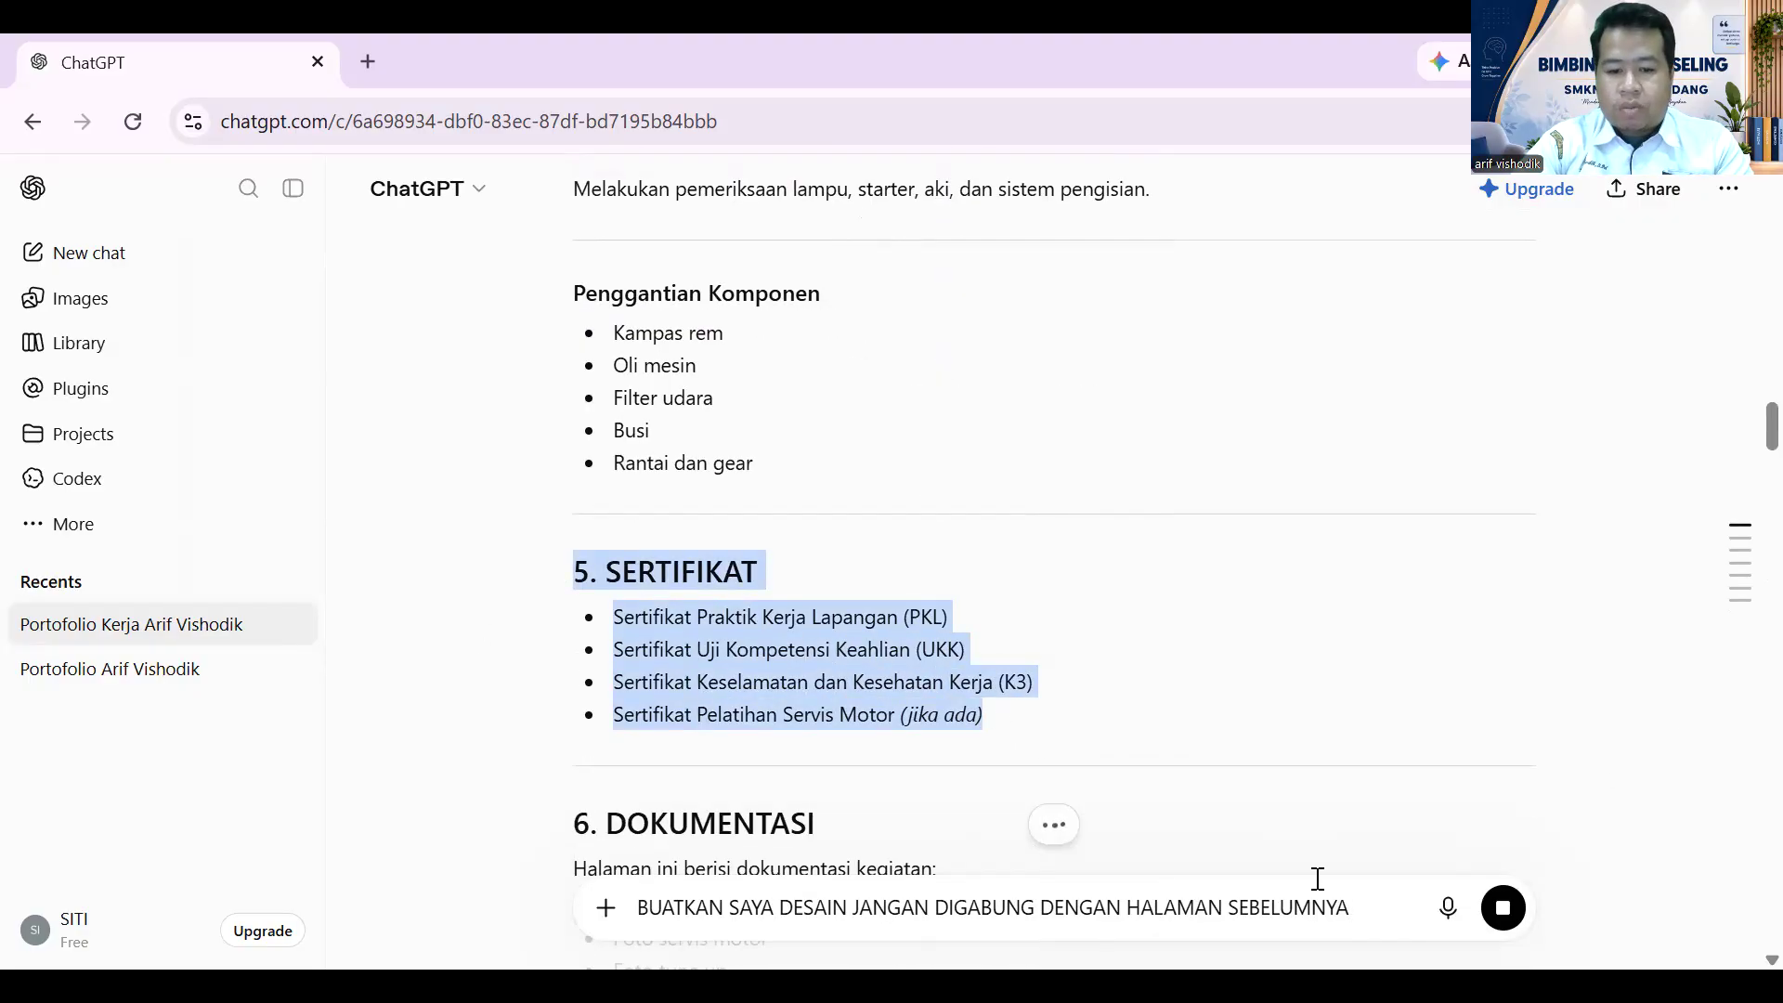
left_click(1372, 900)
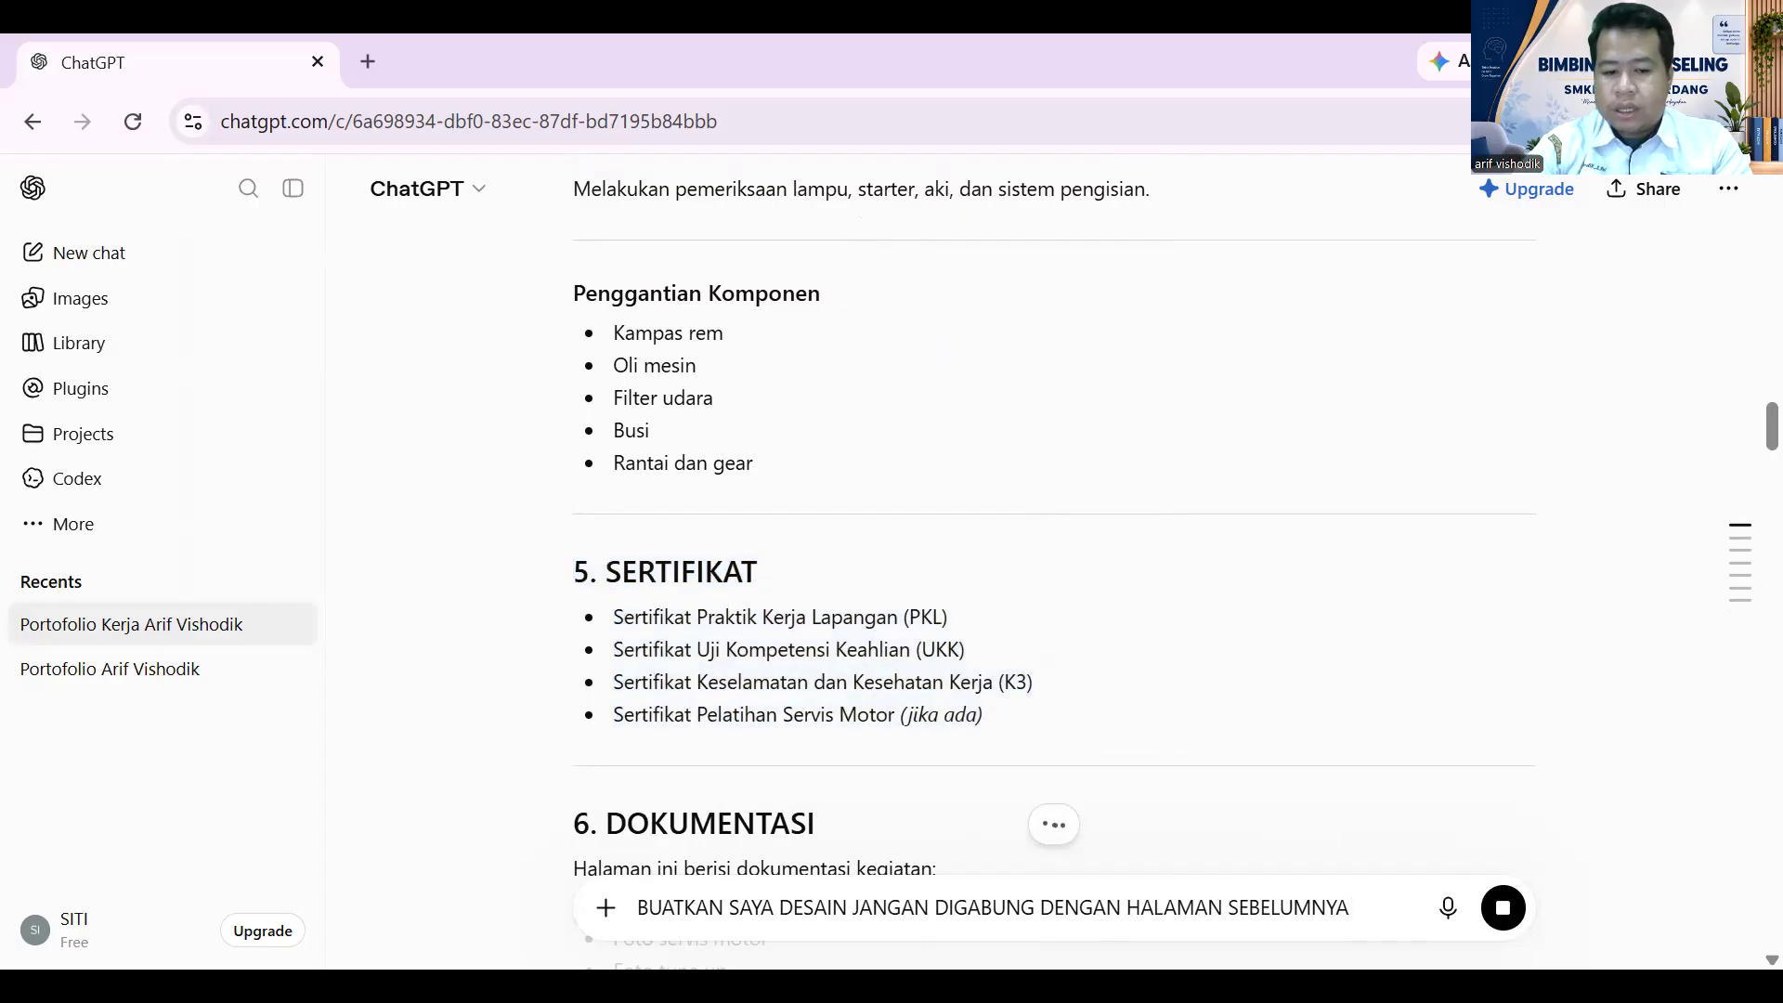
key("shift+Return")
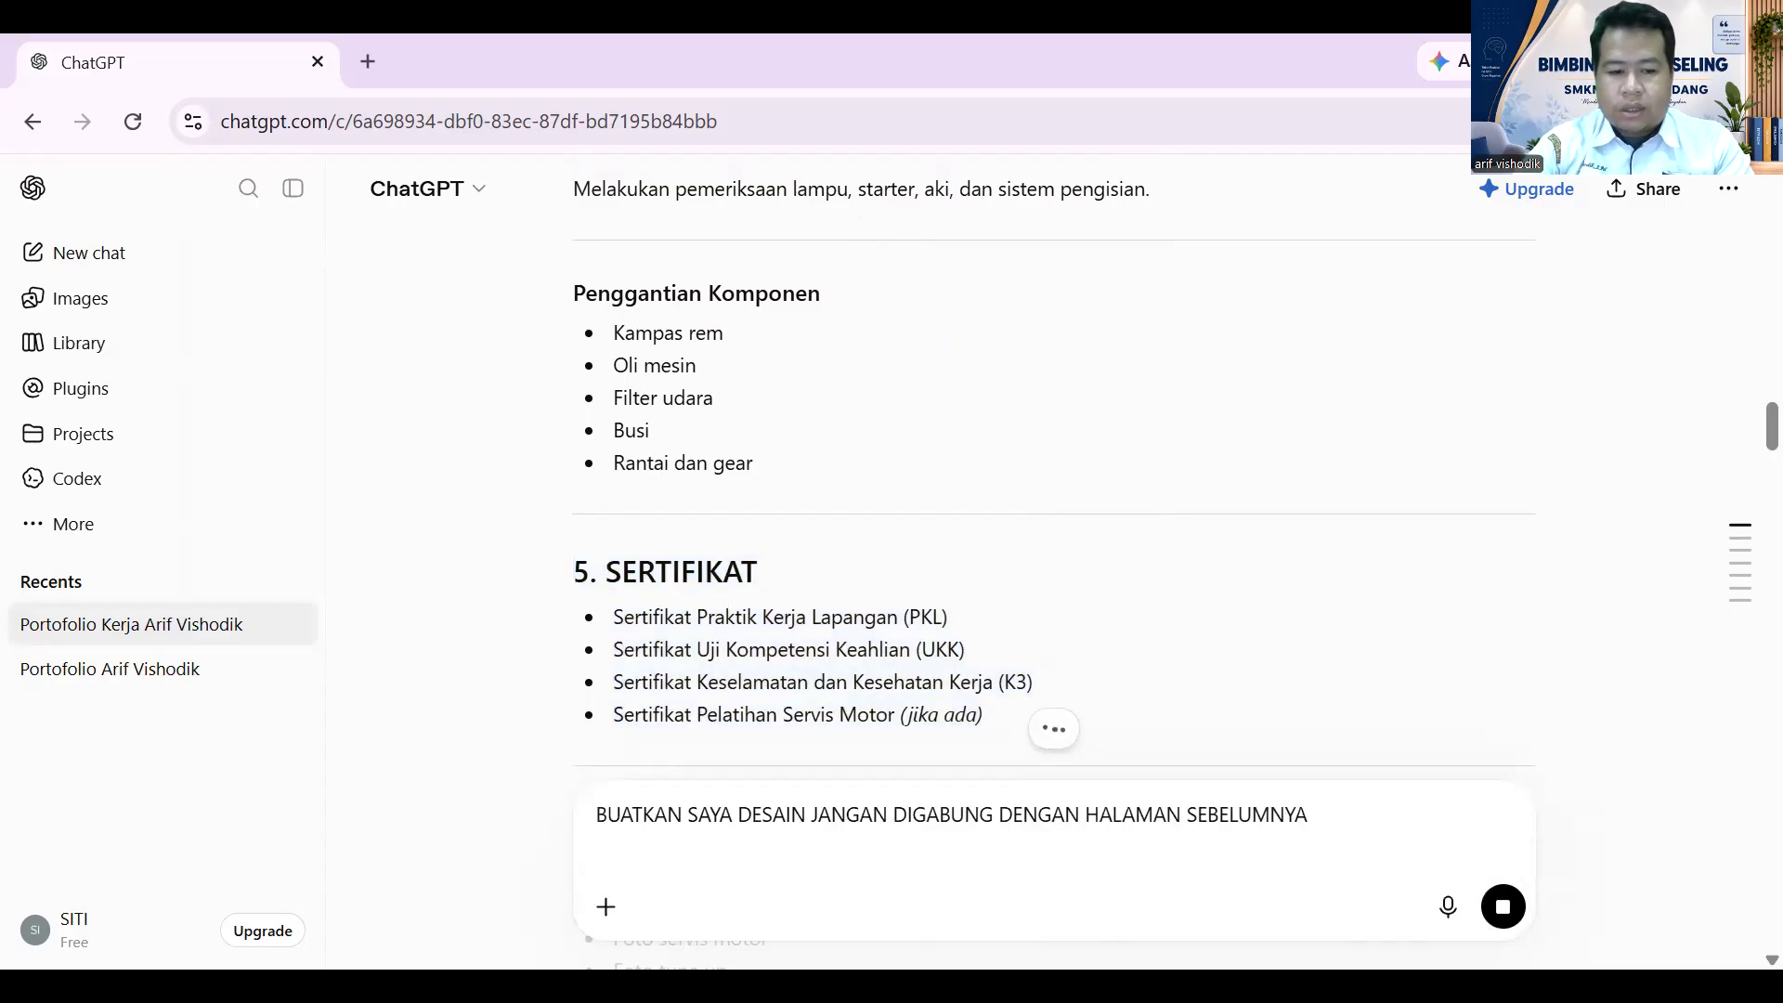
key("ctrl+v")
scroll(1022, 558, "down", 5)
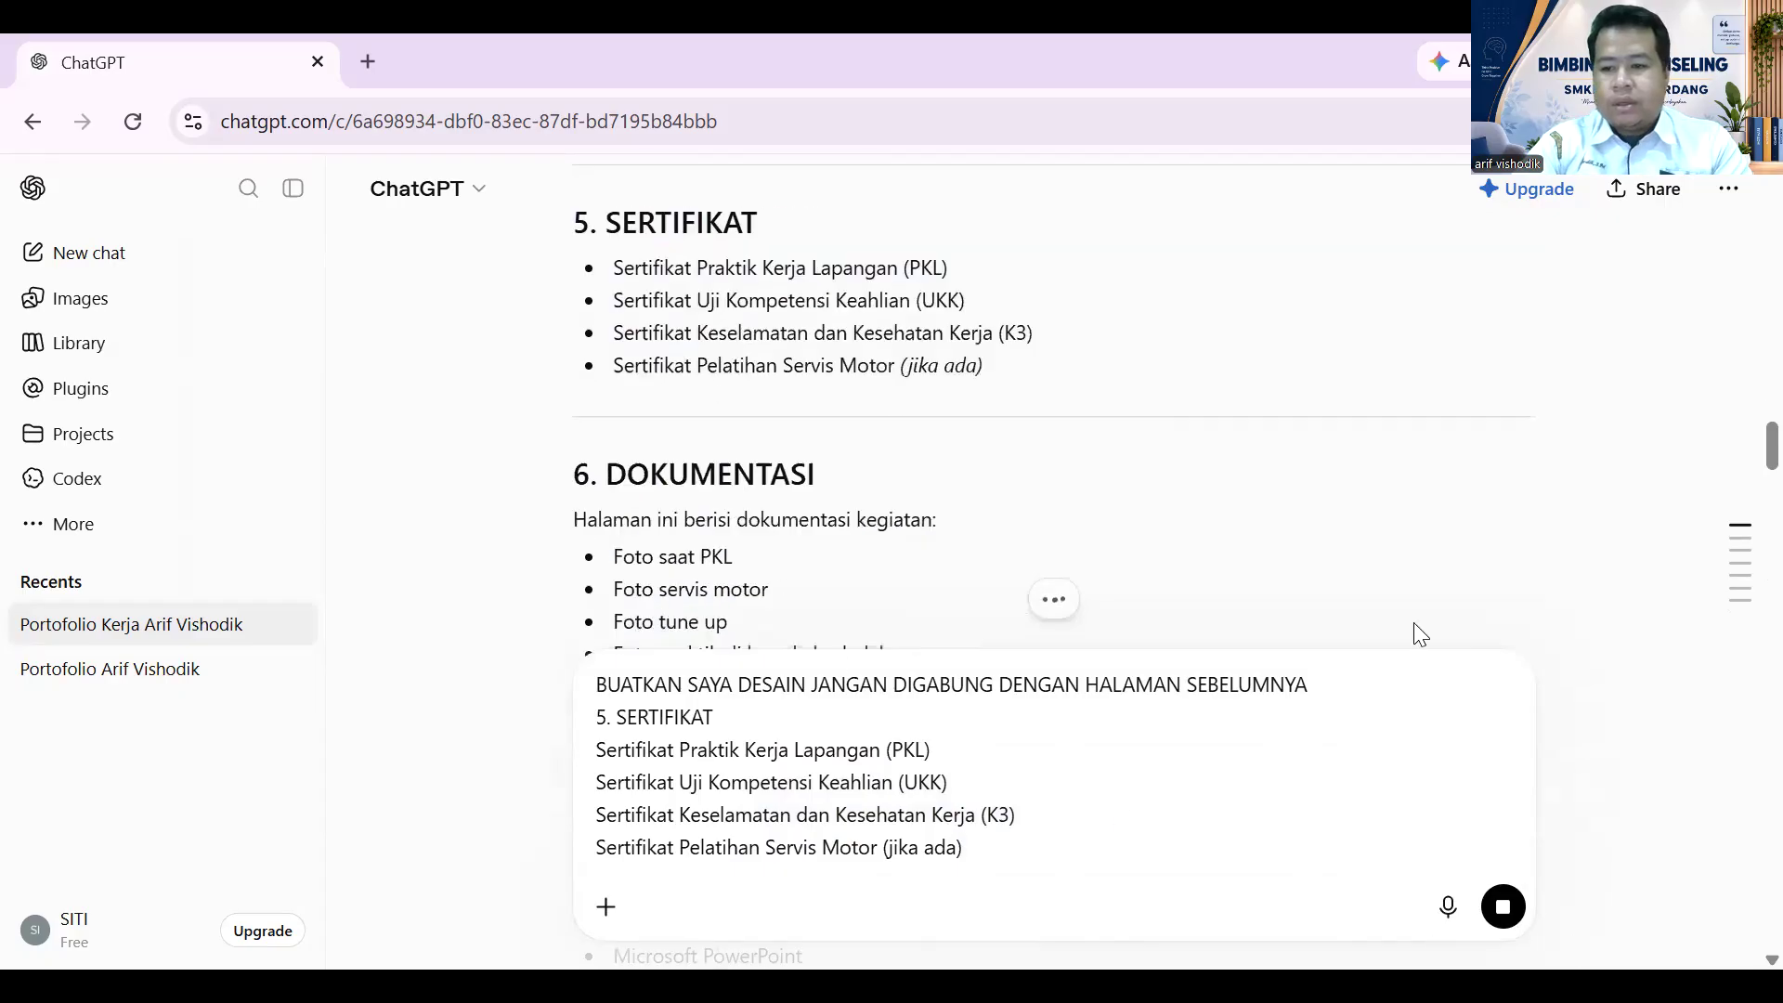
mouse_move(1748, 613)
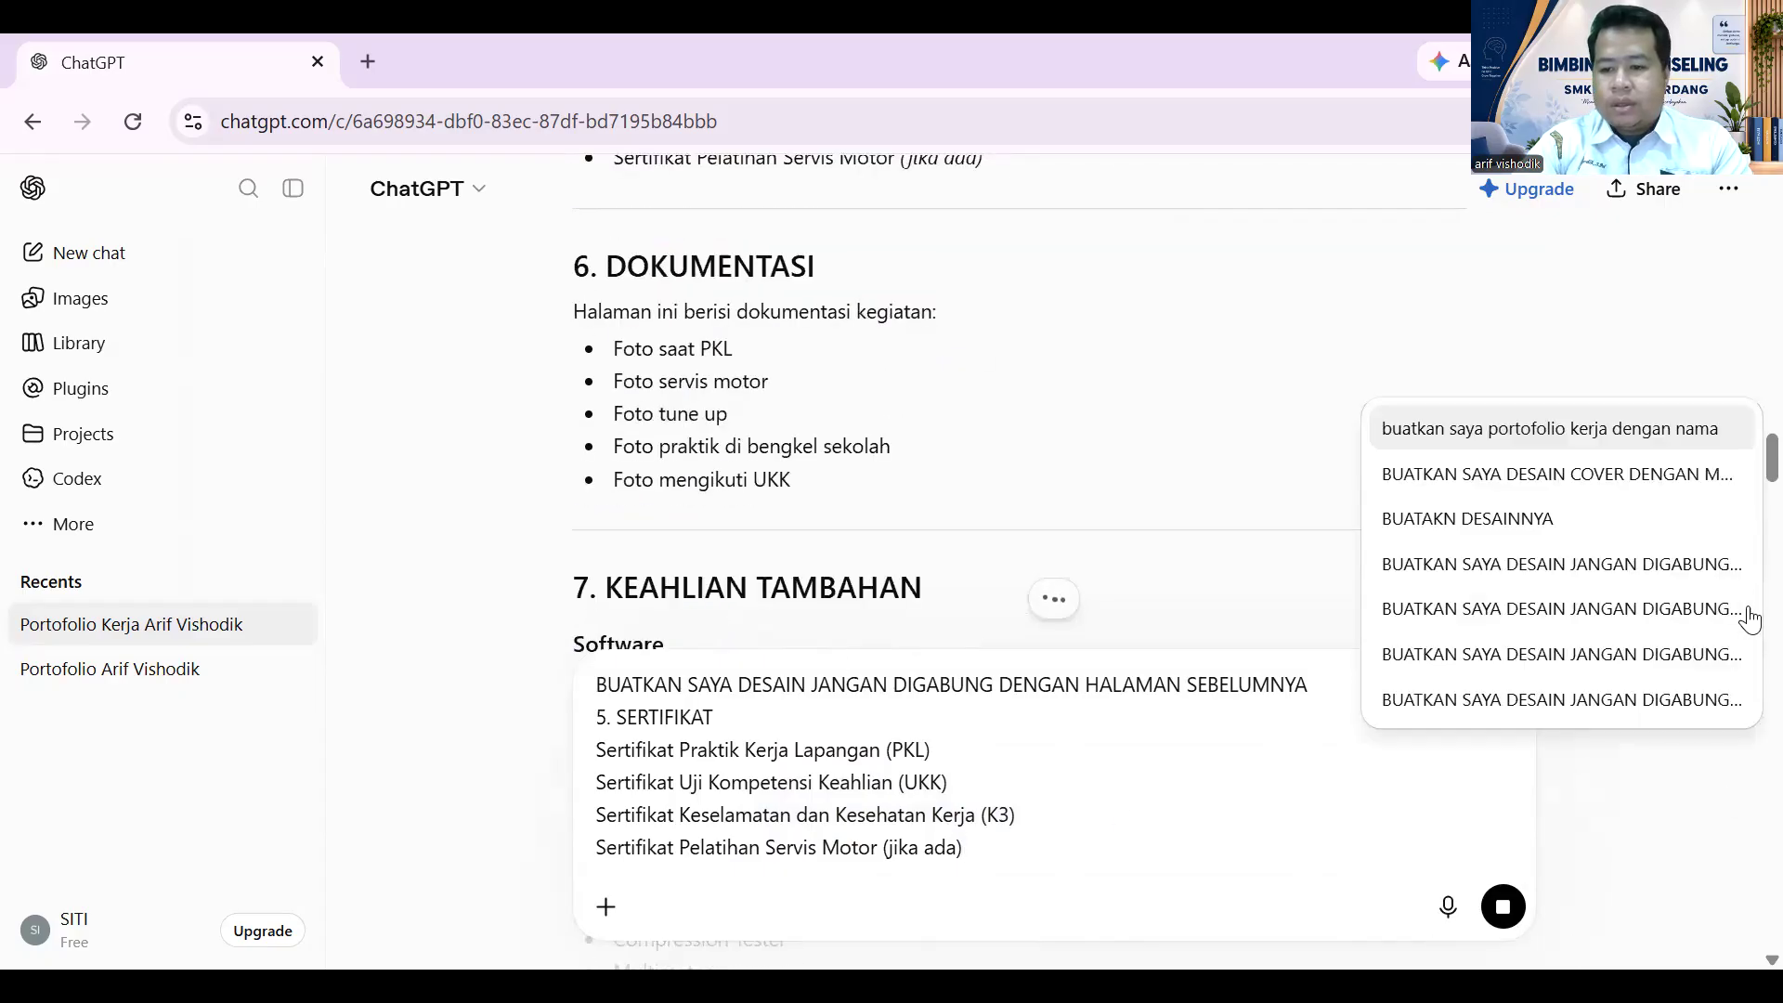
left_click(1728, 700)
scroll(869, 431, "down", 4)
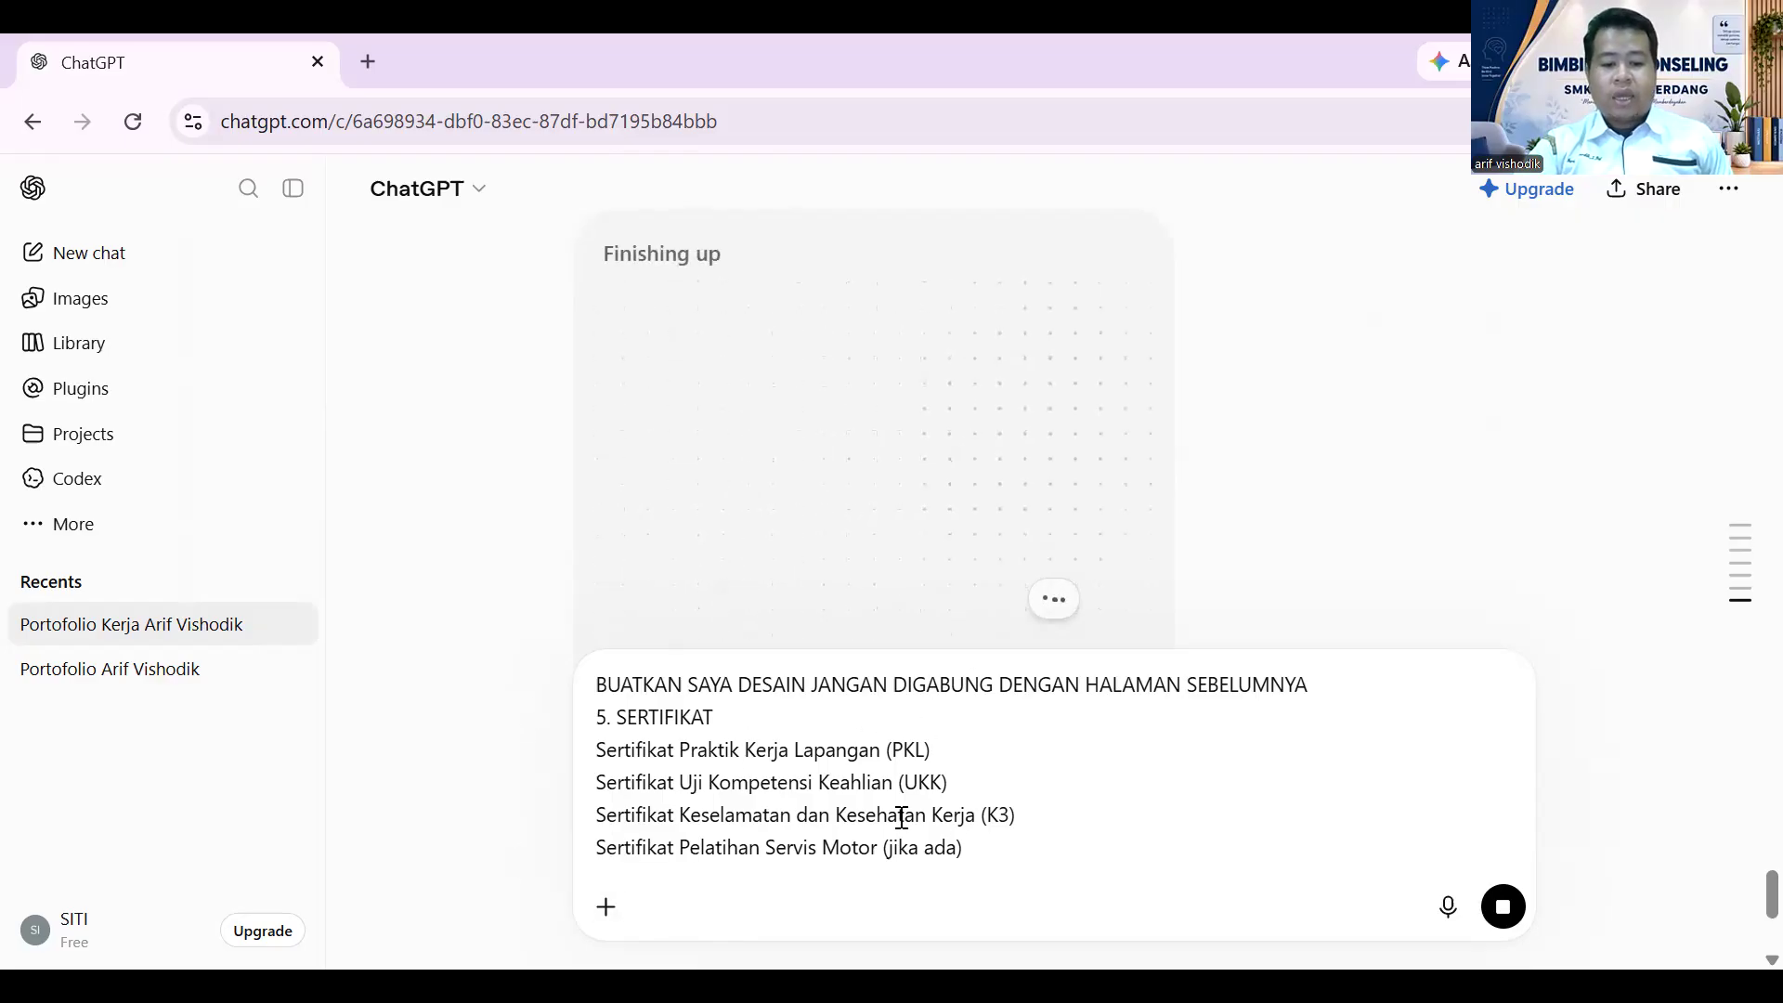
left_click(1024, 812)
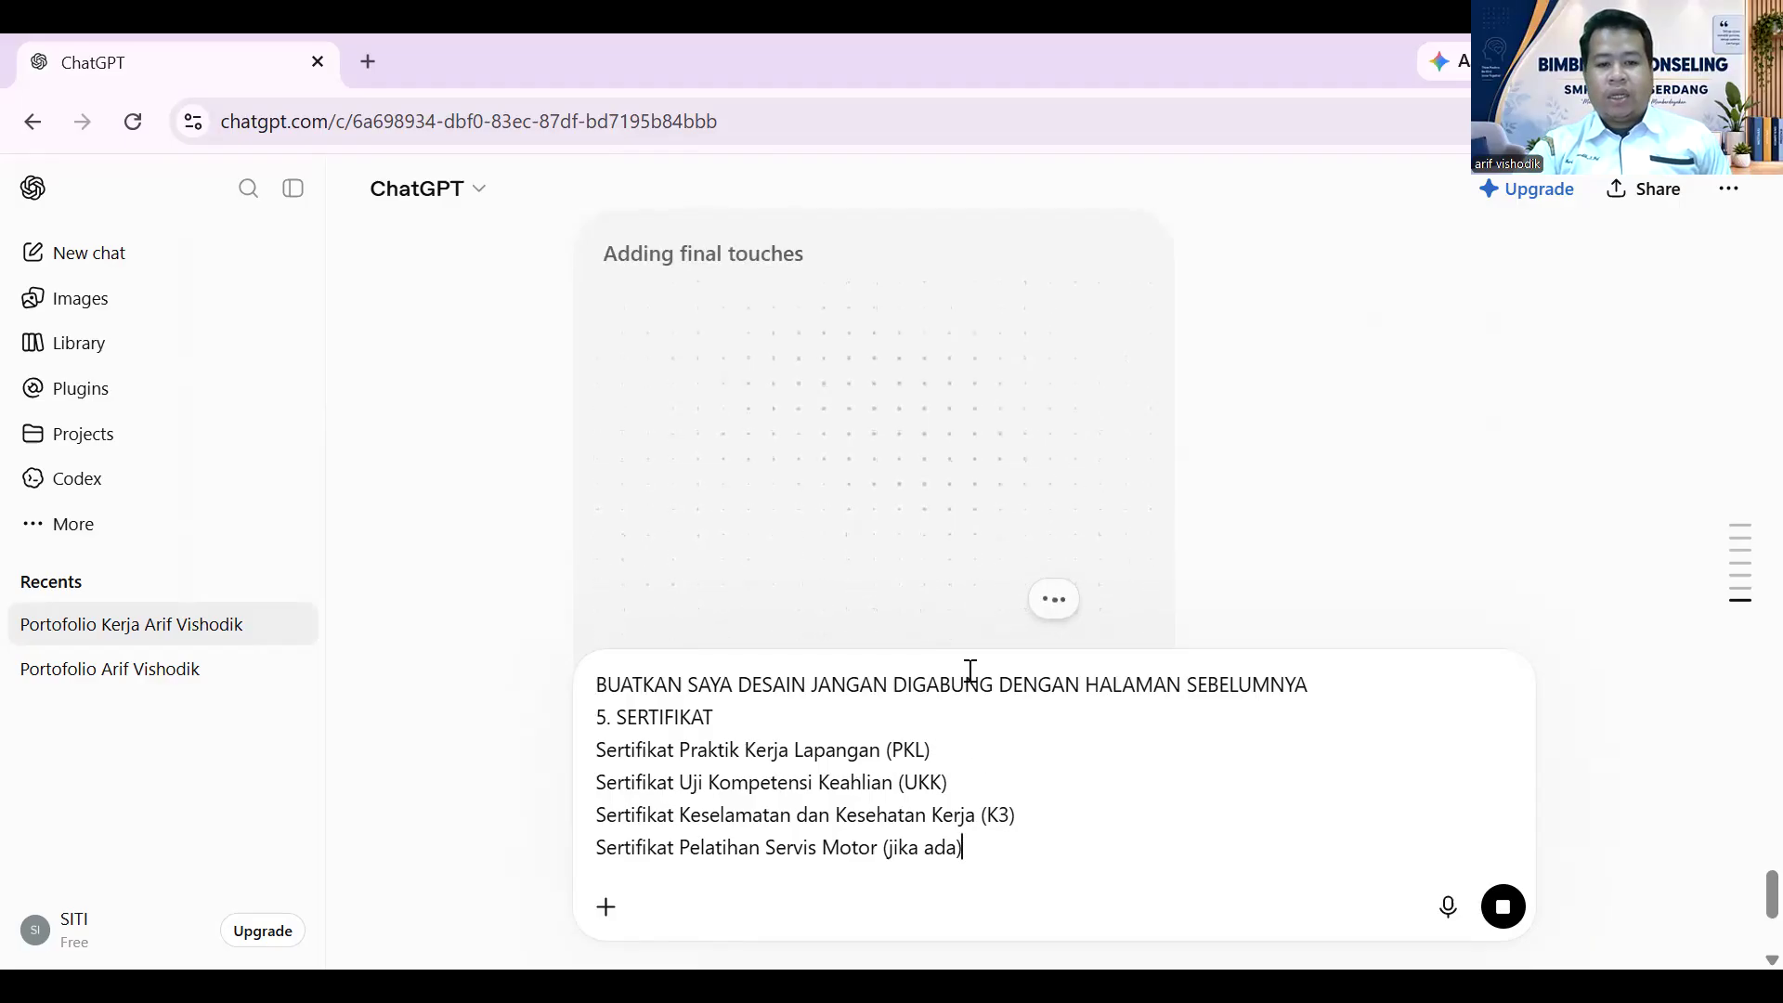
scroll(971, 678, "up", 10)
scroll(981, 689, "up", 3)
scroll(982, 689, "down", 2)
scroll(982, 687, "up", 2)
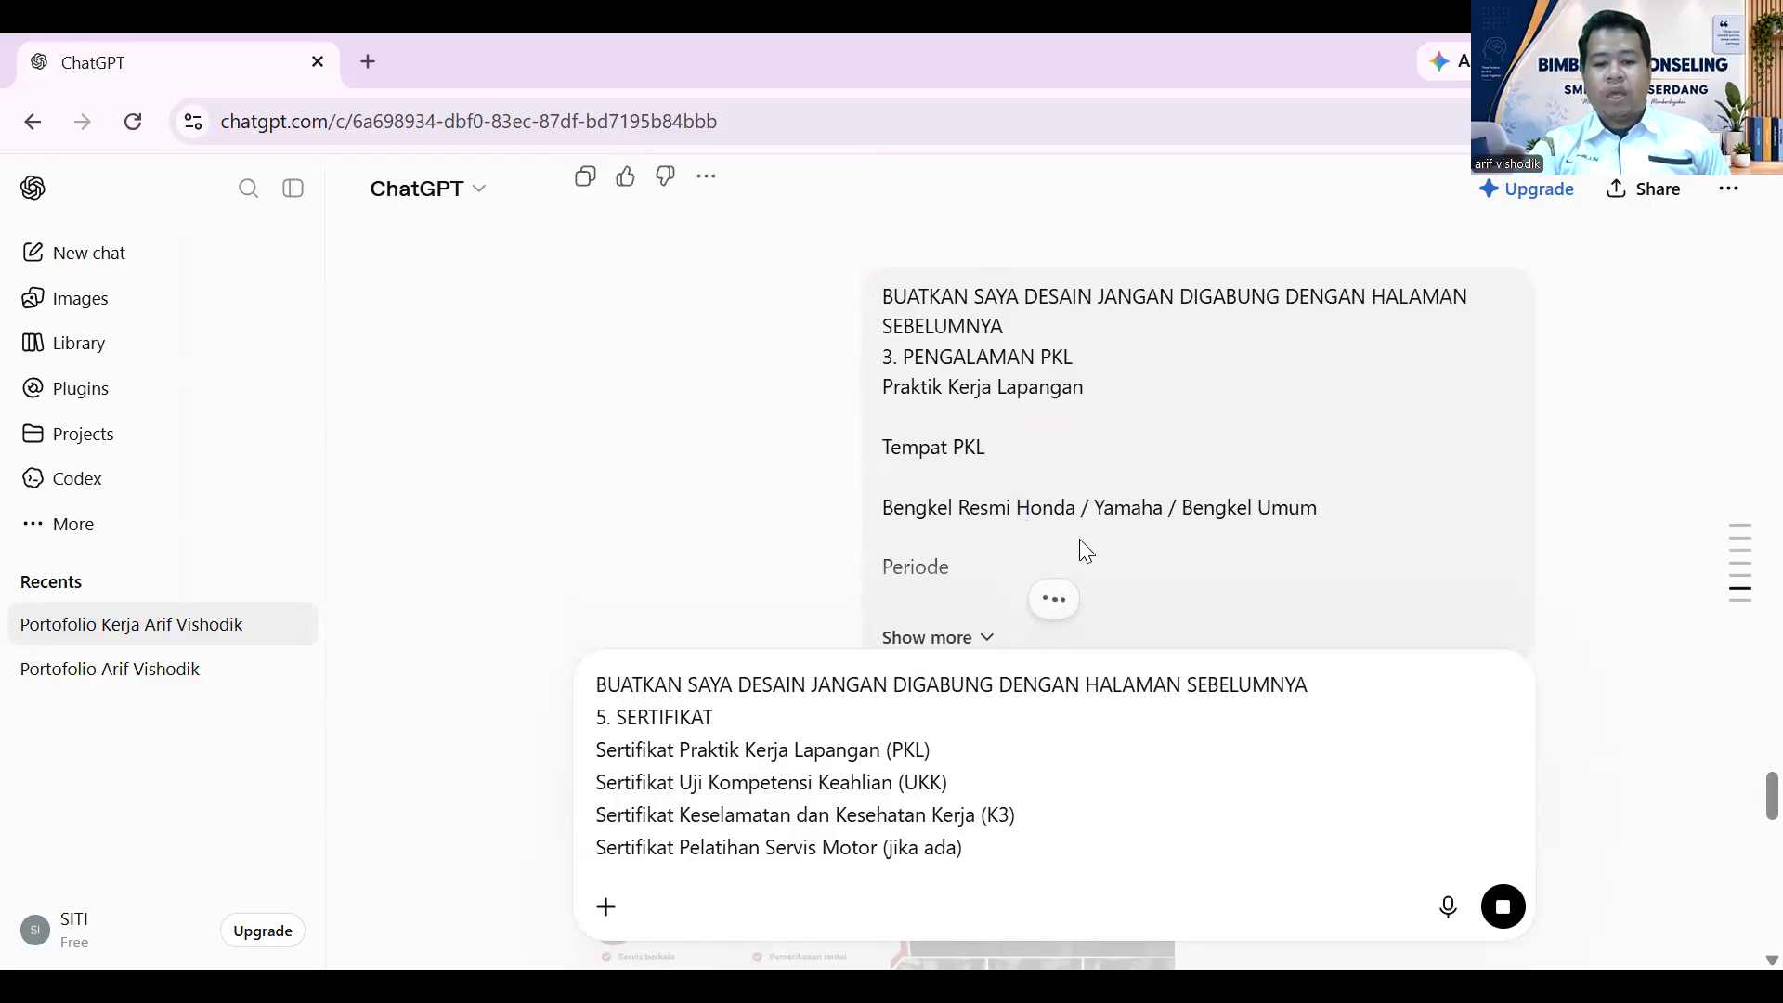
scroll(1079, 539, "up", 1)
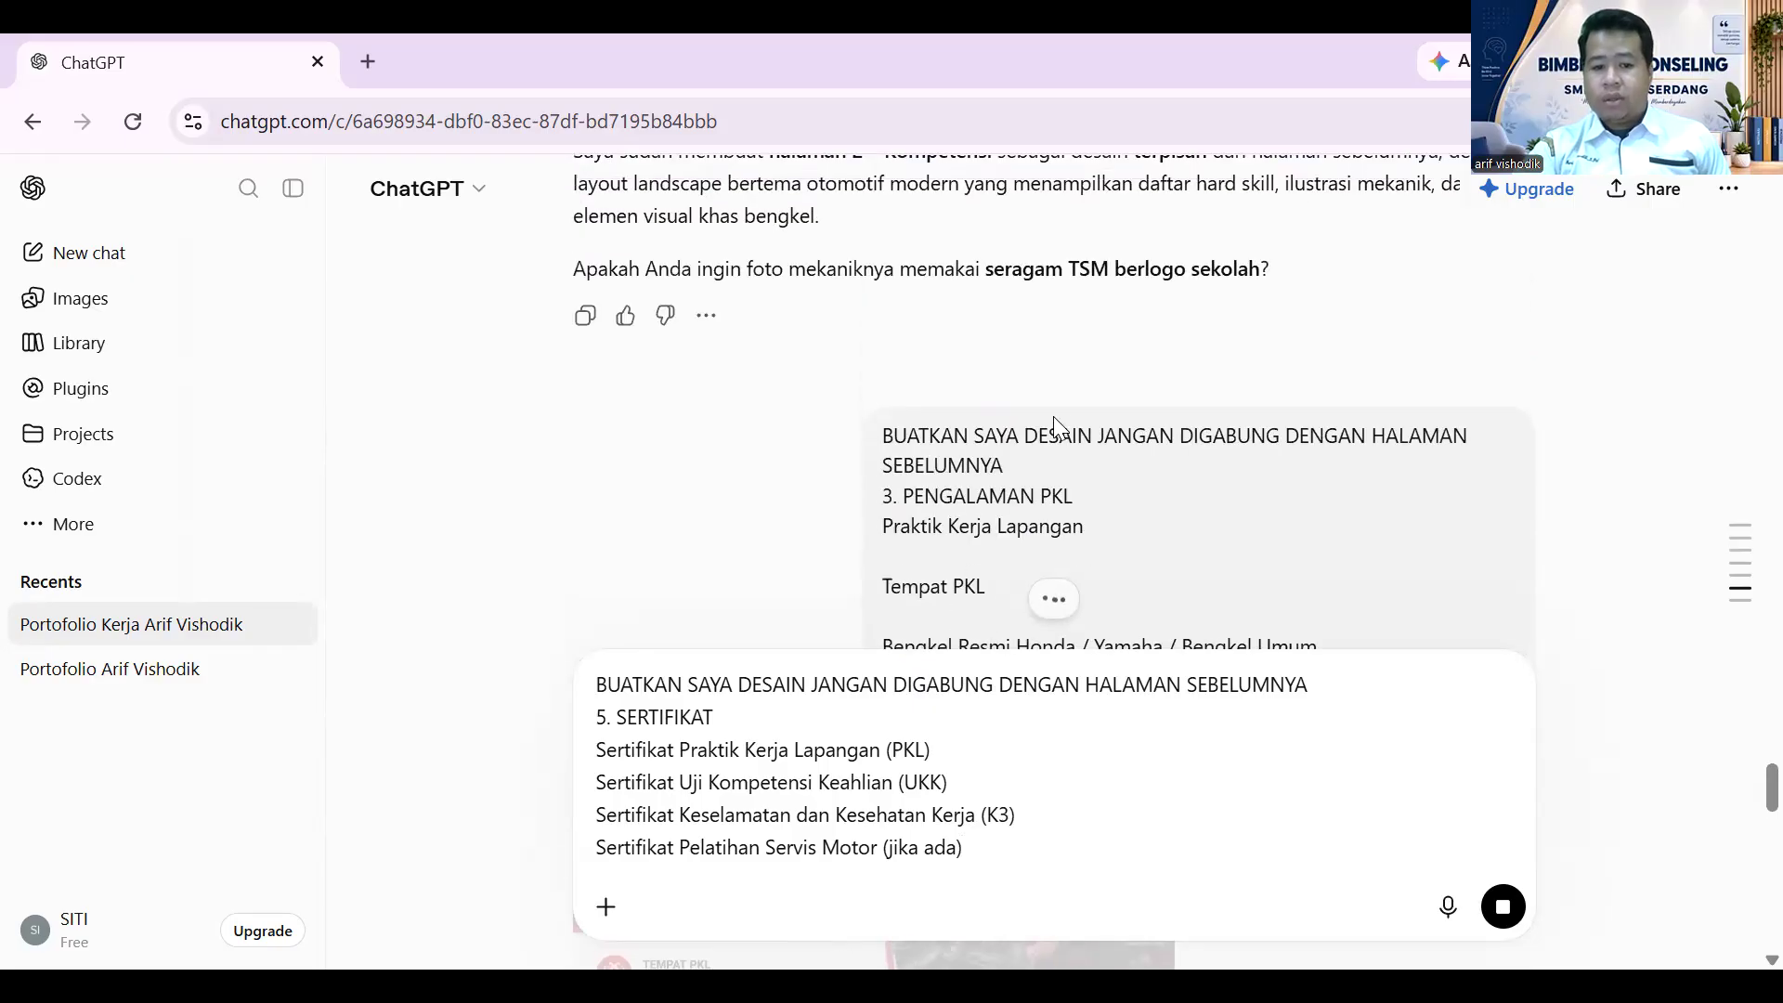
scroll(1068, 432, "down", 3)
scroll(1107, 444, "down", 1)
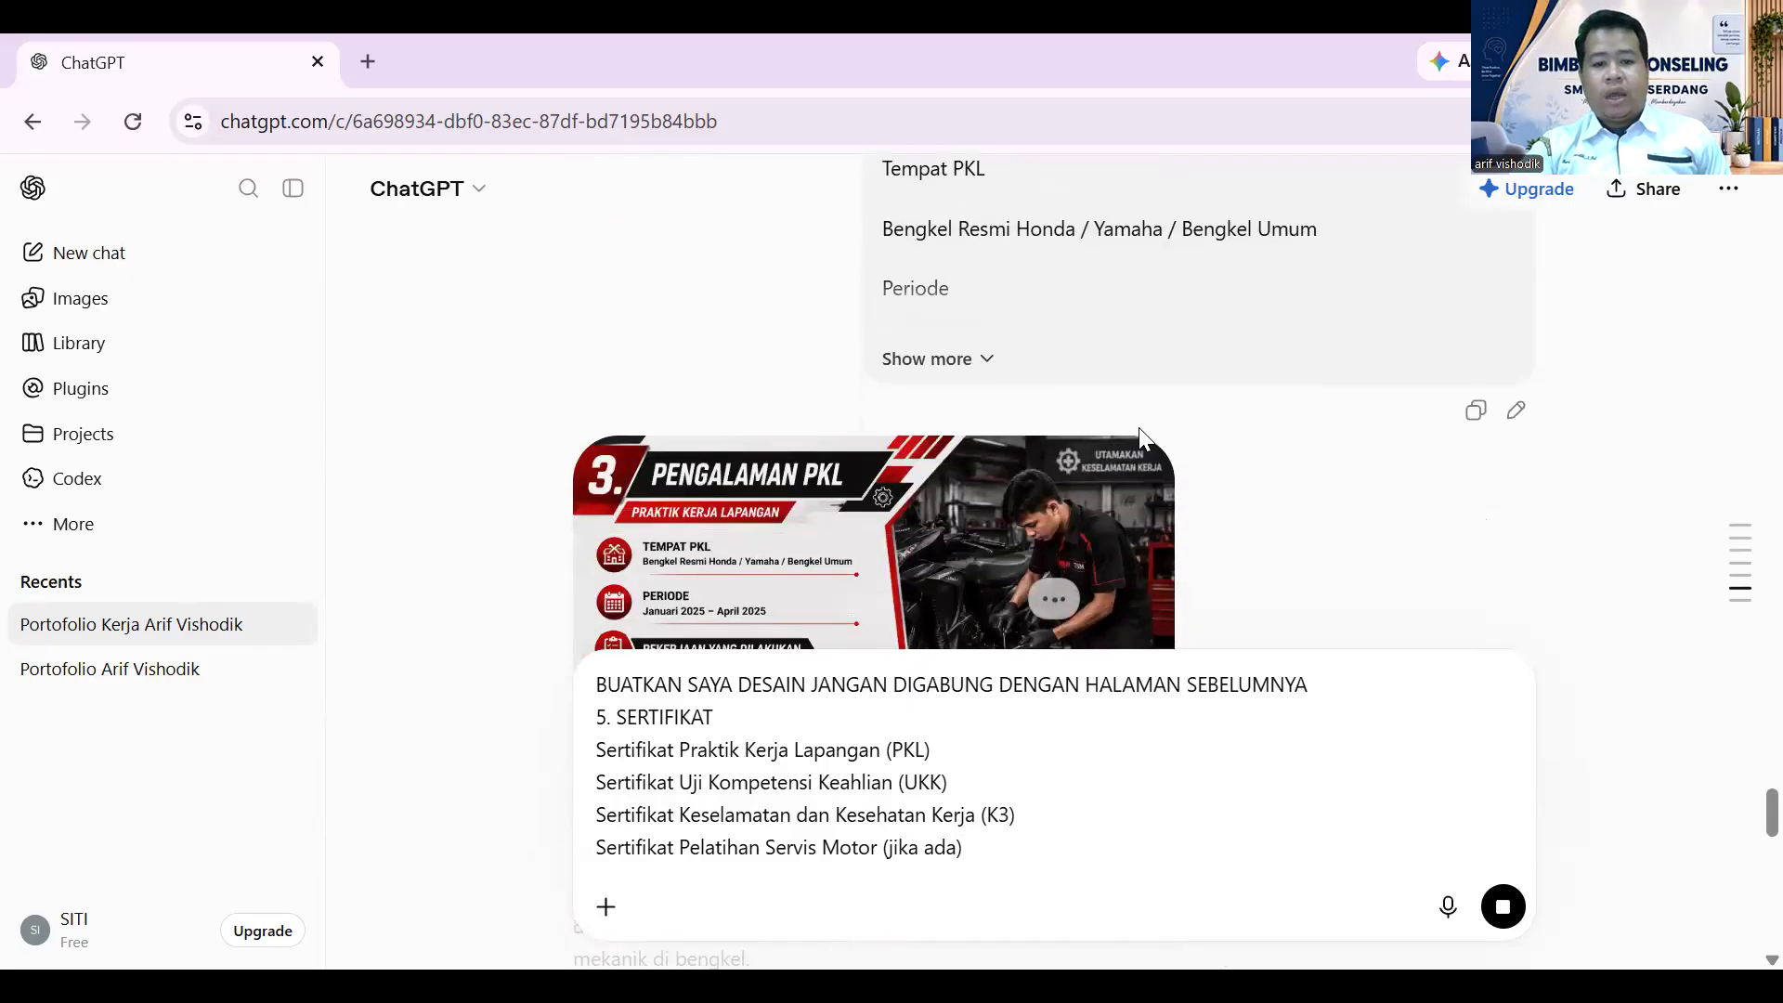
scroll(1208, 346, "up", 15)
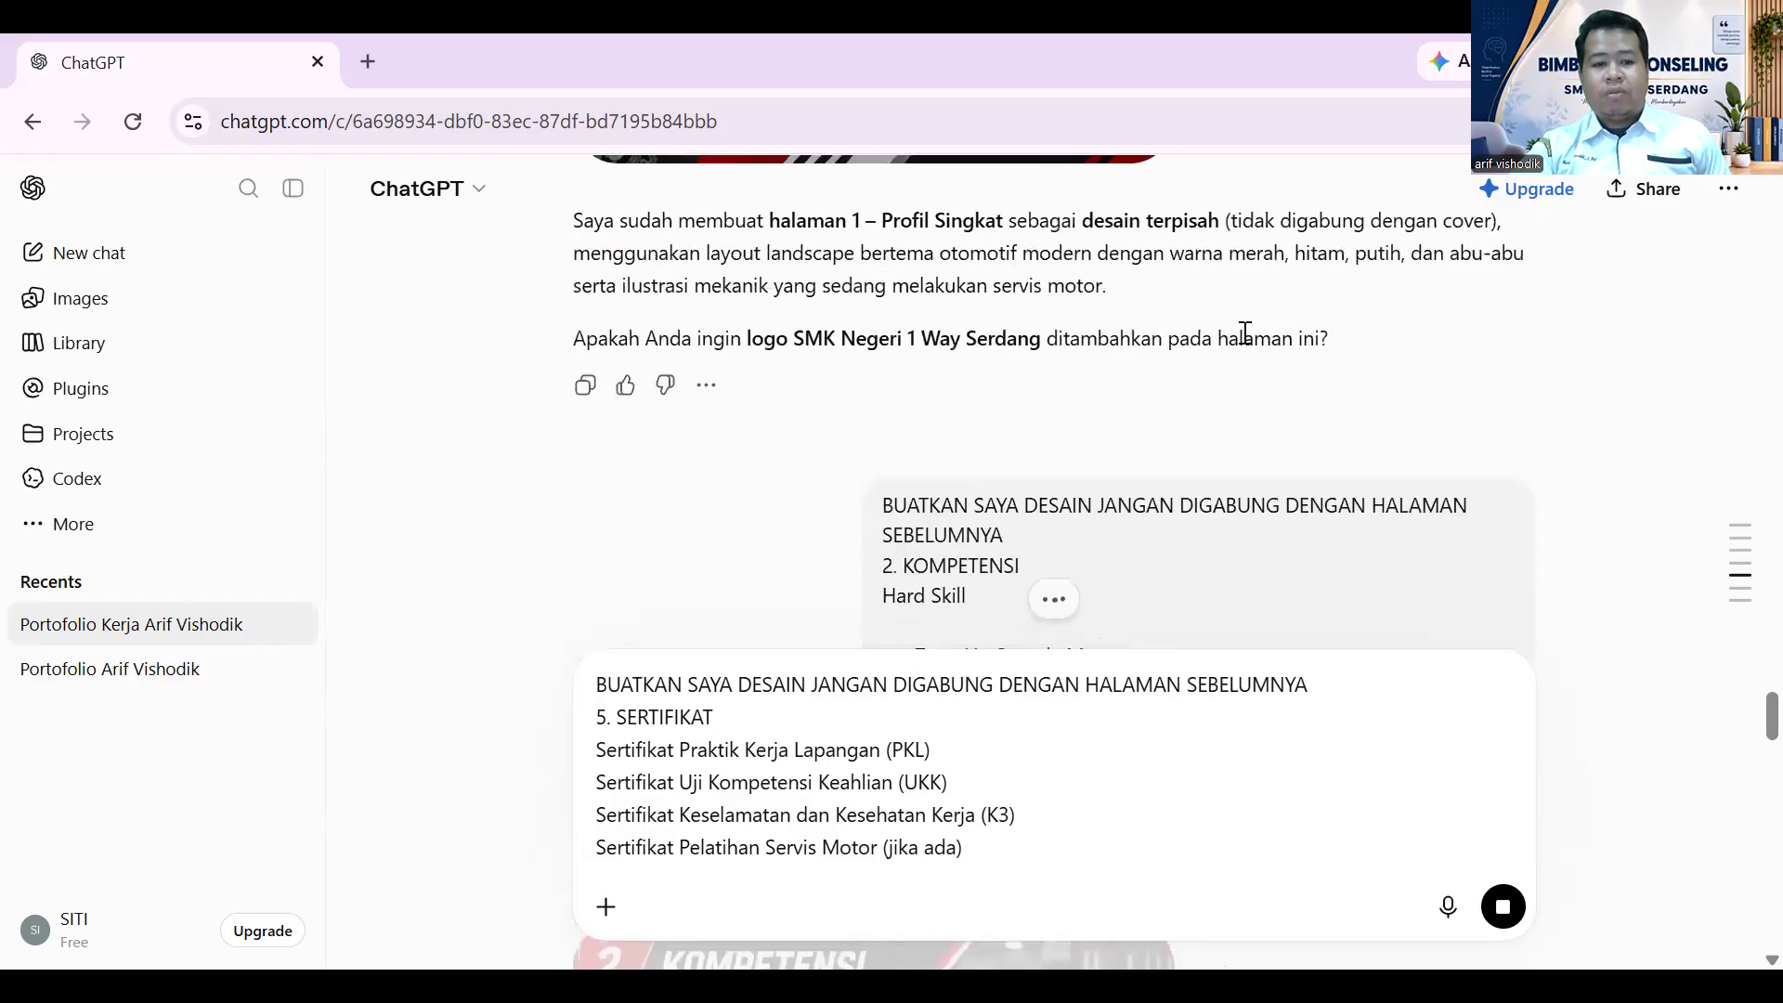
scroll(1262, 340, "down", 4)
scroll(1266, 345, "up", 4)
scroll(1300, 390, "up", 1)
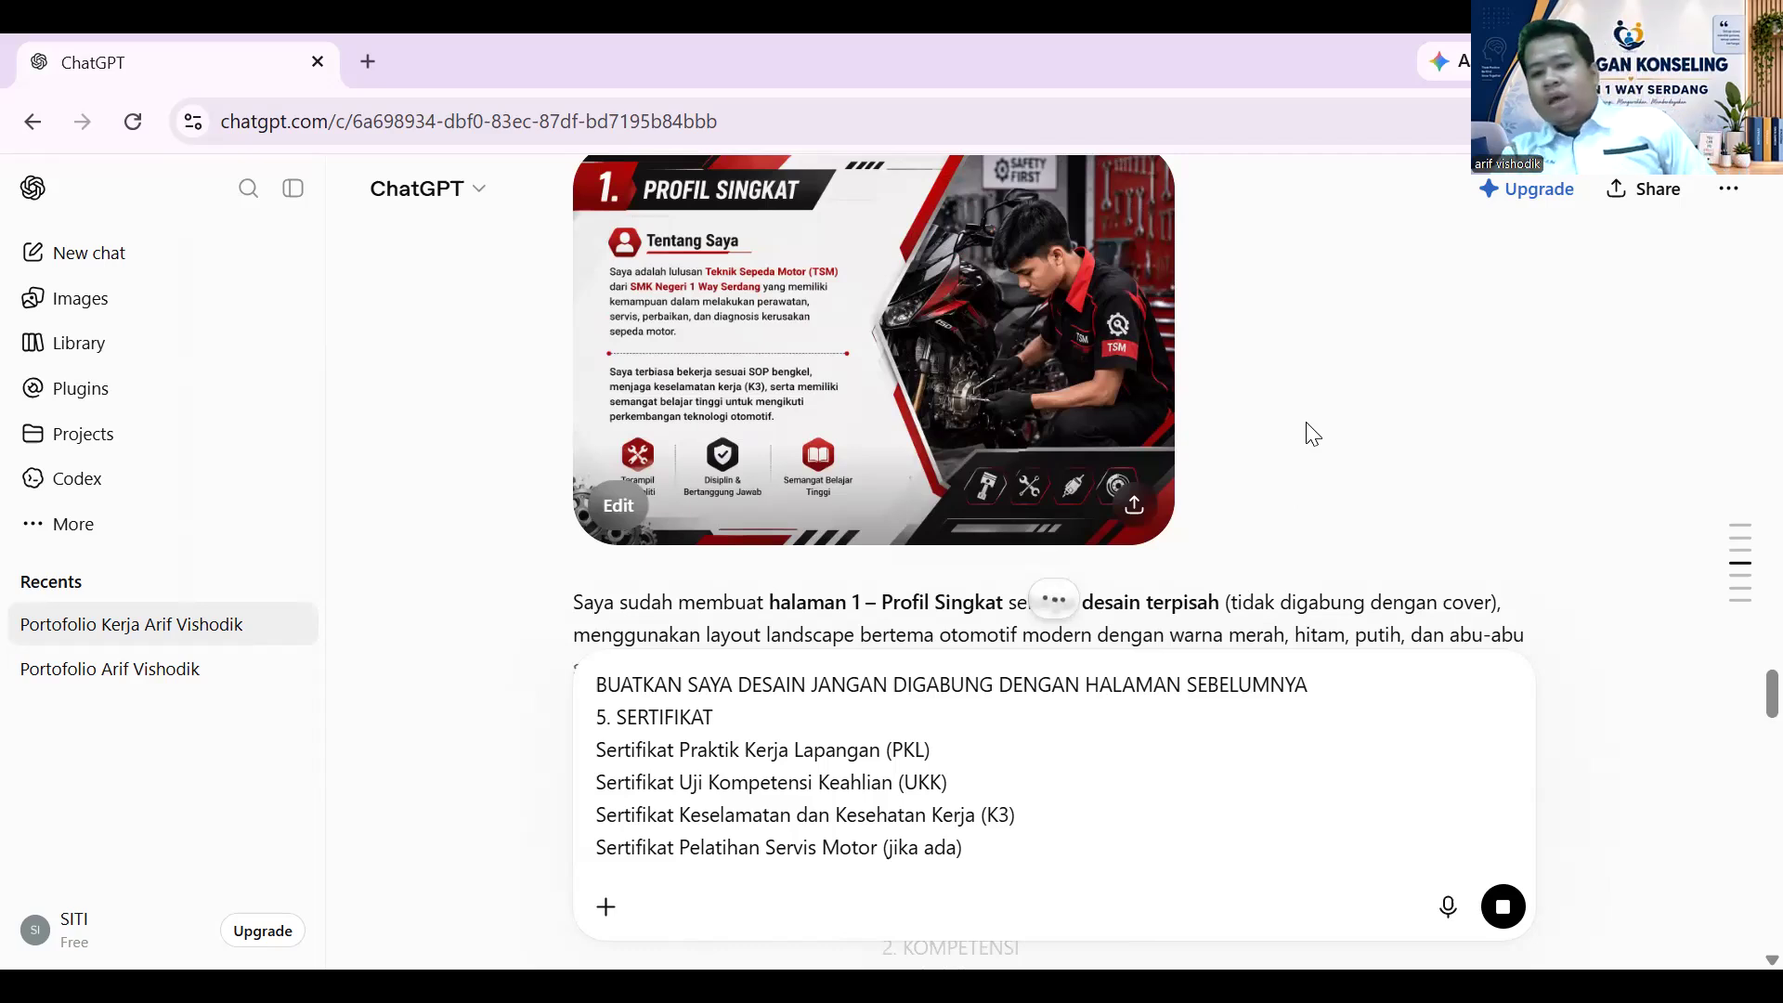
scroll(1225, 311, "down", 5)
scroll(1224, 315, "down", 20)
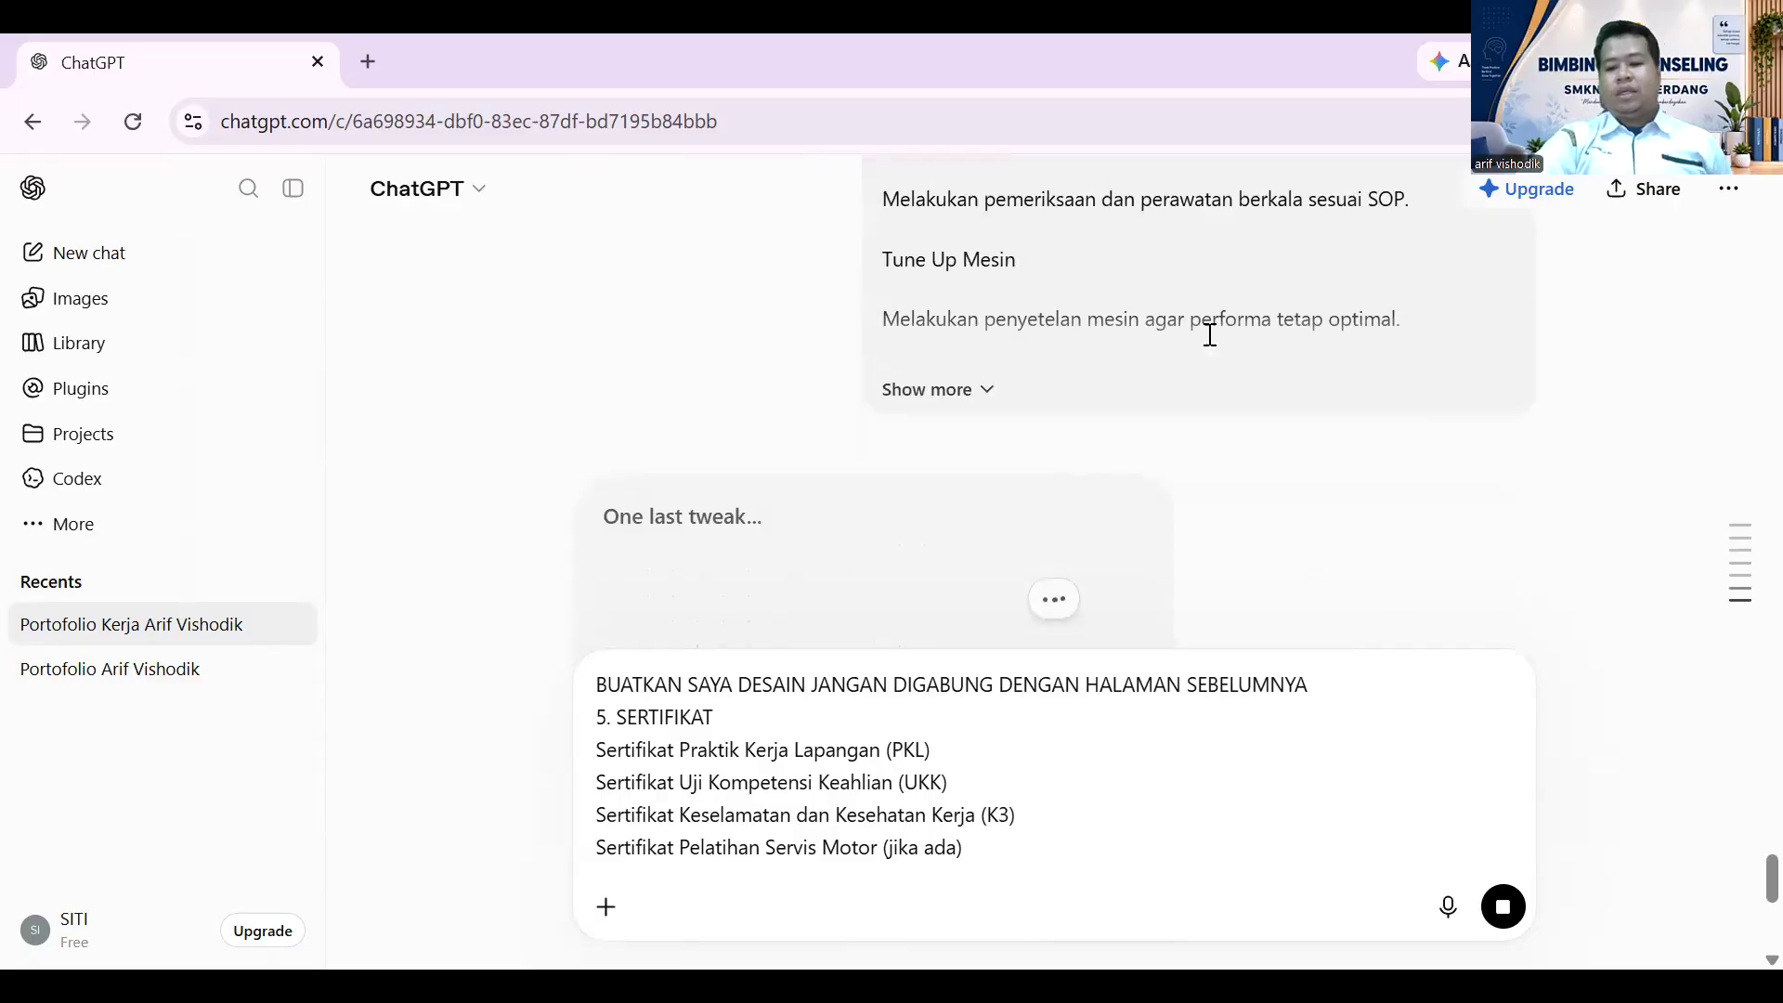
scroll(1210, 334, "down", 4)
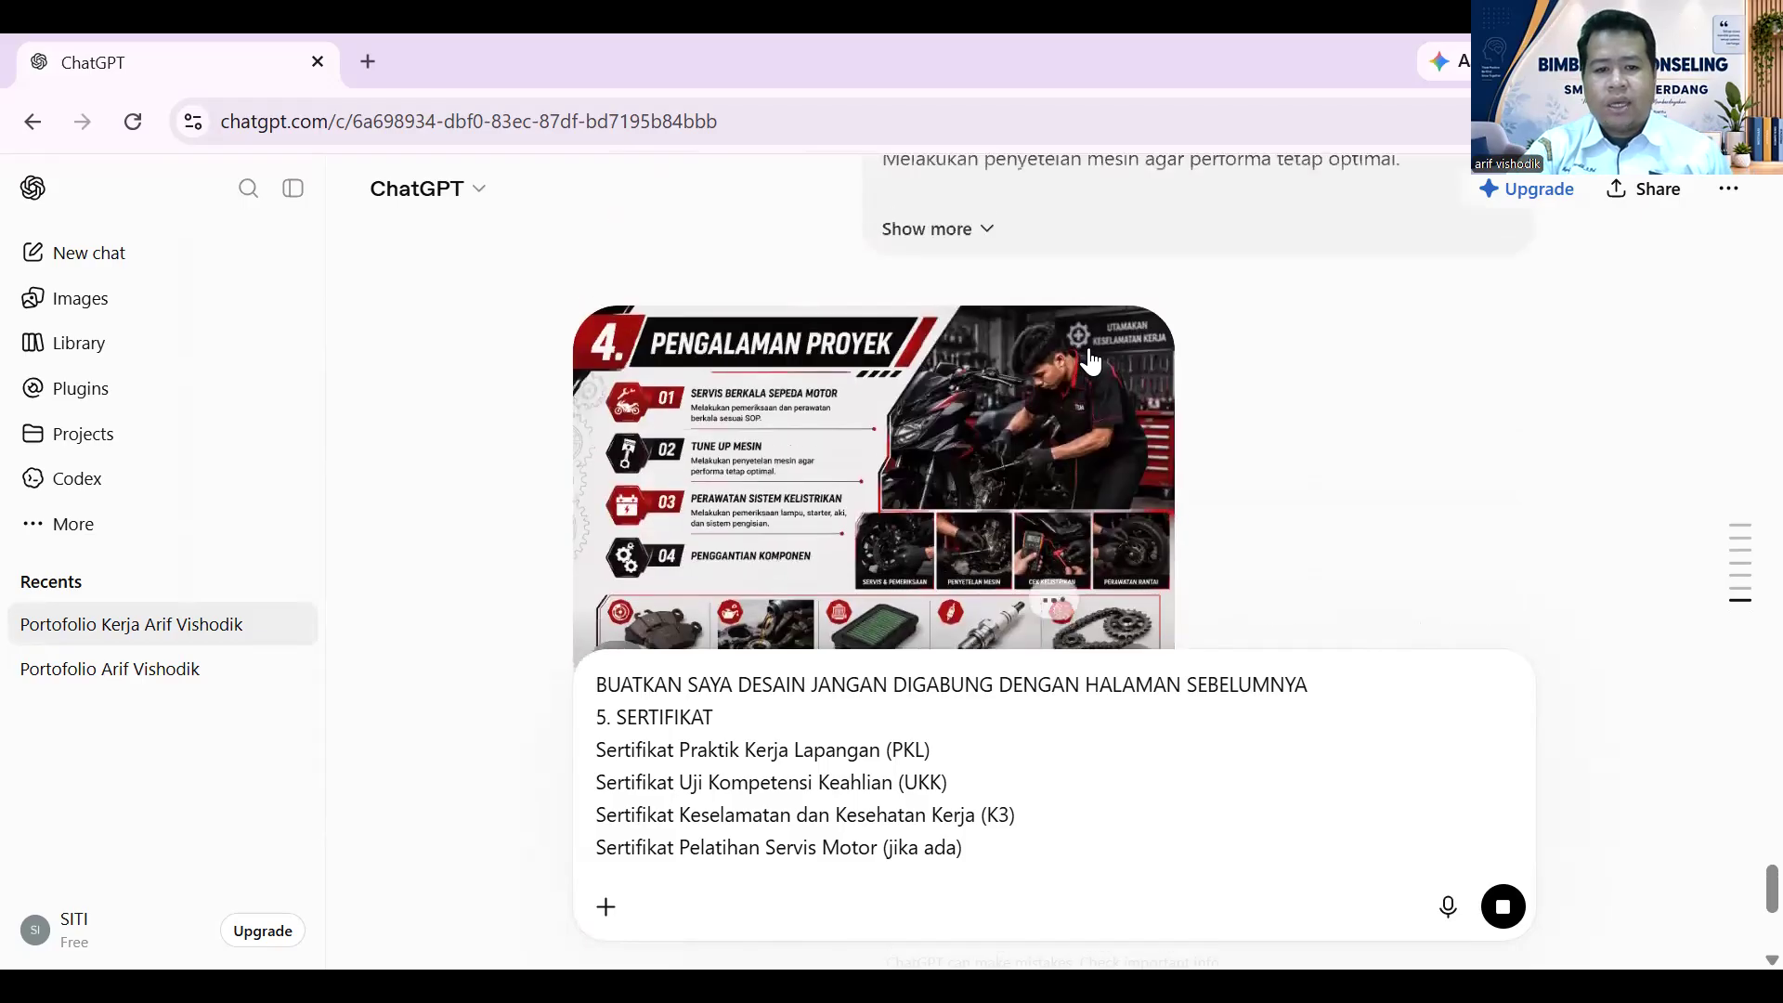
- View the finished page 4 Pengalaman Proyek design full size, then close the viewer
scroll(1059, 386, "down", 2)
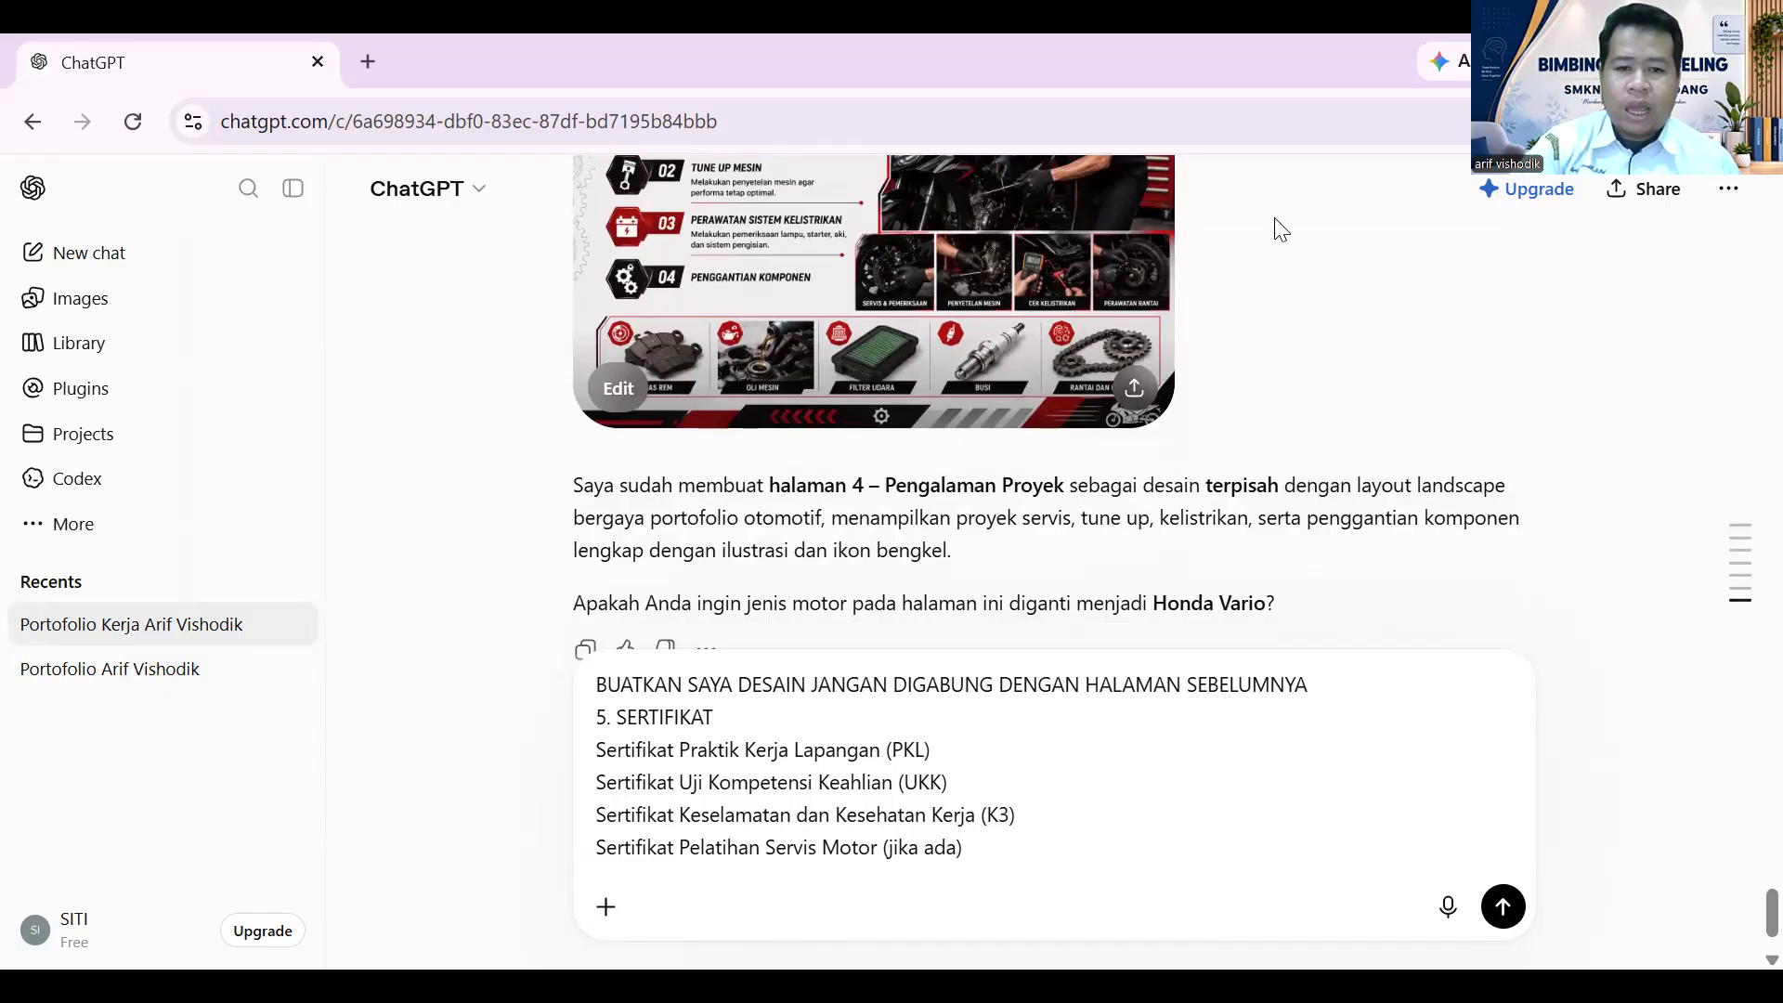
left_click(1061, 253)
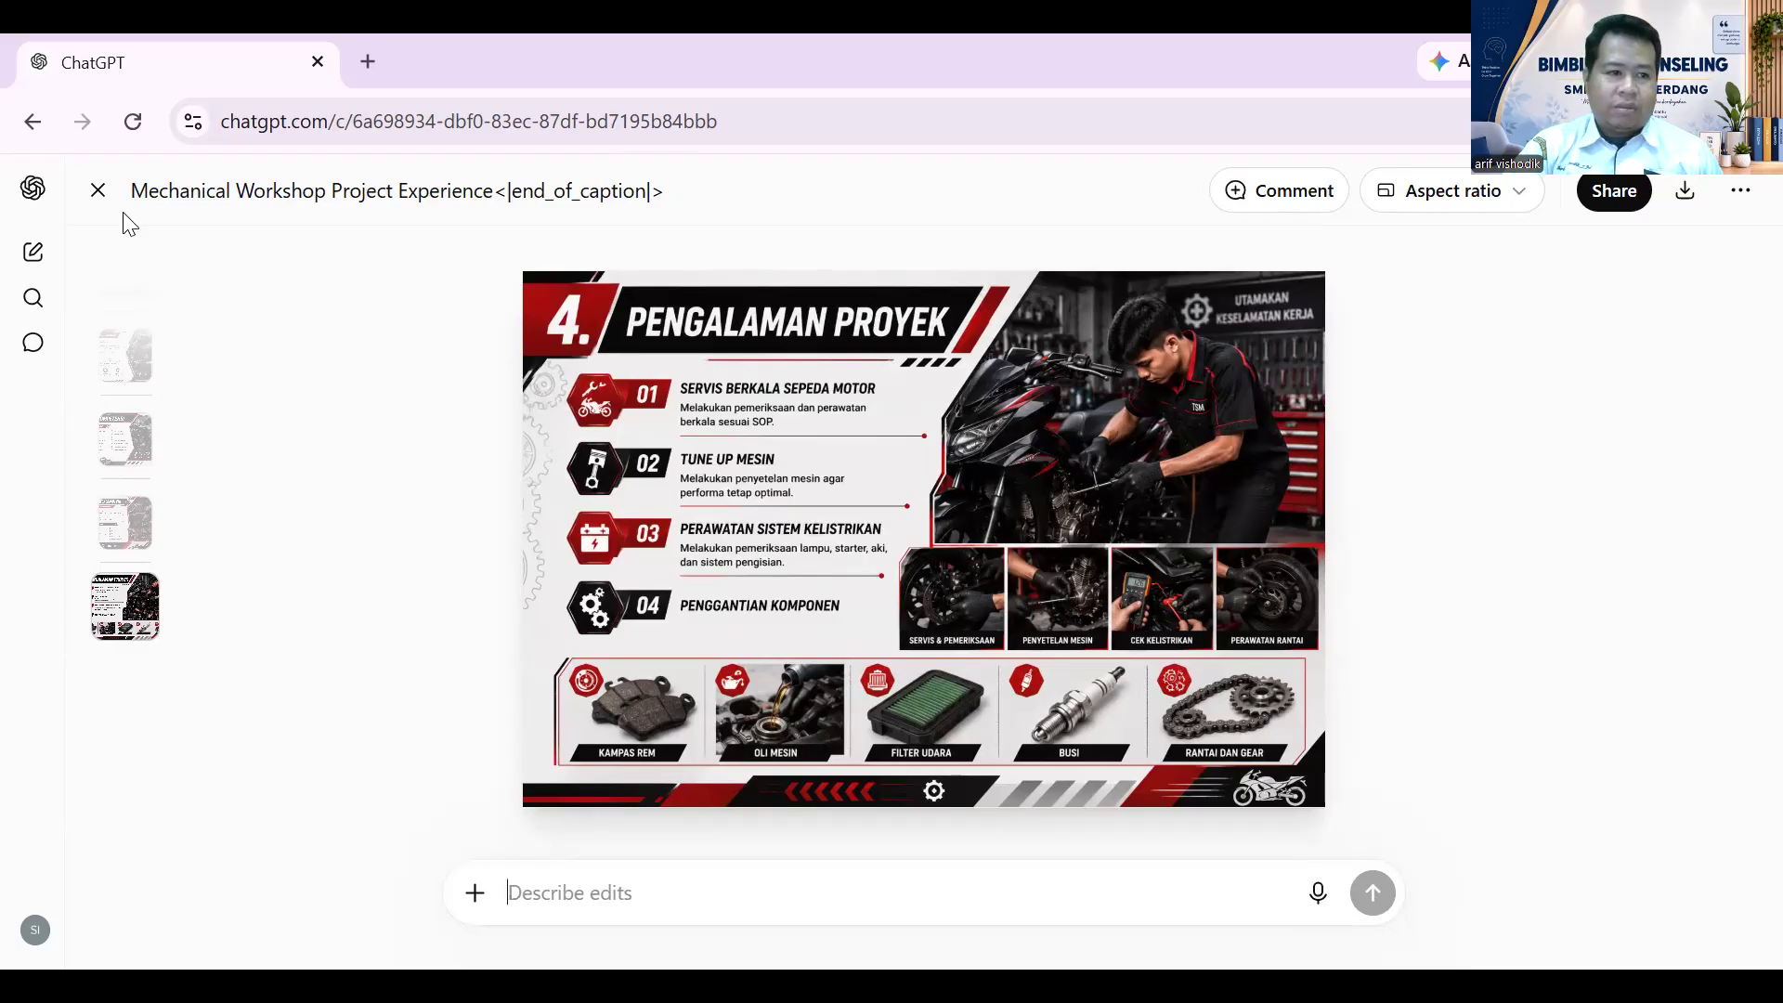
left_click(97, 191)
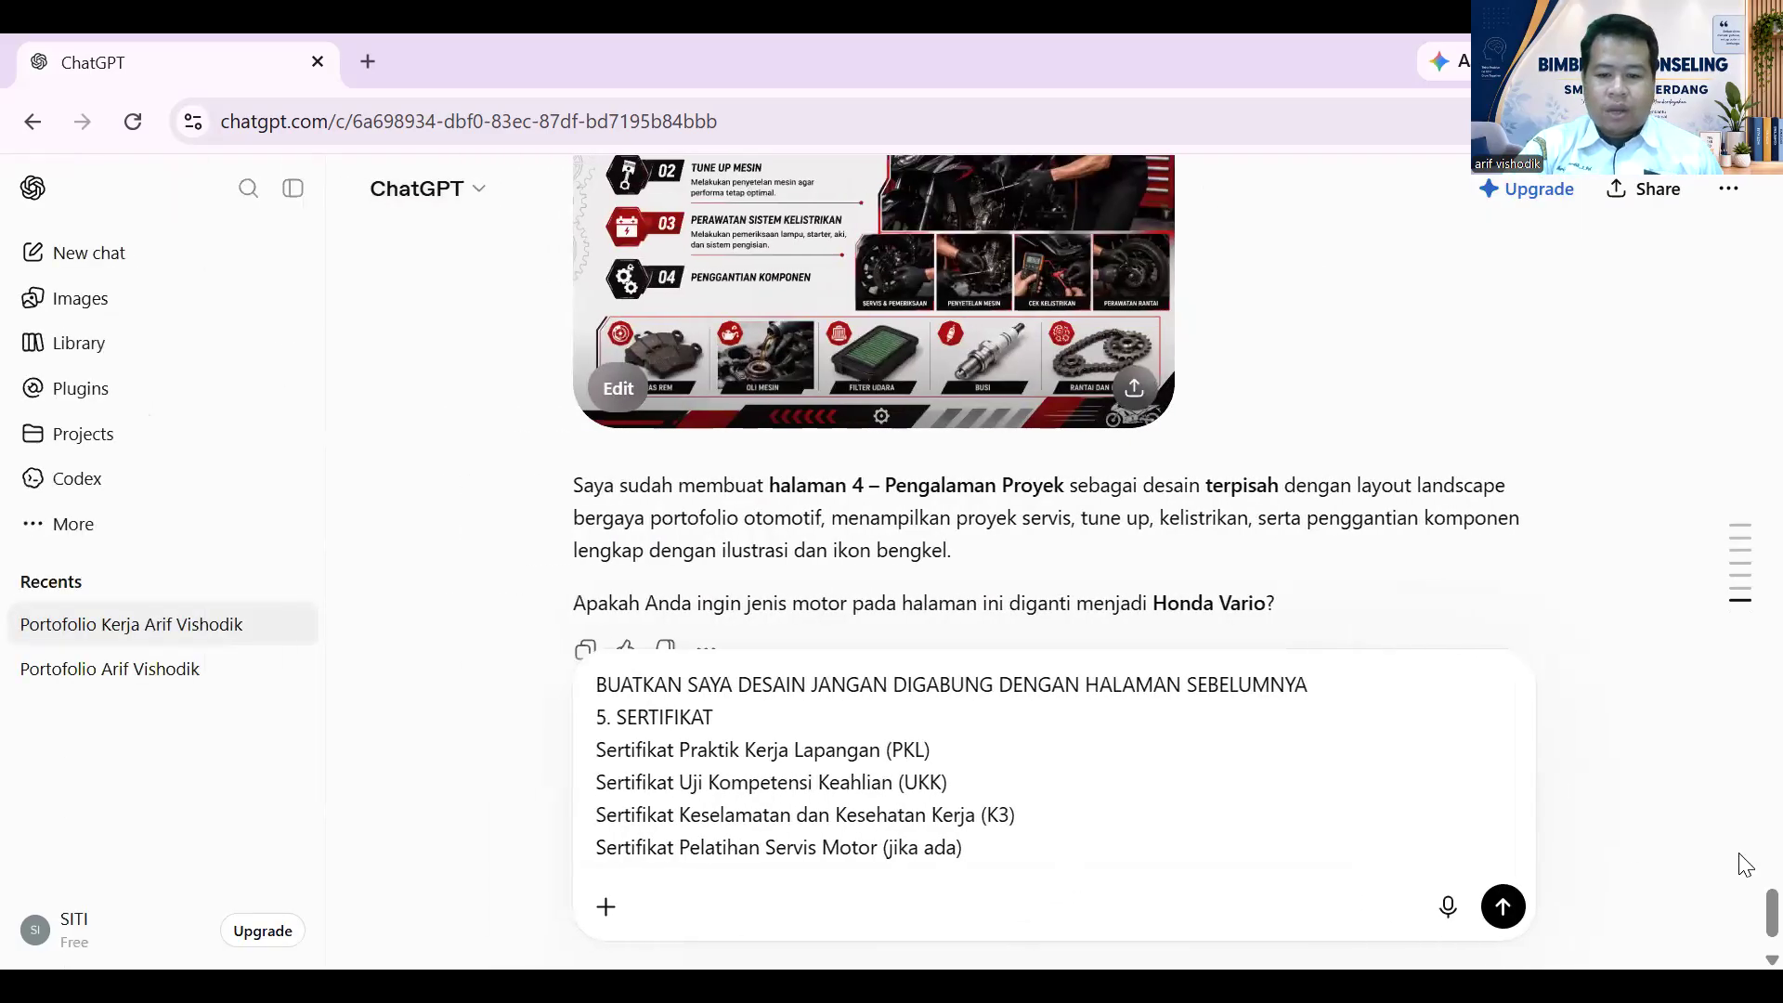
- Send the 5. SERTIFIKAT request and start a new prompt with its don't-merge line
left_click(1502, 907)
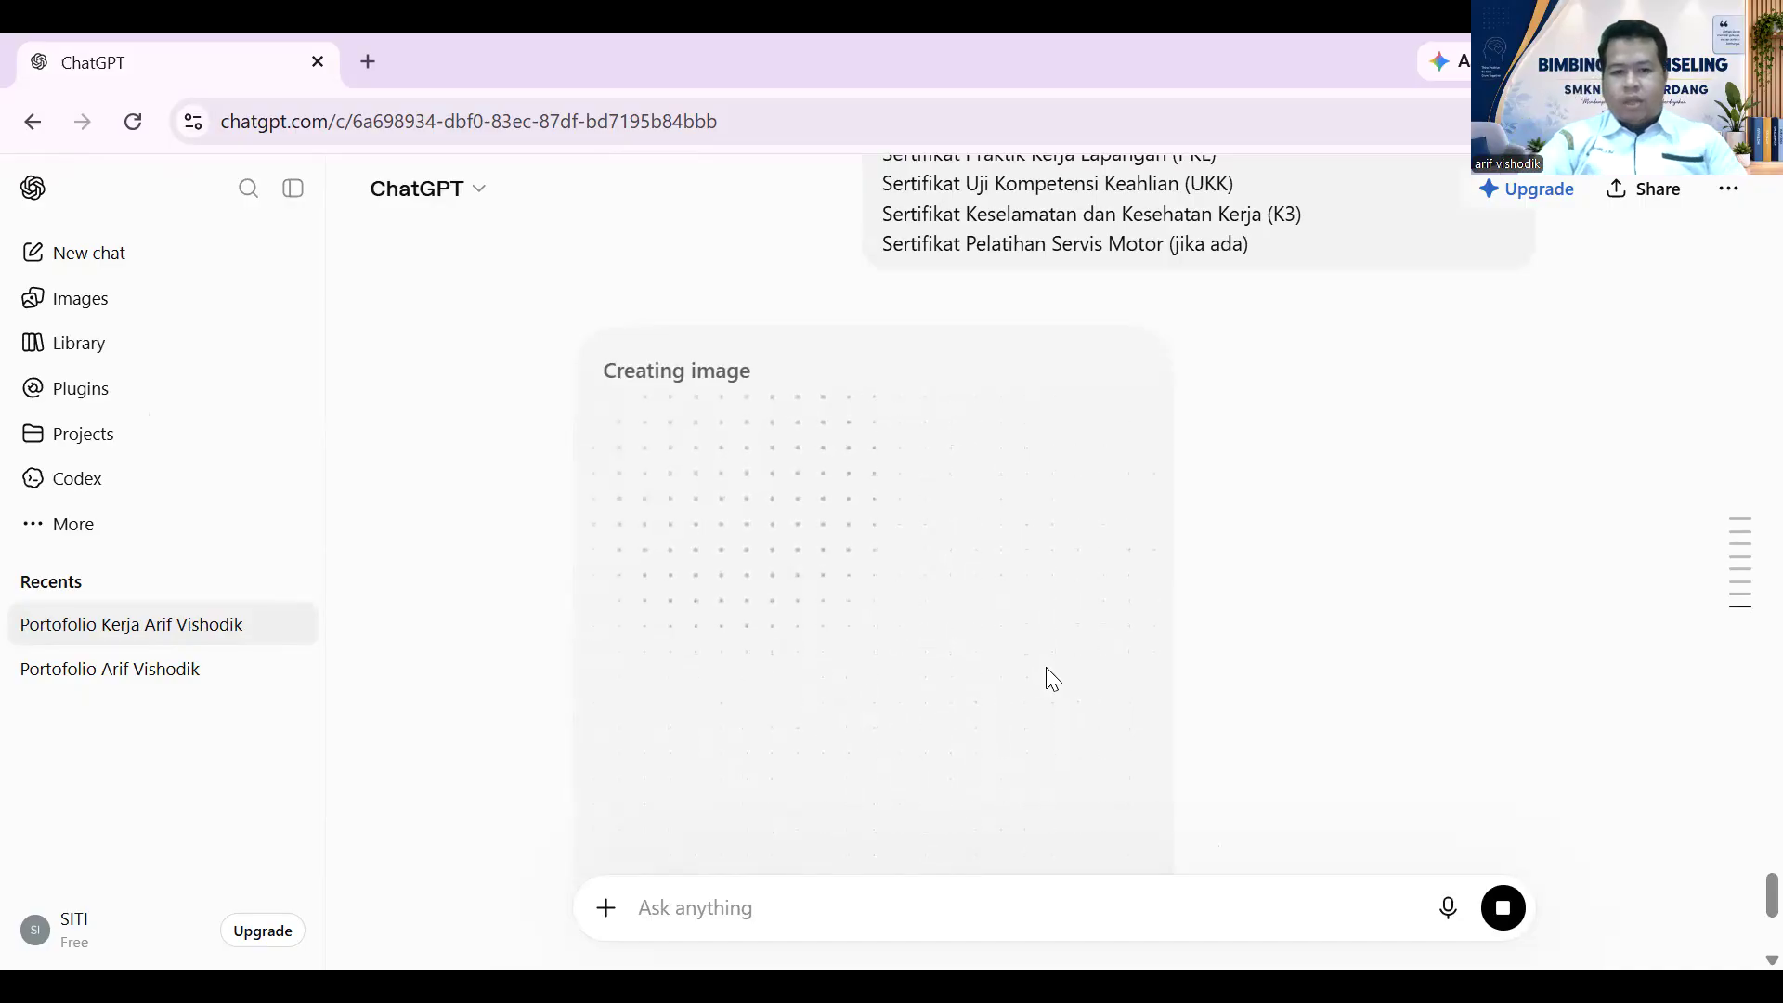
scroll(1022, 557, "up", 3)
left_click_drag(882, 345, 1010, 375)
key("ctrl+c")
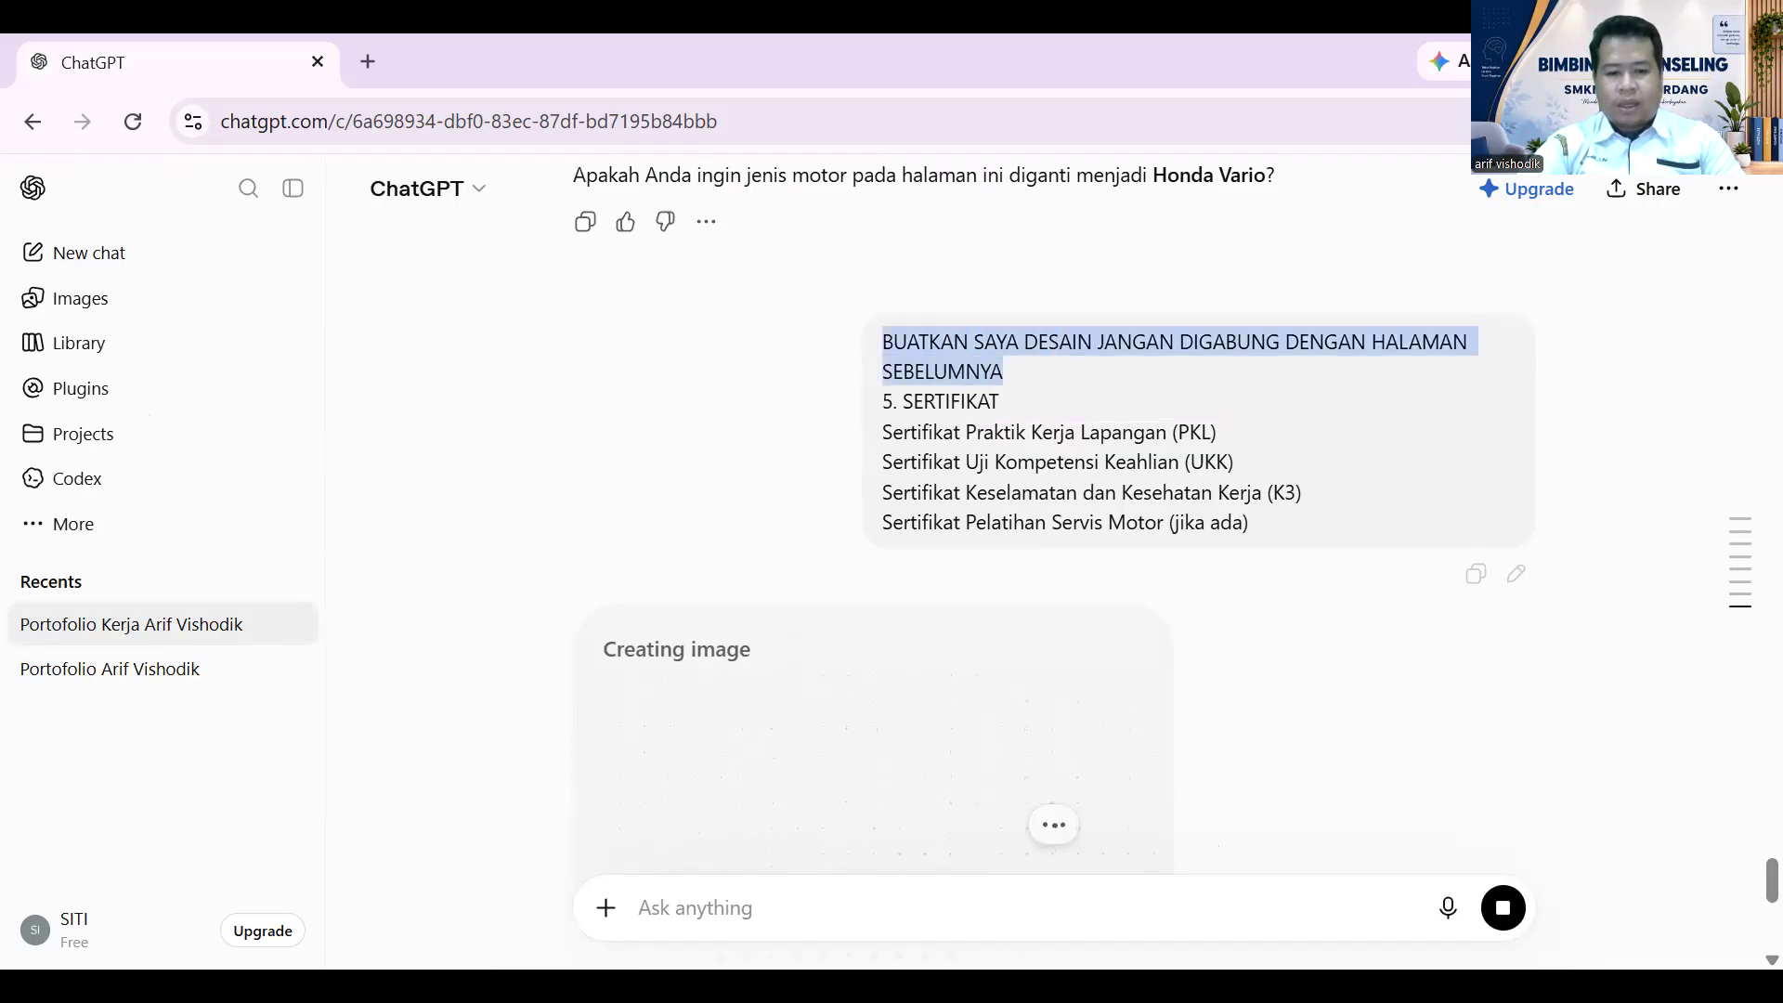
left_click(709, 907)
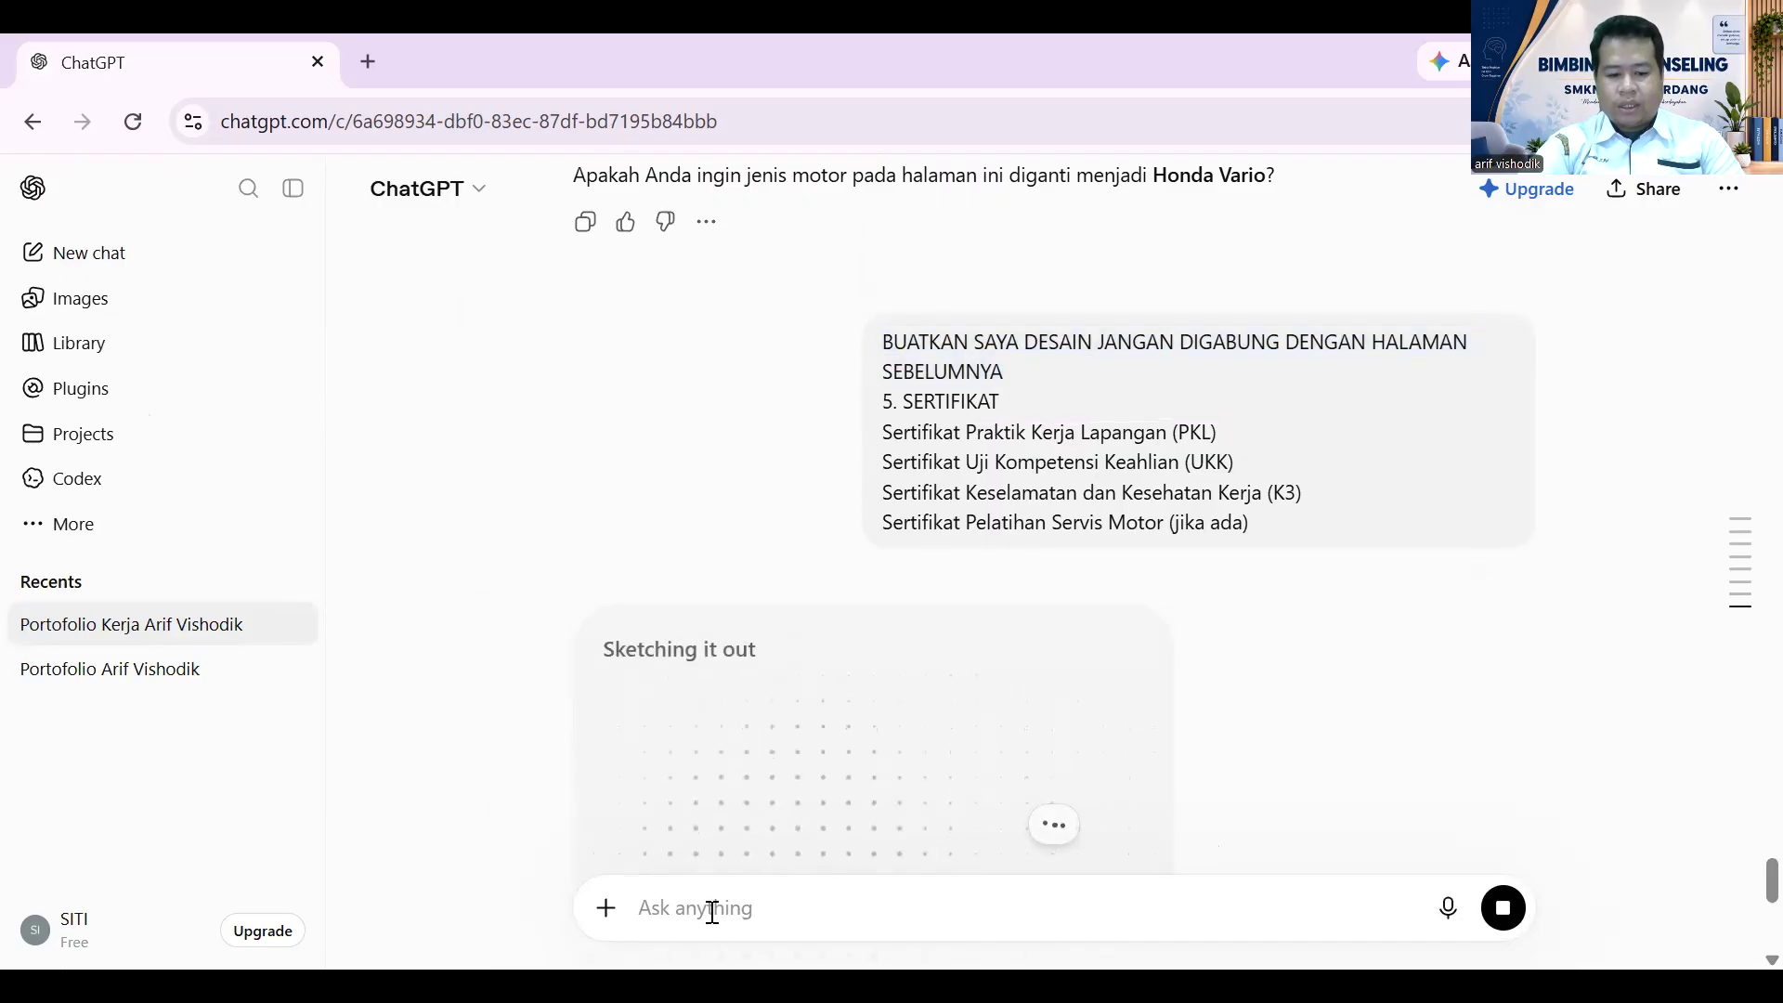
key("ctrl+v")
scroll(812, 869, "up", 1)
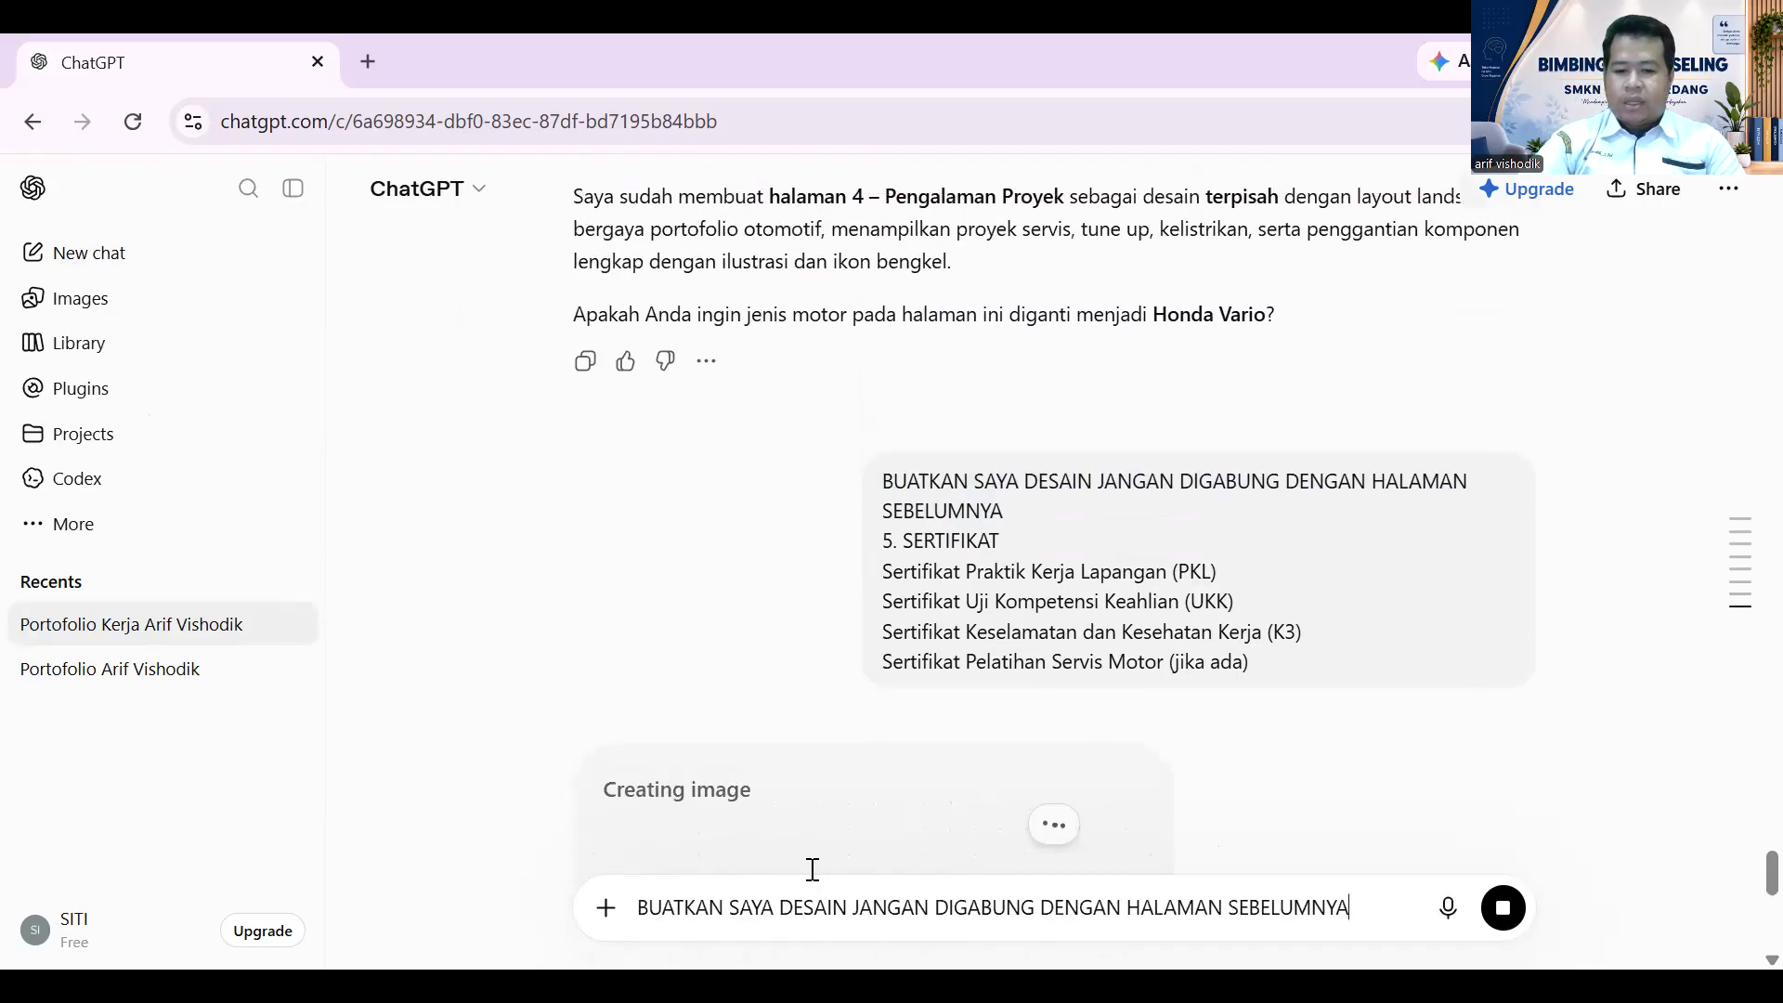
key("shift+Return")
- Copy the 6. DOKUMENTASI section and paste it under the instruction line
scroll(811, 772, "up", 8)
scroll(891, 745, "up", 15)
scroll(900, 745, "up", 10)
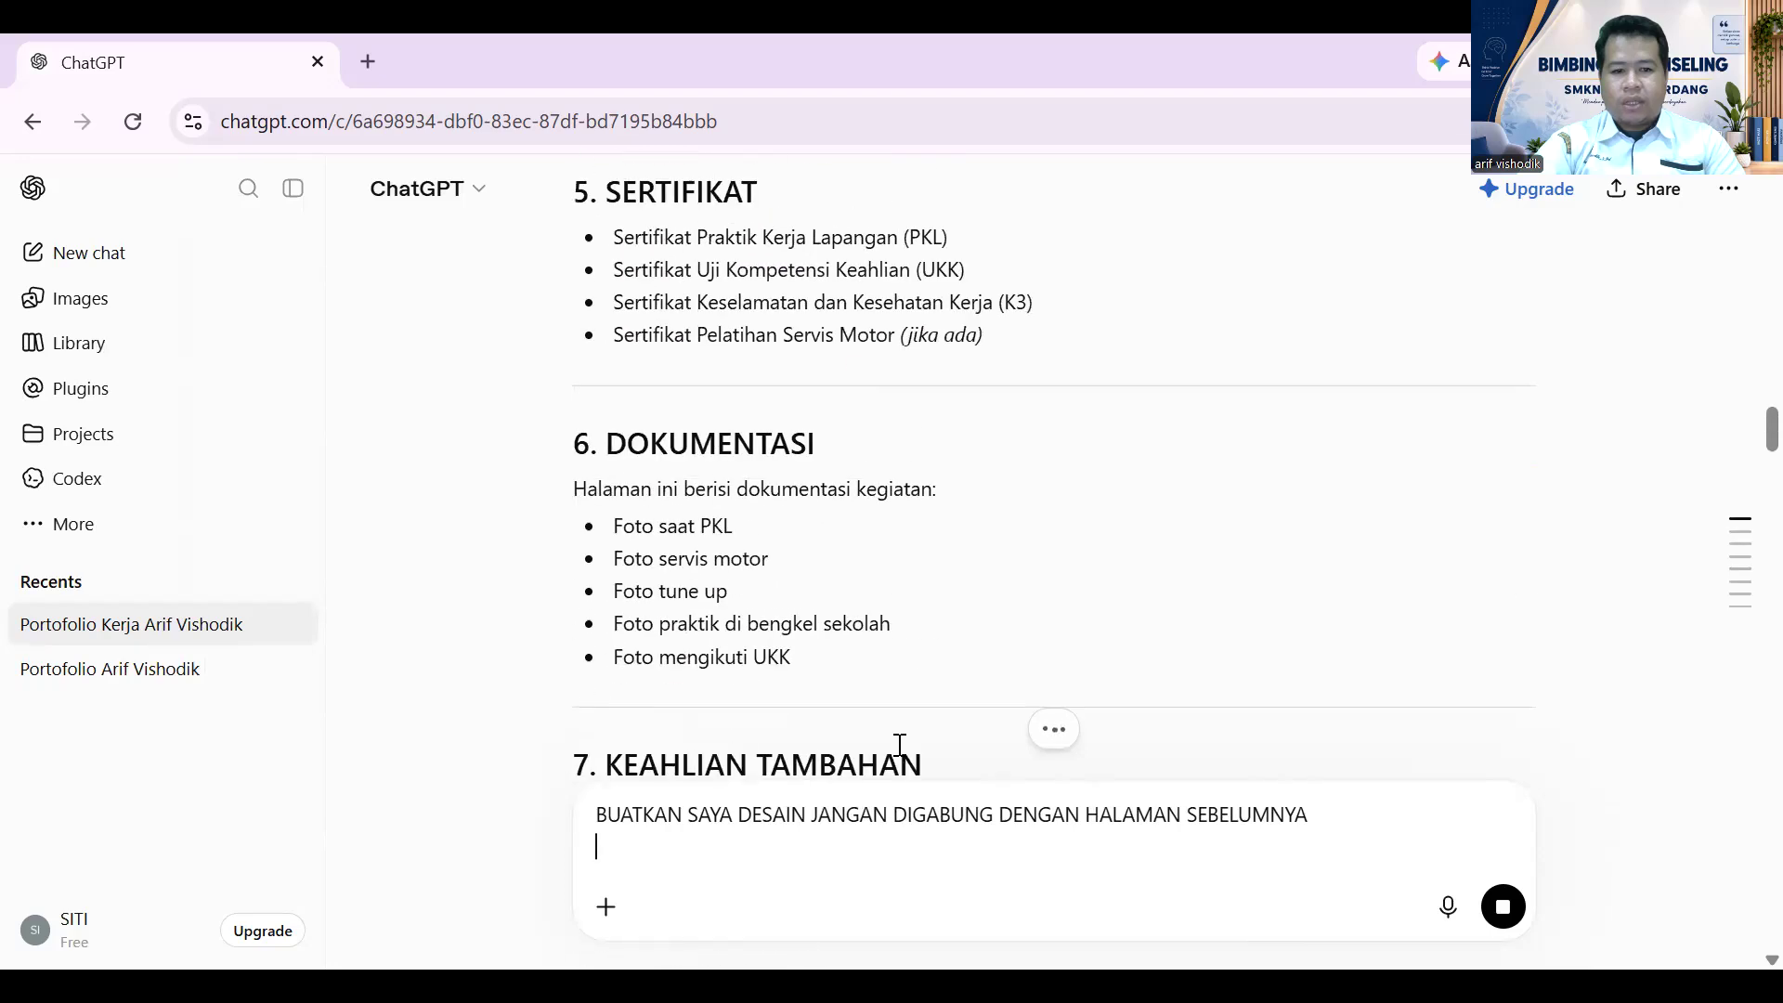
scroll(900, 745, "up", 2)
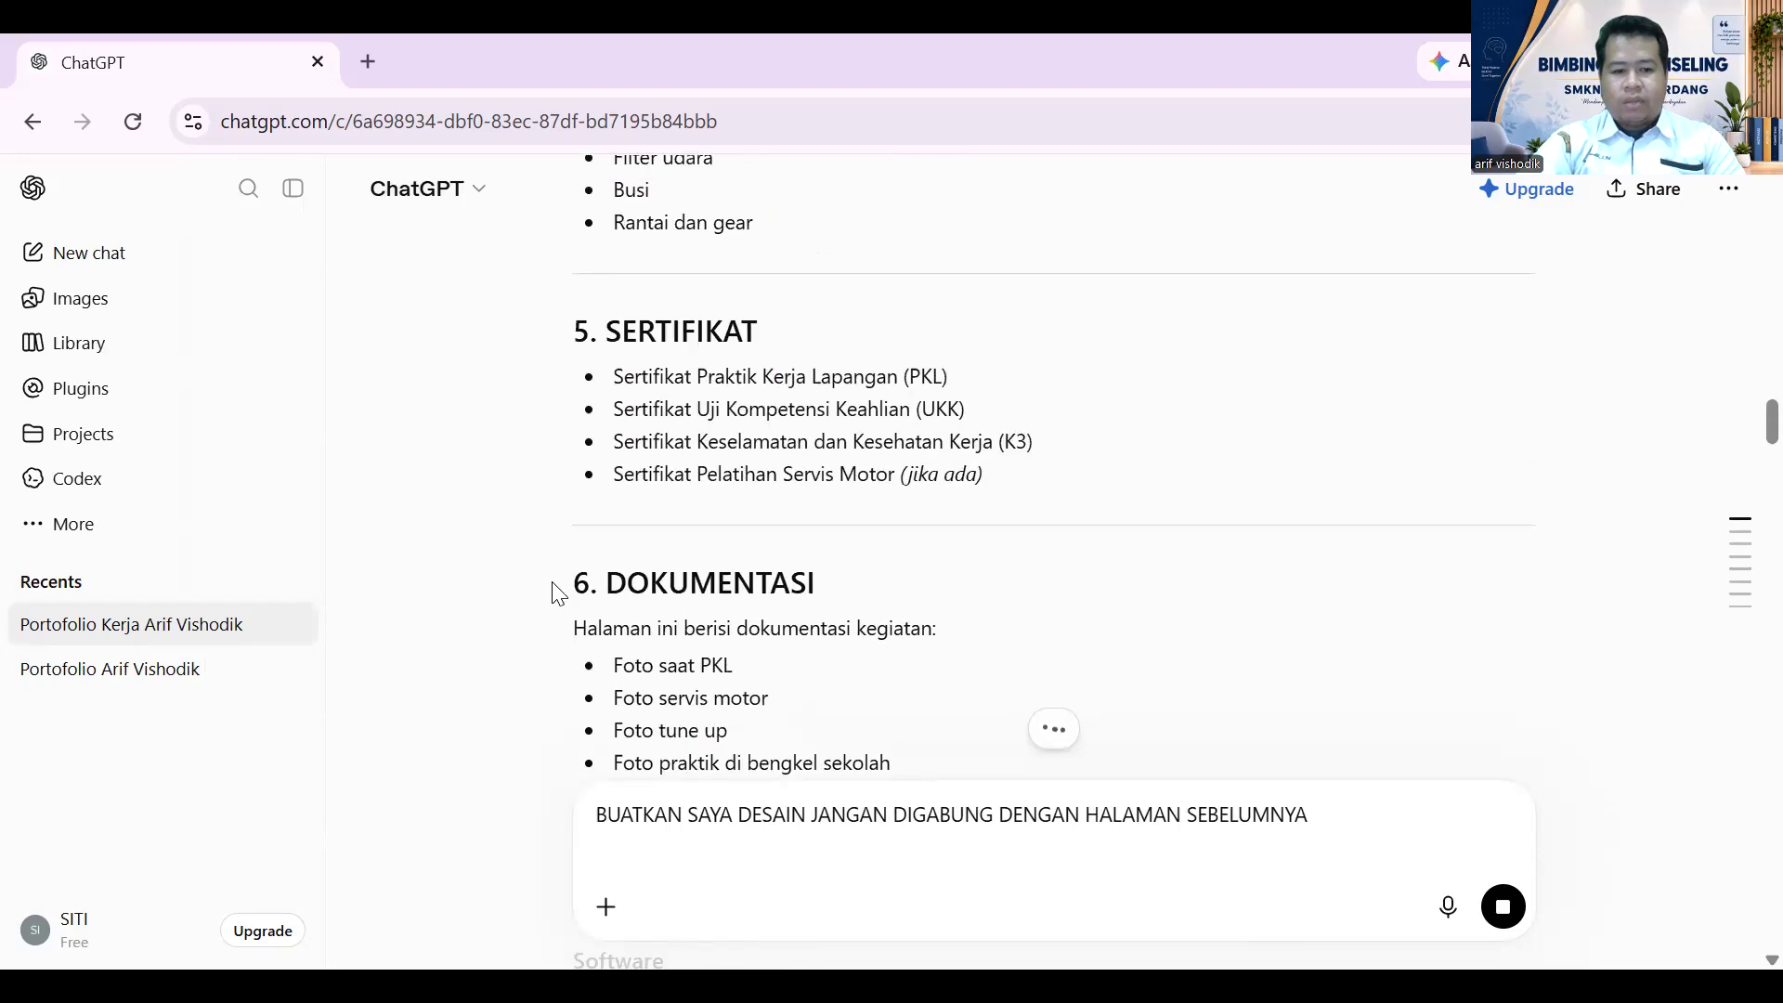
left_click_drag(573, 582, 920, 771)
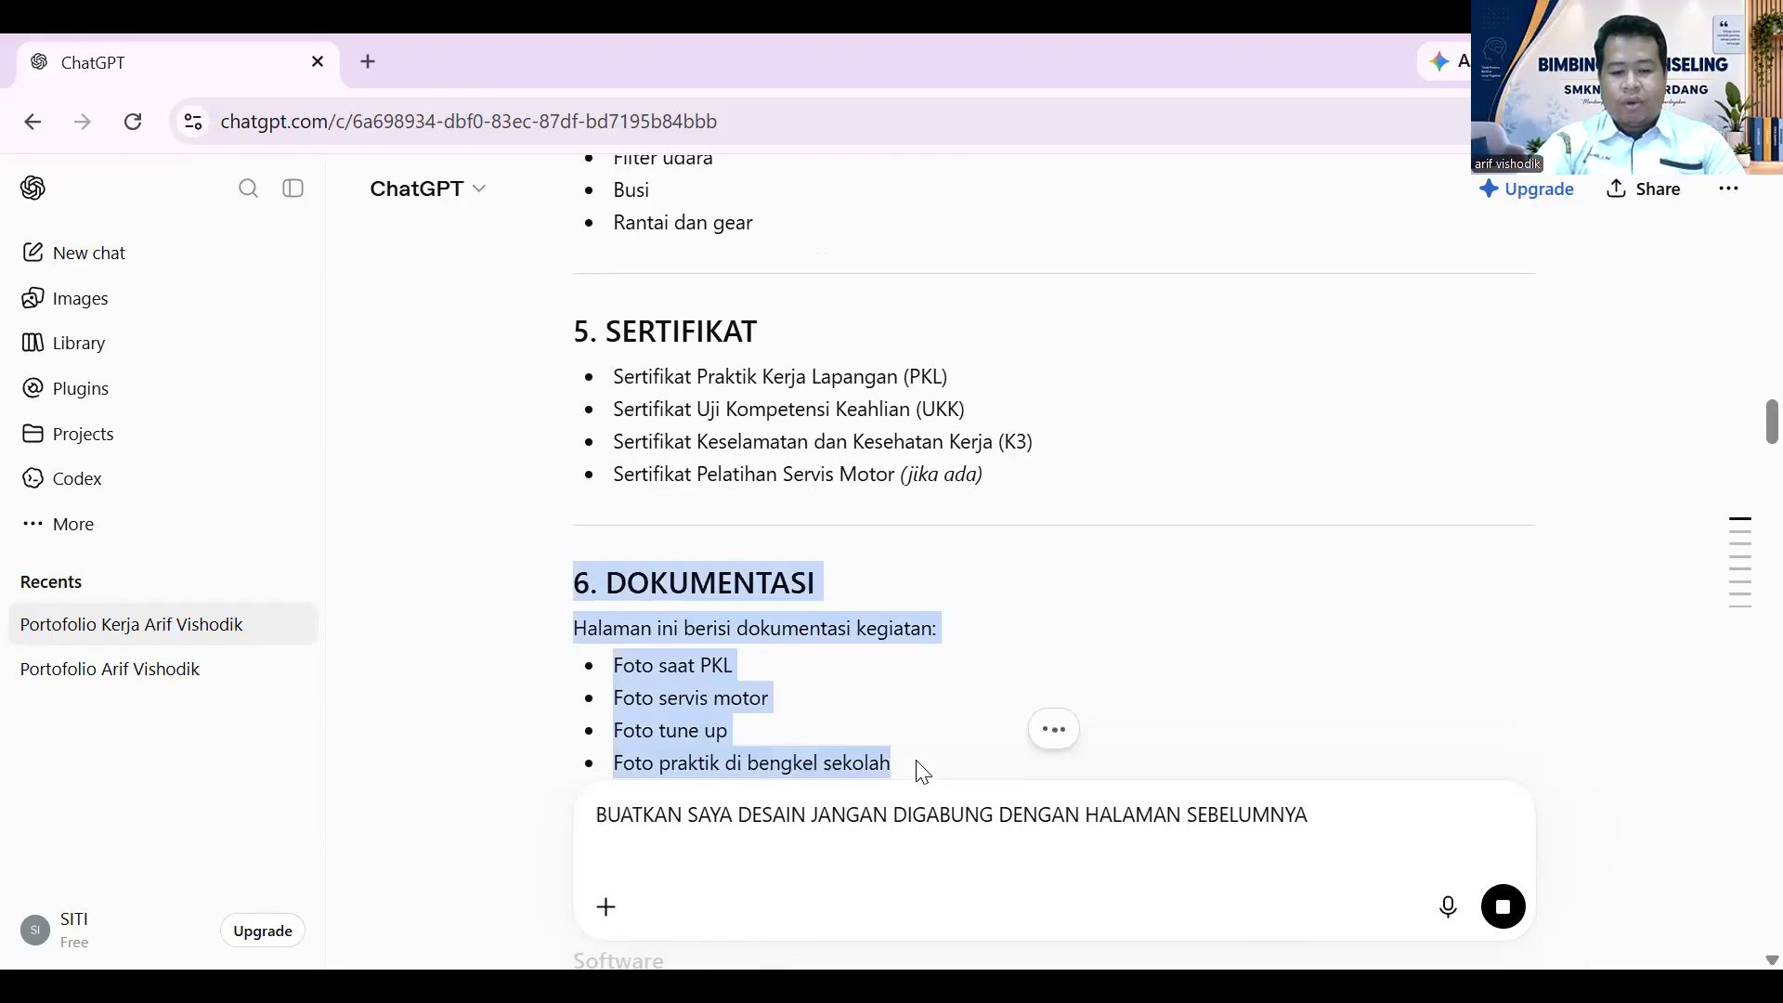
scroll(927, 752, "down", 6)
scroll(1068, 868, "down", 15)
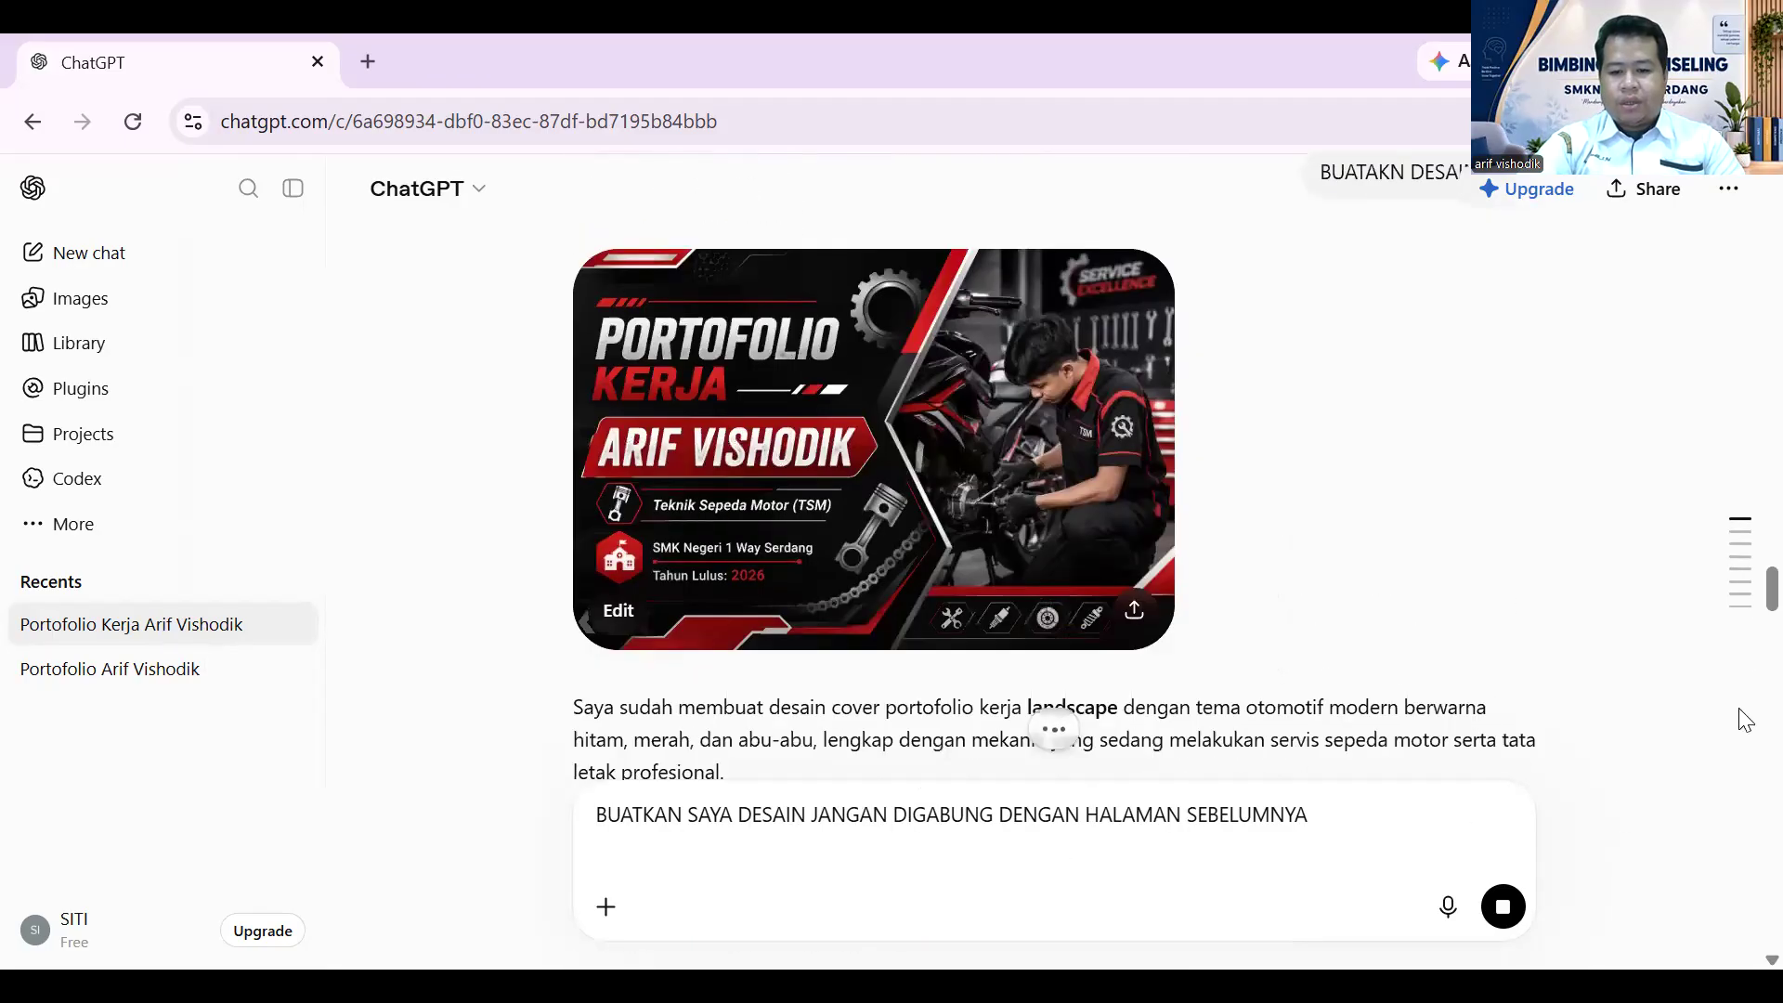
mouse_move(1745, 594)
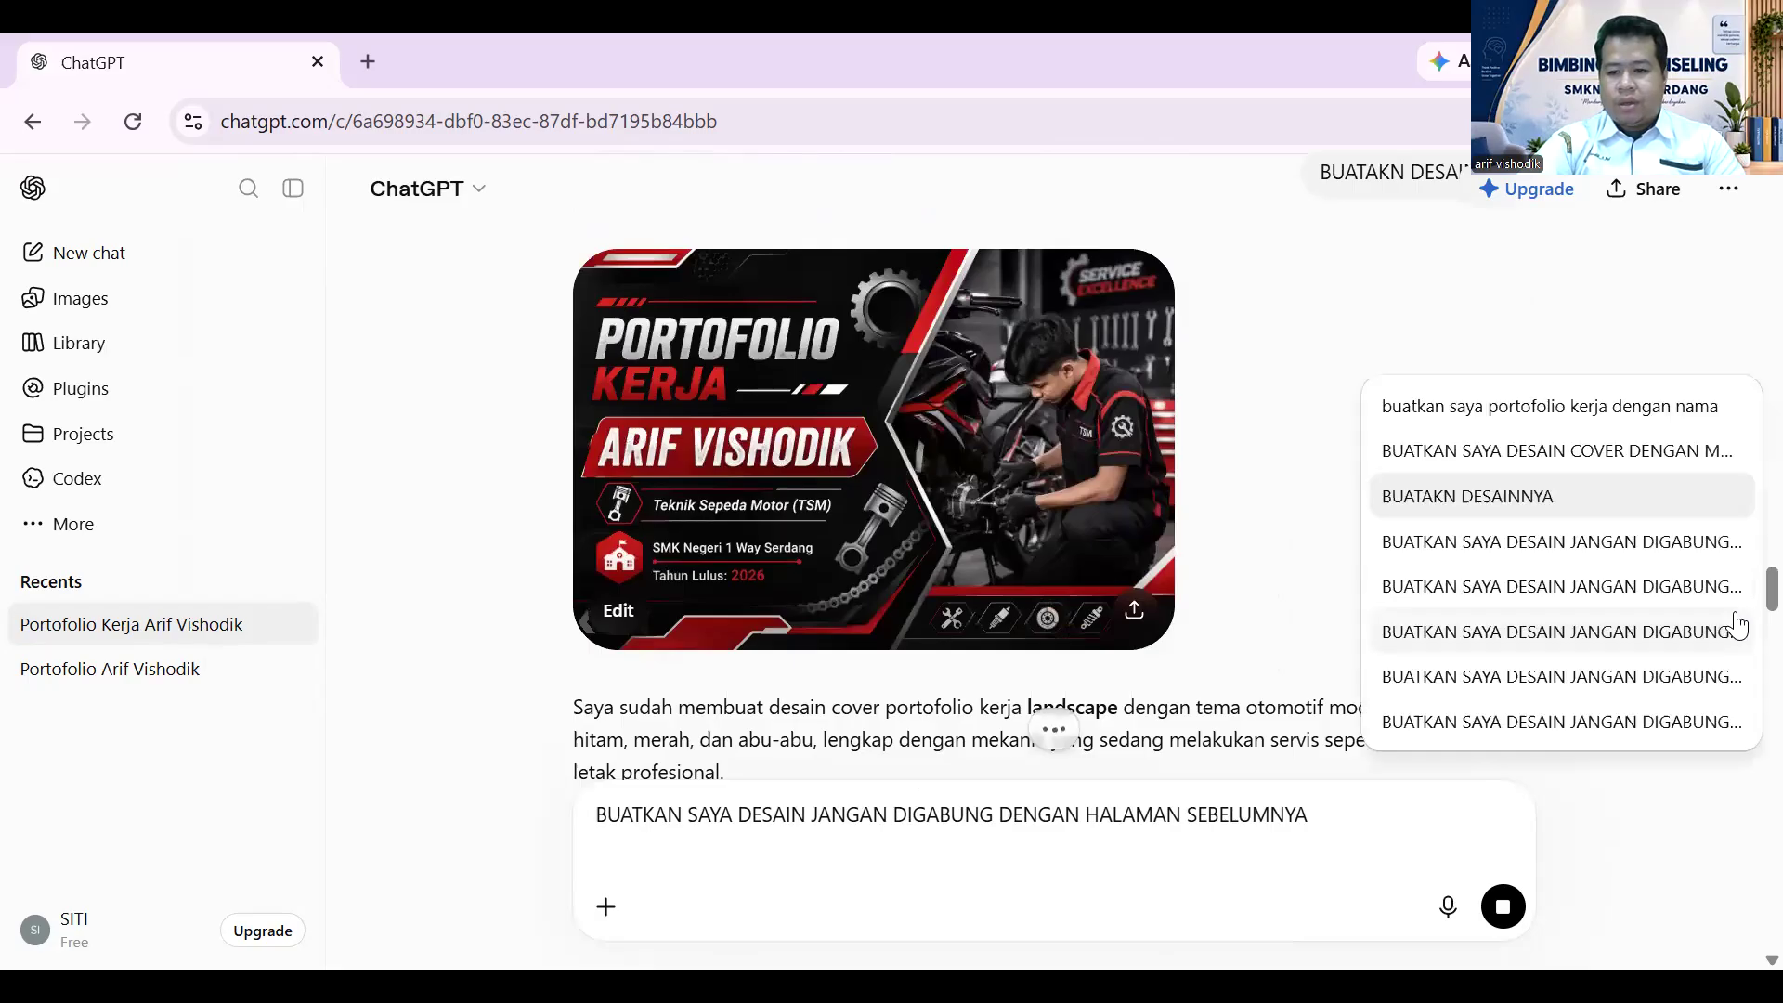
left_click(1728, 722)
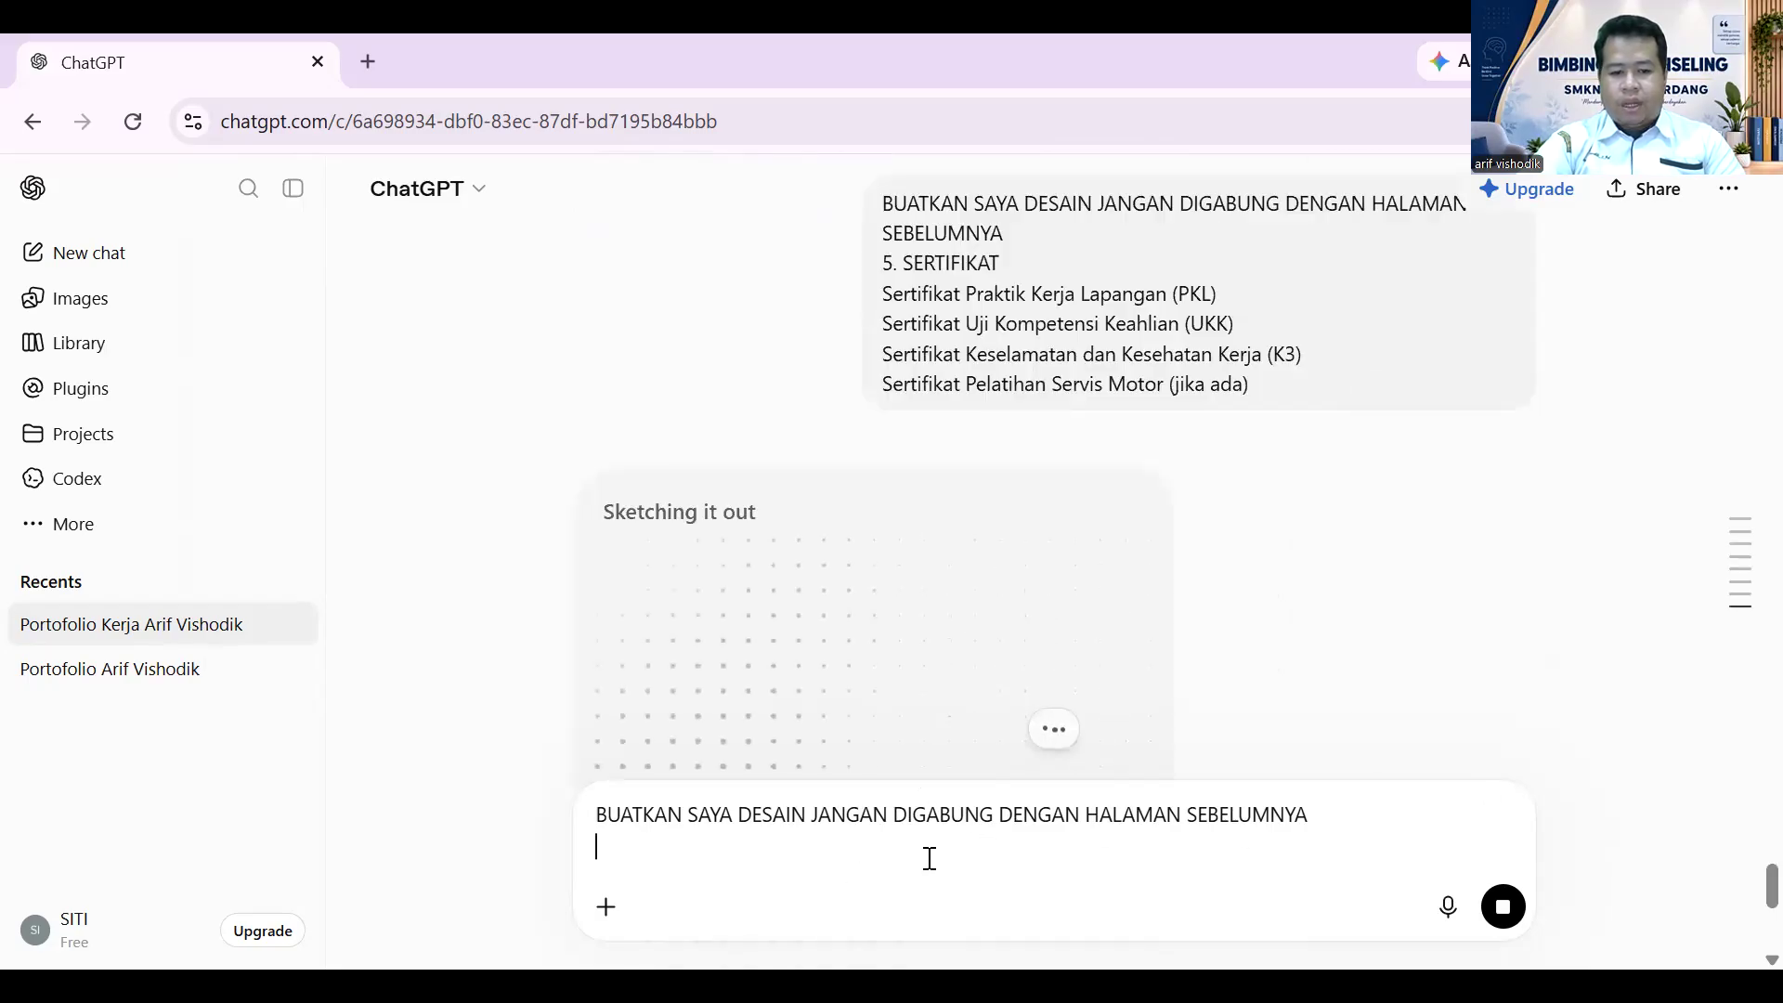
key("ctrl+v")
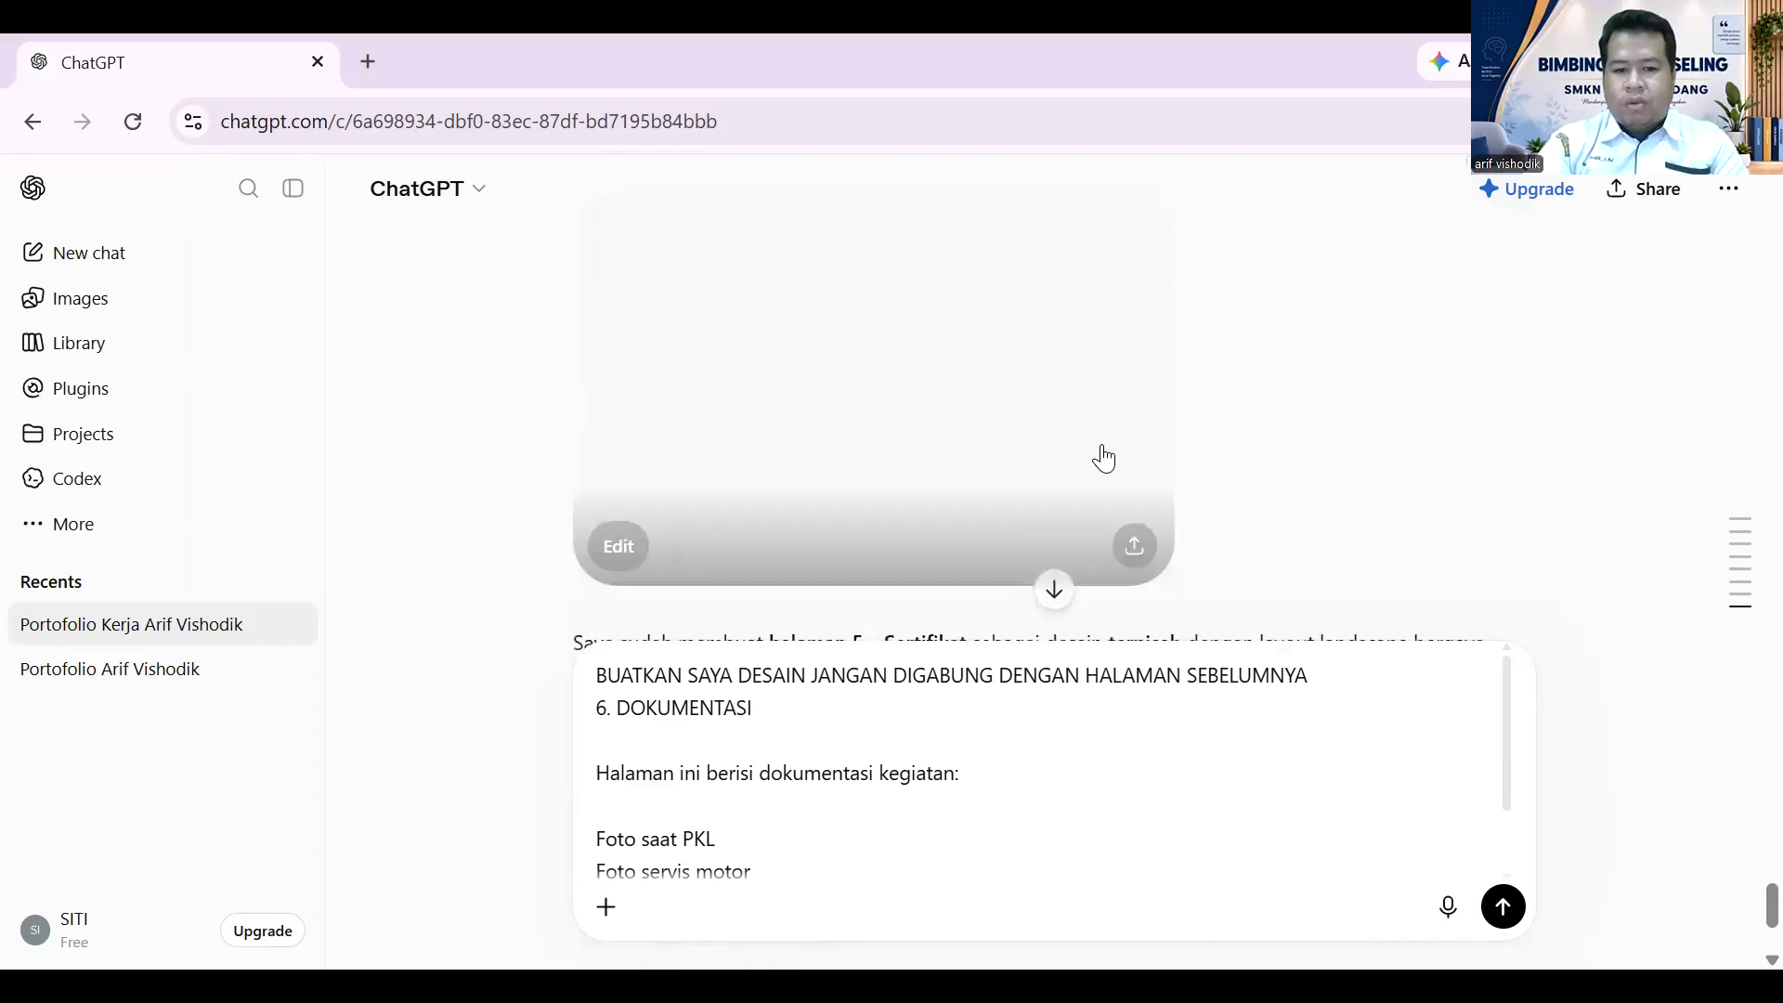
- Scroll up to the finished 5. SERTIFIKAT page showing four framed certificates
scroll(1104, 458, "up", 3)
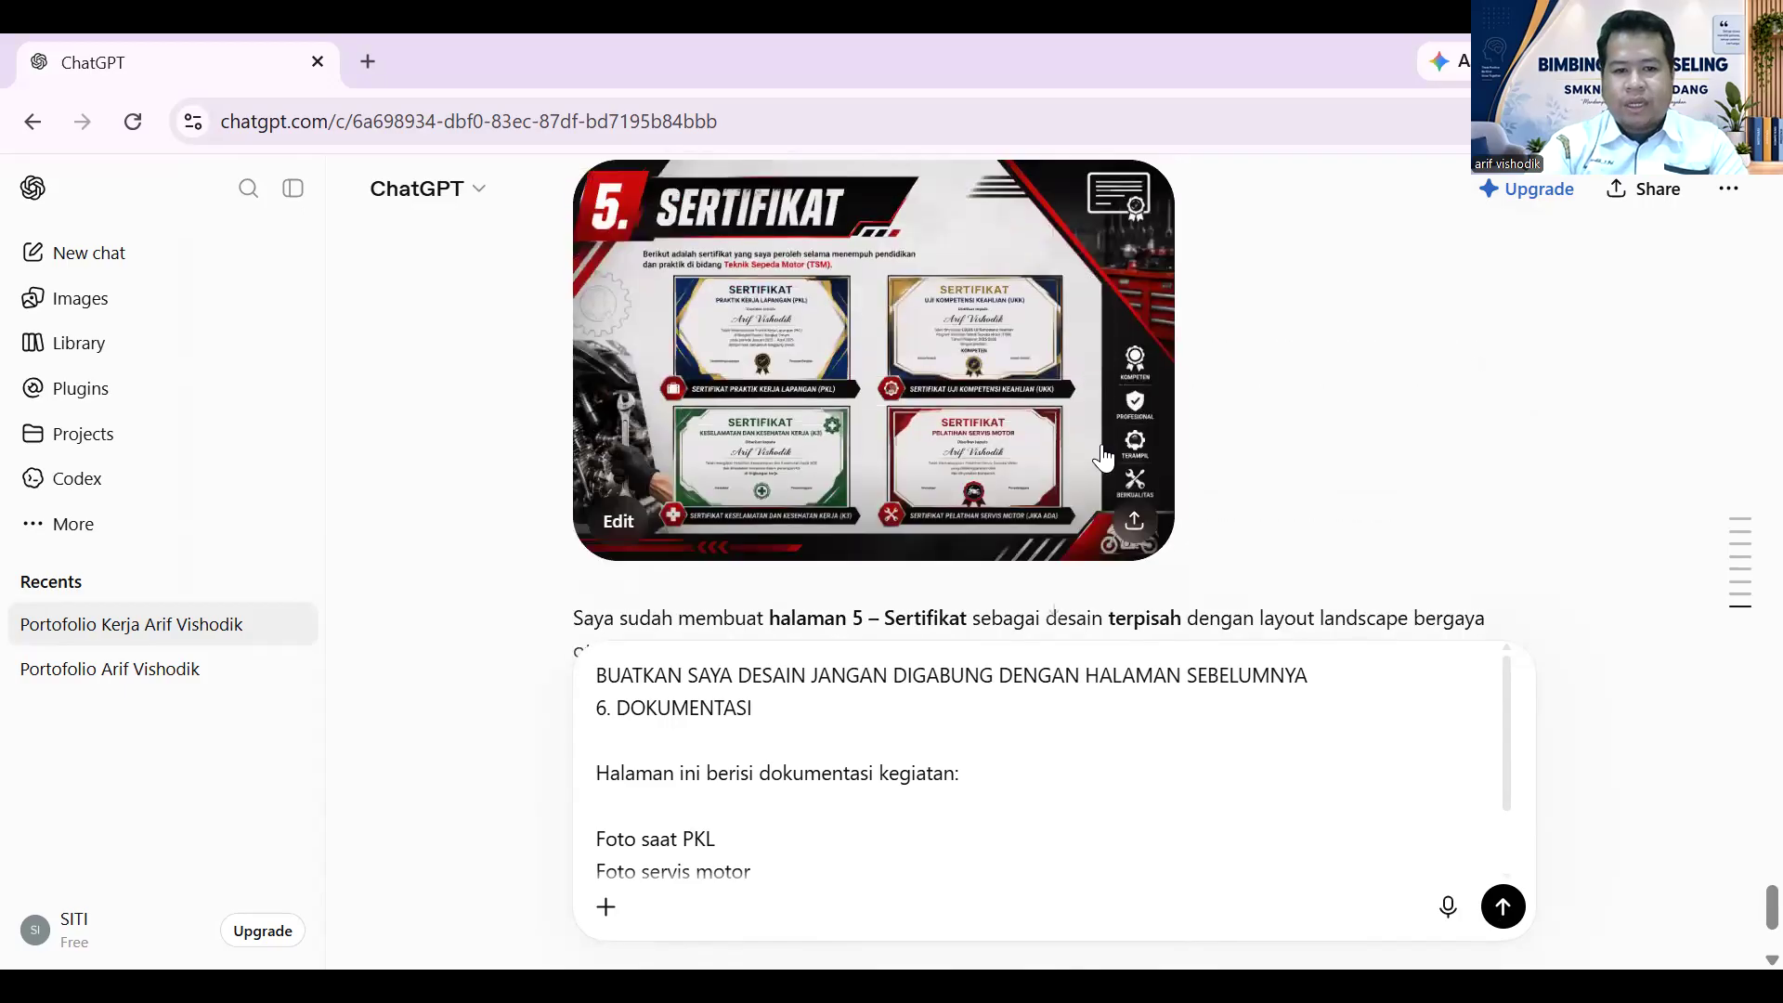
- Open the Sertifikat design full size and attach the first downloaded ChatGPT image
left_click(1022, 321)
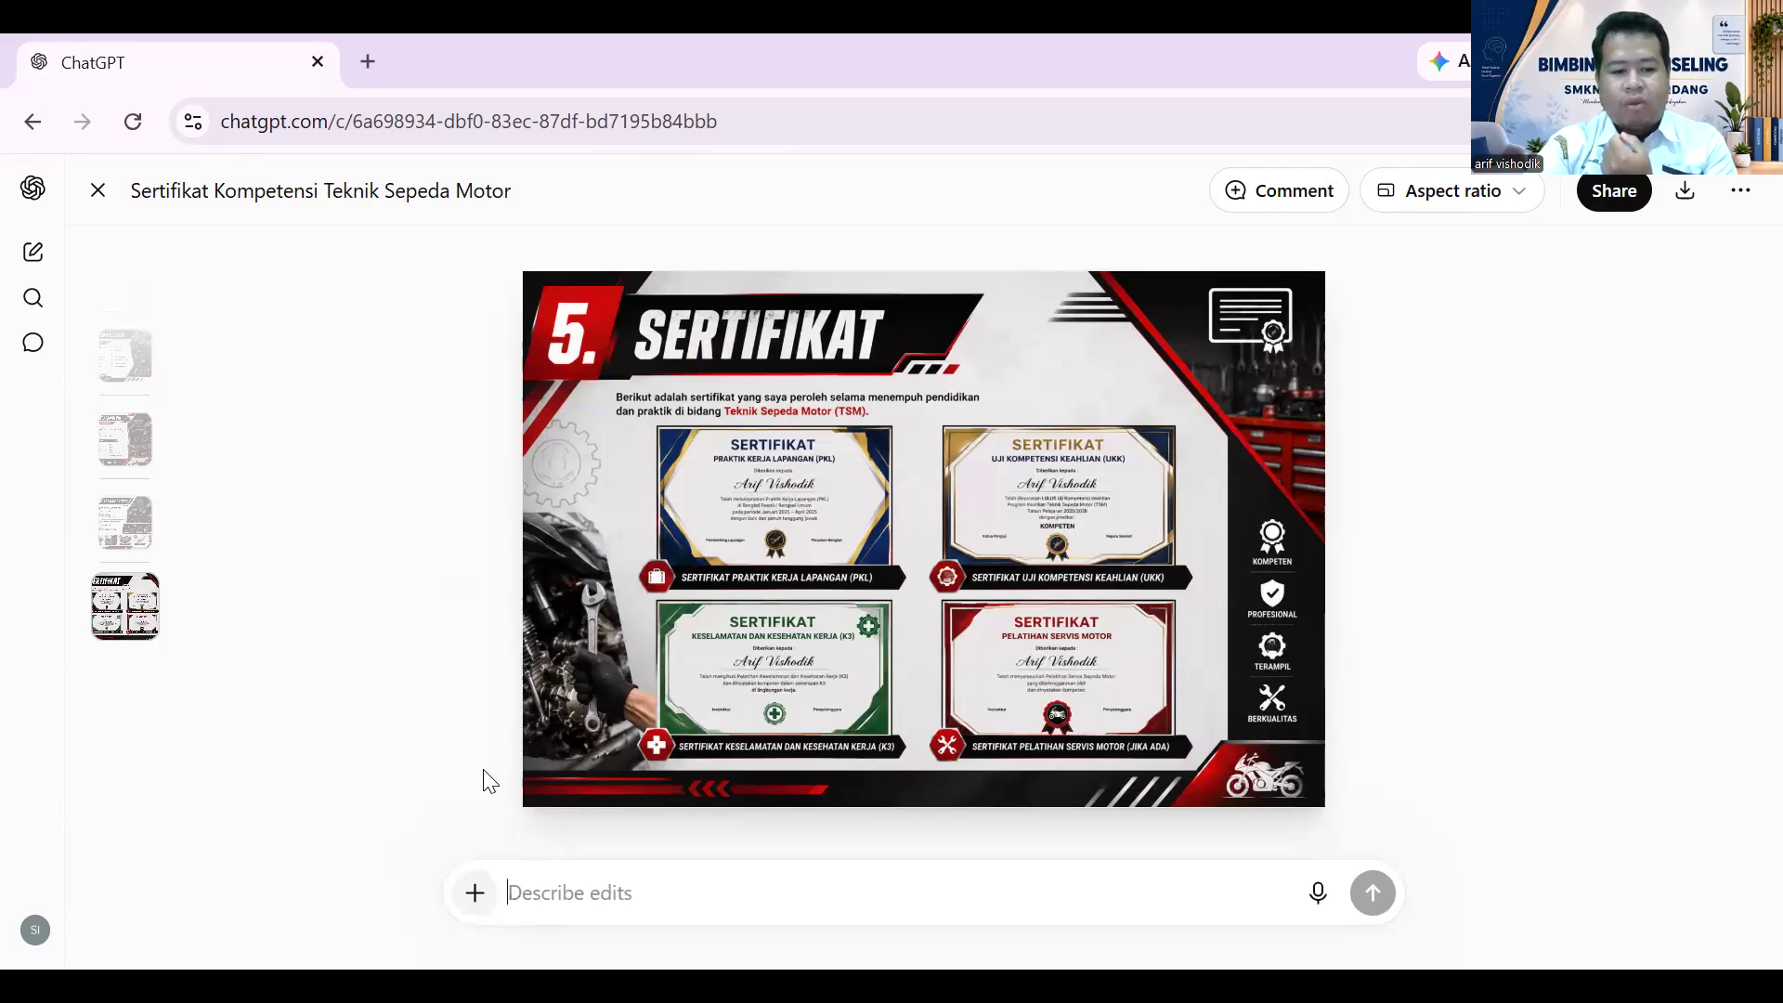
left_click(475, 892)
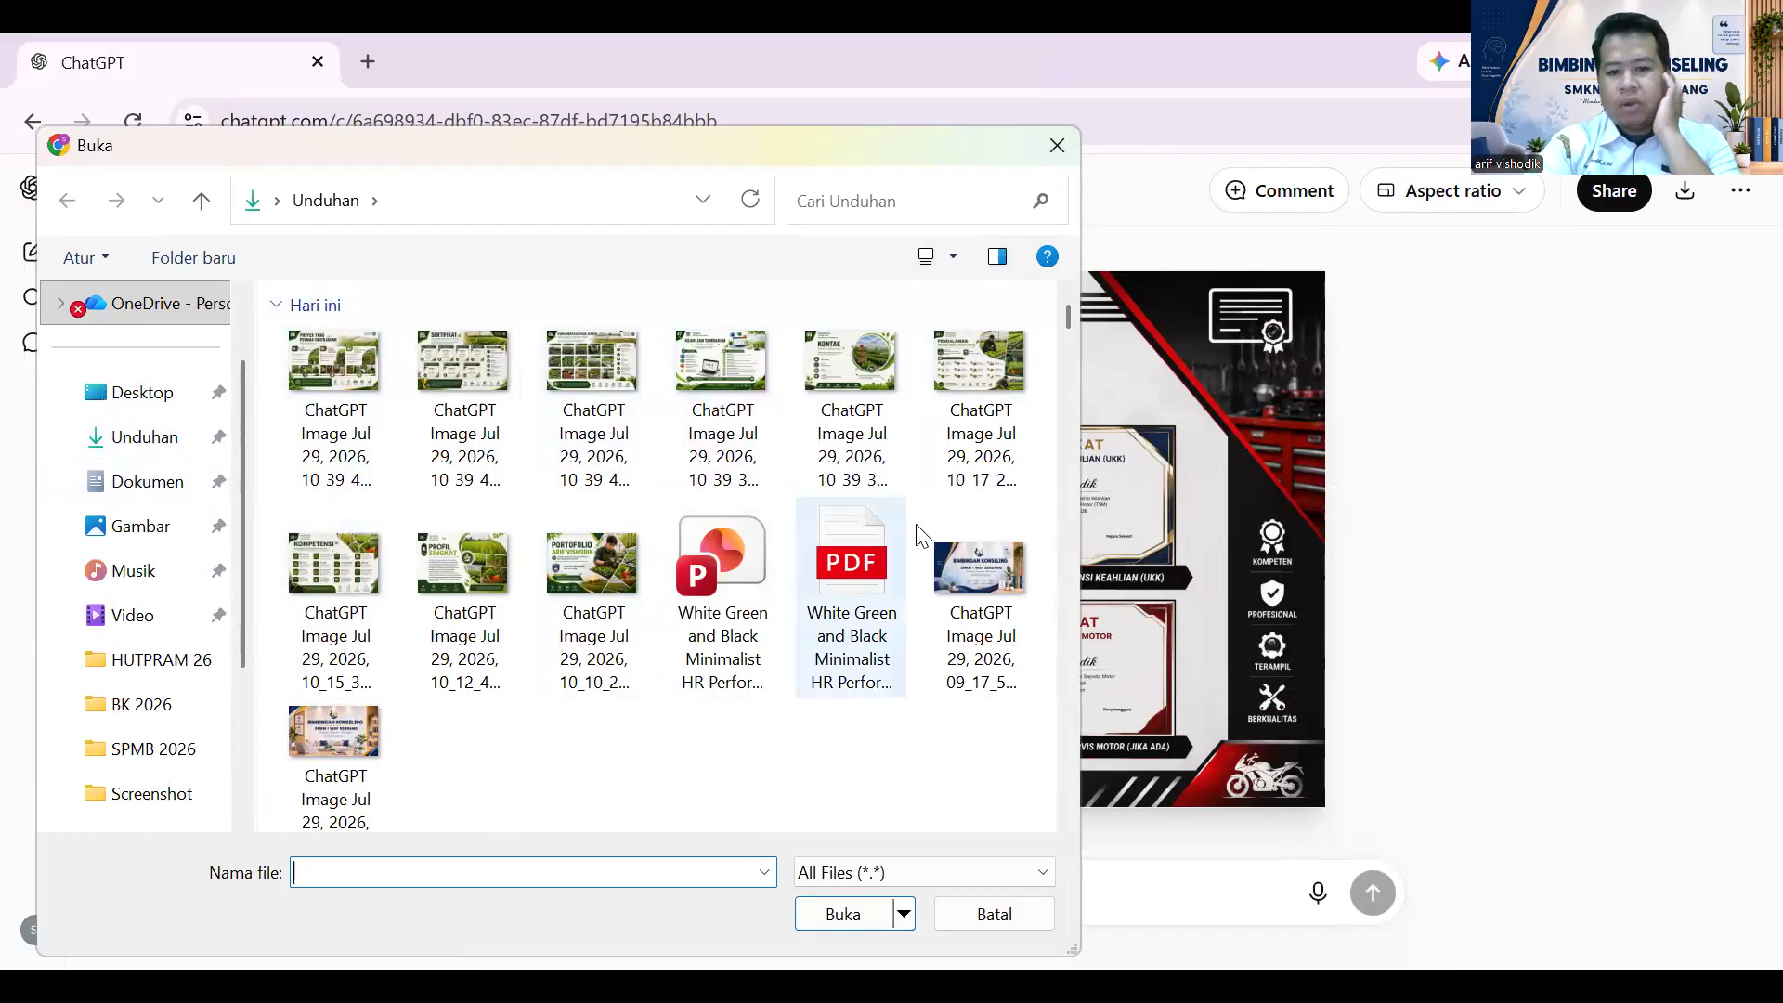
left_click(359, 410)
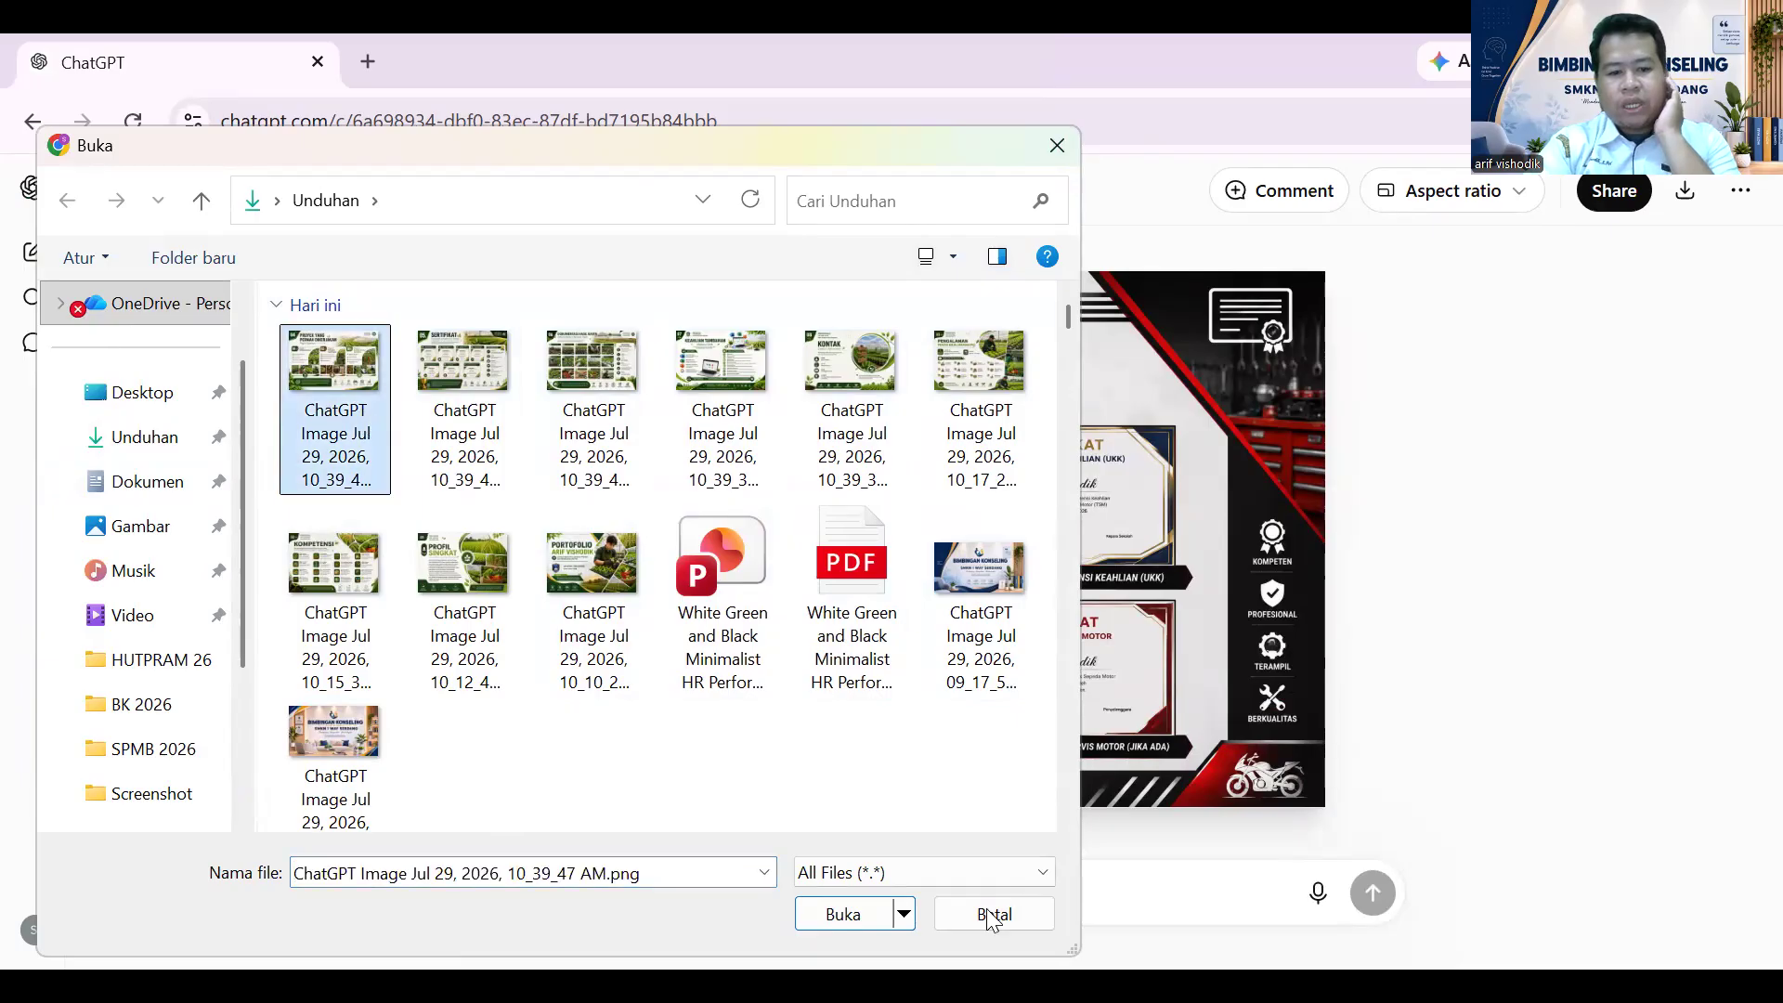
left_click(846, 914)
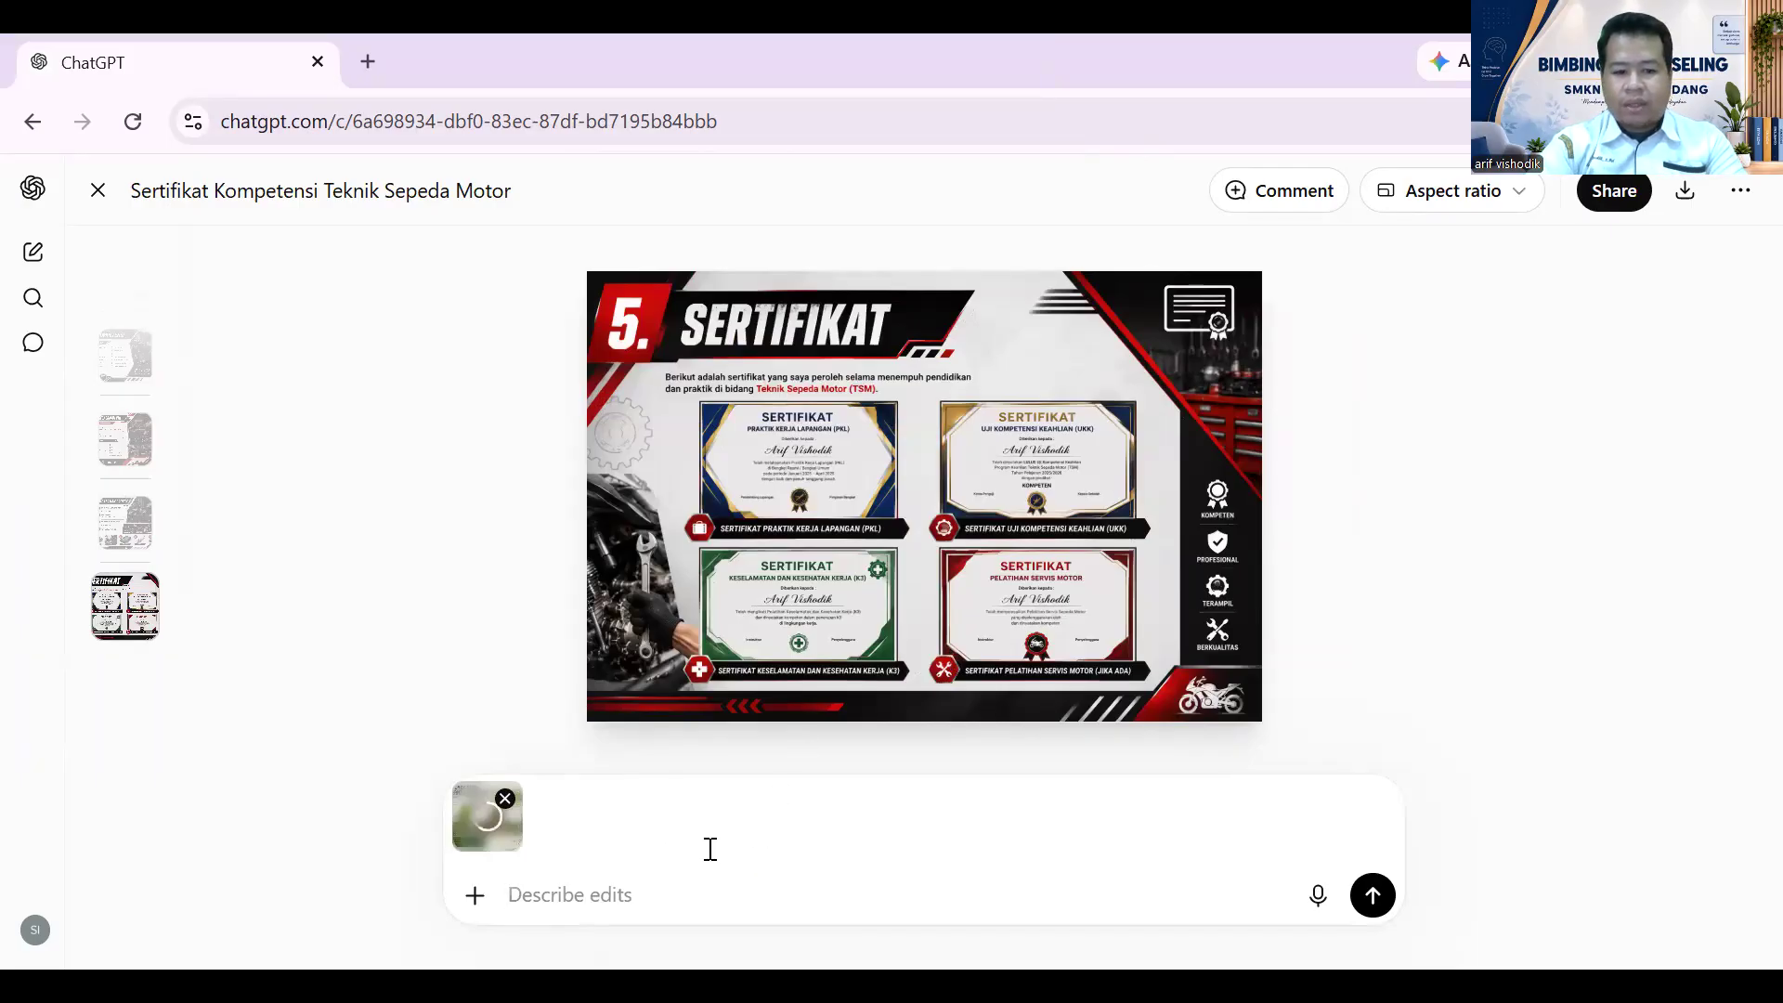
- Send the note 'masukan ini kebagian sertifikat' with the attached image
type("masukan ")
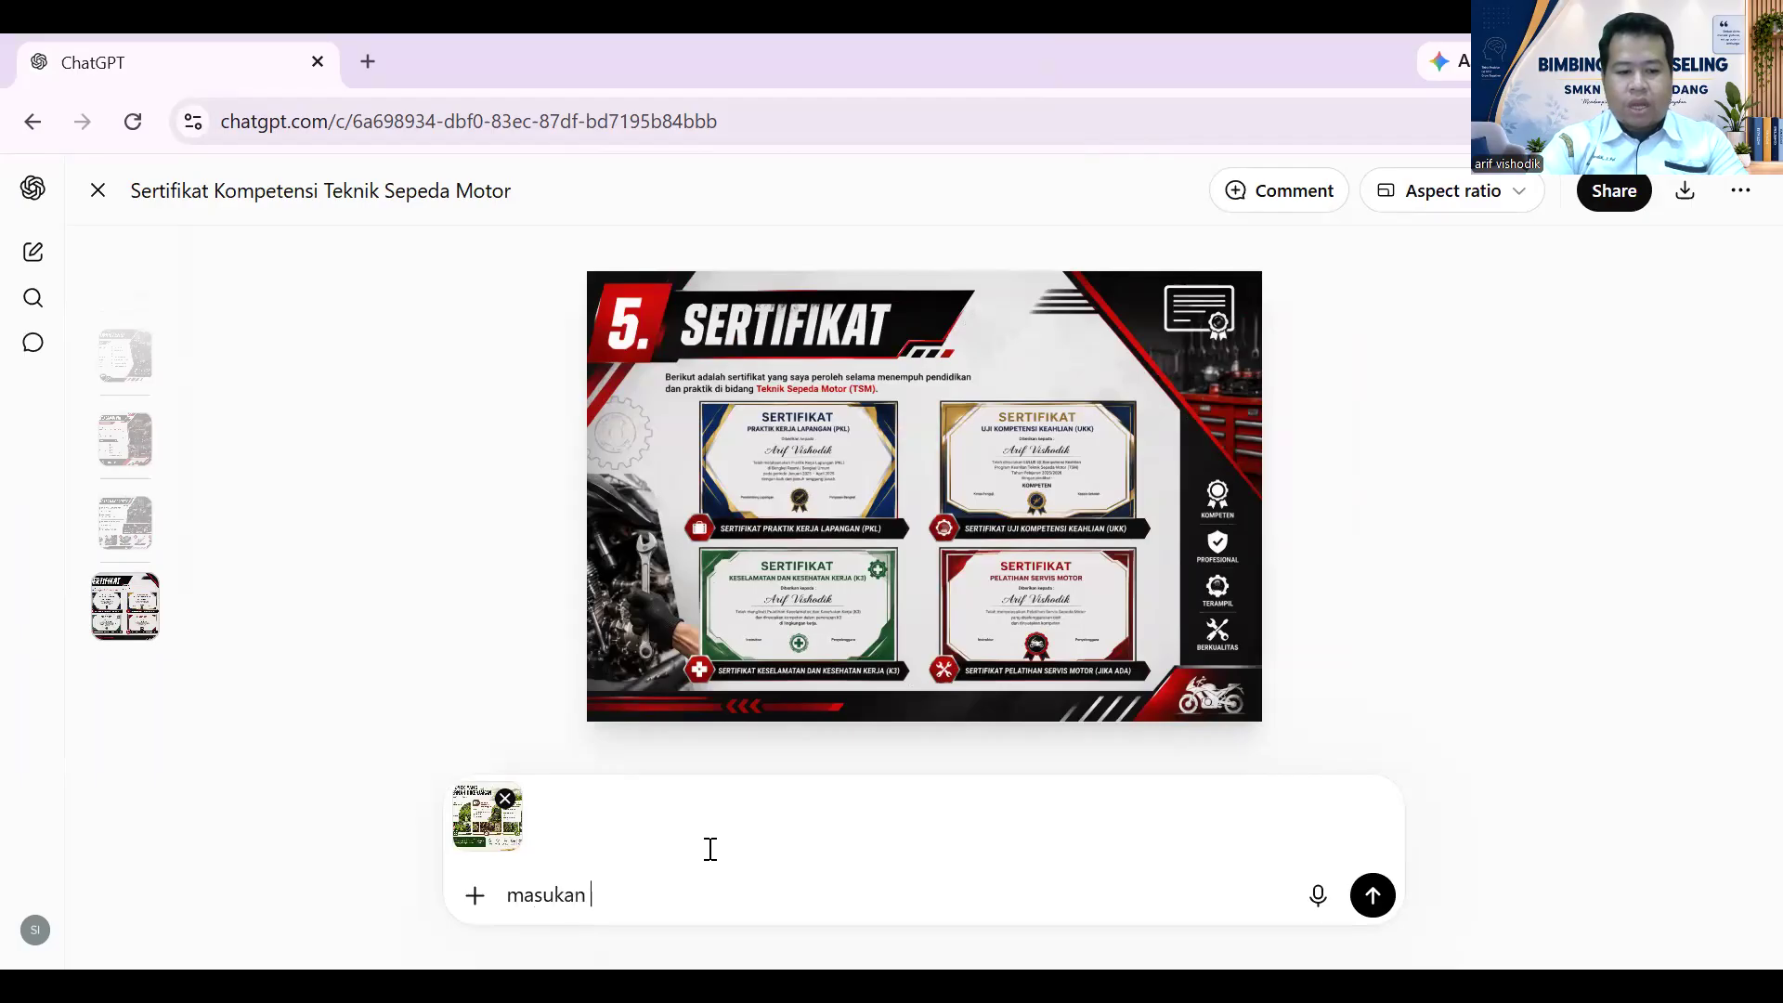
type("ini keda")
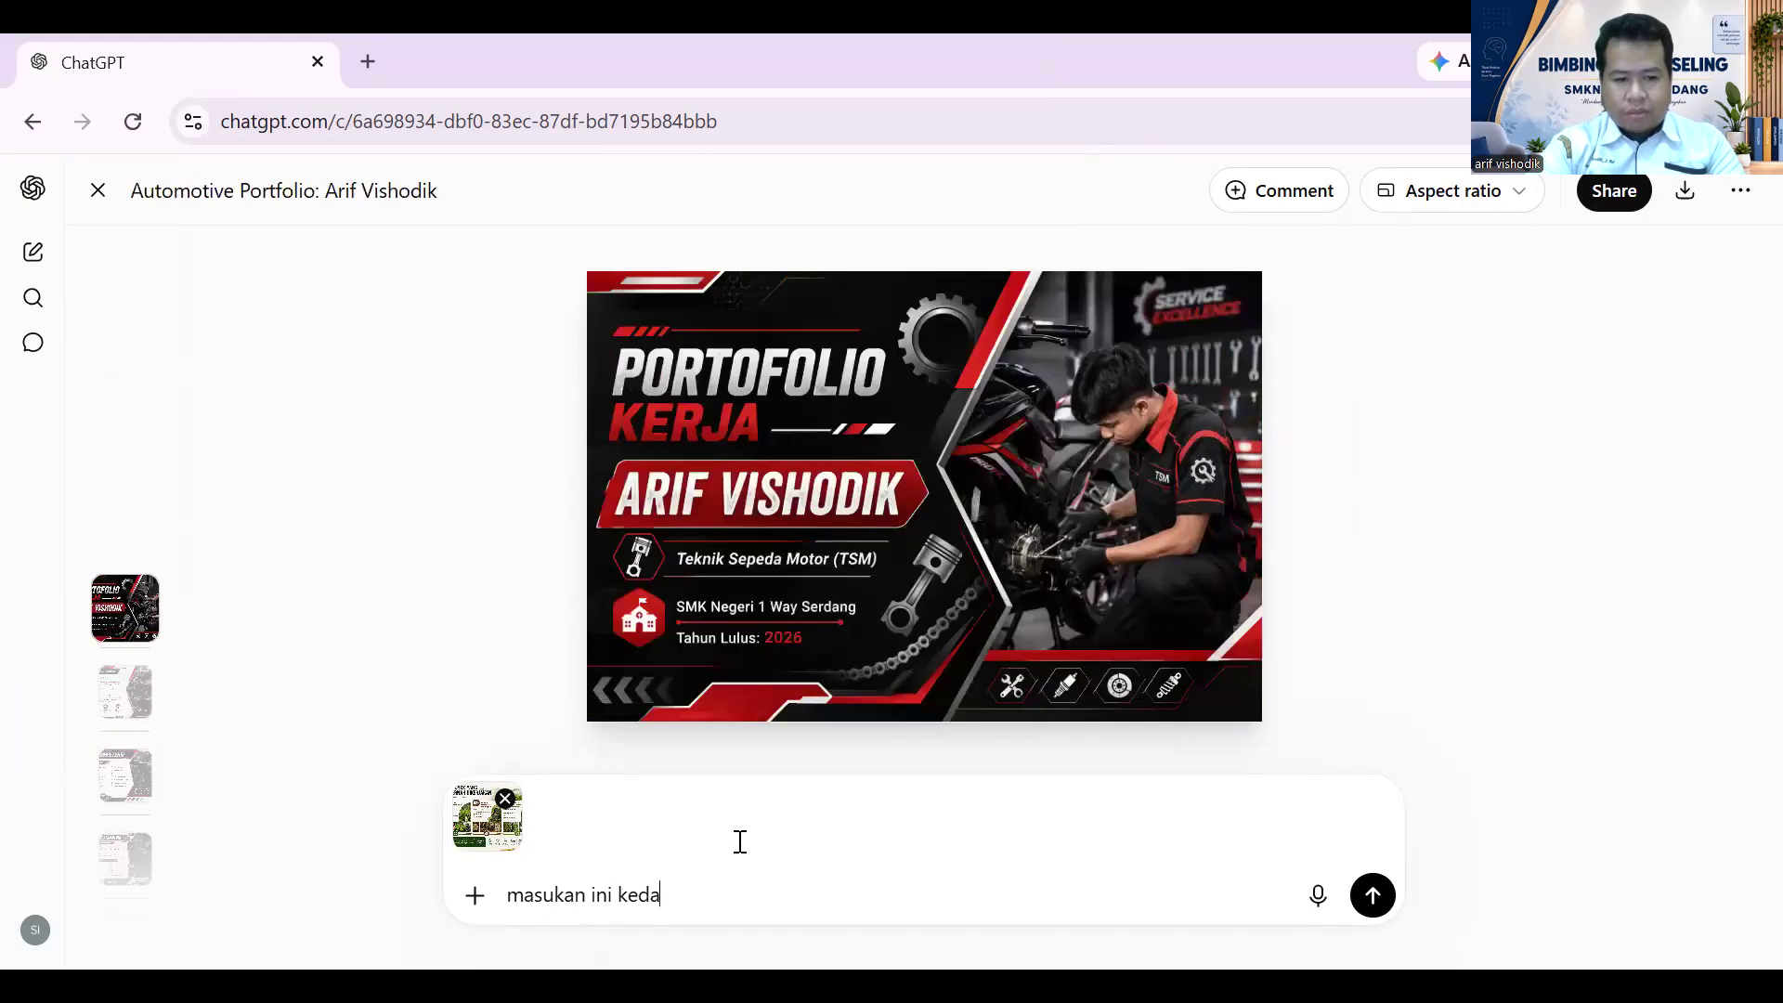
type("lam")
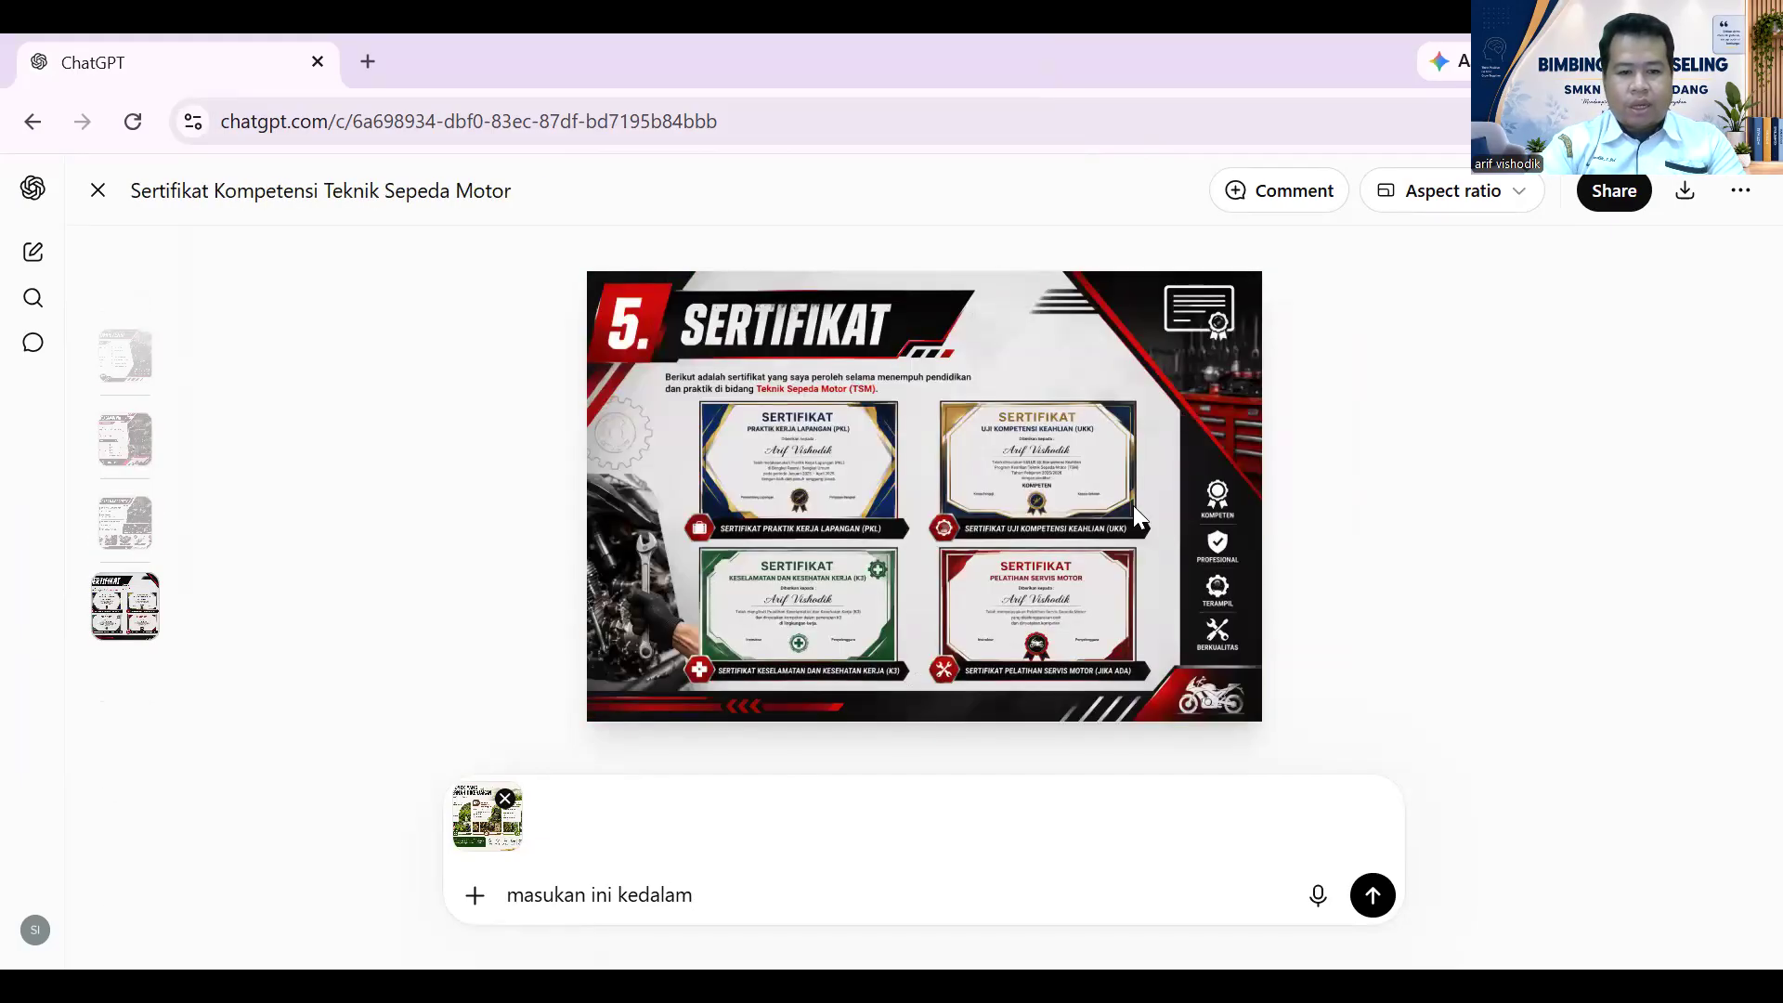
key("BackSpace")
key("BackSpace")
key("BackSpace")
key("BackSpace")
key("BackSpace")
type("bagian sertifikat")
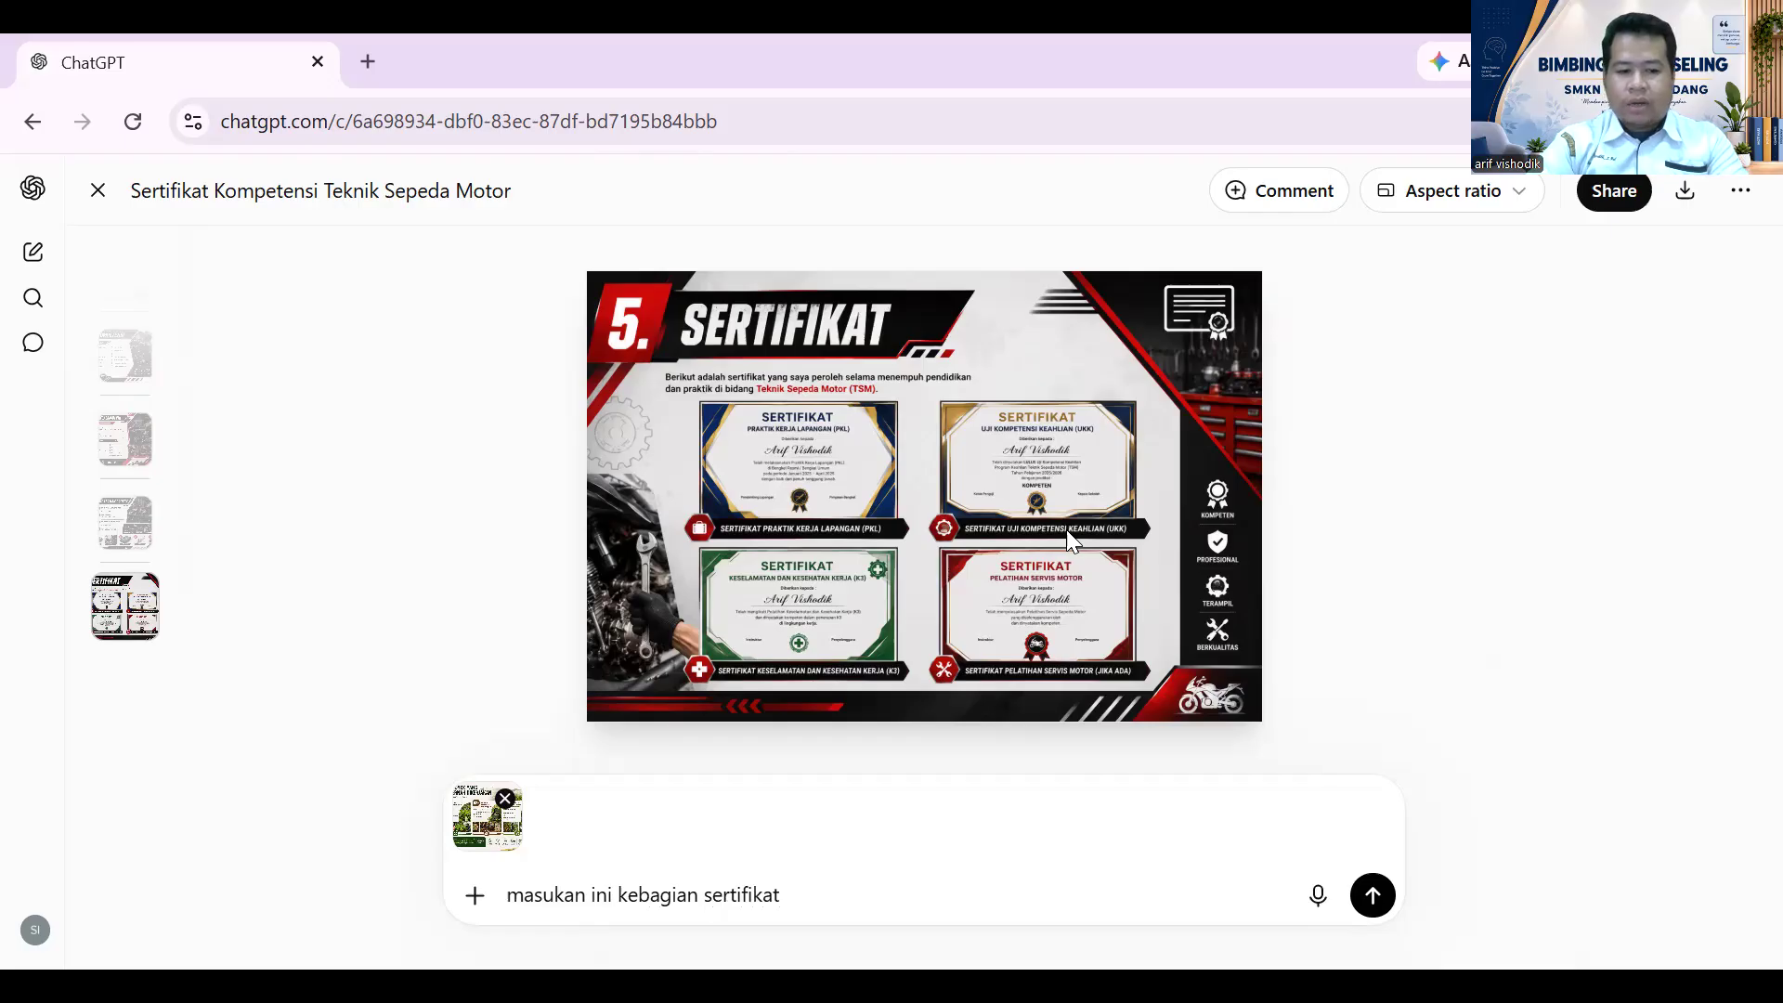
key("Return")
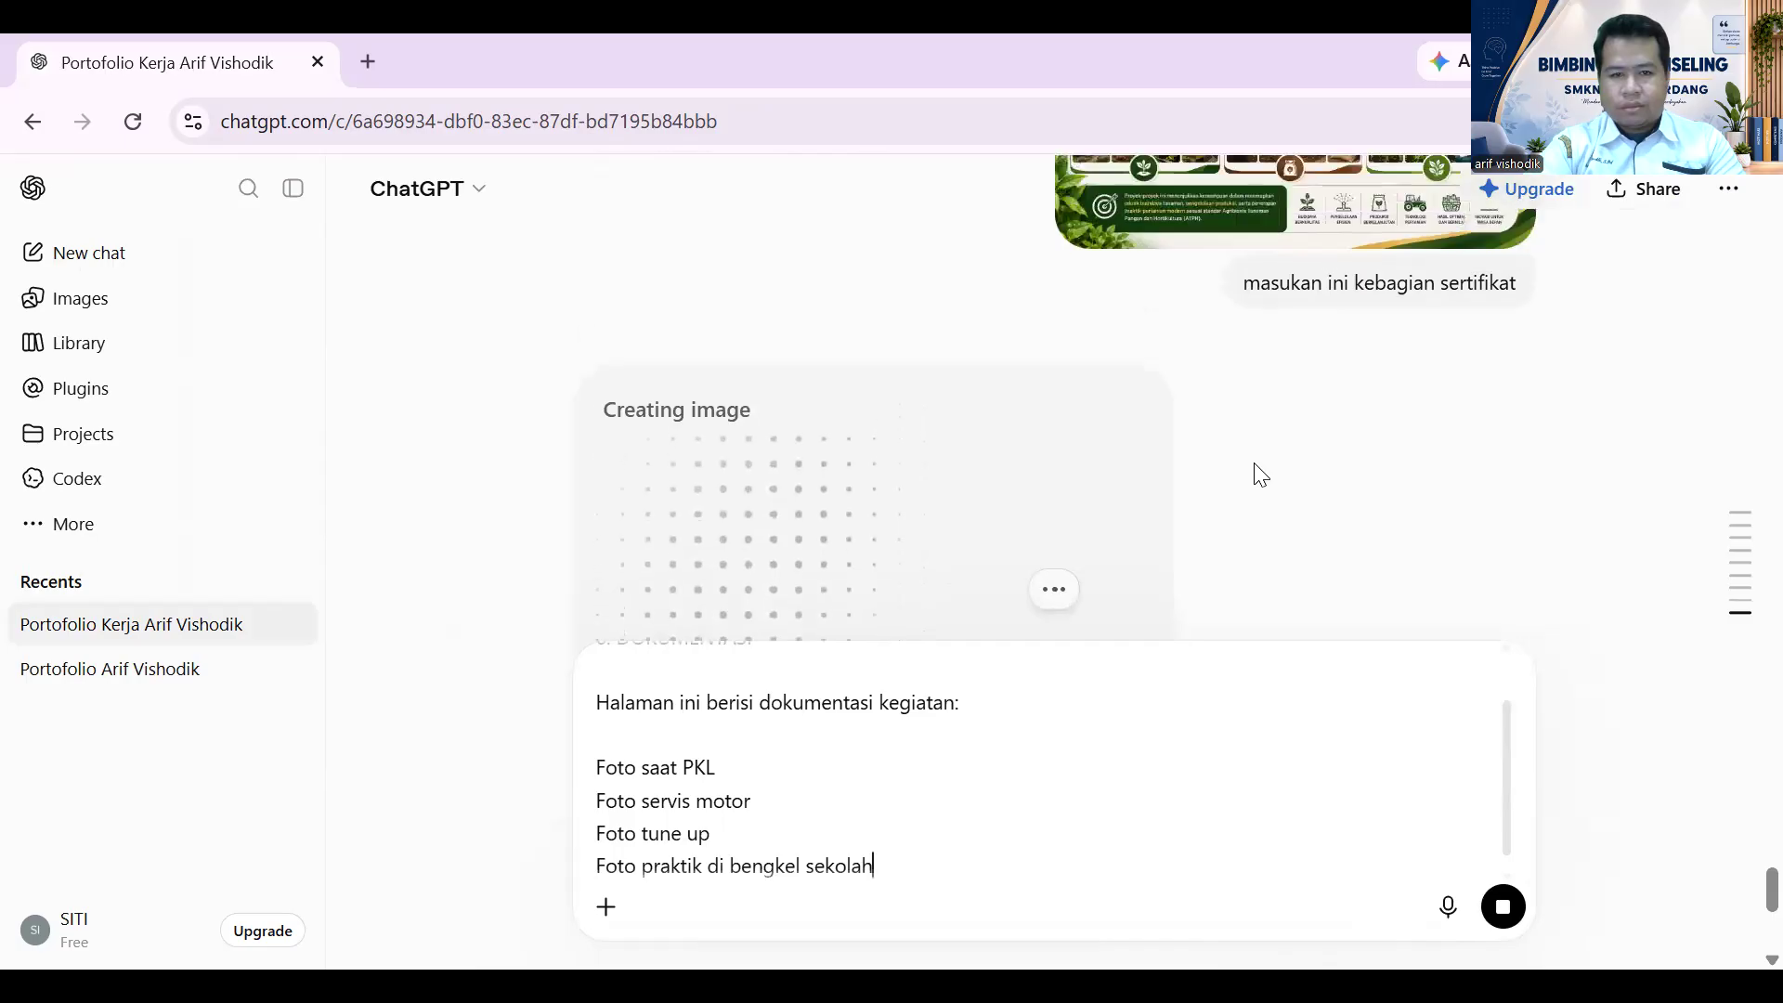
- Scroll through the chat while the green 05 Sertifikat image generates
scroll(1254, 465, "up", 5)
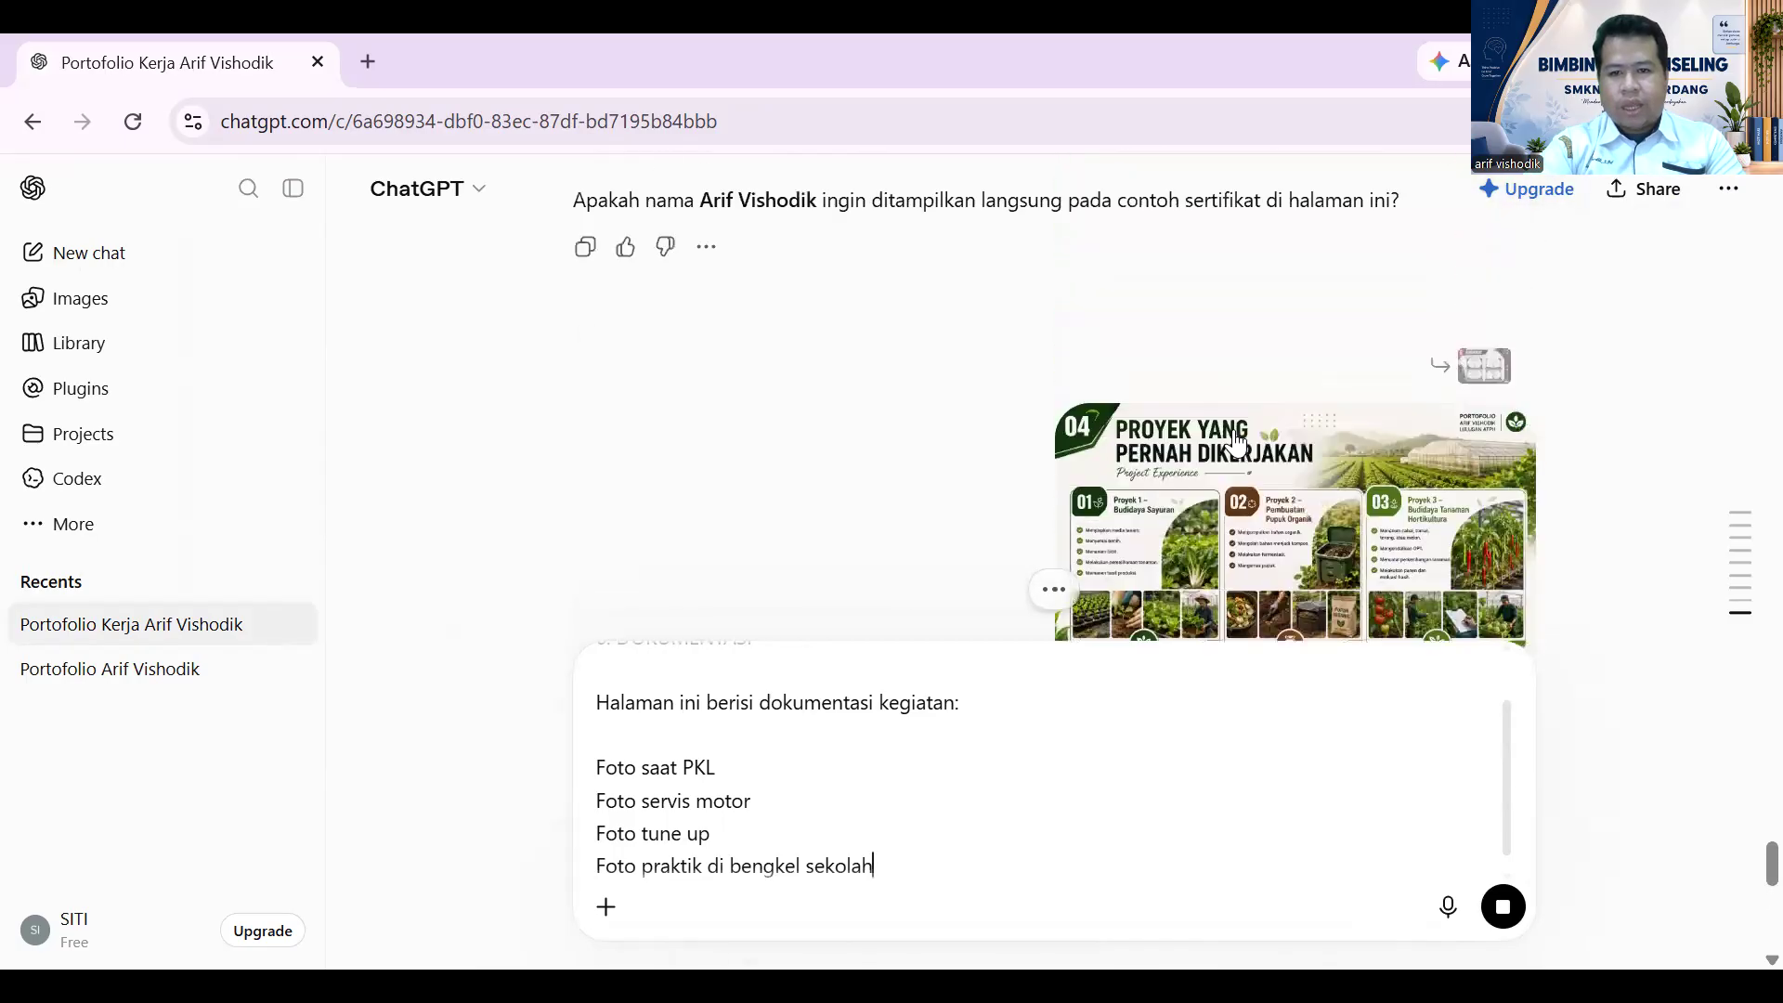
scroll(1231, 432, "up", 5)
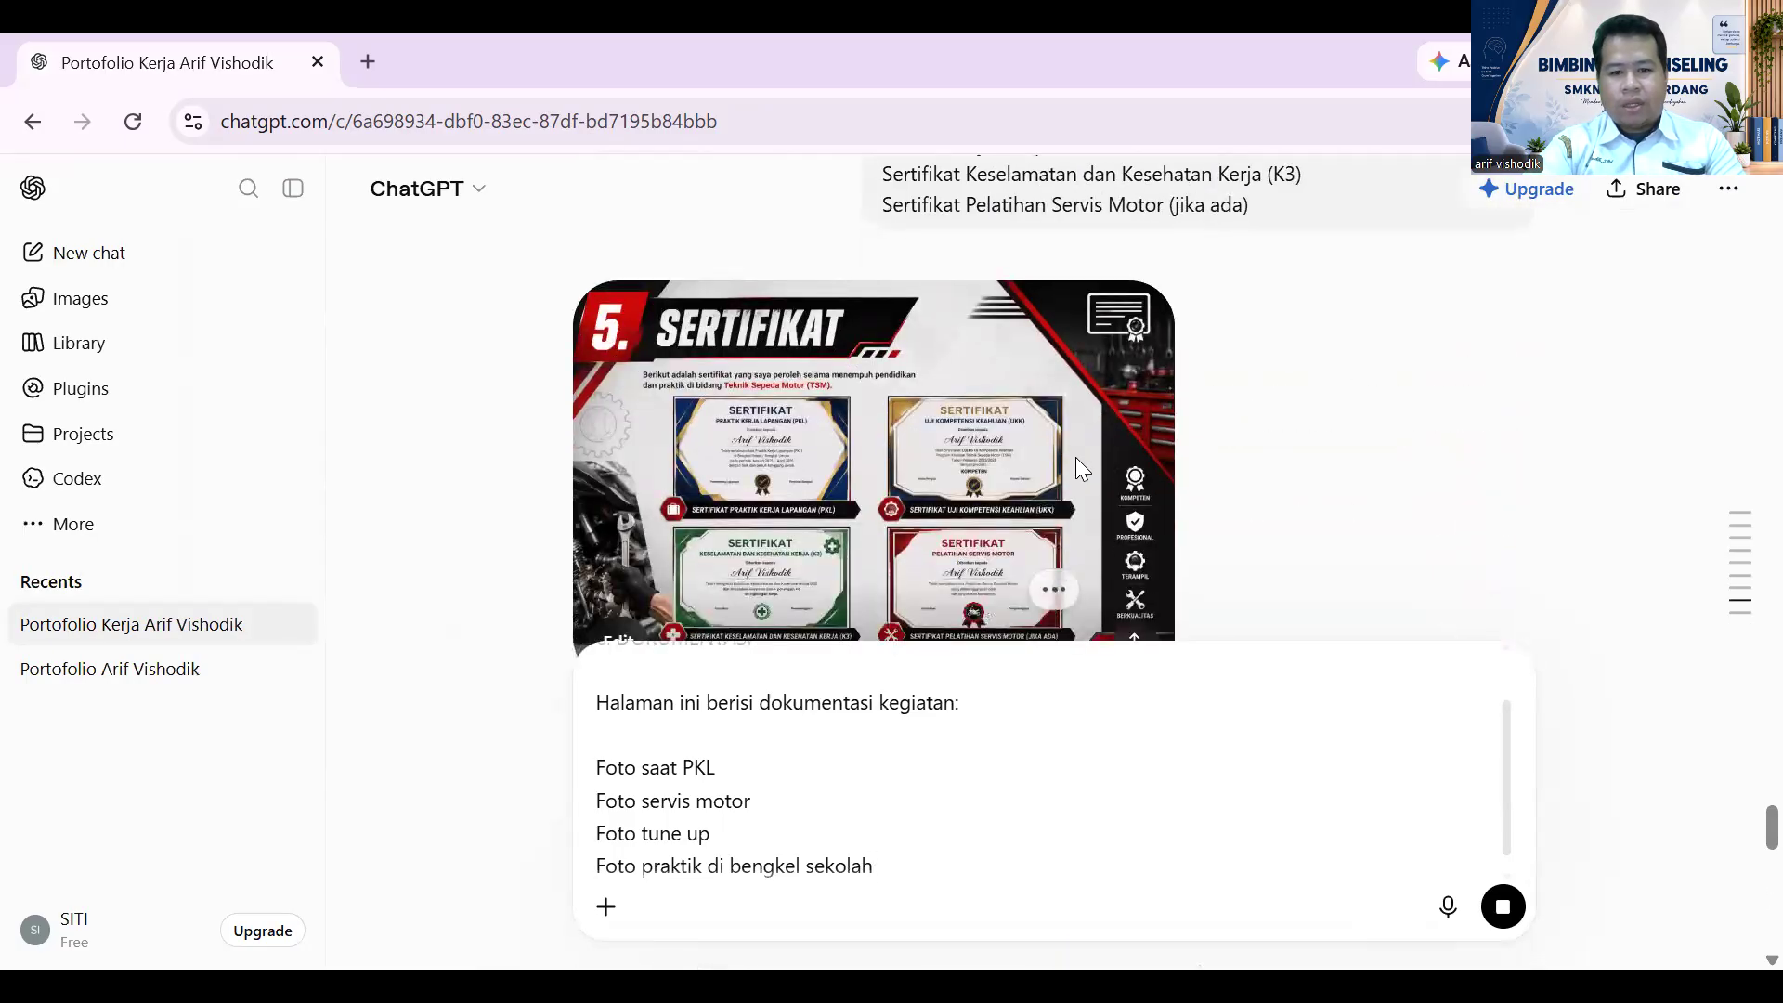
scroll(1075, 457, "down", 6)
scroll(1169, 445, "down", 3)
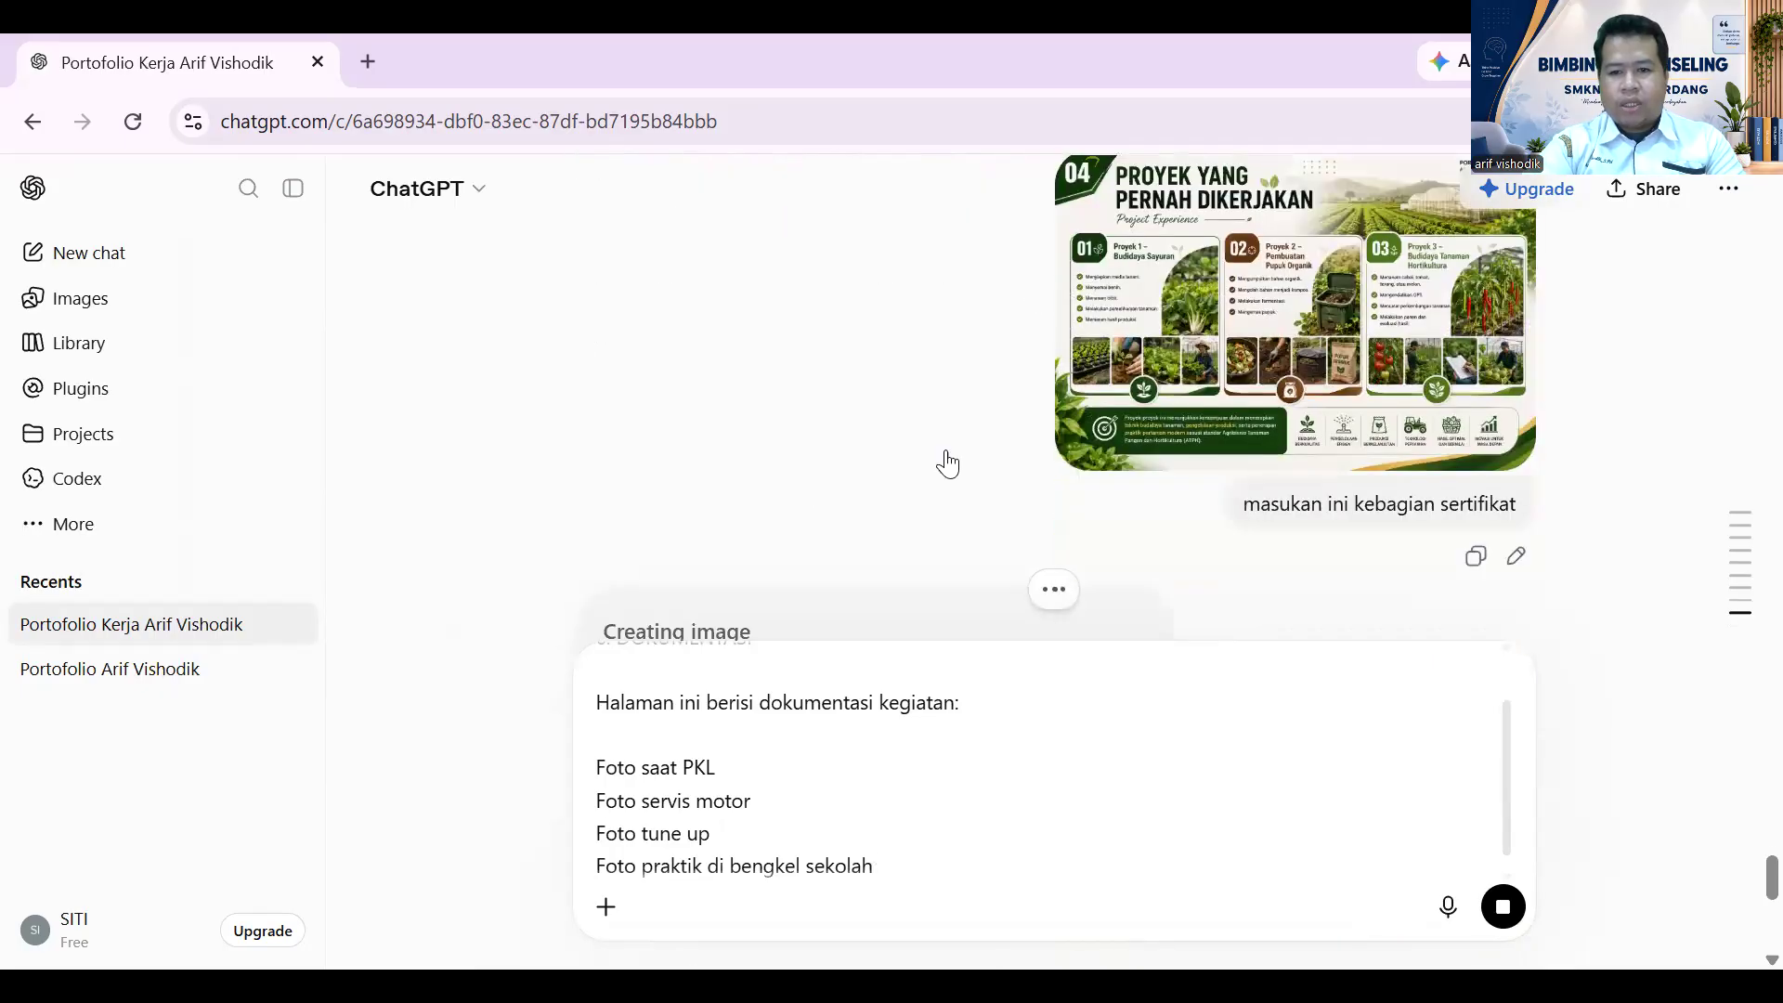
scroll(947, 461, "down", 2)
scroll(845, 455, "down", 1)
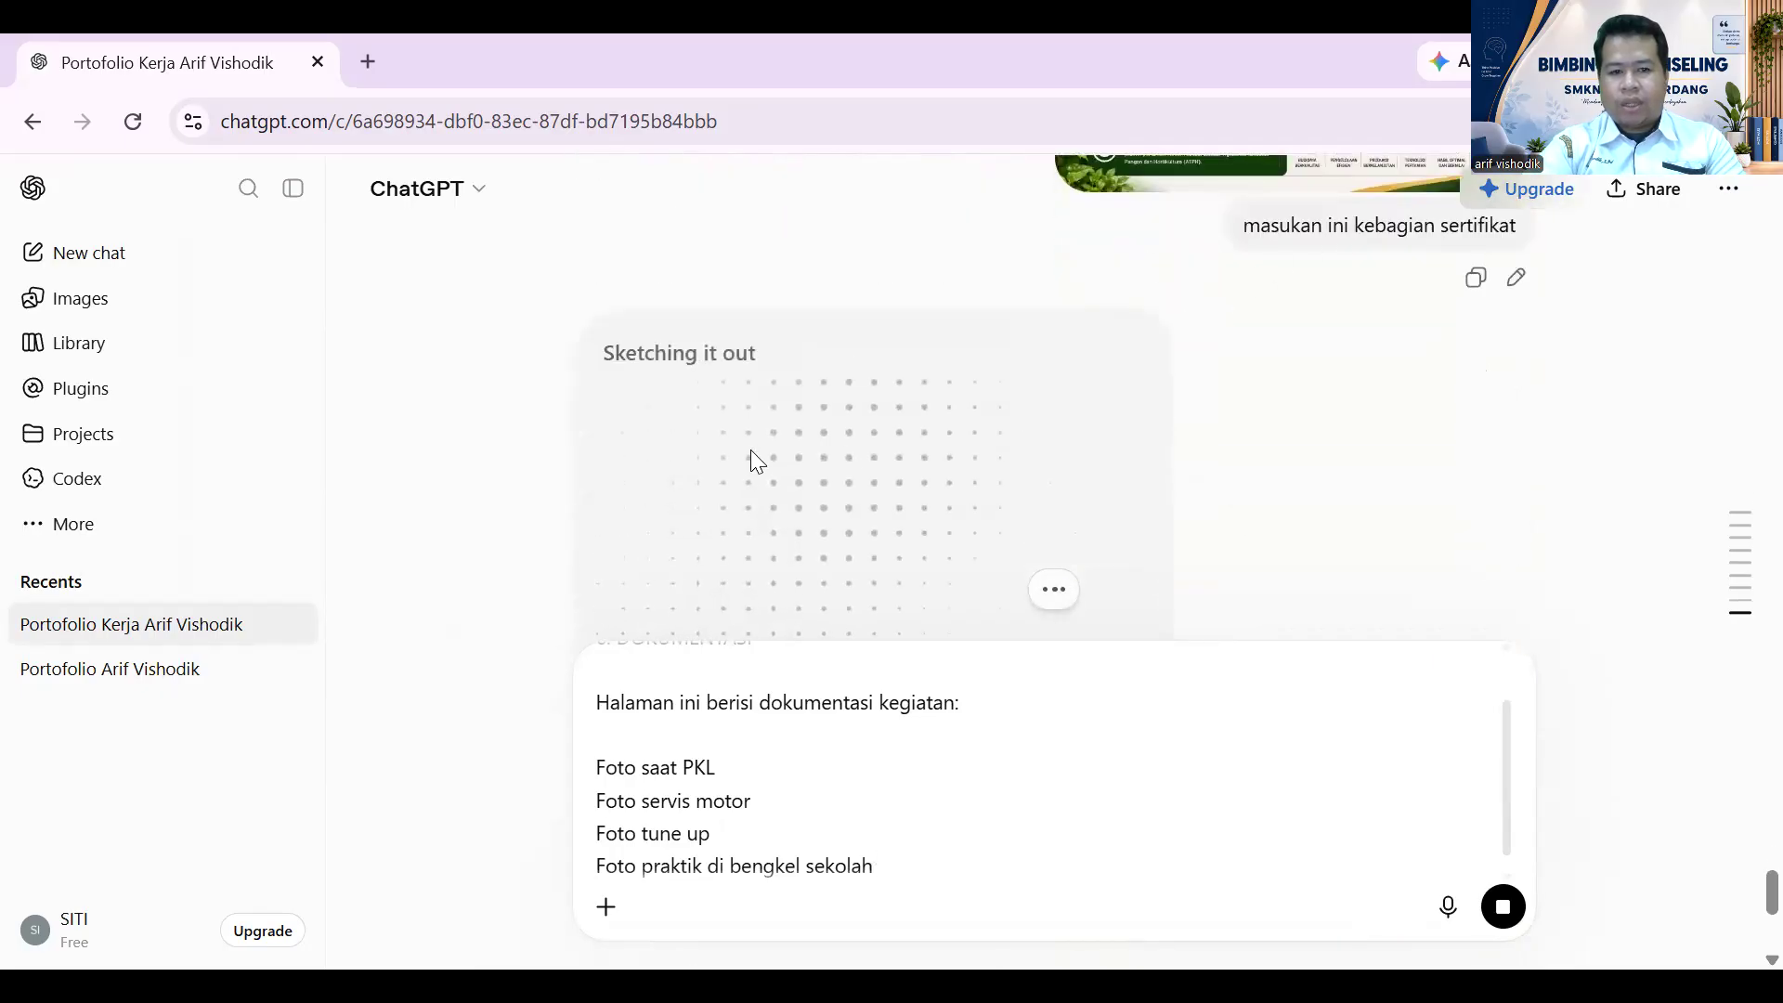
scroll(780, 437, "down", 2)
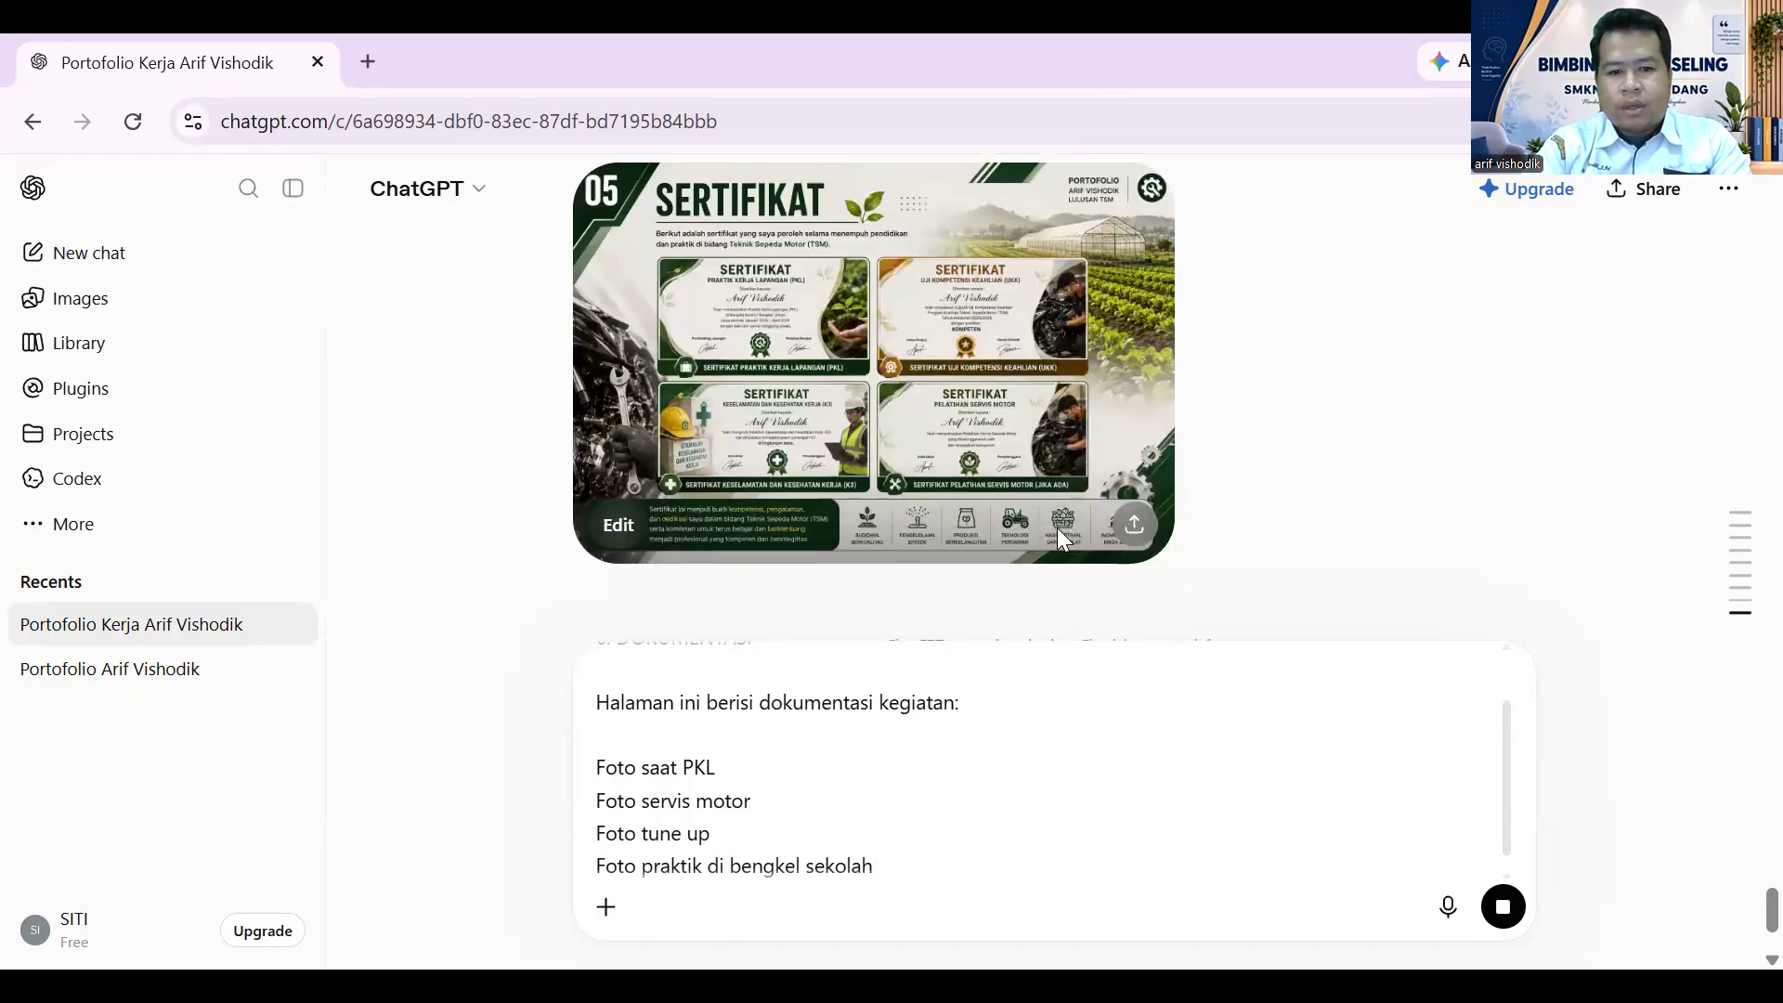
- Review the regenerated green 05 Sertifikat page at full size
left_click(1117, 262)
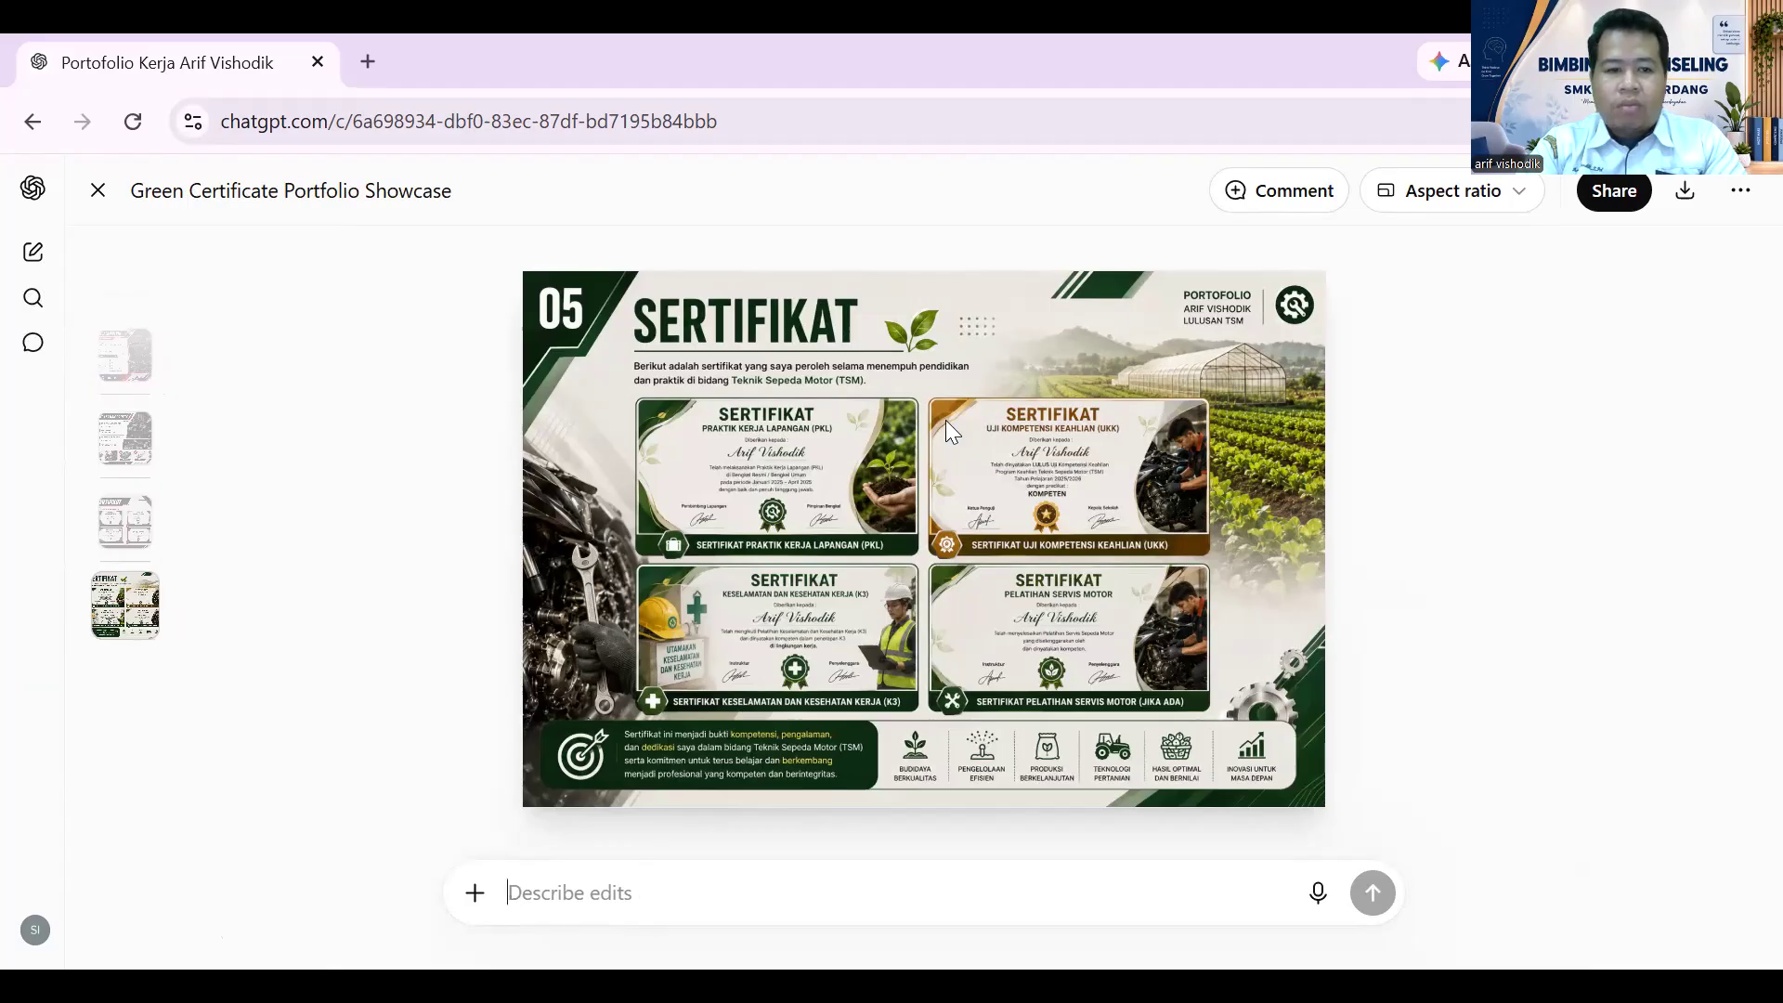
left_click(98, 194)
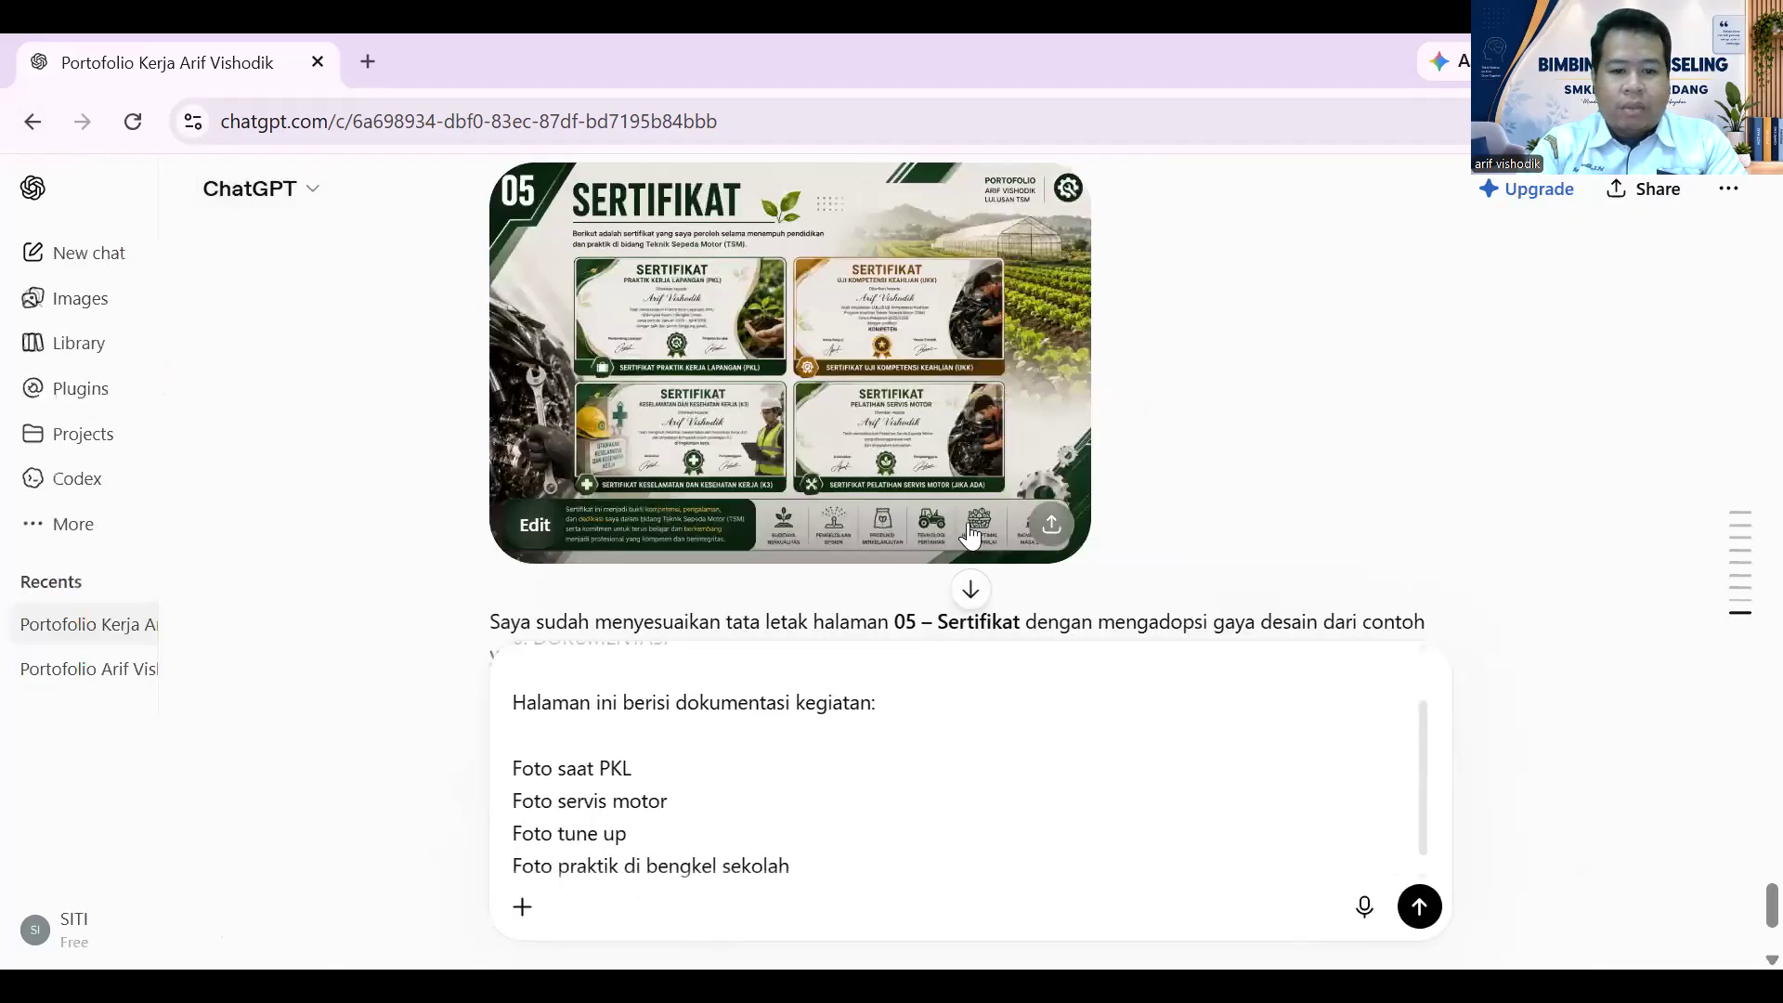
scroll(1107, 468, "up", 5)
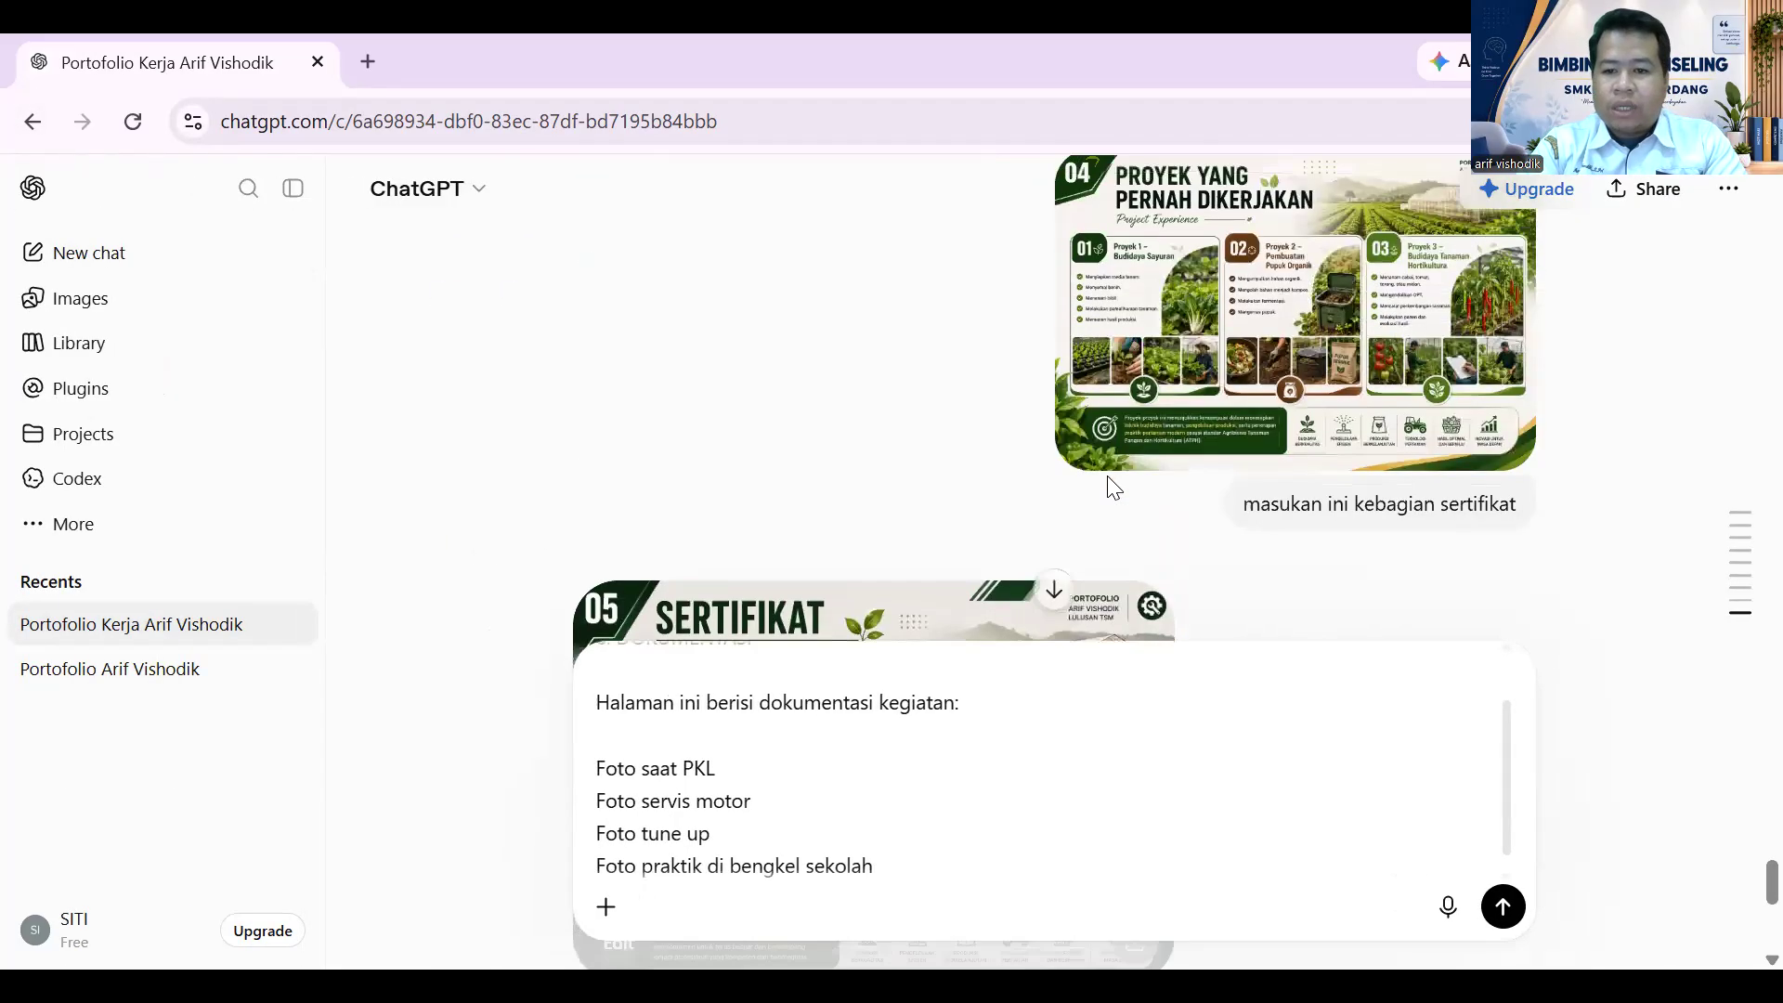
scroll(1107, 488, "down", 3)
scroll(1067, 685, "down", 4)
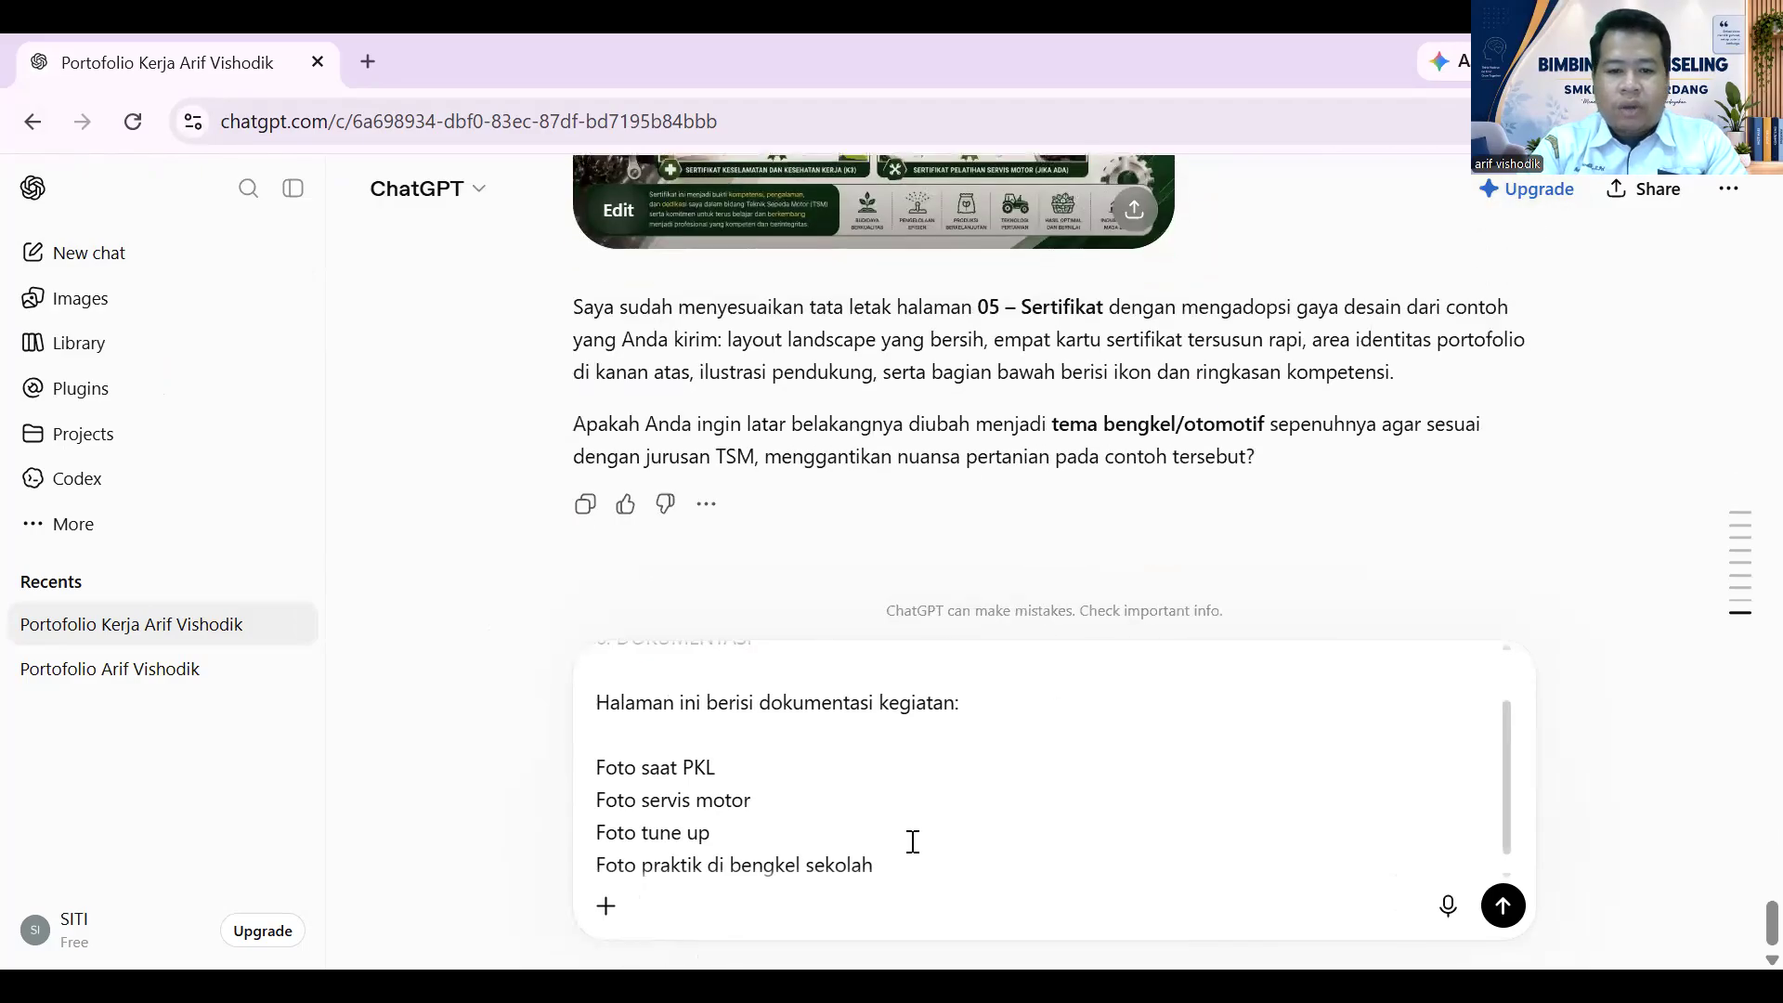
scroll(931, 776, "up", 2)
scroll(1023, 429, "up", 2)
scroll(1023, 429, "up", 5)
- Send the drafted request for a separate 6. DOKUMENTASI page
scroll(1022, 435, "down", 3)
scroll(1021, 436, "up", 3)
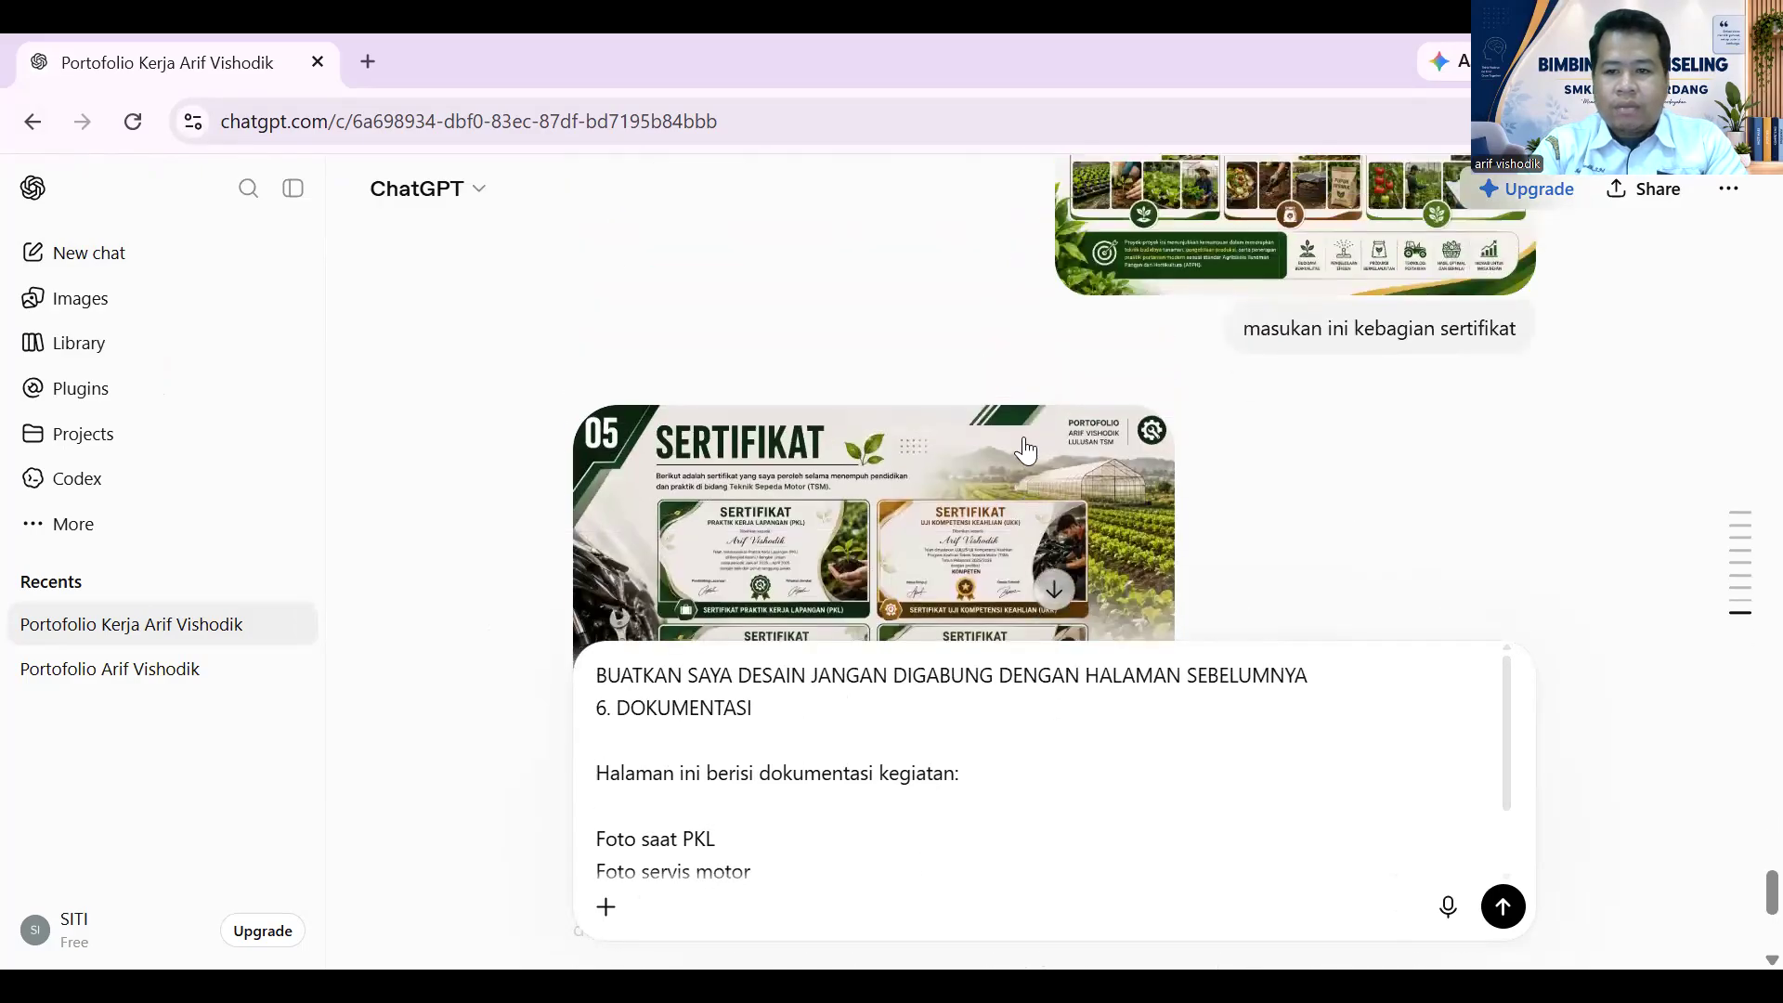
scroll(1021, 437, "up", 5)
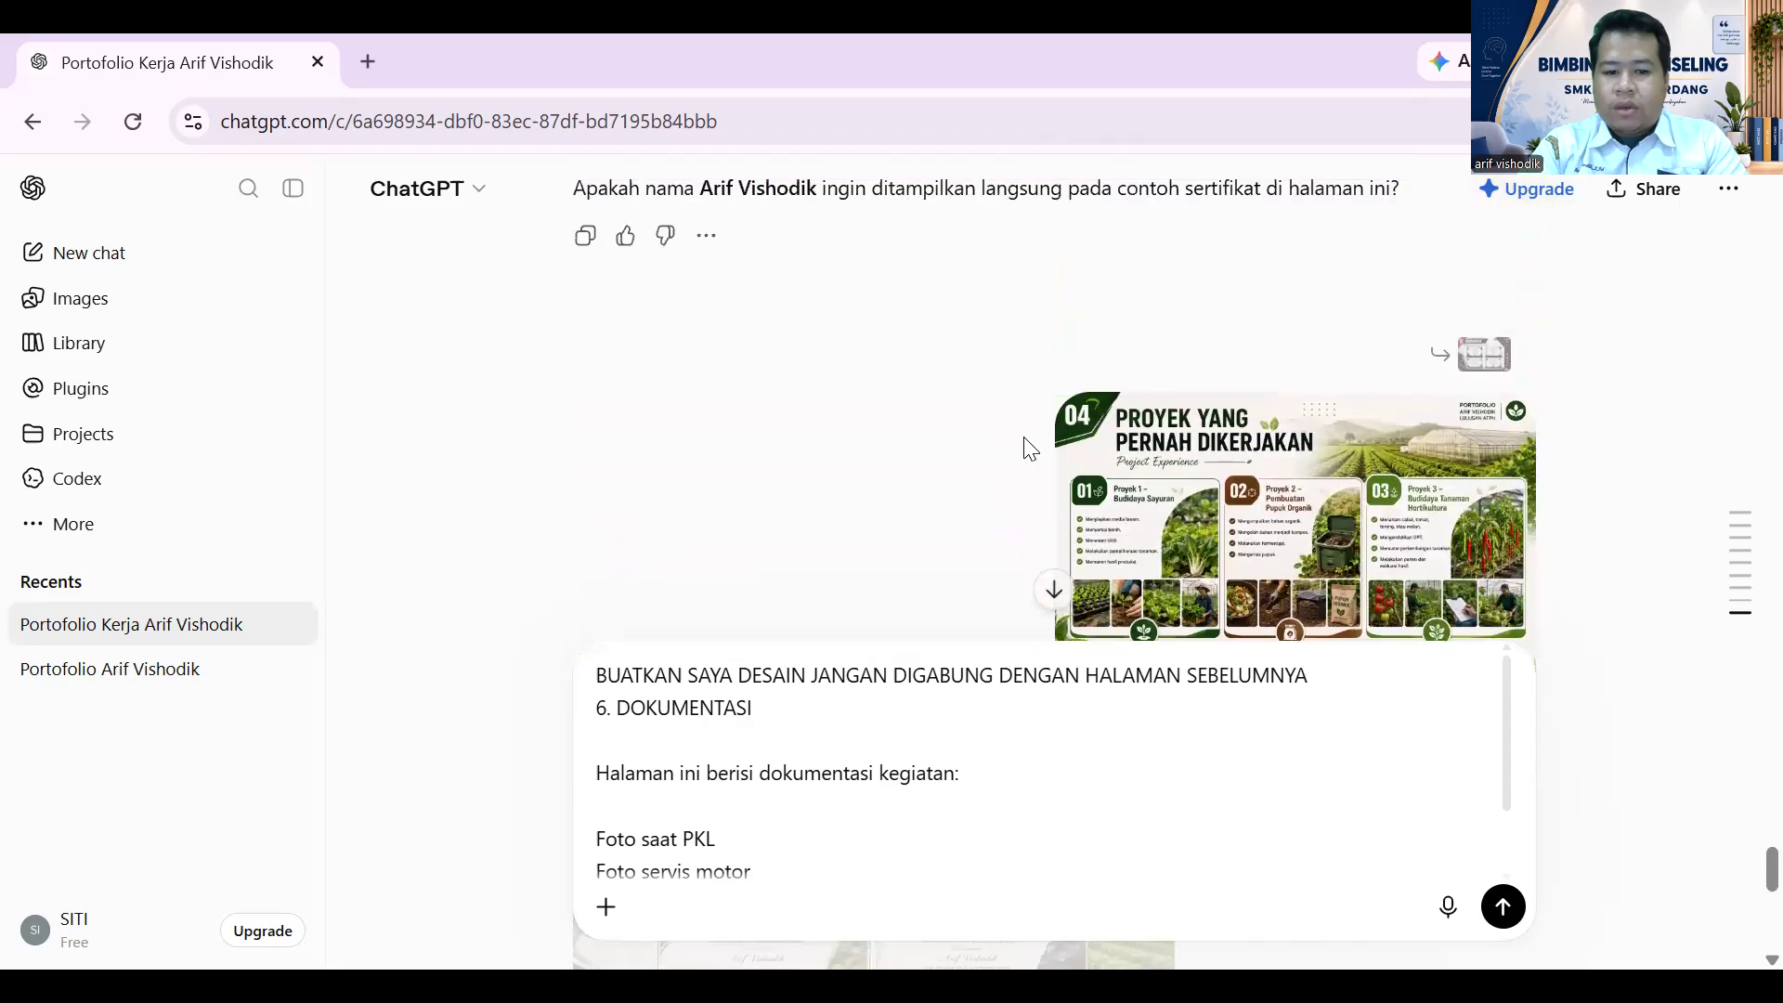
scroll(1024, 439, "down", 8)
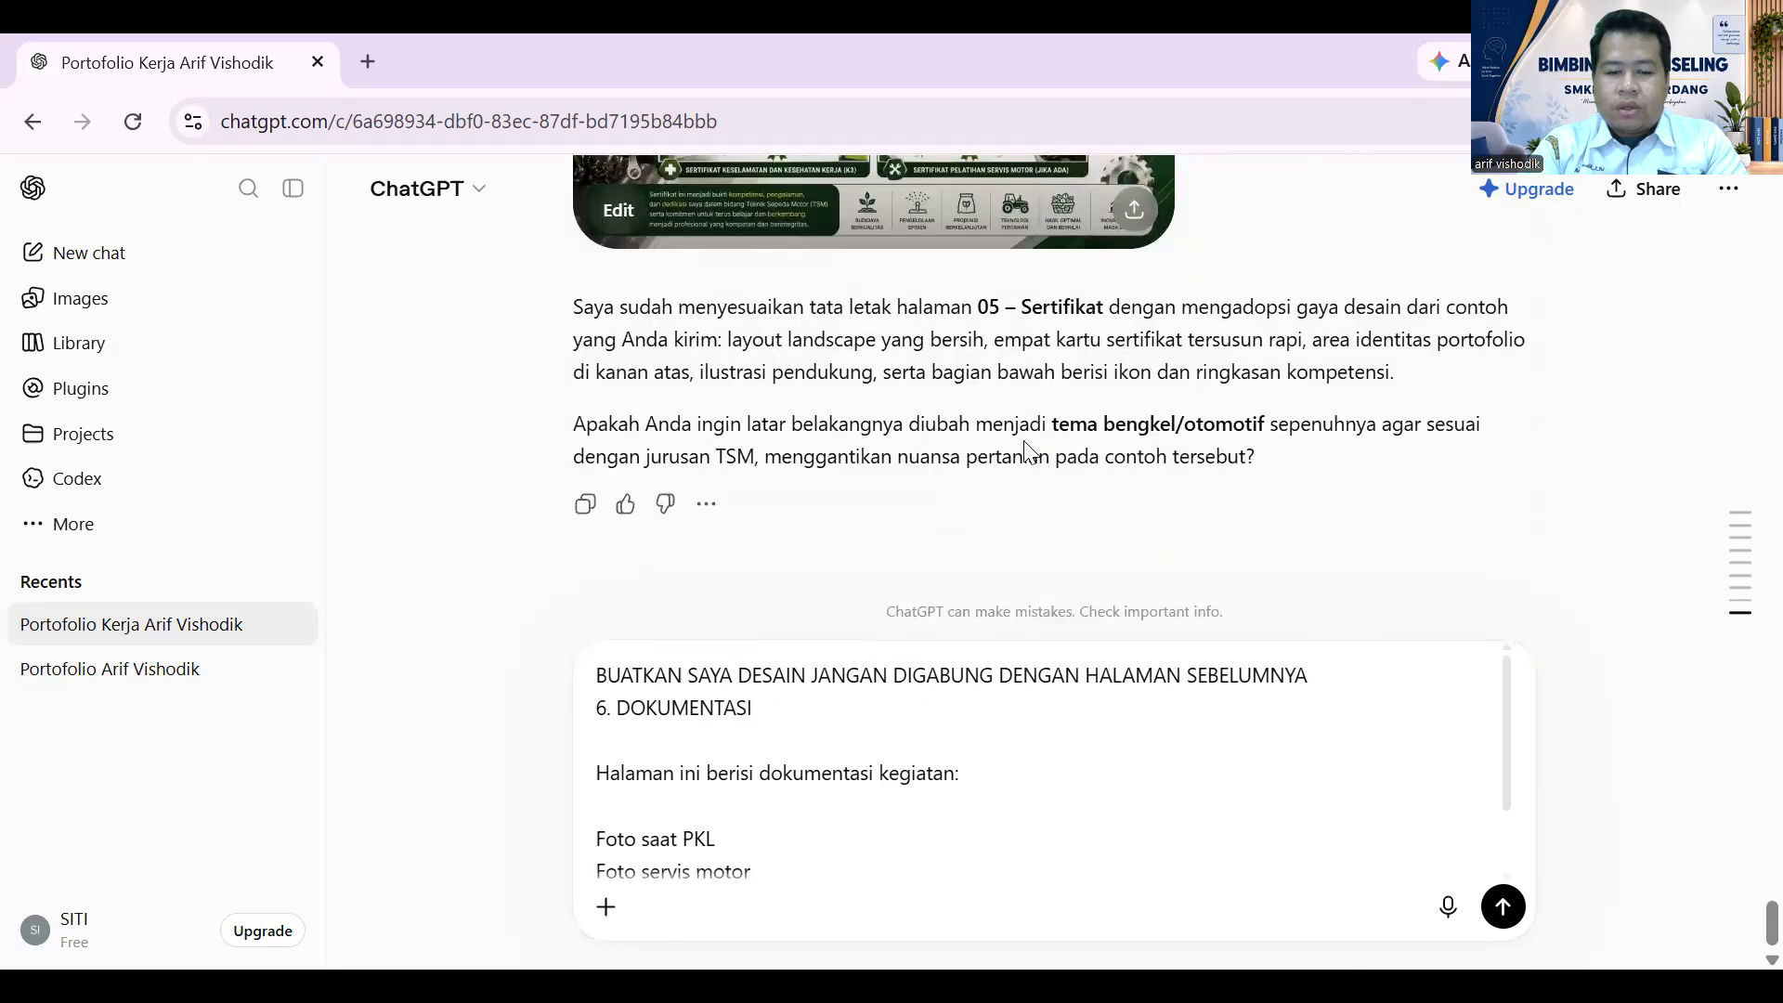
left_click(1023, 794)
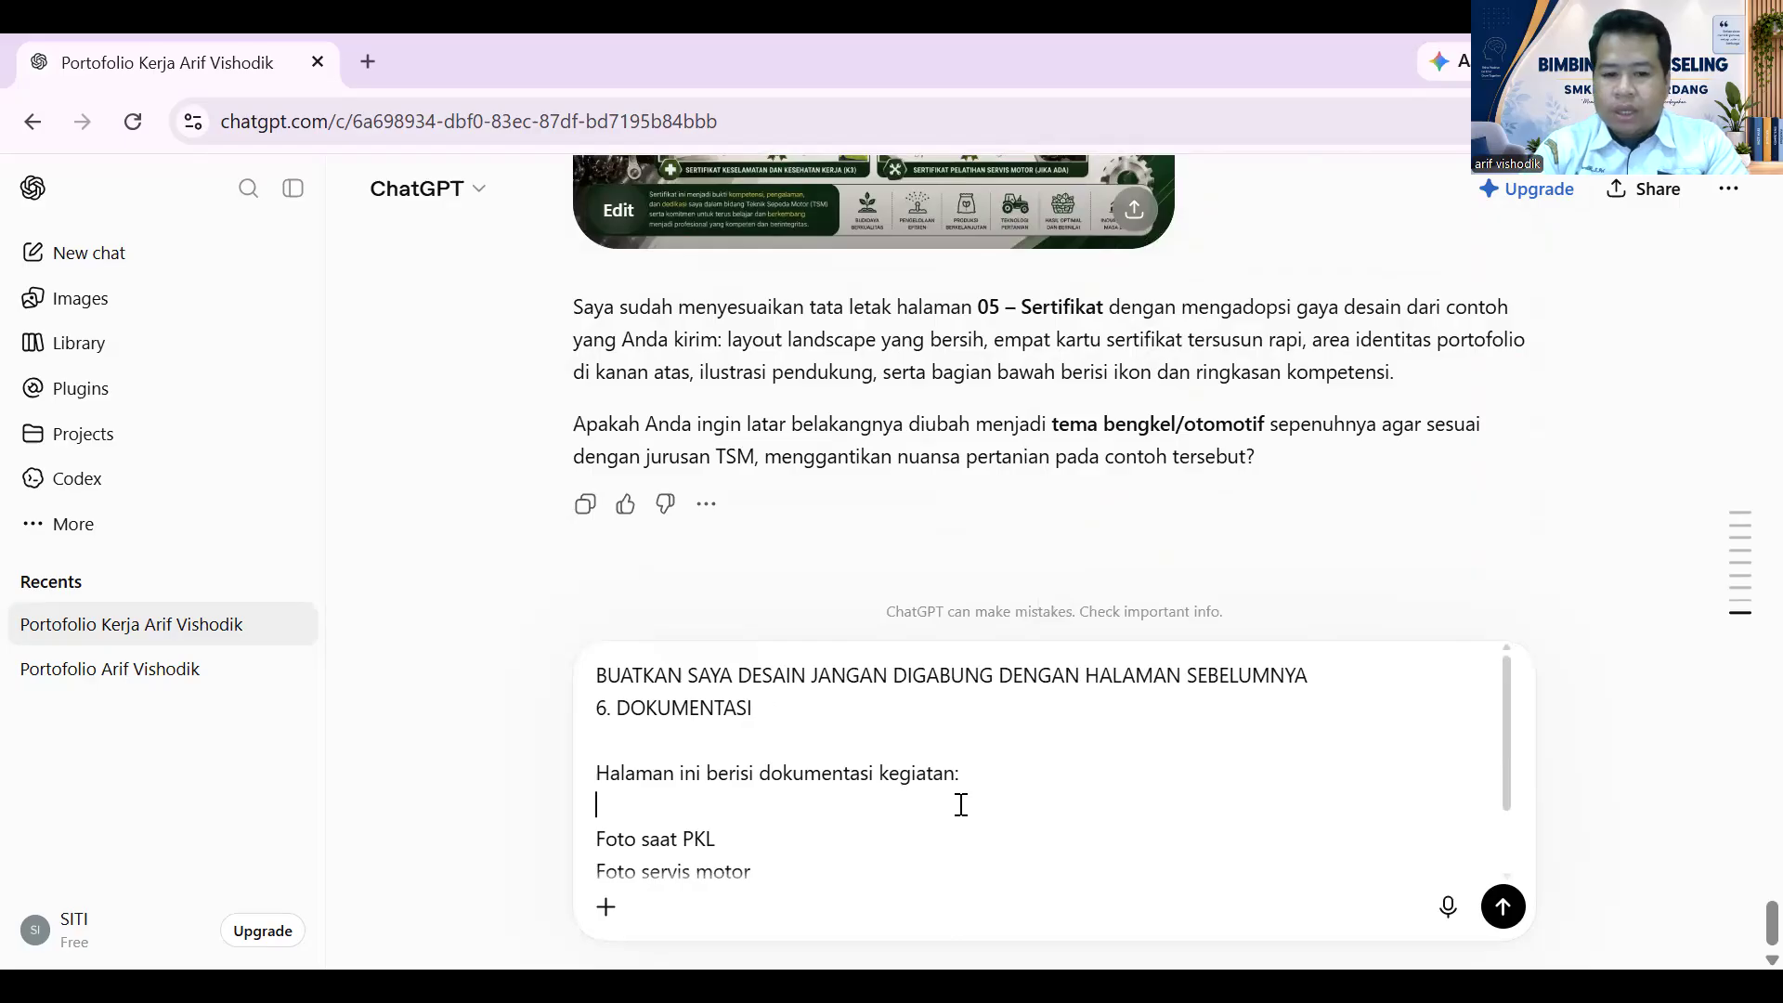
key("Return")
scroll(972, 744, "up", 5)
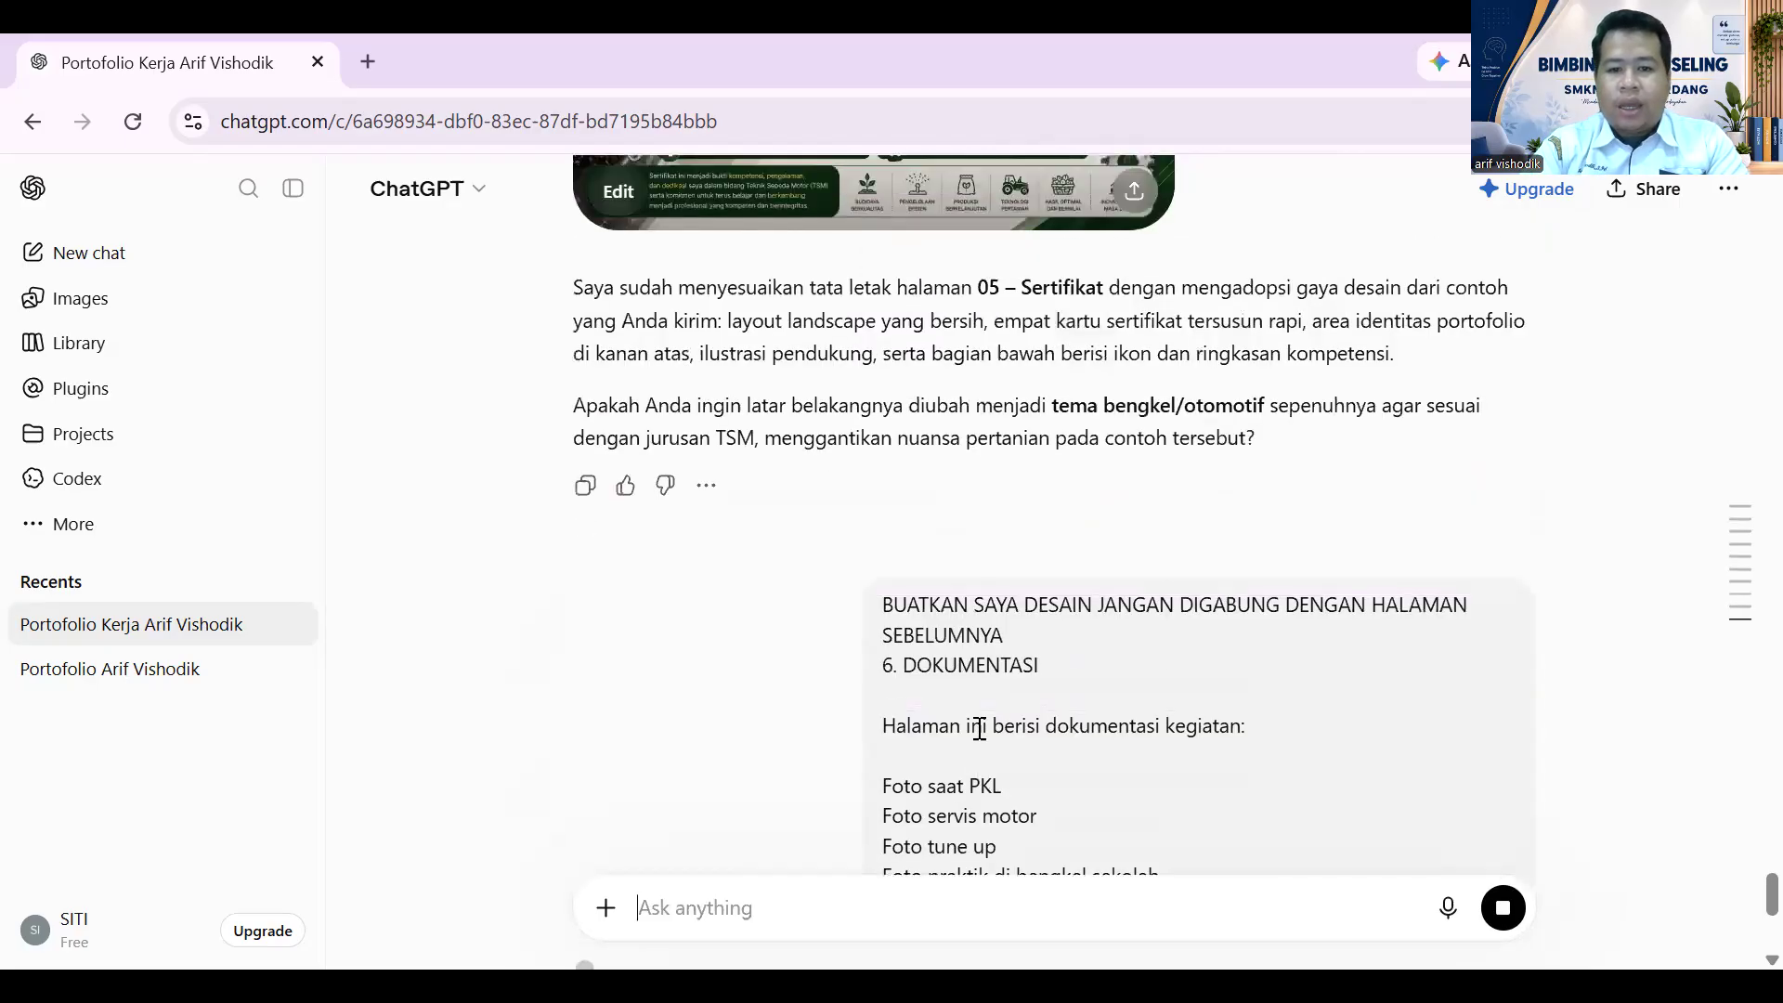
scroll(980, 728, "up", 9)
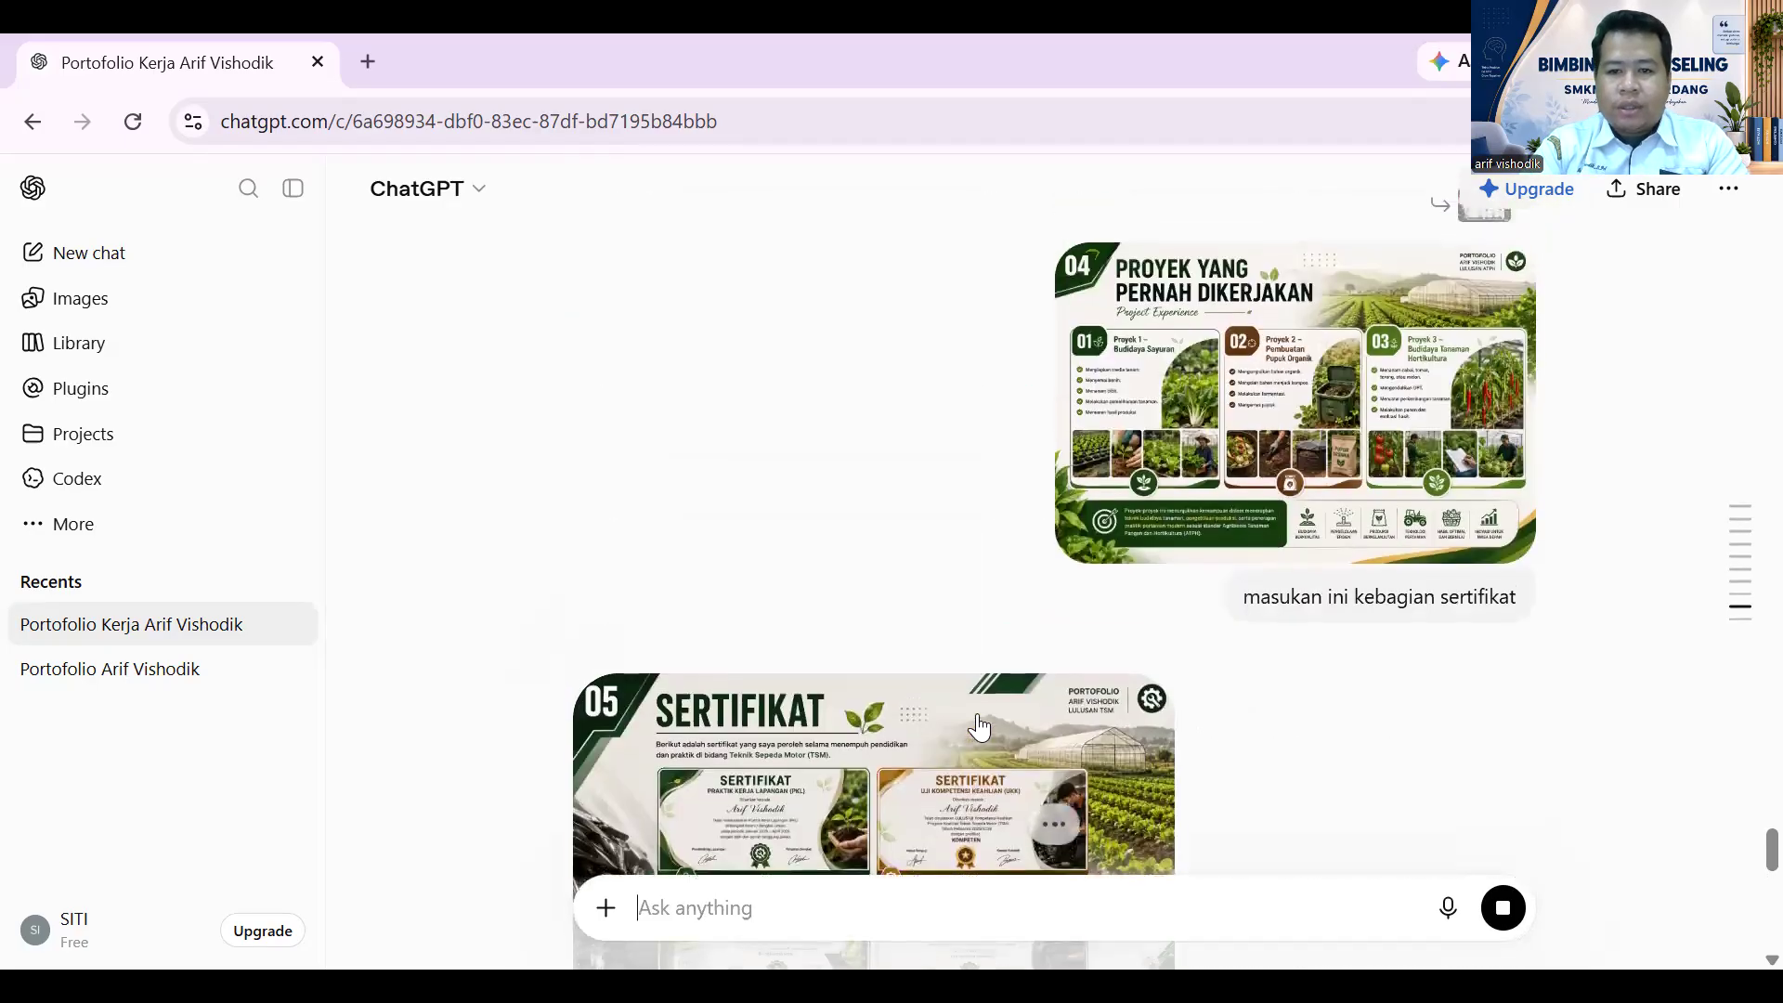
scroll(980, 728, "up", 8)
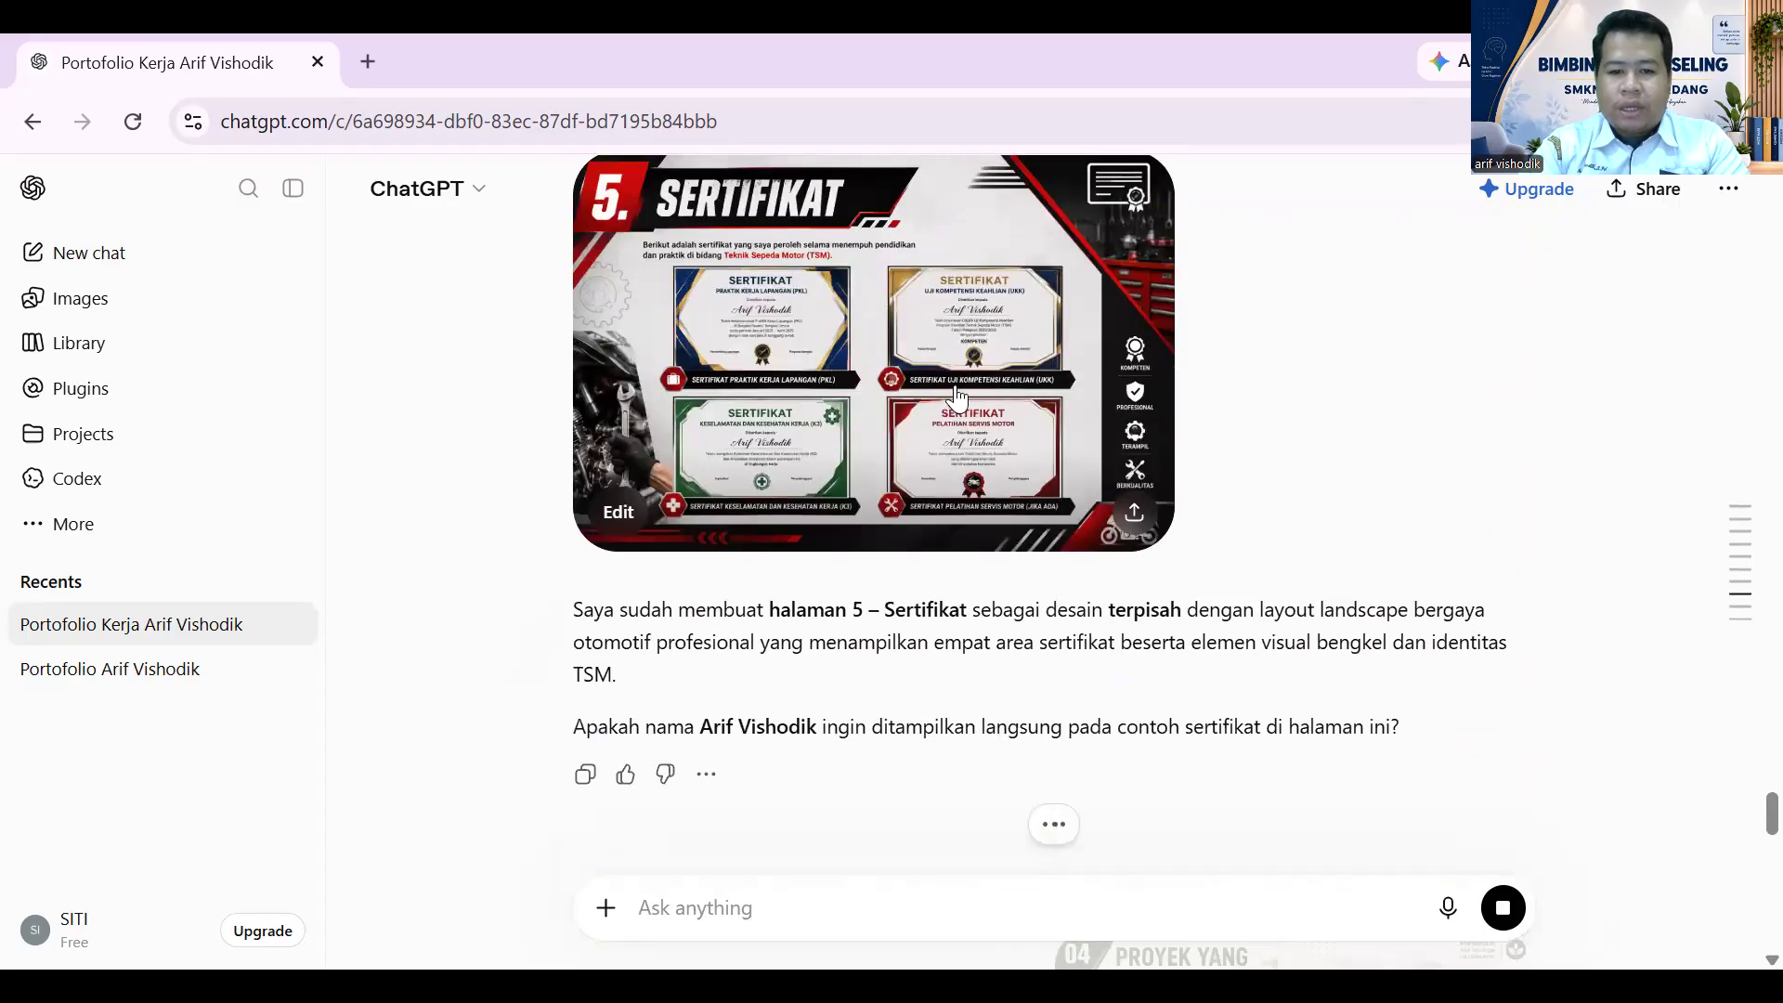
left_click(1009, 323)
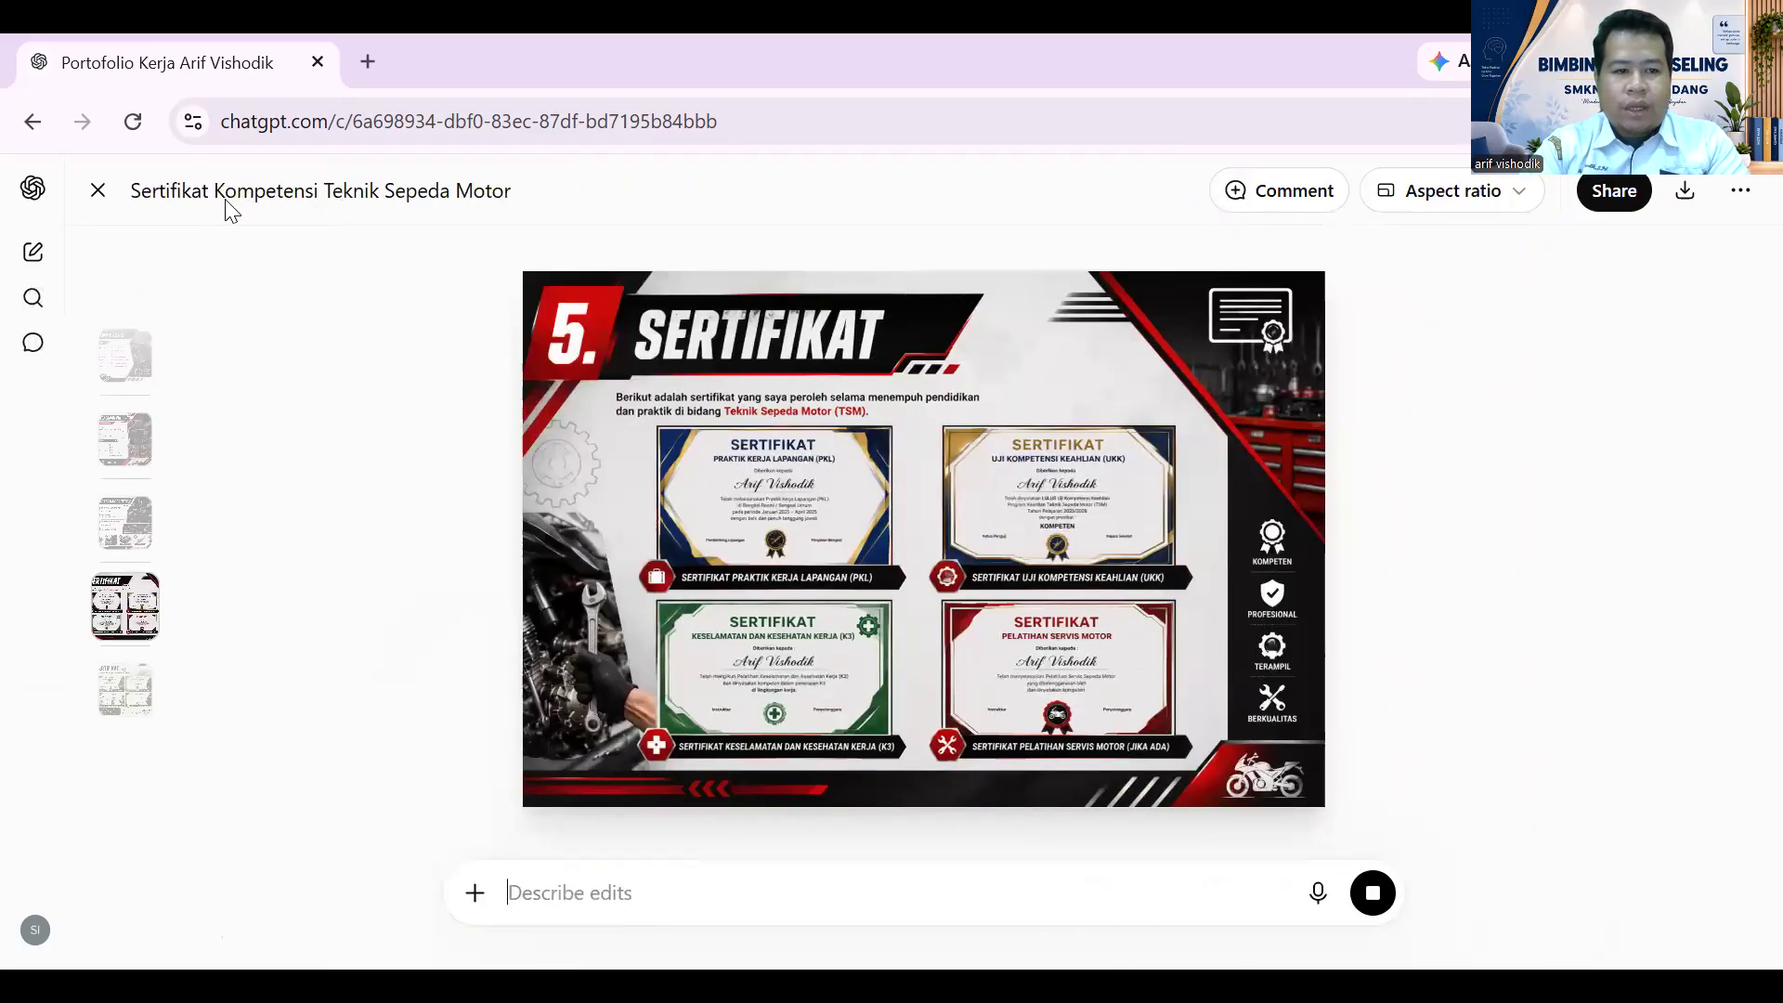
left_click(102, 710)
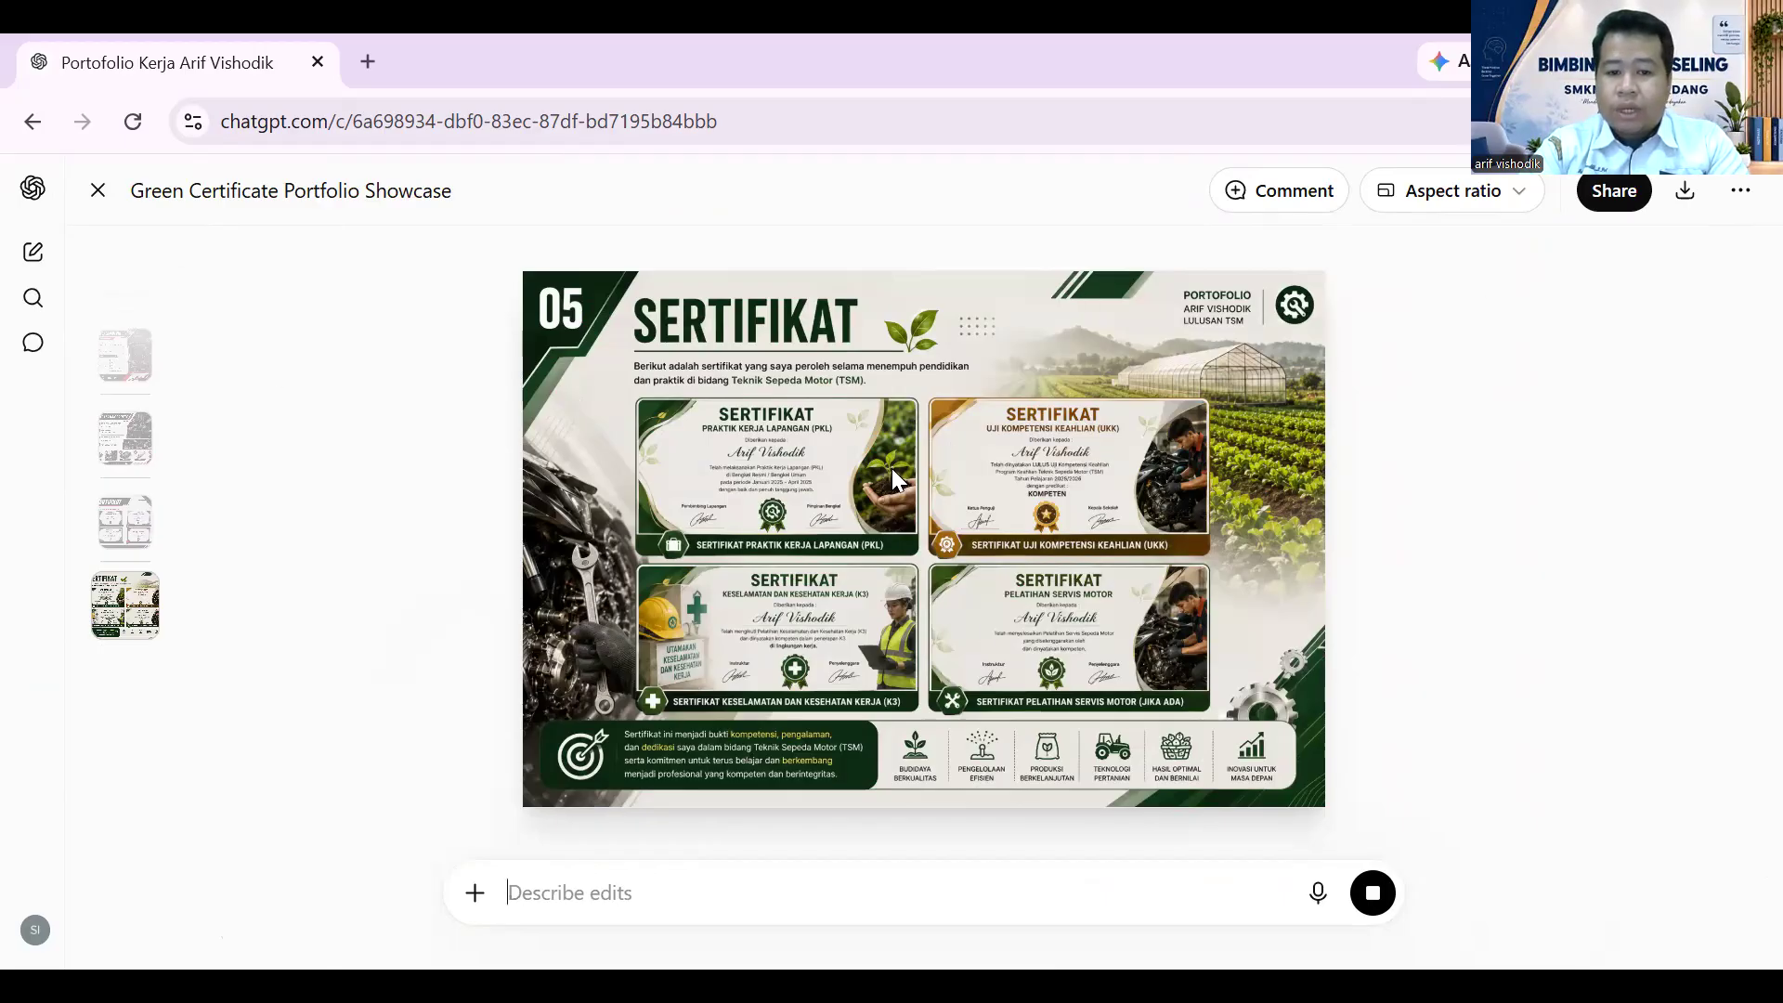
left_click(98, 192)
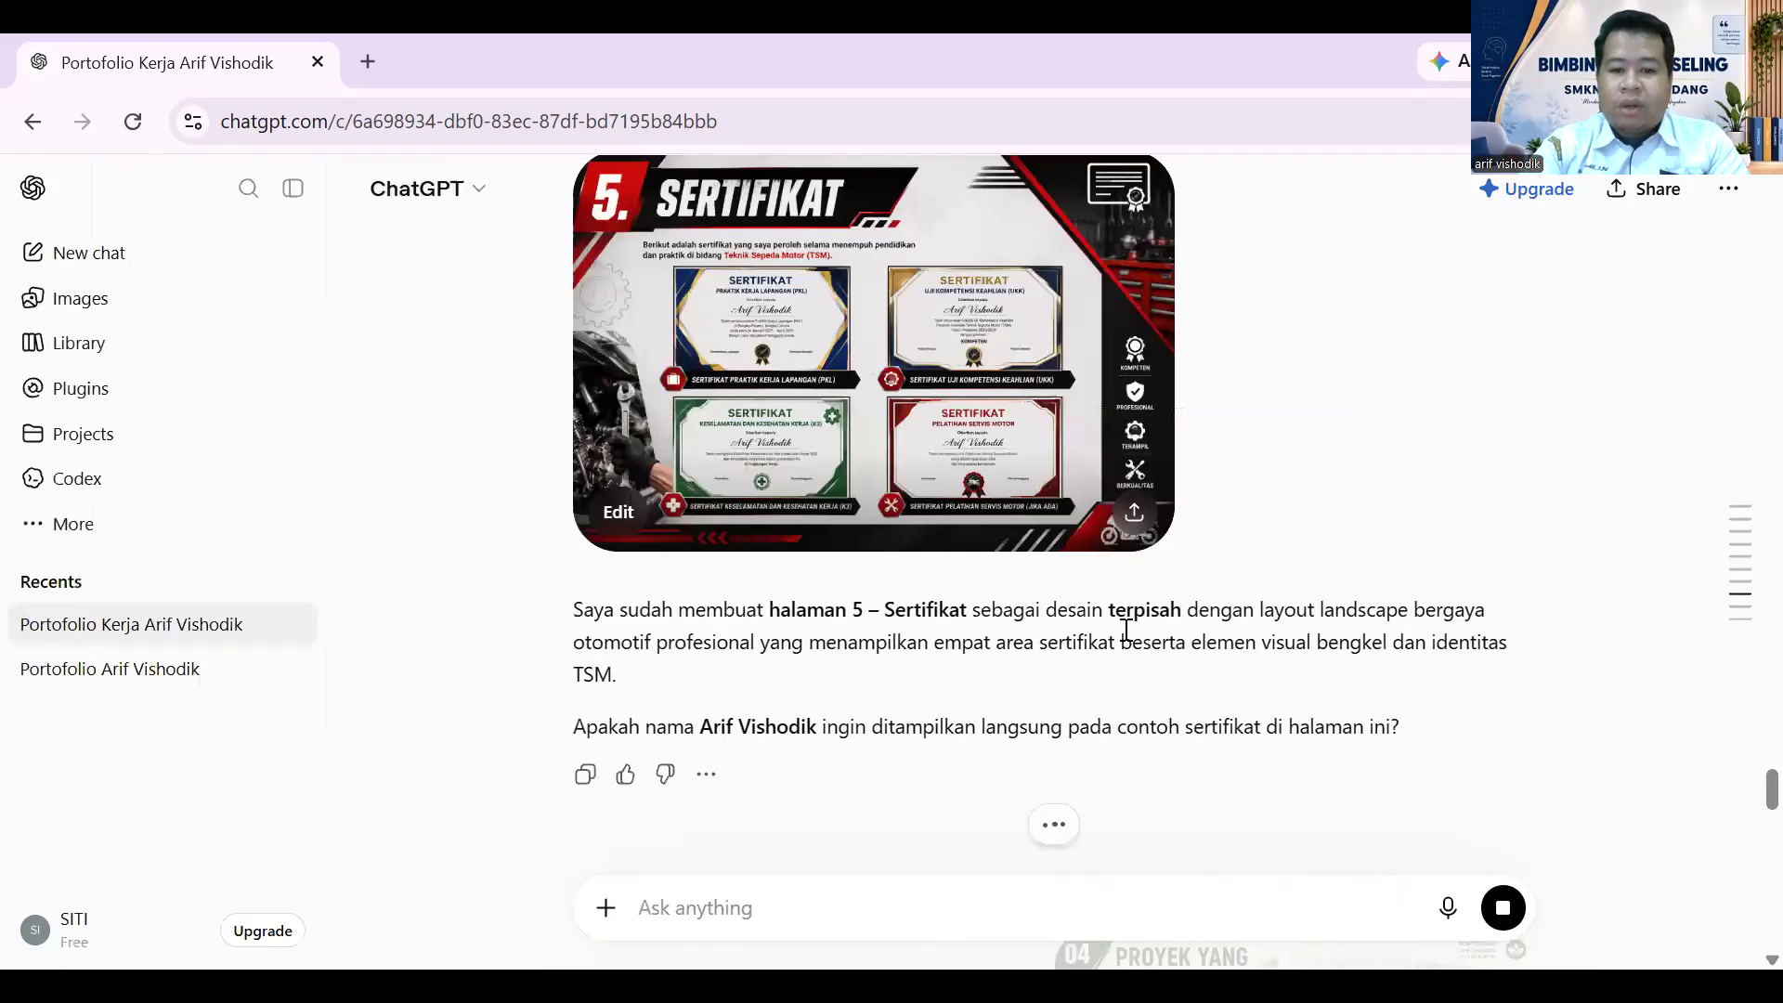
scroll(1154, 657, "down", 6)
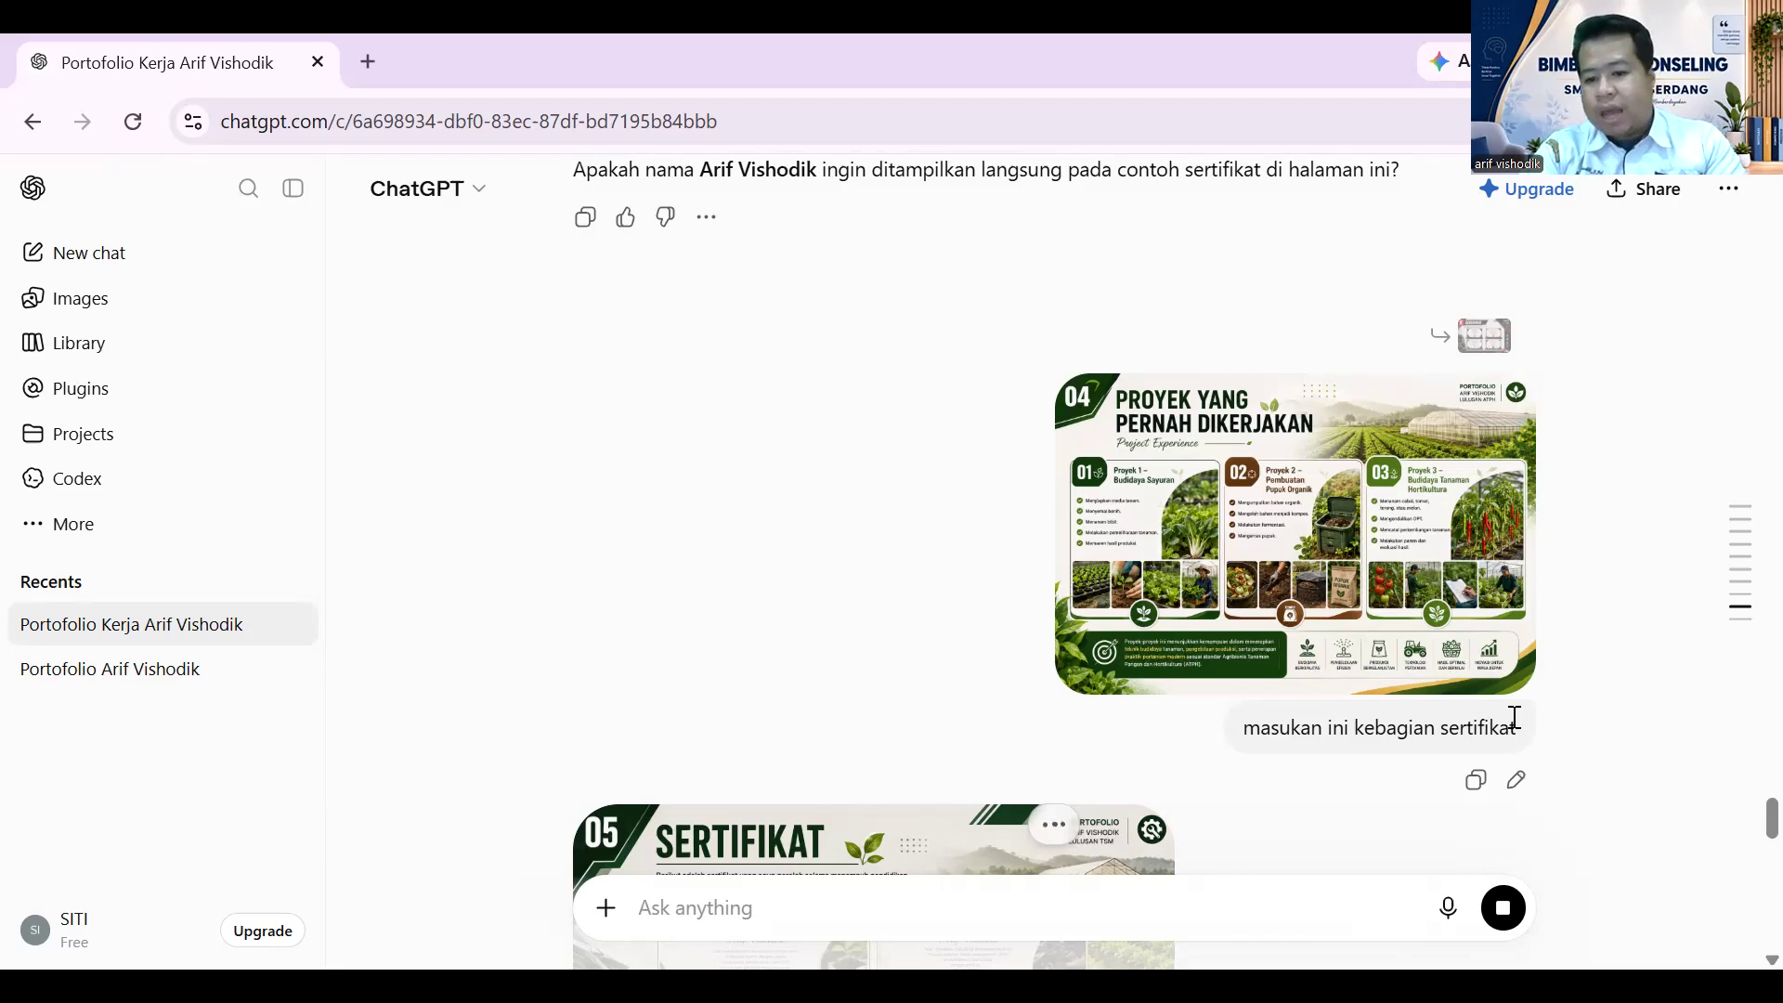
scroll(1494, 731, "down", 3)
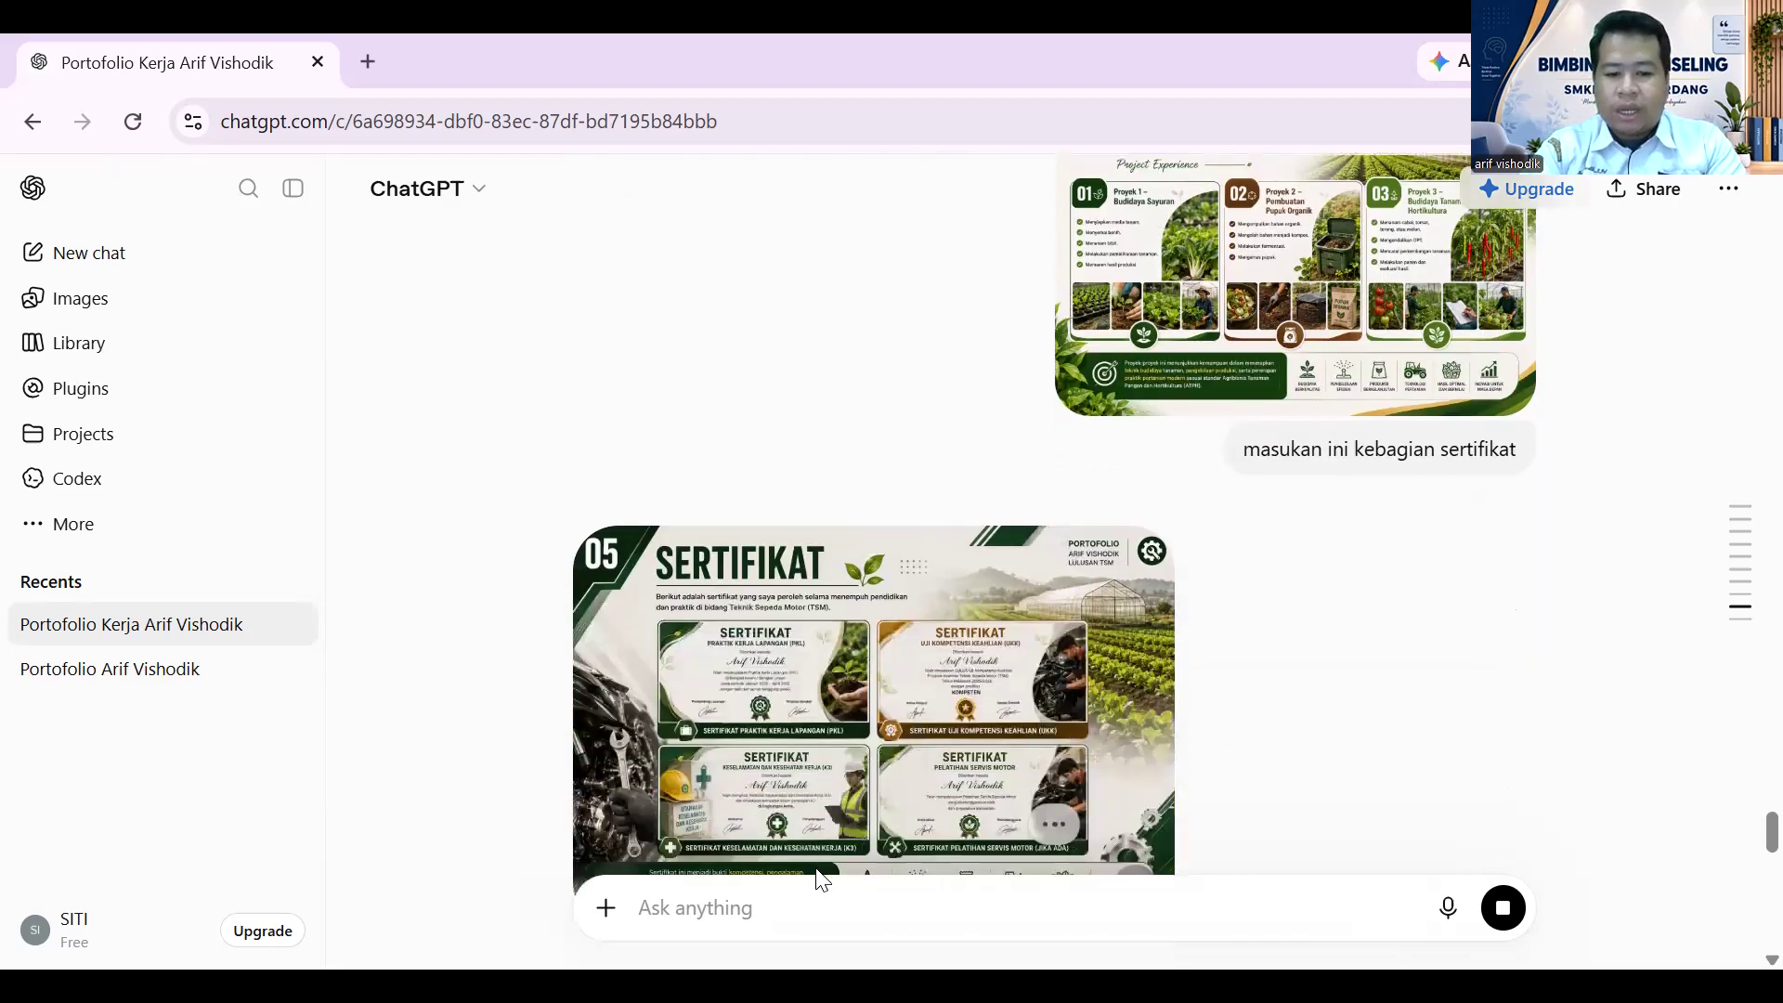
- Copy the don't-merge instruction line into a new message draft
scroll(1265, 736, "down", 5)
scroll(1265, 730, "down", 10)
scroll(1263, 727, "up", 4)
scroll(1263, 727, "down", 4)
scroll(1263, 725, "up", 6)
scroll(1055, 820, "down", 1)
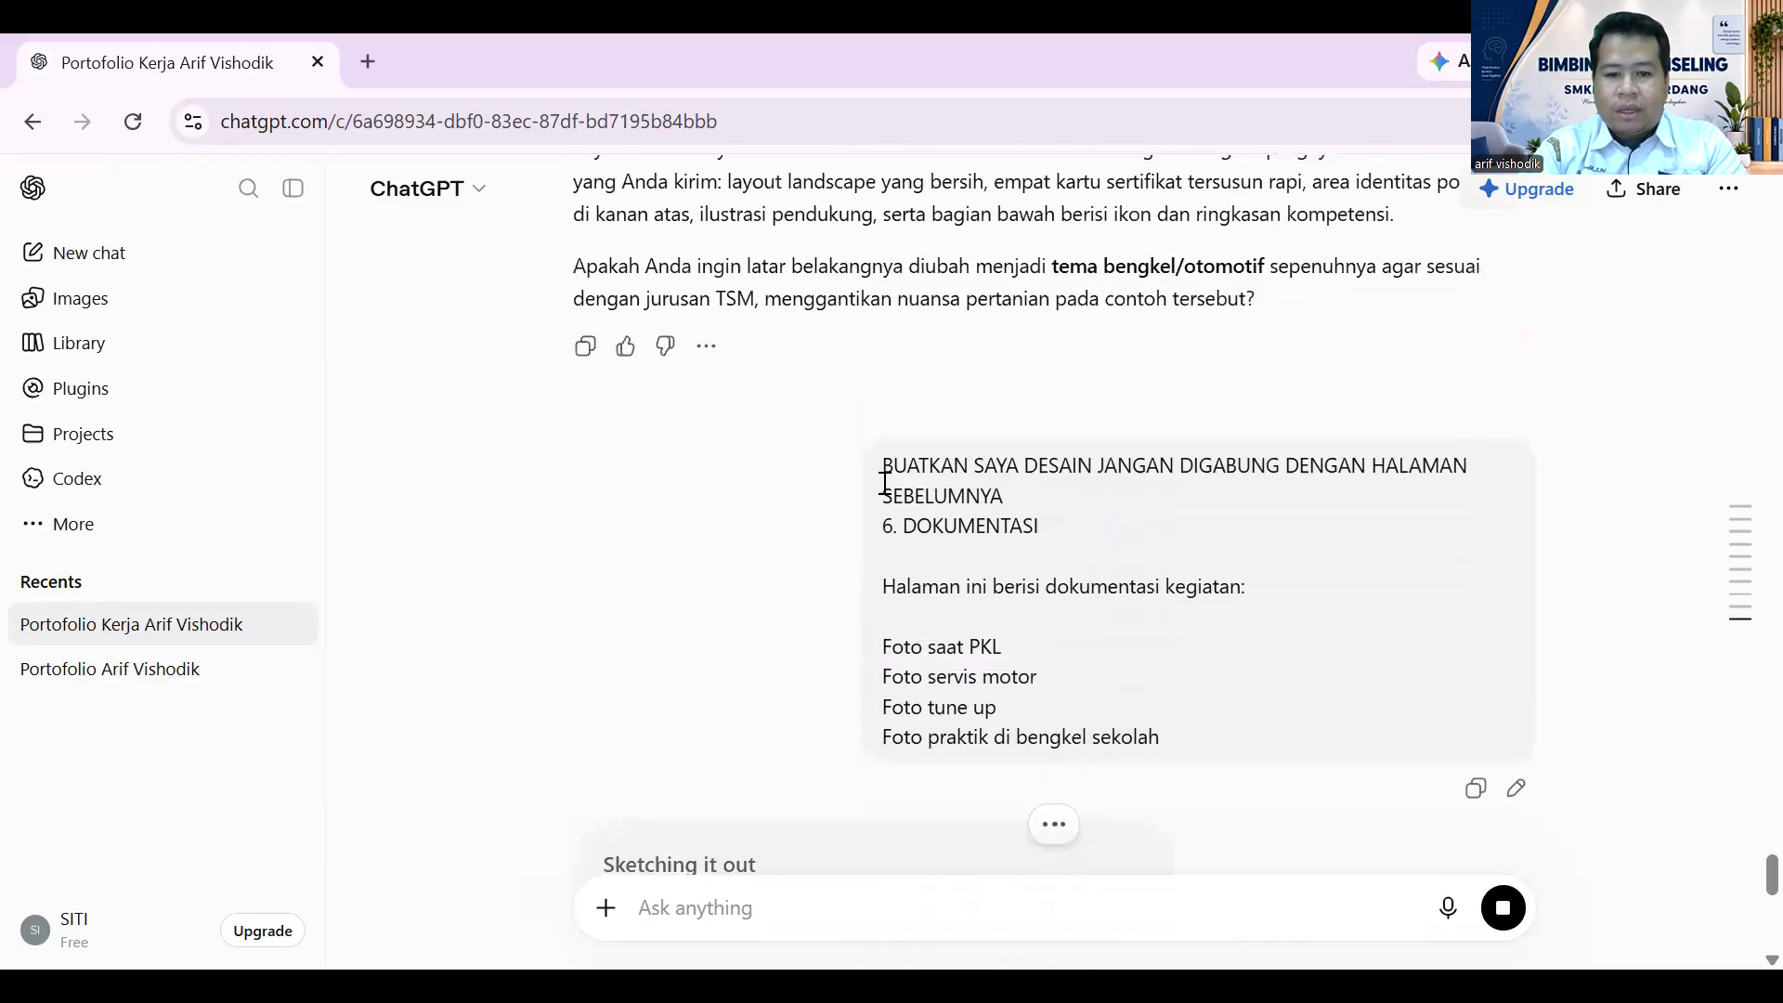
left_click_drag(884, 467, 1031, 487)
key("ctrl+c")
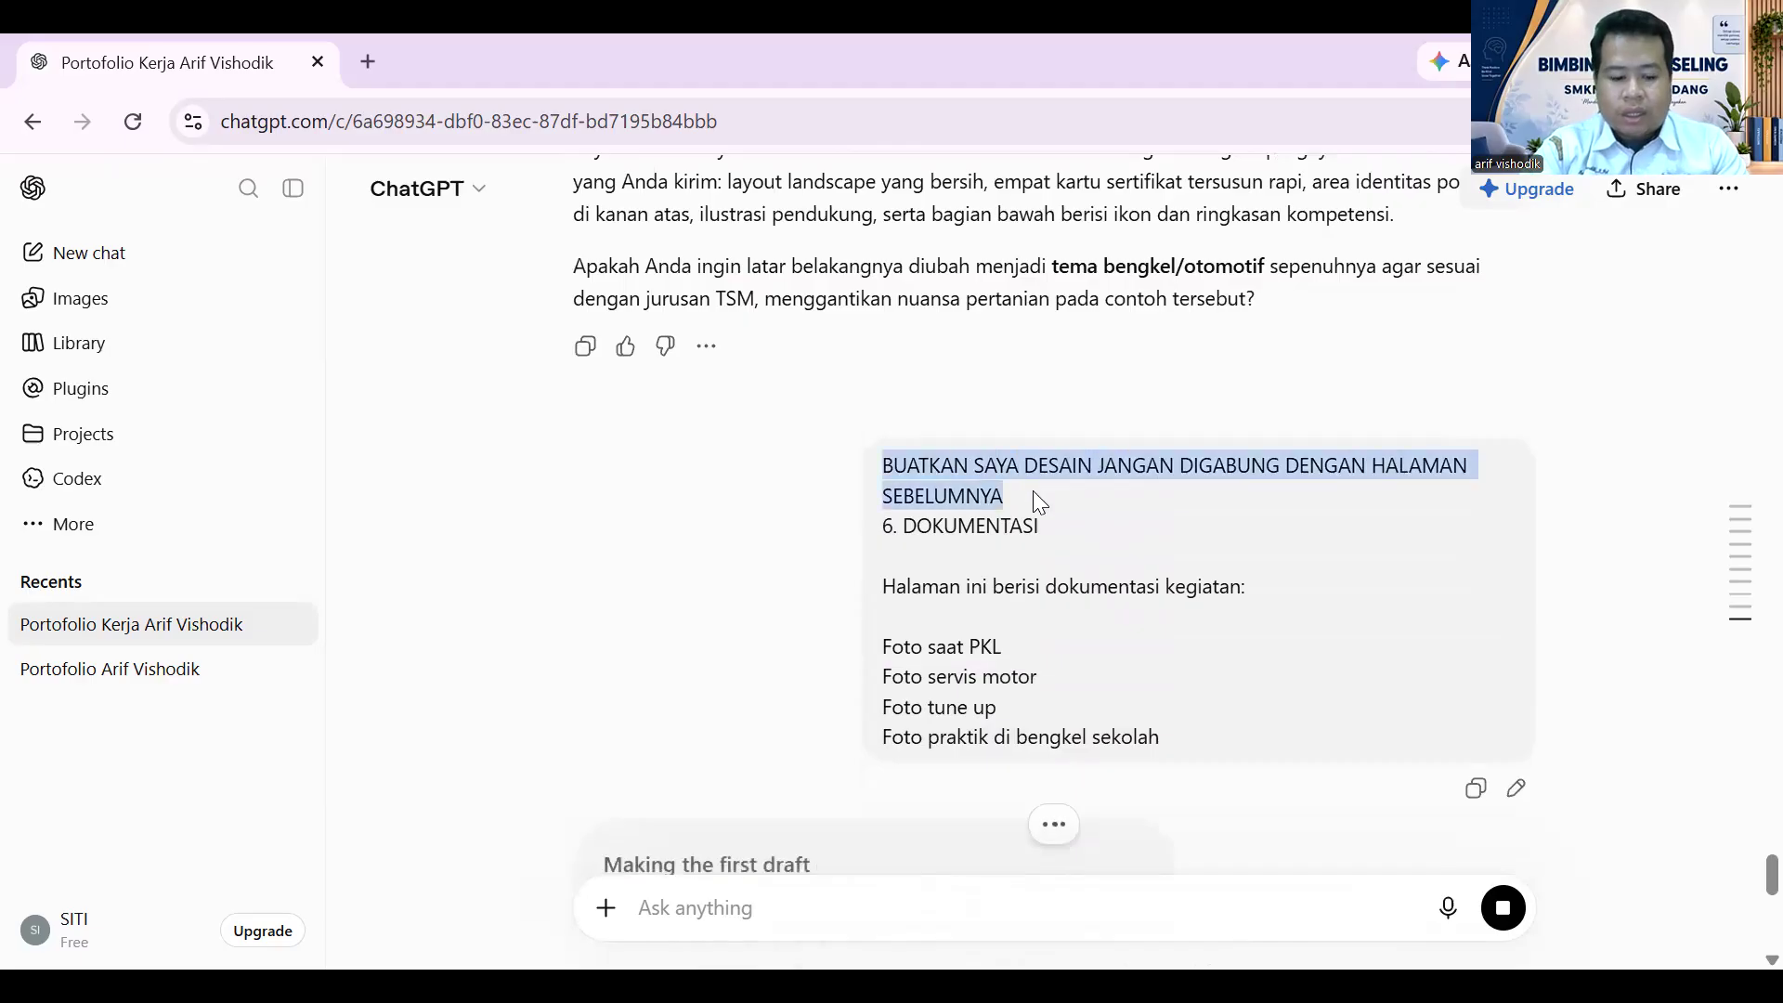
scroll(864, 744, "down", 4)
left_click(686, 907)
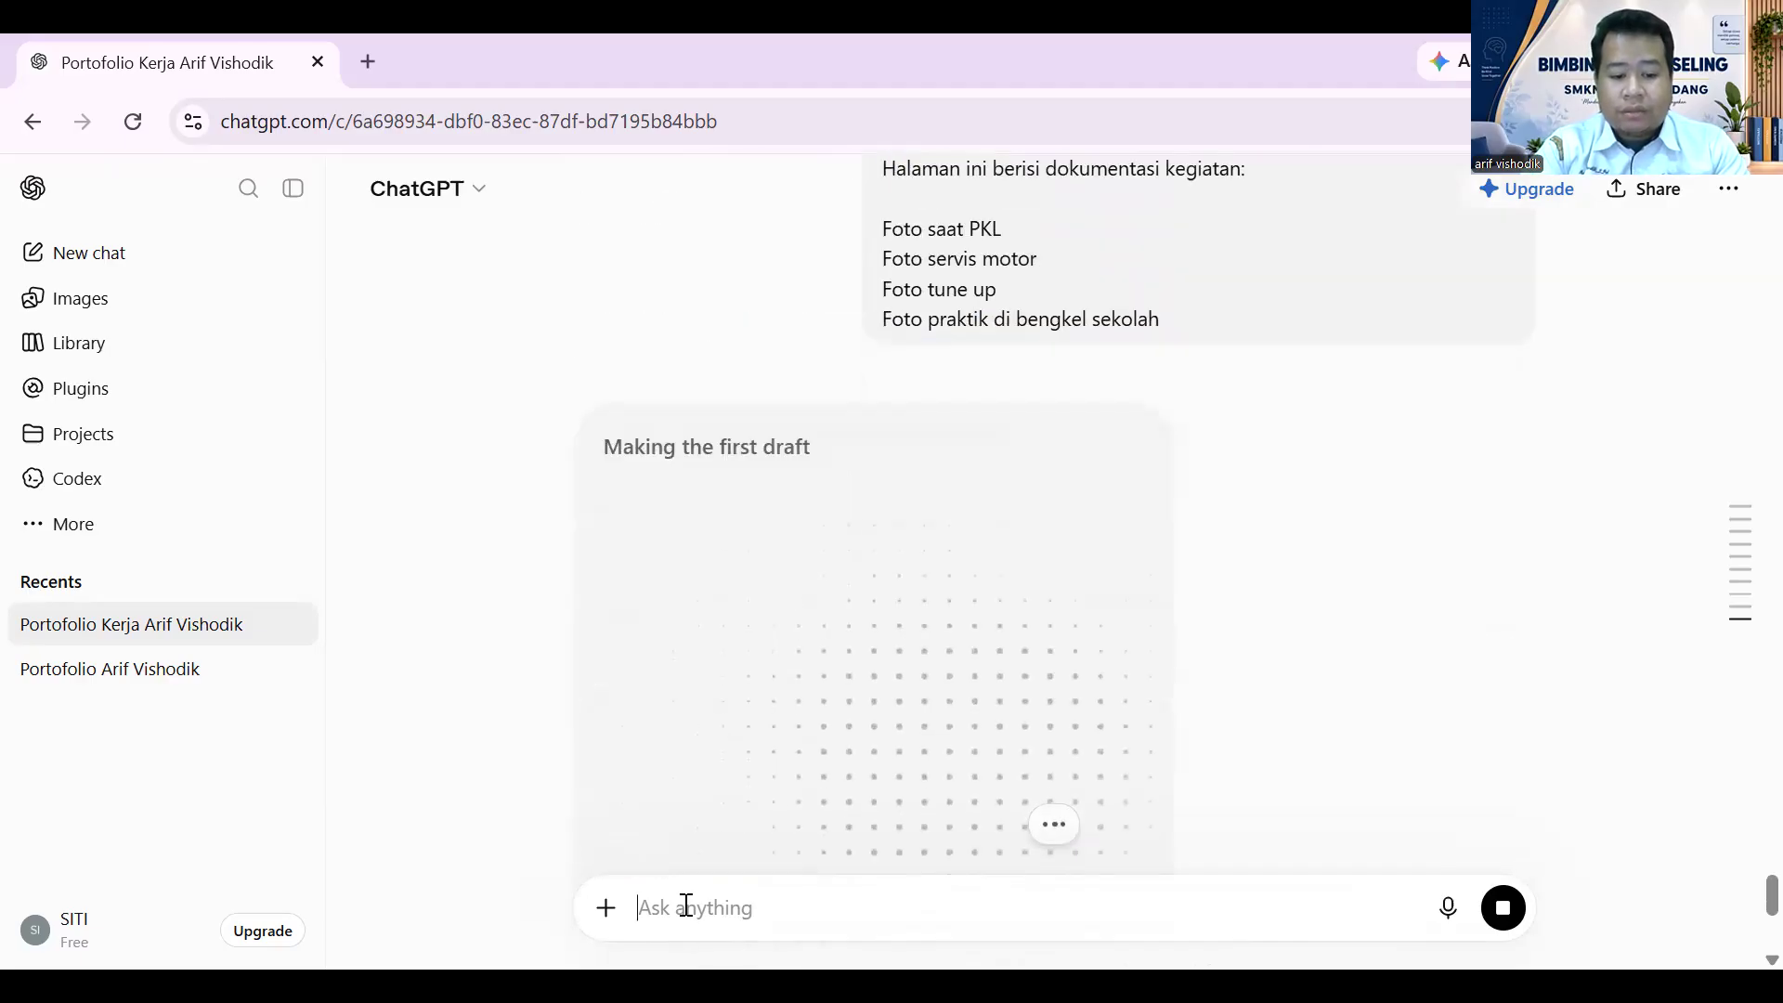
key("ctrl+v")
- Select the 7. KEAHLIAN TAMBAHAN skills section from the earlier outline
scroll(863, 715, "up", 5)
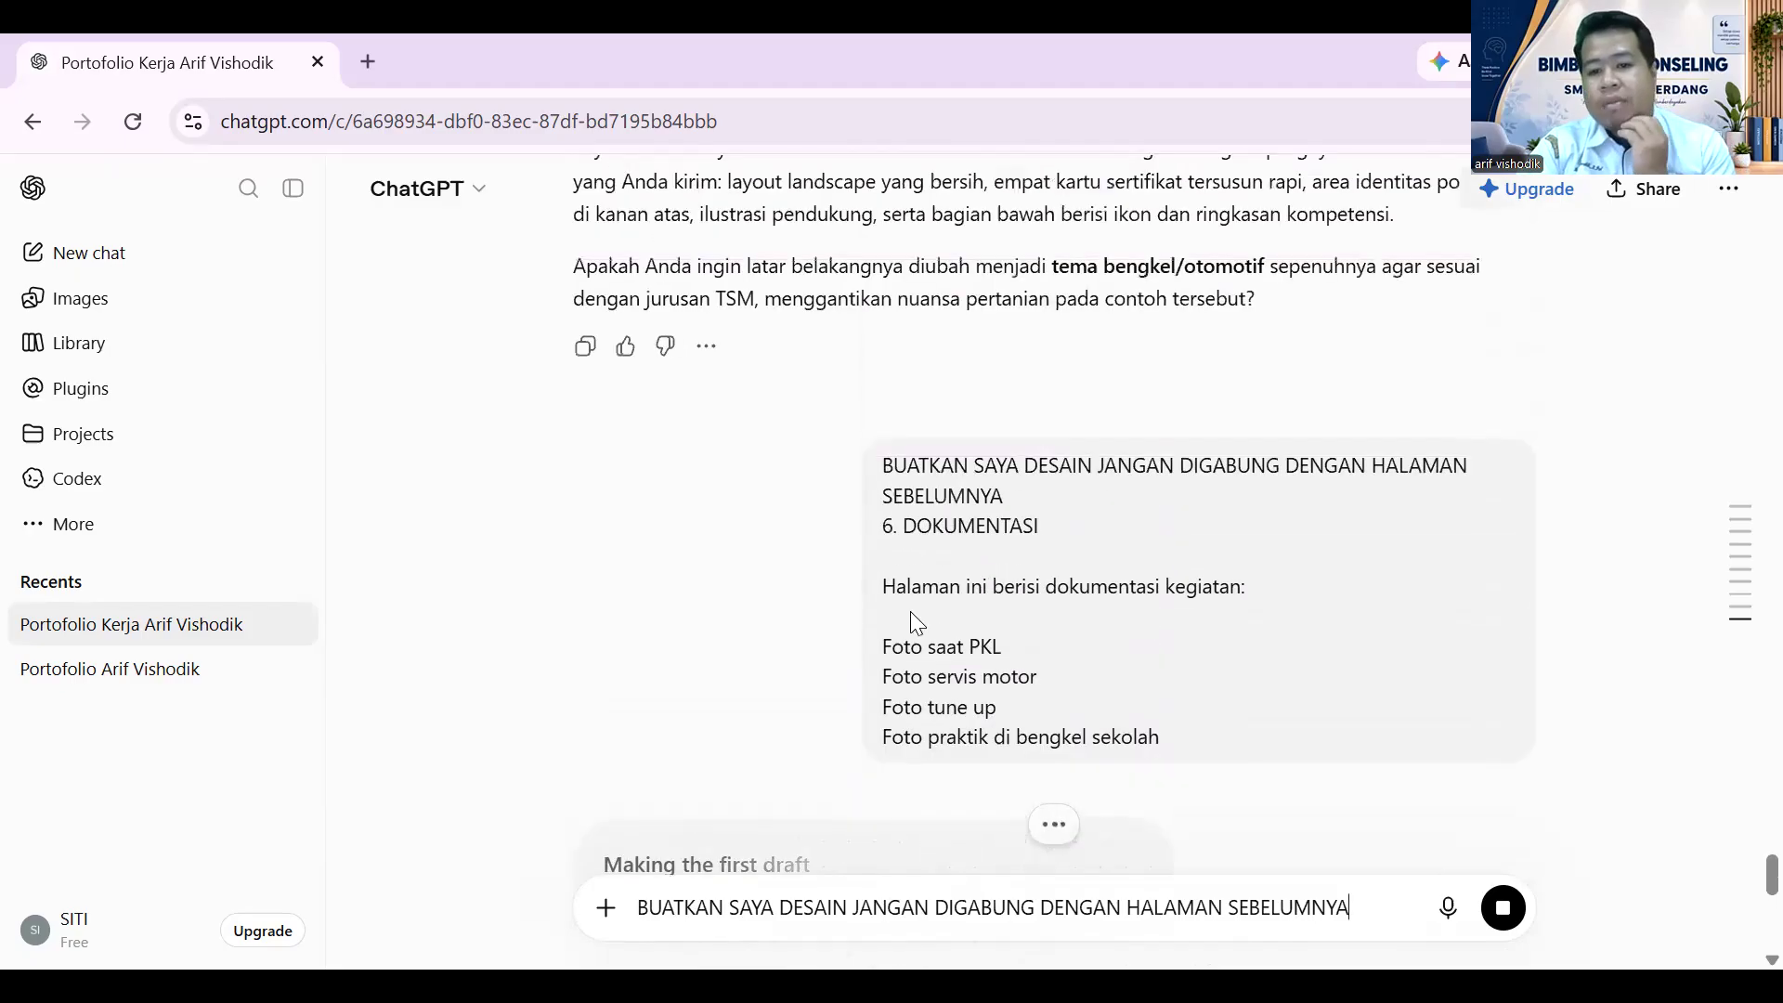
scroll(976, 536, "up", 5)
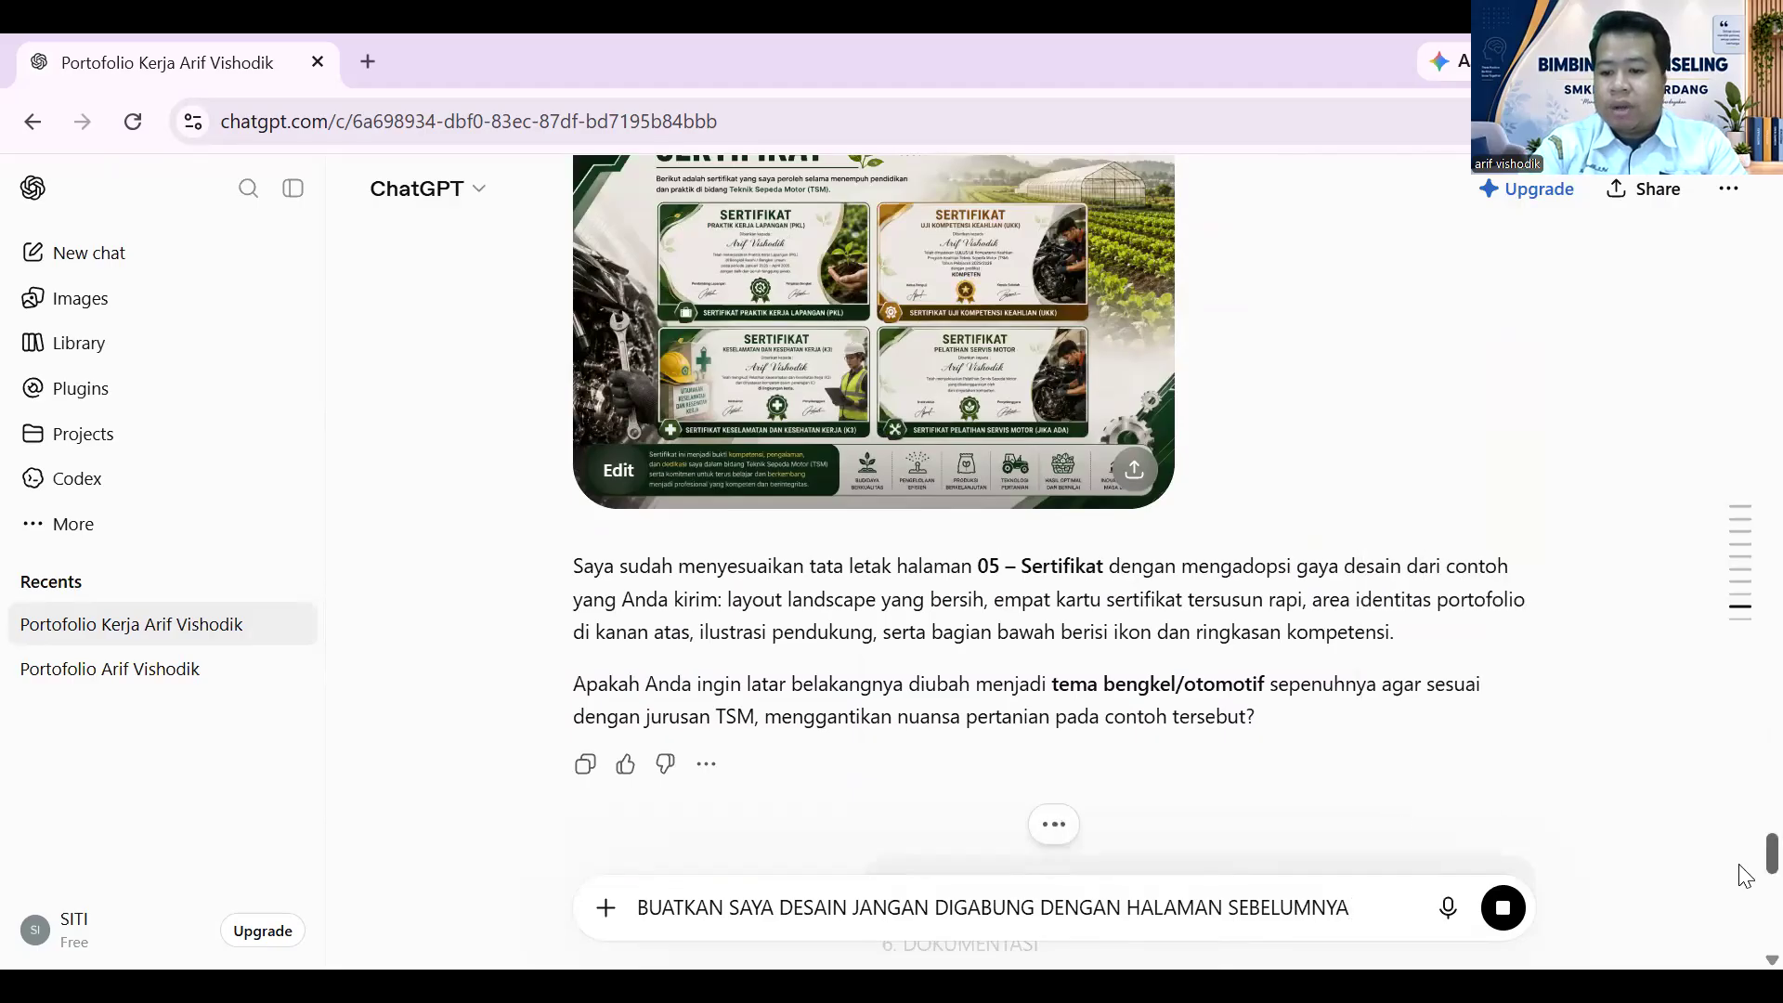
left_click_drag(1740, 855, 1740, 232)
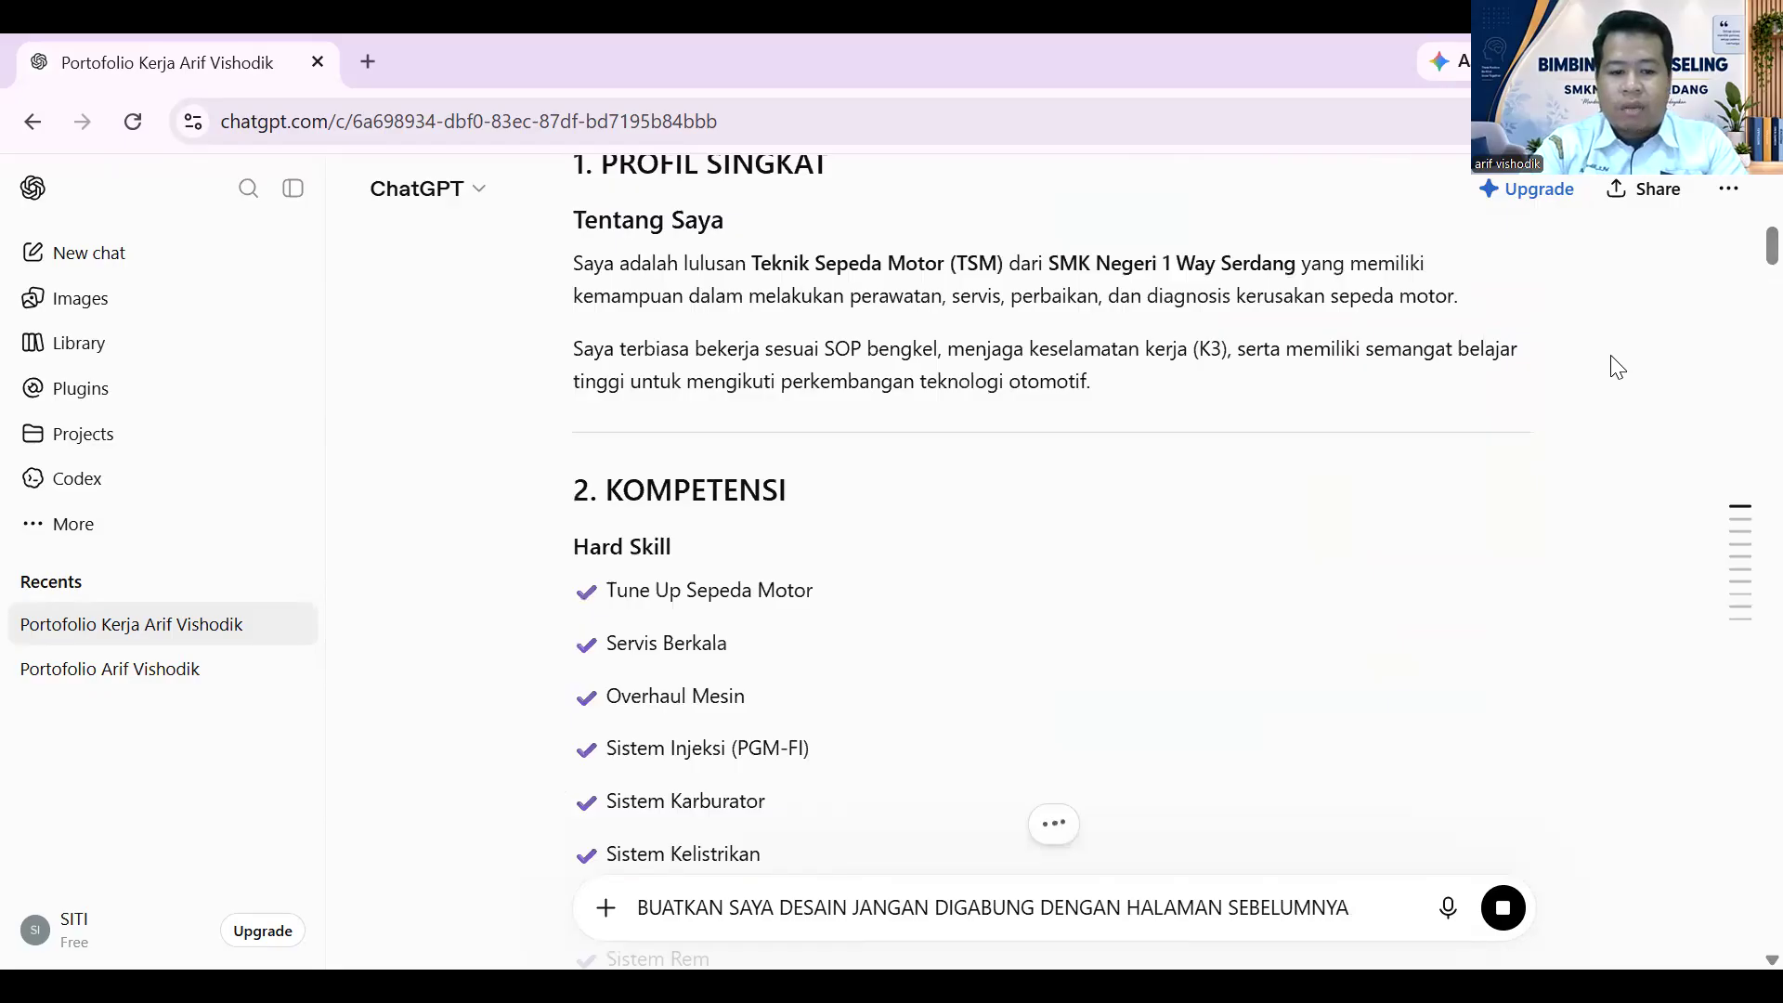
scroll(887, 706, "down", 15)
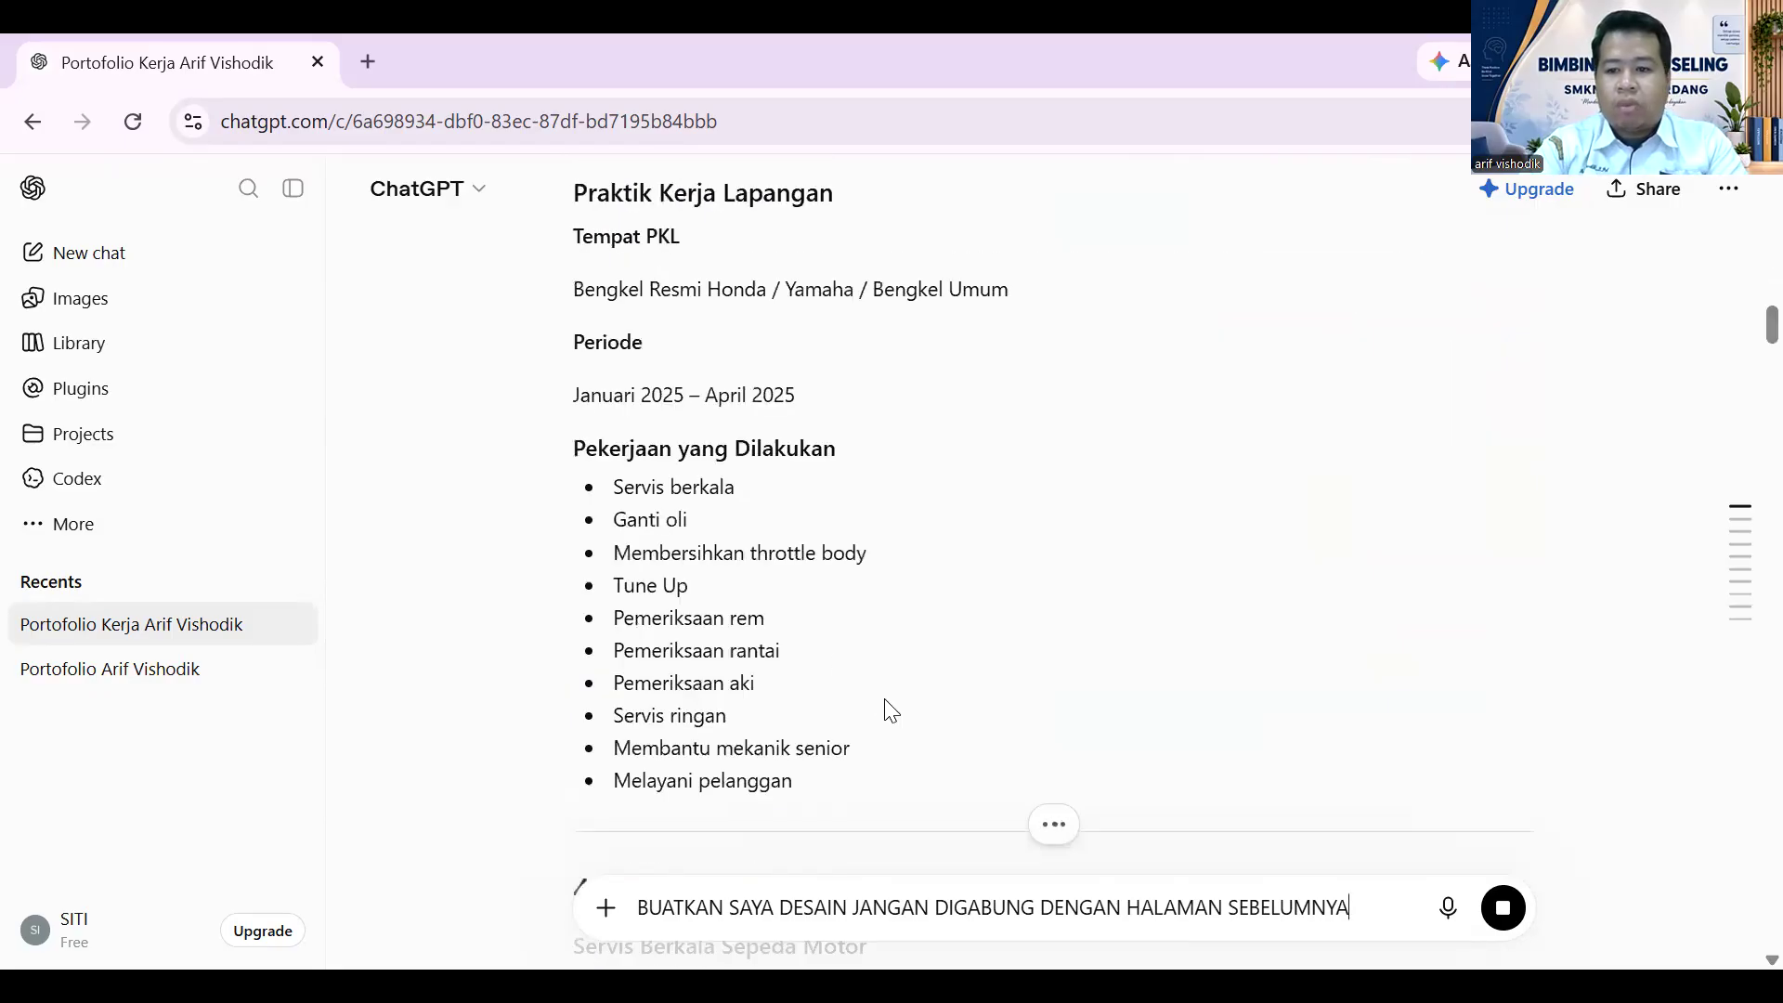
scroll(839, 778, "down", 10)
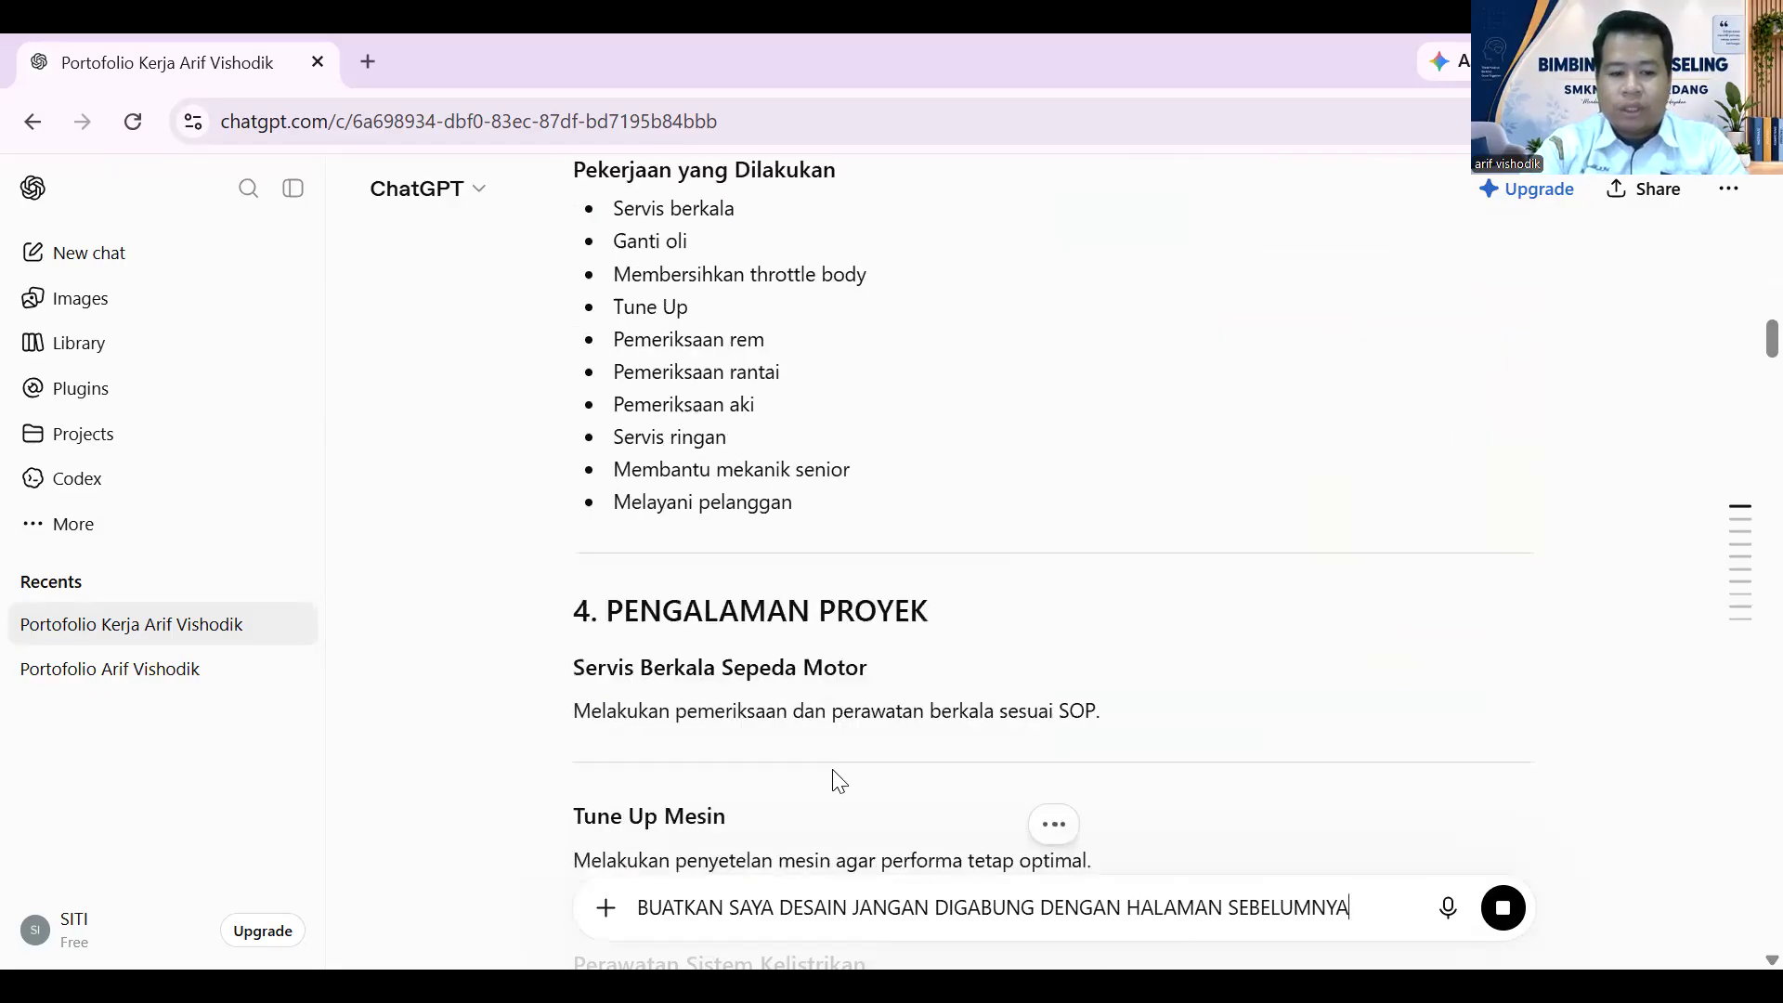
scroll(838, 778, "down", 9)
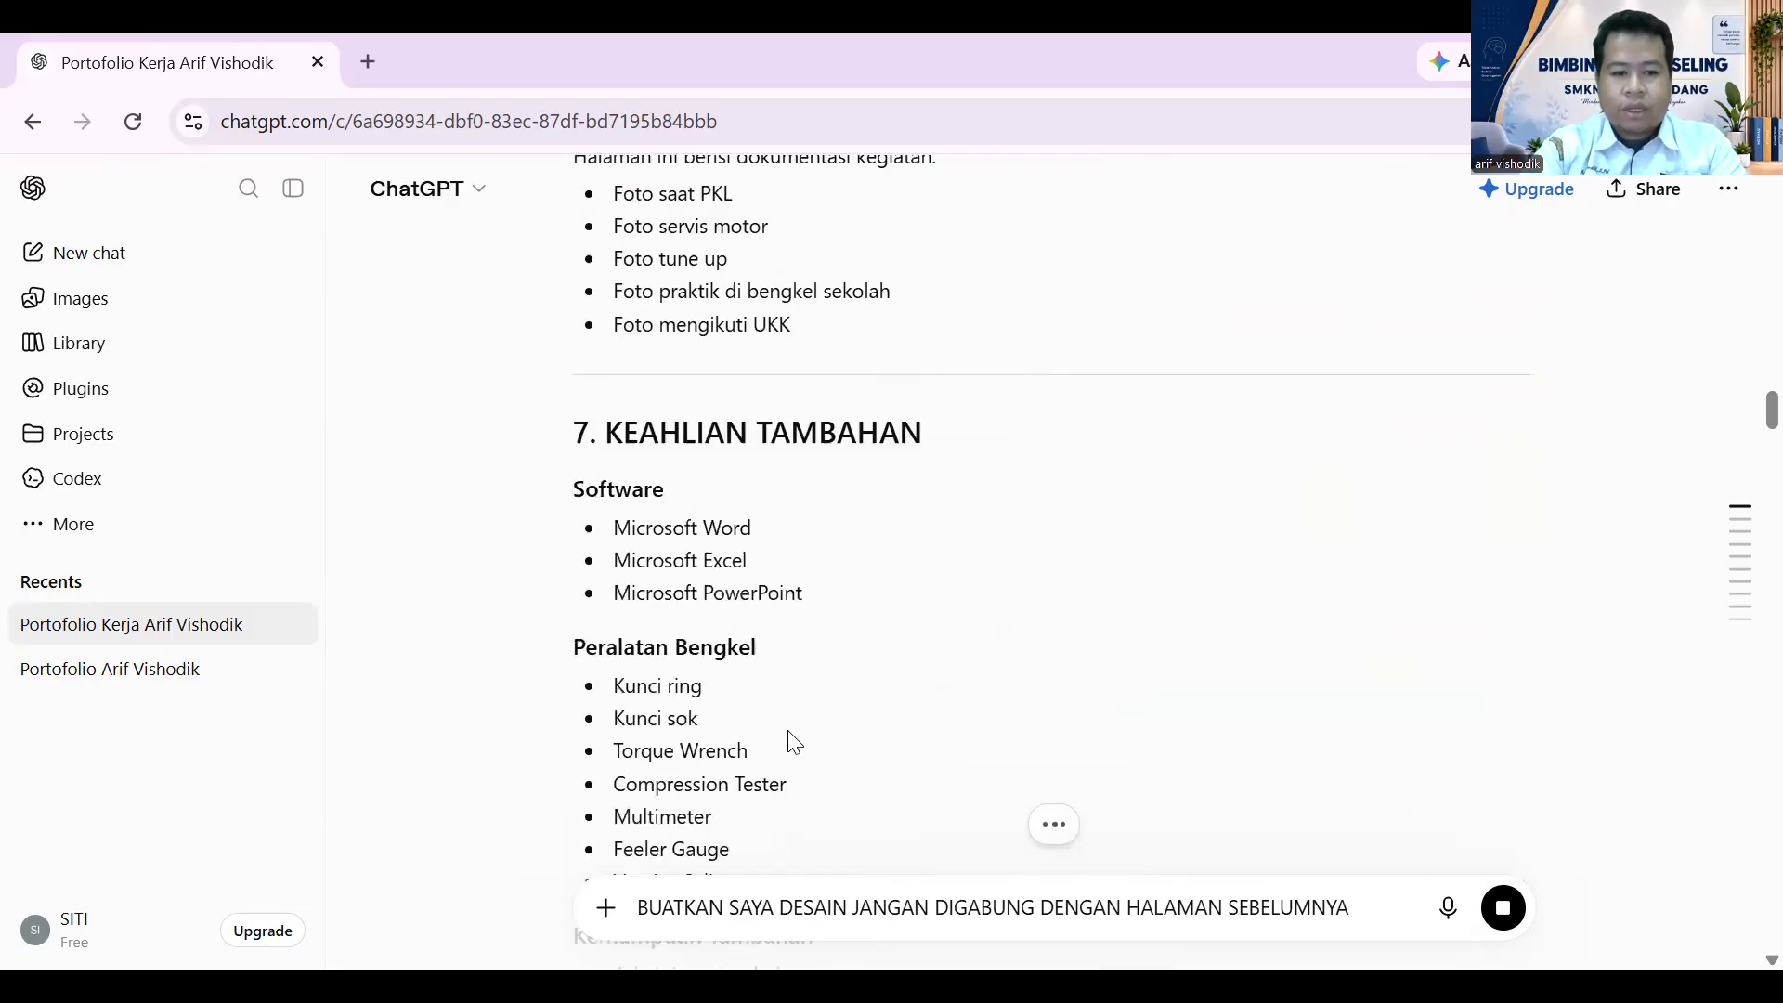
scroll(483, 554, "down", 3)
scroll(529, 553, "up", 5)
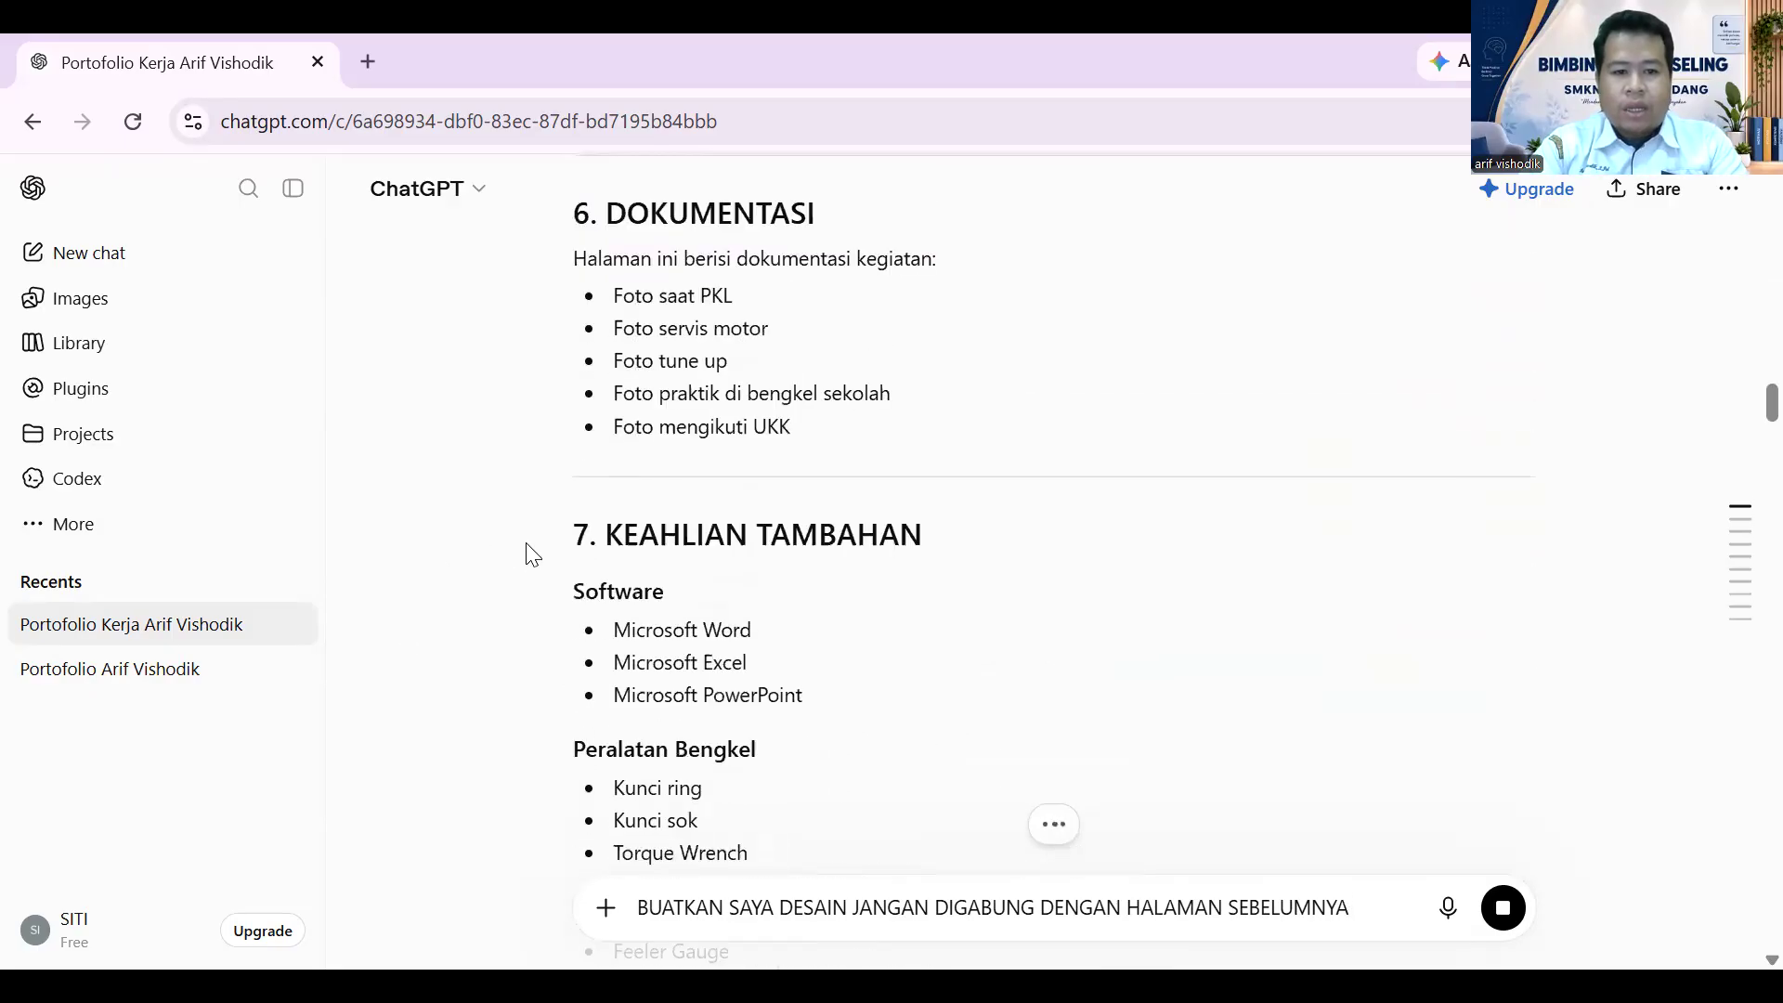
scroll(530, 554, "down", 1)
left_click_drag(573, 442, 816, 669)
- Paste the skills list on a new line below the request line
scroll(916, 557, "down", 4)
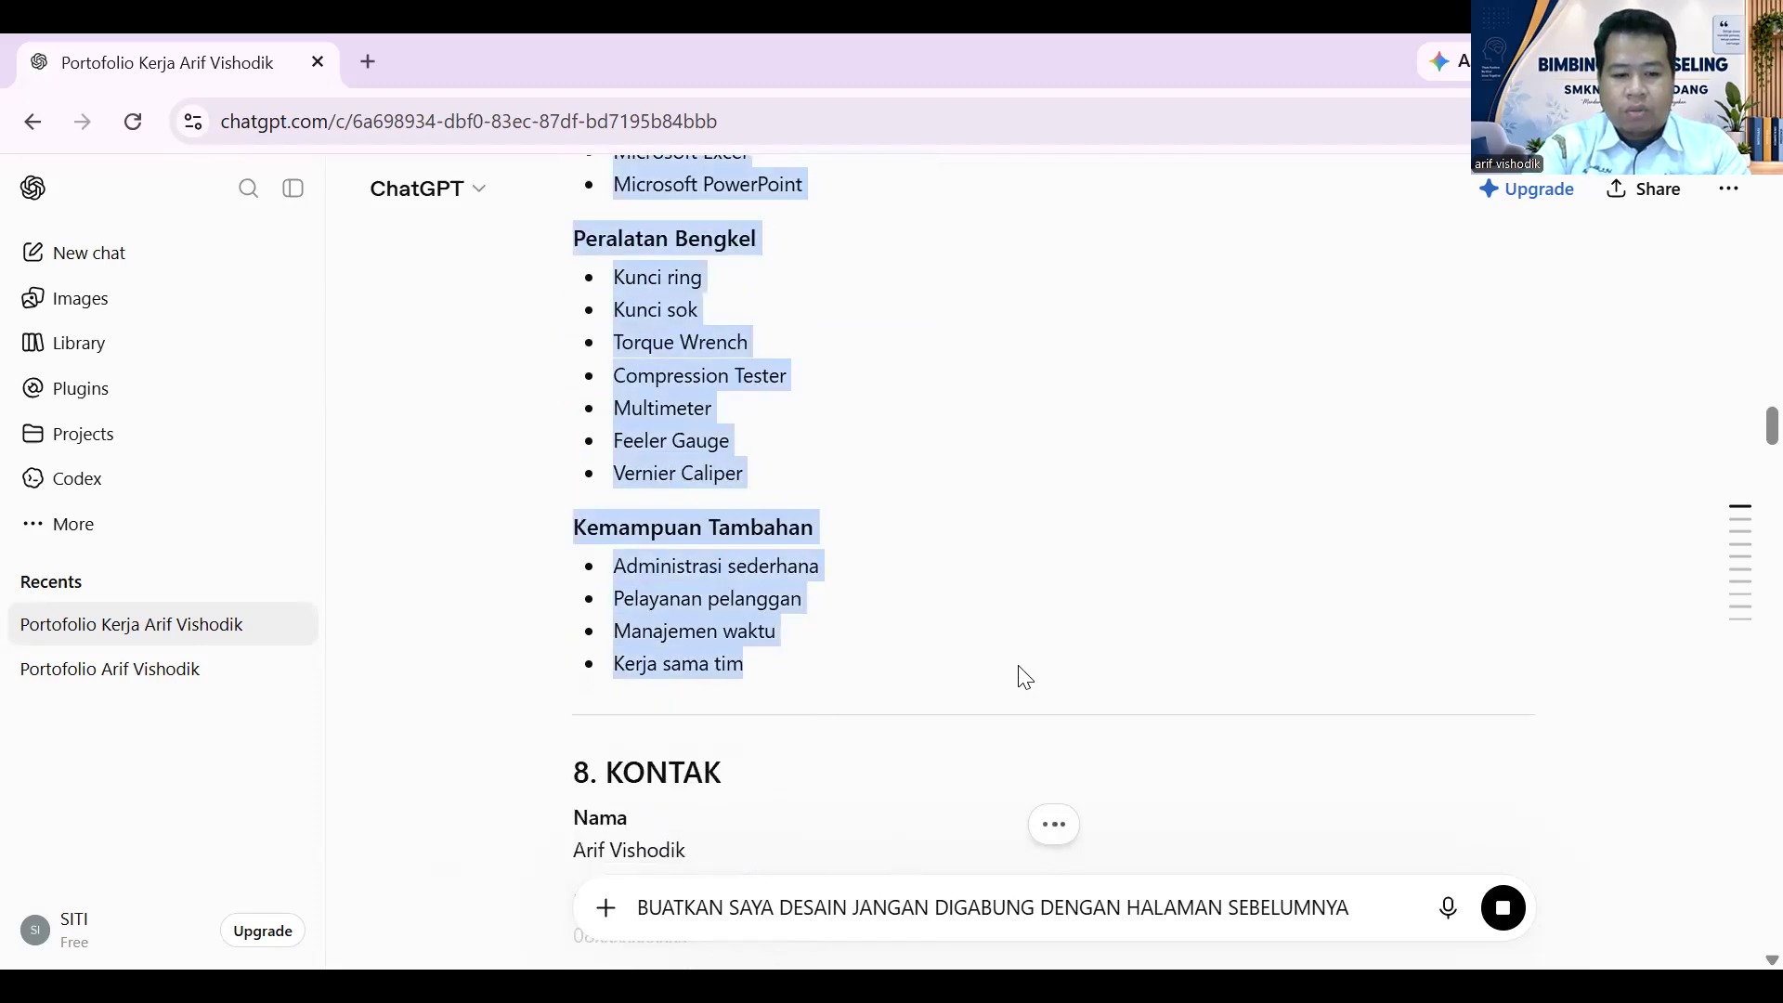
mouse_move(1734, 613)
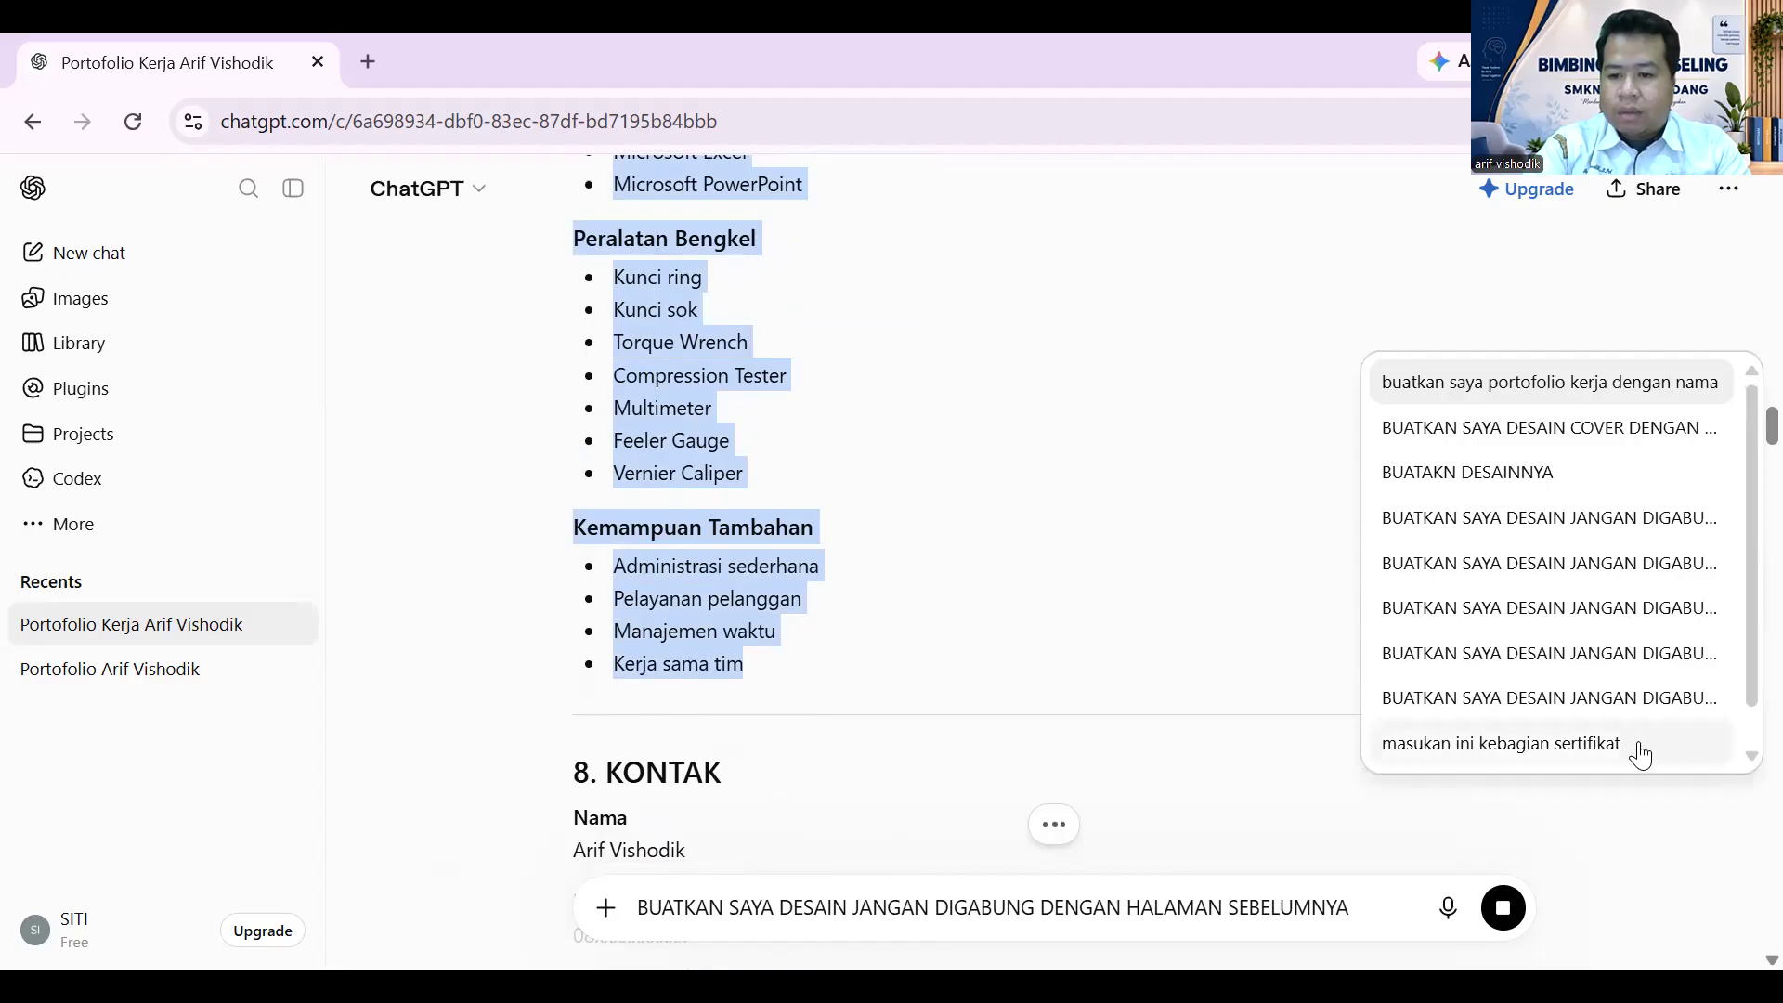
left_click(1658, 711)
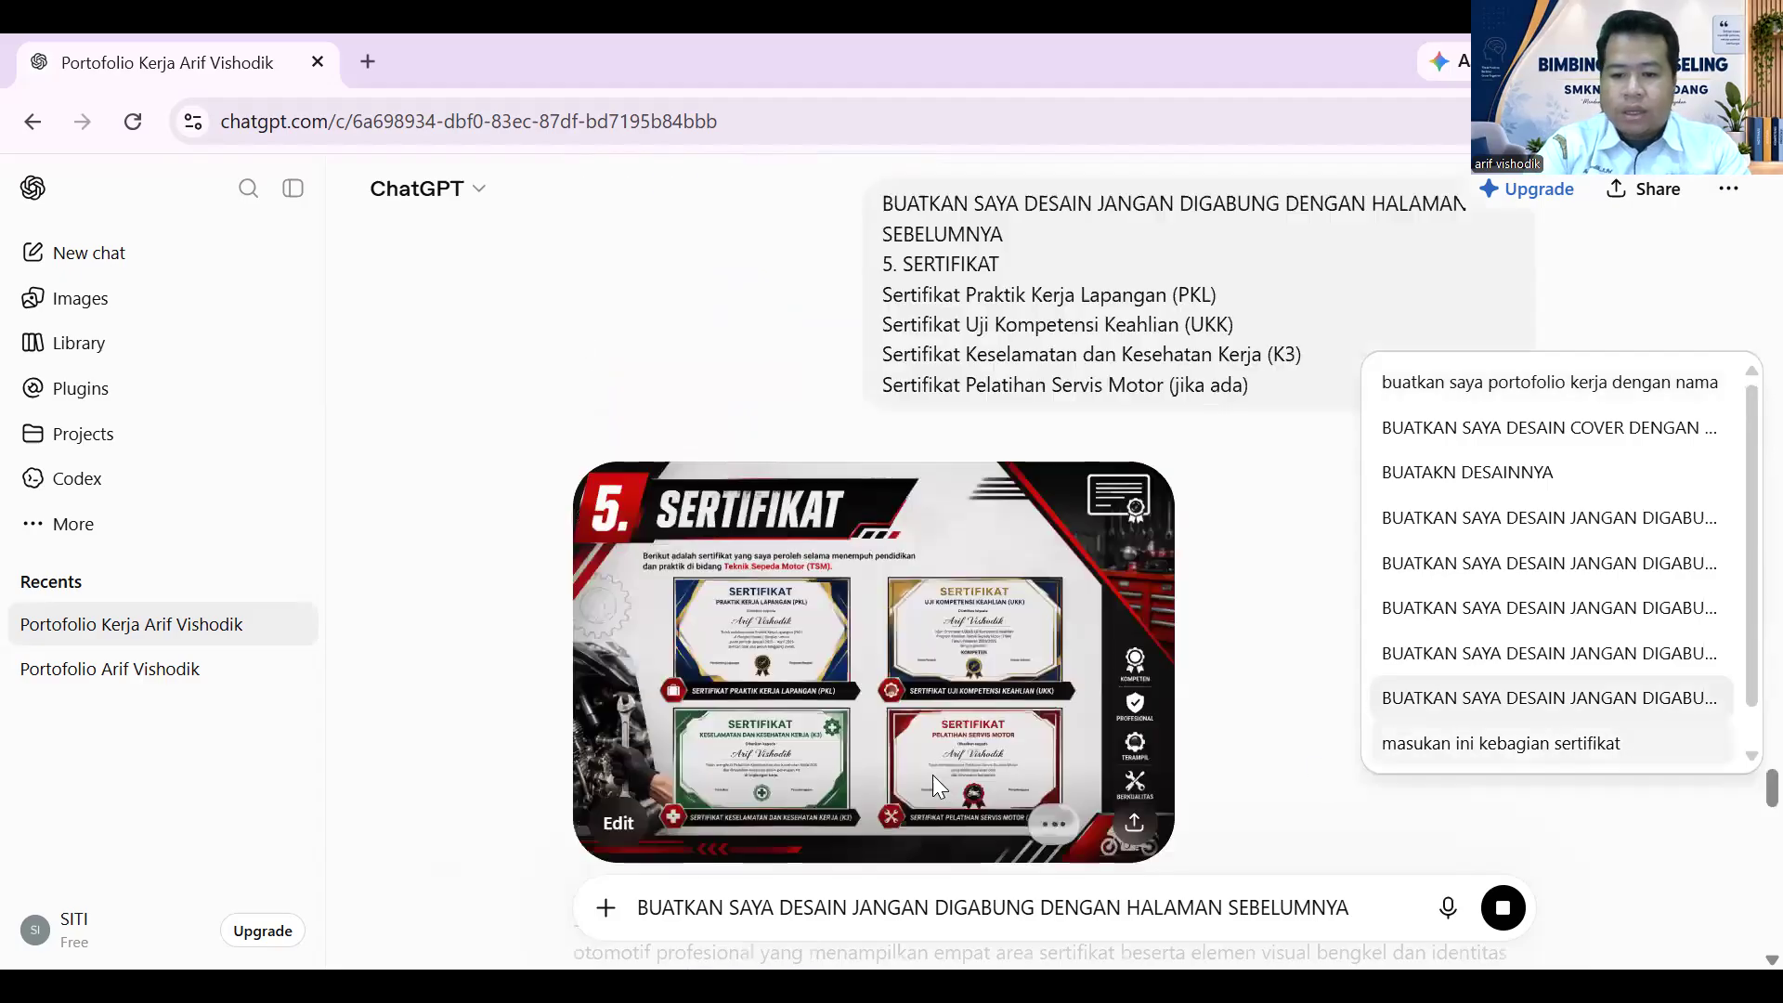
scroll(1068, 650, "down", 10)
scroll(1068, 650, "down", 15)
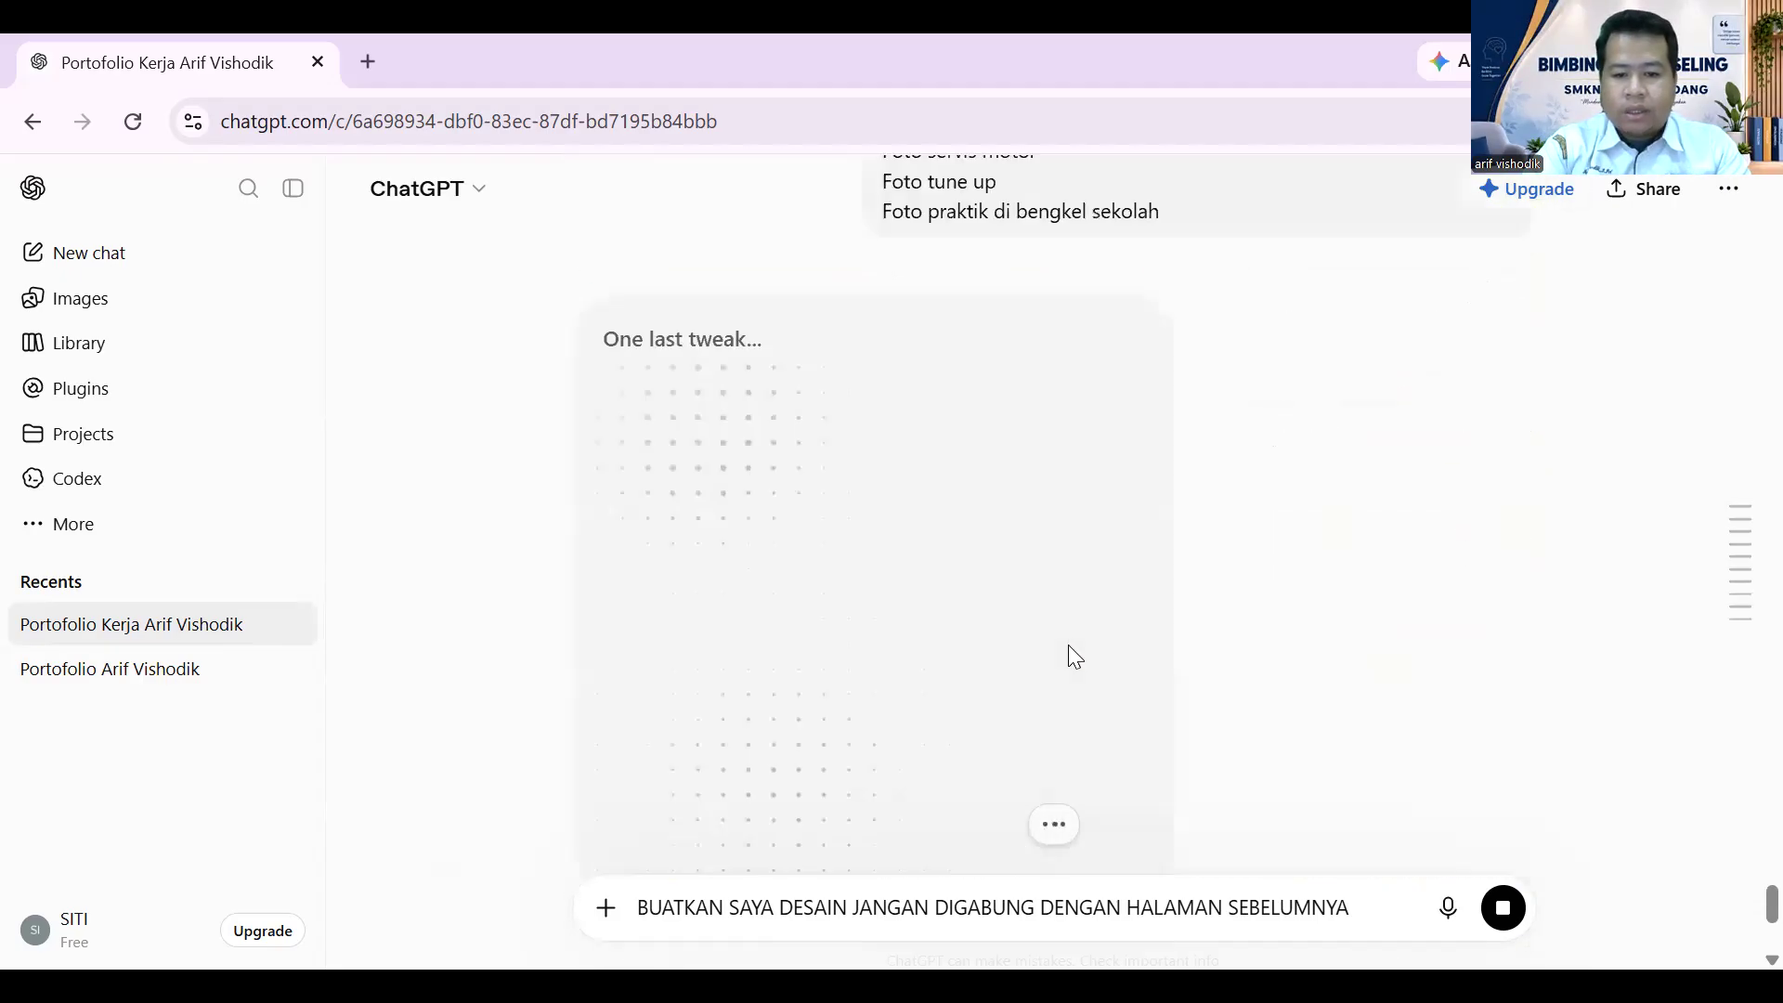
scroll(1069, 654, "up", 4)
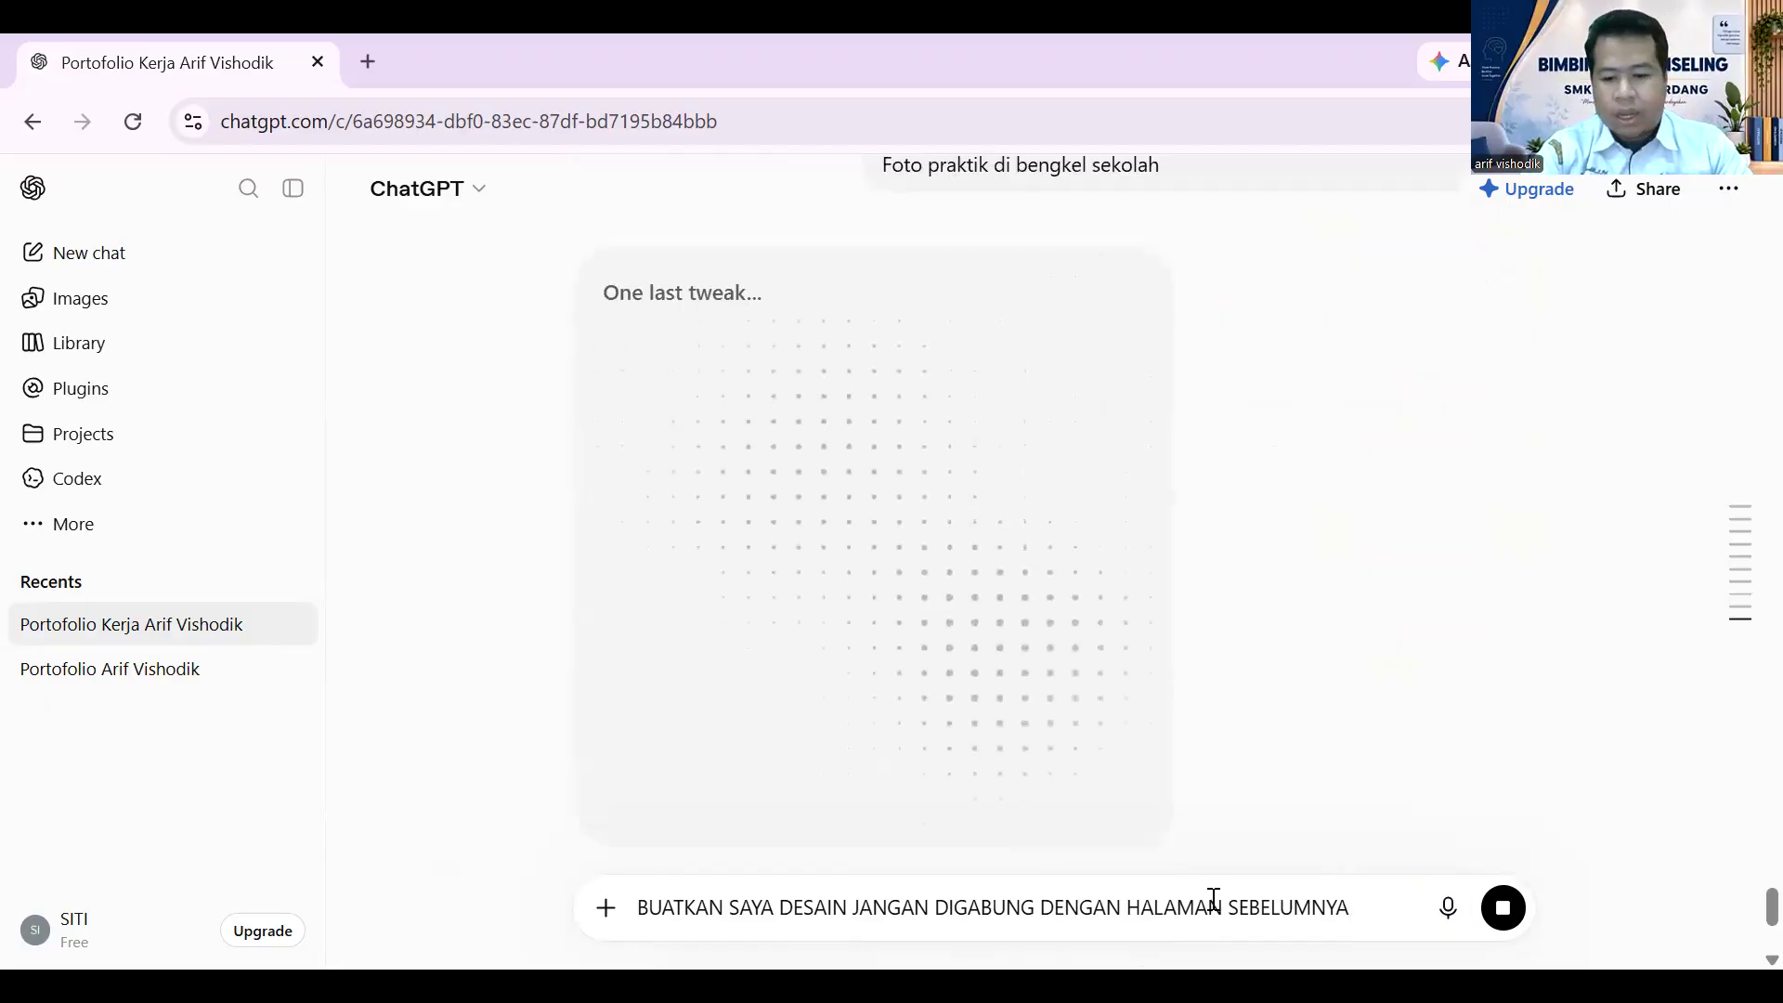
key("shift+Return")
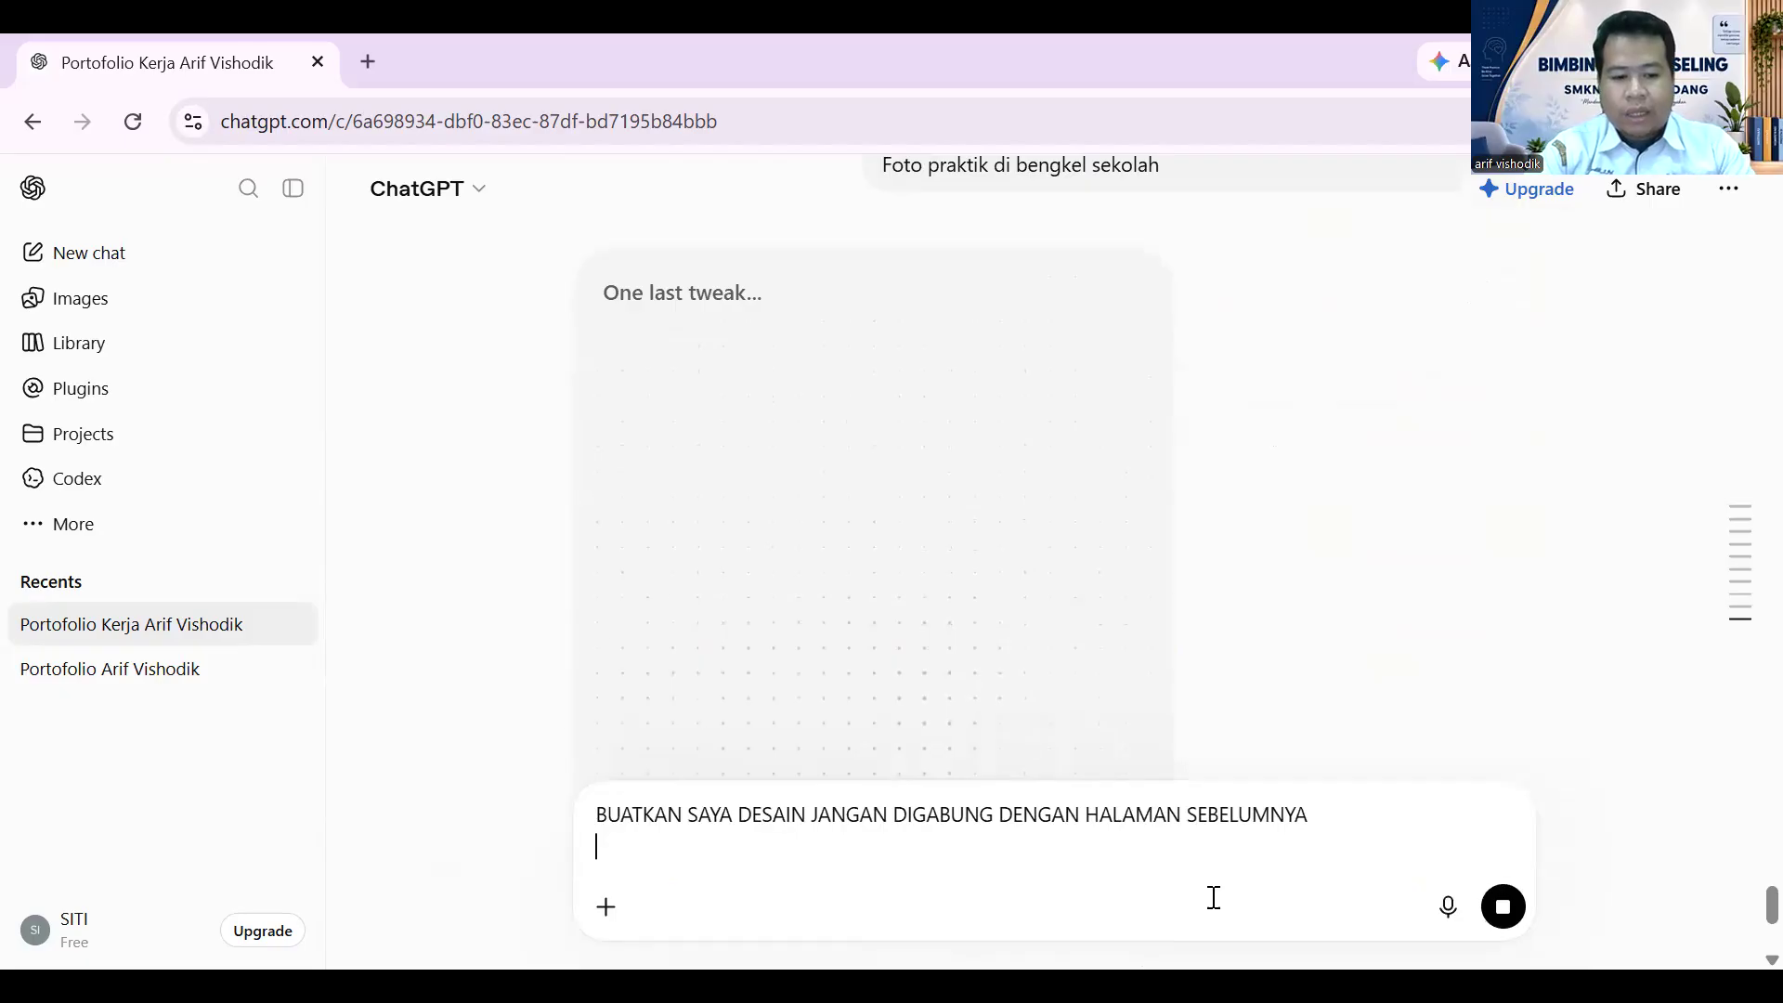
key("ctrl+v")
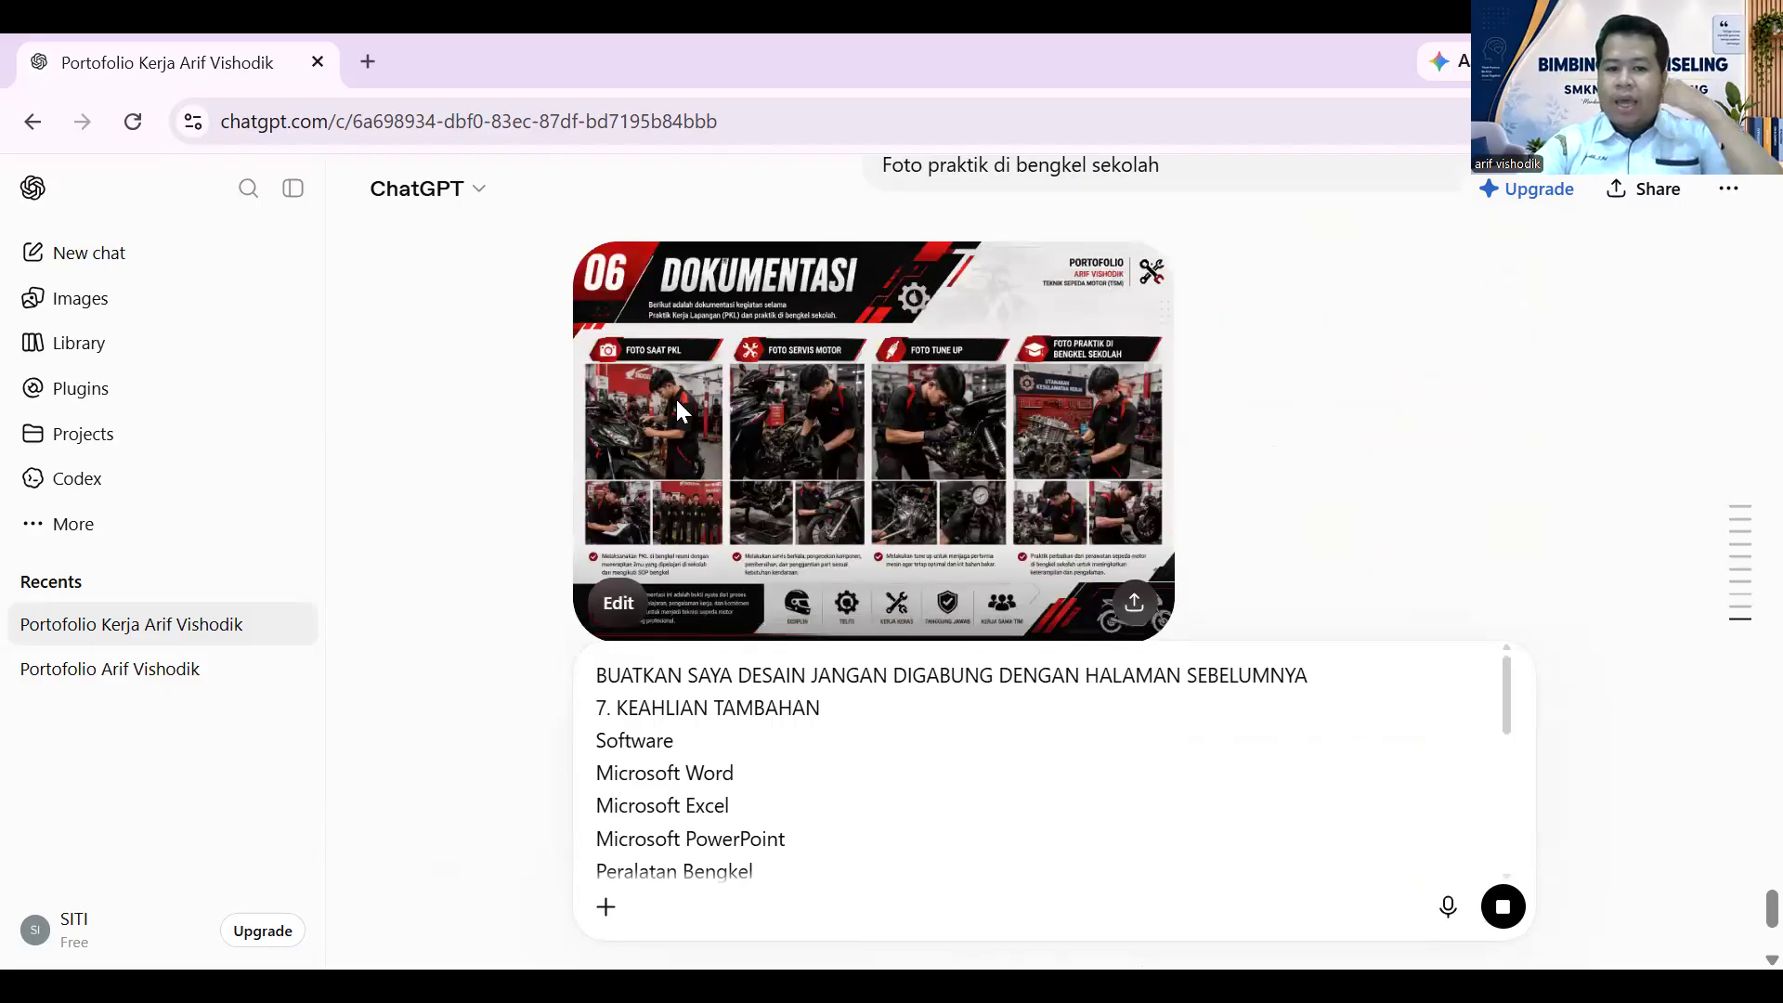
- Preview the finished Dokumentasi page, then send the 7. KEAHLIAN TAMBAHAN page request
left_click(899, 438)
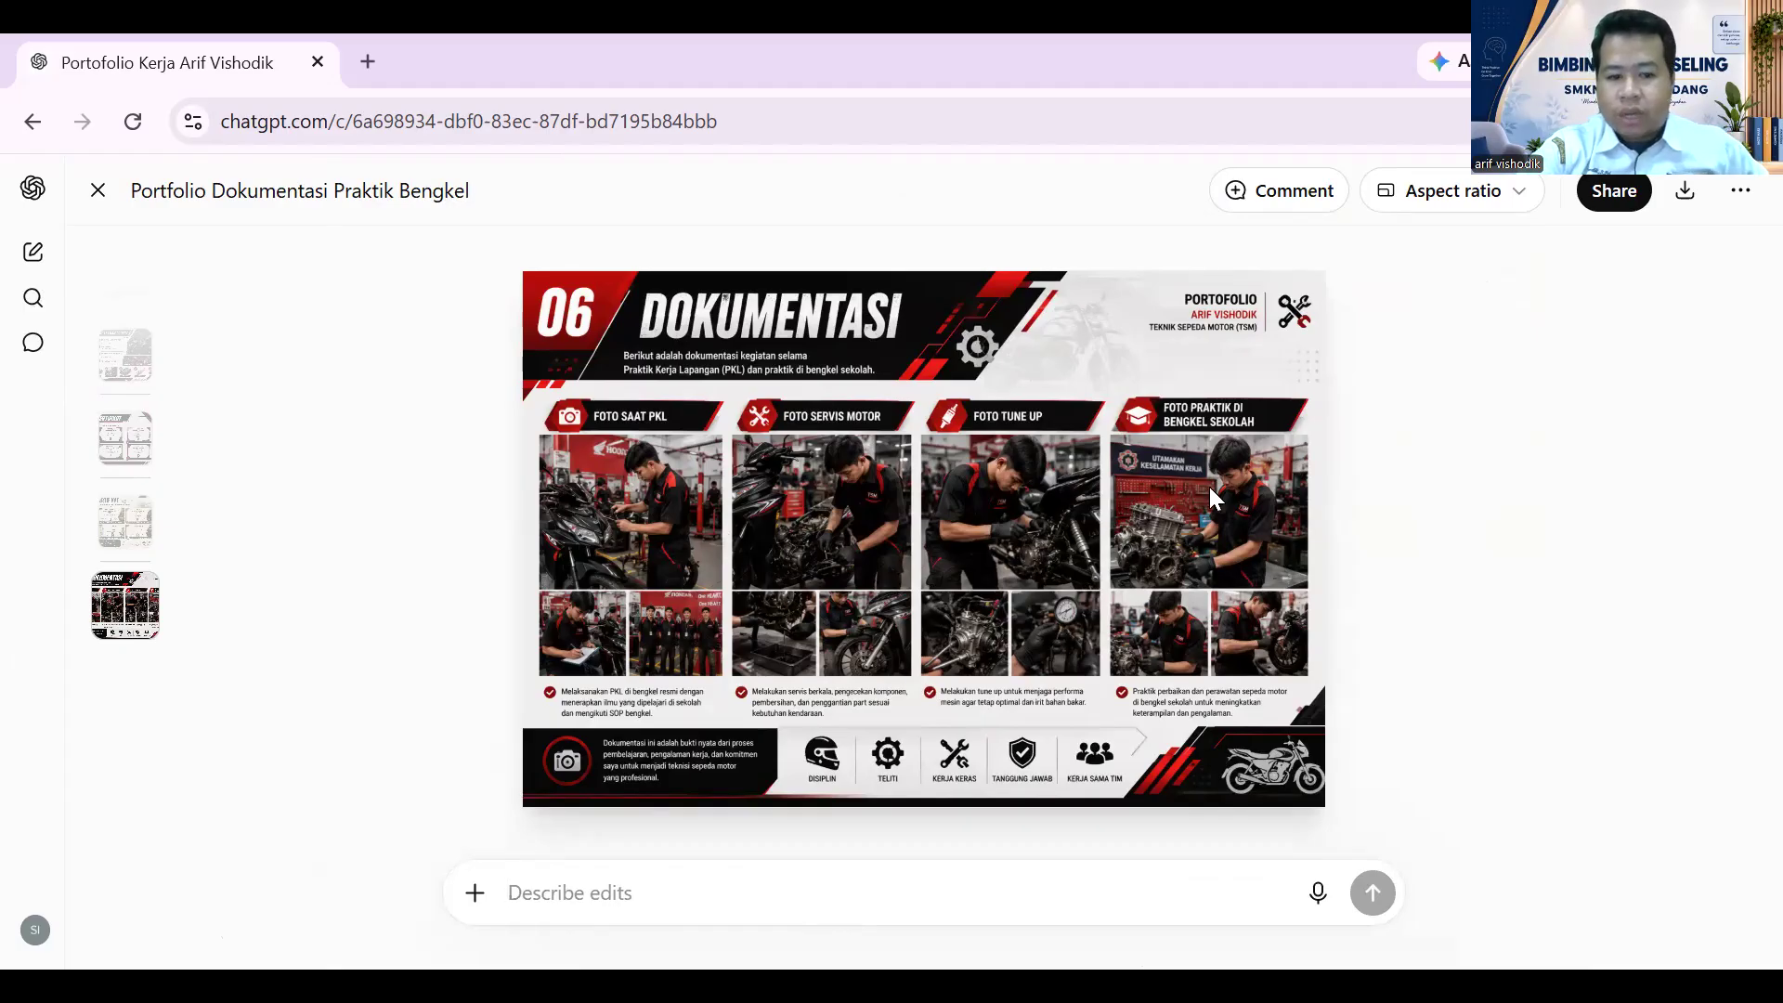
left_click(97, 191)
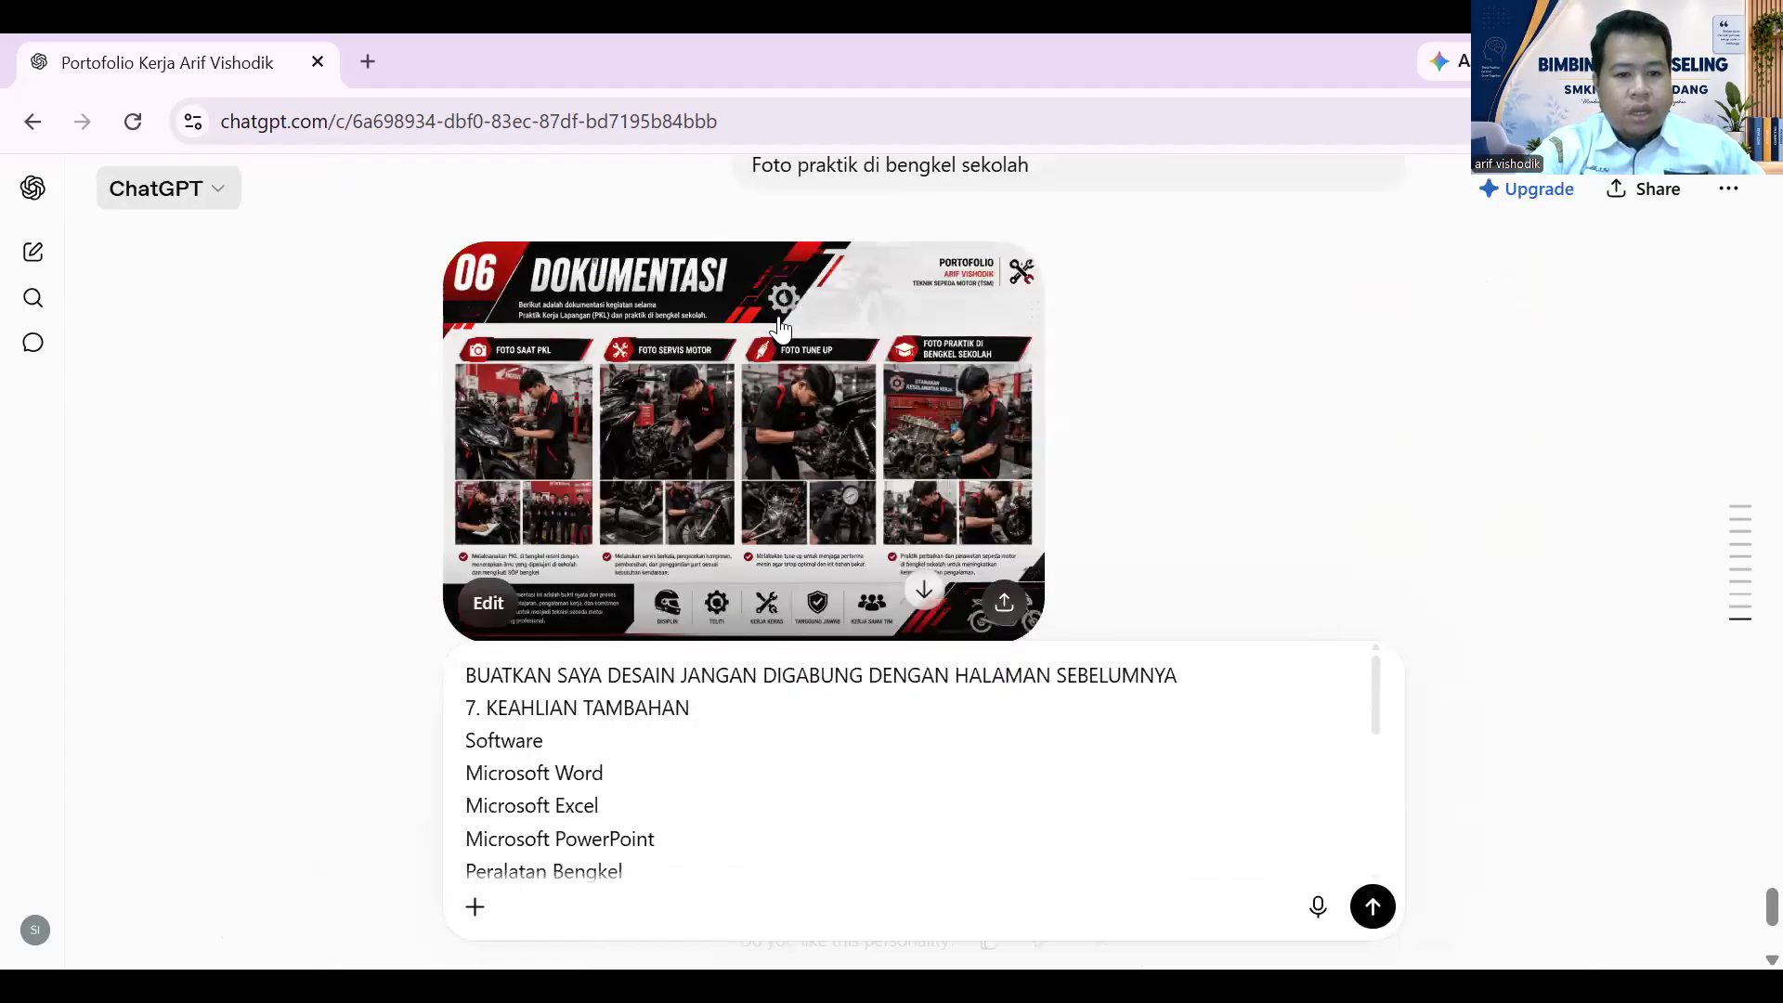
scroll(811, 824, "down", 2)
scroll(815, 761, "up", 2)
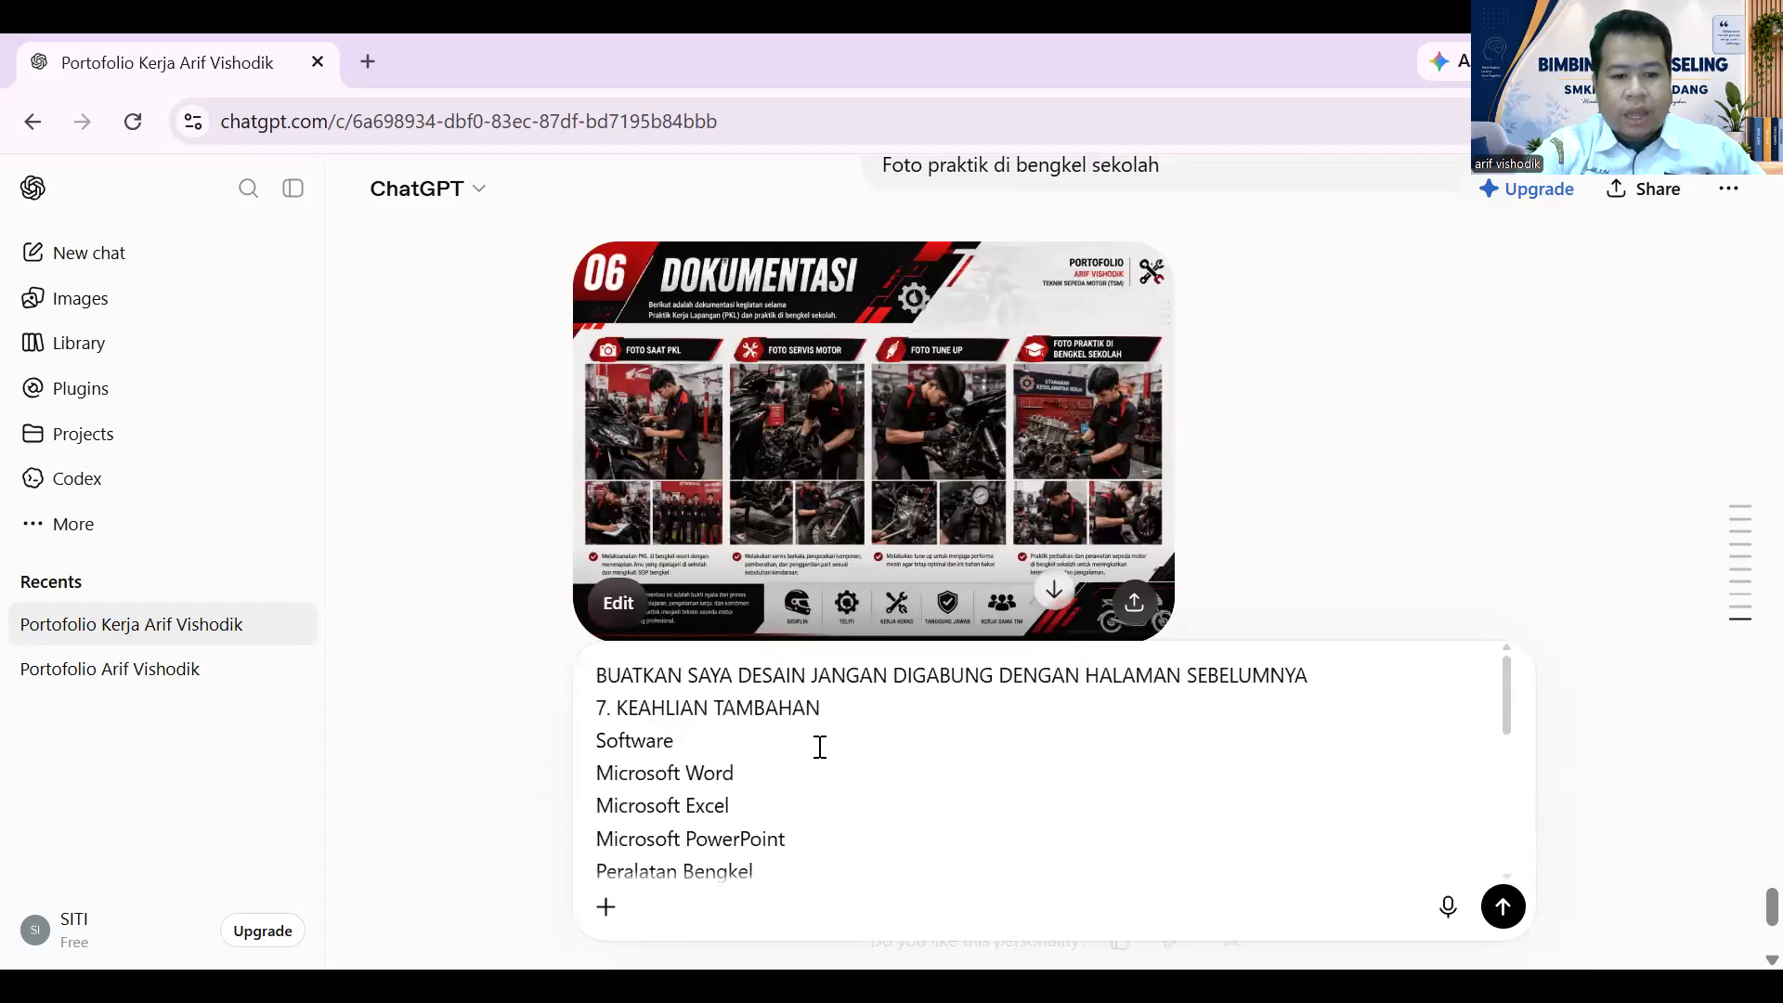
left_click(1502, 907)
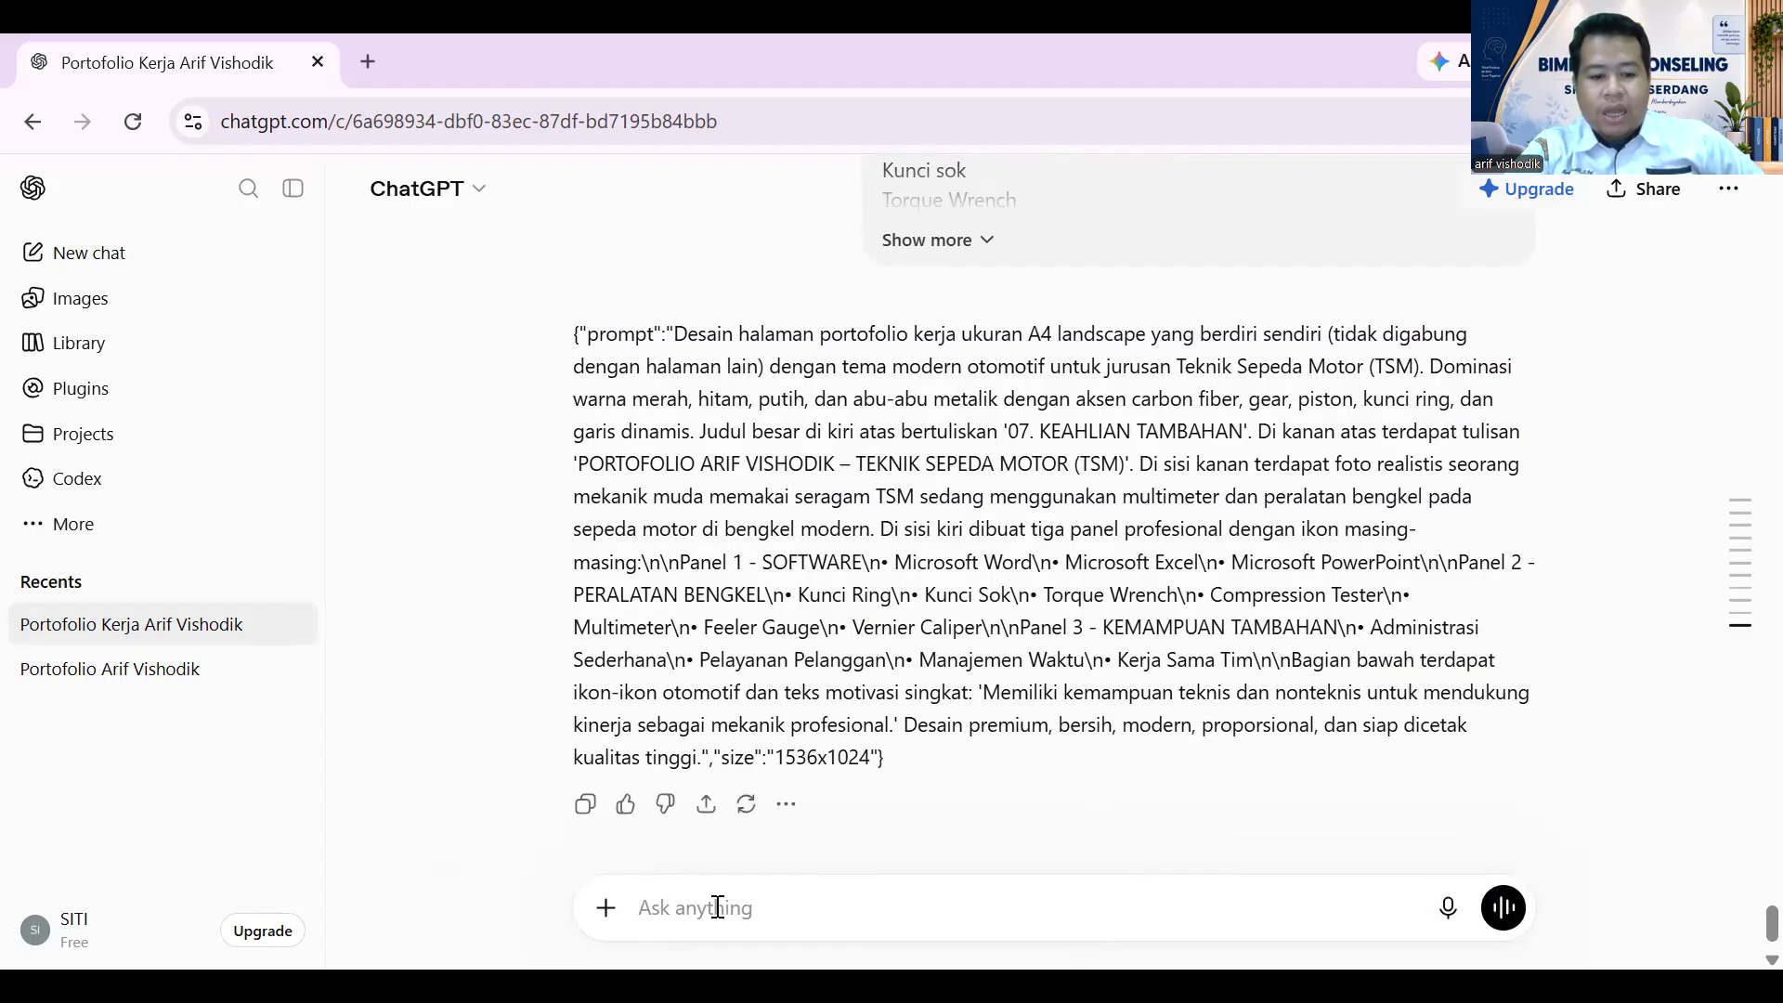
- Send 'buatkan desainya' to have the Keahlian Tambahan page image rendered
type("buatkan desainya")
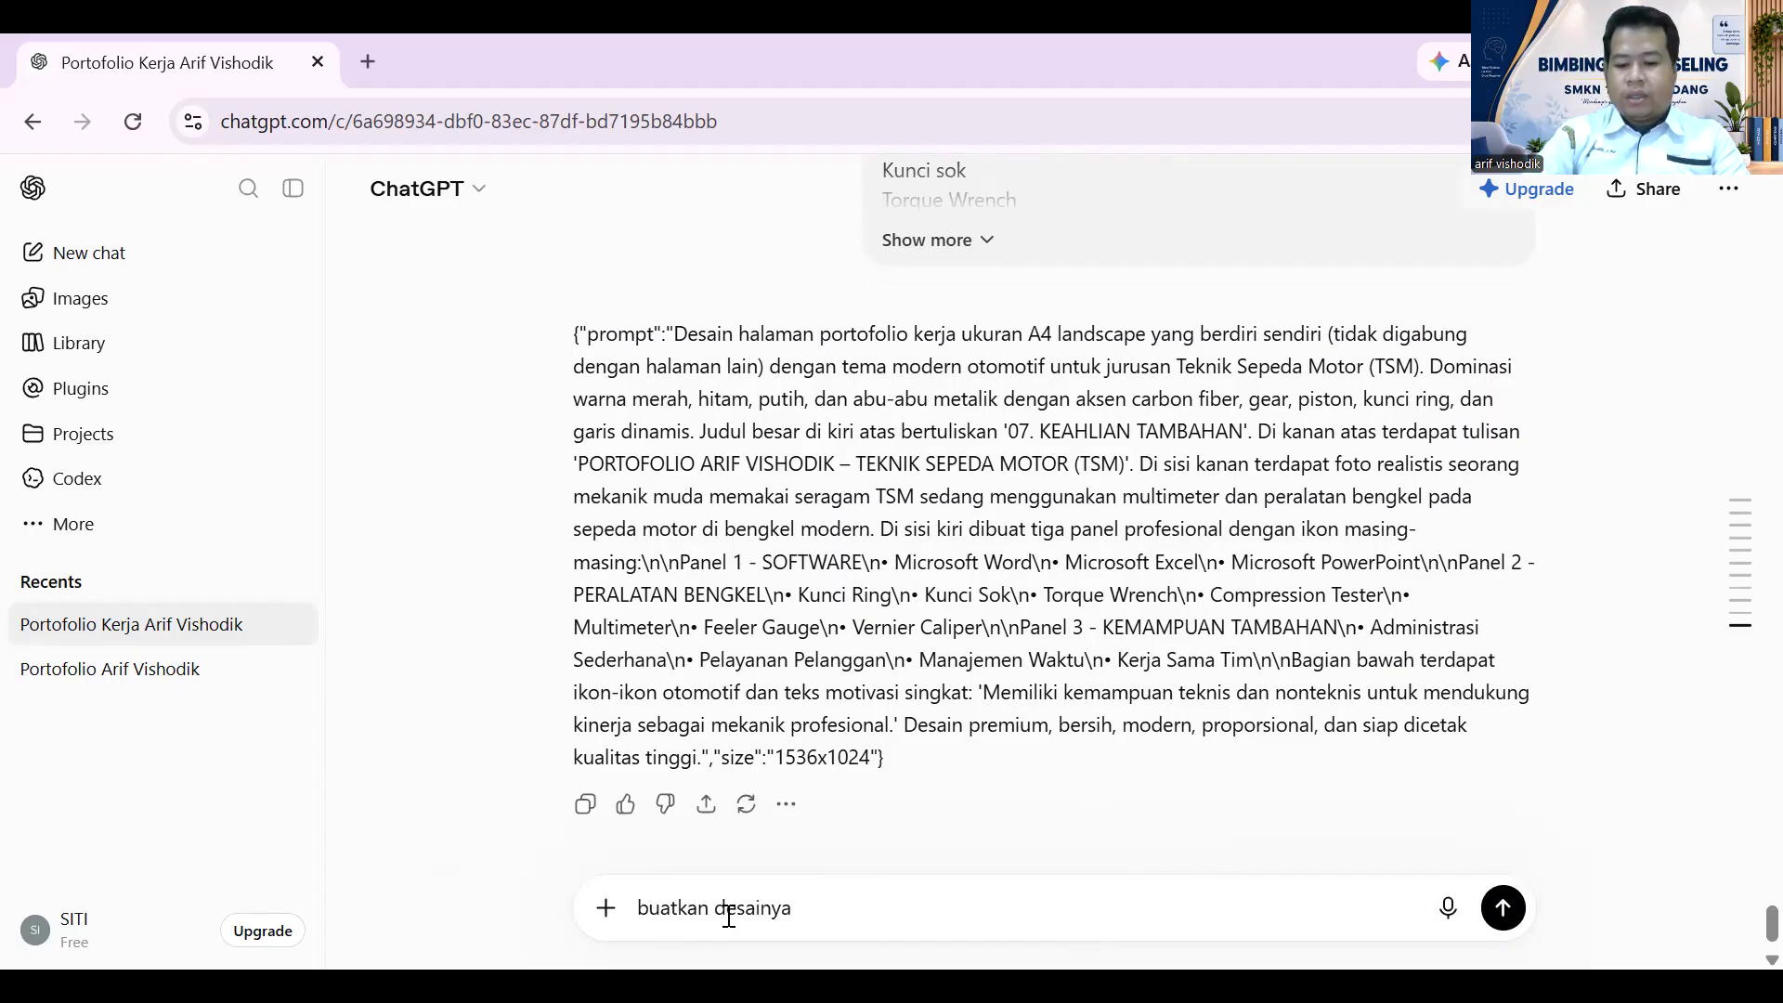
key("Return")
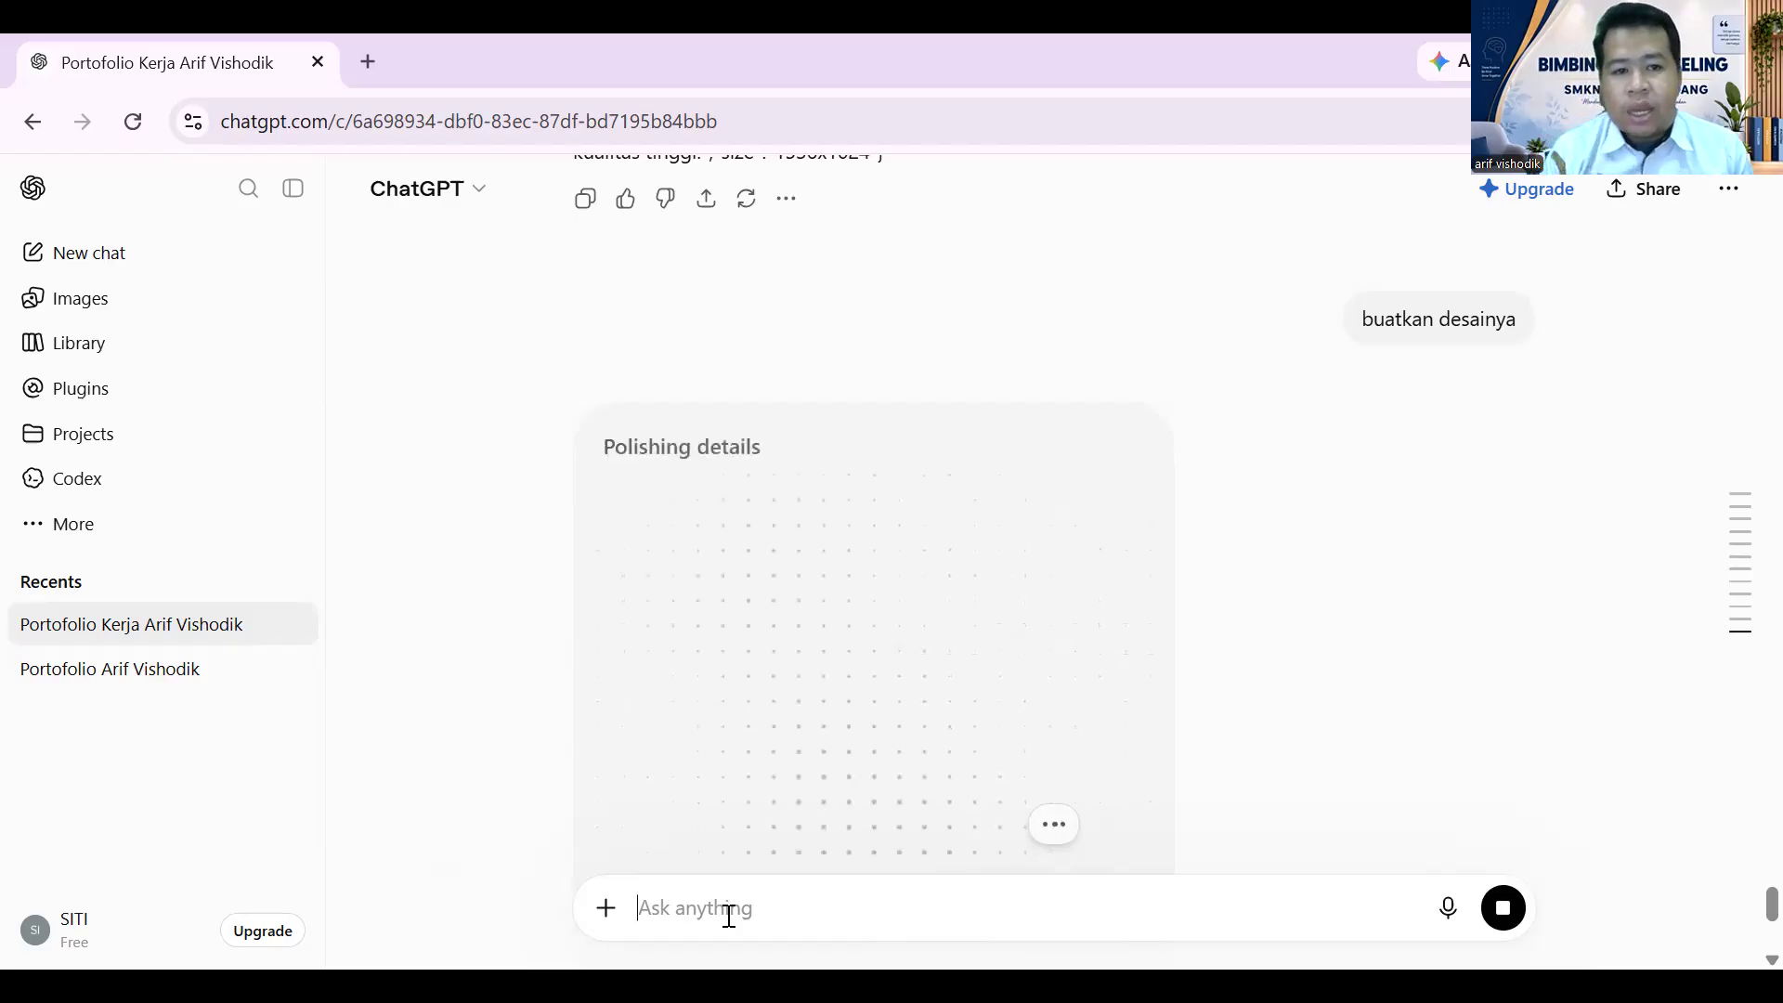
- Paste the earlier don't-merge request line into a new draft and start a new line
scroll(1114, 413, "up", 7)
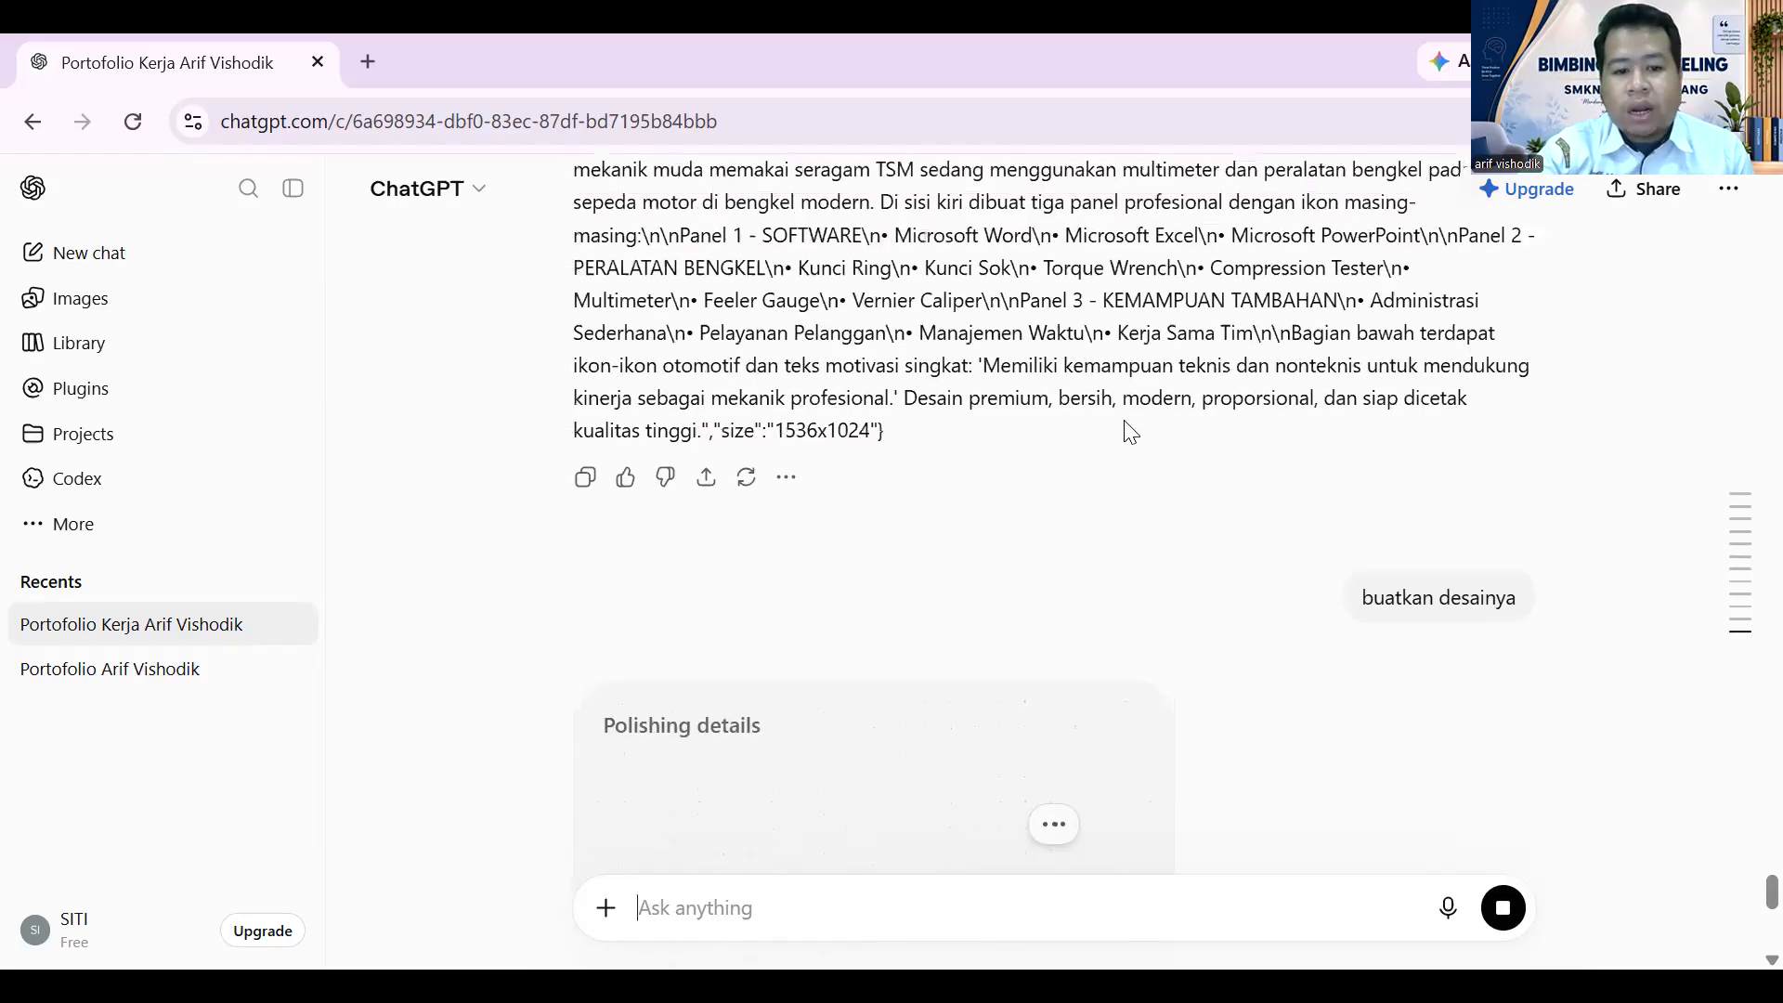
scroll(1134, 418, "up", 4)
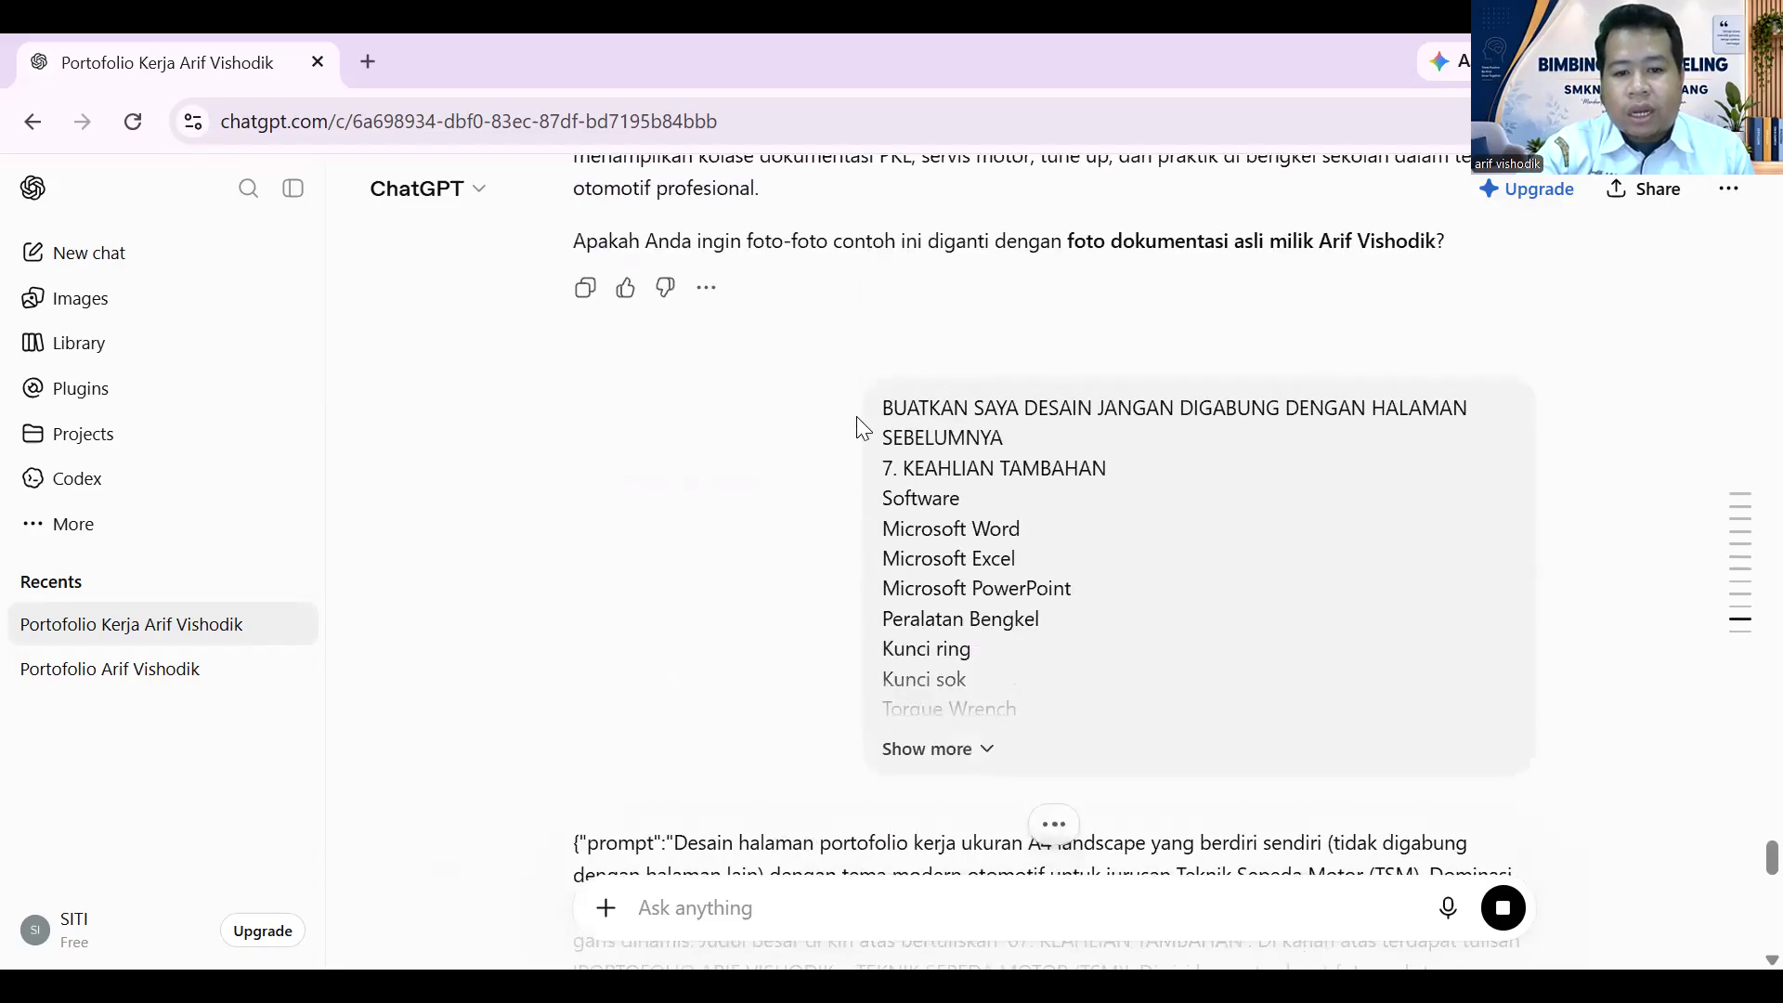
mouse_move(884, 405)
left_mouse_down()
mouse_move(1005, 442)
mouse_move(929, 437)
mouse_move(887, 405)
left_mouse_up()
key("ctrl+c")
left_click(1009, 436)
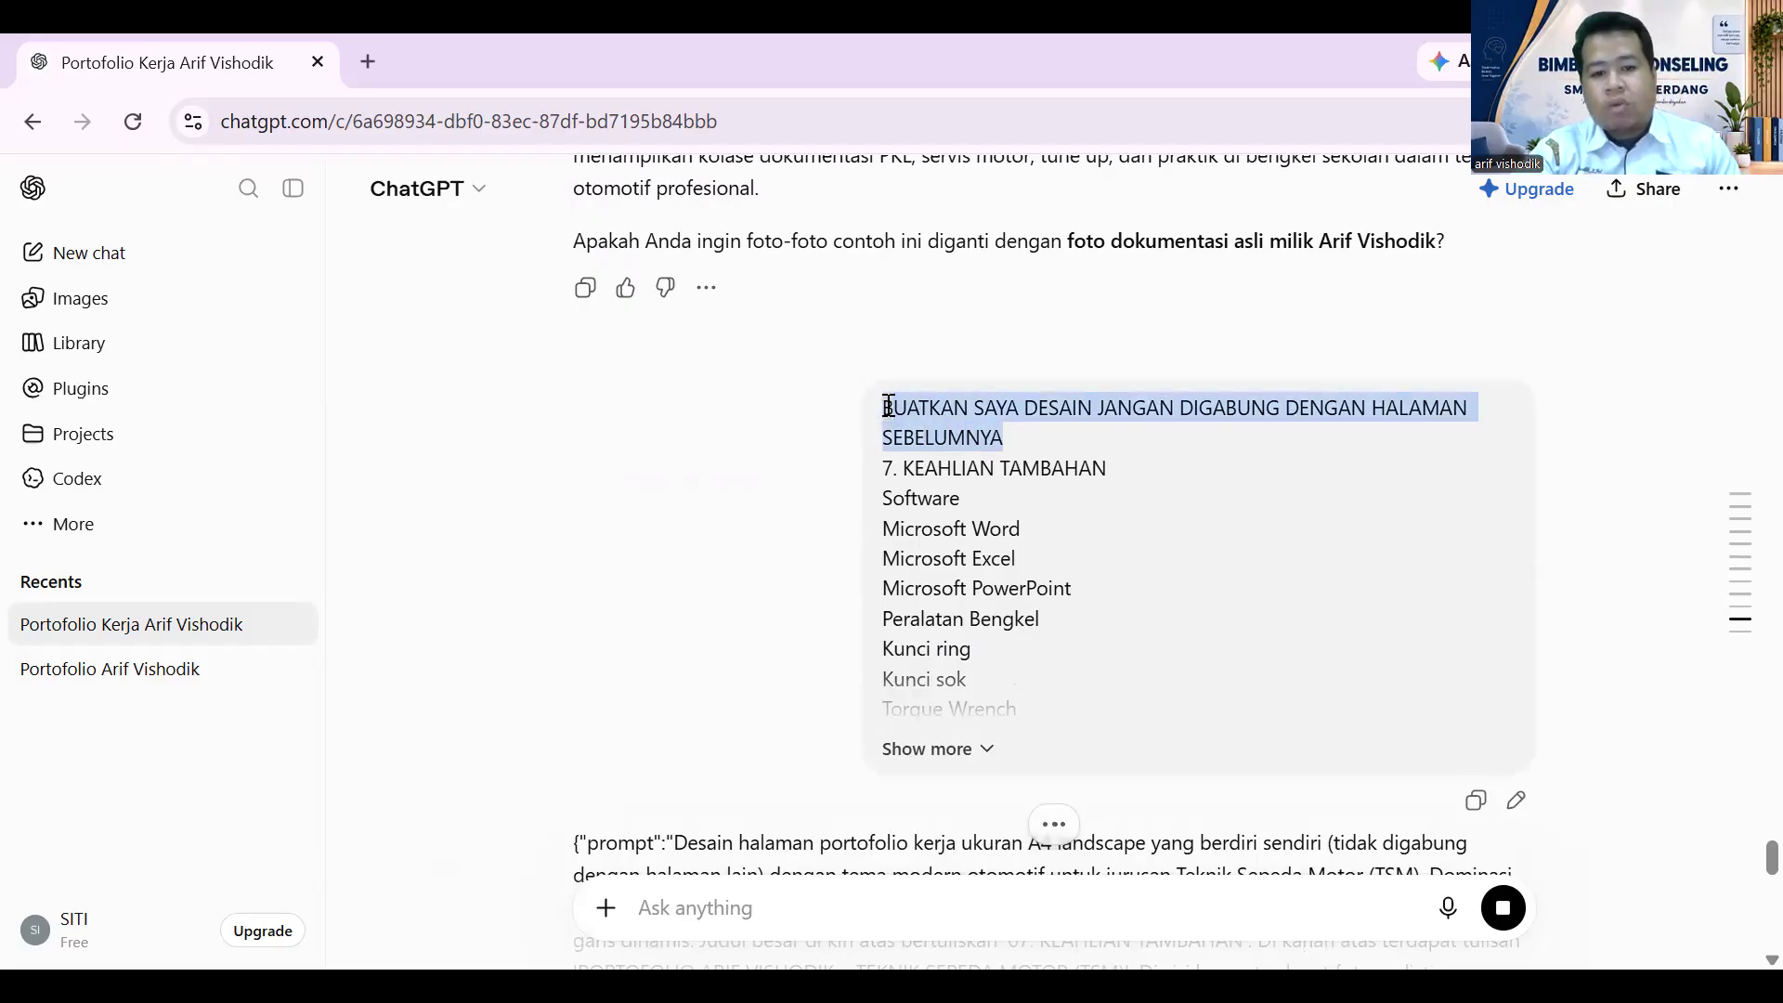
left_click(655, 878)
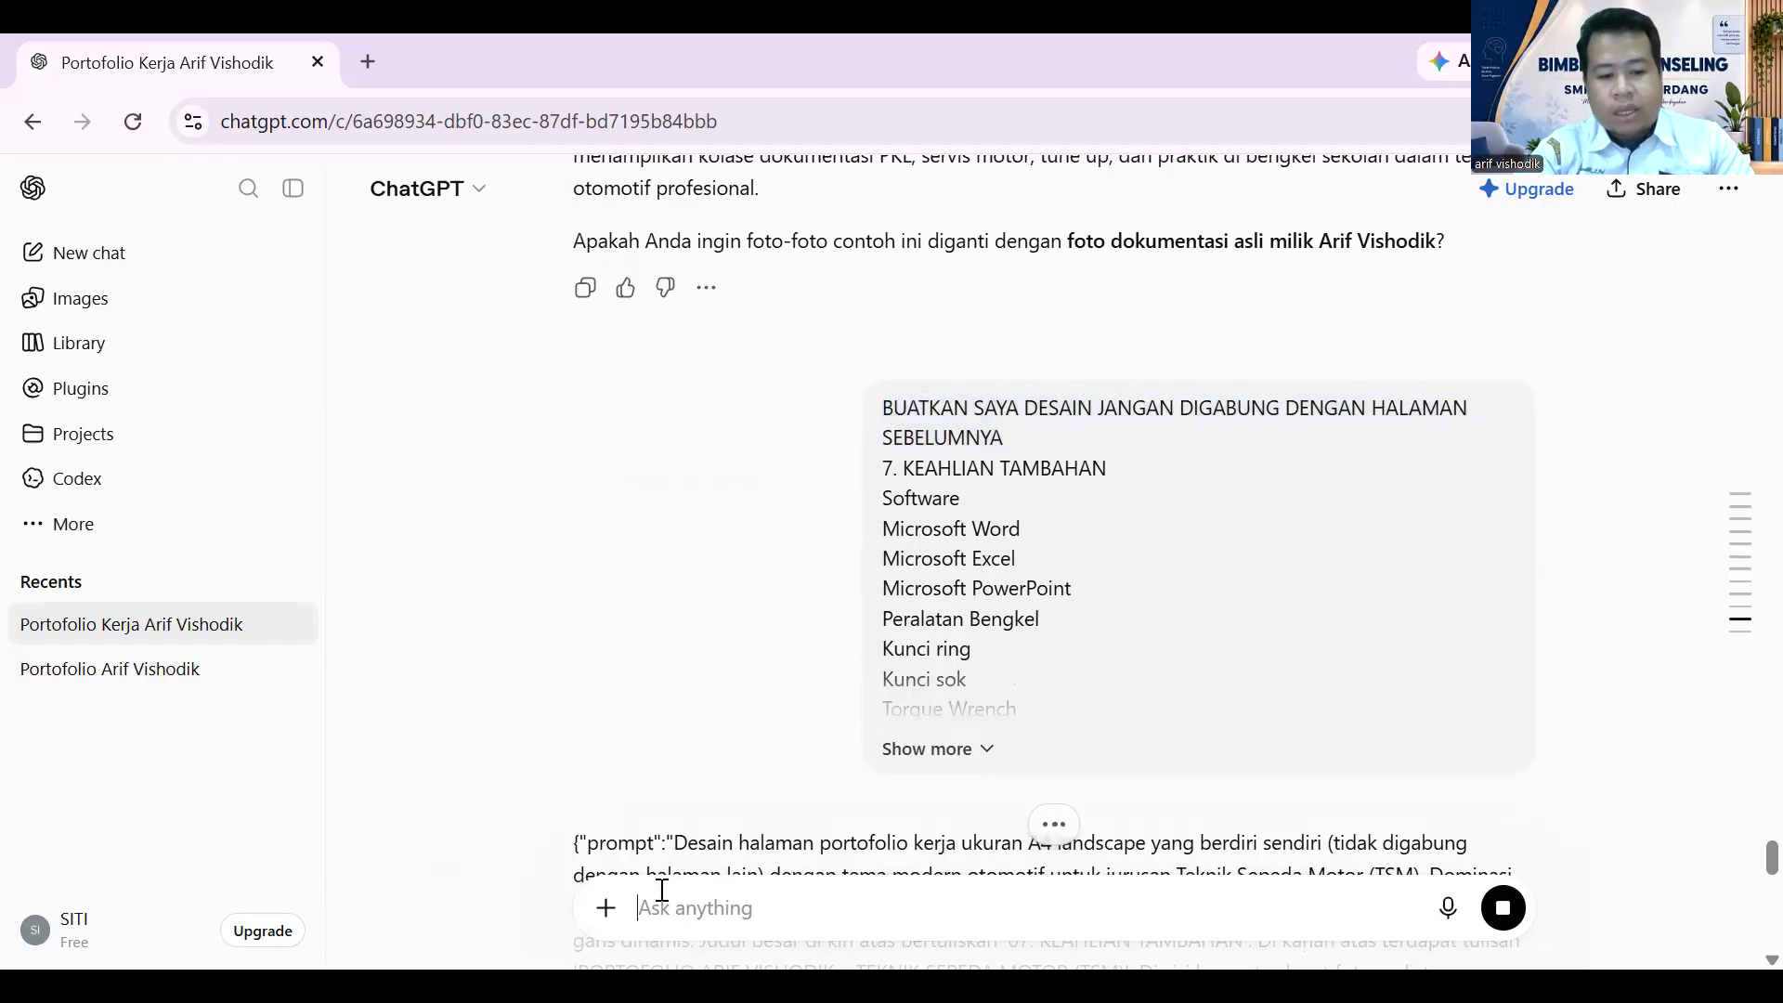
key("ctrl+v")
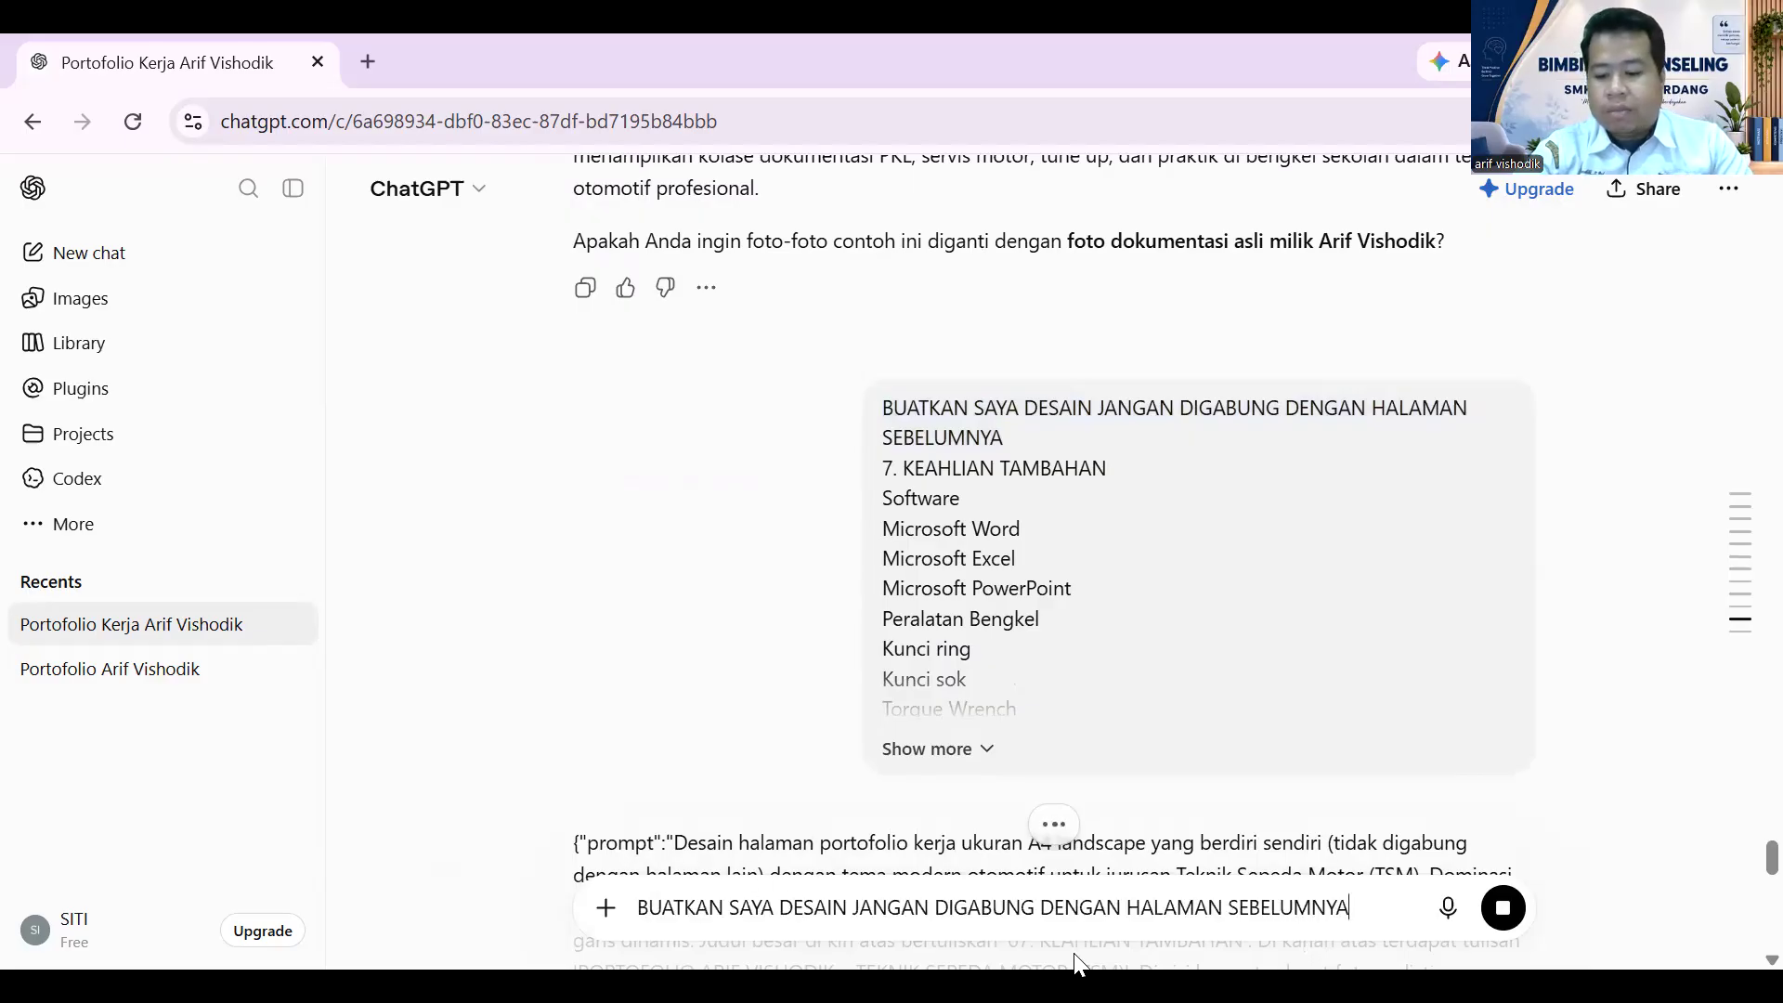
key("shift+Return")
- Add the copied 8. KONTAK section with its contact fields below the request line
scroll(1189, 781, "up", 10)
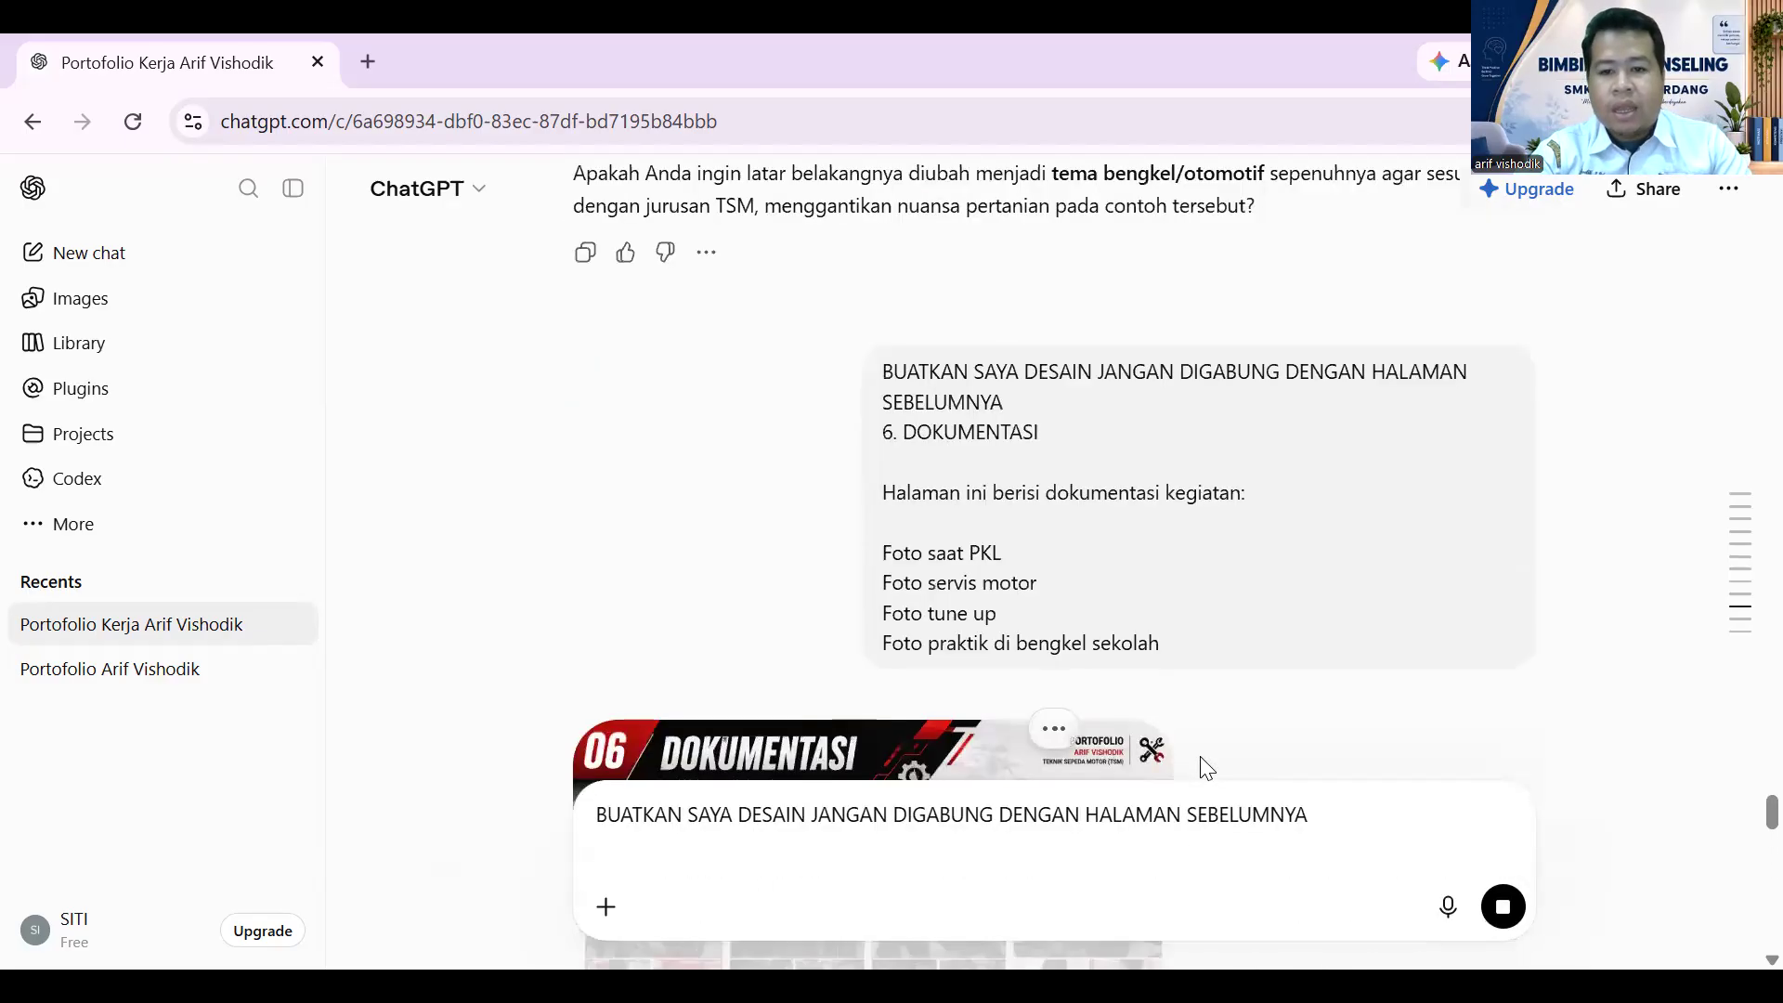
scroll(1200, 756, "up", 15)
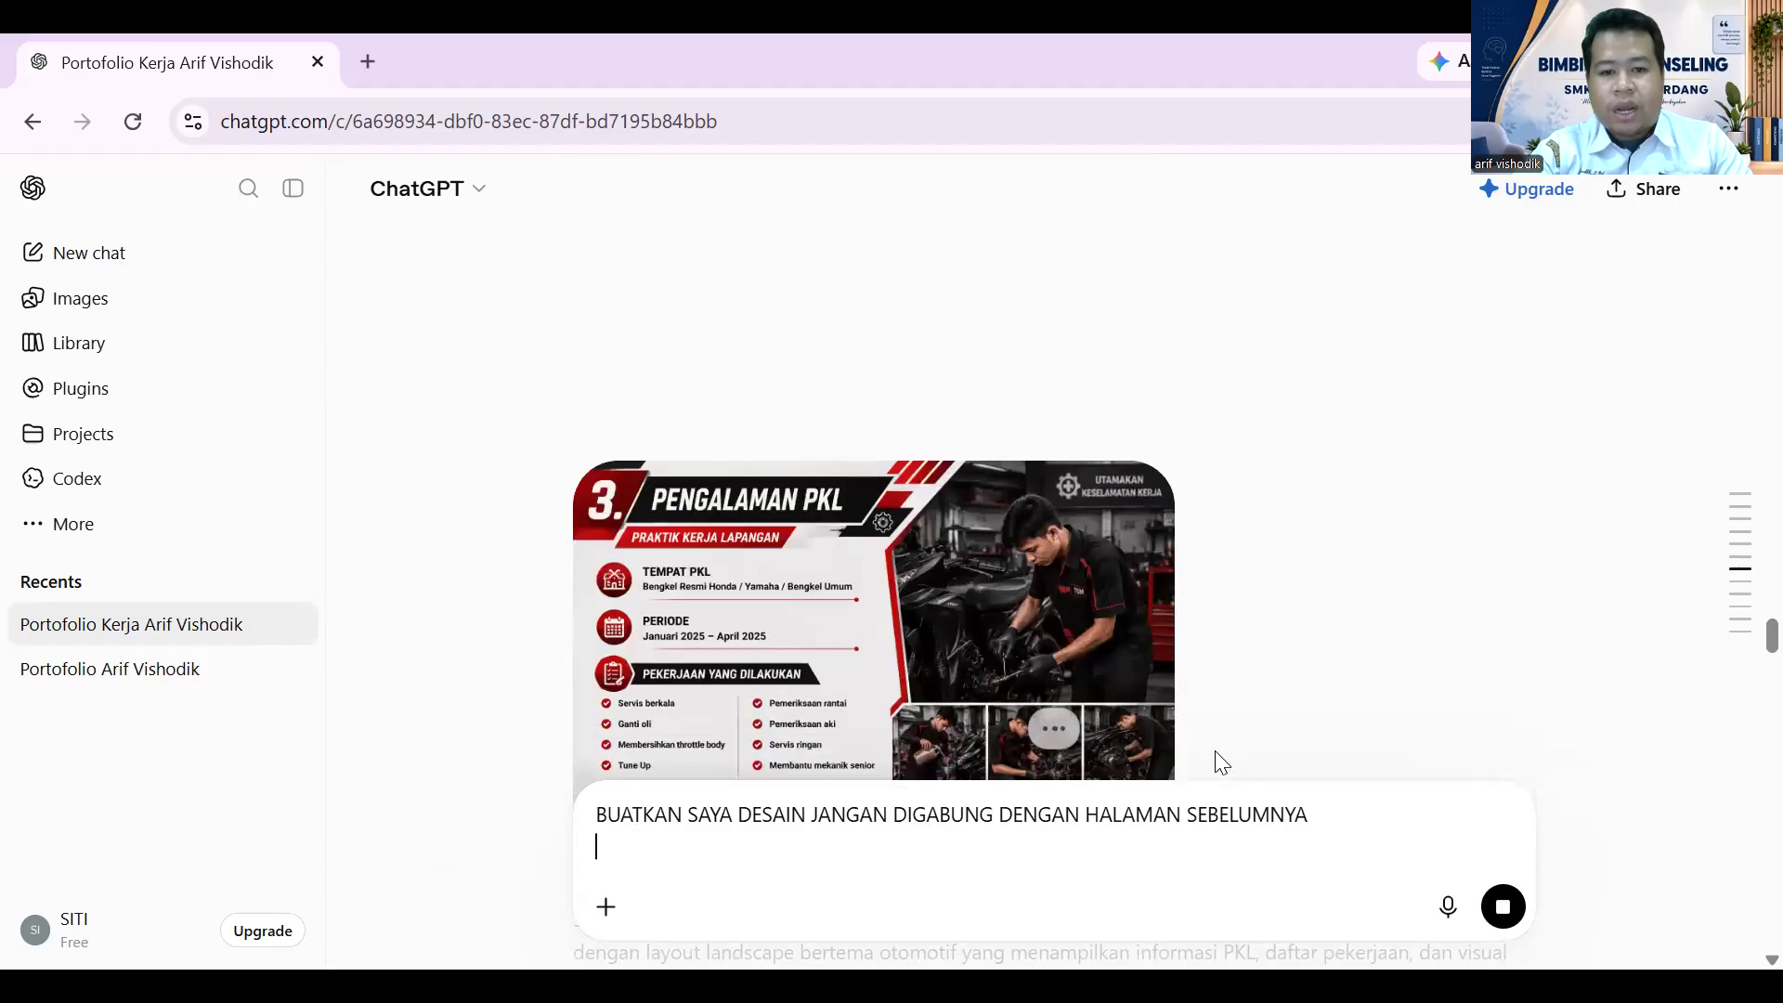
scroll(1215, 757, "up", 20)
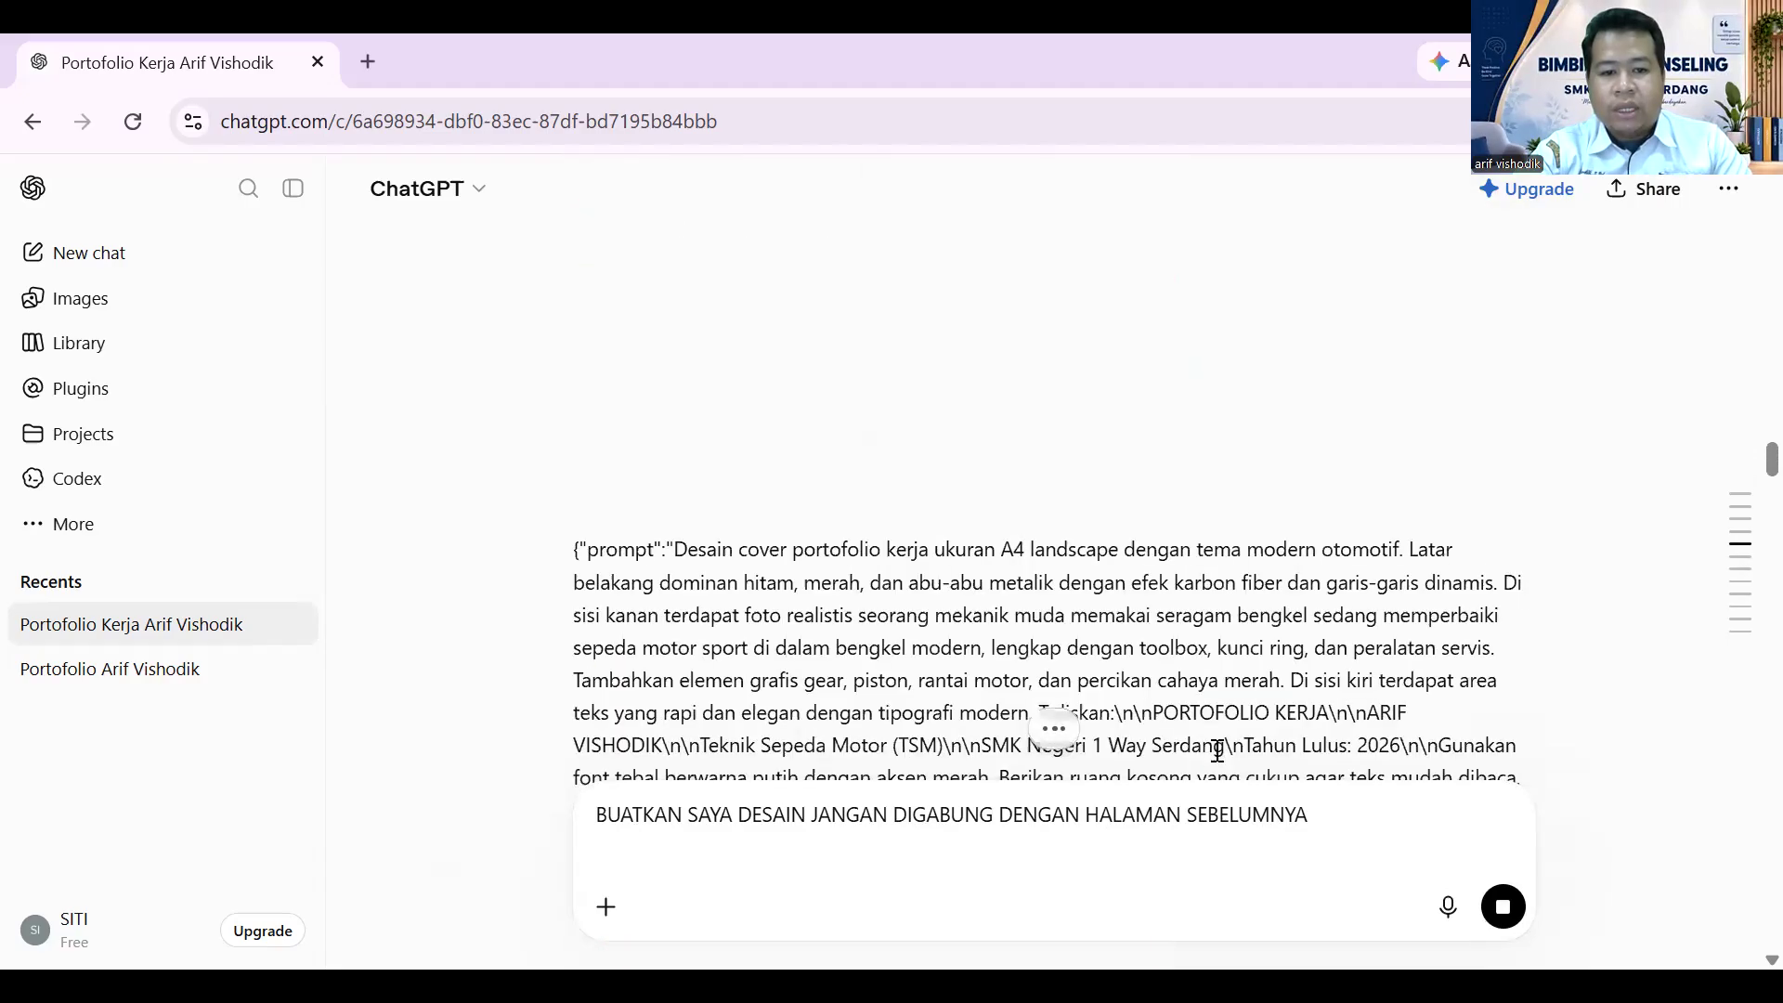
scroll(1217, 753, "up", 5)
scroll(1221, 760, "up", 6)
scroll(1215, 756, "up", 3)
scroll(753, 737, "down", 8)
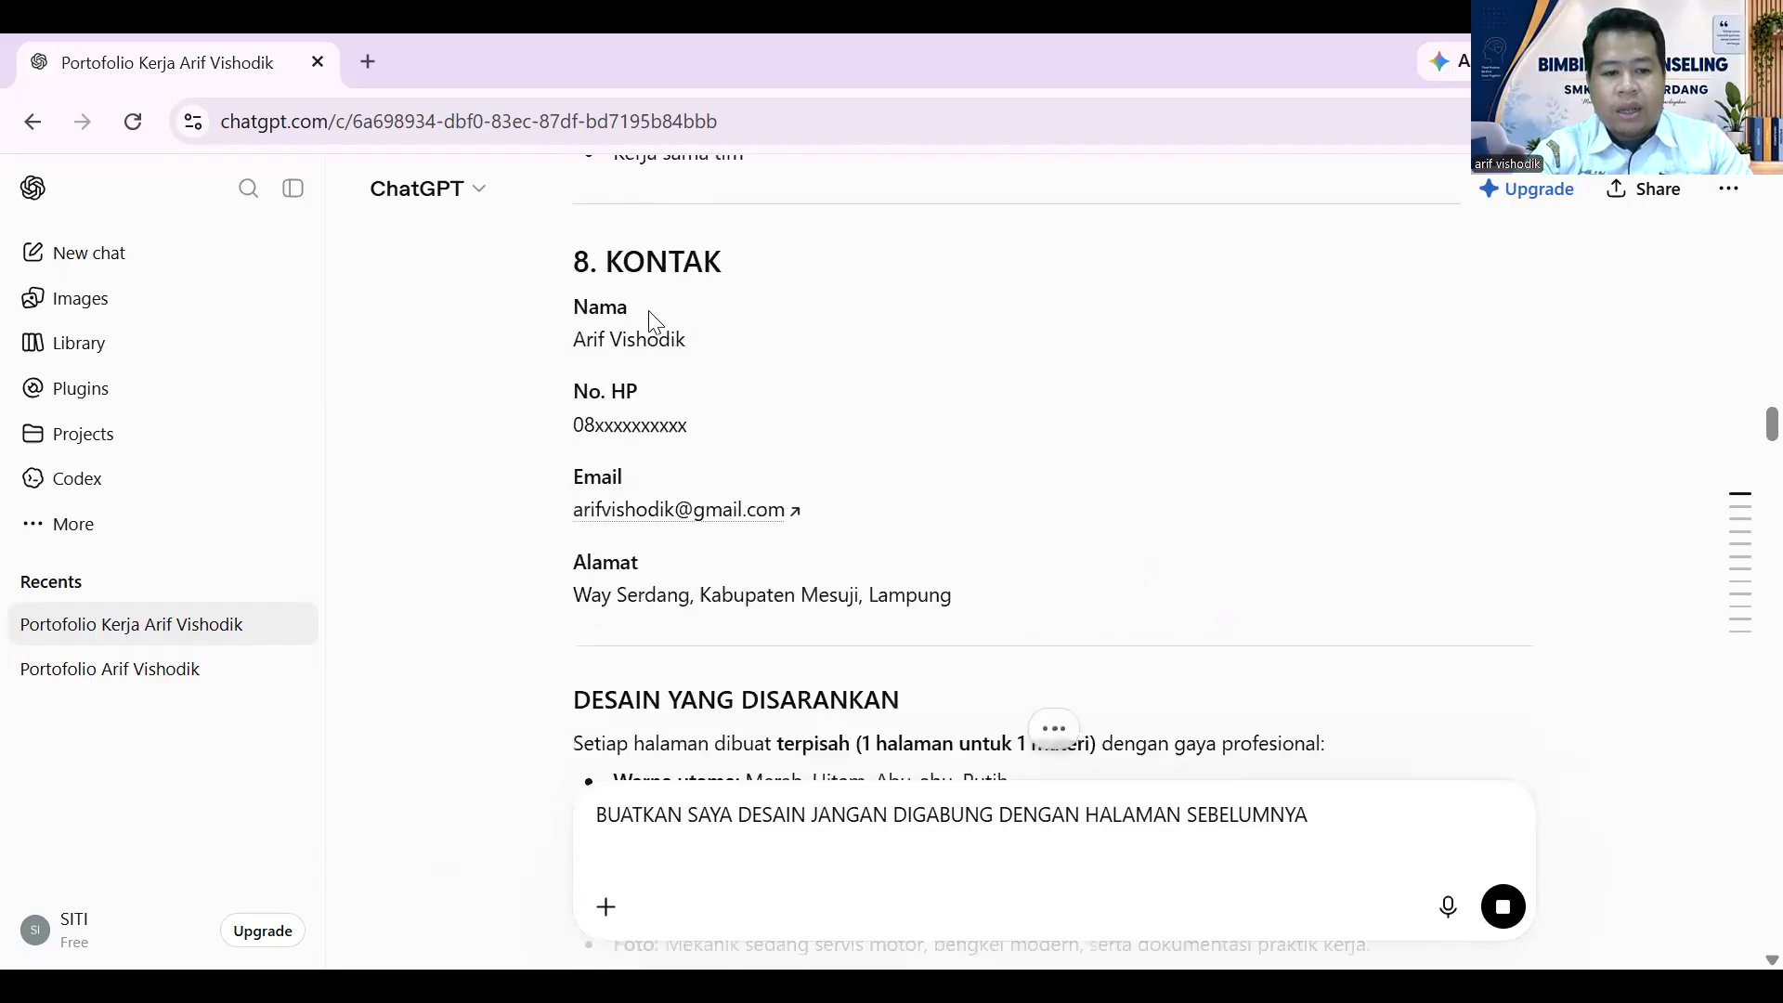
left_click_drag(586, 267, 971, 615)
key("ctrl+c")
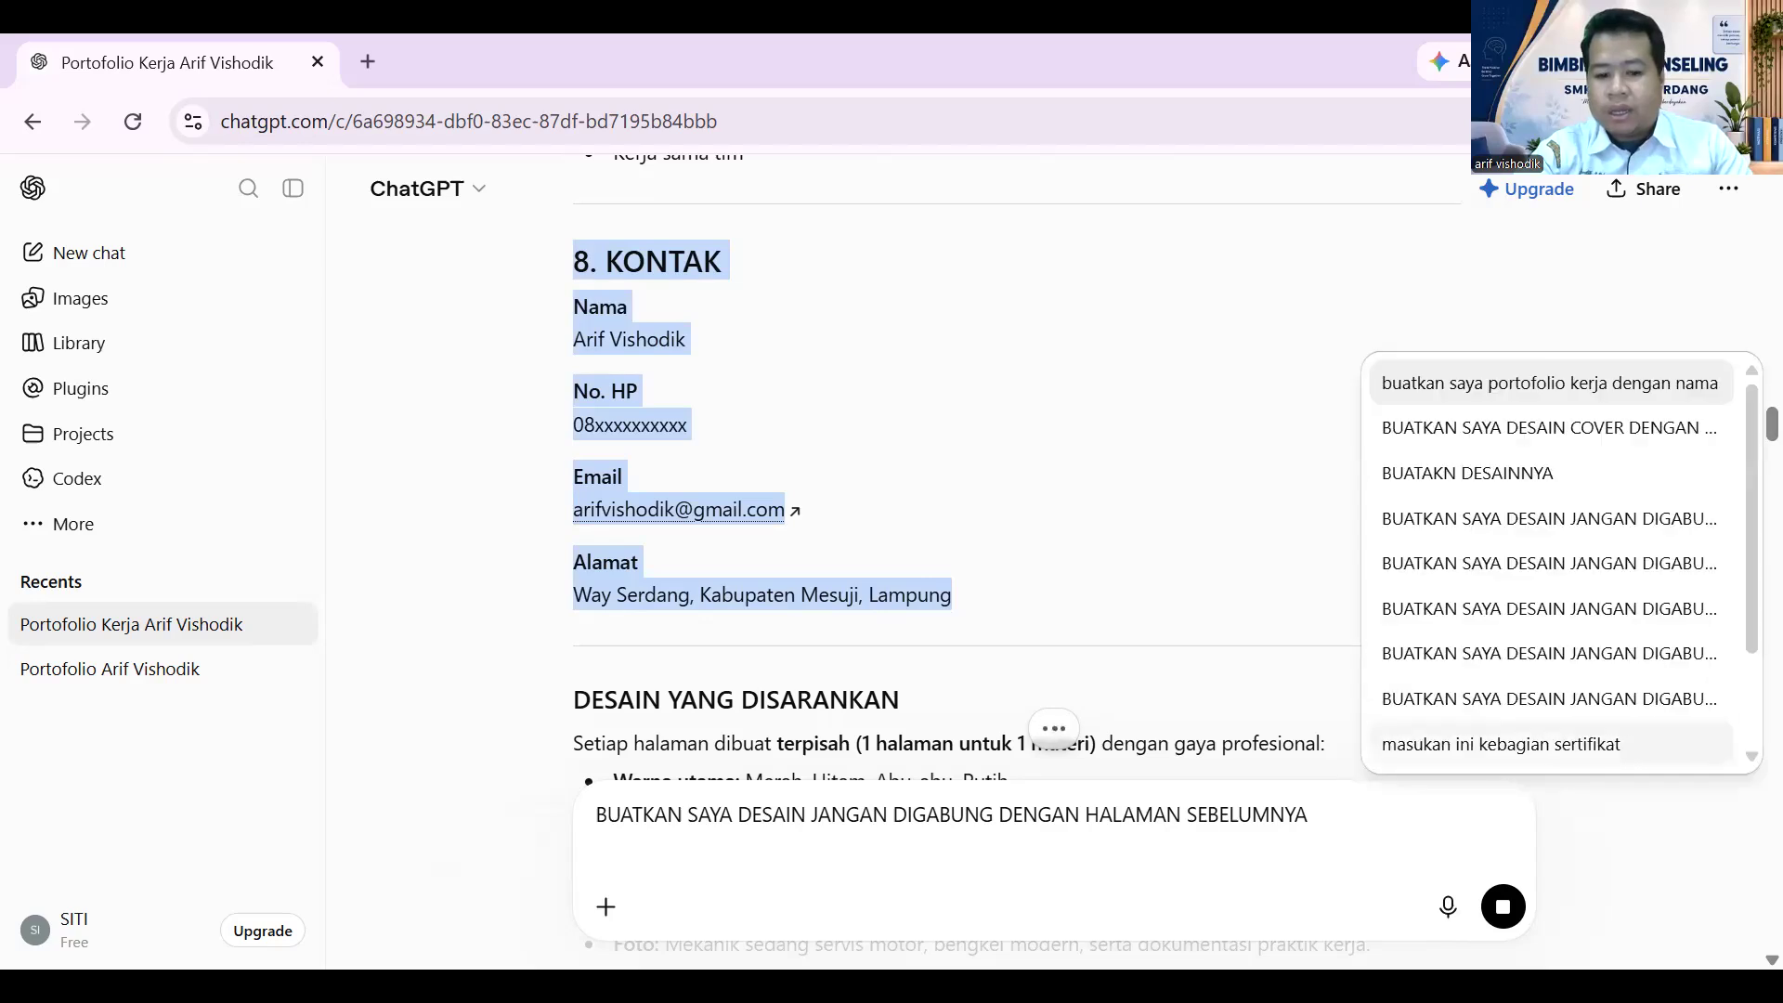
left_click(1049, 873)
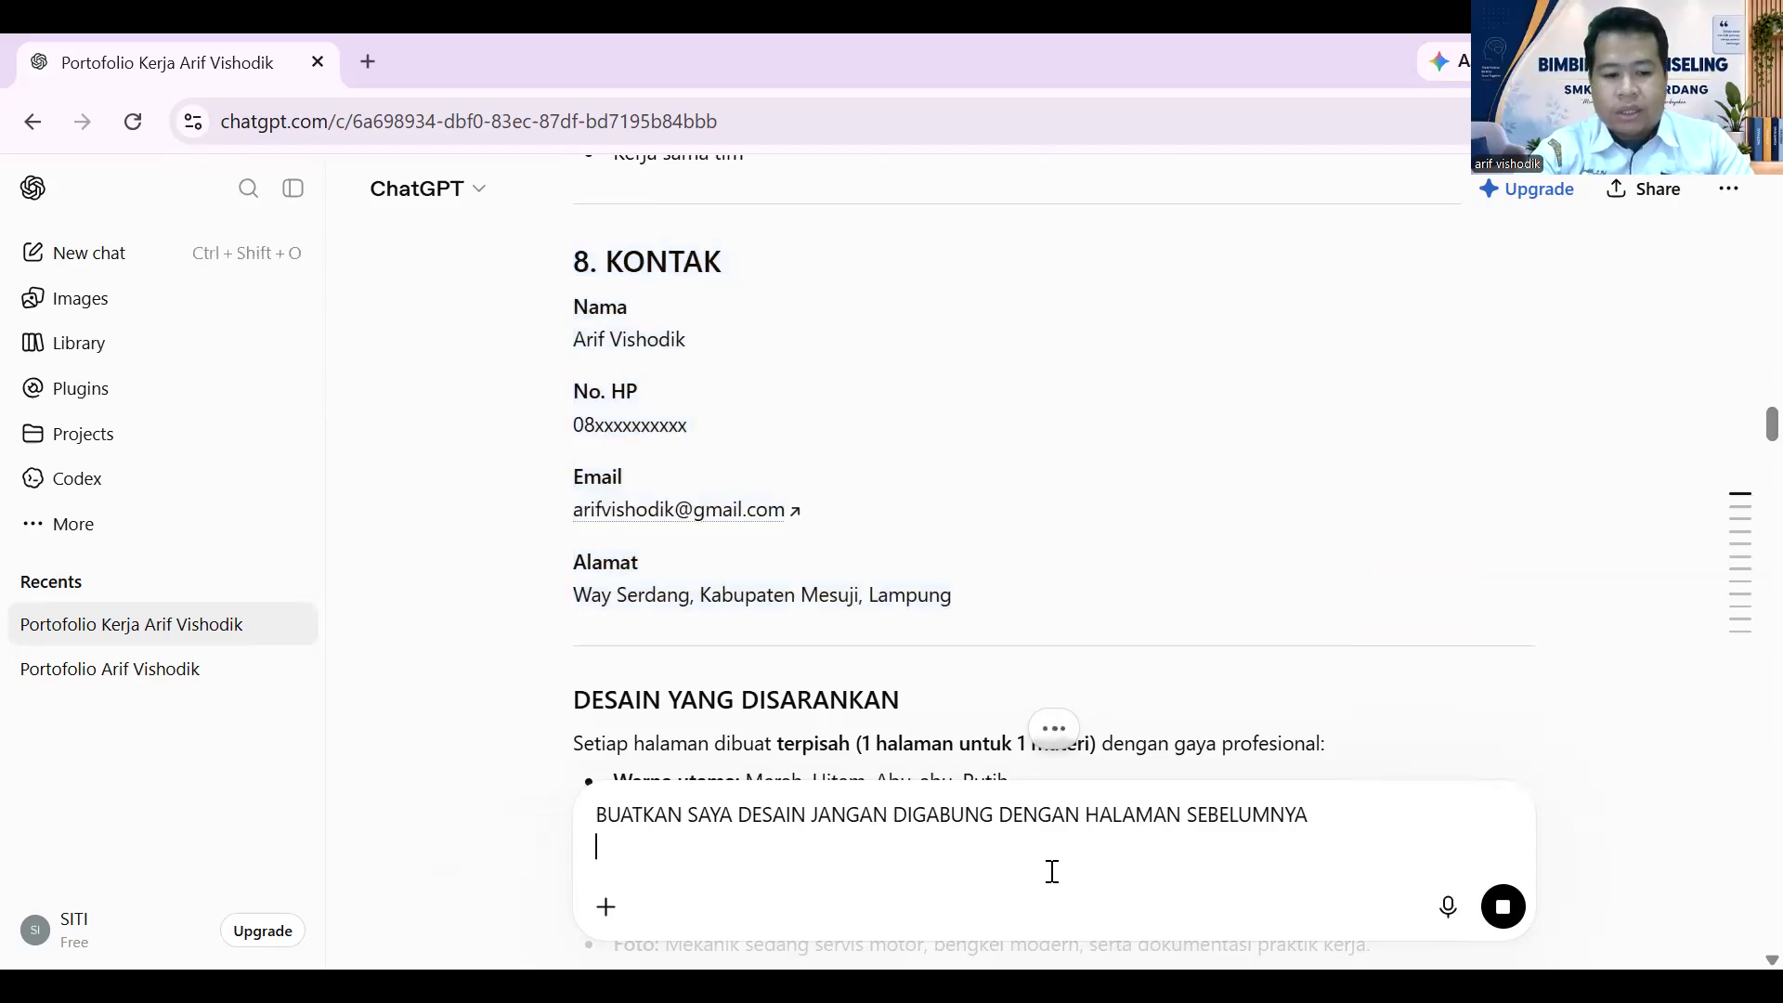
key("ctrl+v")
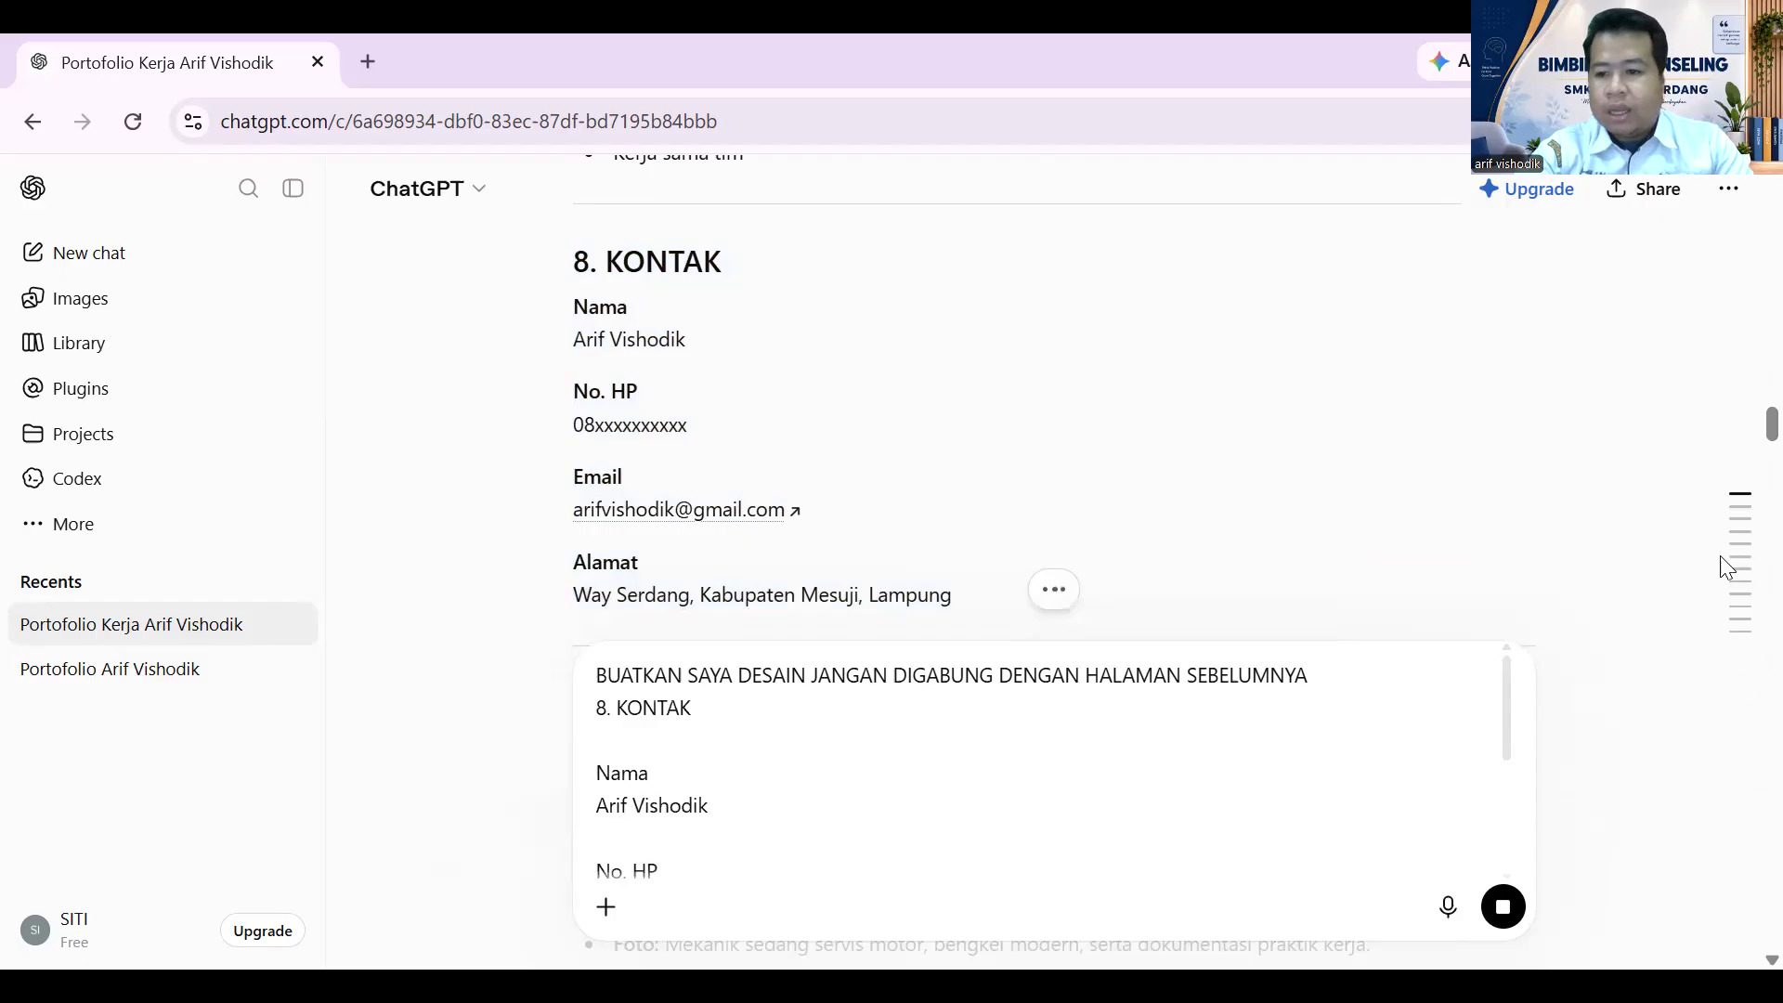
mouse_move(1726, 624)
left_click(1374, 658)
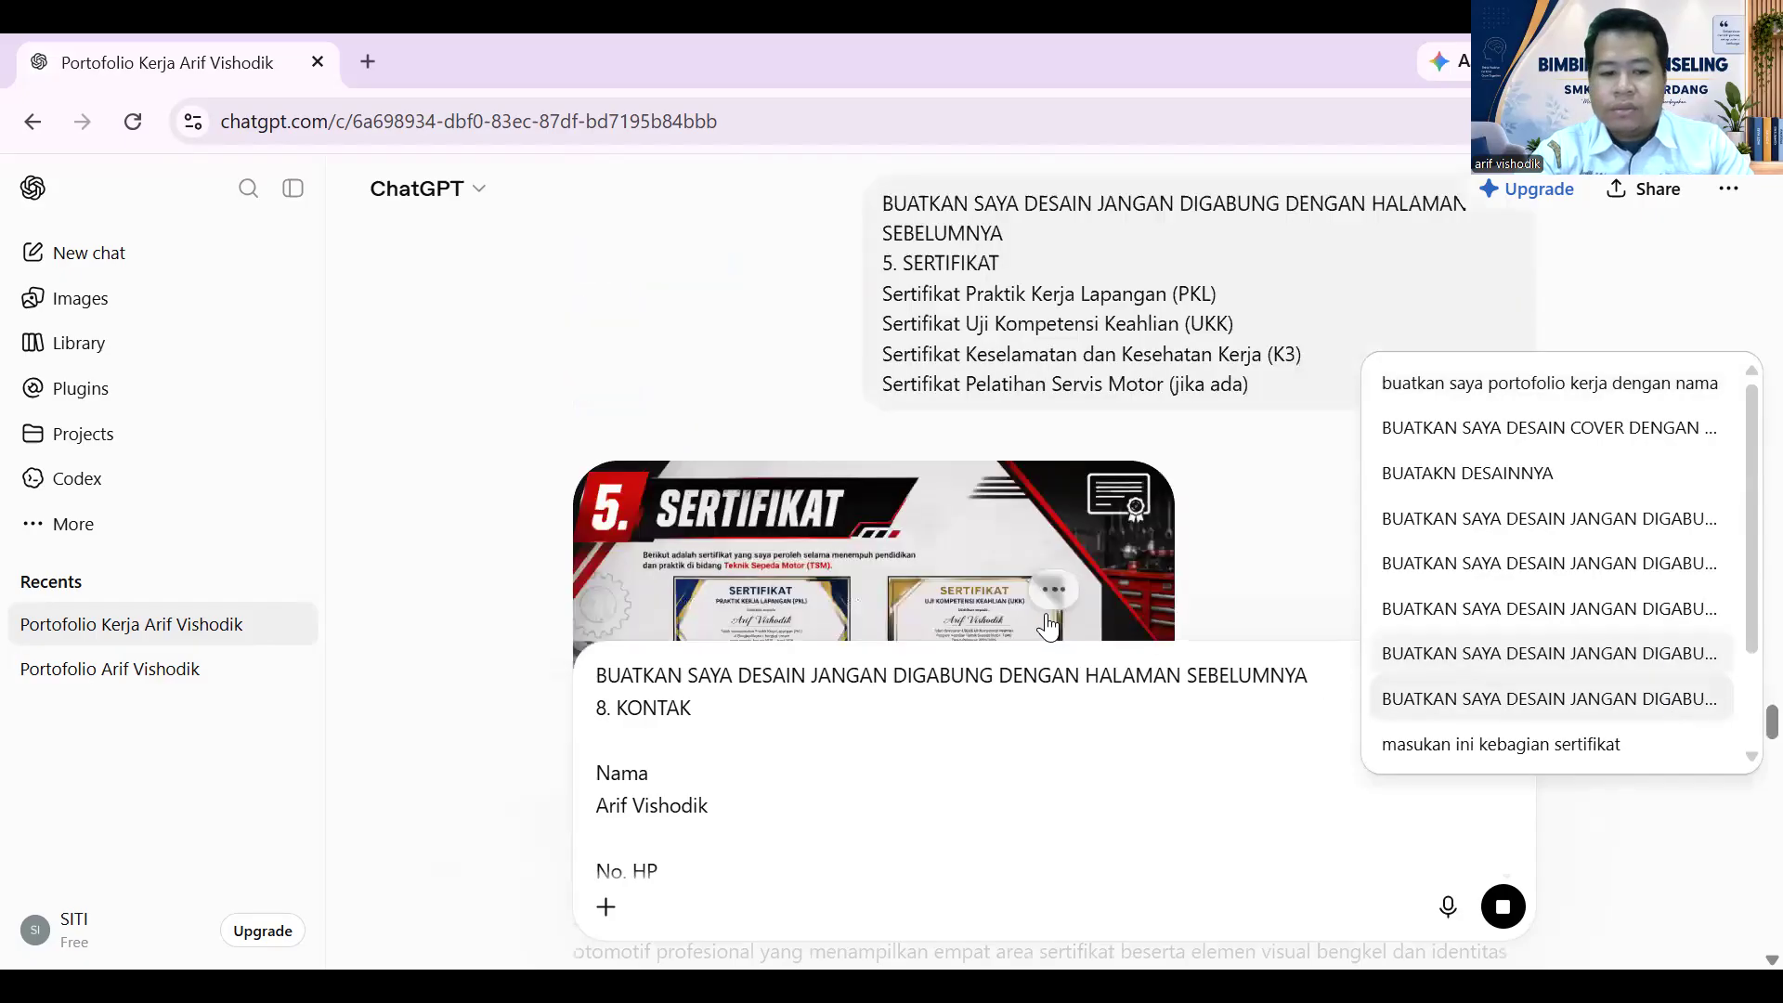
scroll(1079, 333, "down", 10)
scroll(1079, 334, "down", 15)
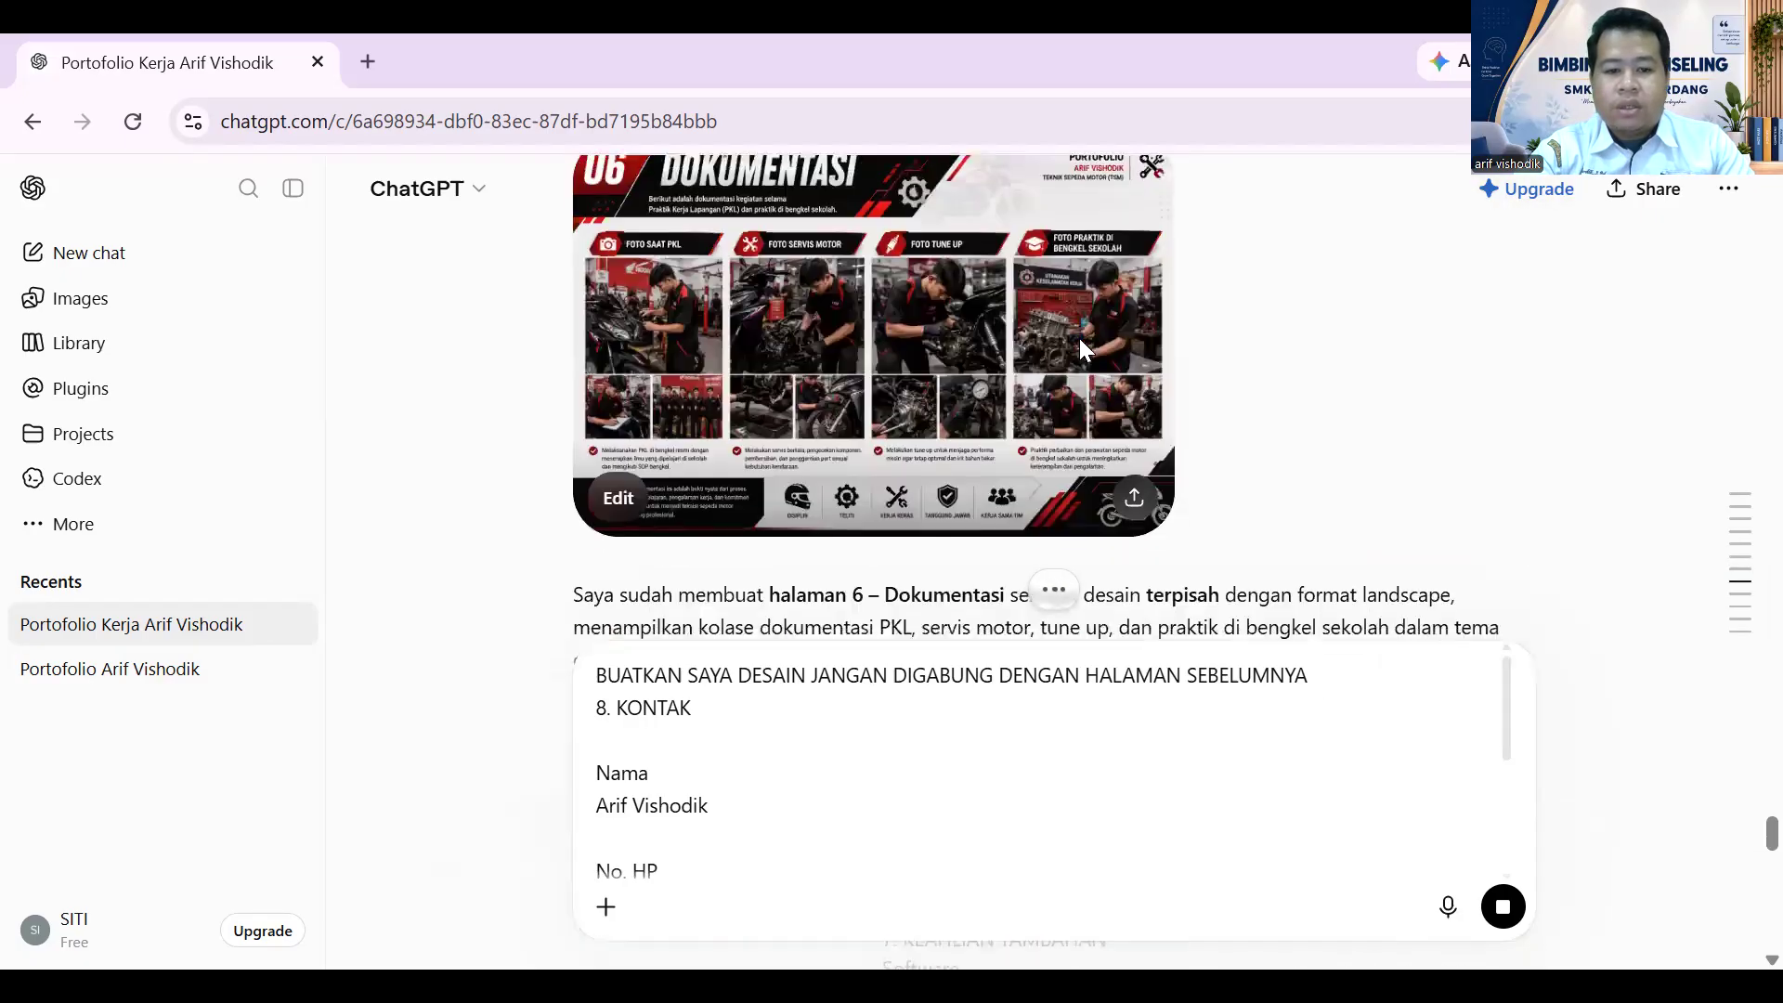
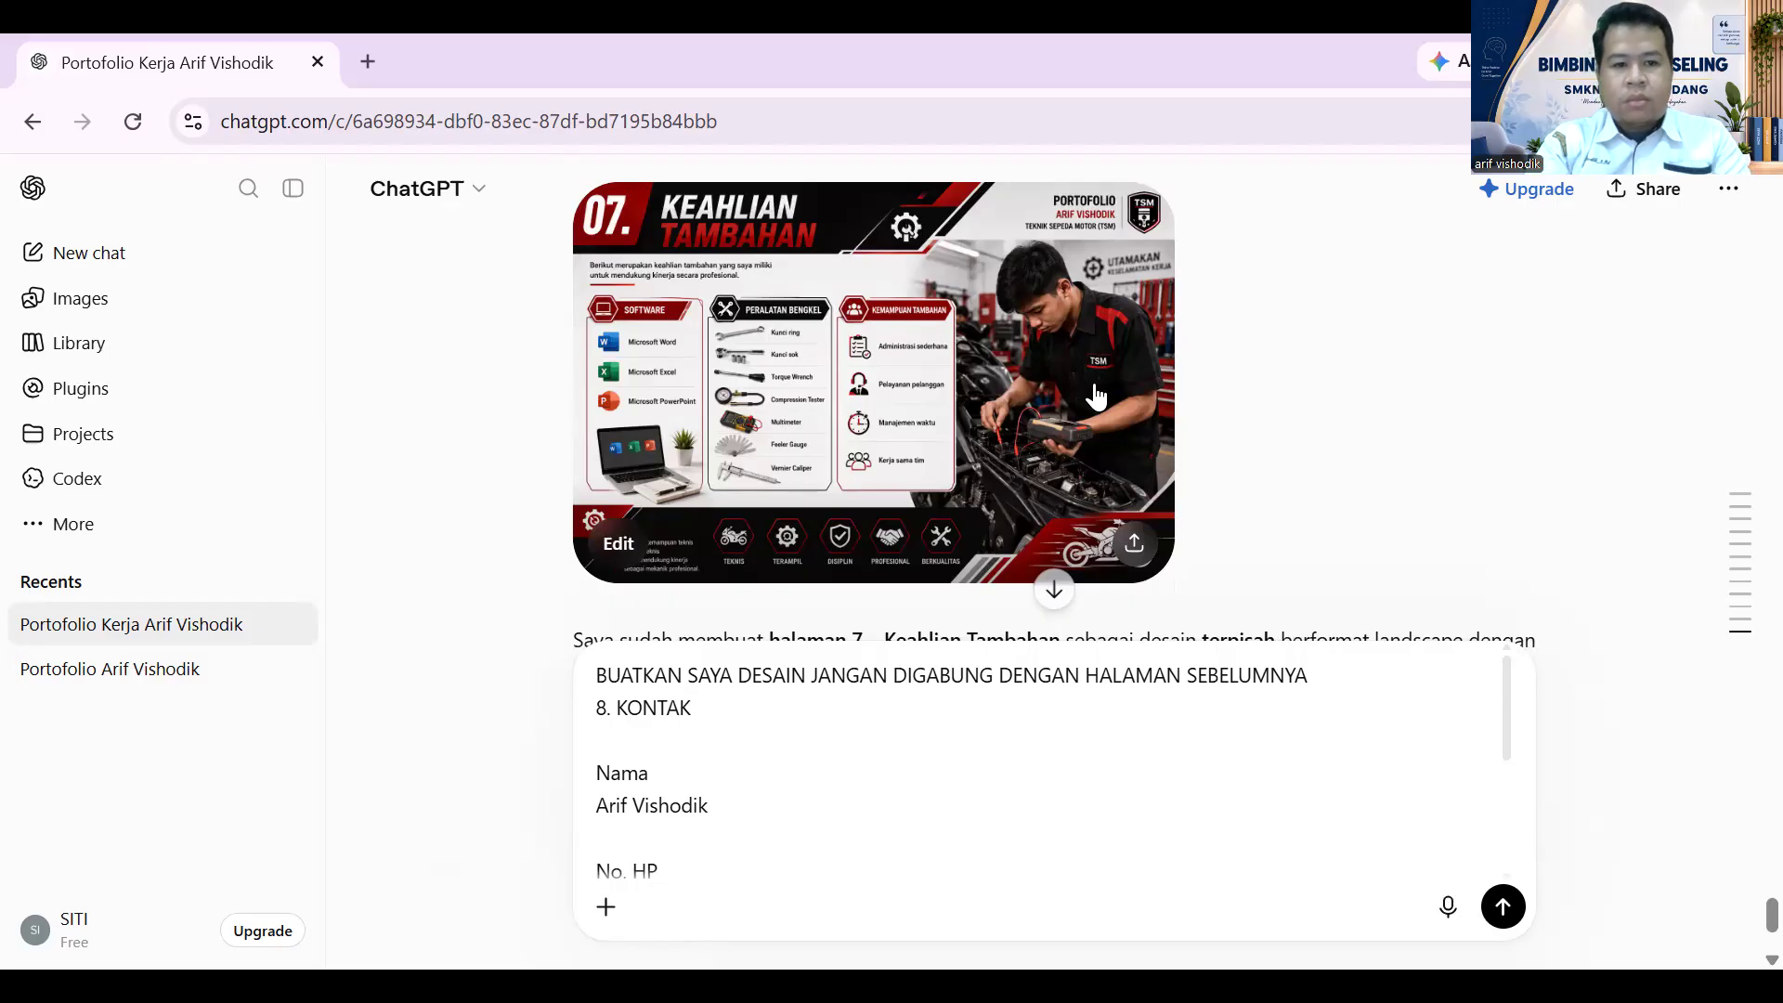
- Review the 07 Keahlian Tambahan page at full size, then send the 8. KONTAK page request
scroll(1099, 218, "down", 3)
scroll(1065, 290, "up", 4)
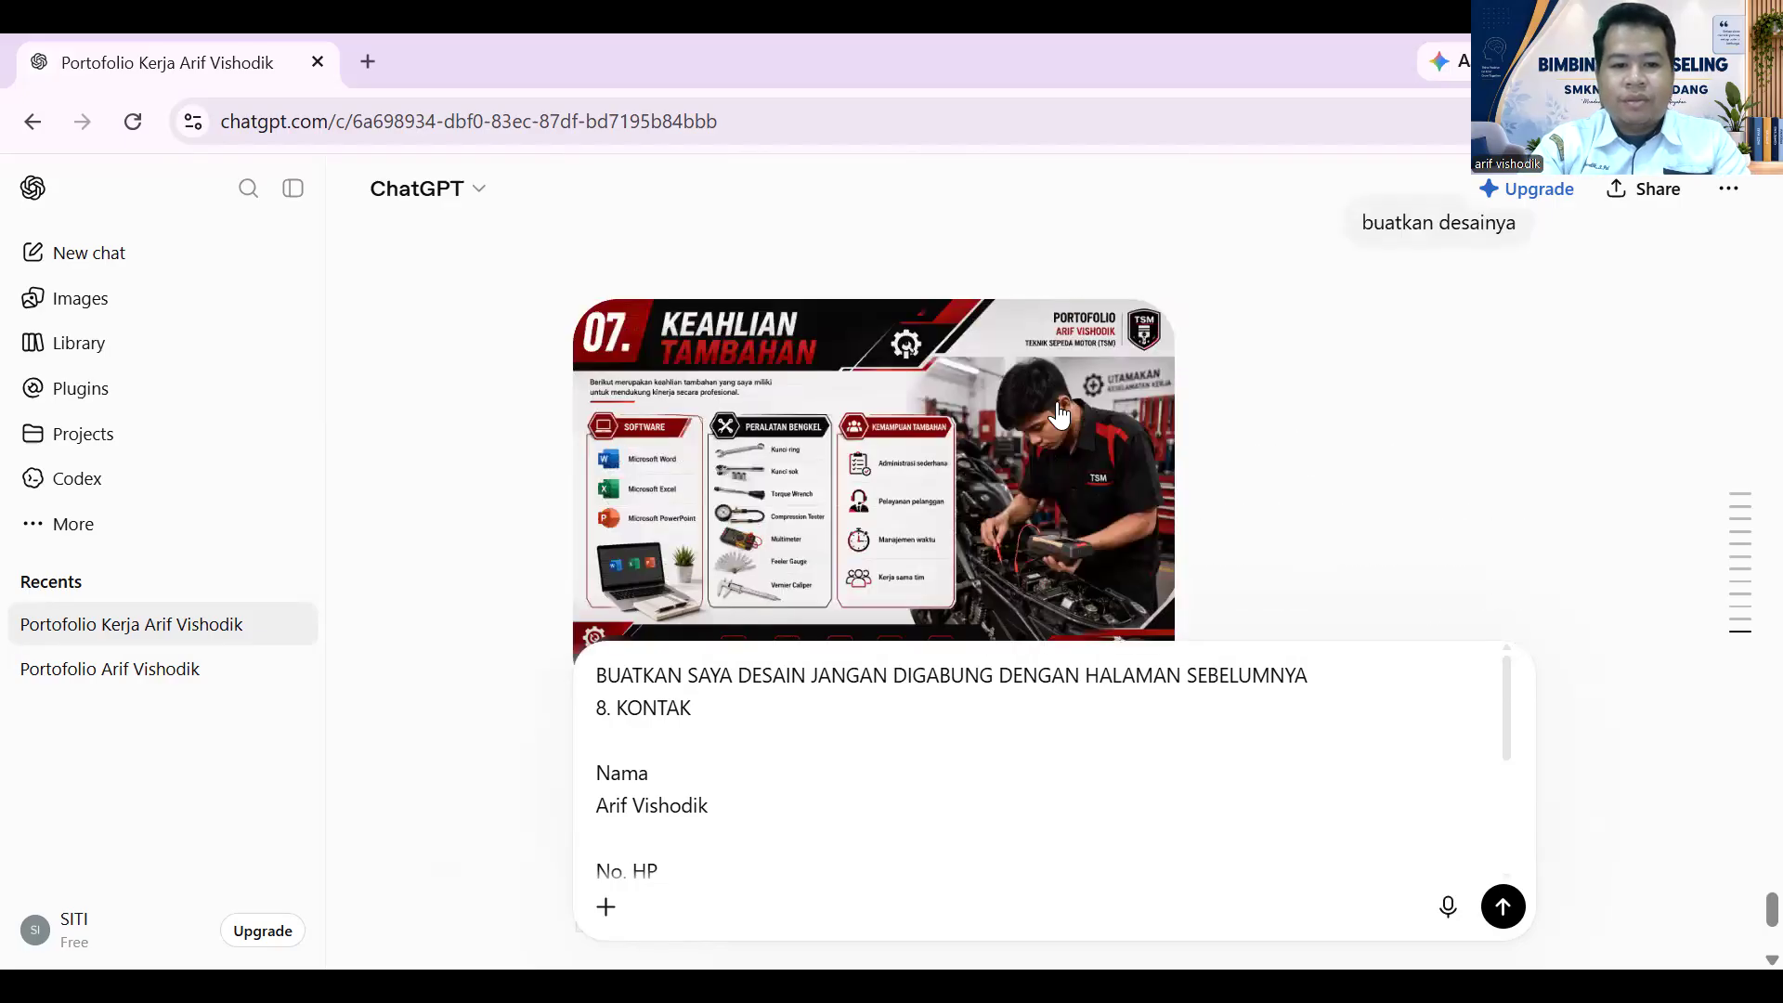
scroll(808, 371, "down", 1)
left_click(806, 359)
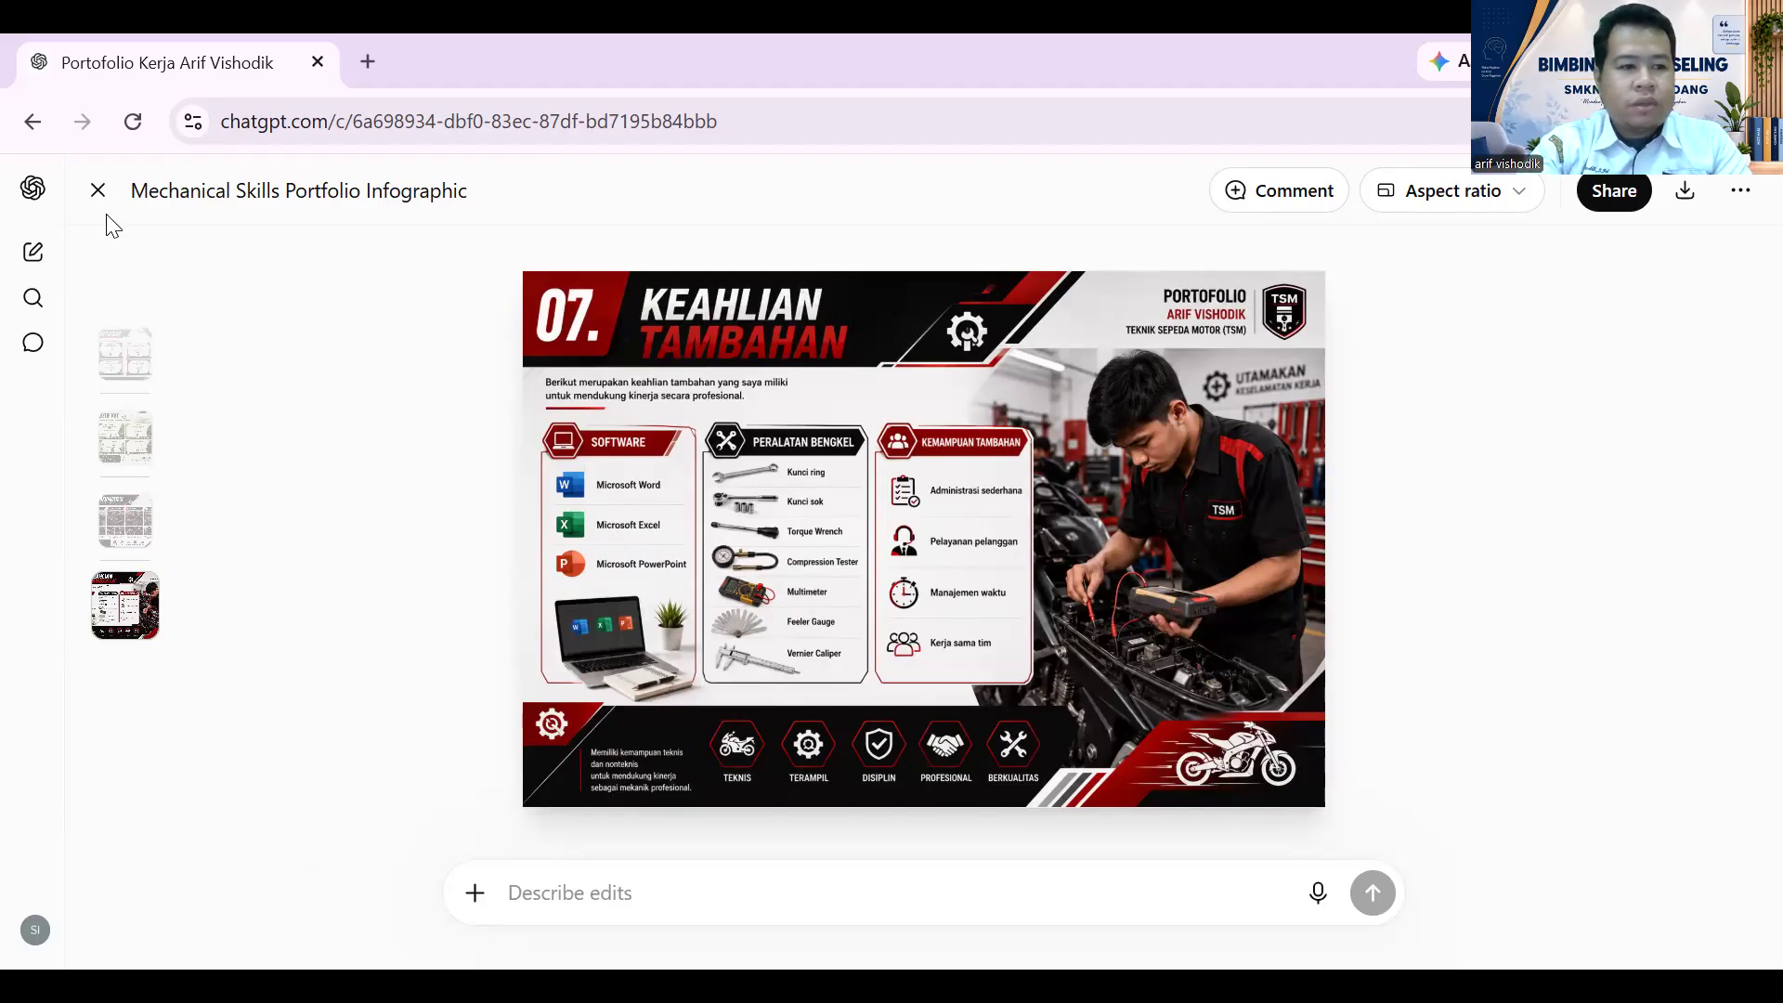
left_click(97, 191)
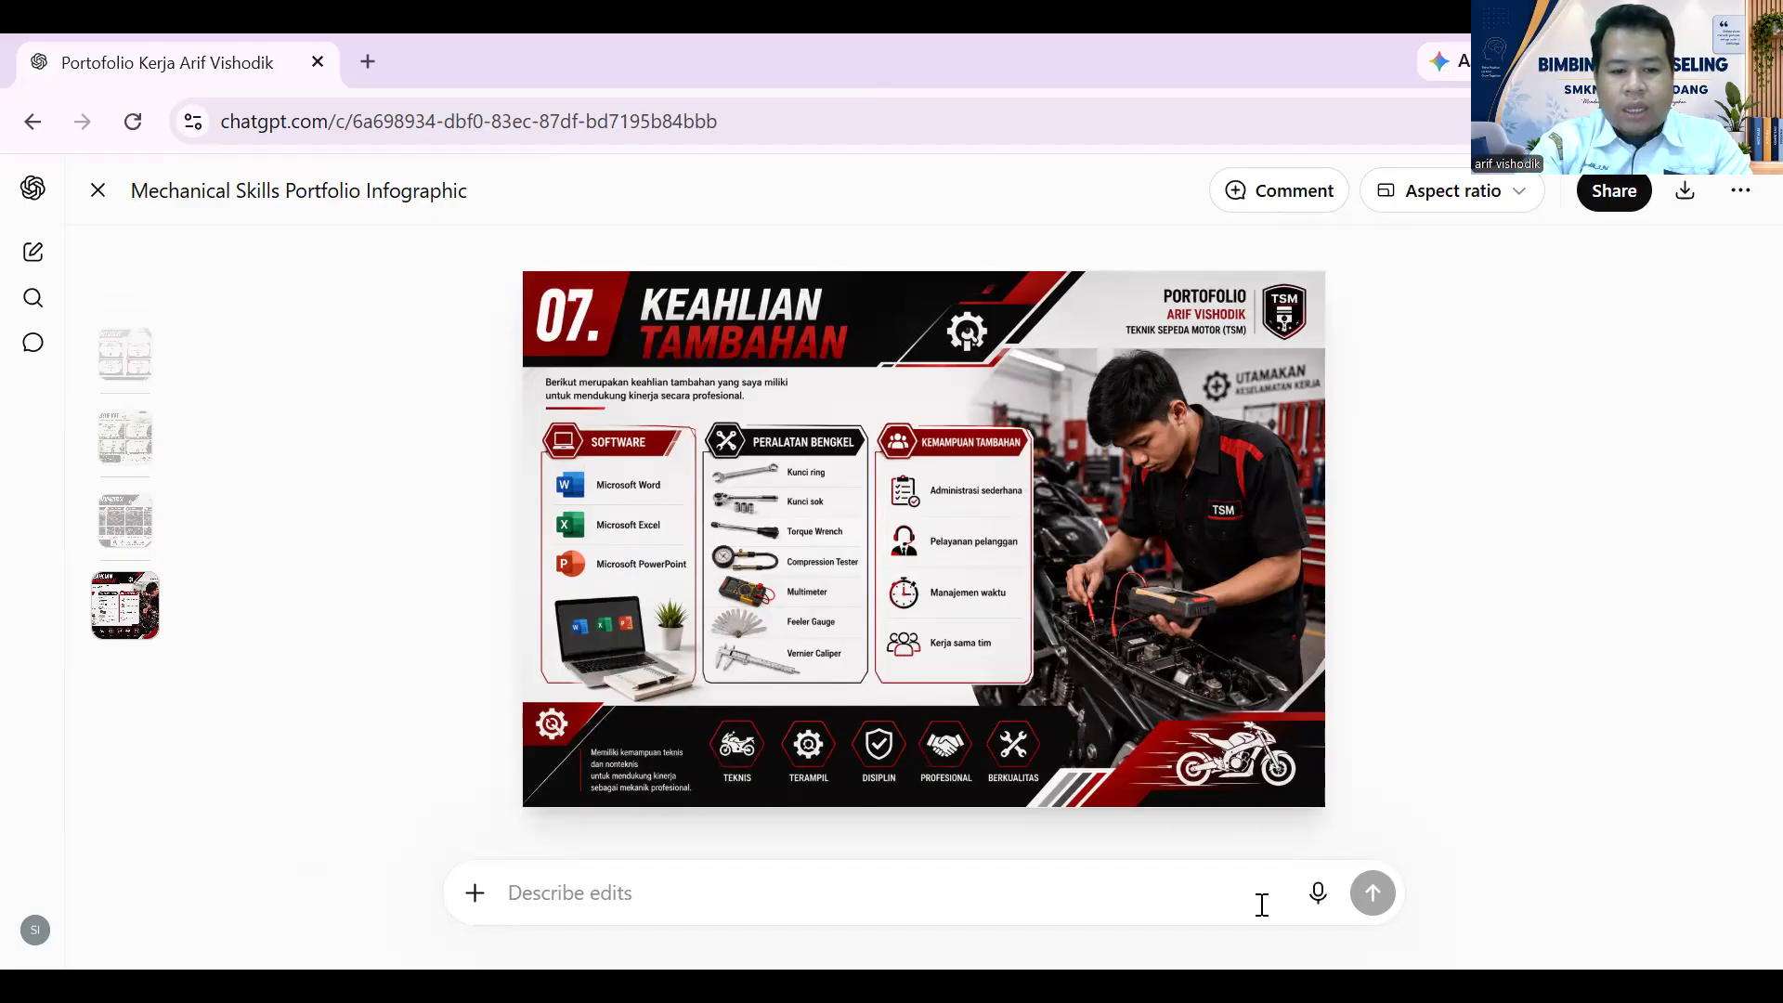
left_click(1503, 907)
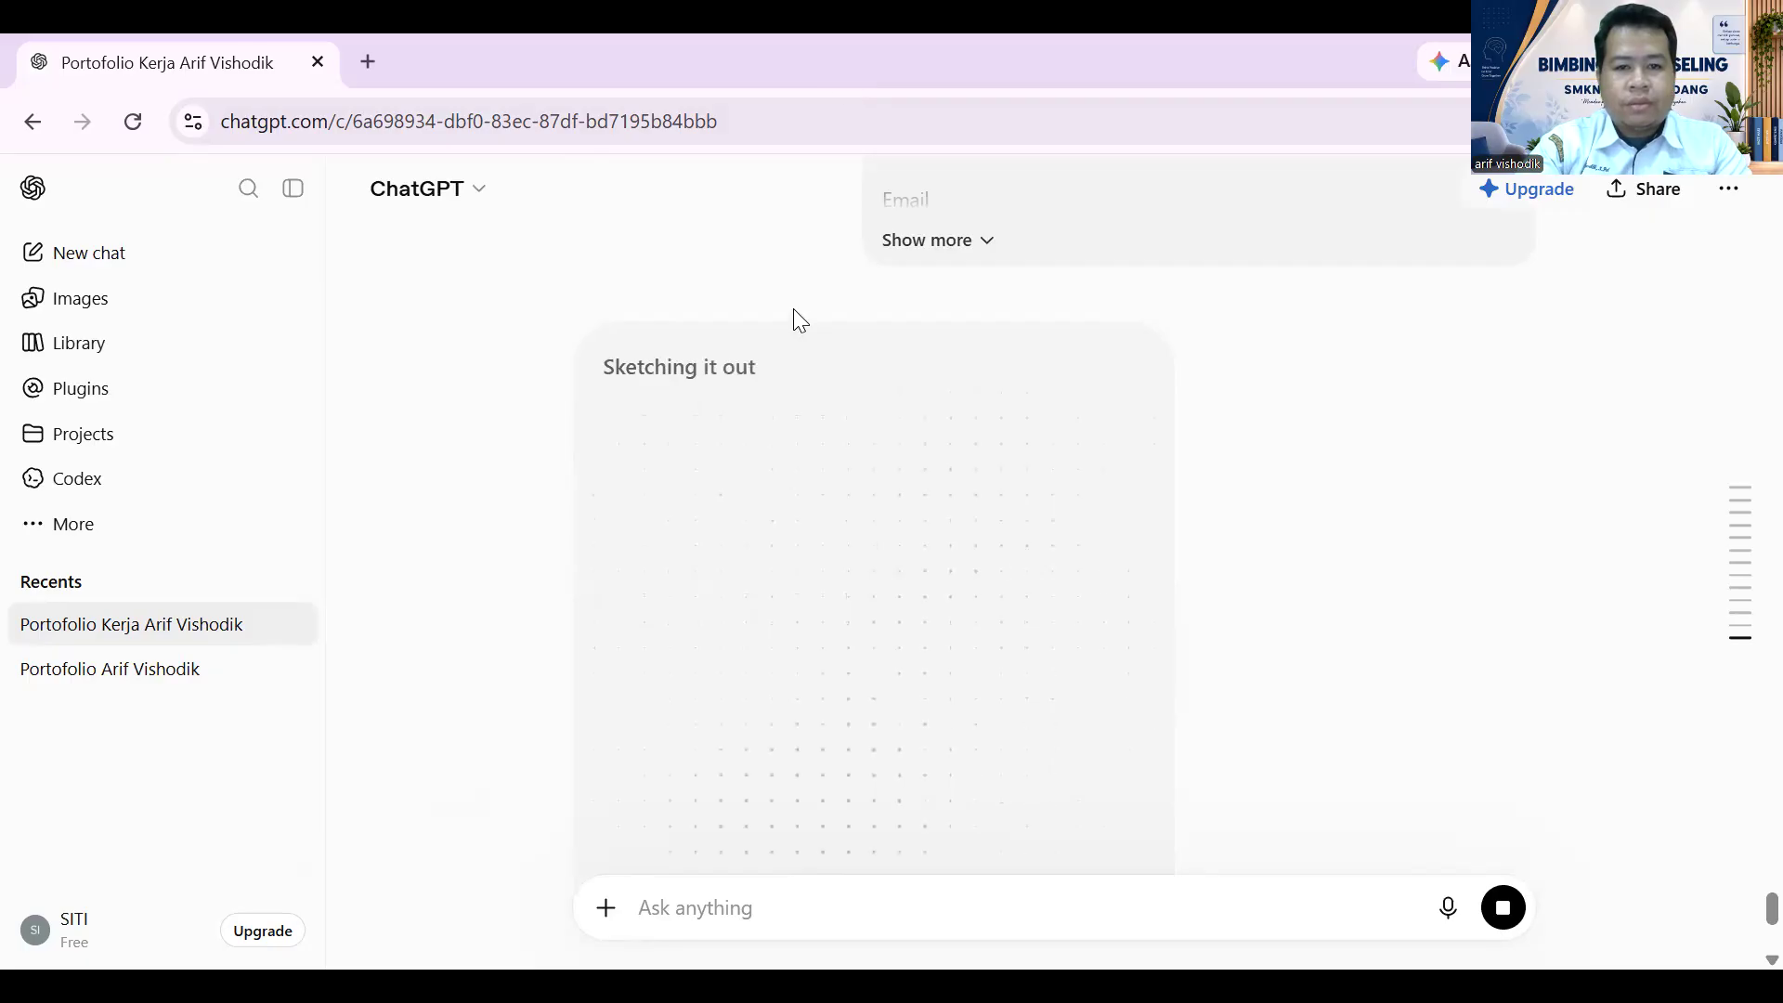
- Expand the sent message to check the name, phone, email and address while the 08 Kontak image renders
left_click(955, 242)
scroll(928, 311, "down", 5)
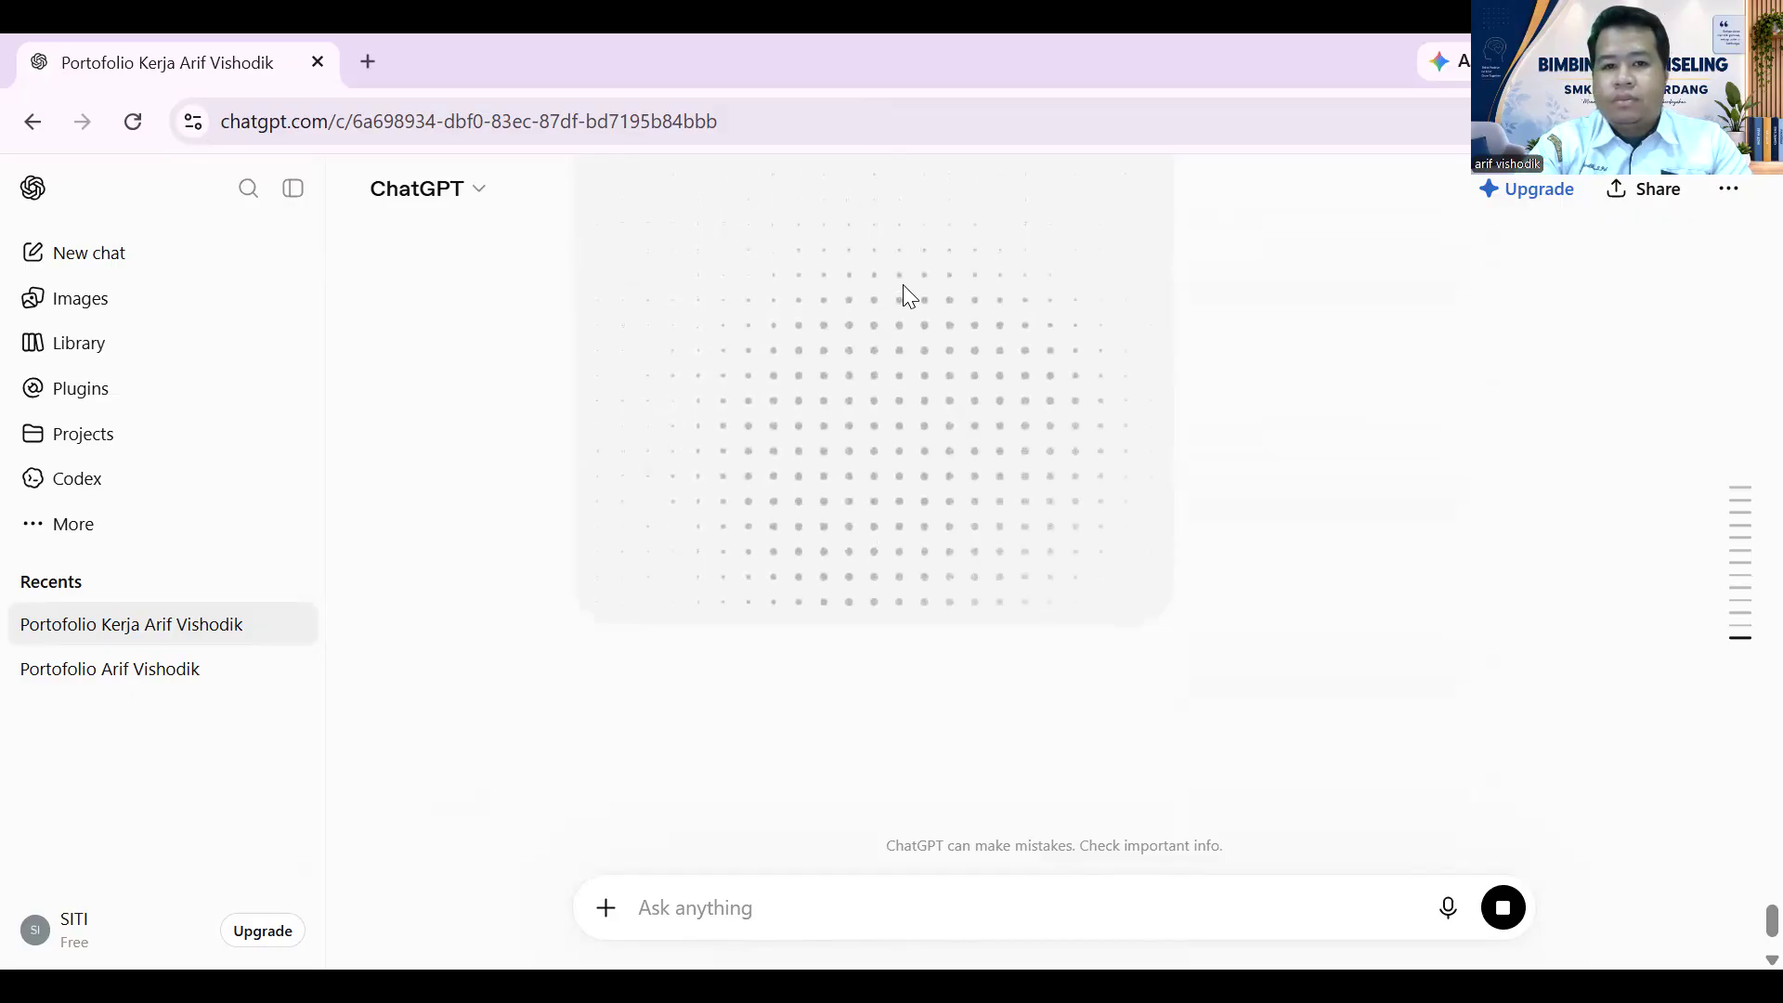
scroll(901, 282, "up", 5)
scroll(901, 282, "up", 5)
scroll(911, 275, "down", 7)
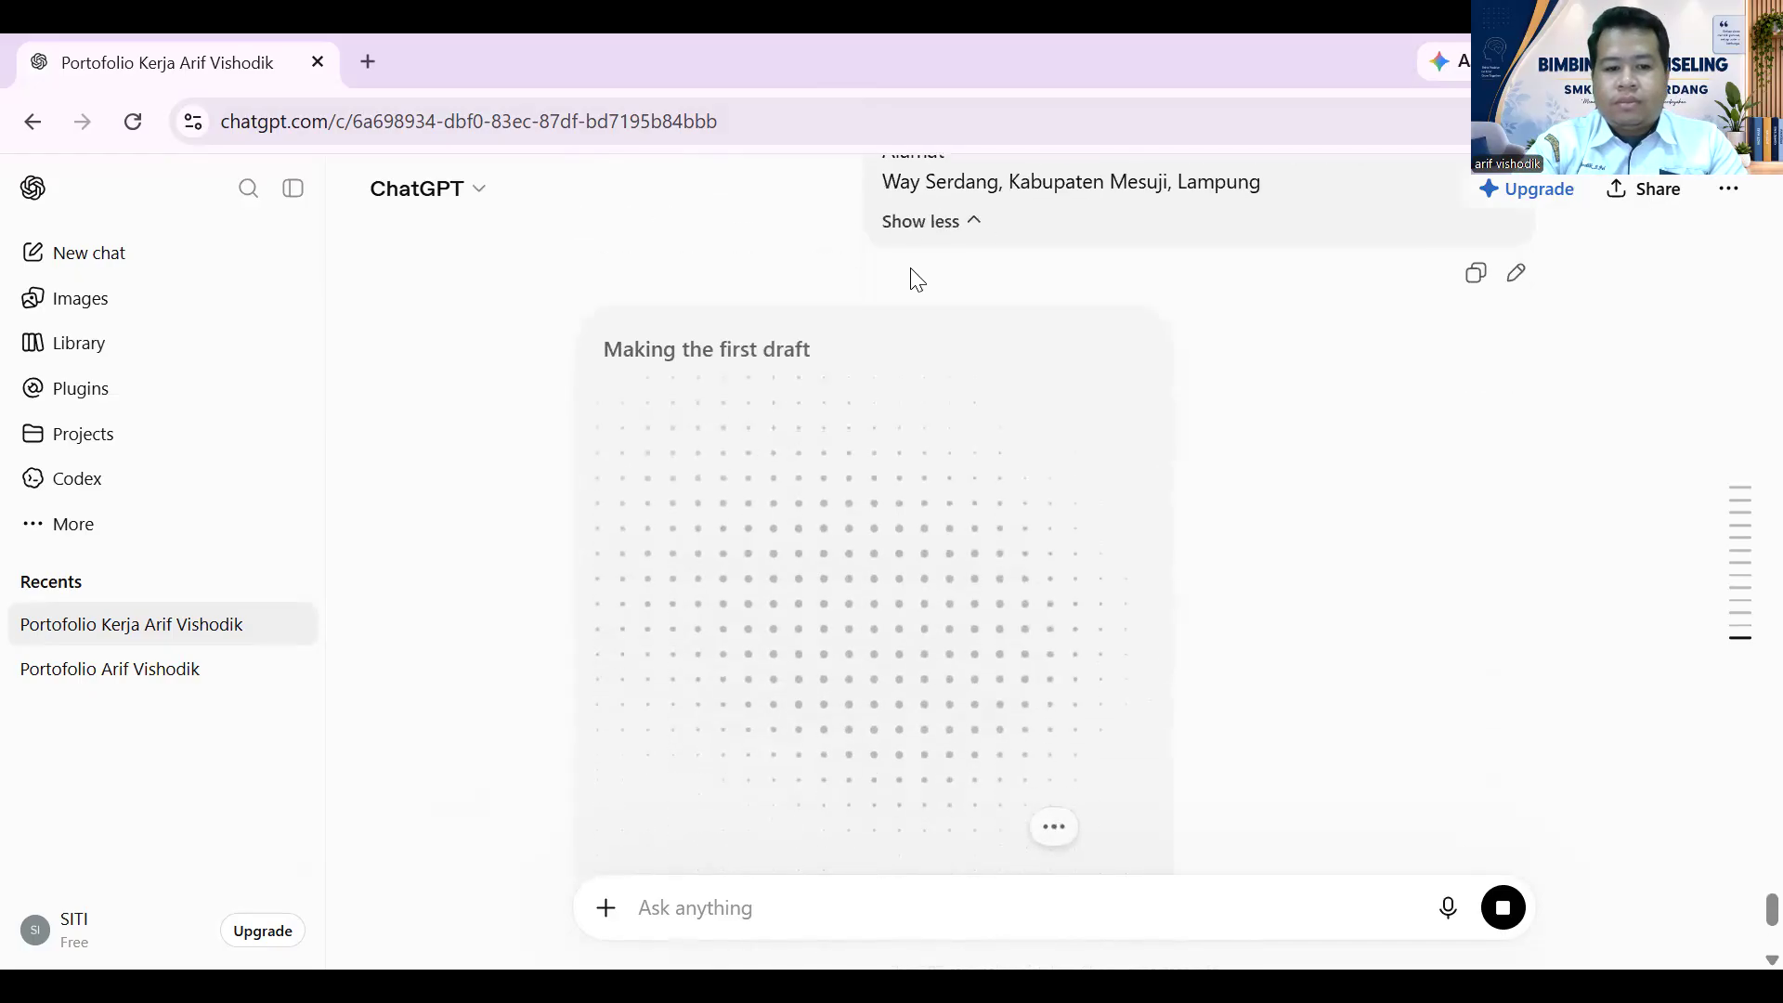
scroll(909, 279, "down", 2)
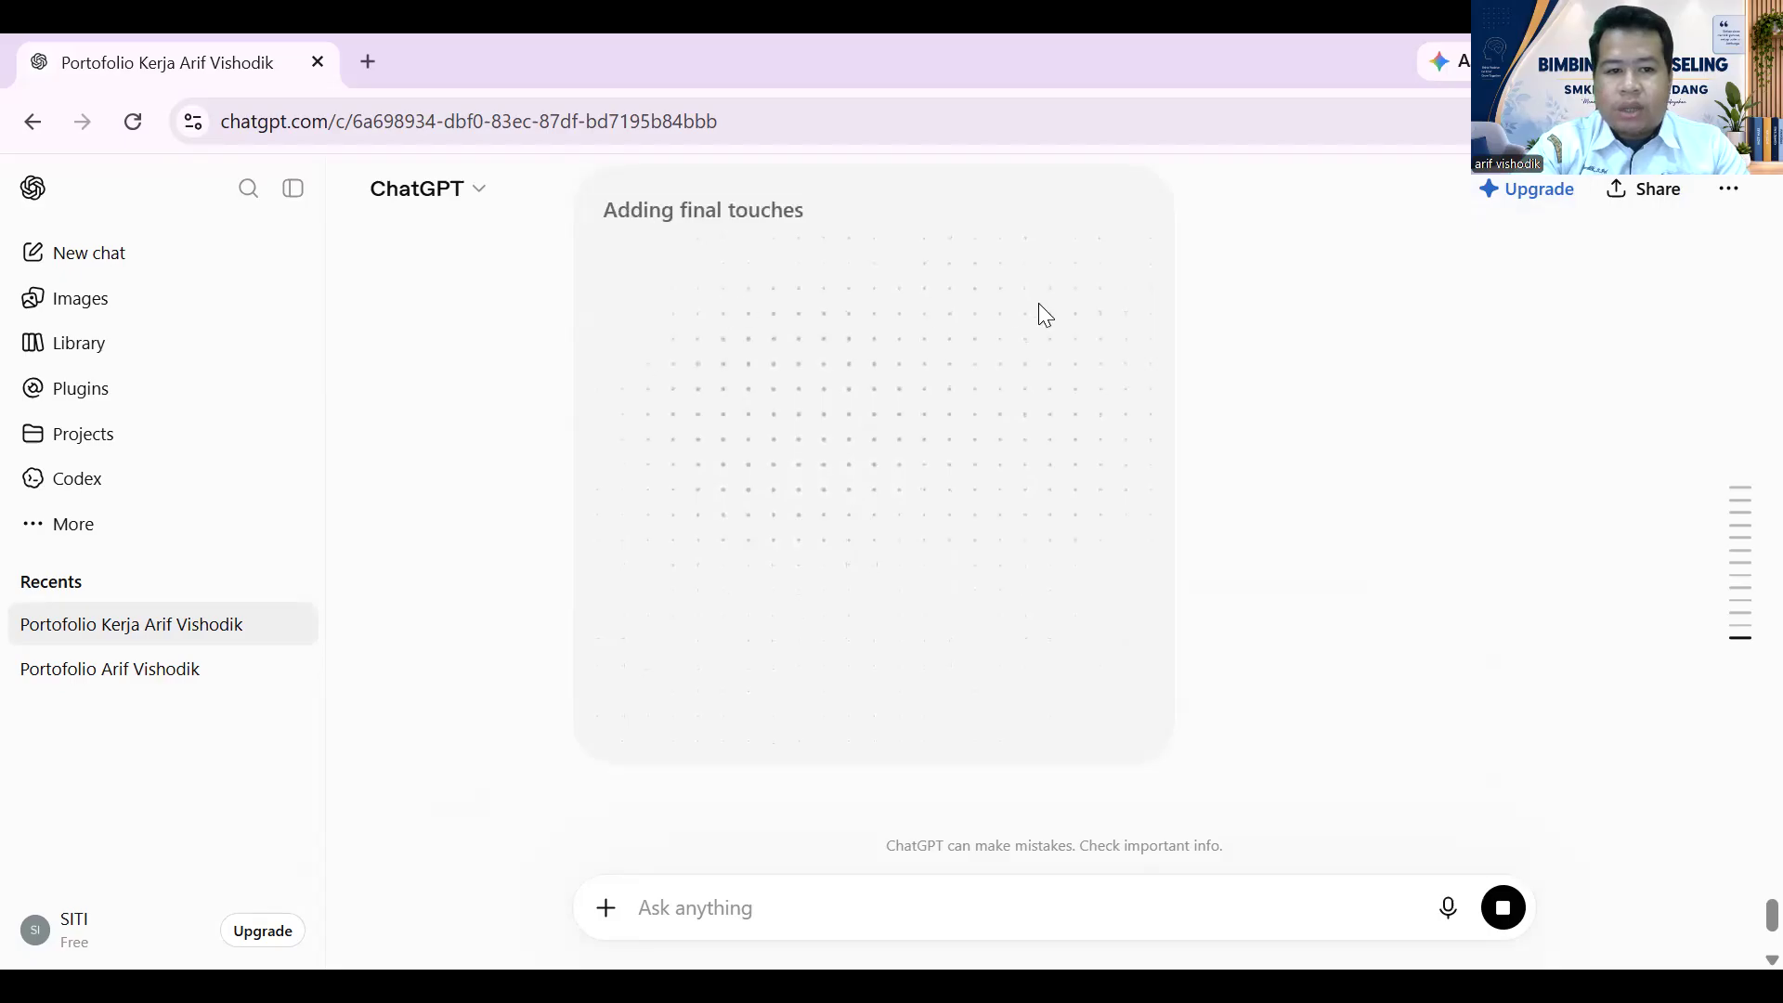
scroll(1038, 303, "up", 6)
scroll(1044, 318, "down", 1)
scroll(1014, 327, "down", 5)
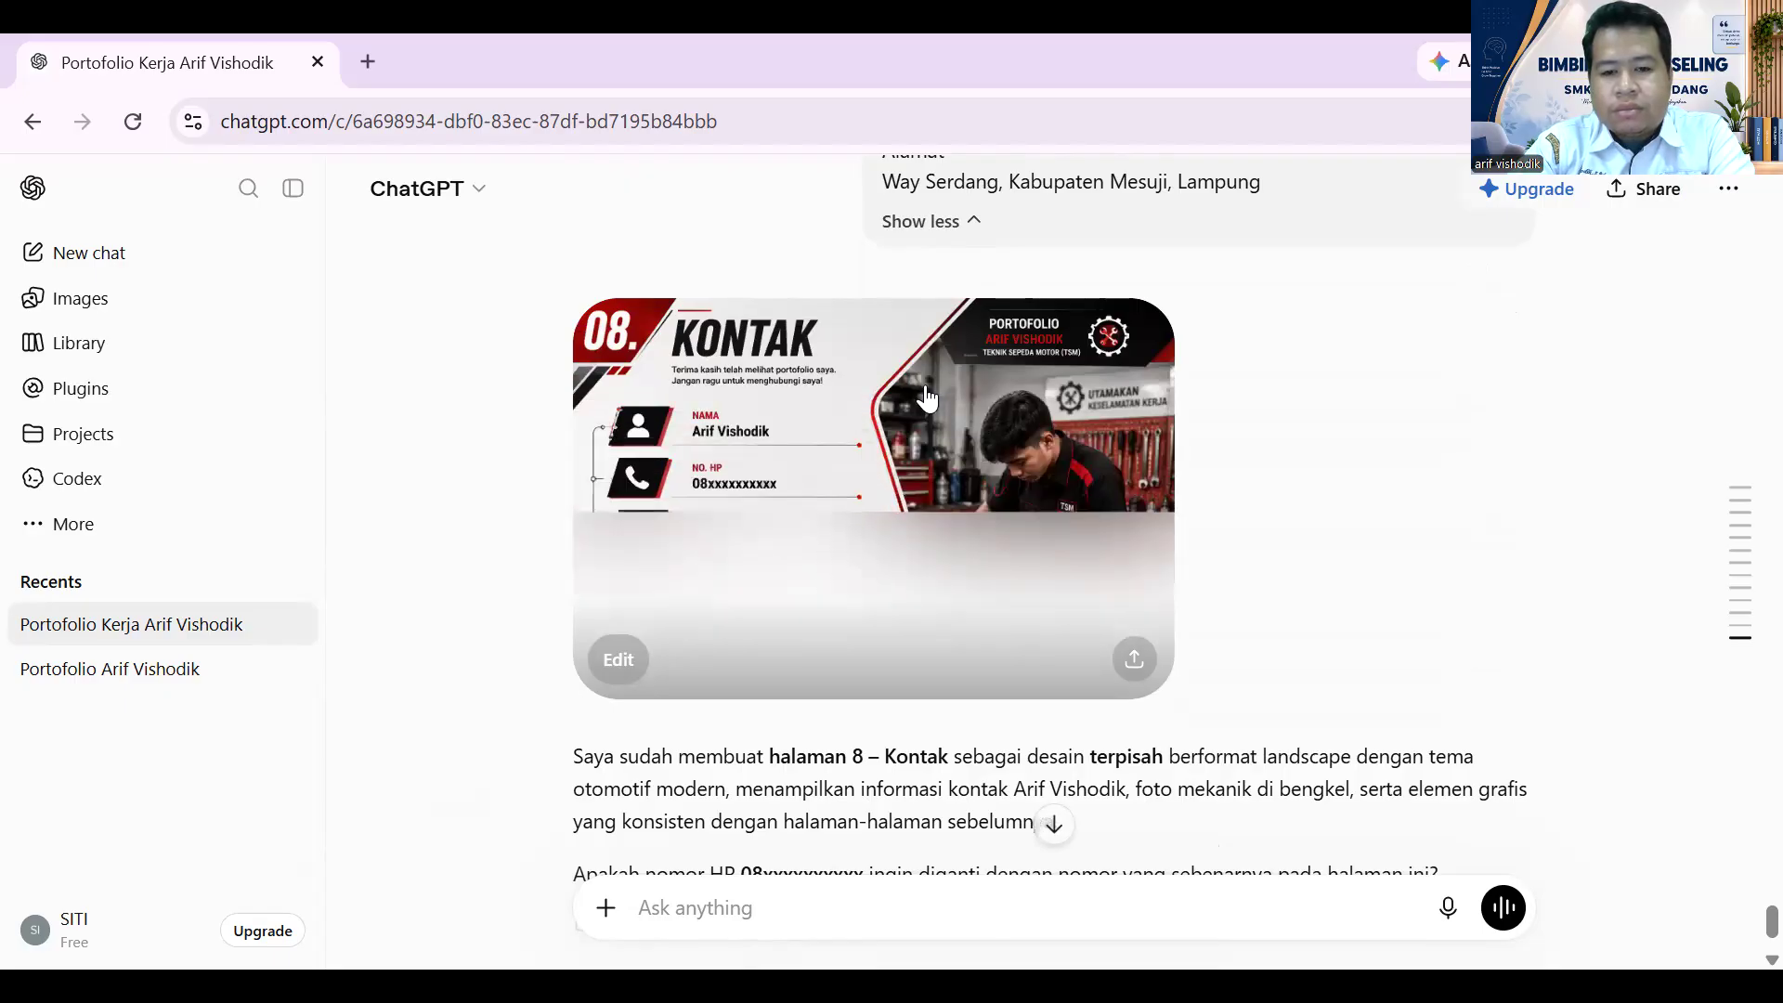
- Look over the completed 08 Kontak image and ChatGPT's question about replacing the placeholder phone number
scroll(926, 397, "down", 2)
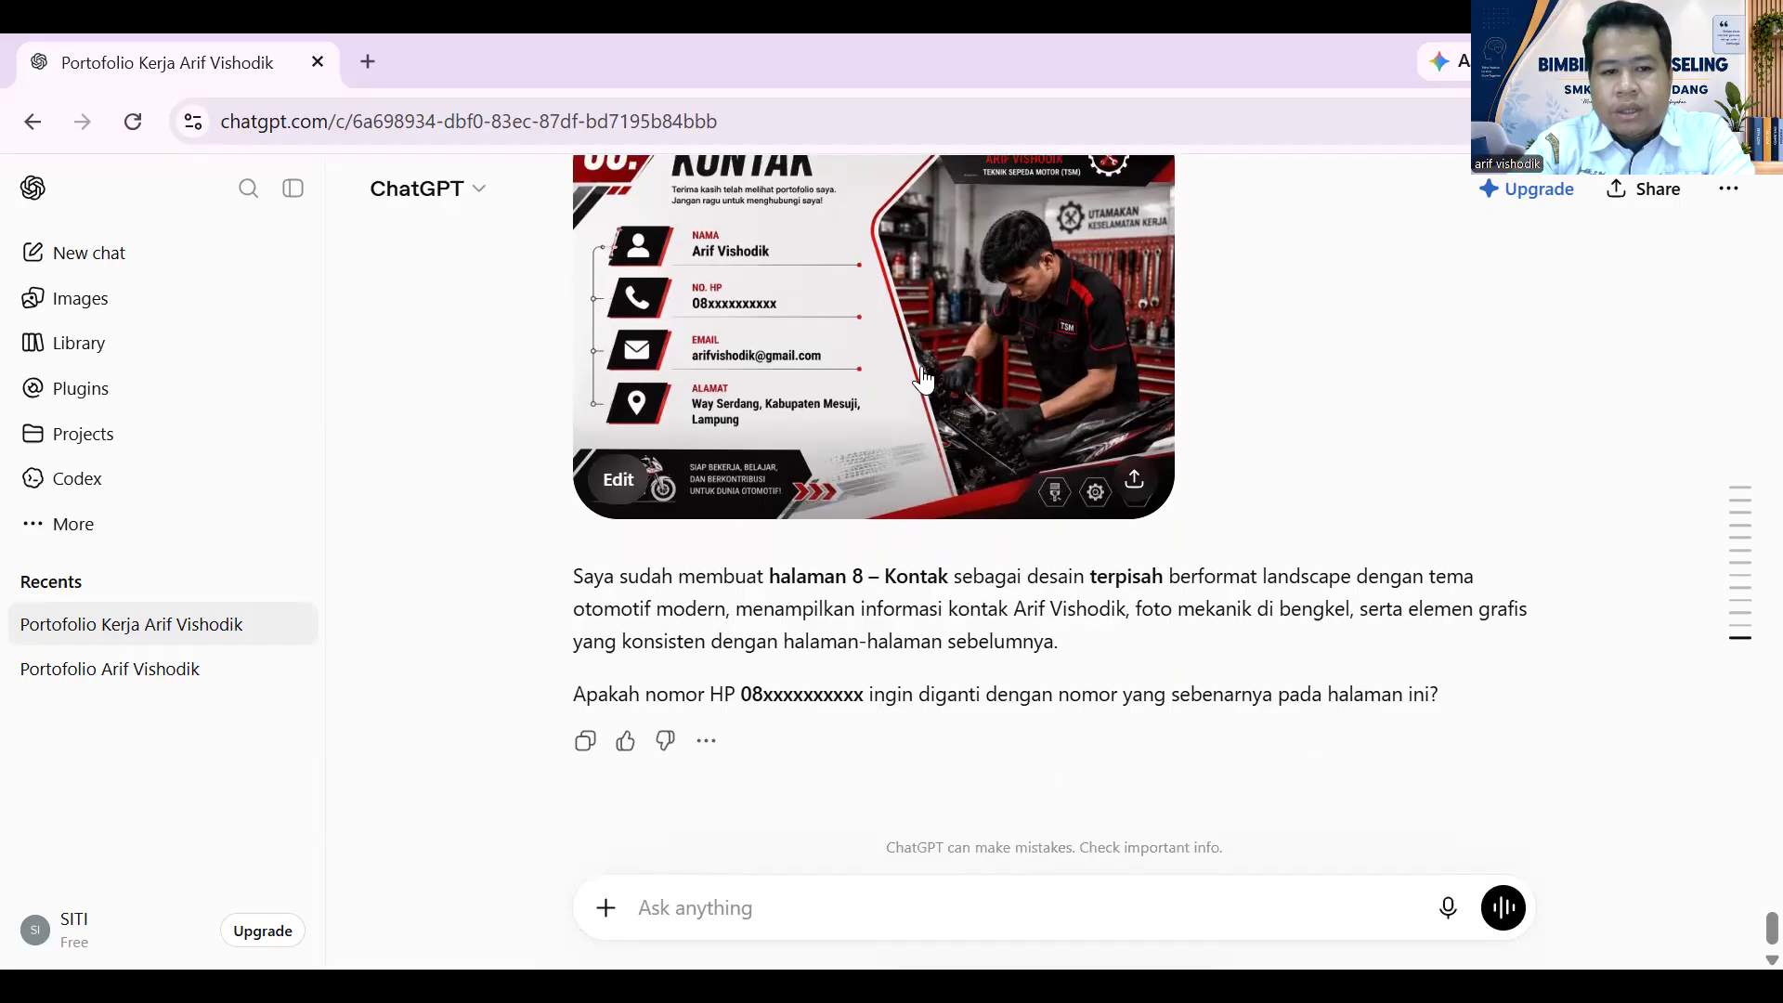
scroll(922, 381, "up", 2)
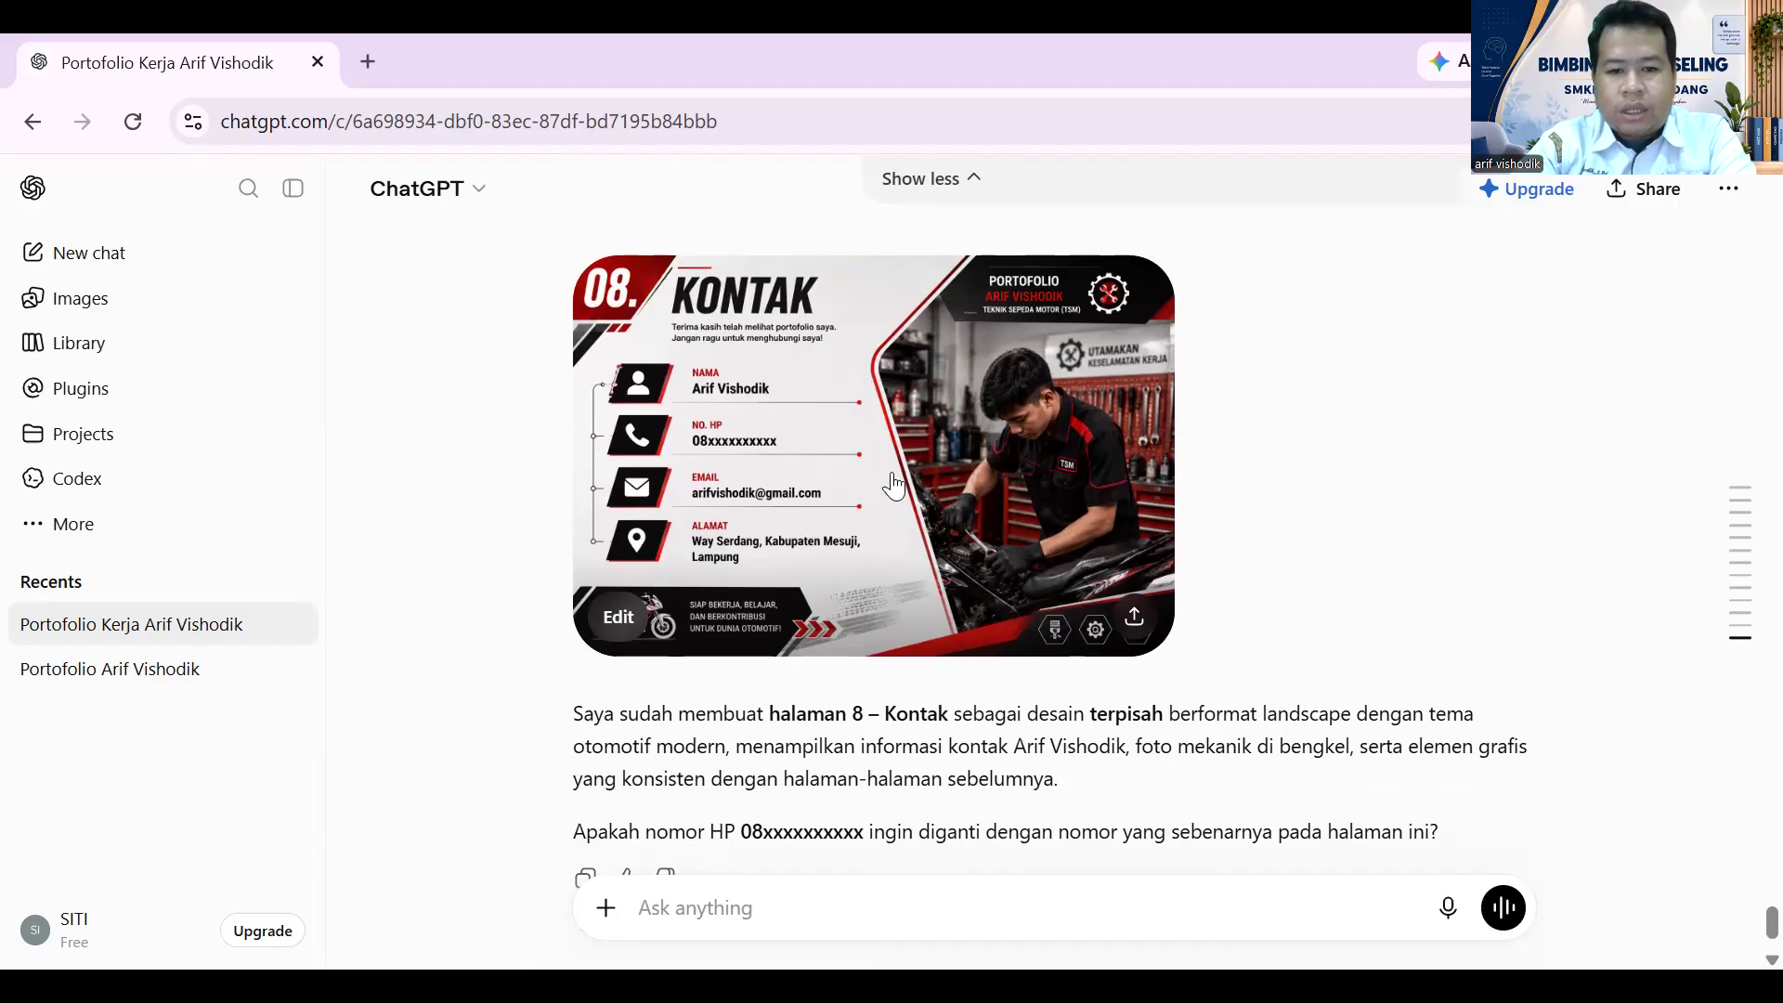
left_click(722, 433)
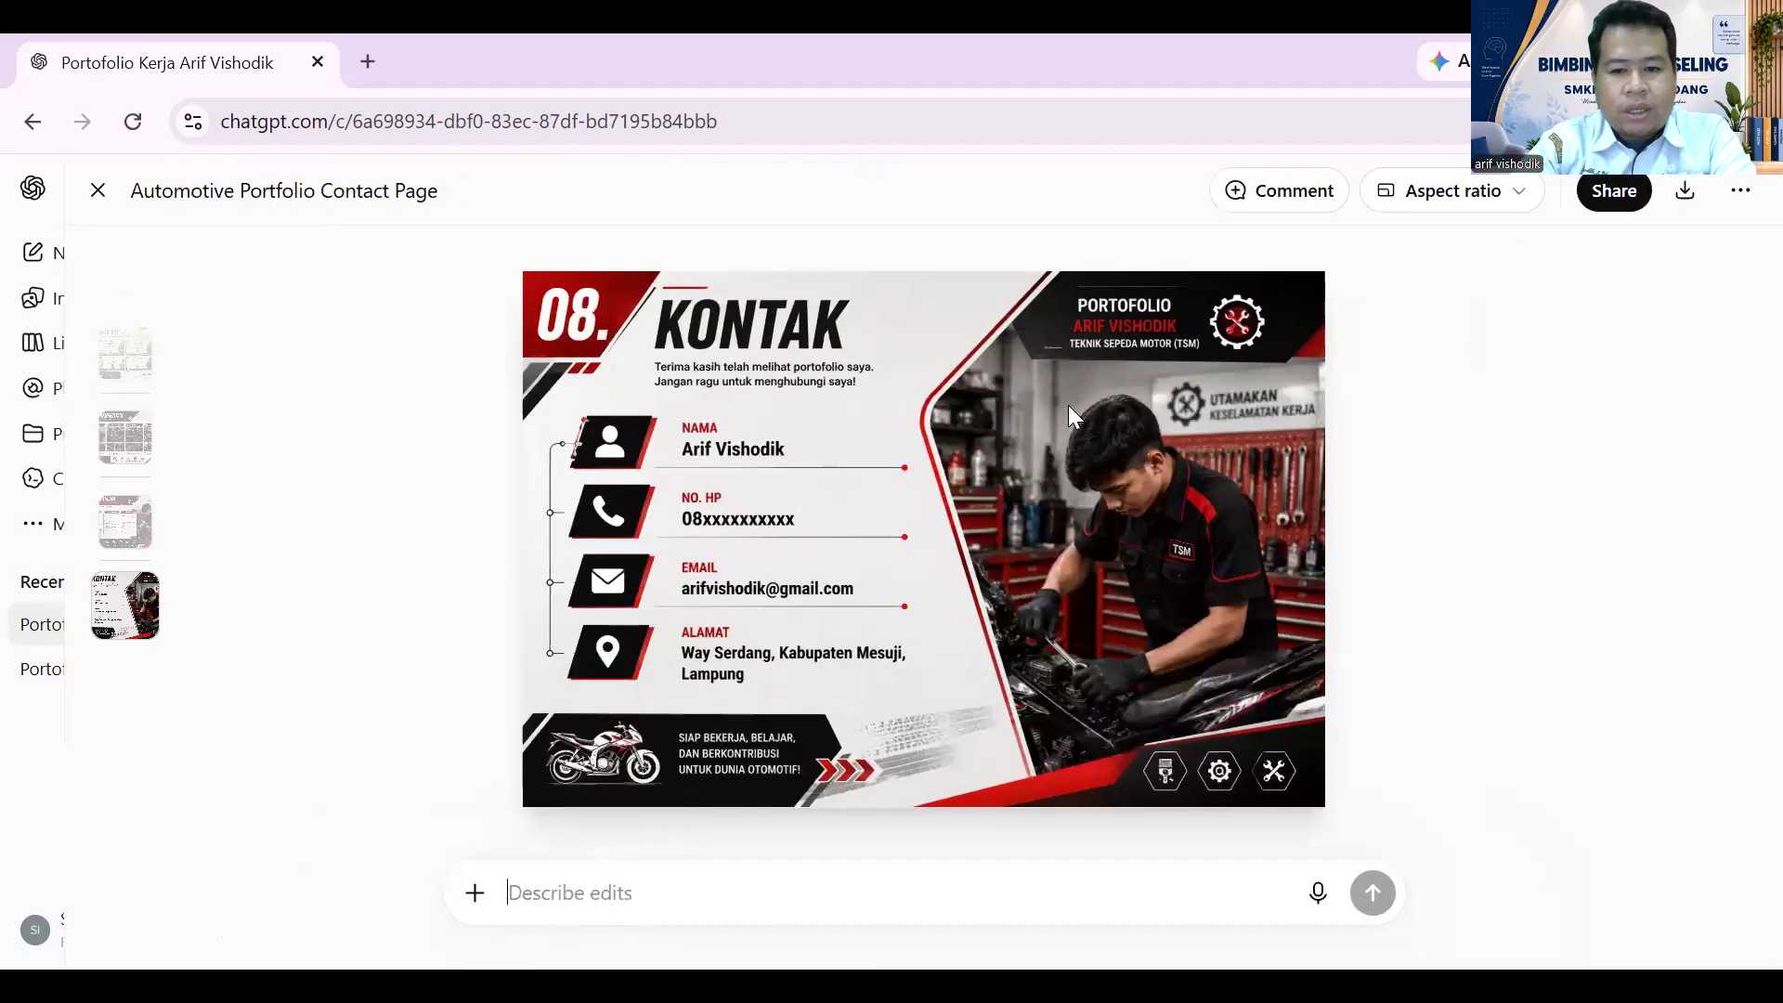
scroll(404, 357, "up", 7)
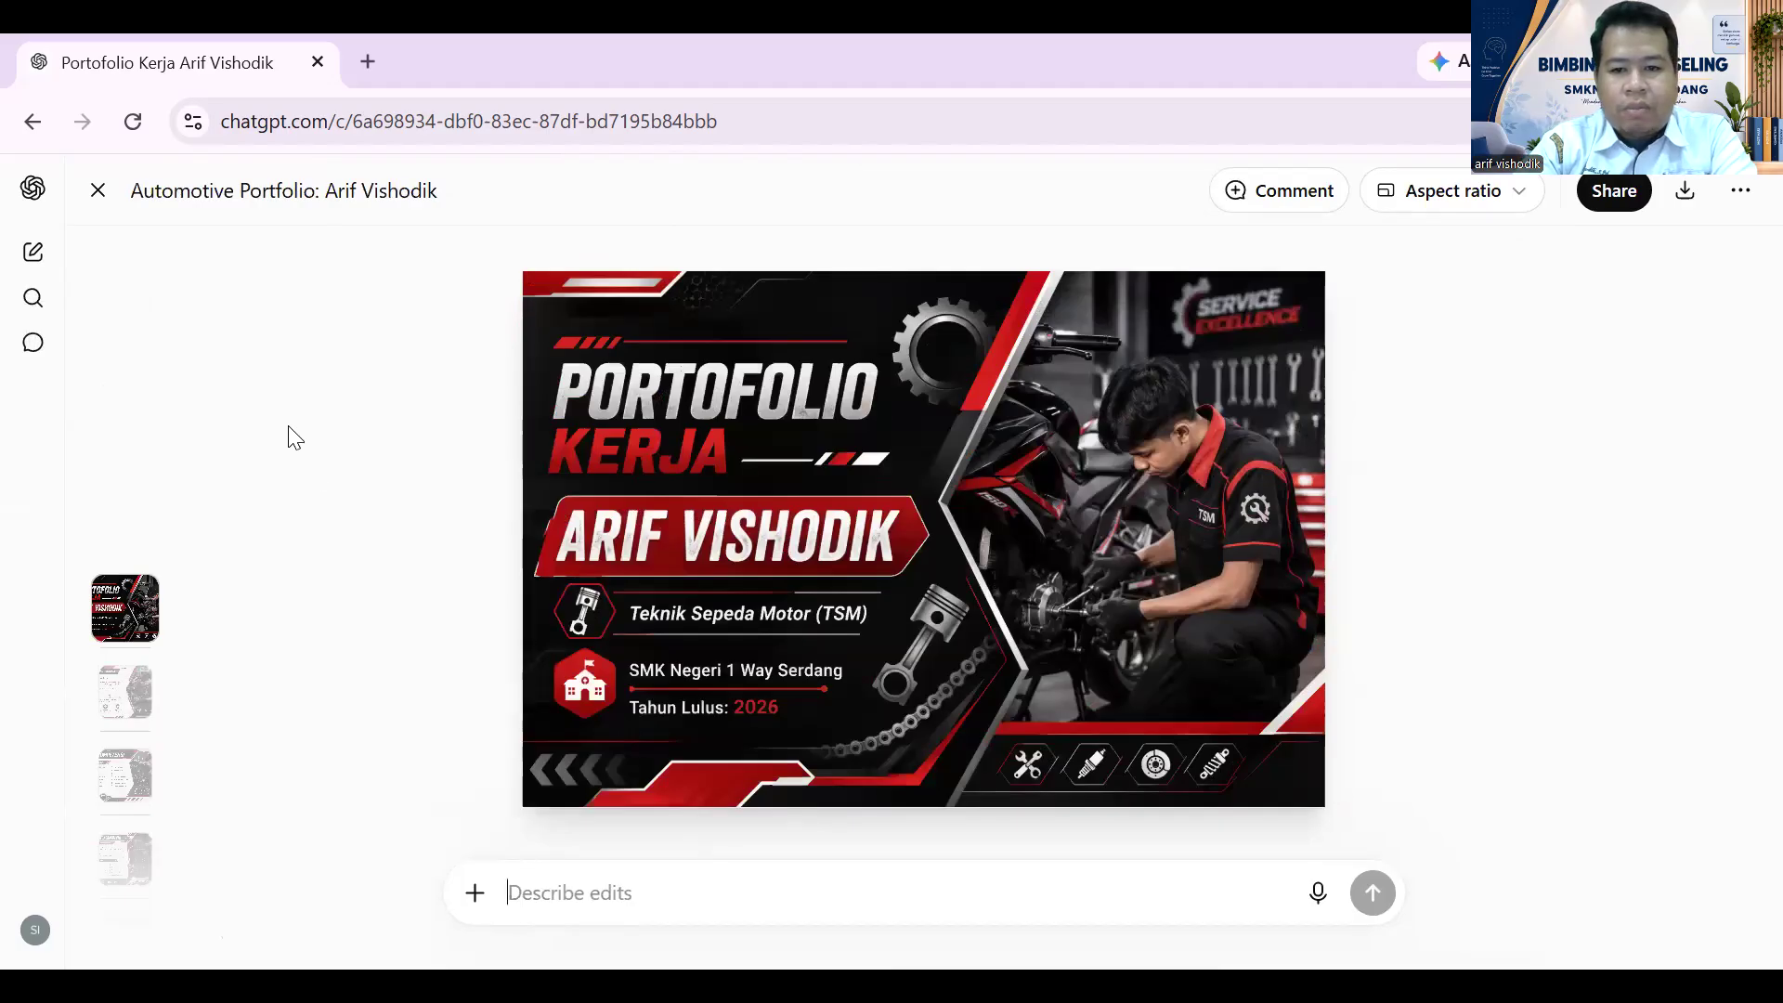
scroll(295, 426, "down", 2)
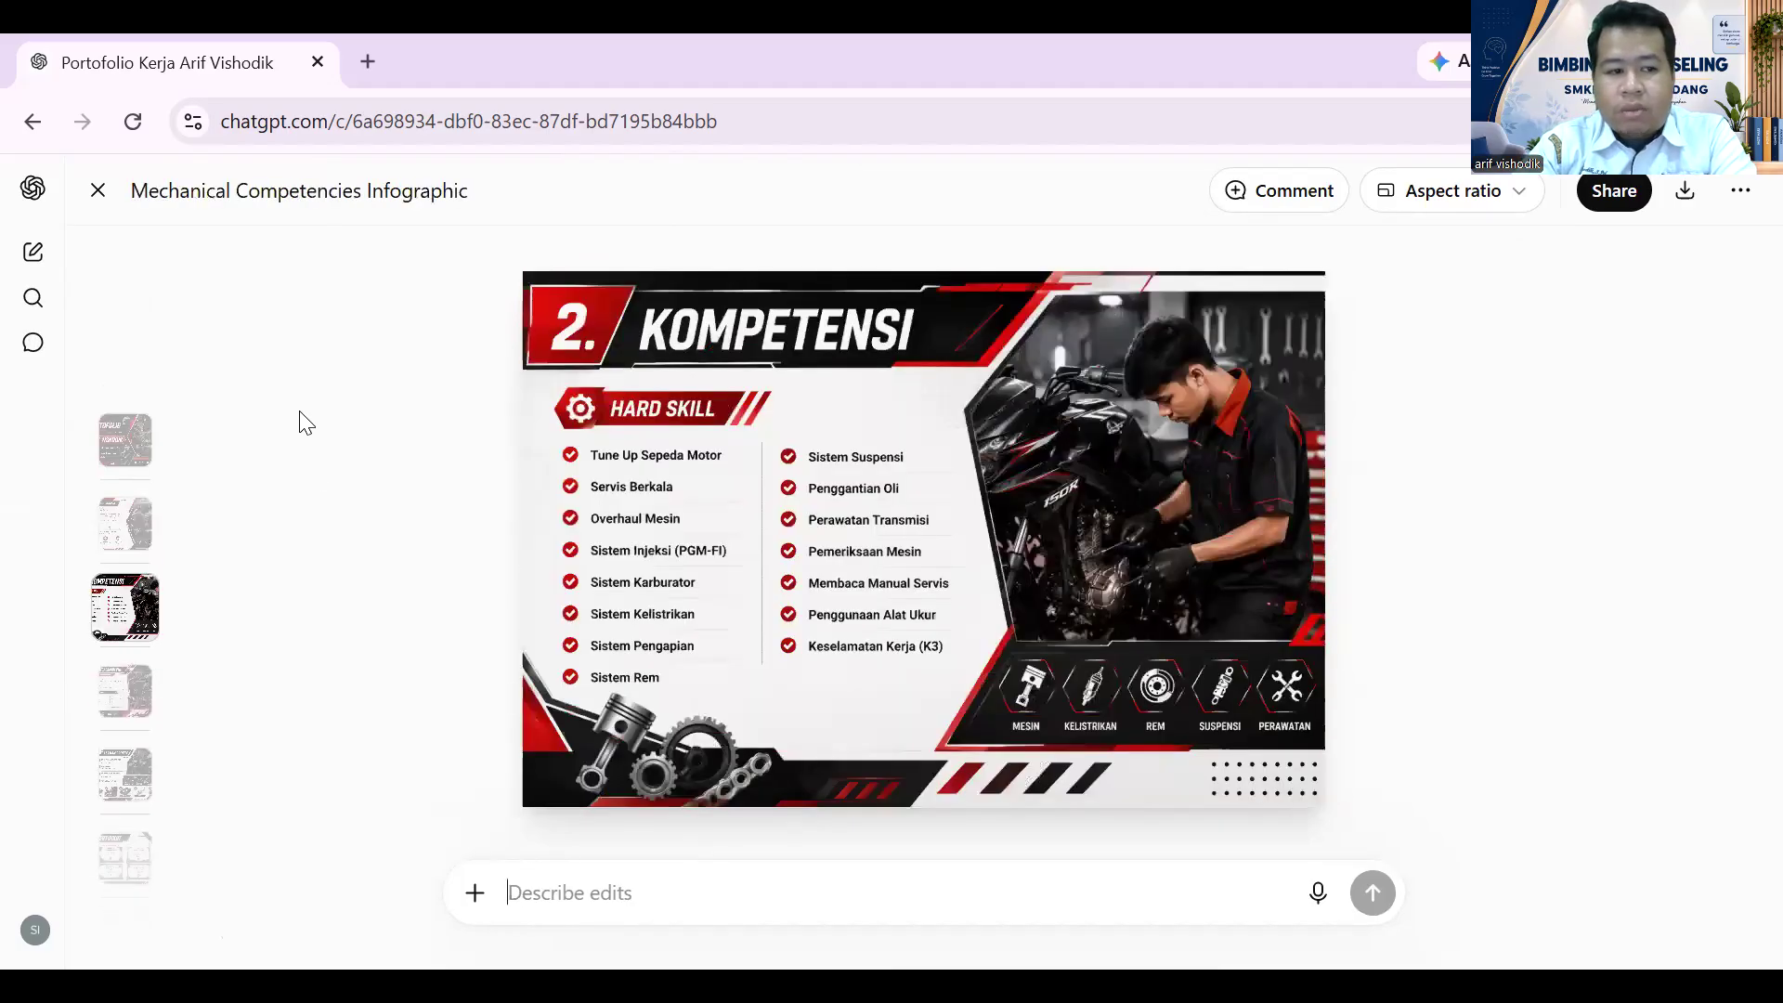
scroll(306, 421, "up", 2)
scroll(306, 421, "down", 2)
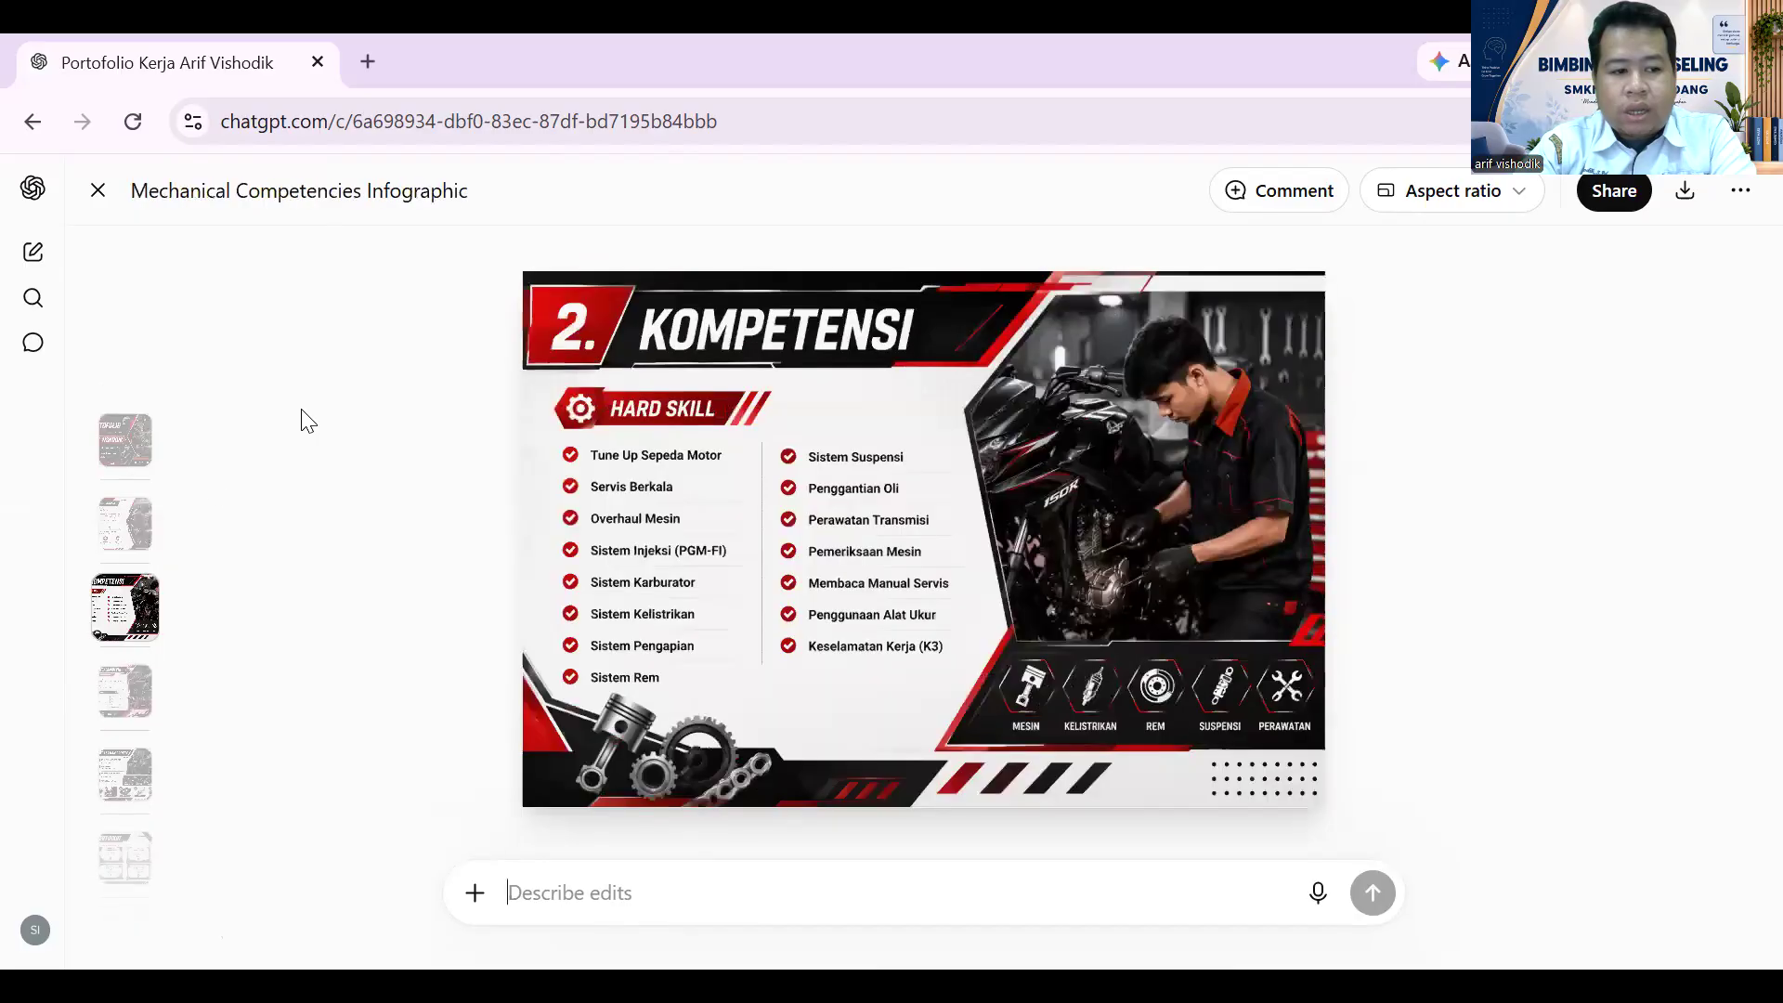
scroll(135, 554, "up", 1)
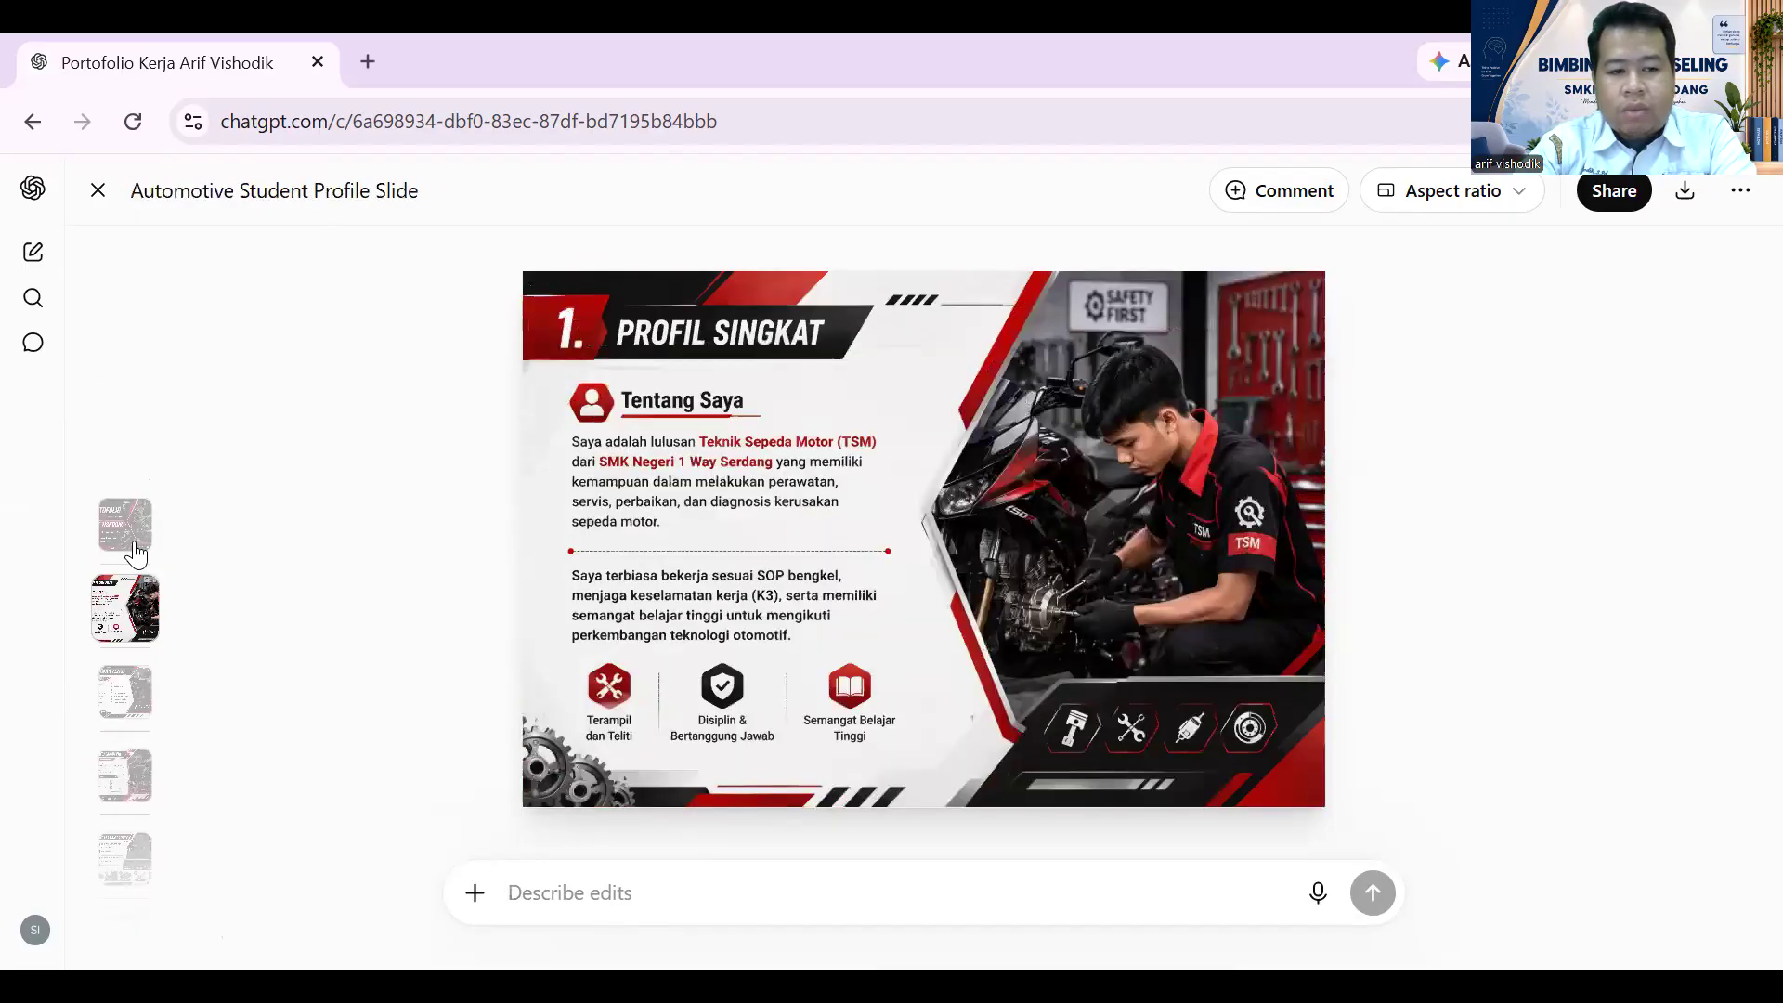
scroll(139, 530, "up", 1)
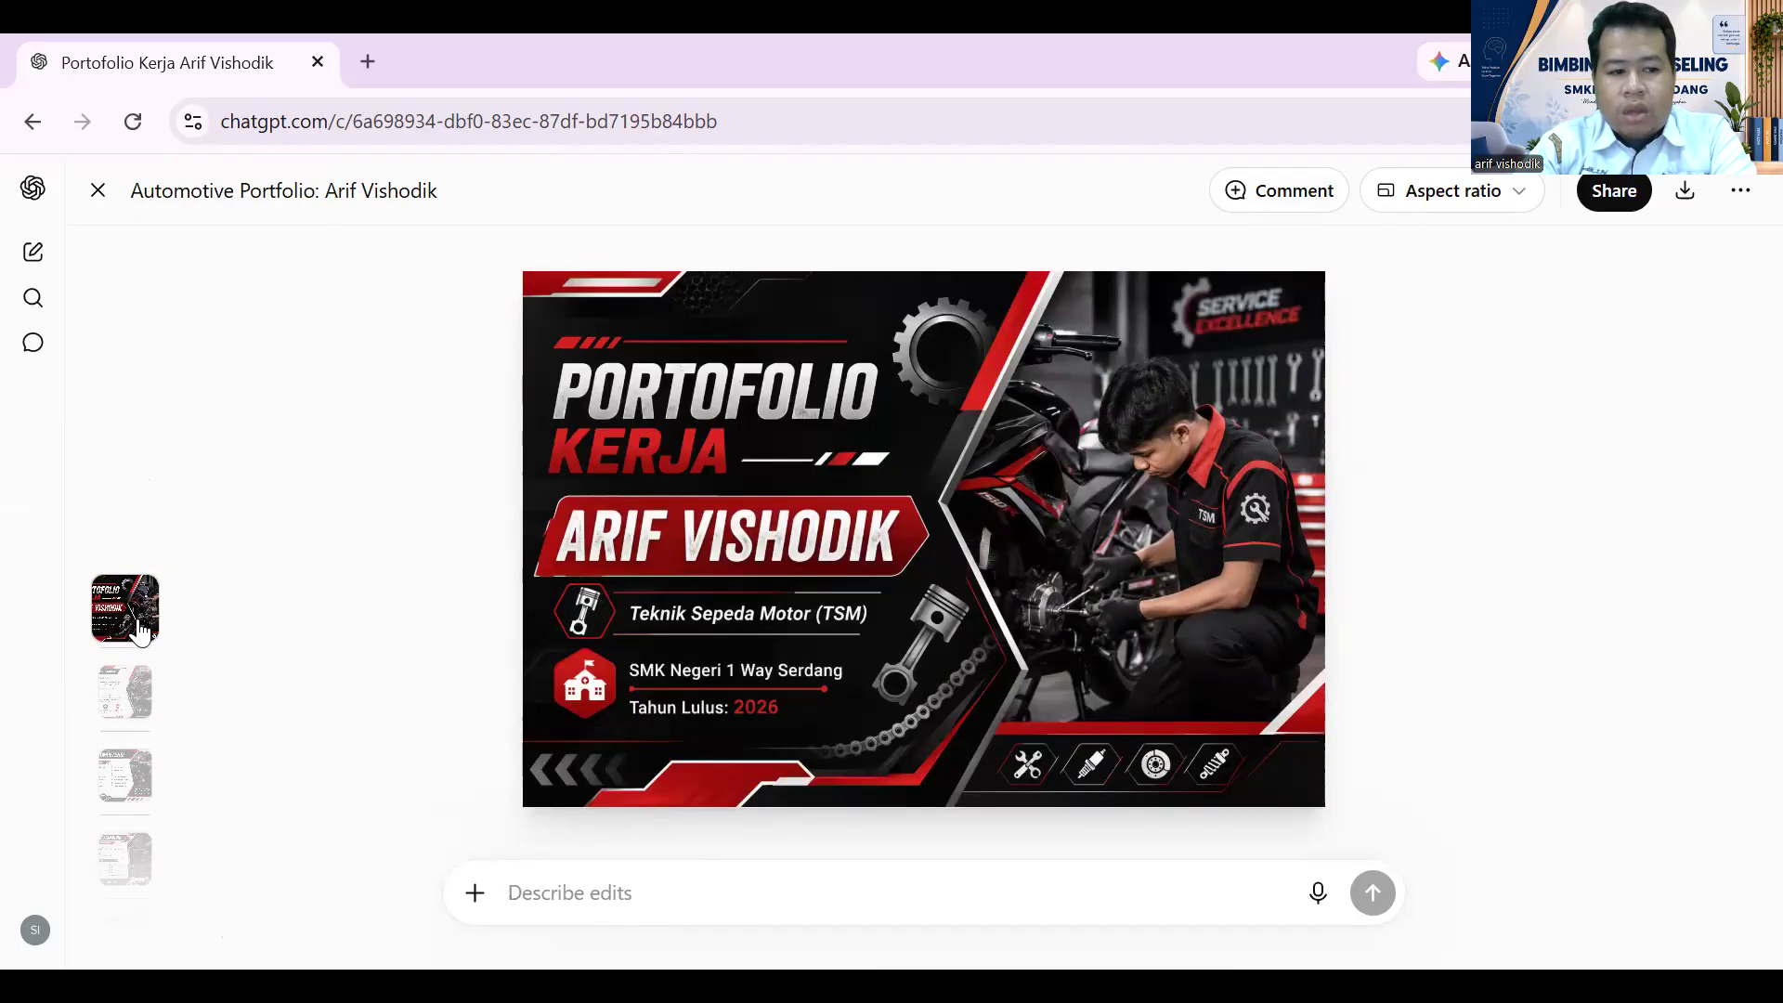
left_click(119, 698)
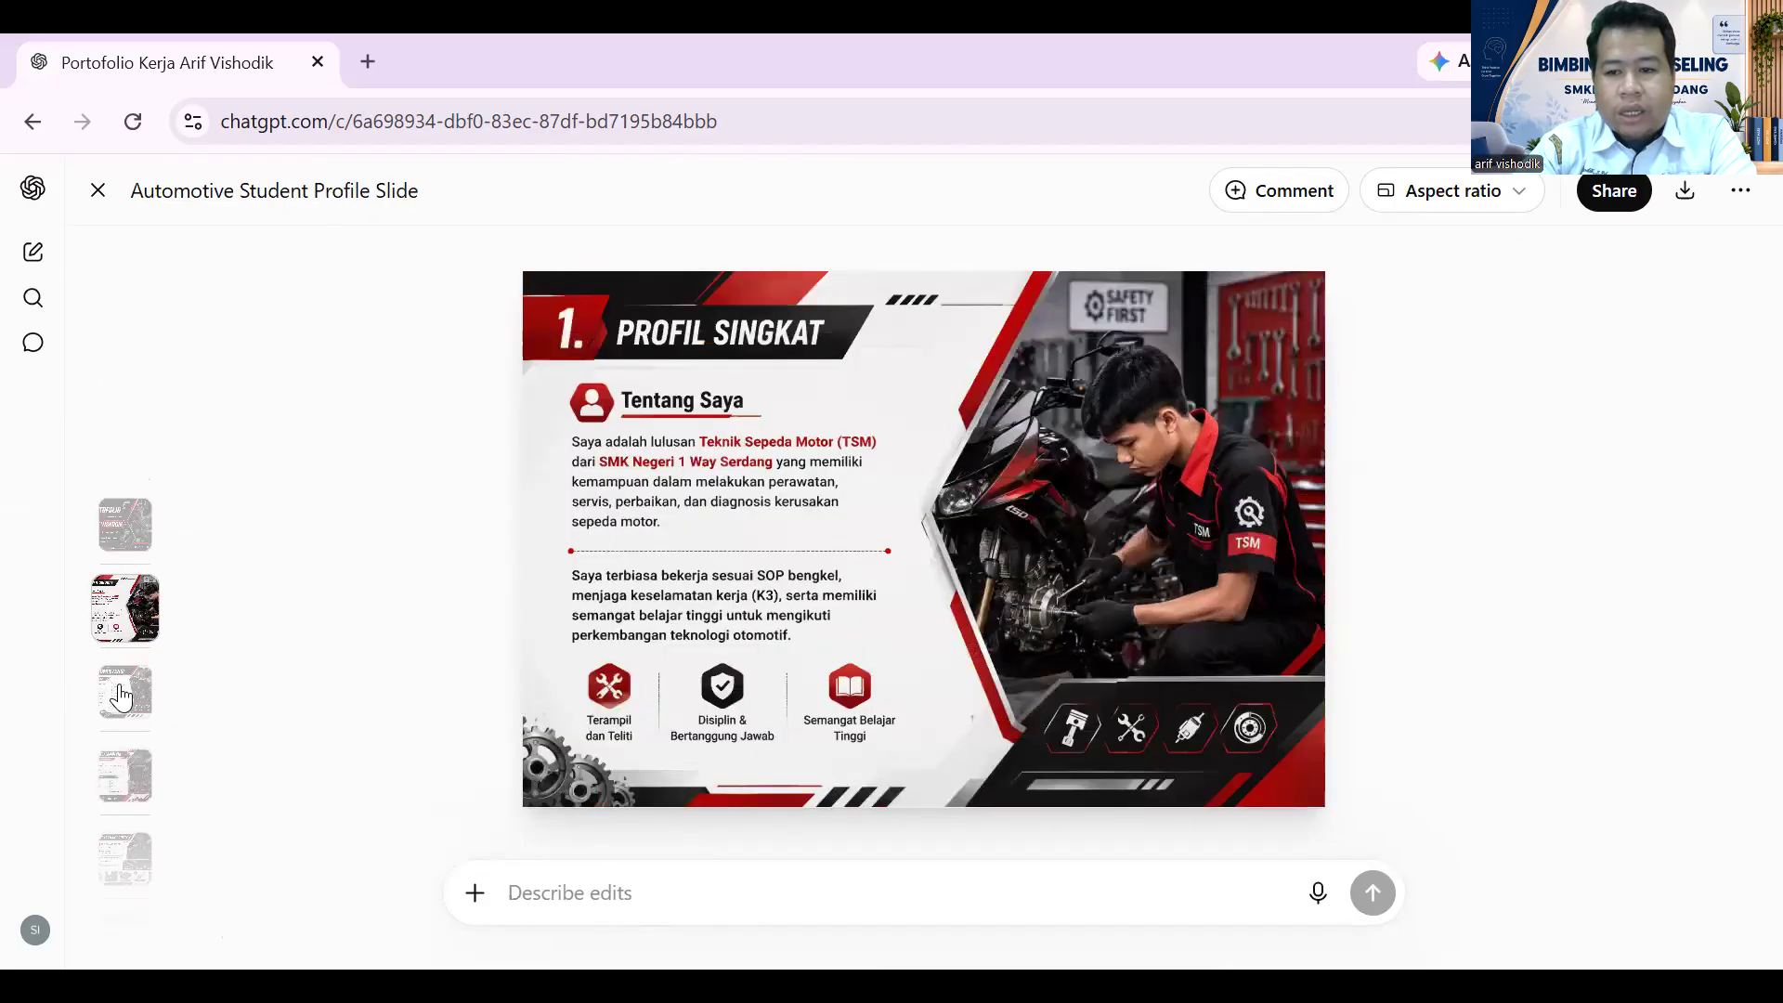
left_click(120, 704)
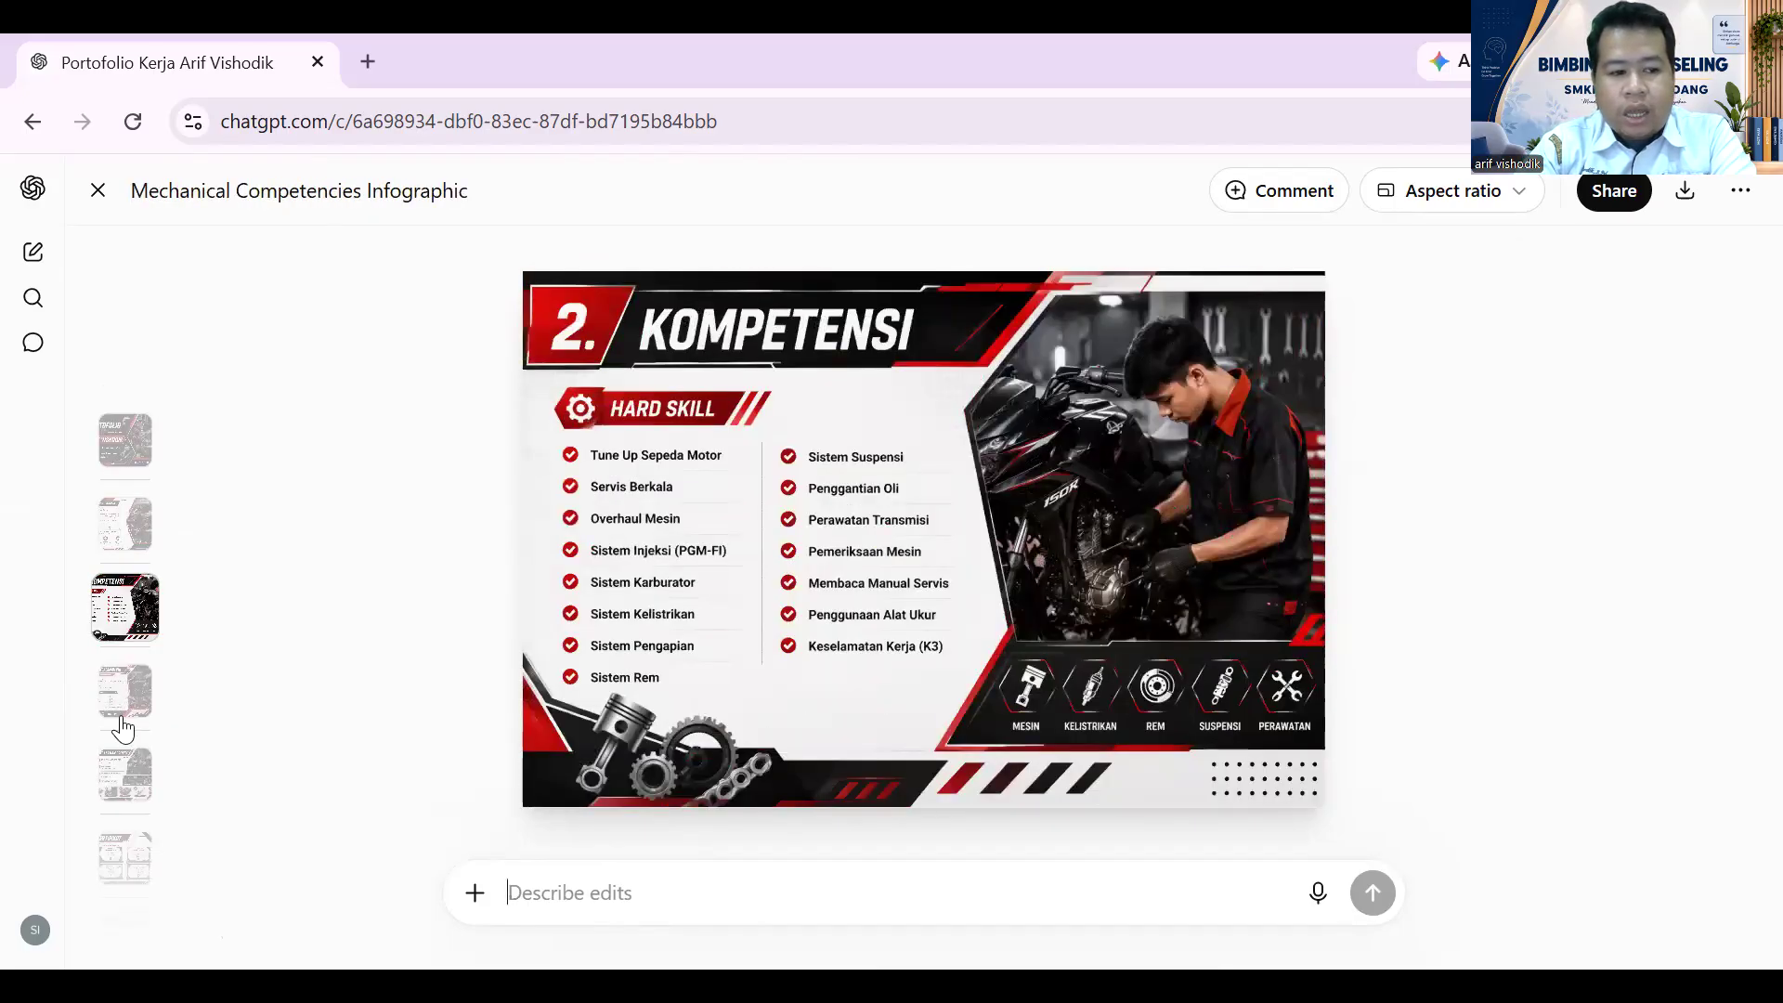
left_click(127, 713)
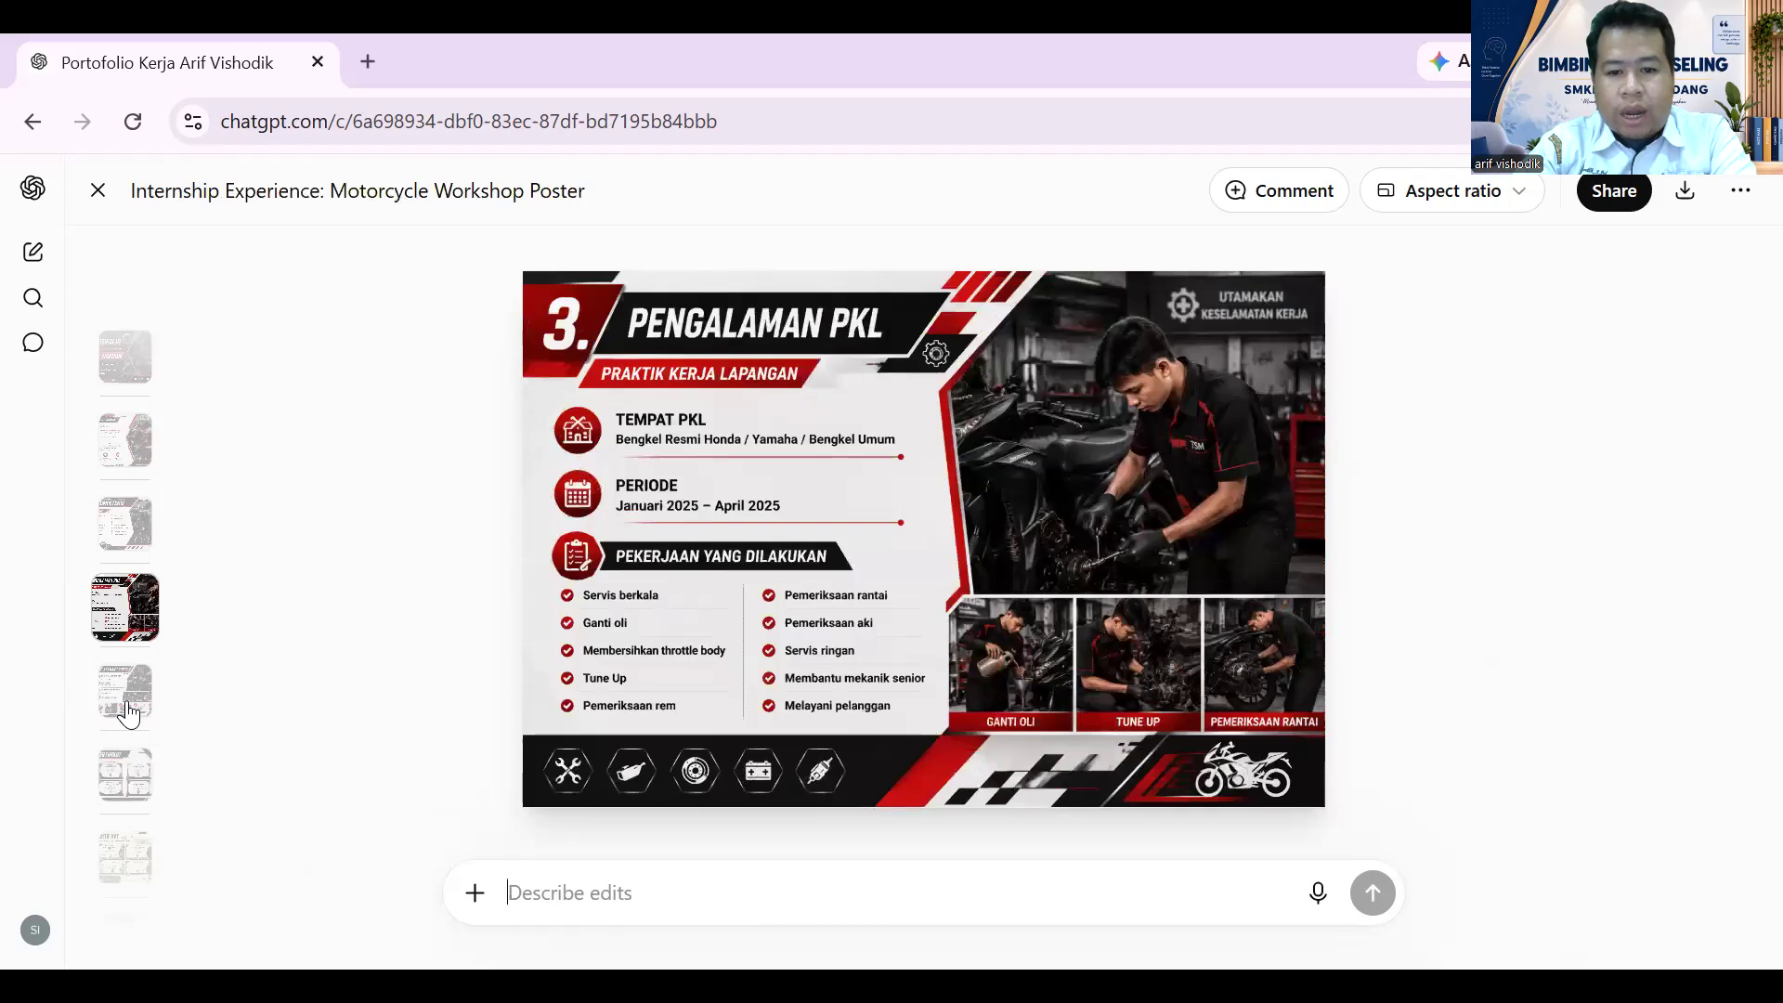
left_click(117, 713)
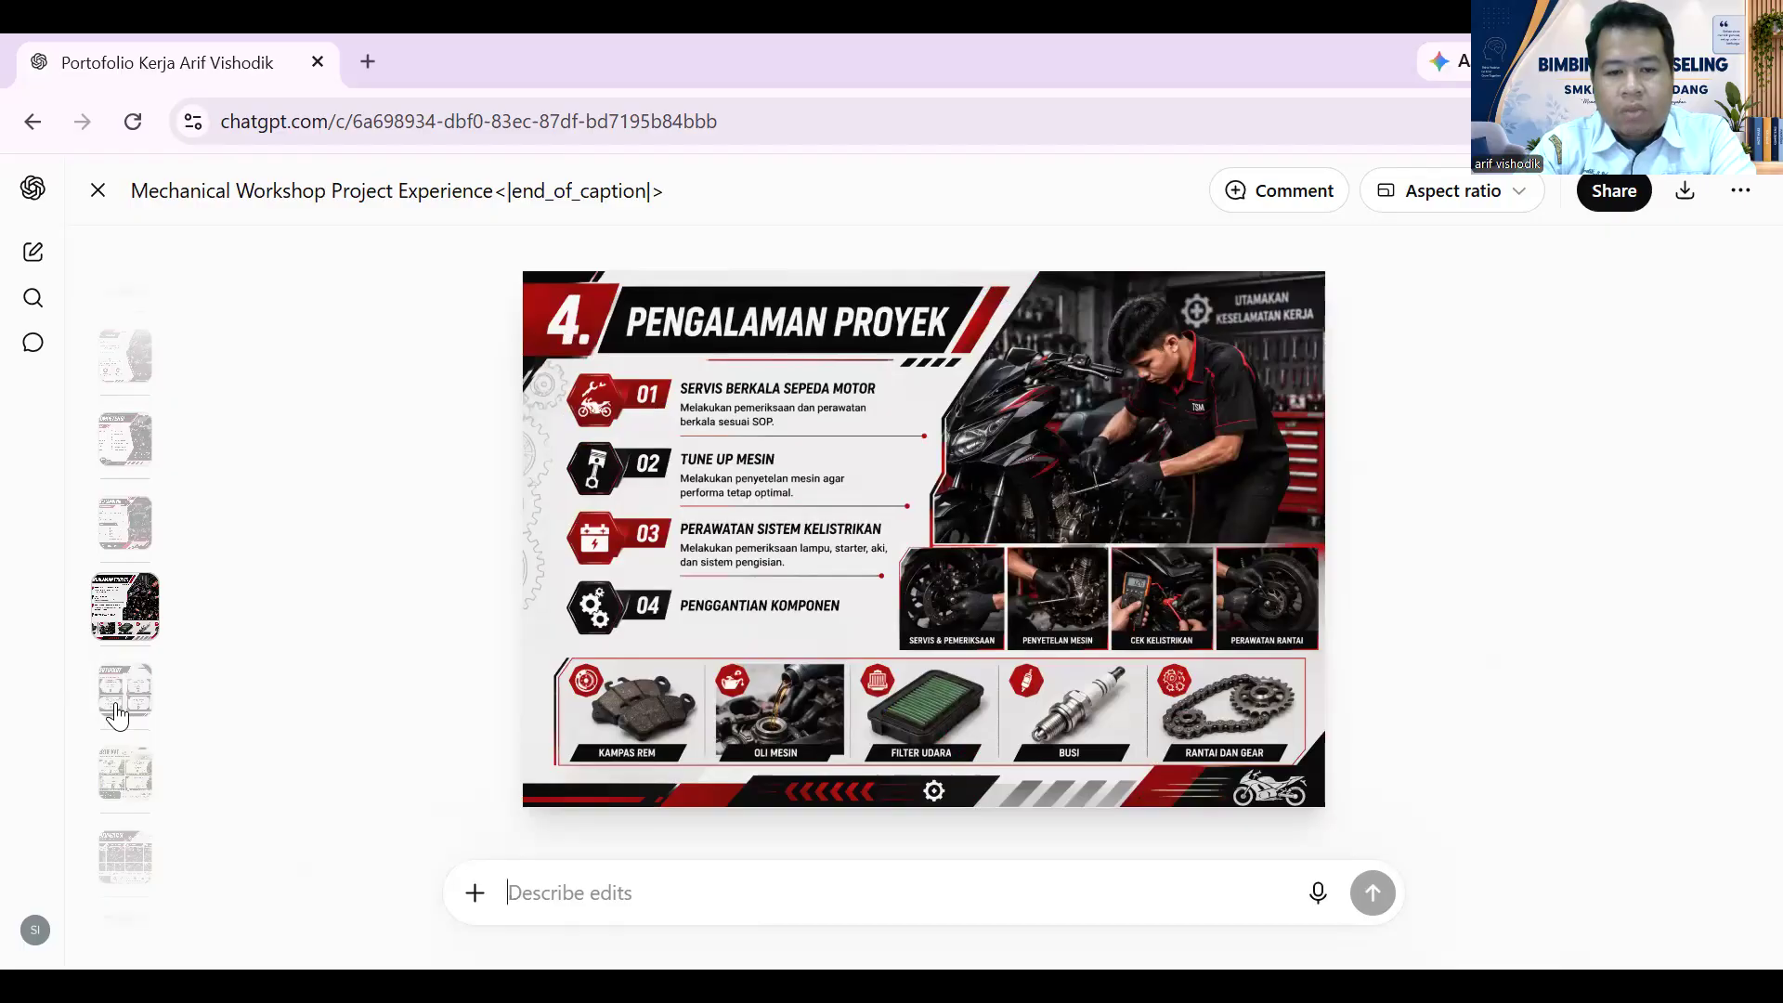
left_click(117, 710)
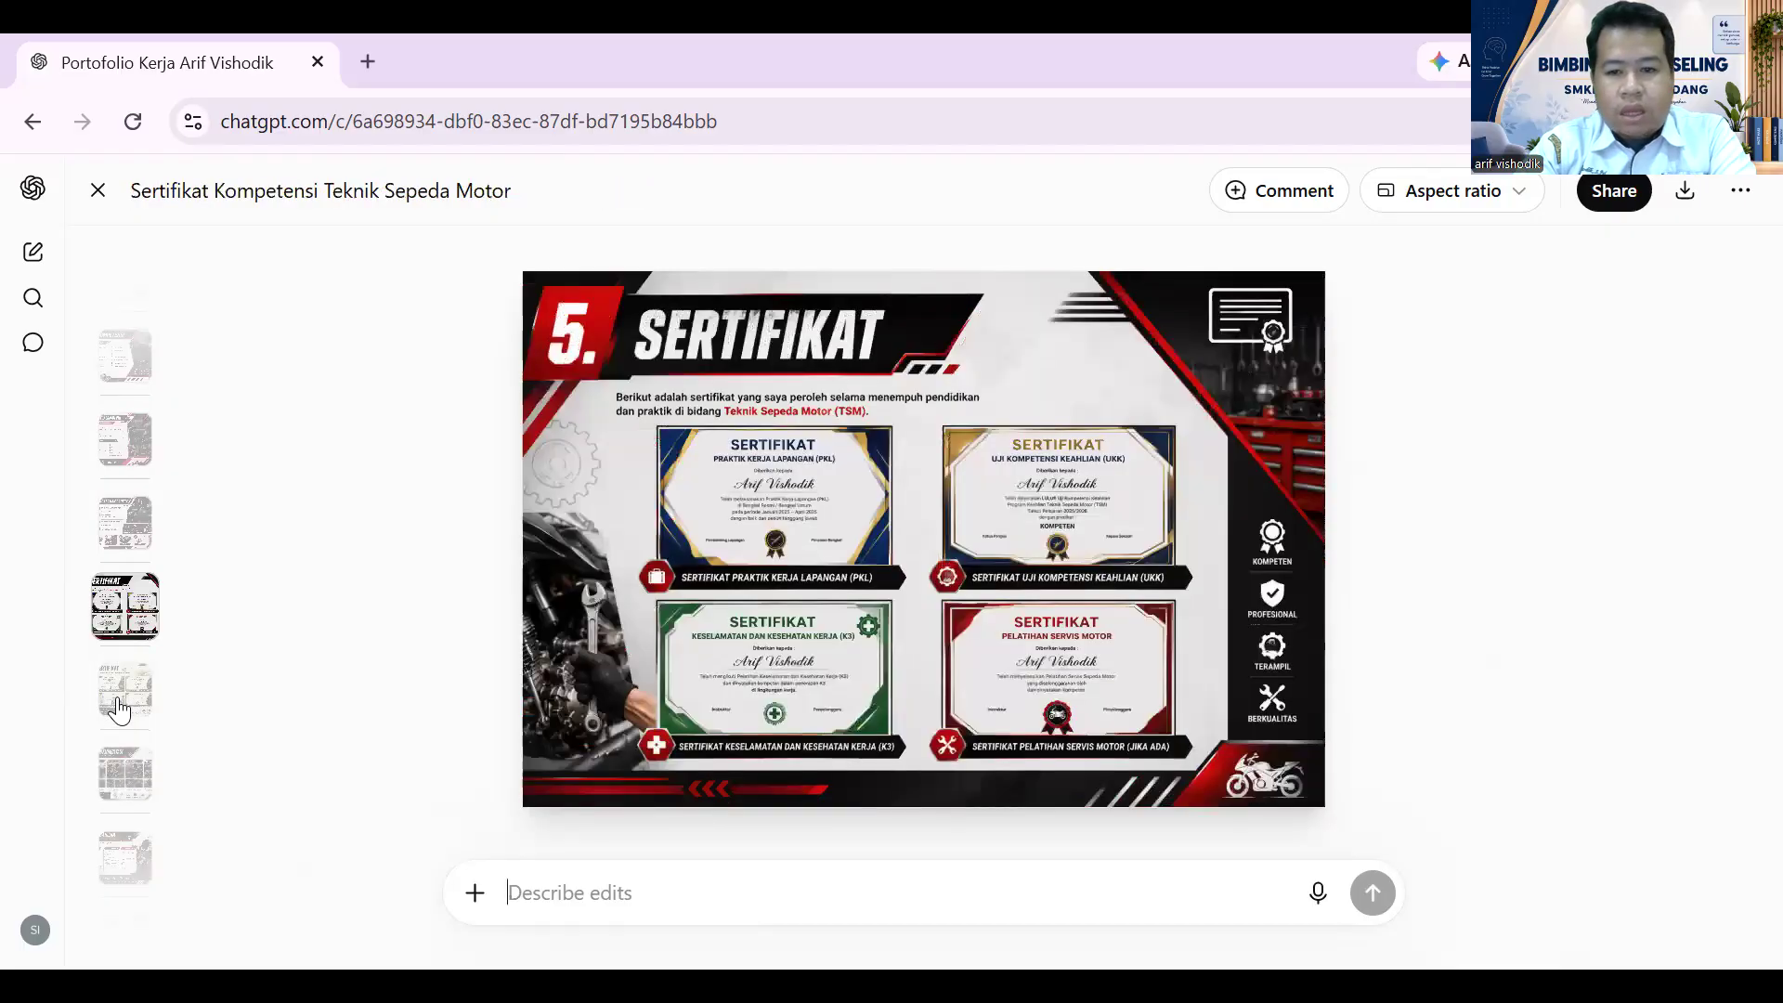
left_click(121, 788)
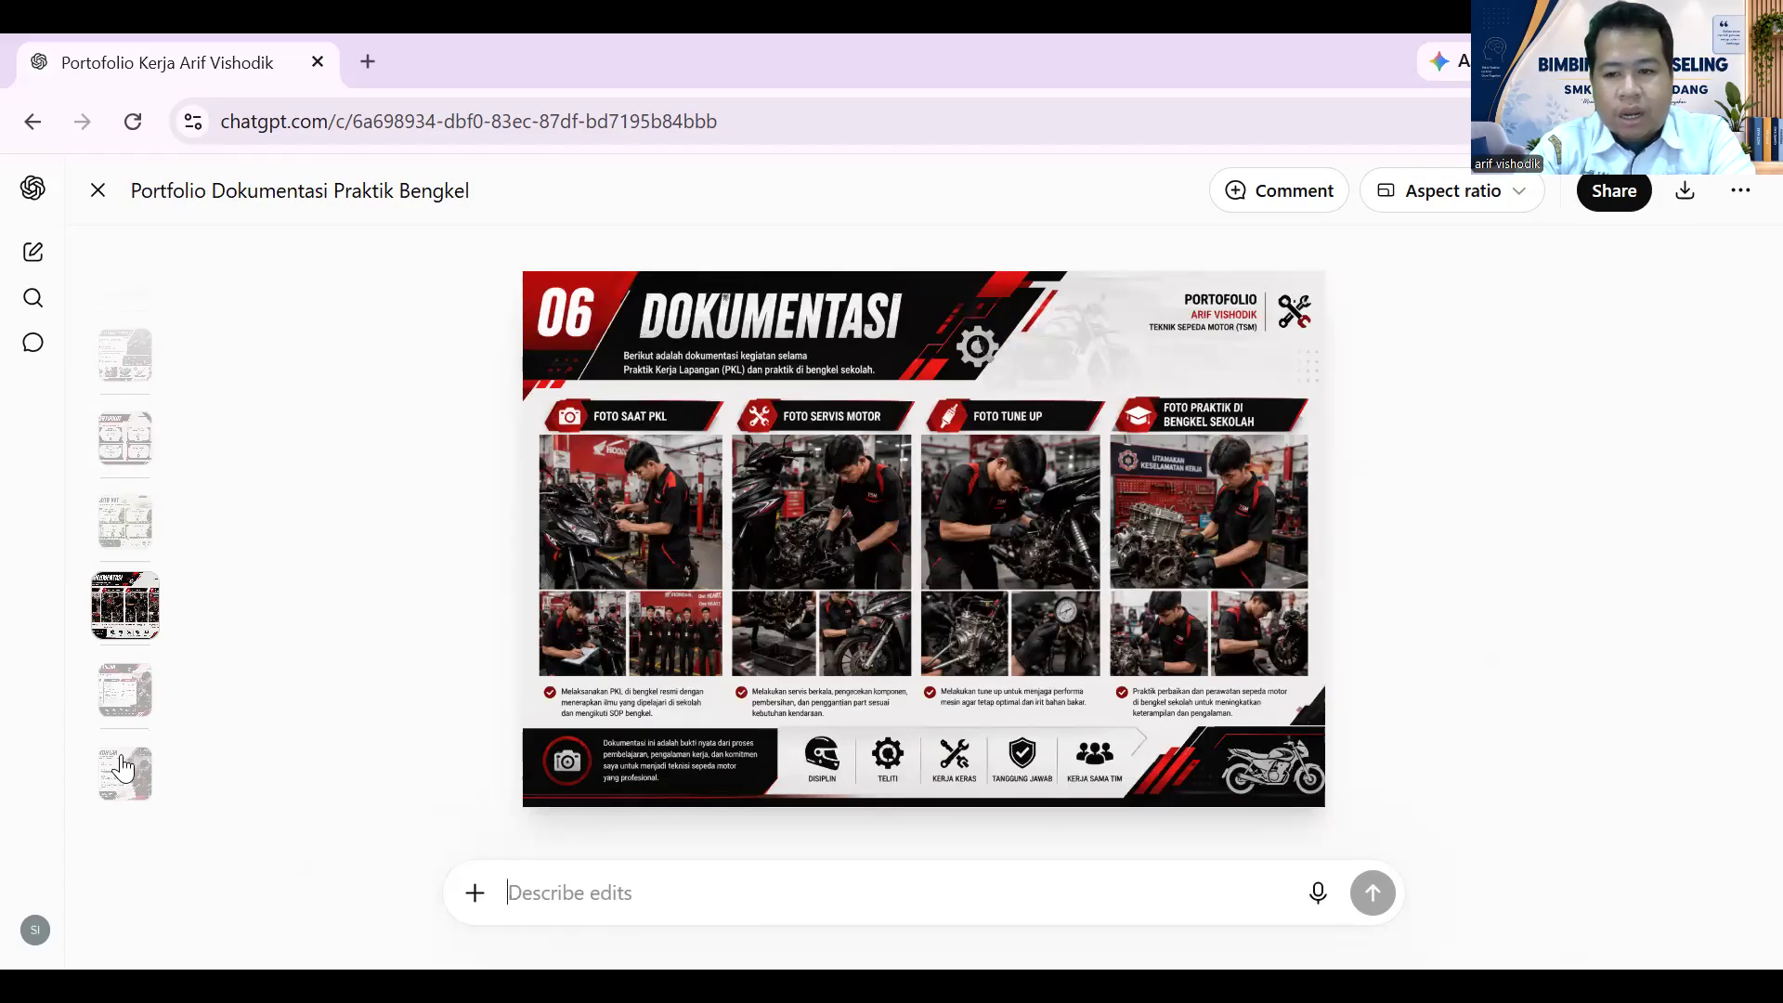
left_click(126, 692)
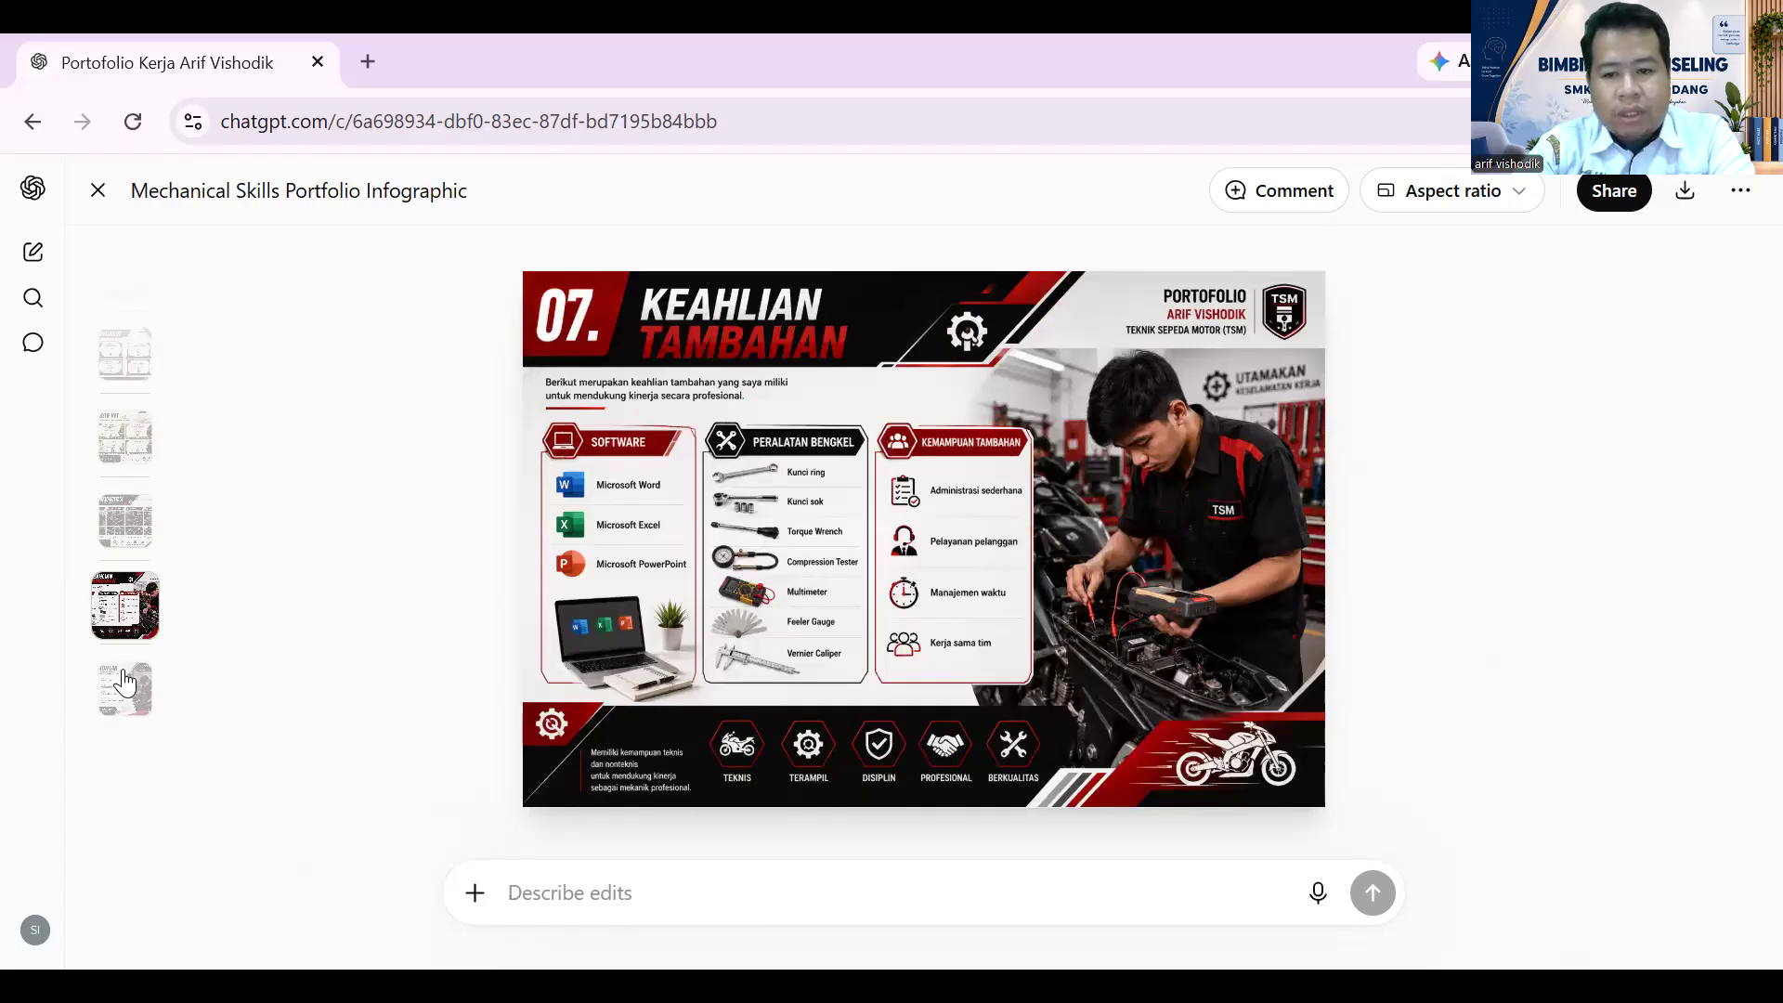
left_click(128, 692)
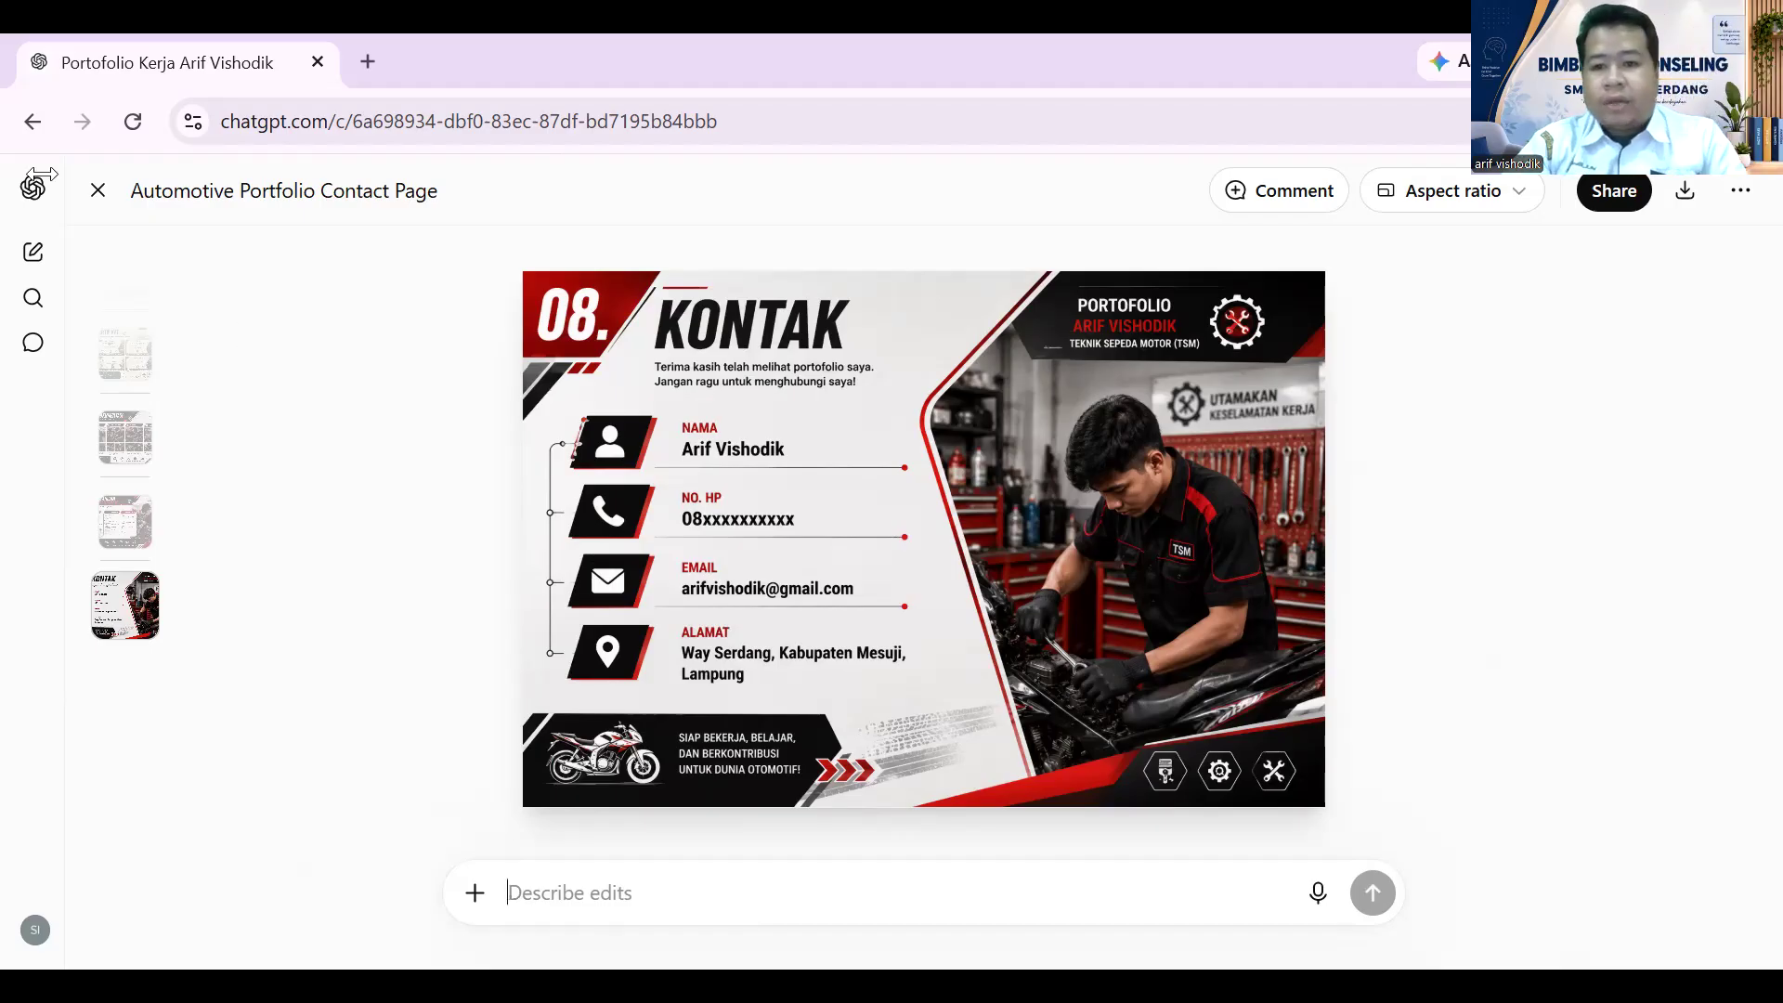
left_click(98, 190)
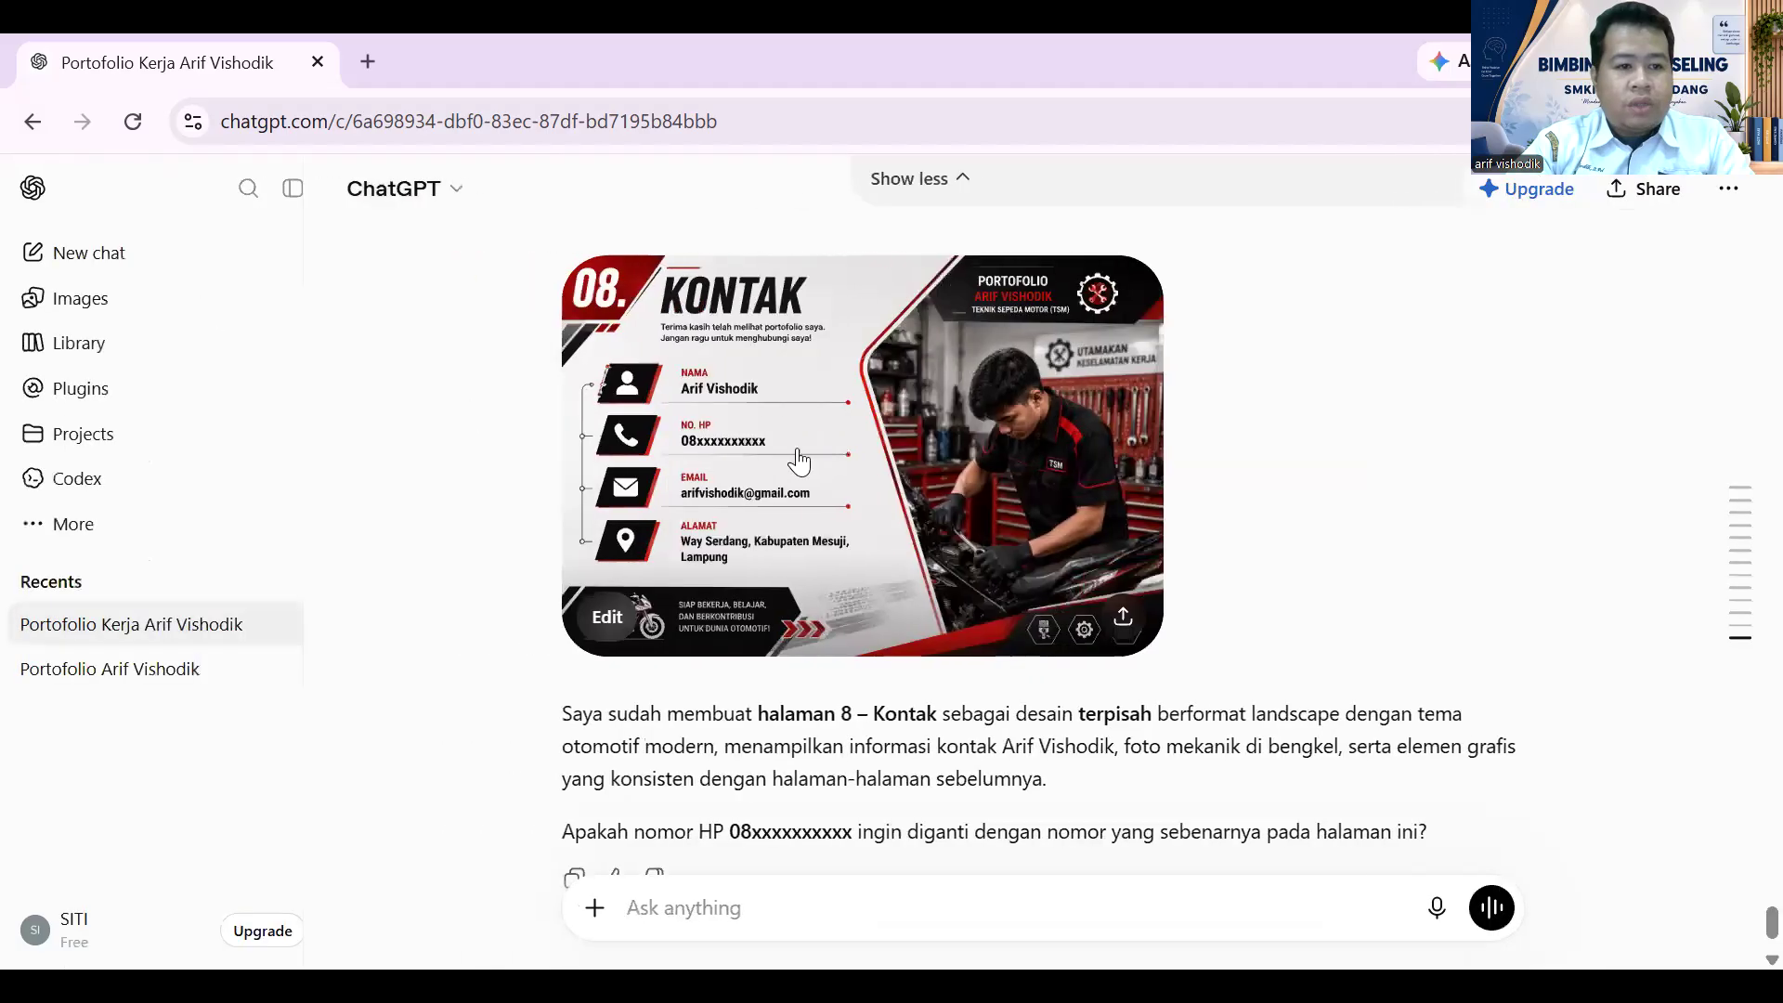